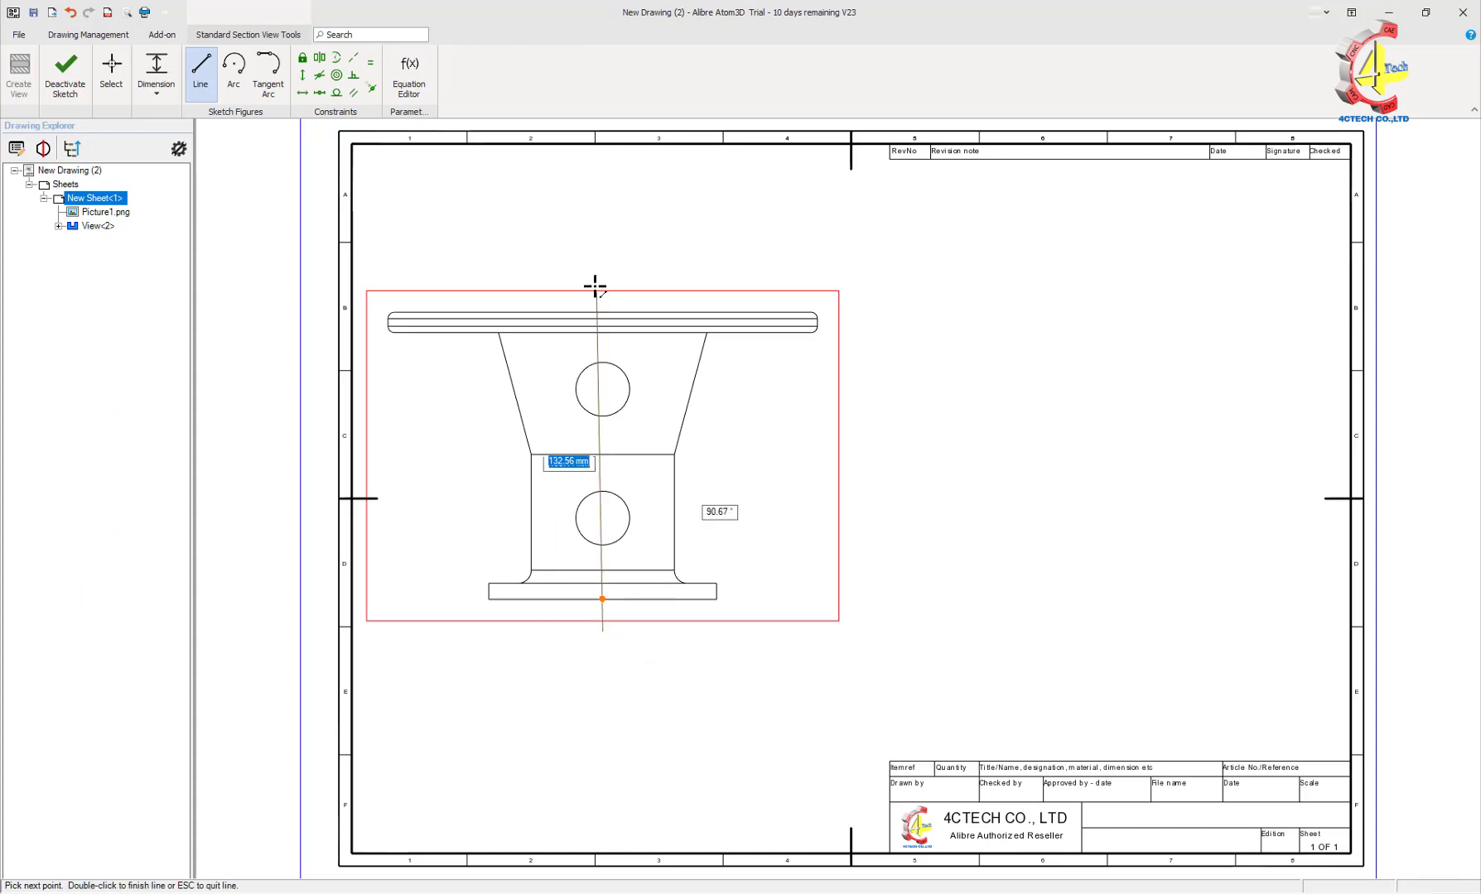
# Finish the vertical section line through the front view's centre and place the resulting section view beside it
pyautogui.click(602, 276)
pyautogui.click(18, 90)
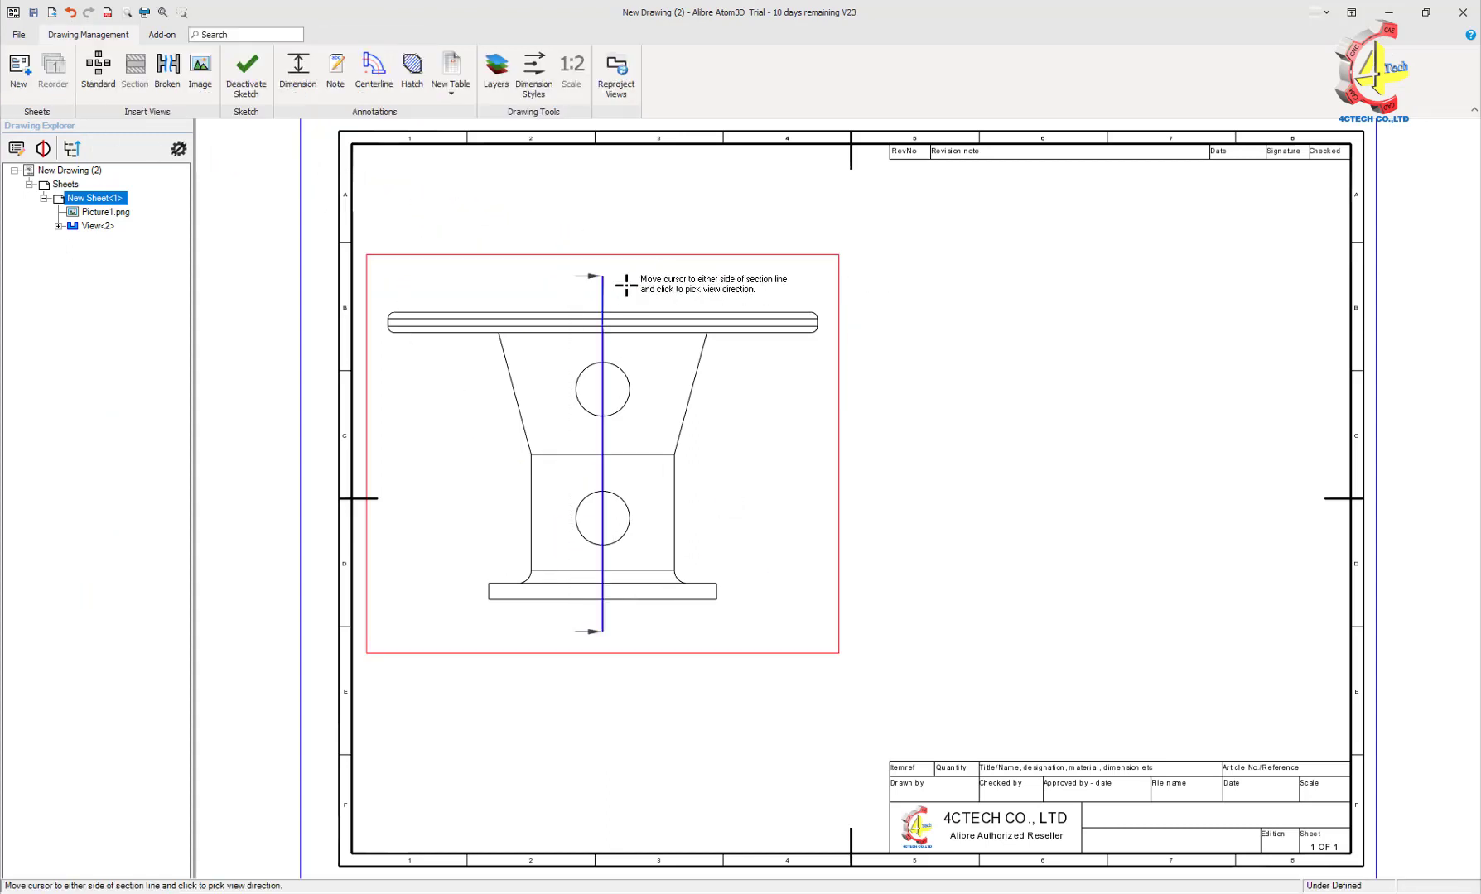
pyautogui.click(830, 347)
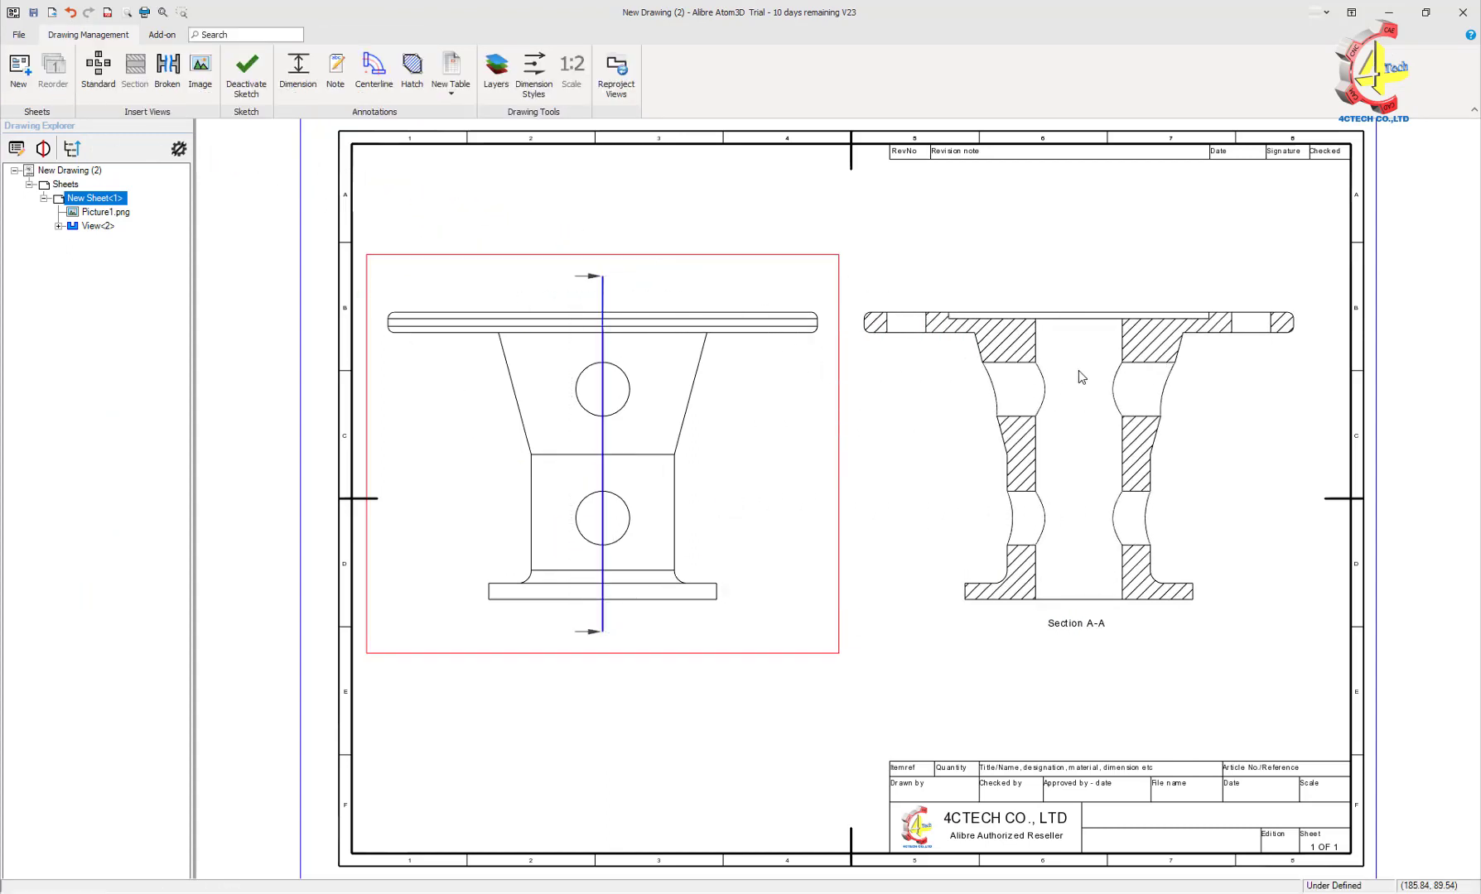
pyautogui.click(1078, 370)
# Add centerlines to the central bore, the side holes and the flange holes in Section A-A
pyautogui.scroll(3, 1209, 368)
pyautogui.click(880, 444)
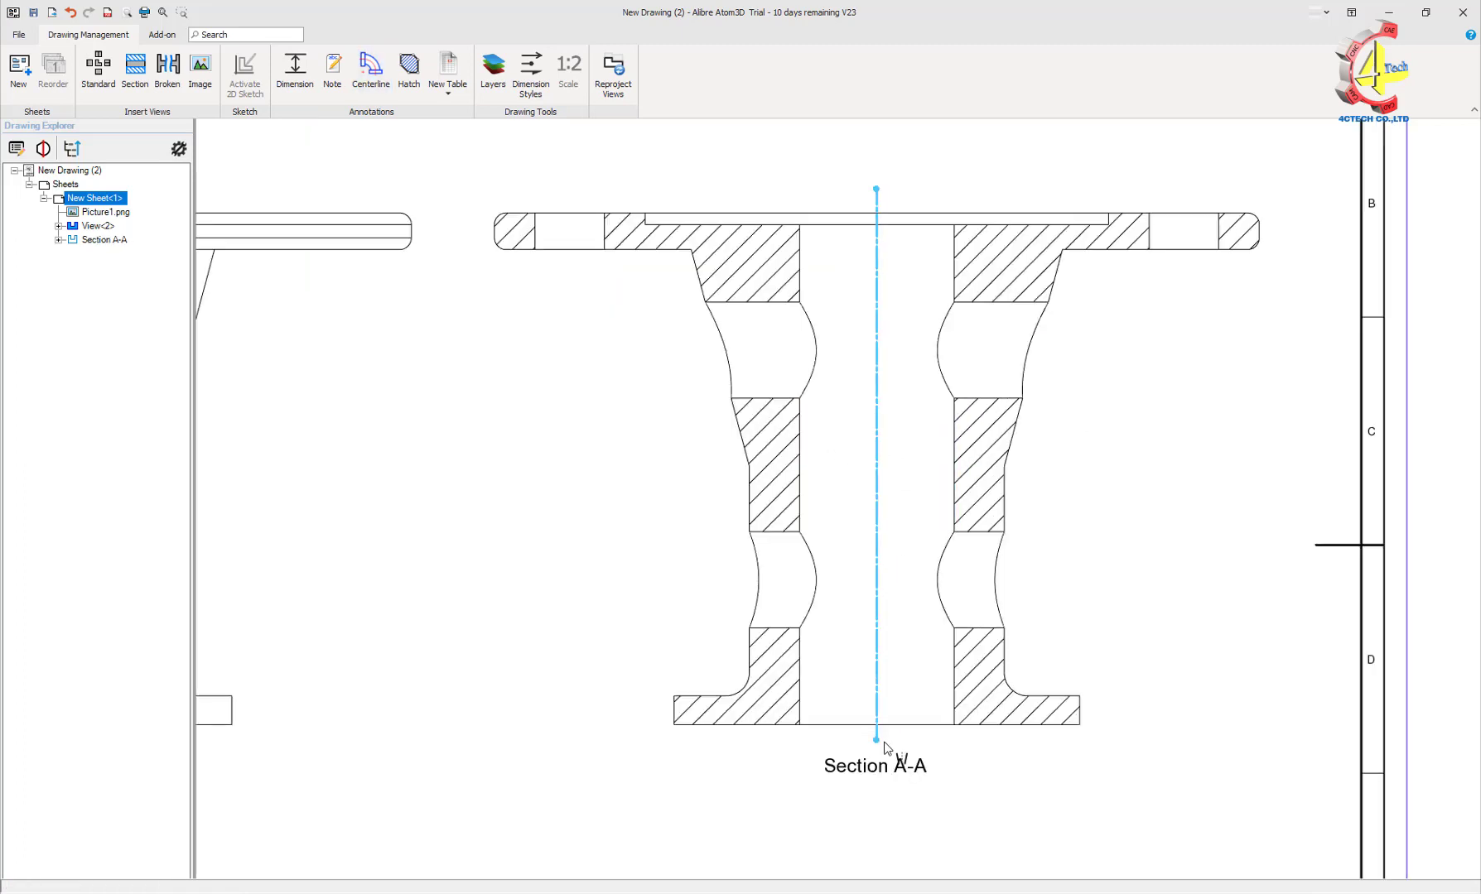
pyautogui.click(999, 302)
pyautogui.click(754, 302)
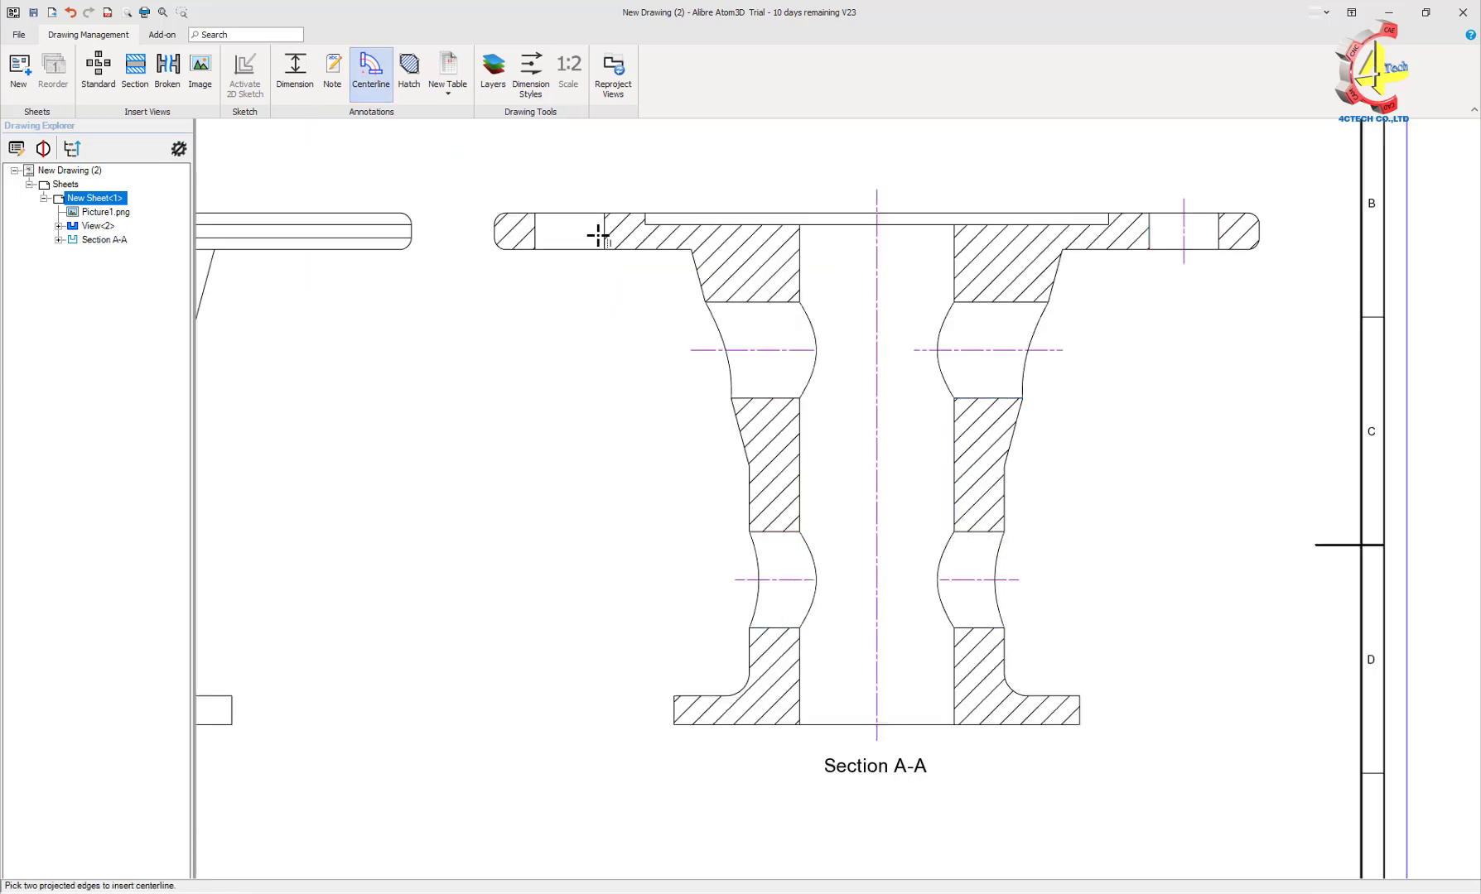
pyautogui.click(598, 236)
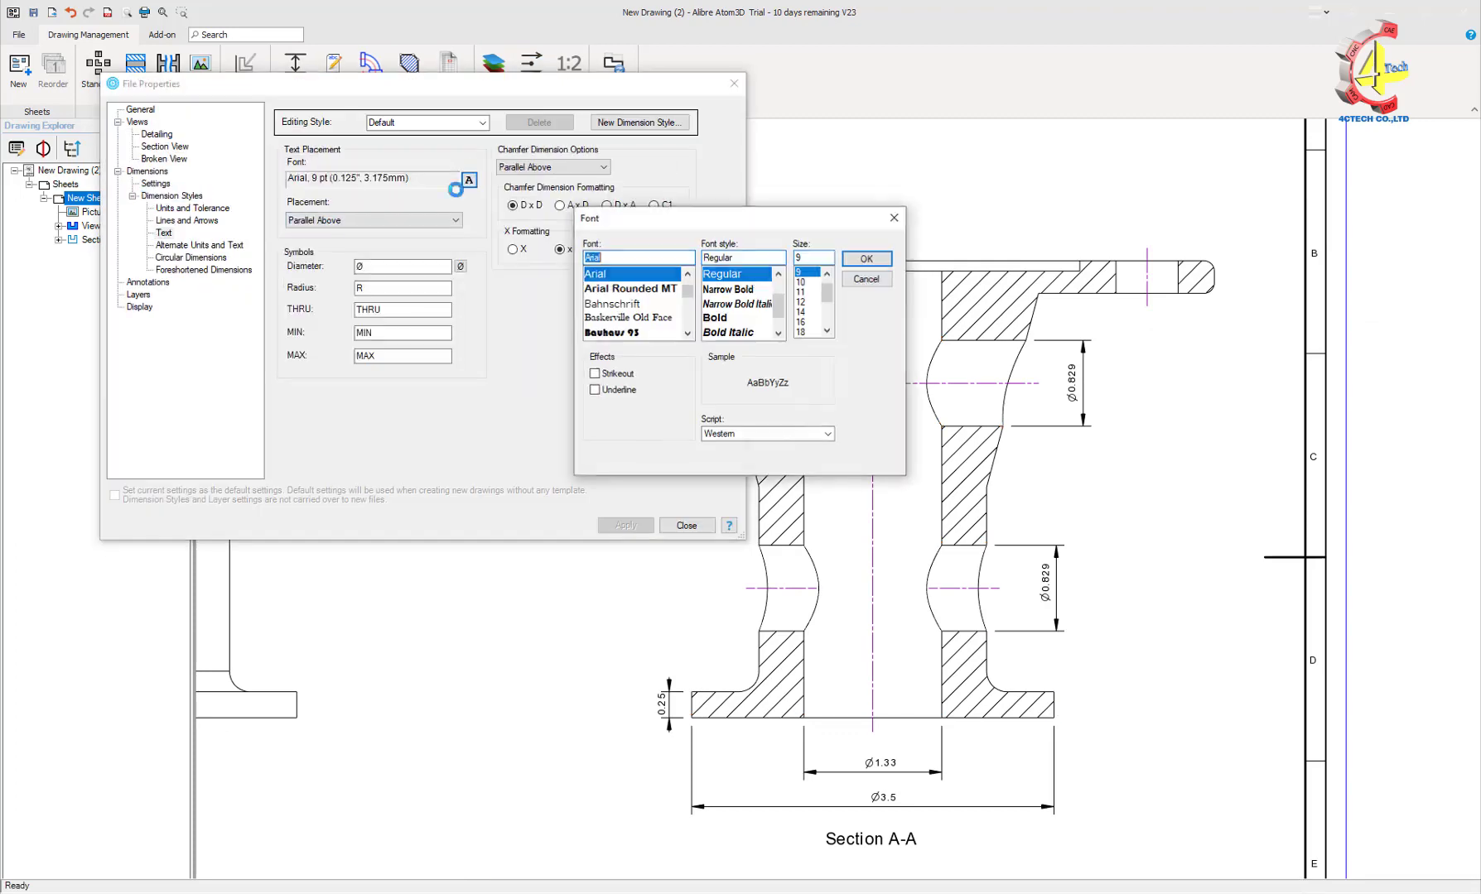
# Apply the Arial text font to the drawing's Default dimension style
pyautogui.click(866, 261)
pyautogui.click(629, 524)
pyautogui.click(1057, 591)
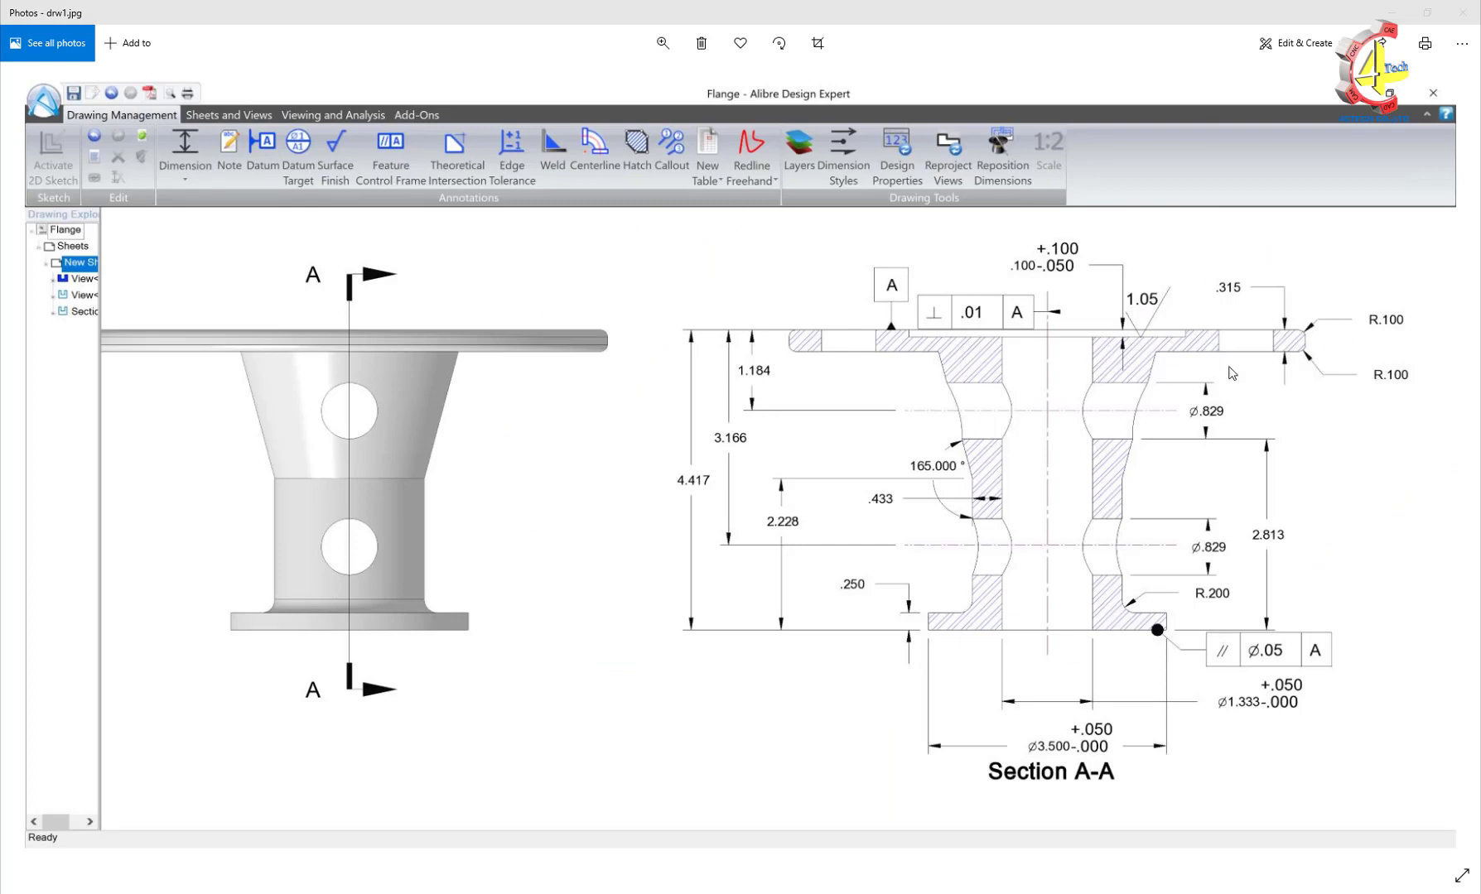
# Shrink the drw1.jpg picture in Photos to a smaller window showing the dimensioned Section A-A
pyautogui.click(1425, 13)
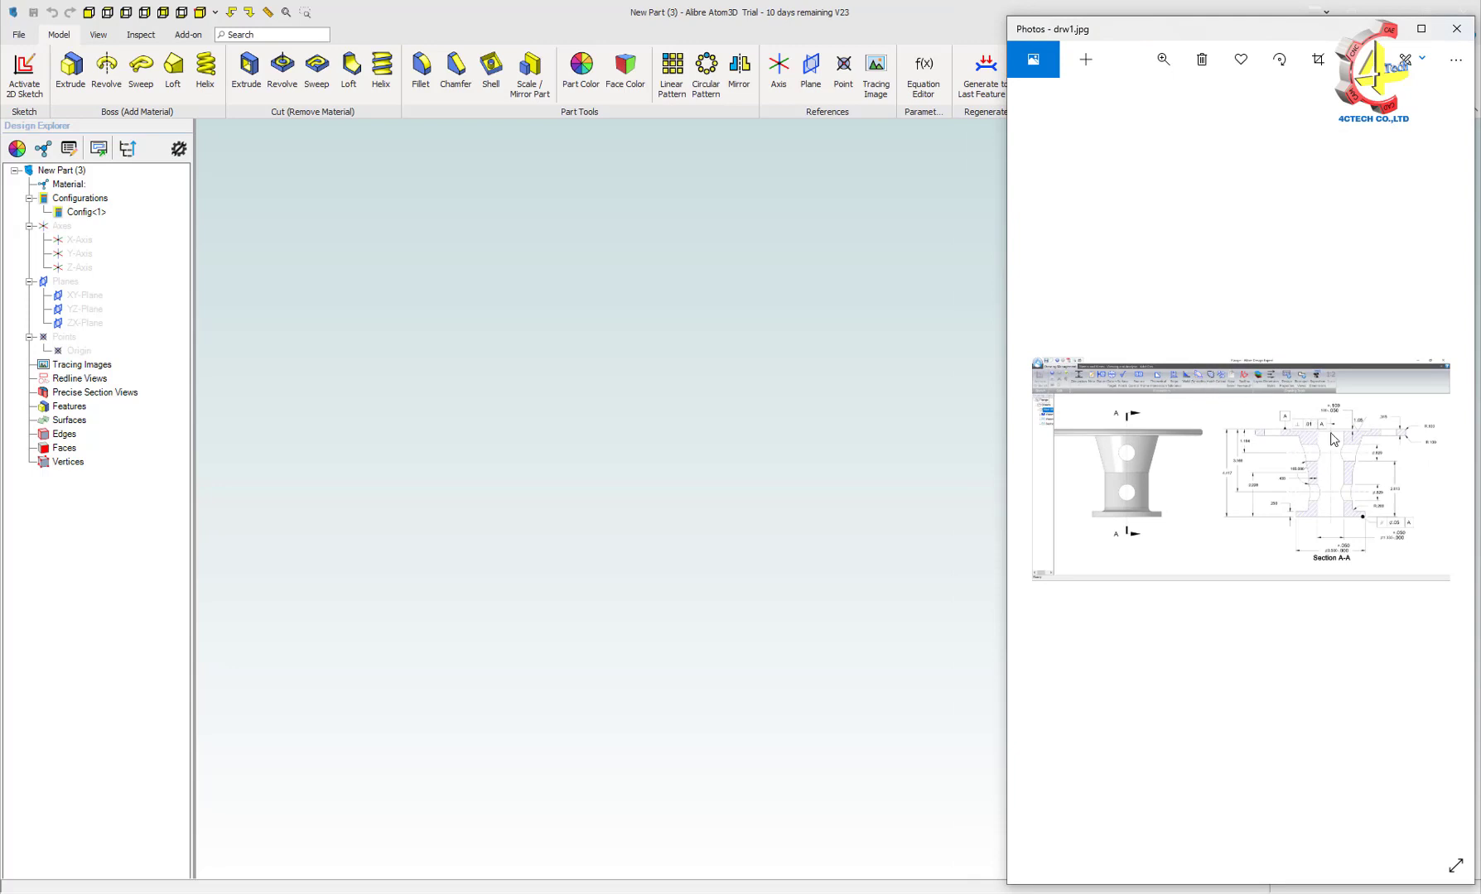
pyautogui.scroll(5, 1370, 480)
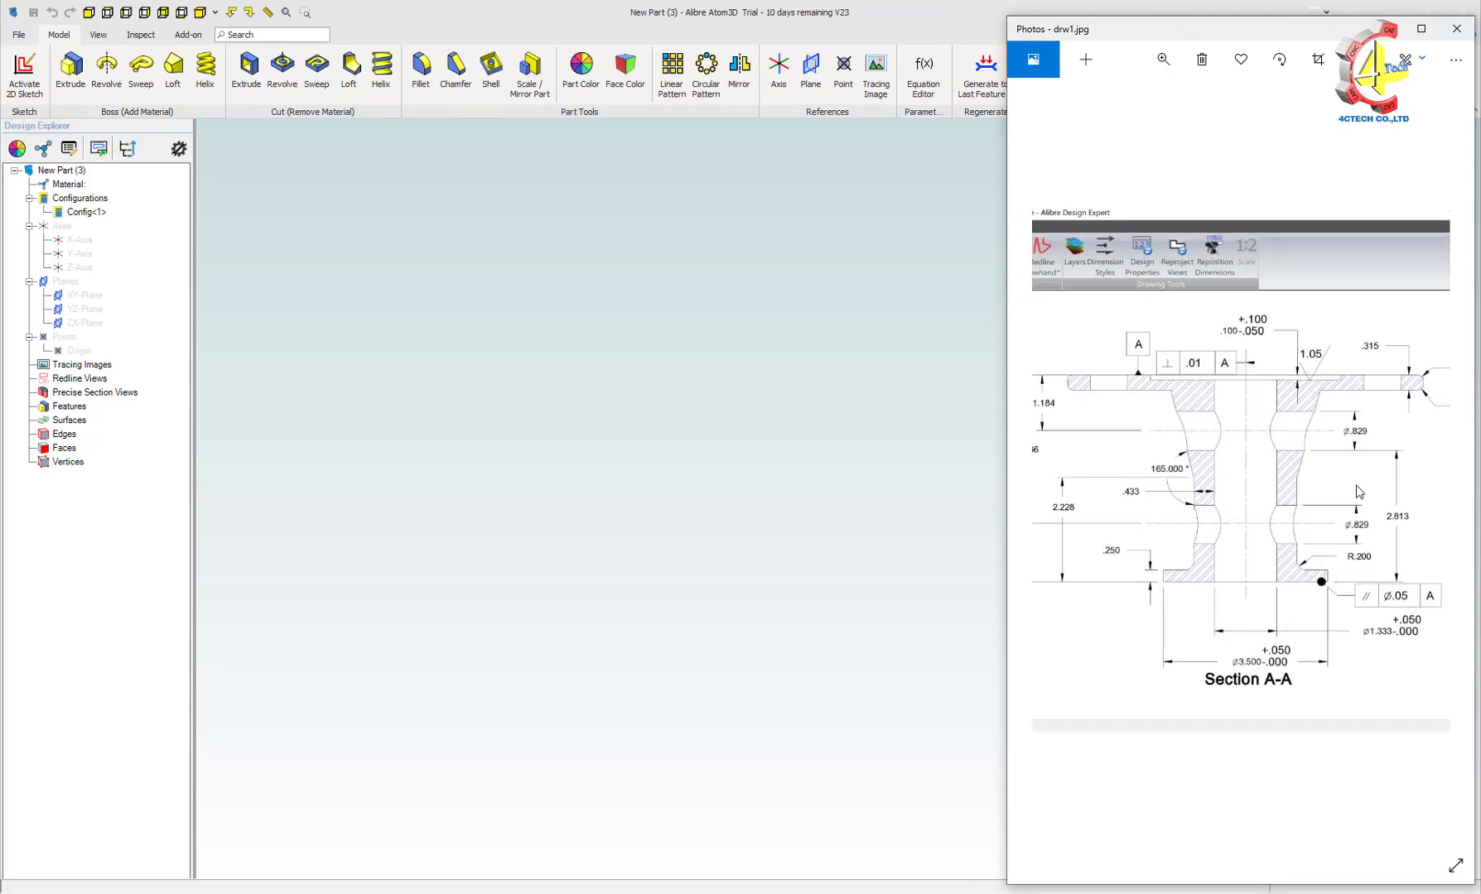
pyautogui.moveTo(1311, 479); pyautogui.dragTo(1392, 475)
# Switch to Alibre Atom3D, fit its part window beside the reference picture and narrow the Design Explorer
pyautogui.click(878, 383)
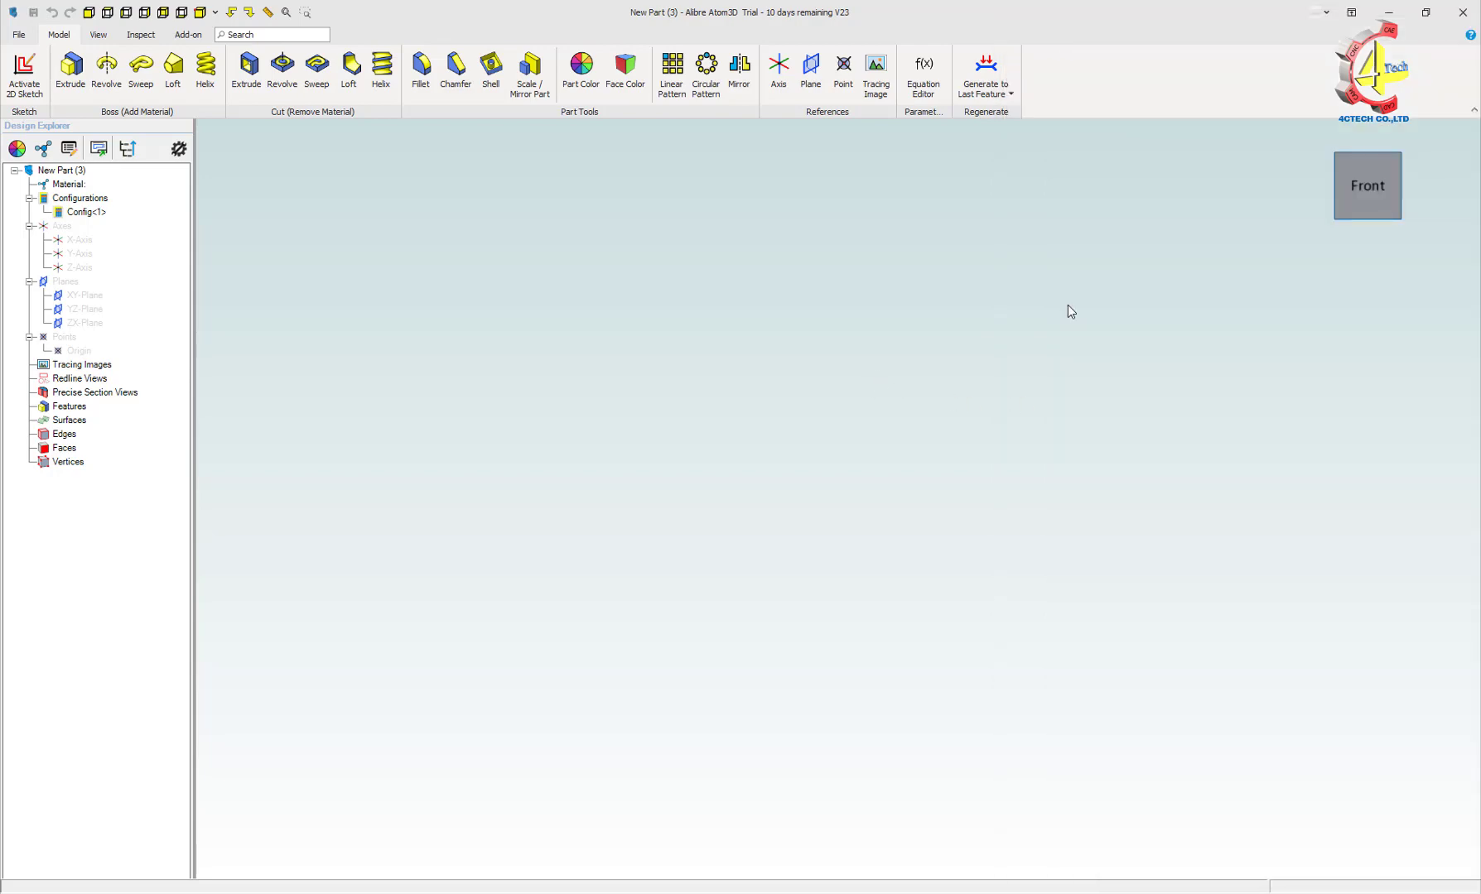
pyautogui.click(1433, 15)
pyautogui.moveTo(857, 101); pyautogui.dragTo(777, 108)
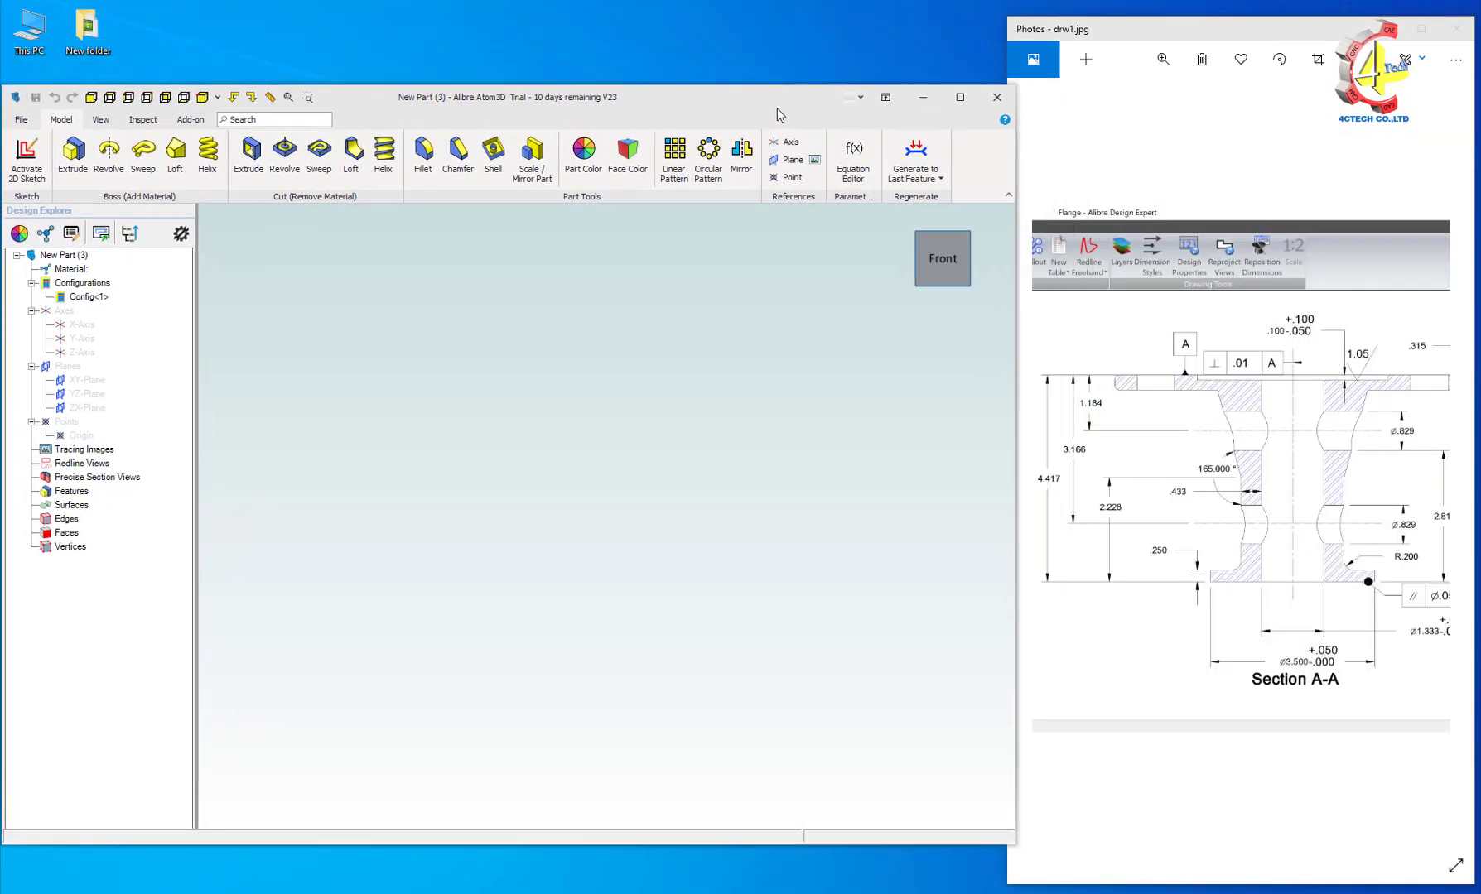
pyautogui.press('super+shift+Up')
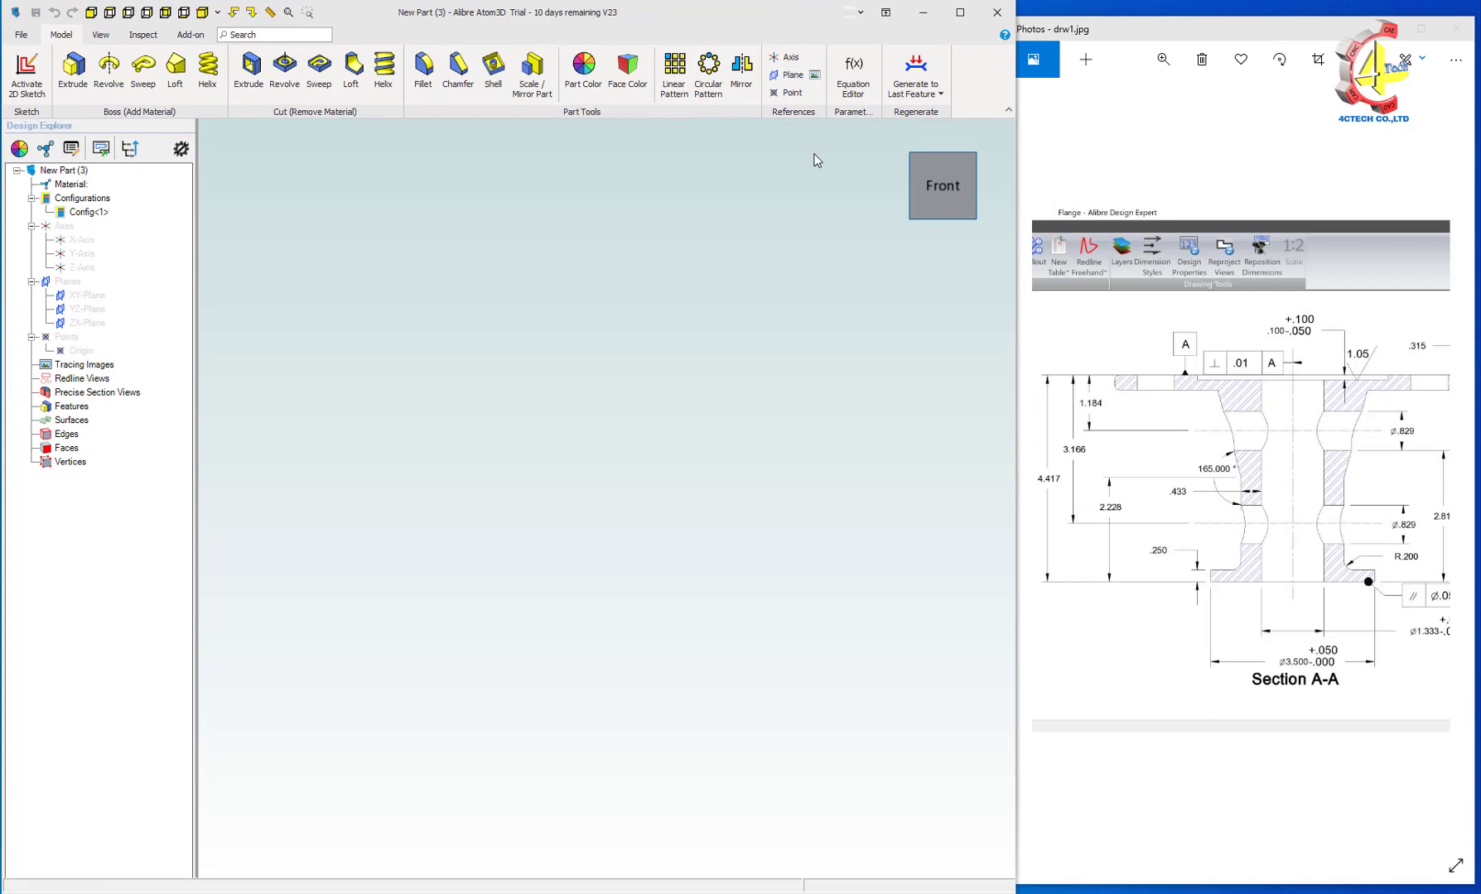
pyautogui.moveTo(1017, 336); pyautogui.dragTo(1023, 336)
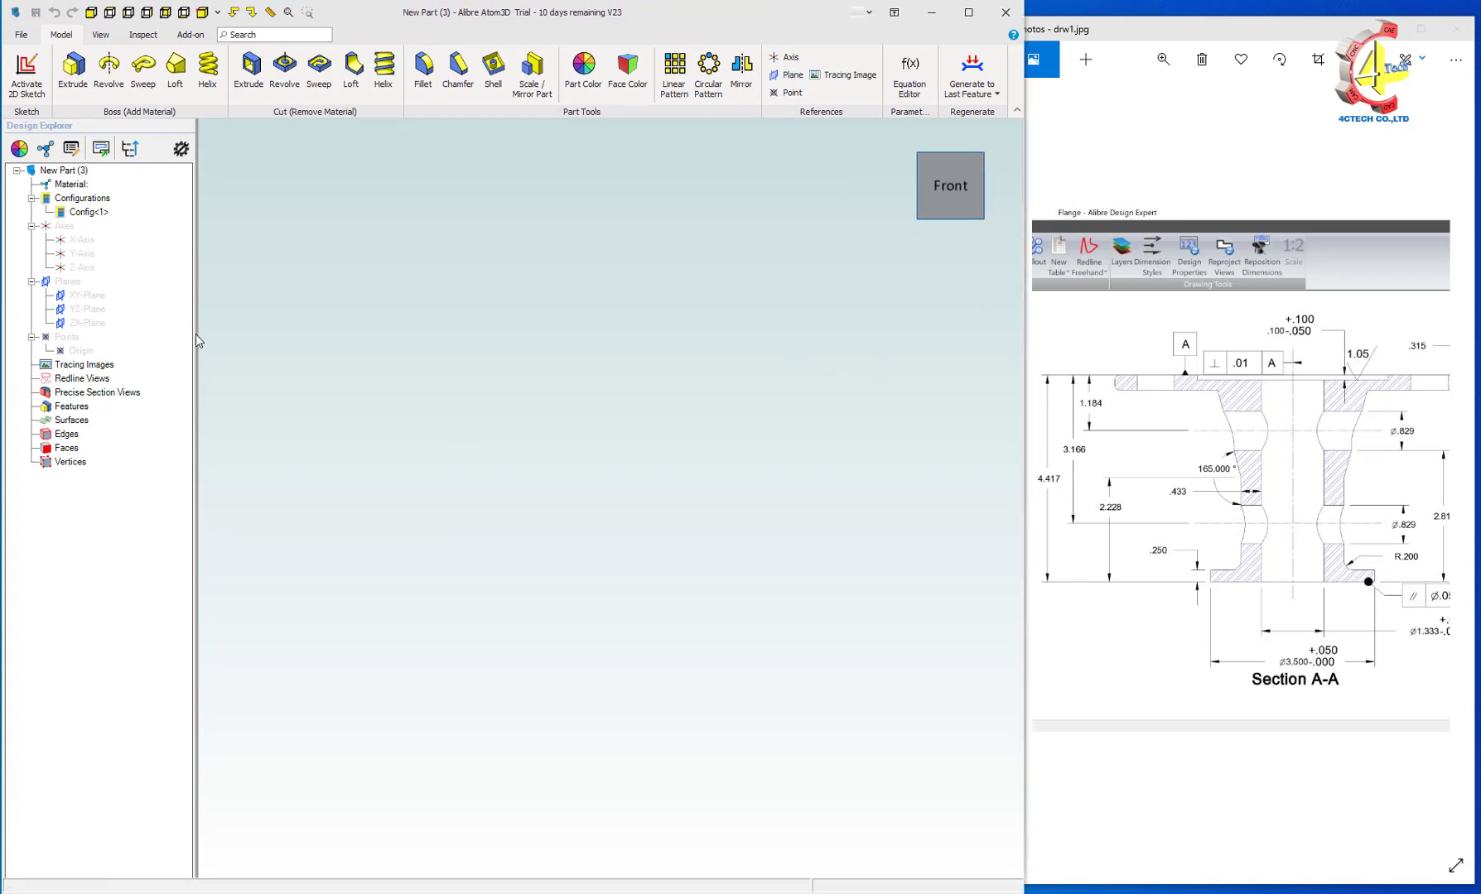
pyautogui.moveTo(190, 330); pyautogui.dragTo(164, 332)
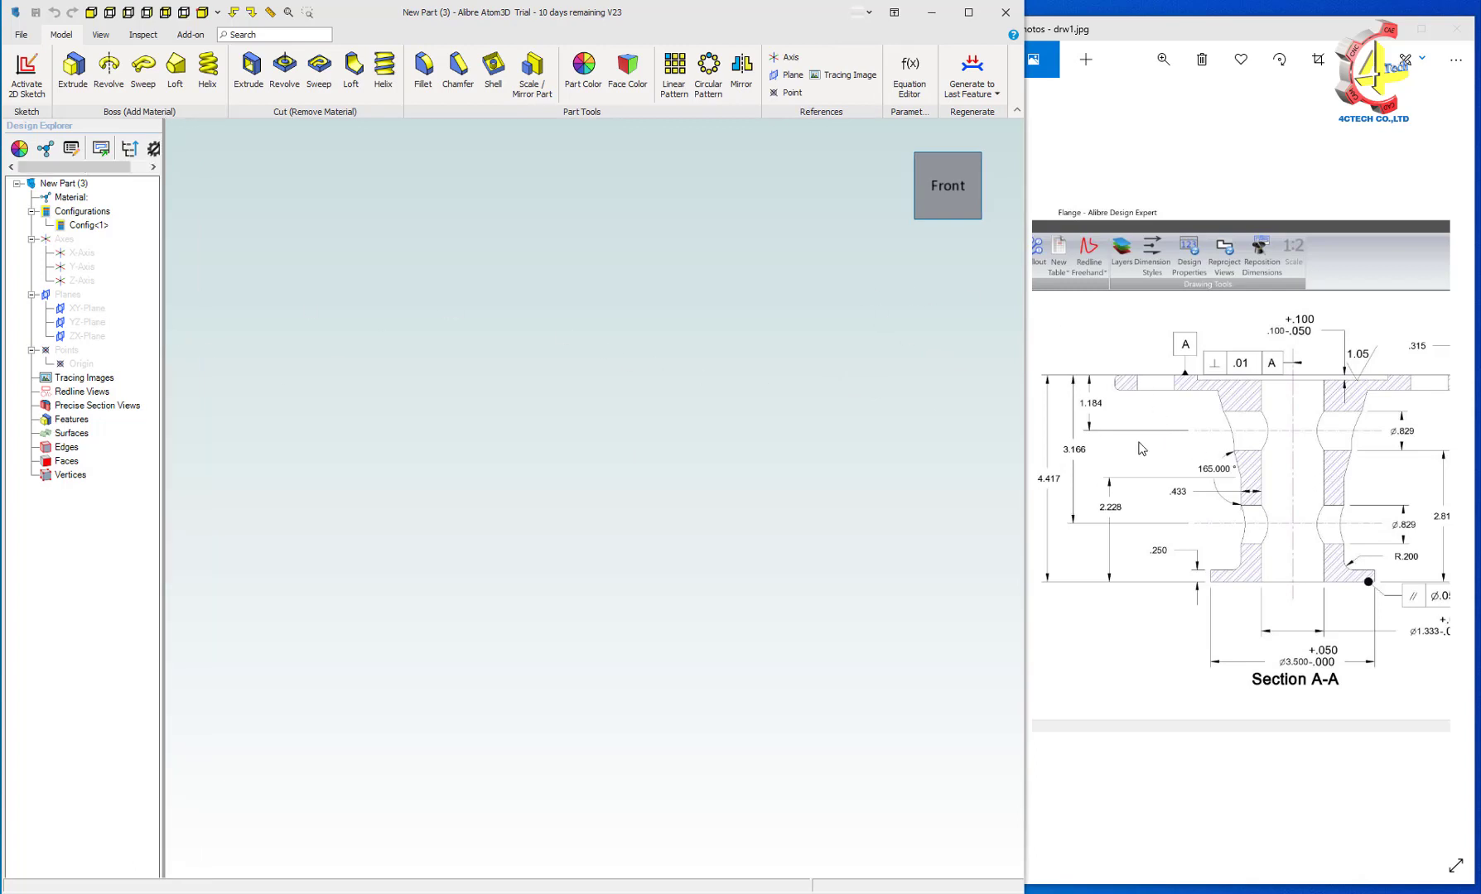
pyautogui.click(1184, 453)
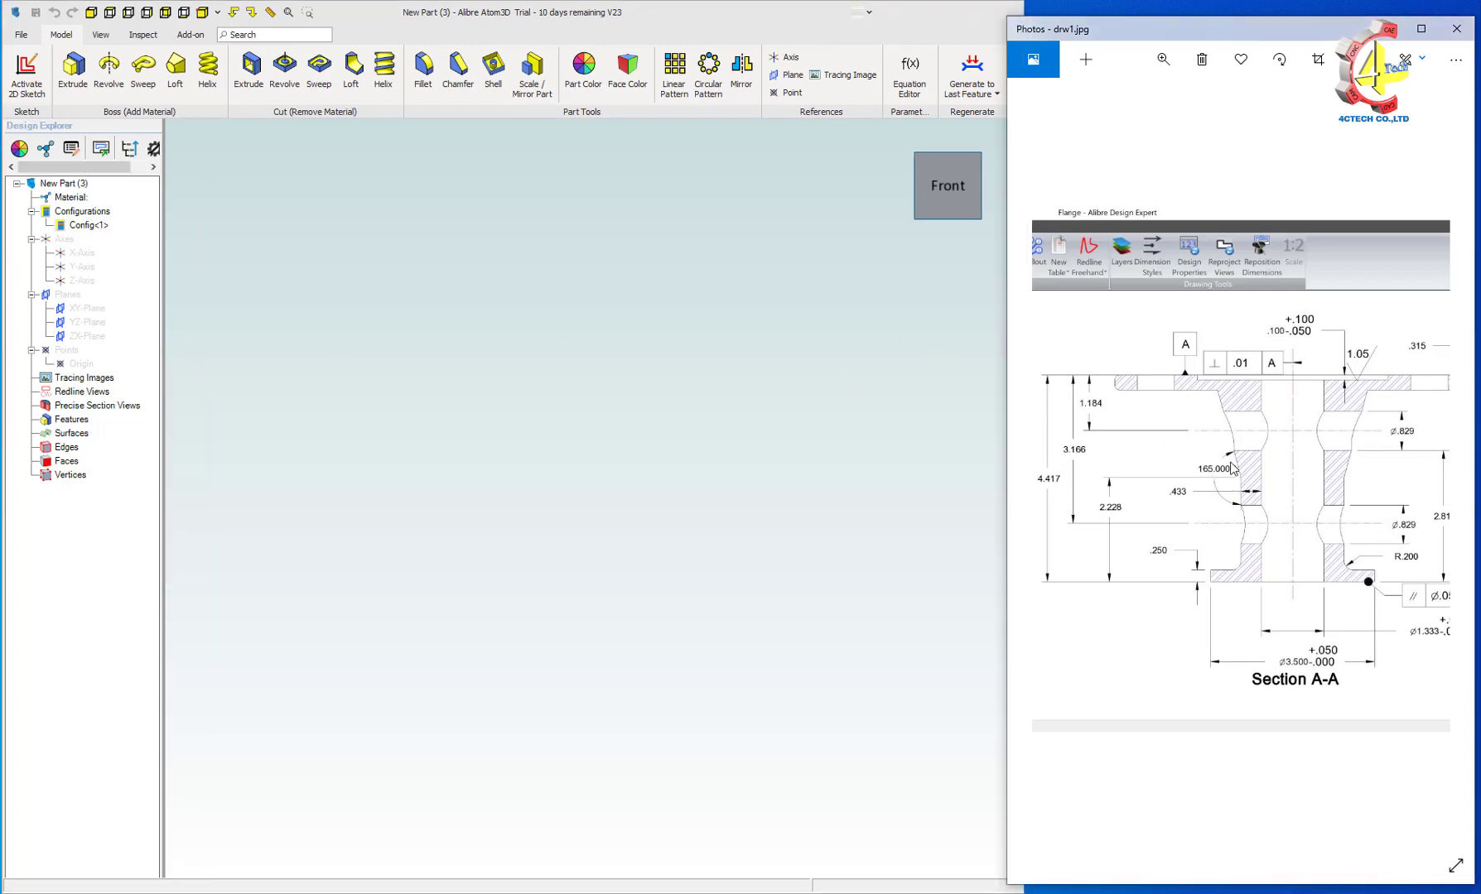
pyautogui.scroll(2, 1193, 455)
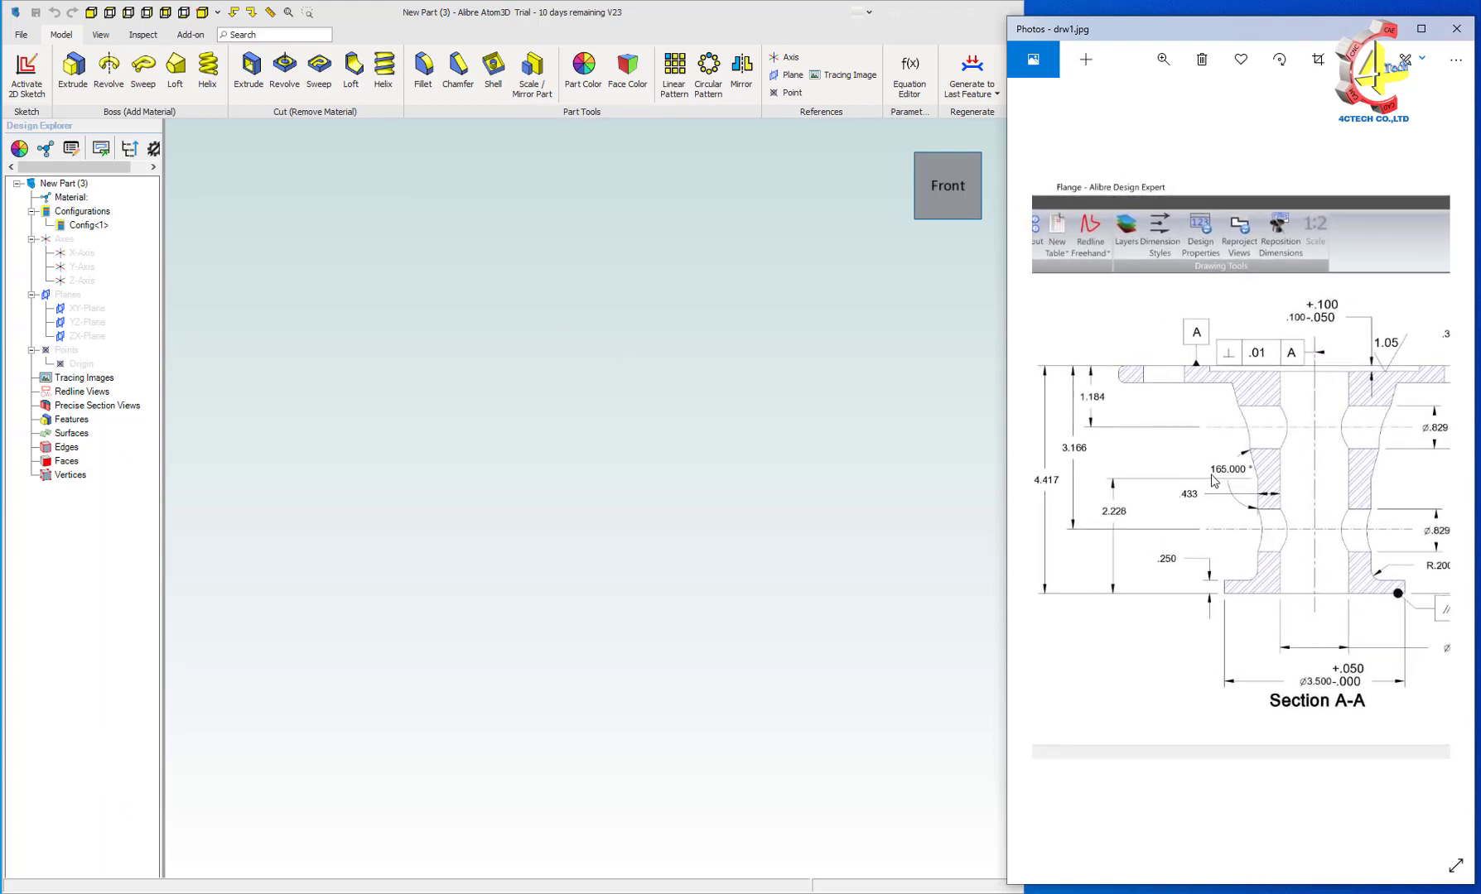
# Show the new part's reference planes, axes and origin
pyautogui.click(840, 425)
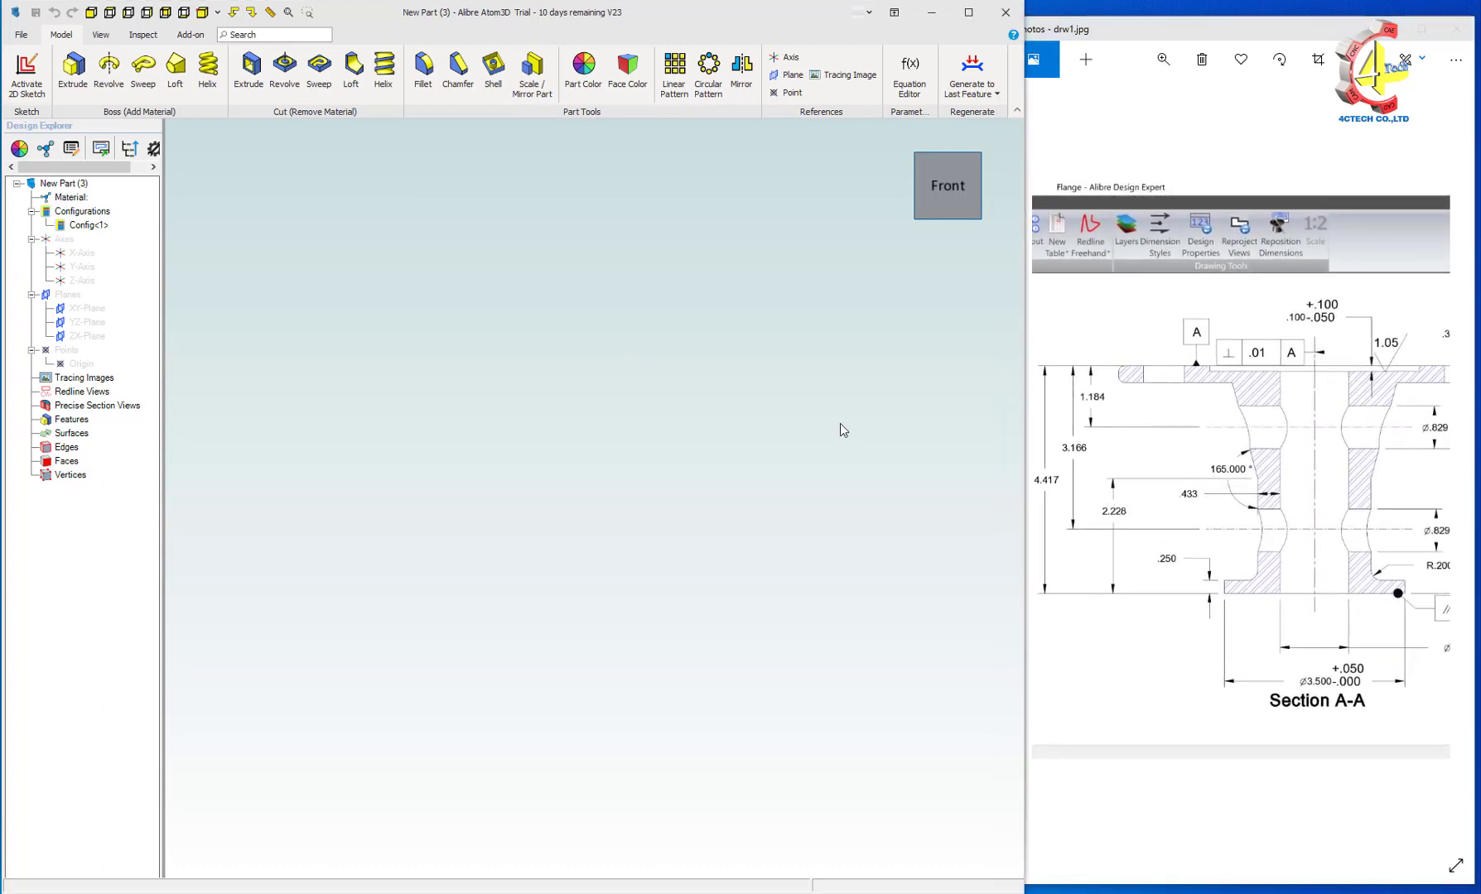
pyautogui.click(30, 75)
pyautogui.click(189, 34)
pyautogui.click(101, 34)
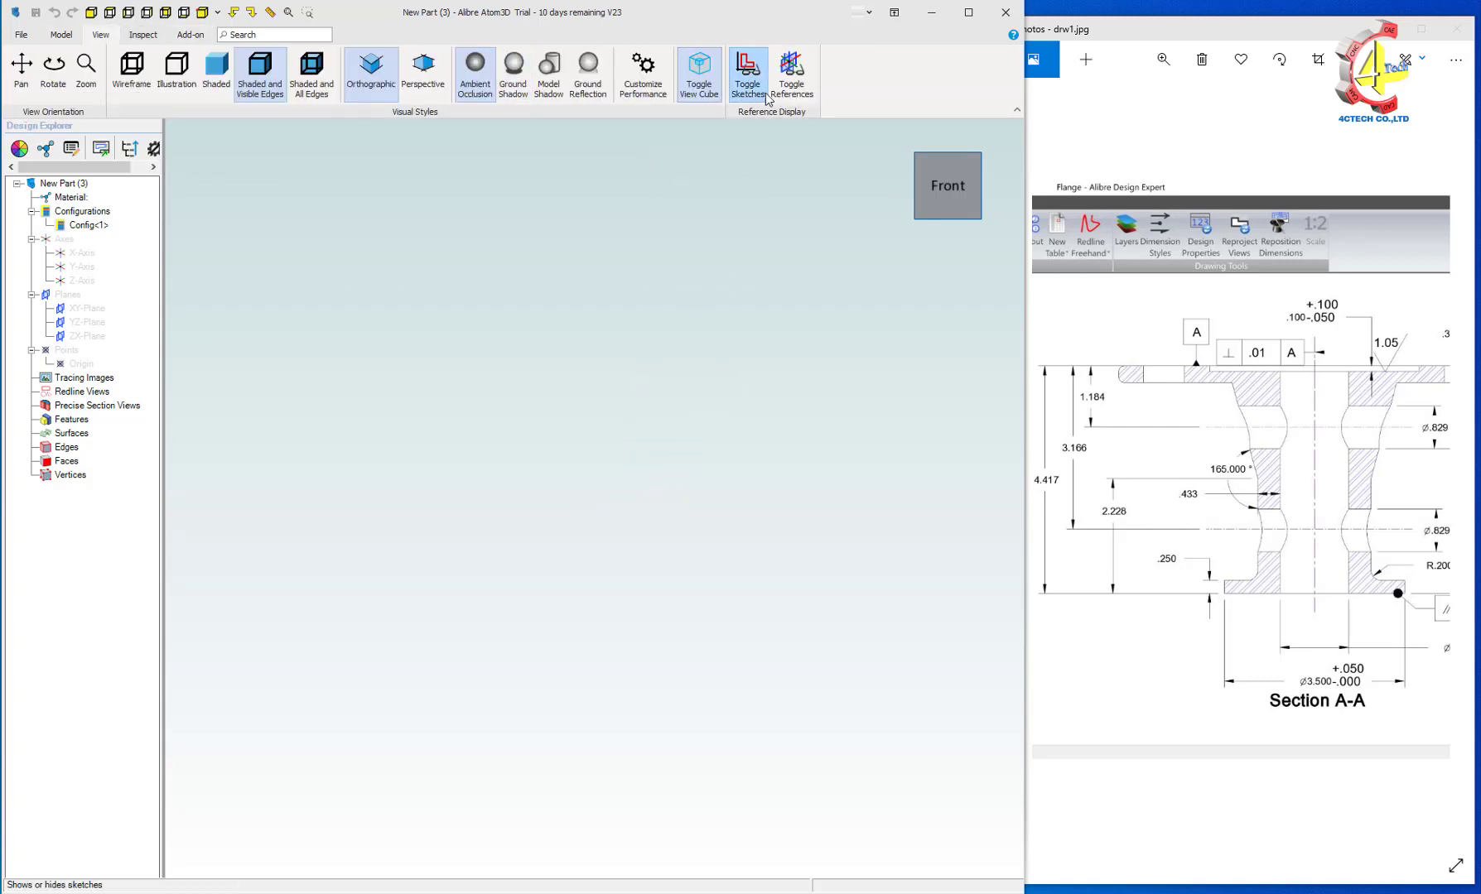
pyautogui.click(792, 80)
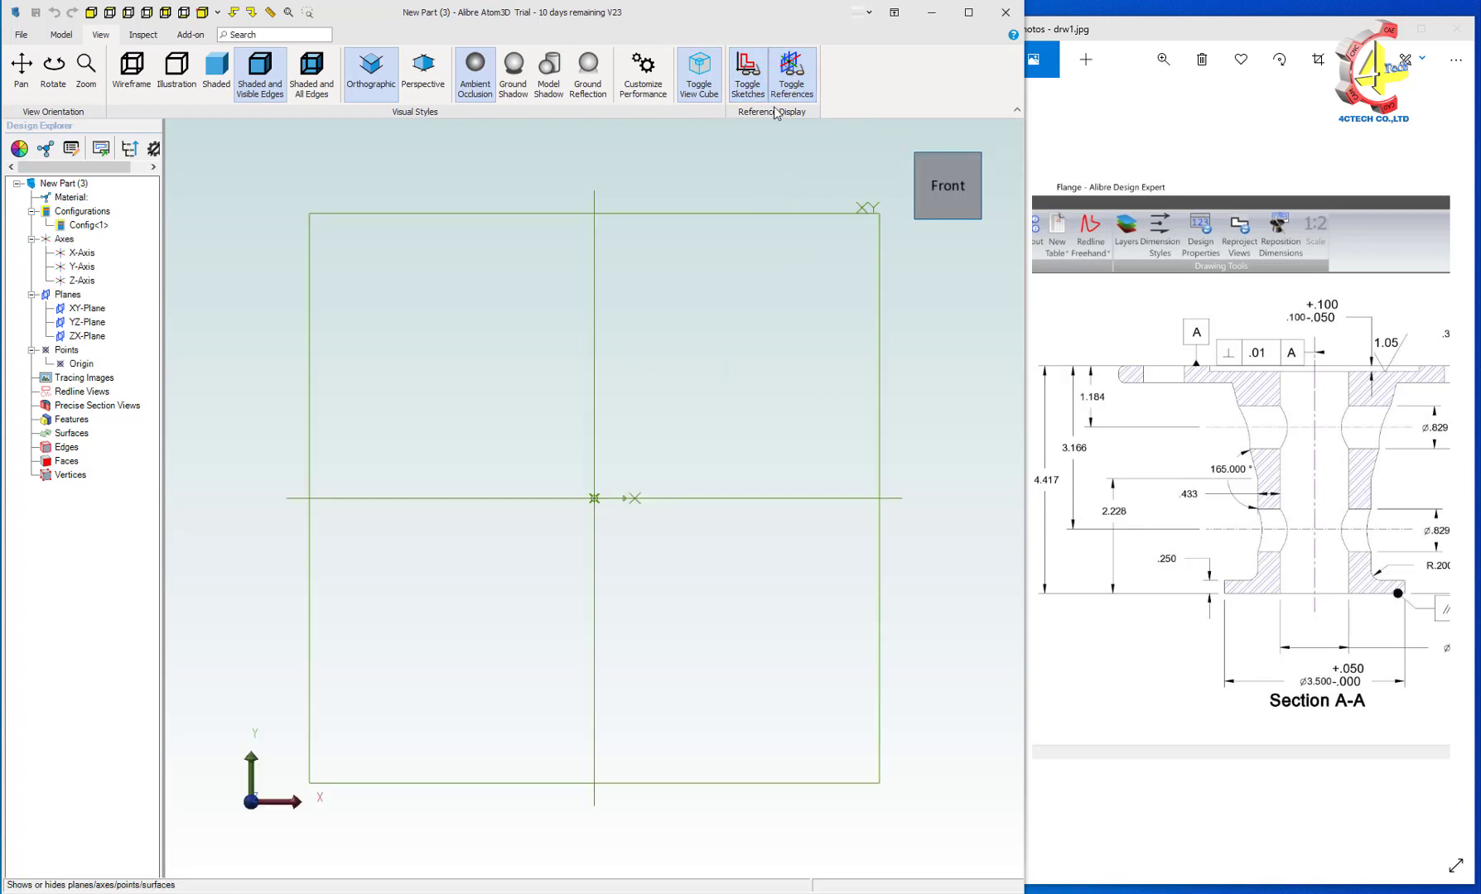
# Start a 2D sketch on the XY plane
pyautogui.click(60, 37)
pyautogui.click(27, 75)
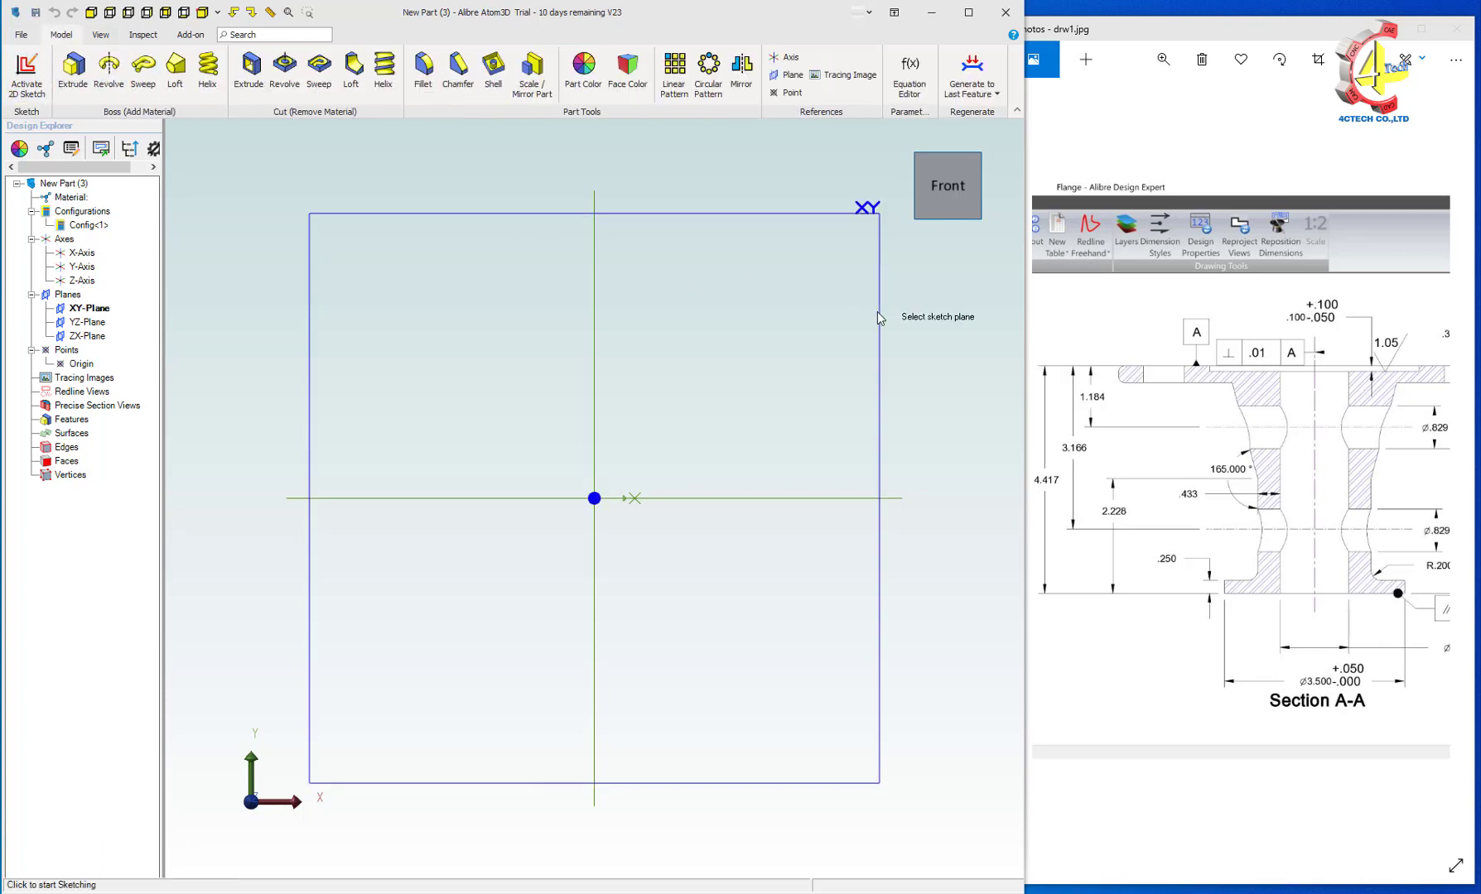
pyautogui.click(789, 313)
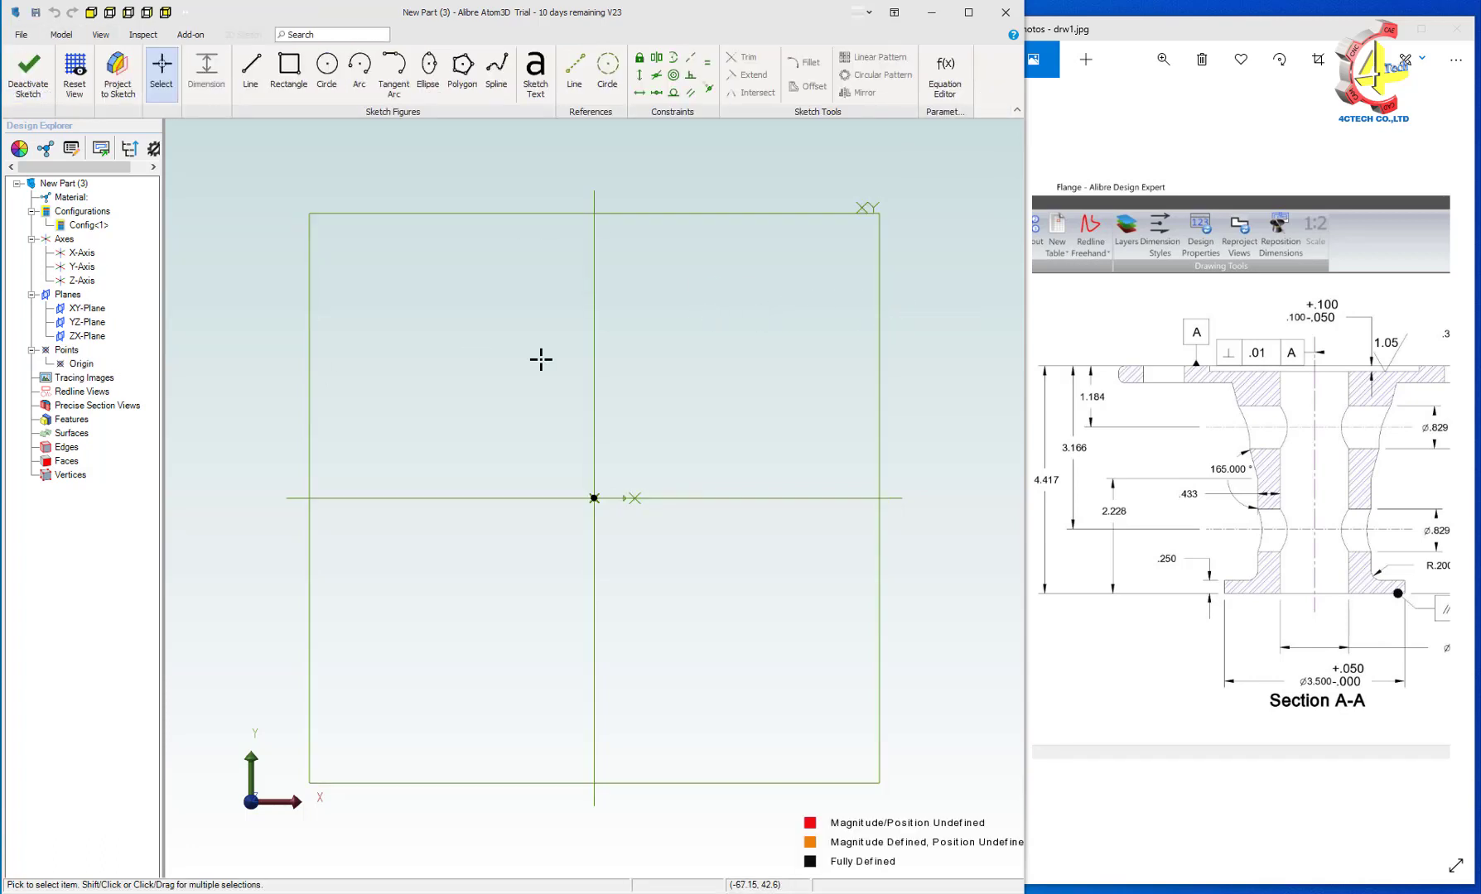
pyautogui.click(250, 73)
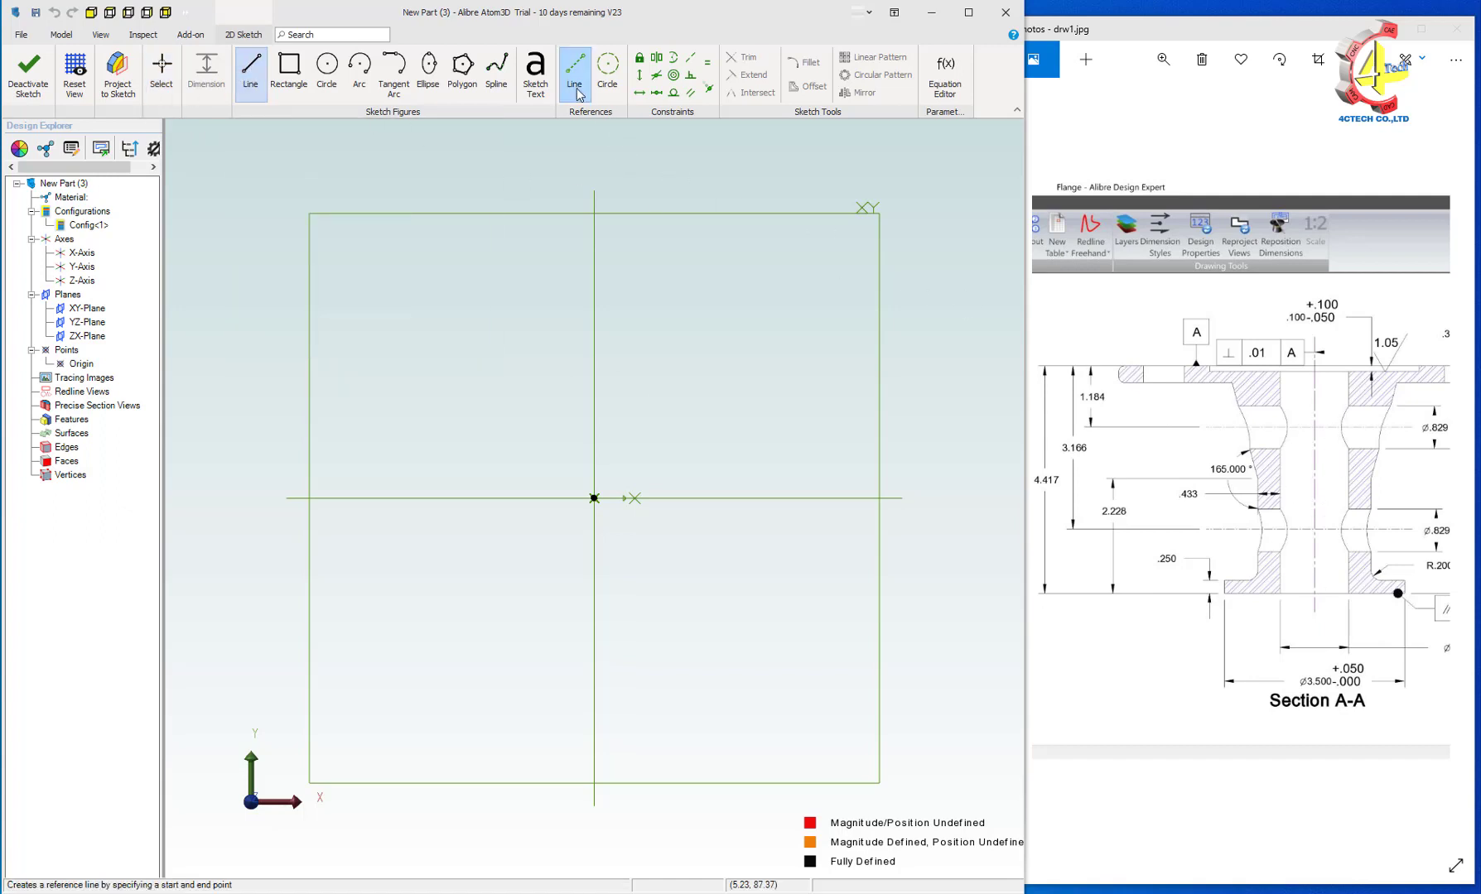
pyautogui.press('Escape')
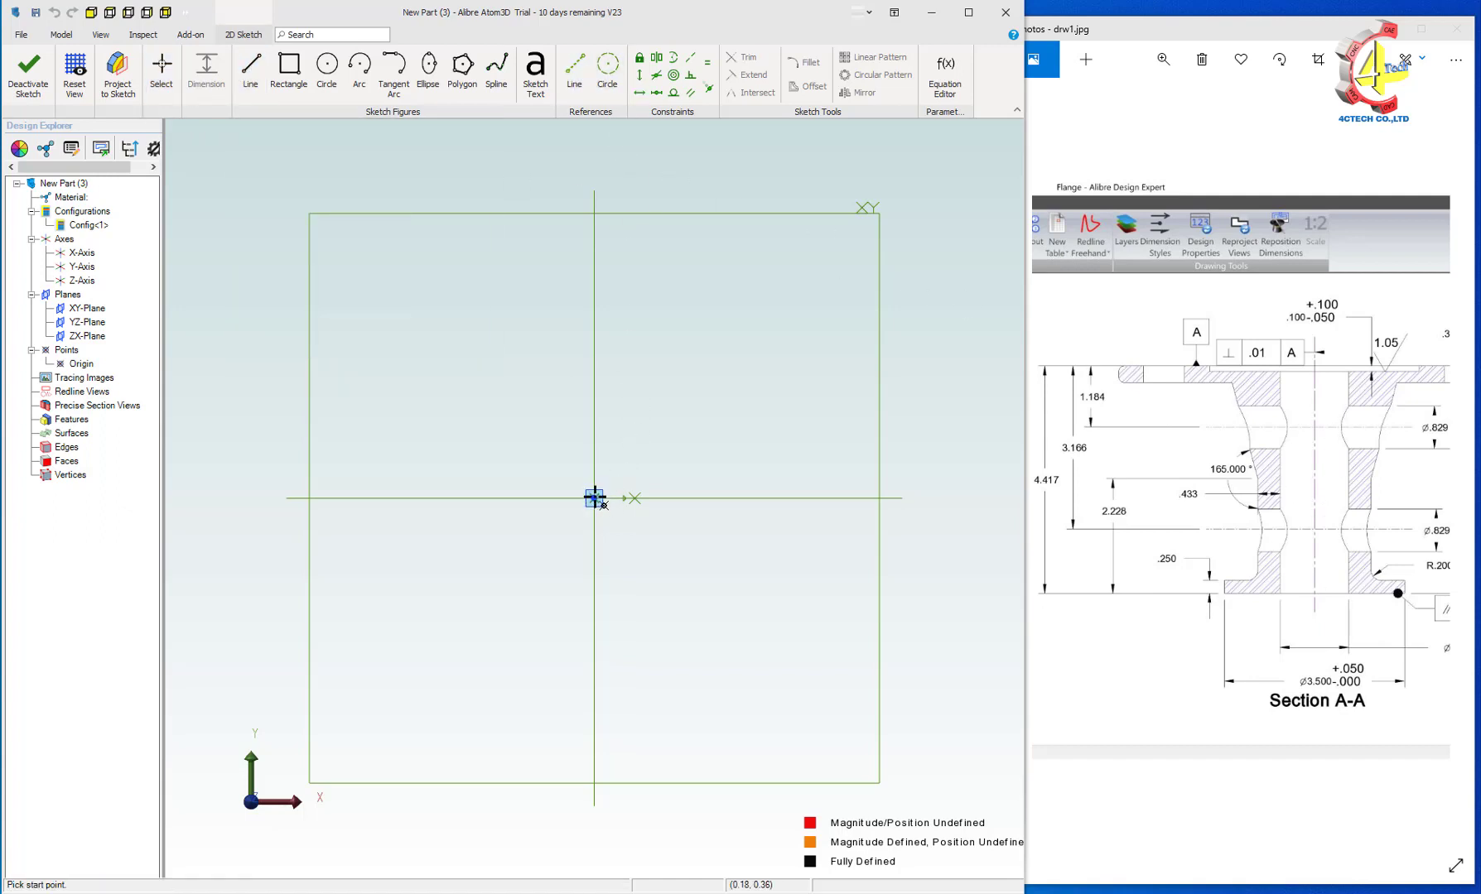
pyautogui.click(595, 497)
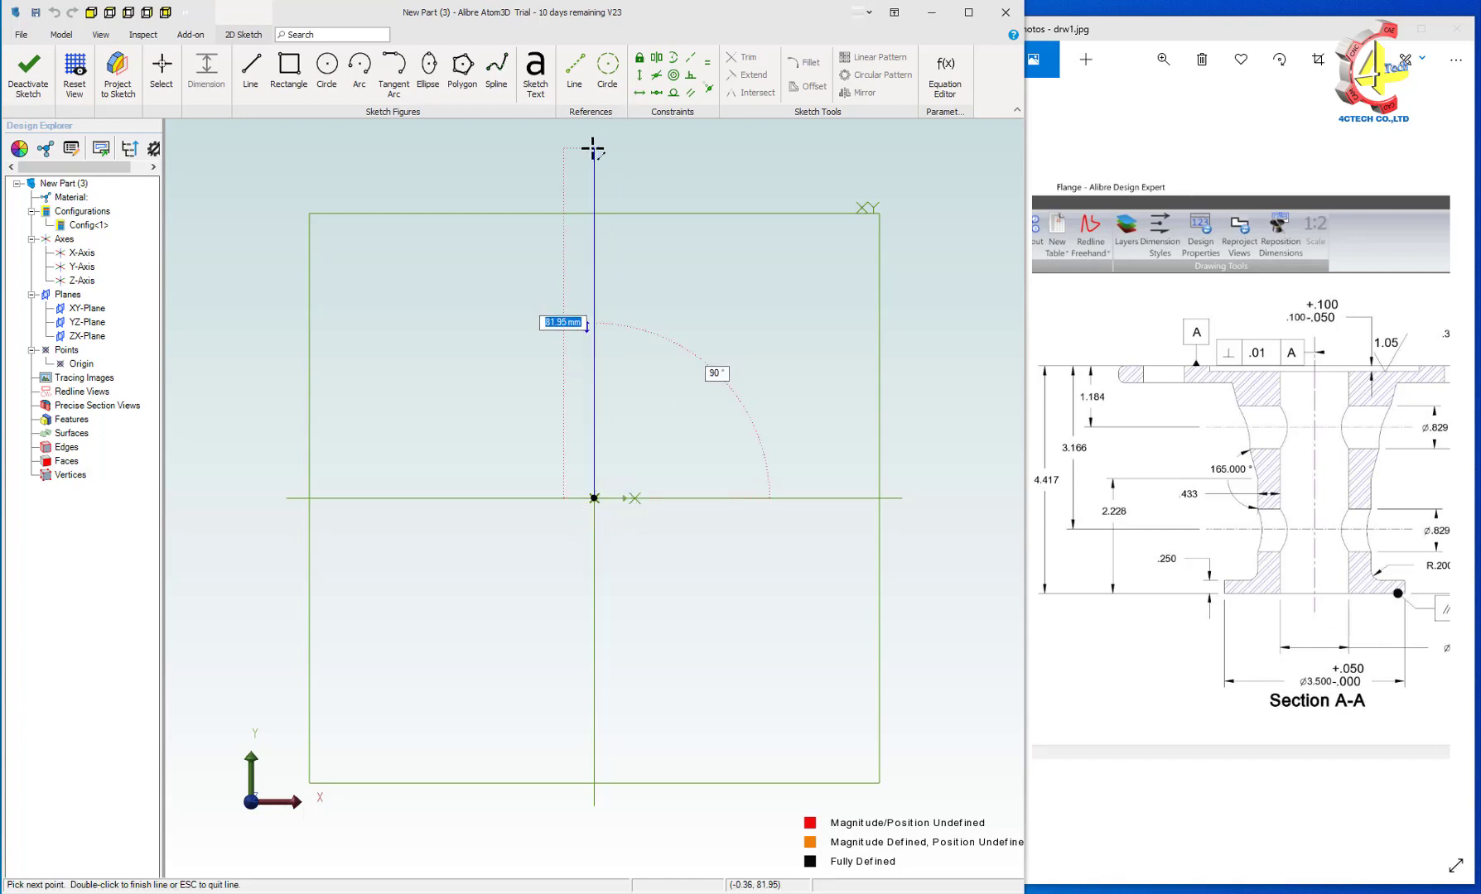
pyautogui.press('Escape')
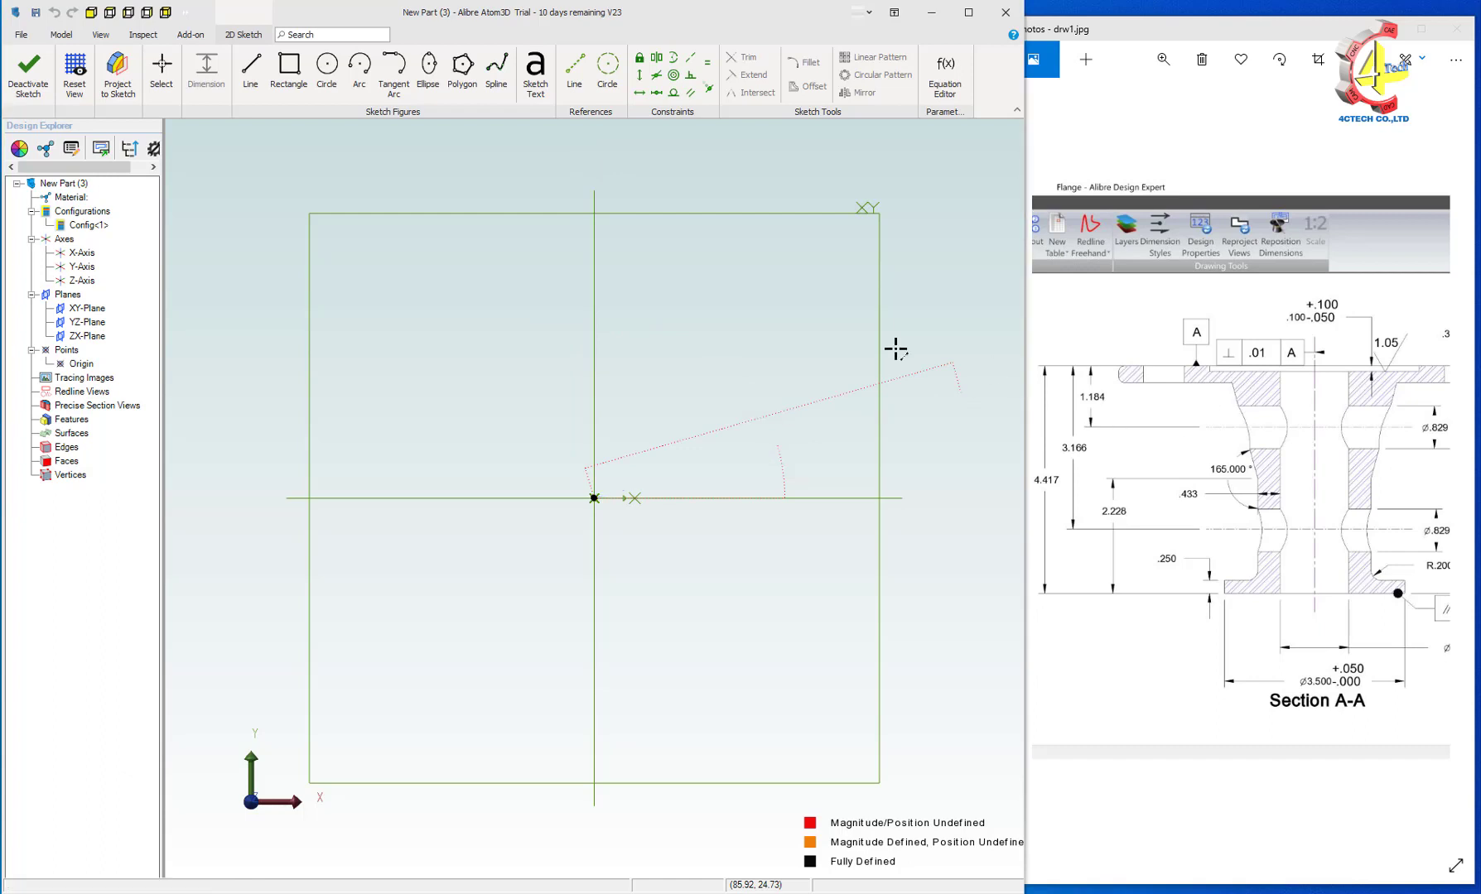
# Set the part's length display unit to inches in the file properties
pyautogui.click(22, 37)
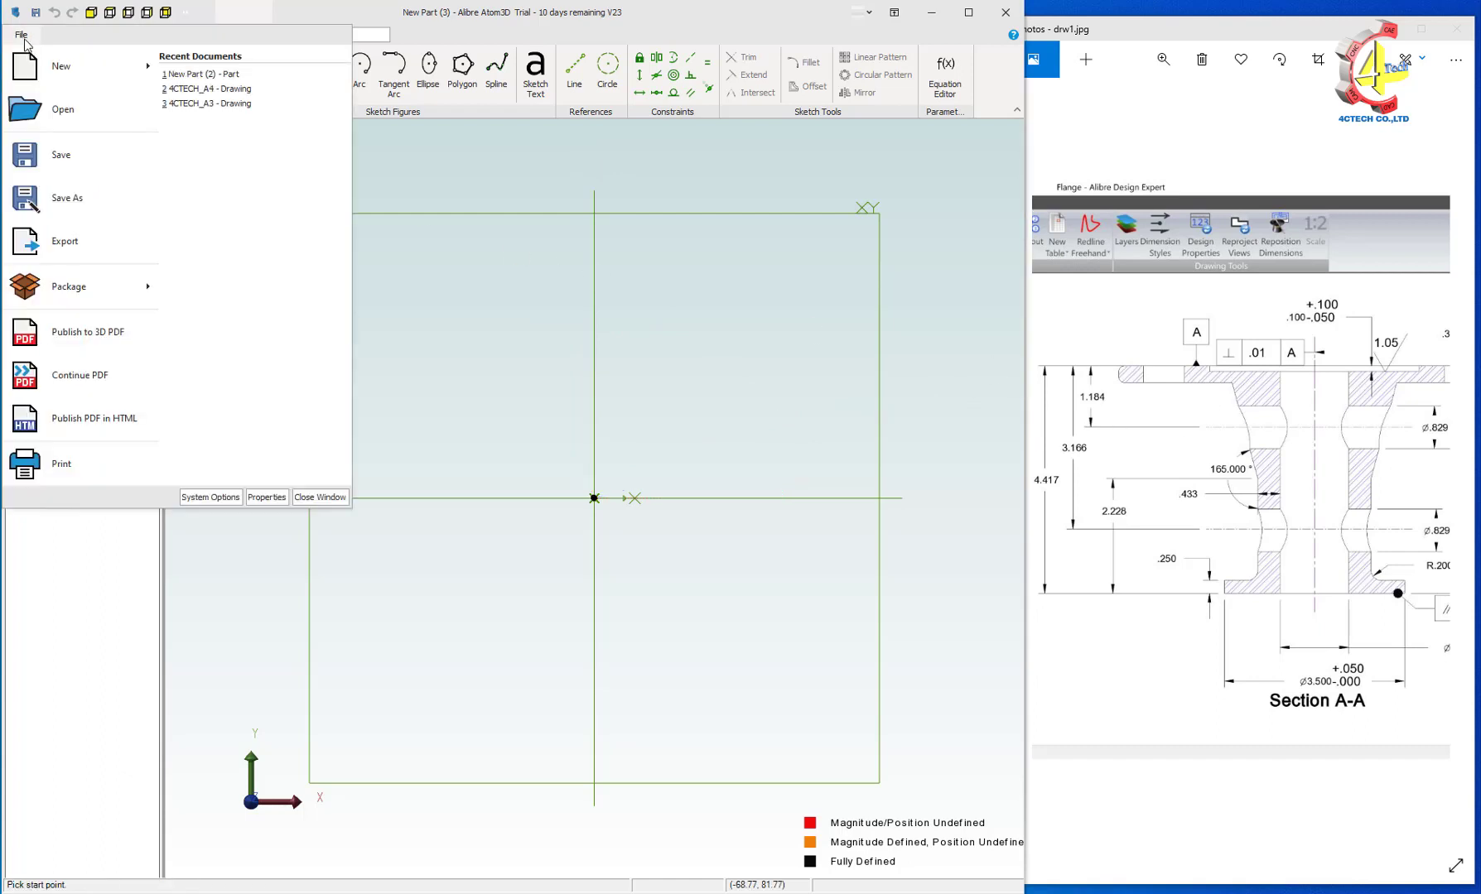
pyautogui.click(263, 496)
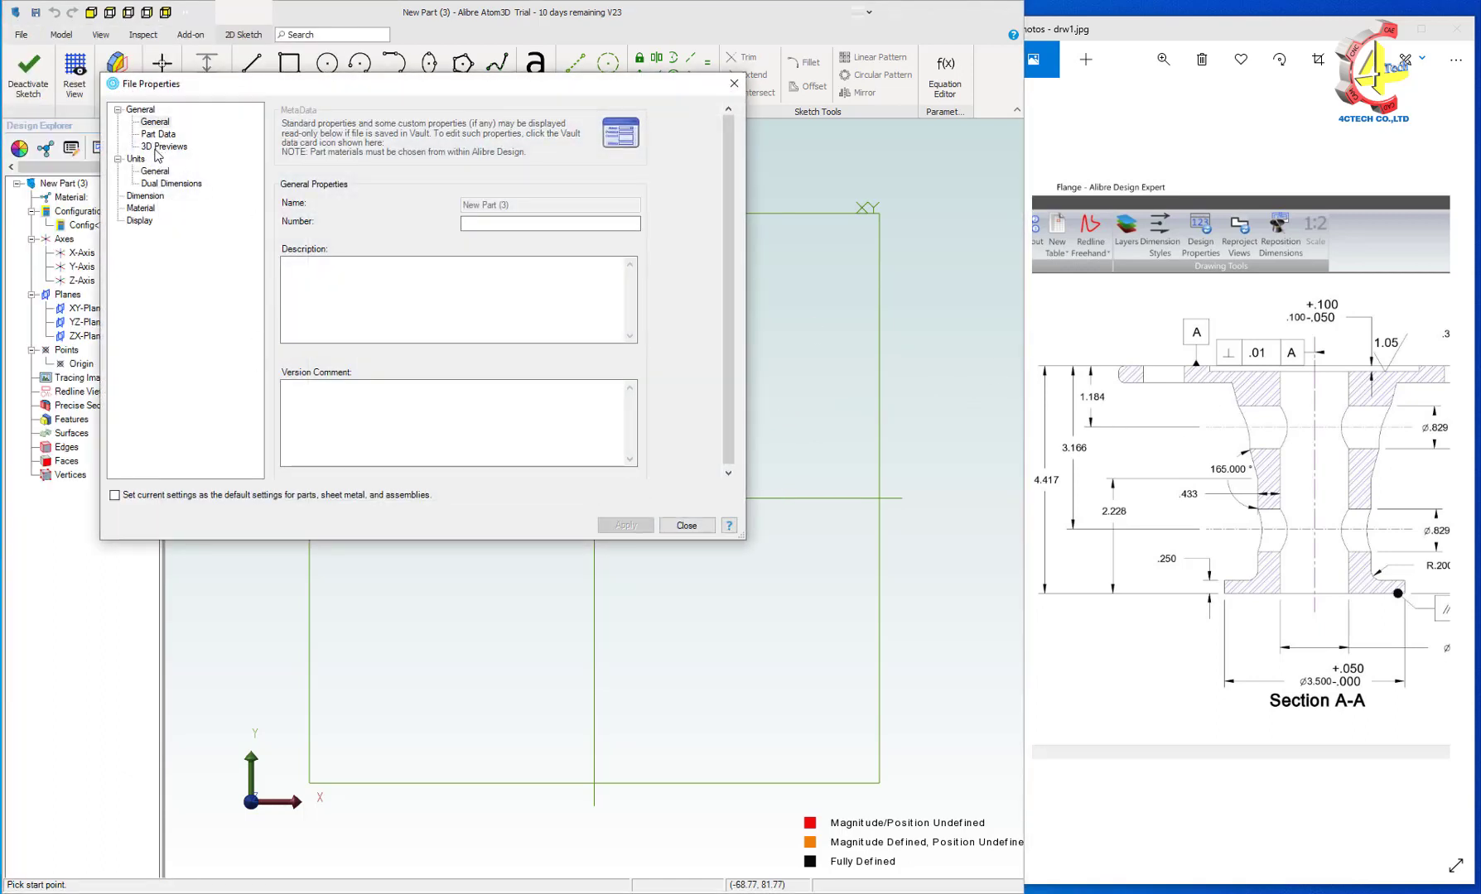
pyautogui.click(155, 171)
pyautogui.click(401, 159)
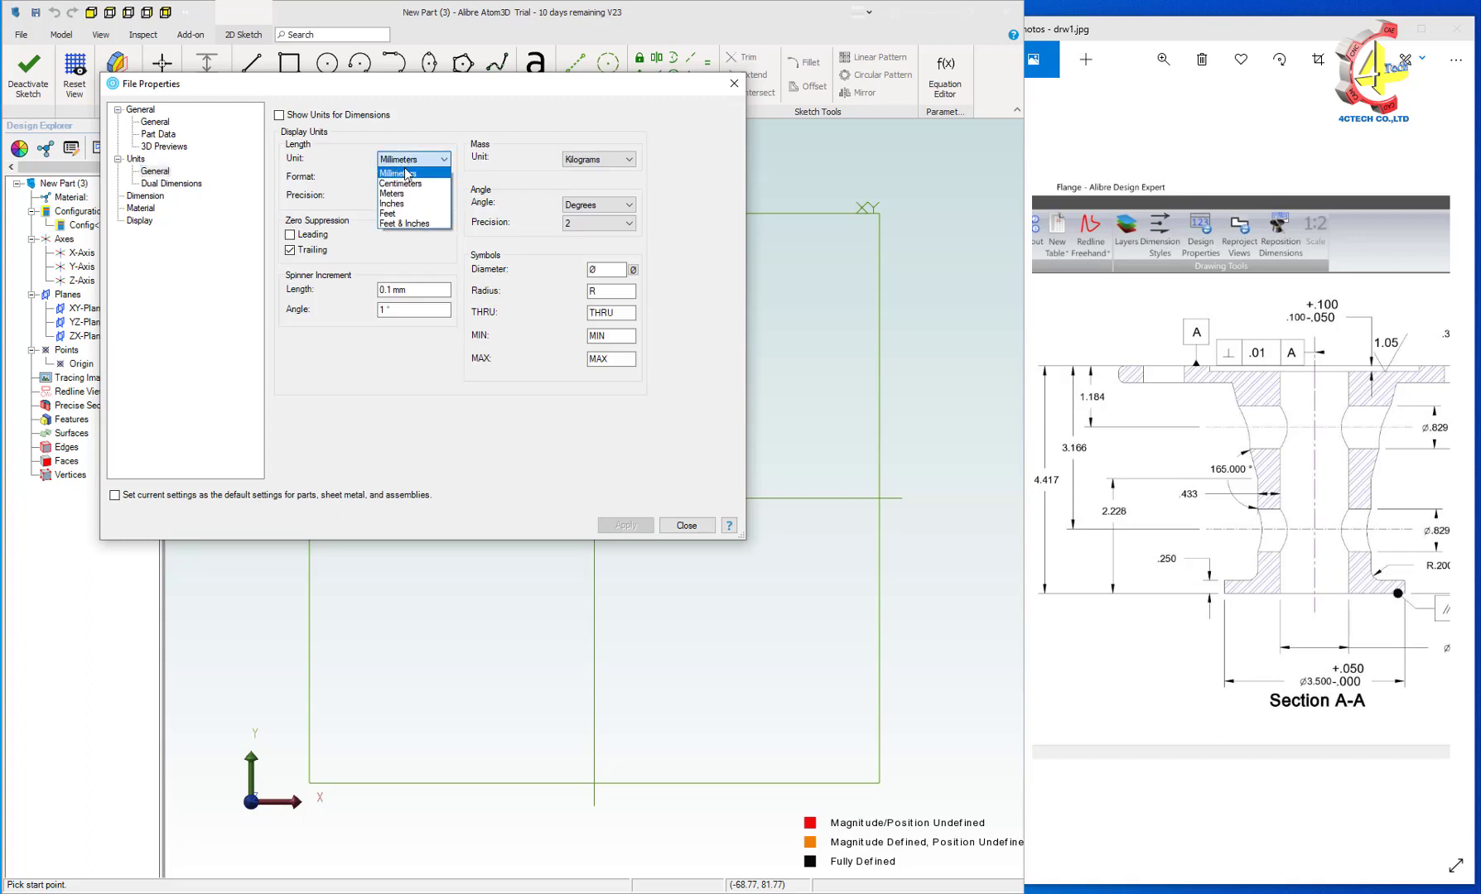
pyautogui.click(404, 189)
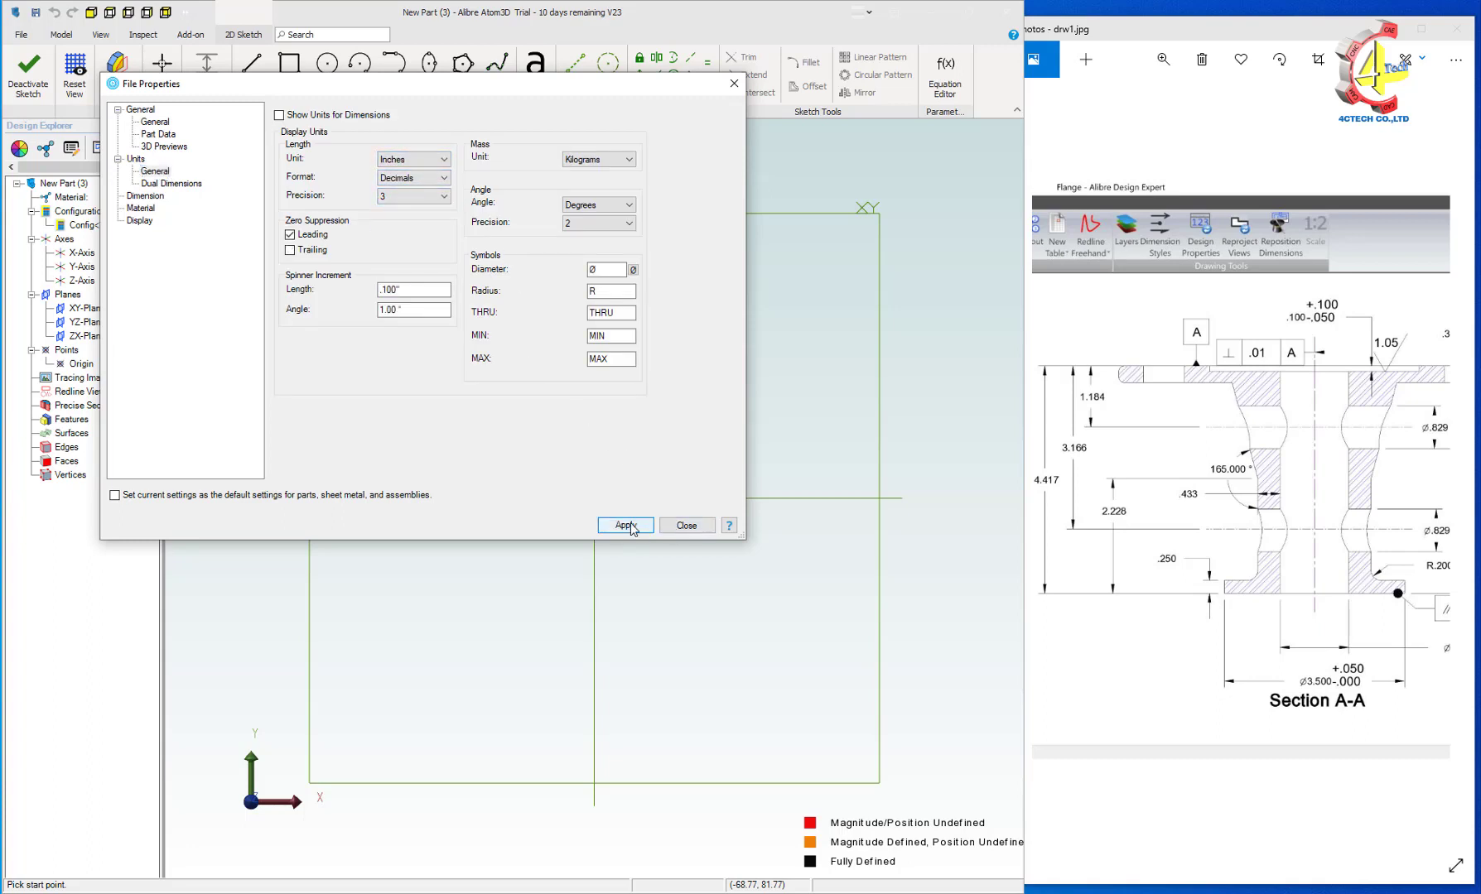
pyautogui.click(687, 526)
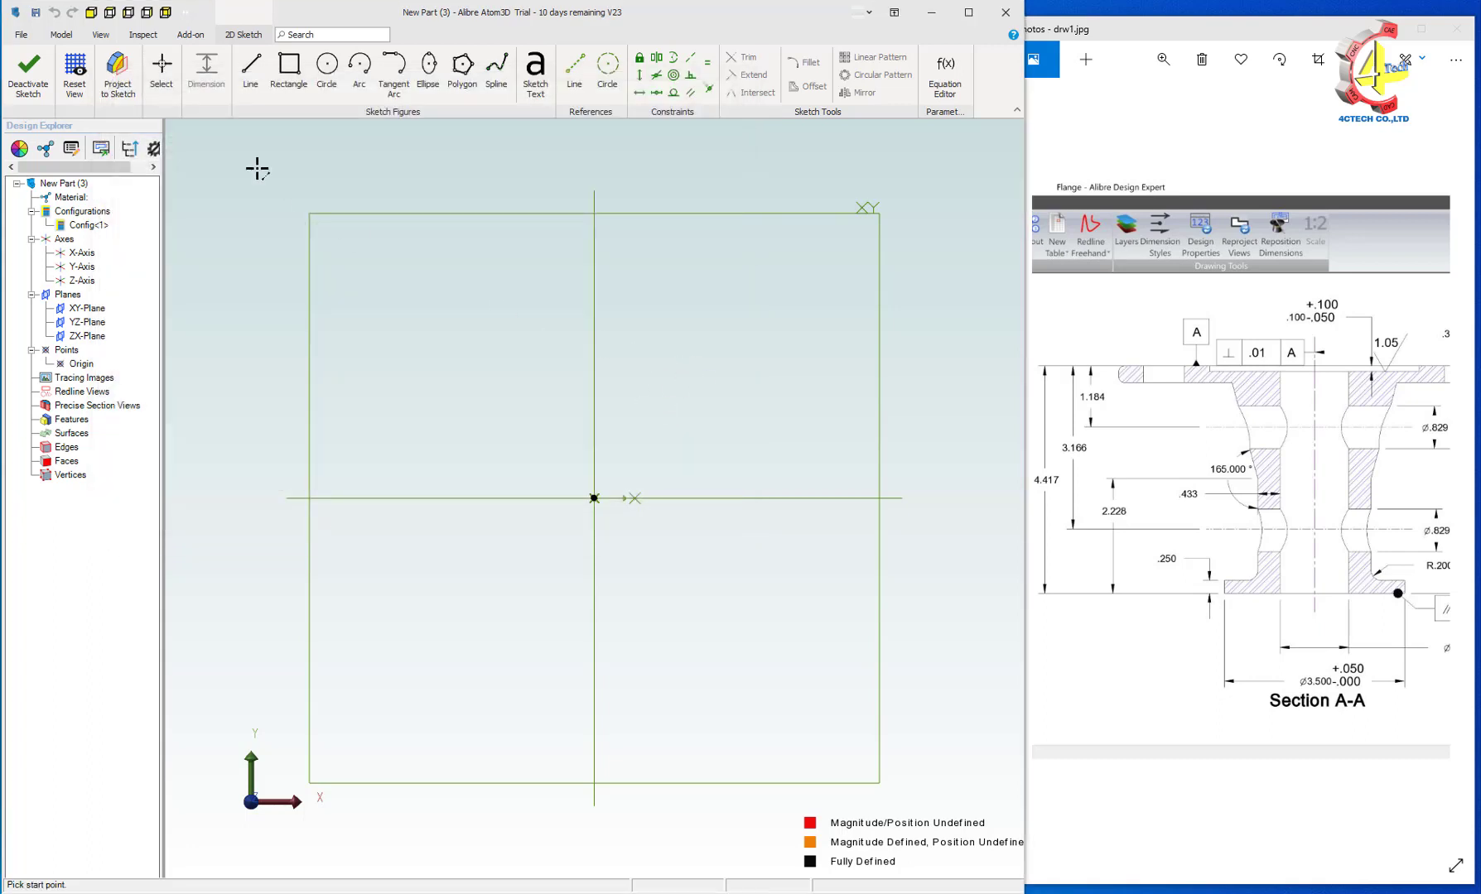
# Draw a nearly vertical line 4.417 inches long upward from the origin
pyautogui.click(250, 67)
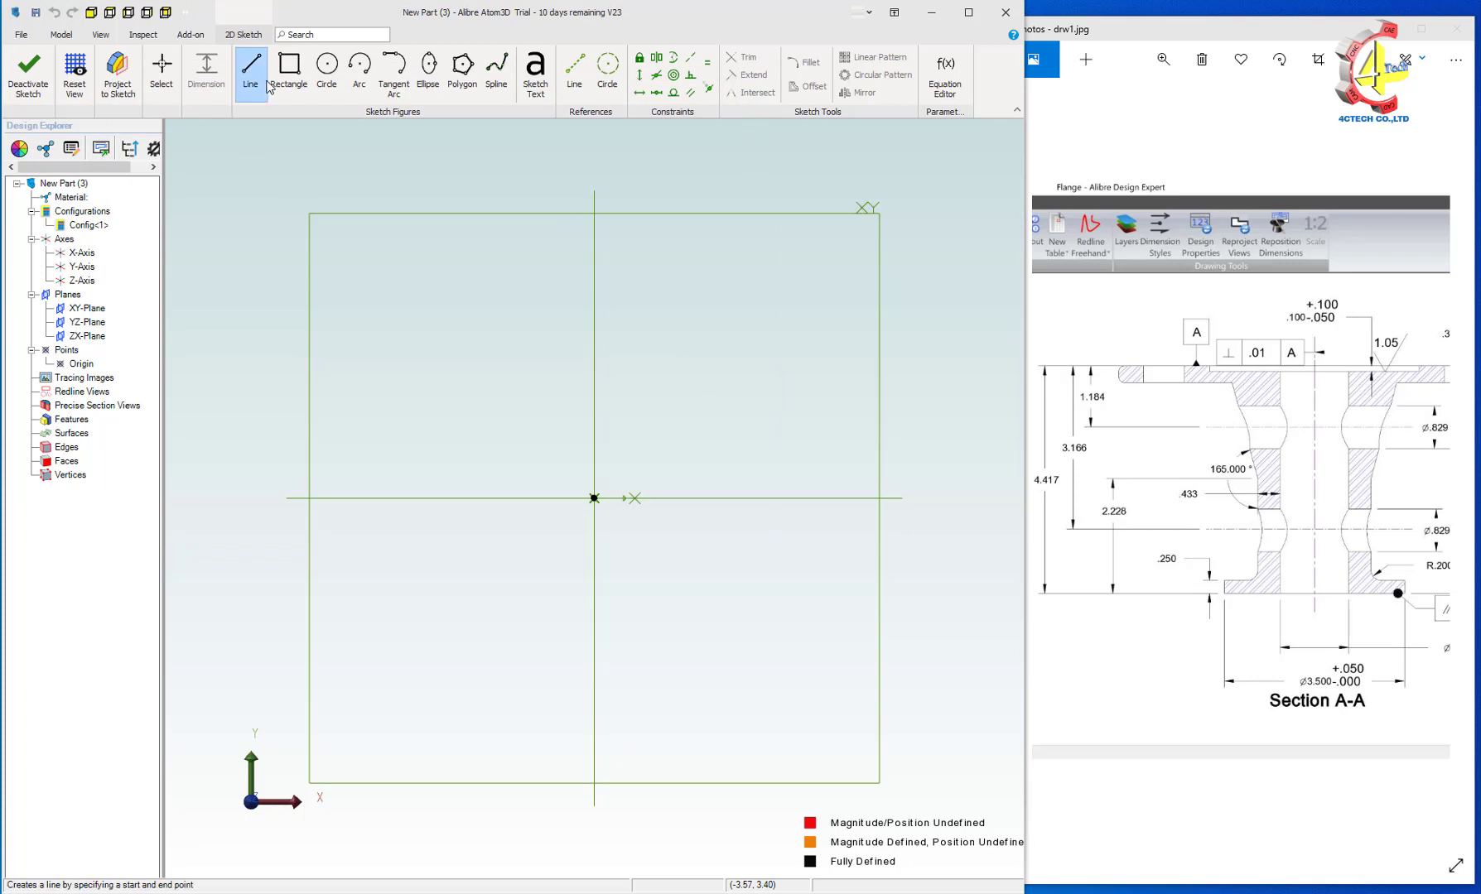
pyautogui.click(594, 498)
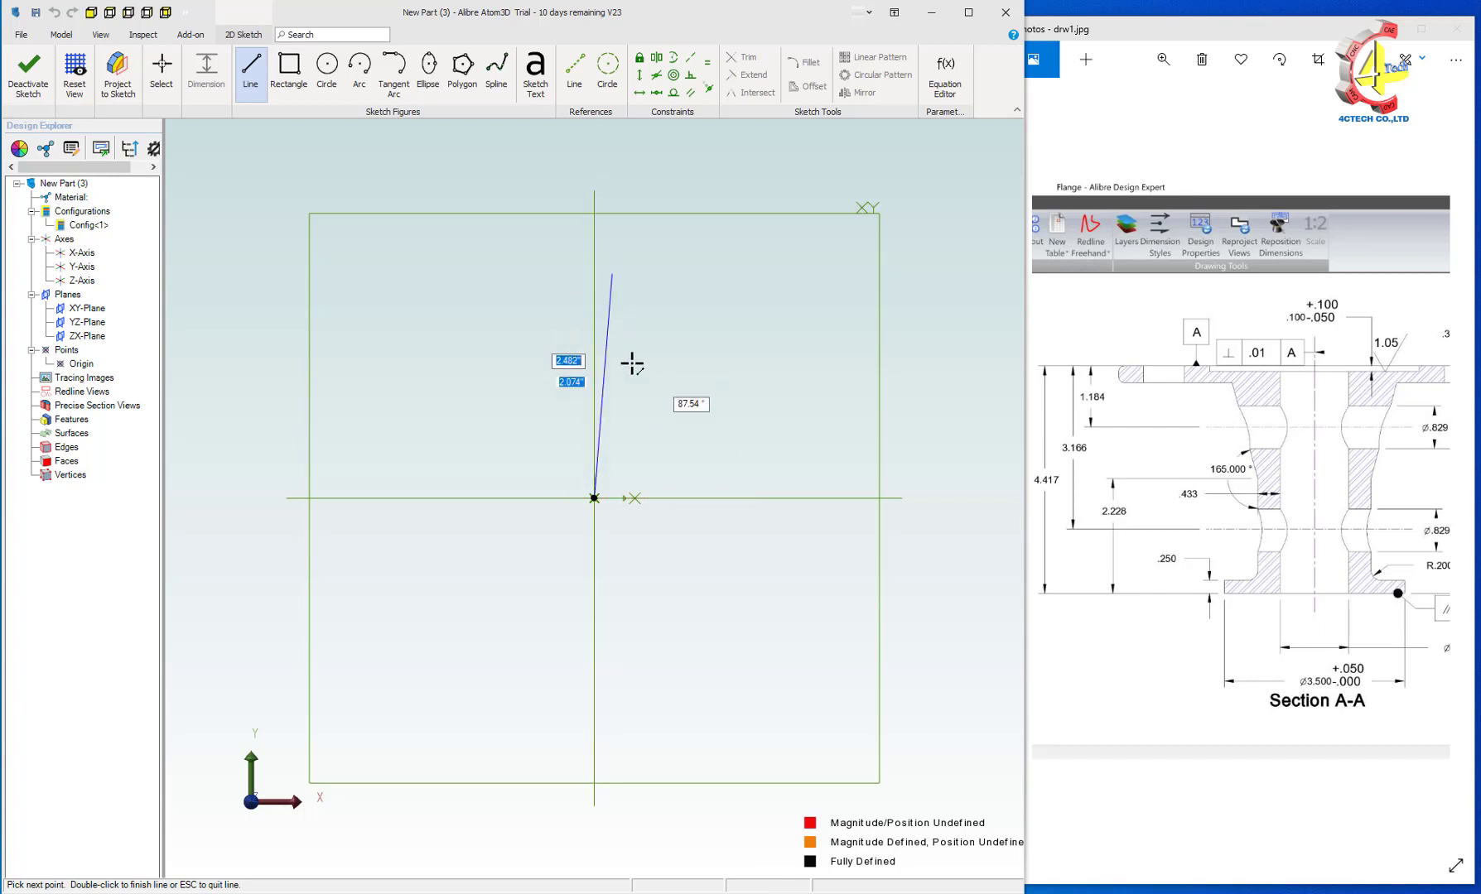
pyautogui.scroll(-2, 627, 435)
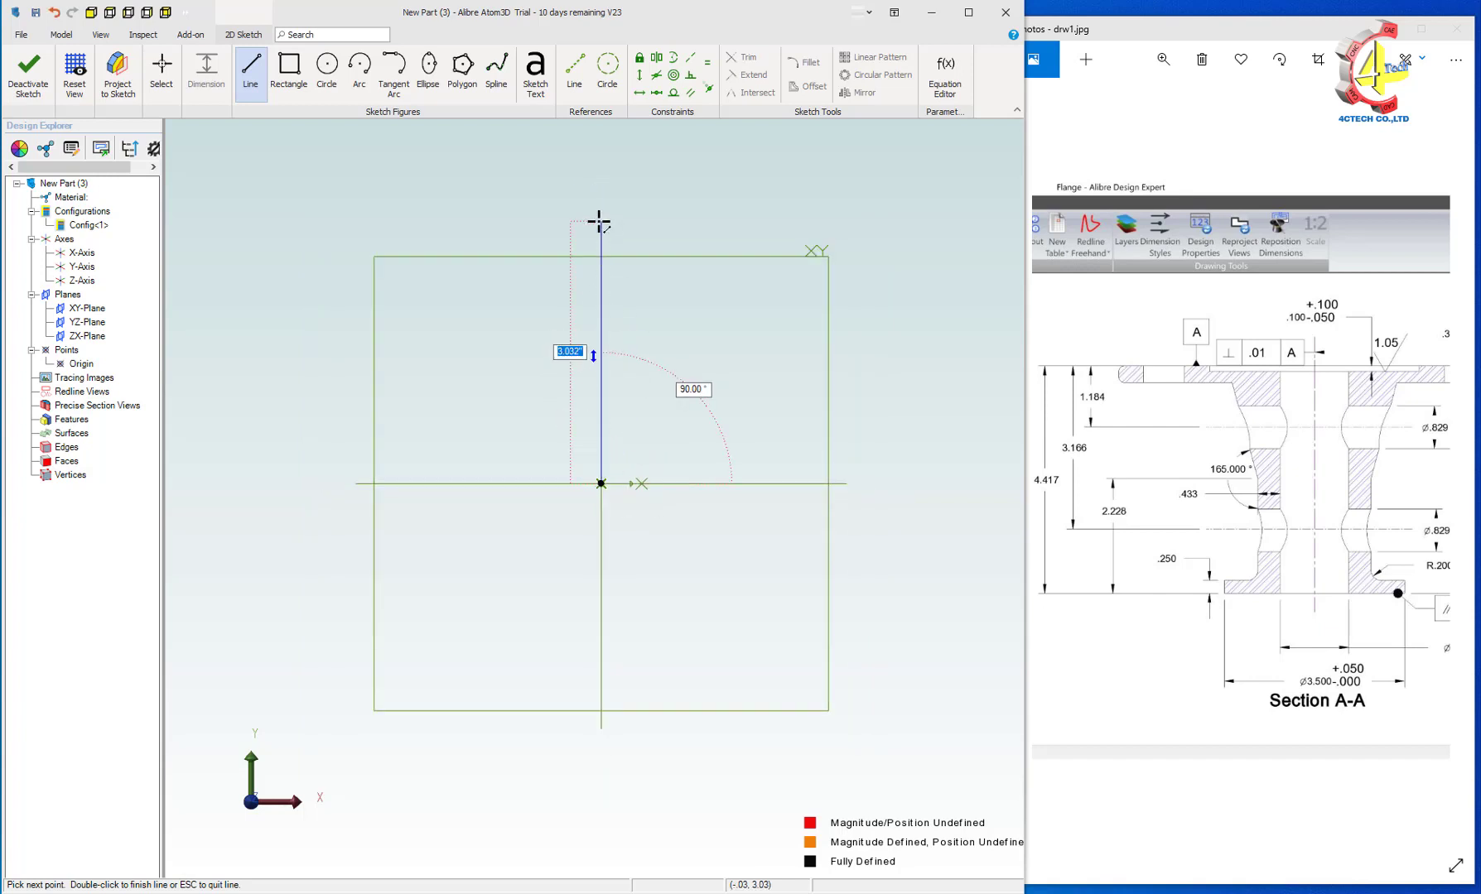
pyautogui.press('Up')
pyautogui.press('Up')
pyautogui.press('Up')
pyautogui.press('Up')
pyautogui.press('Up')
pyautogui.press('Up')
pyautogui.press('Up')
pyautogui.press('Up')
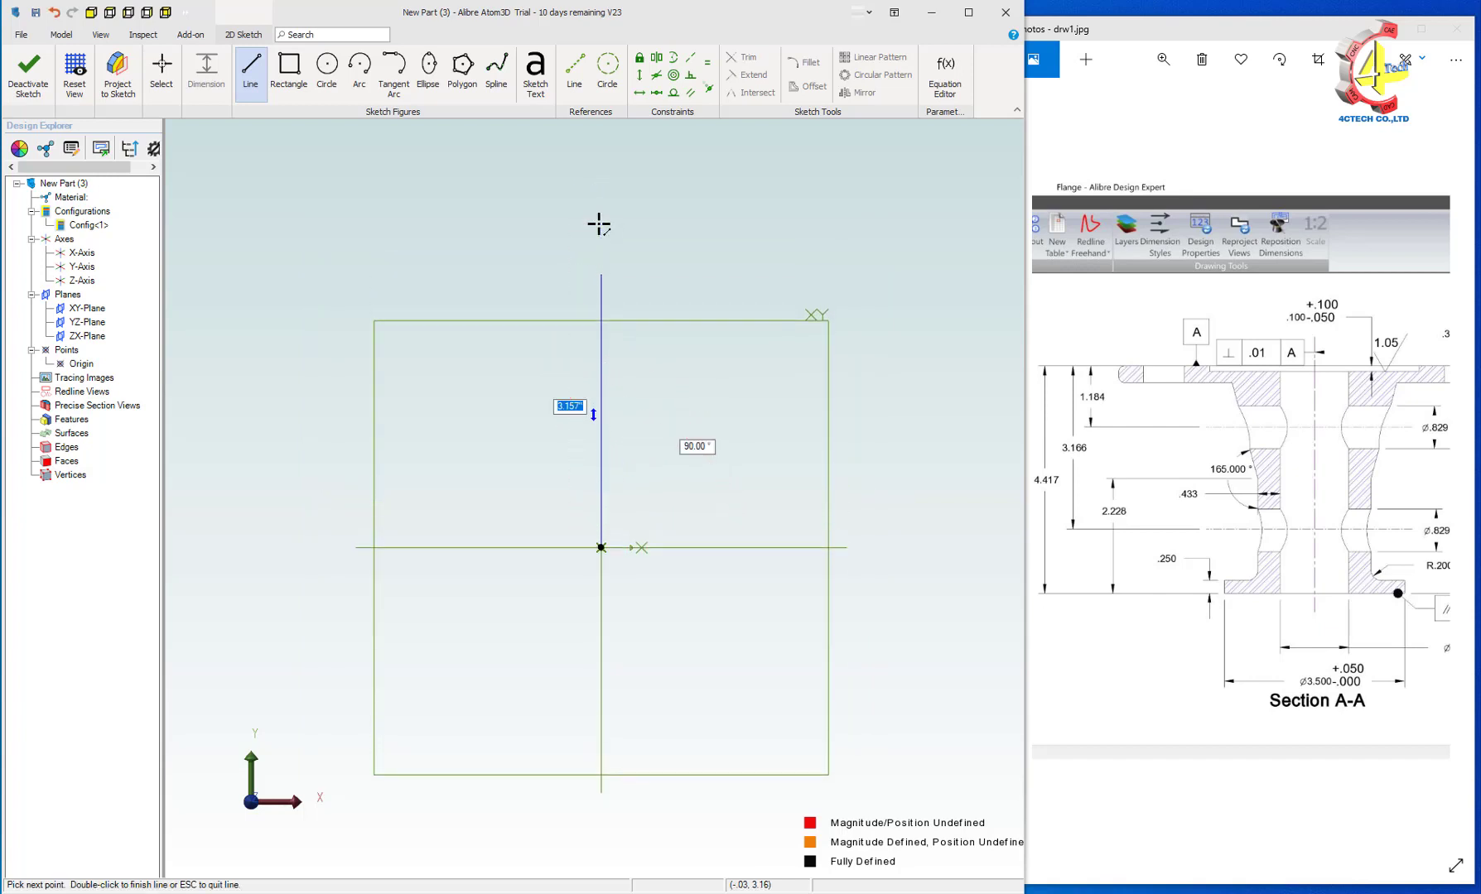
pyautogui.press('Up')
pyautogui.press('Up')
pyautogui.press('Up')
pyautogui.press('Up')
pyautogui.press('Up')
pyautogui.press('Up')
pyautogui.press('Up')
pyautogui.press('Up')
pyautogui.press('Up')
pyautogui.press('Up')
pyautogui.press('Up')
pyautogui.press('Up')
pyautogui.press('Up')
pyautogui.press('Up')
pyautogui.press('Up')
pyautogui.press('Up')
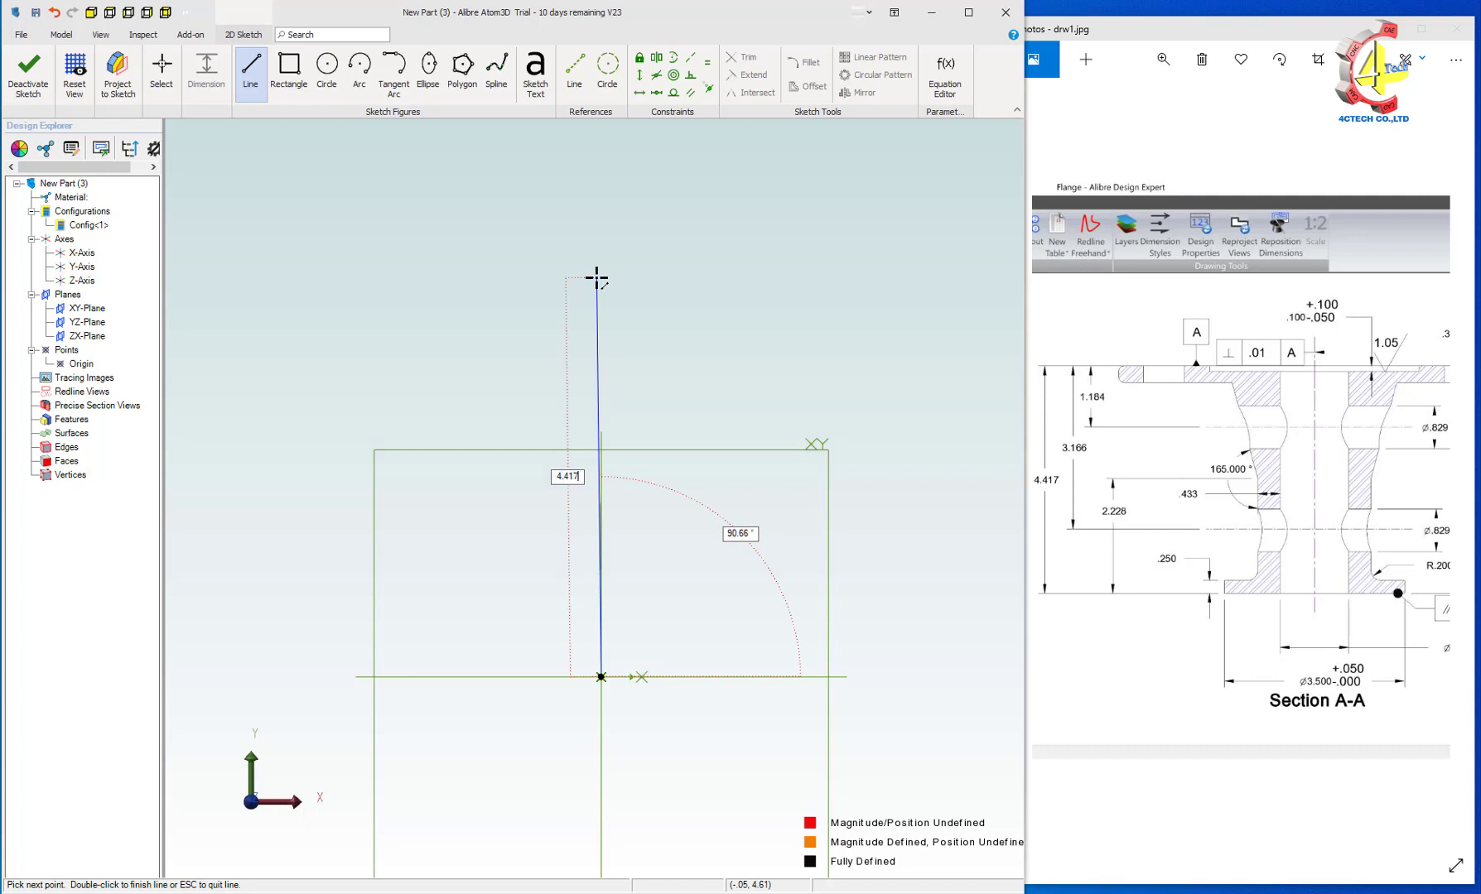
pyautogui.press('Return')
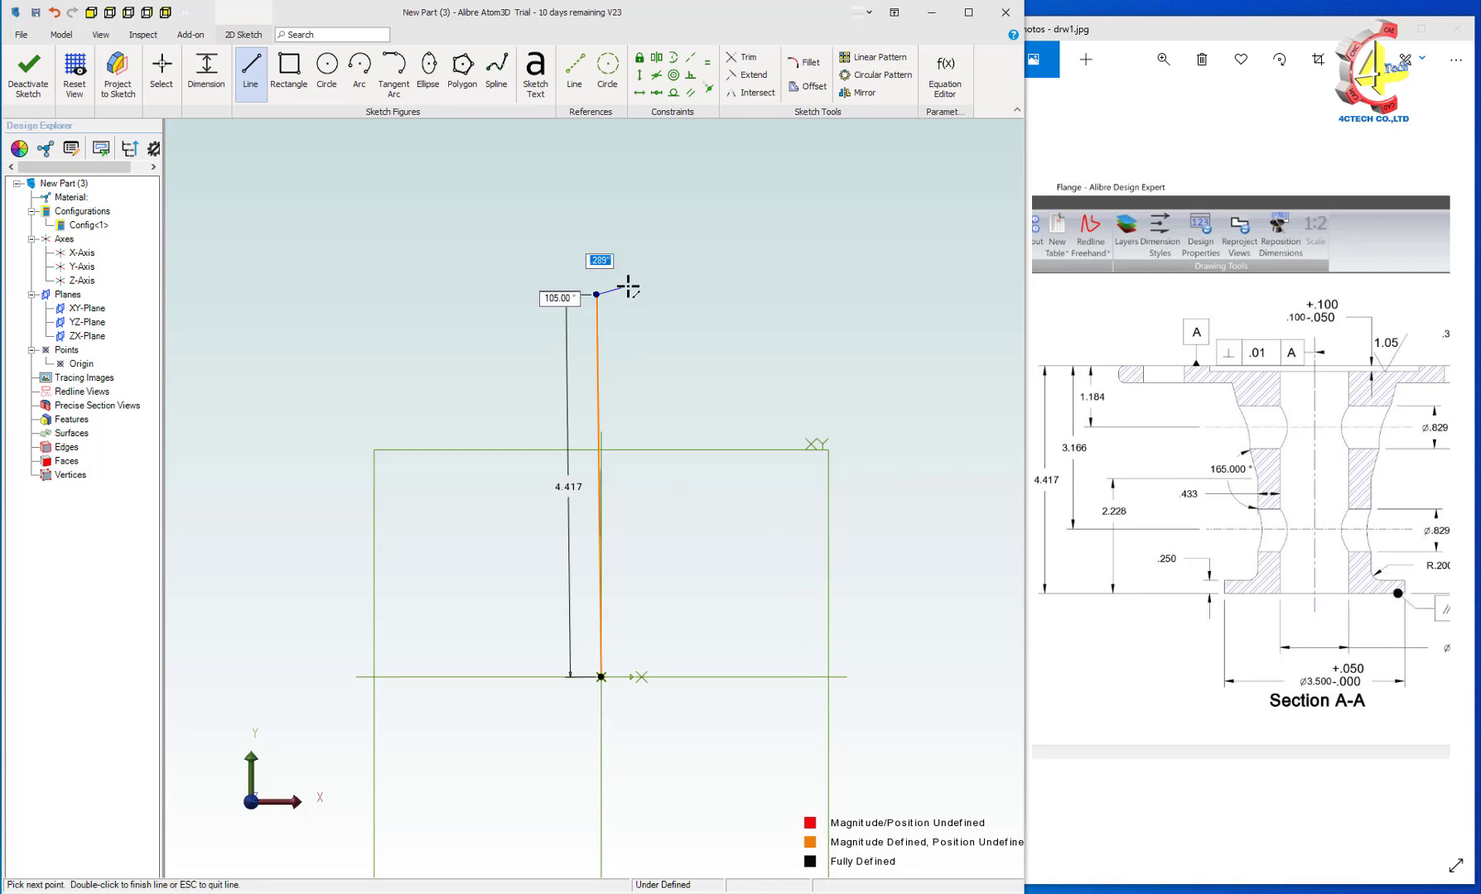
# Finish the line chain and constrain the 4.417 in line from the origin to be vertical
pyautogui.press('Escape')
pyautogui.press('Escape')
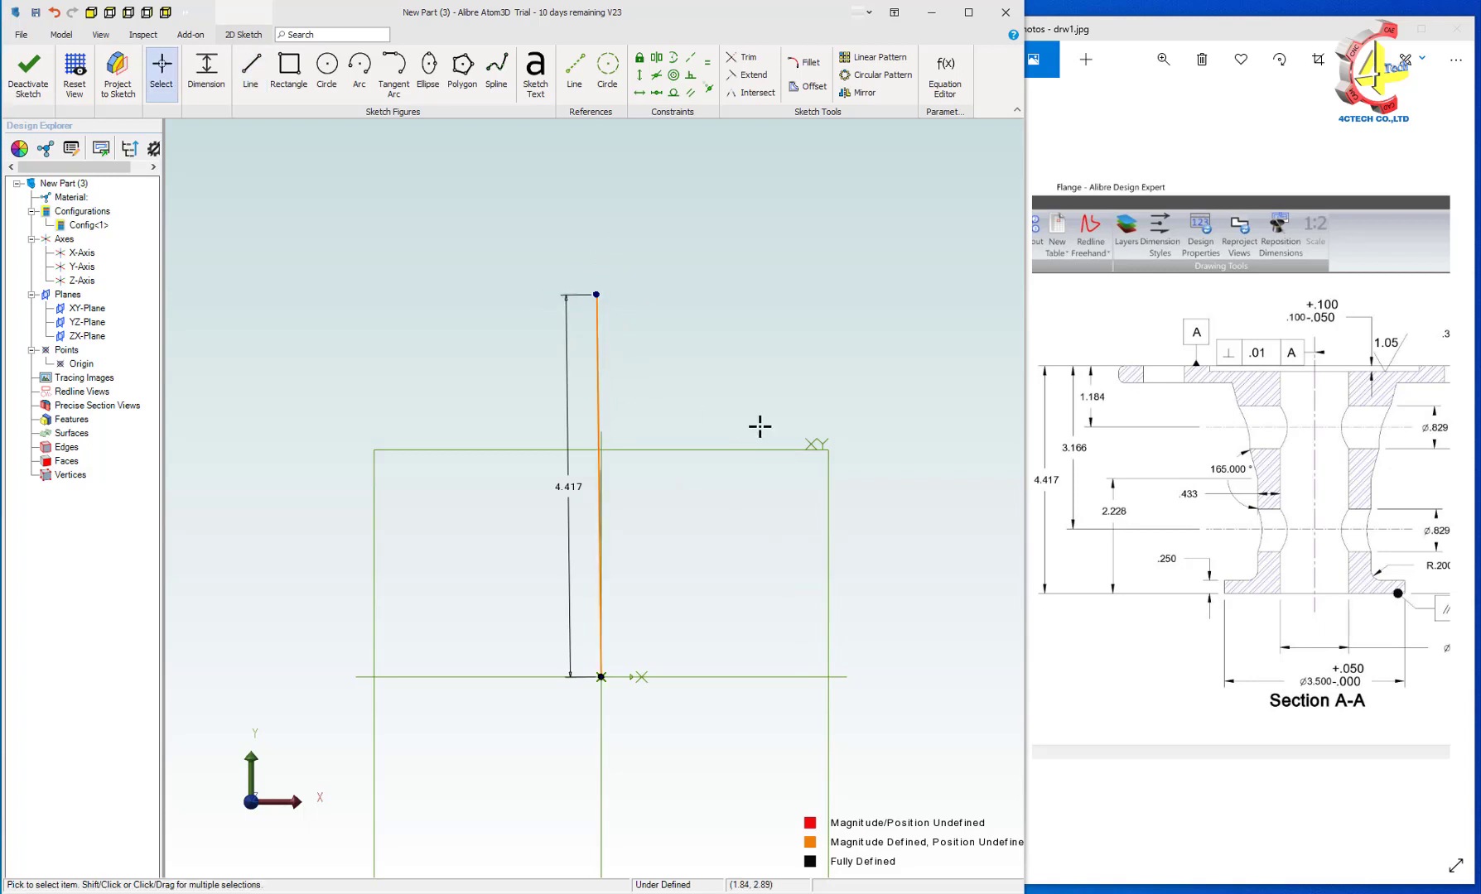
pyautogui.scroll(2, 677, 408)
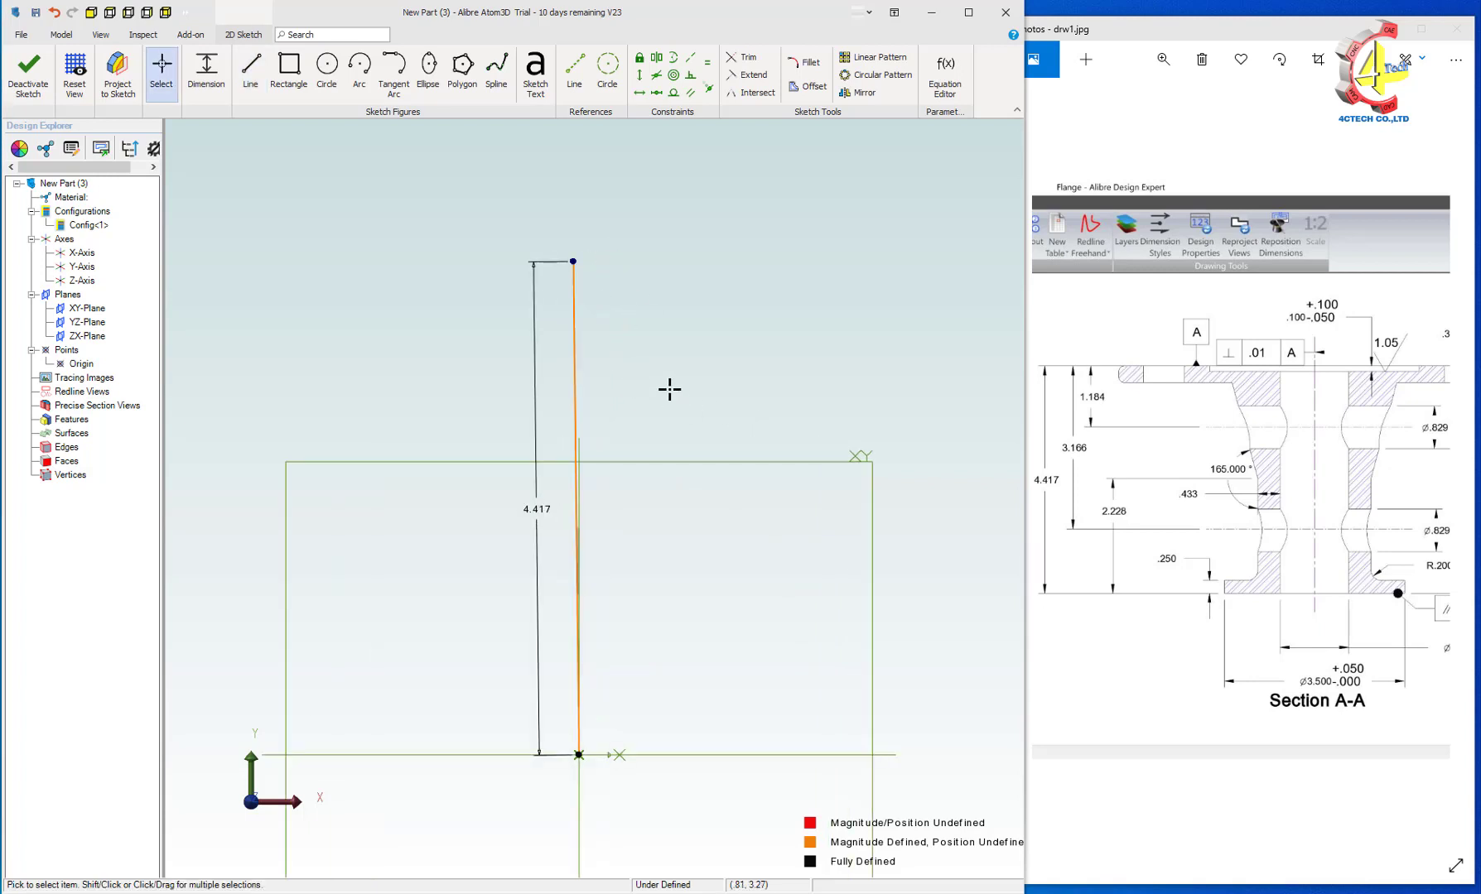
pyautogui.scroll(-1, 693, 435)
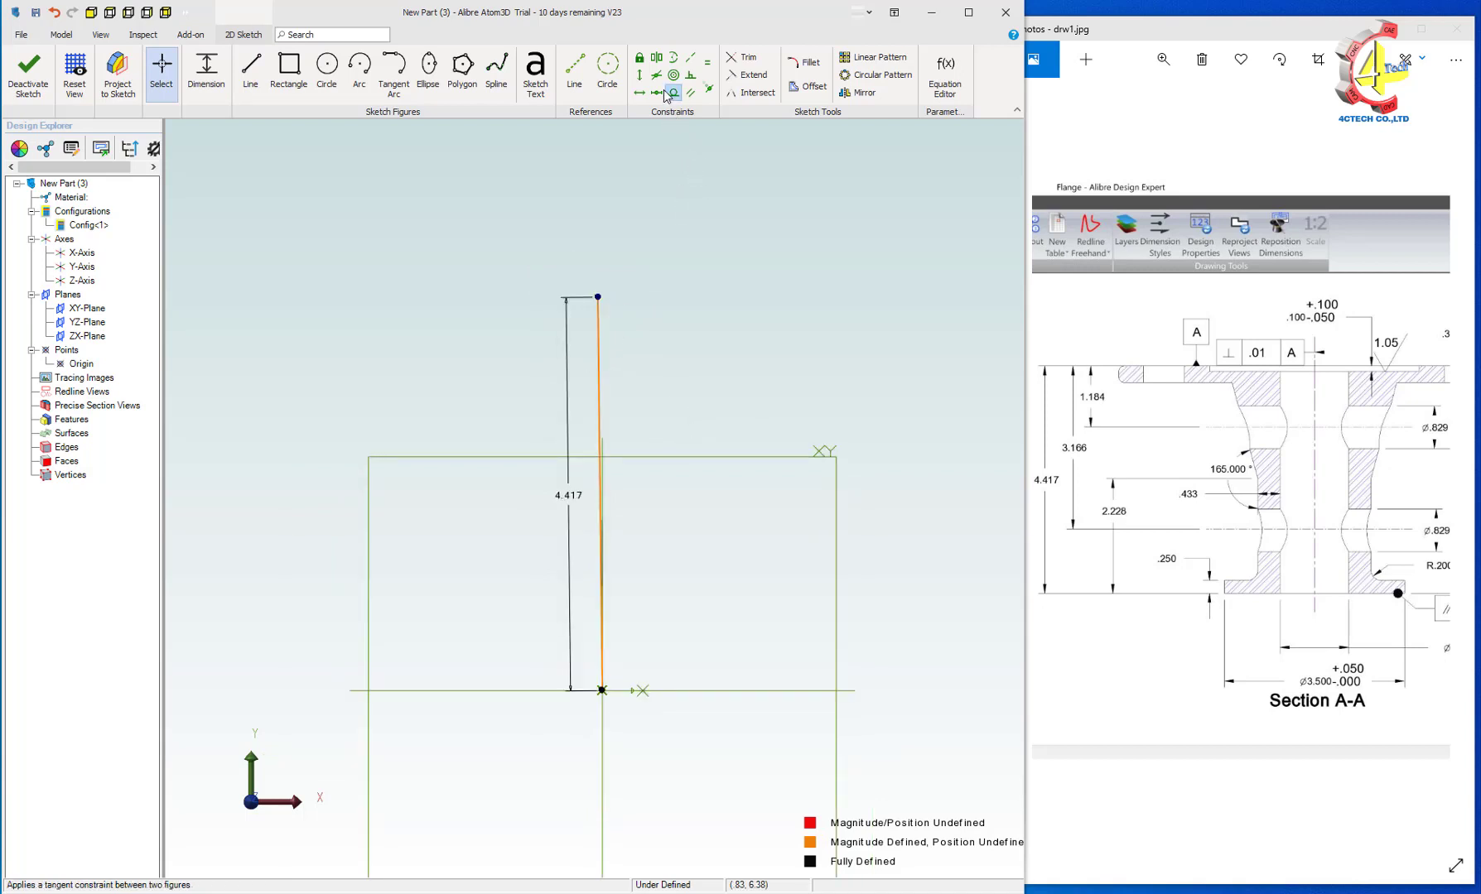
pyautogui.click(640, 79)
pyautogui.click(603, 358)
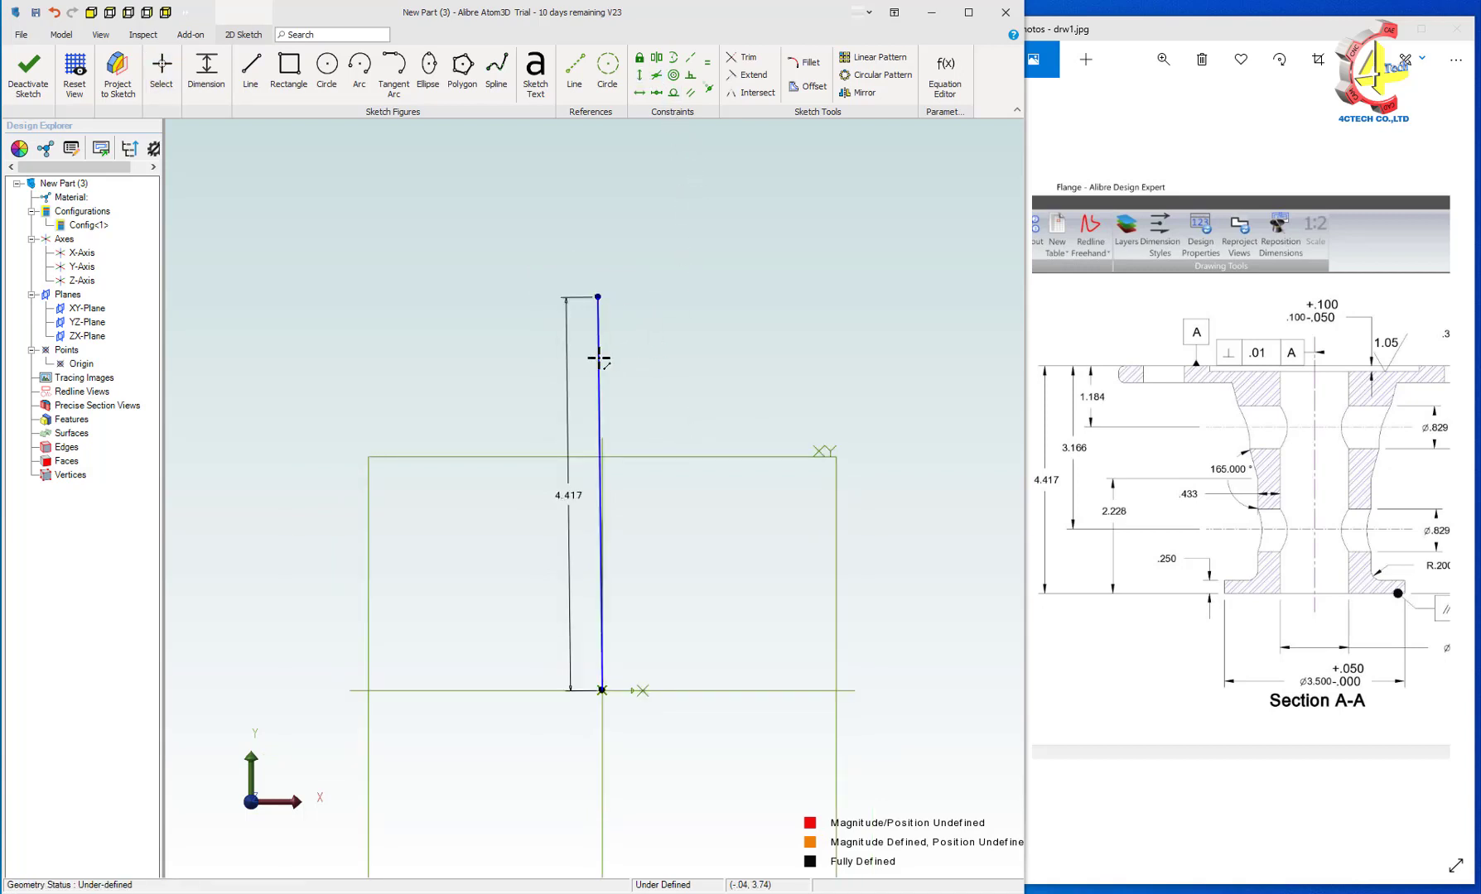
pyautogui.press('Escape')
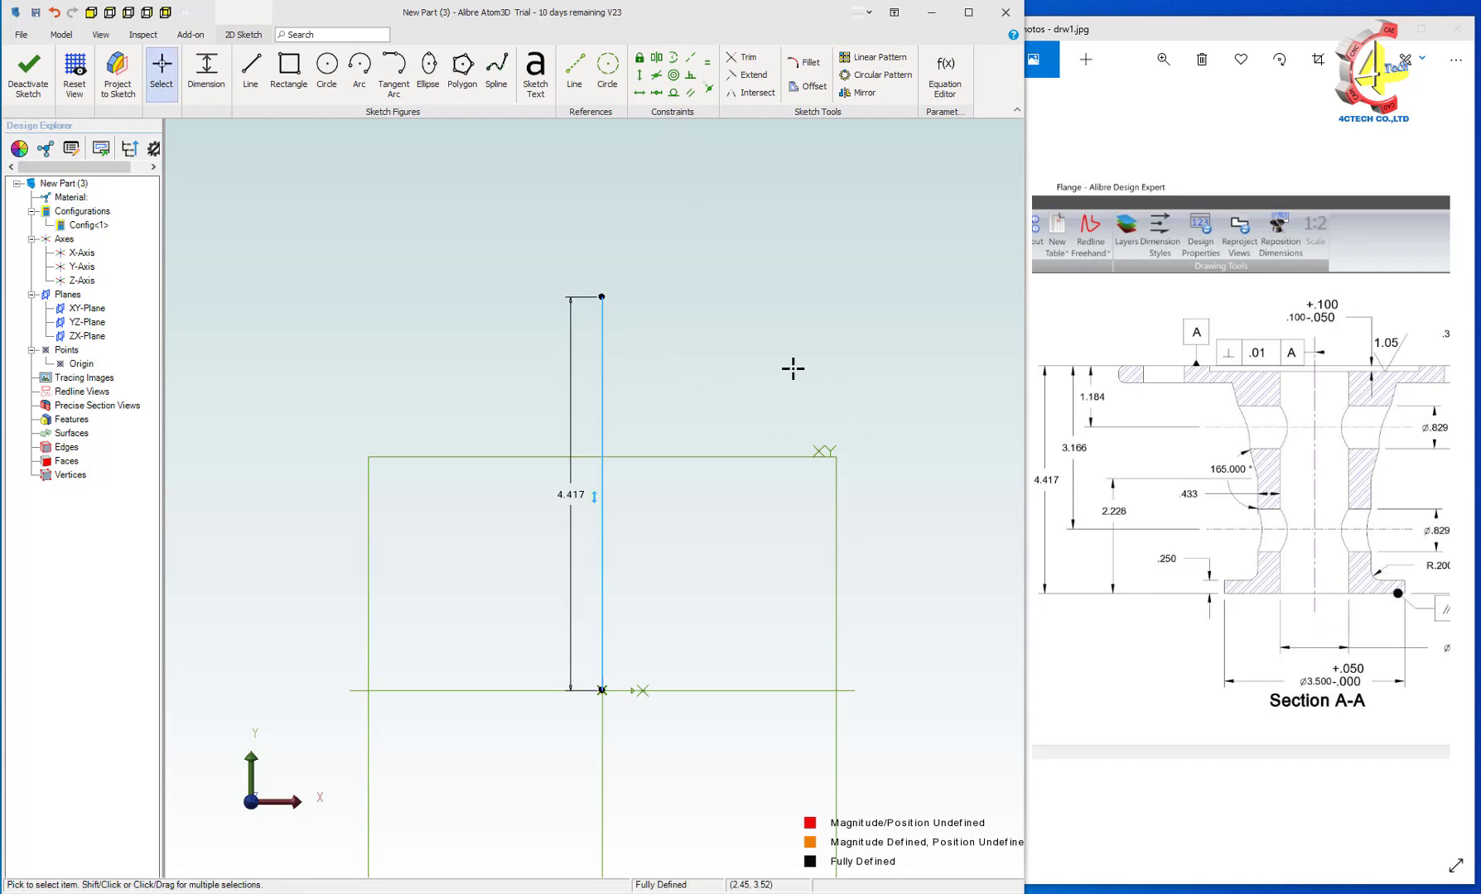
# Convert the vertical line to a reference figure and move its length dimension to its right side
pyautogui.rightClick(601, 384)
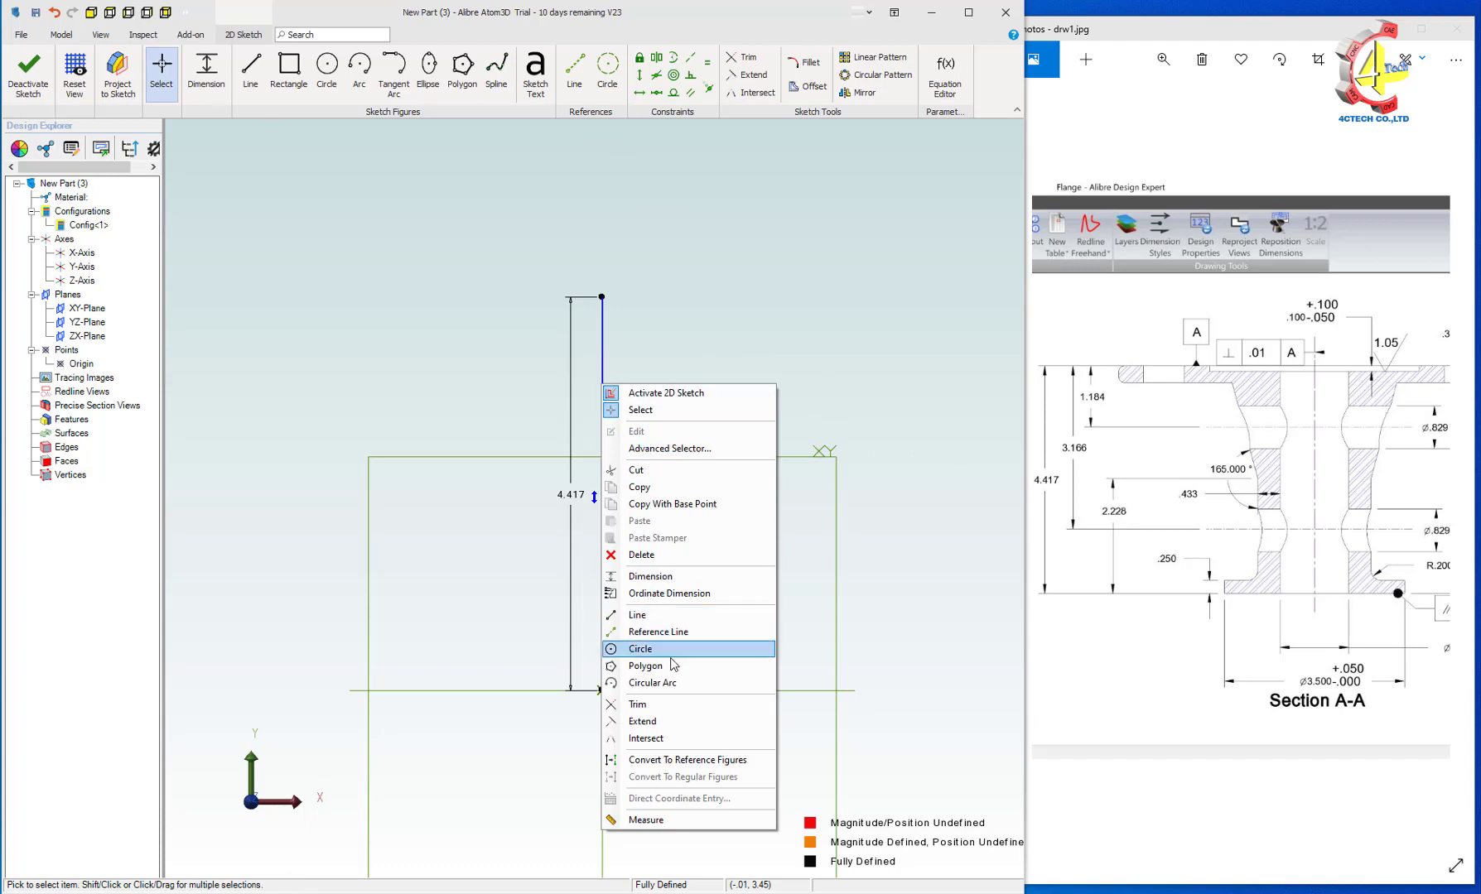
pyautogui.click(637, 761)
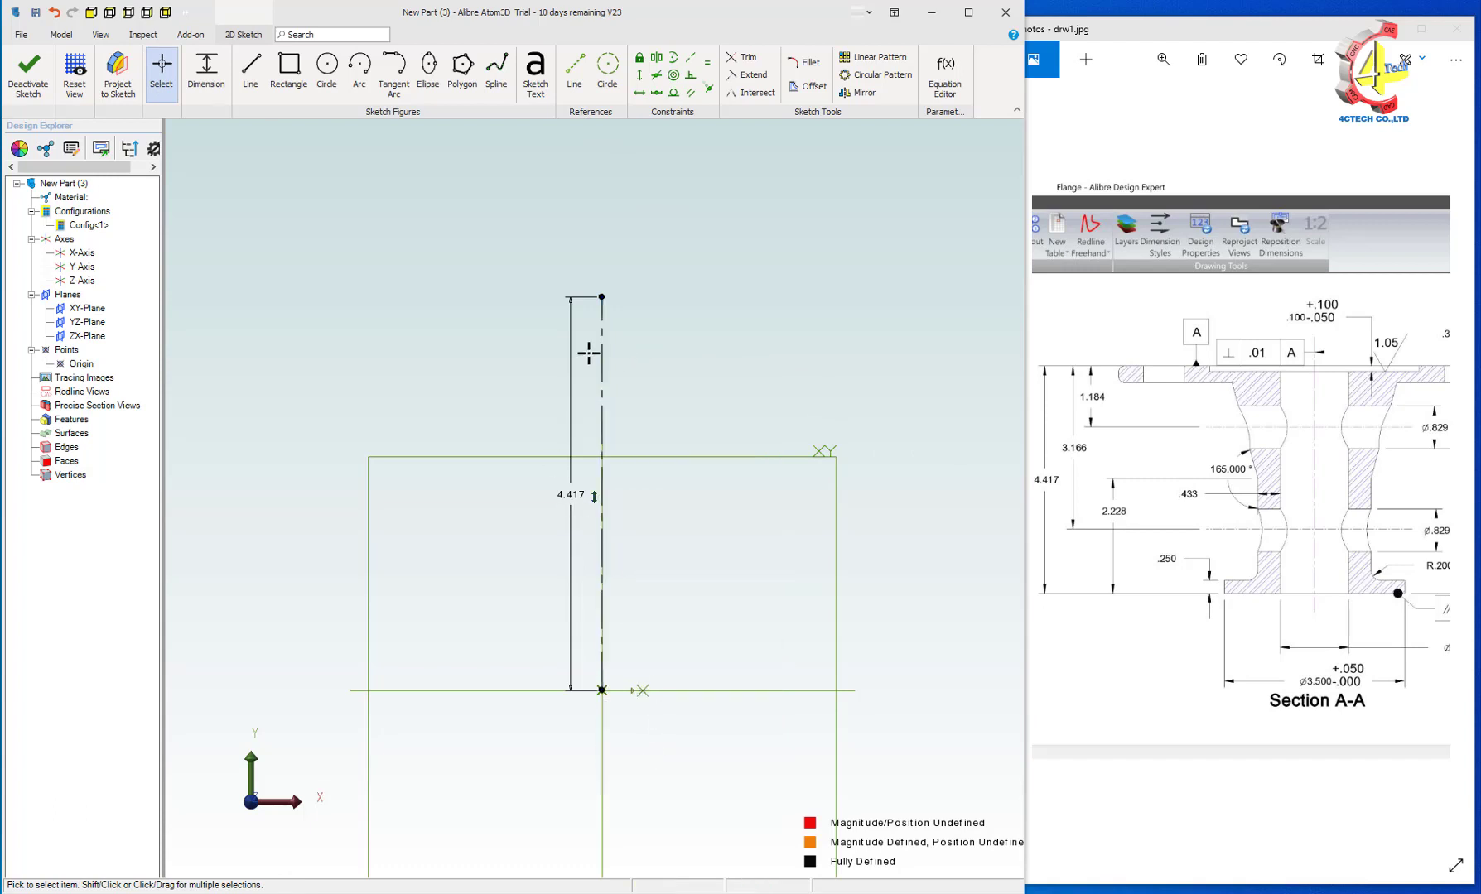
pyautogui.moveTo(578, 496); pyautogui.dragTo(674, 505)
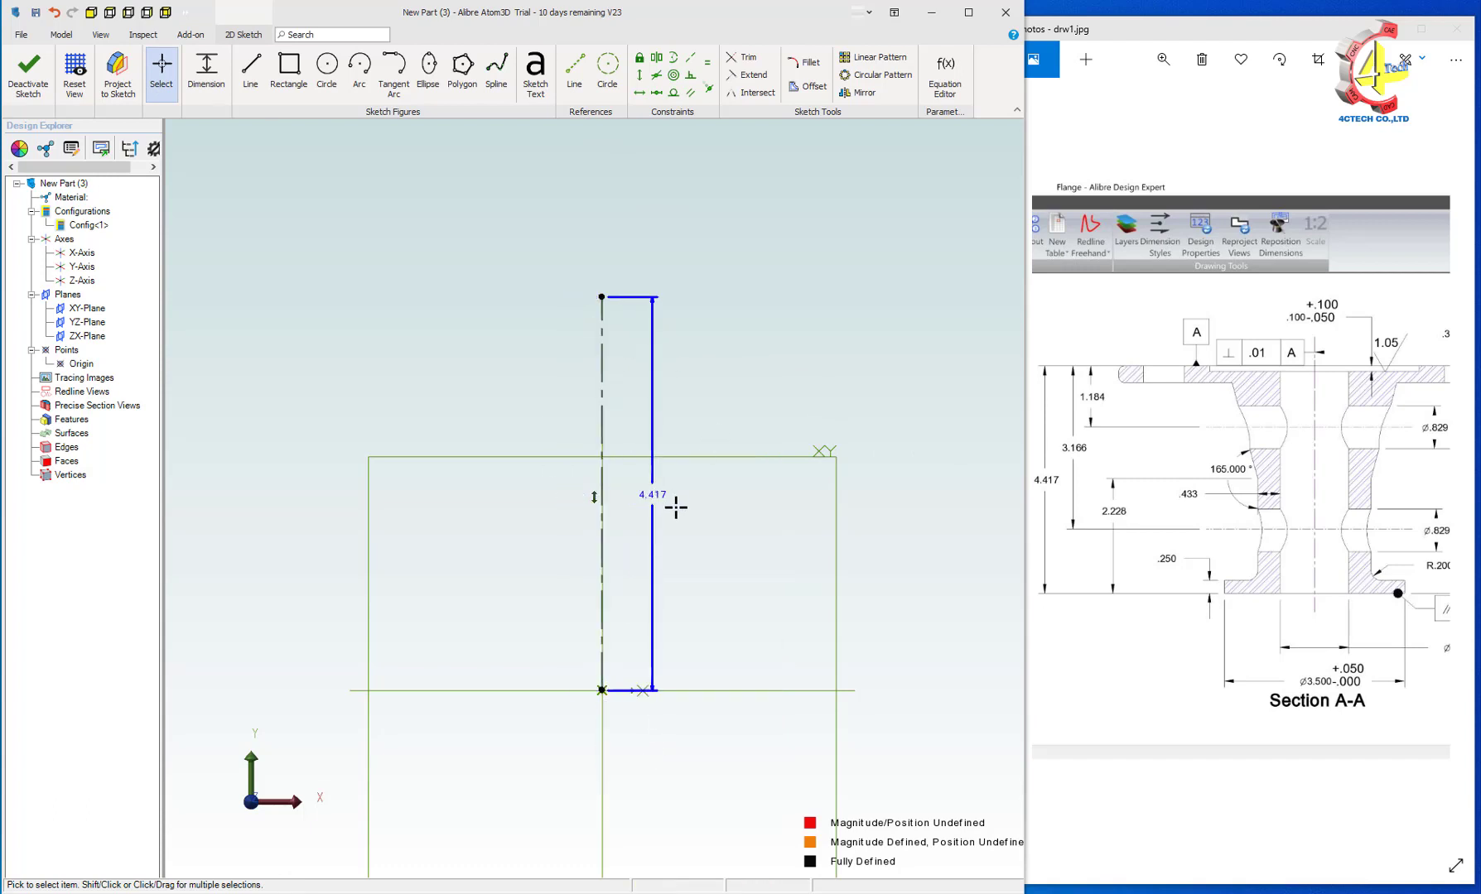
# From the axis's upper end, draw the flange's horizontal top edge leftward, its short vertical outer edge and its parallel underside back toward the axis
pyautogui.click(251, 73)
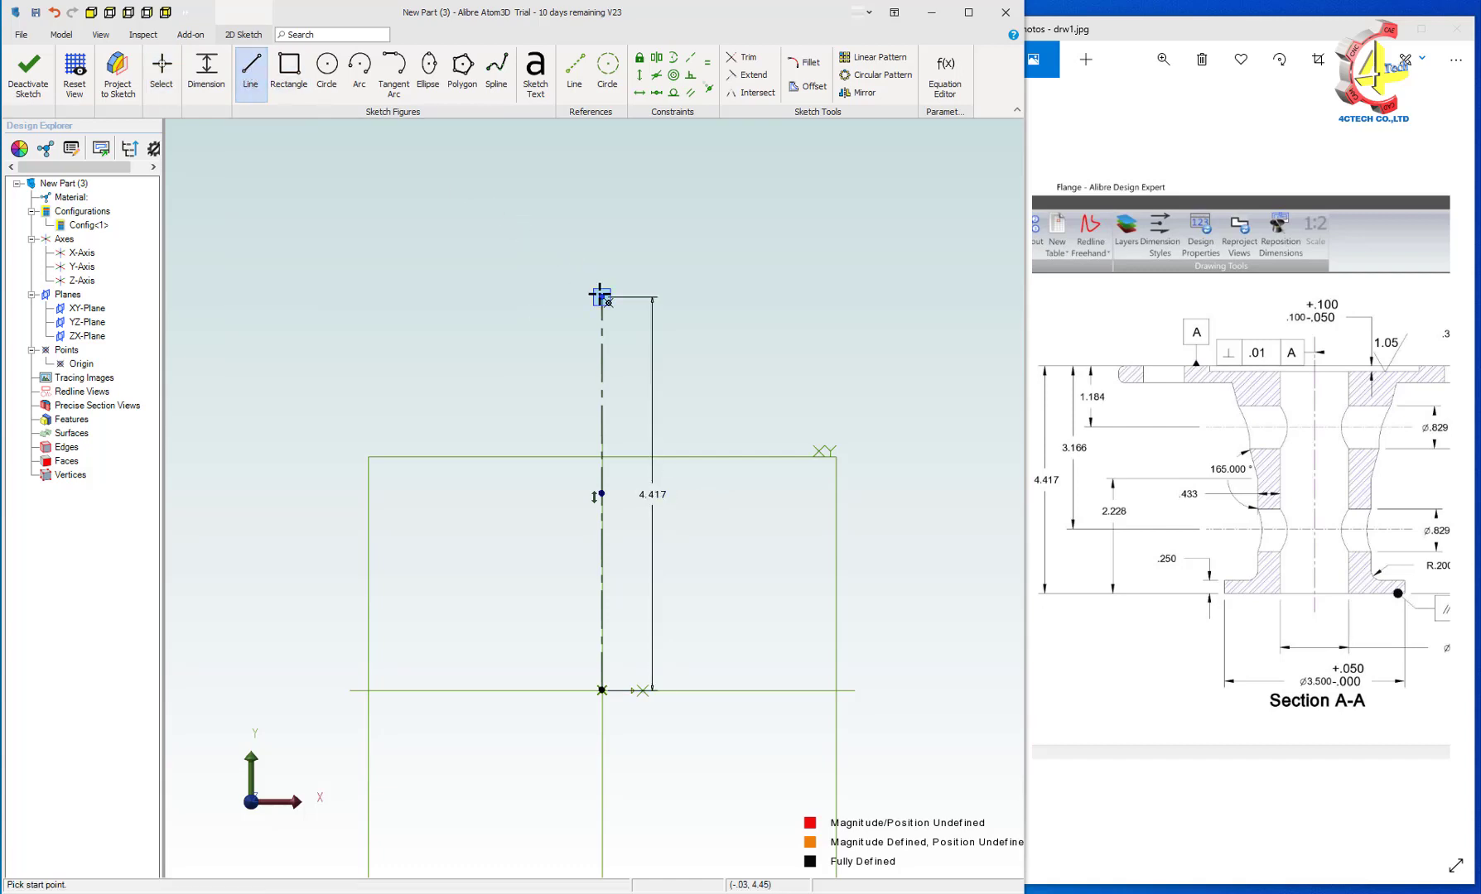
pyautogui.click(601, 297)
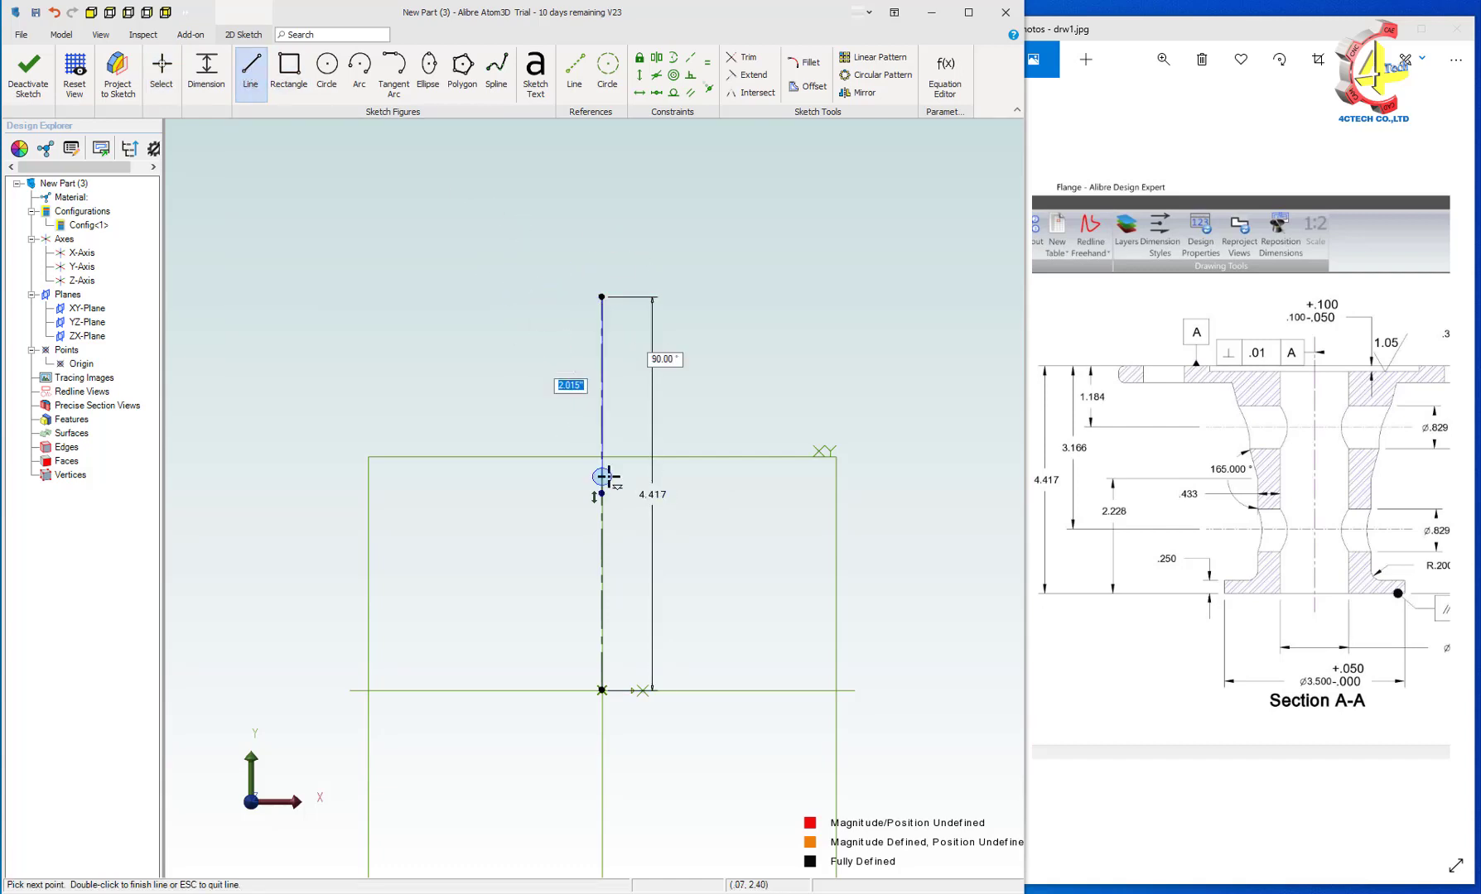
pyautogui.scroll(1, 605, 476)
pyautogui.scroll(1, 605, 476)
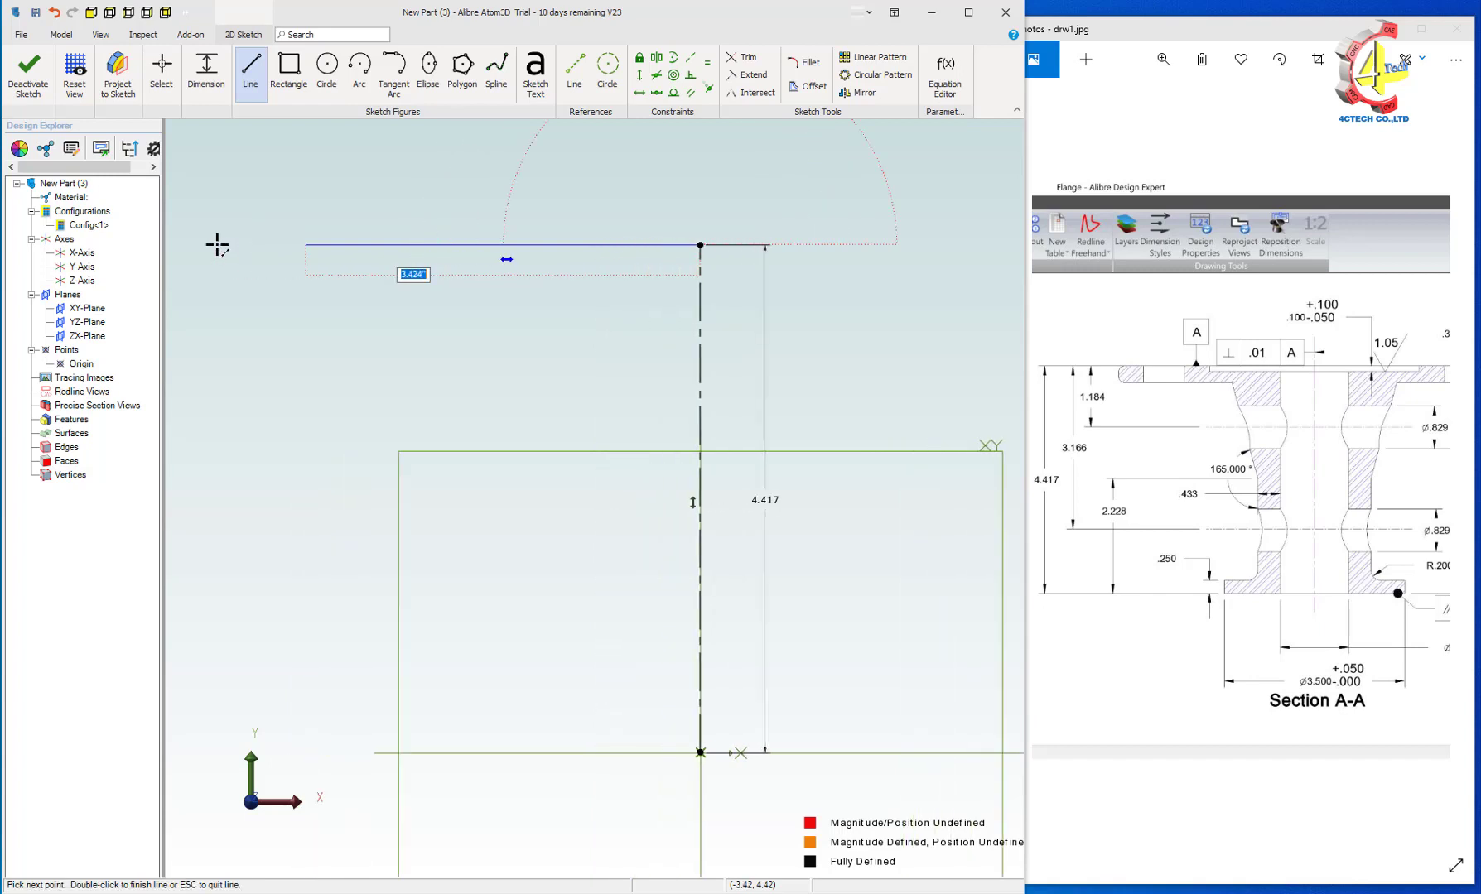
pyautogui.click(356, 244)
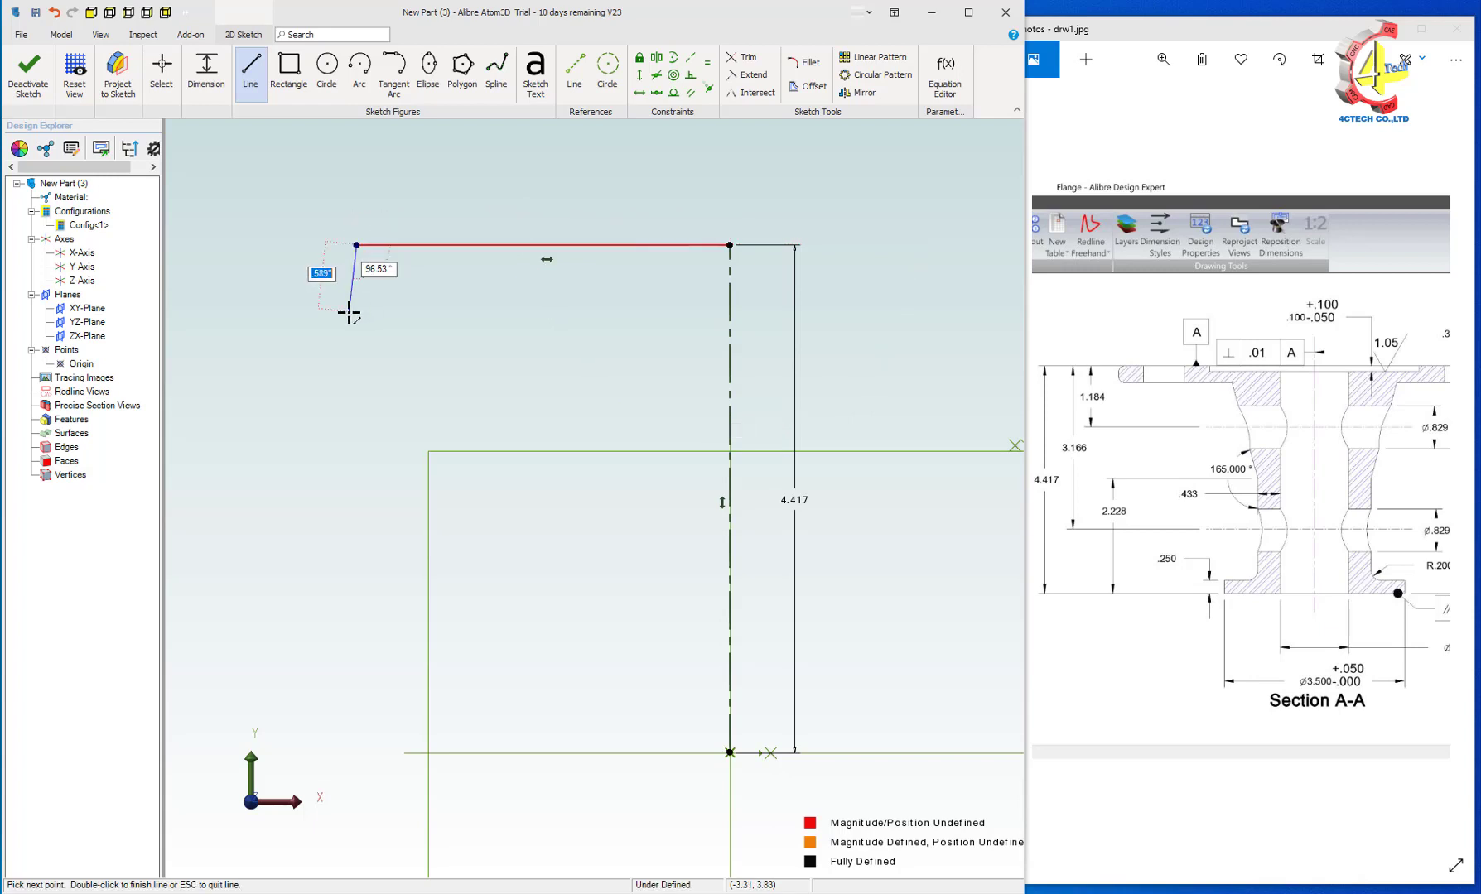
pyautogui.click(356, 312)
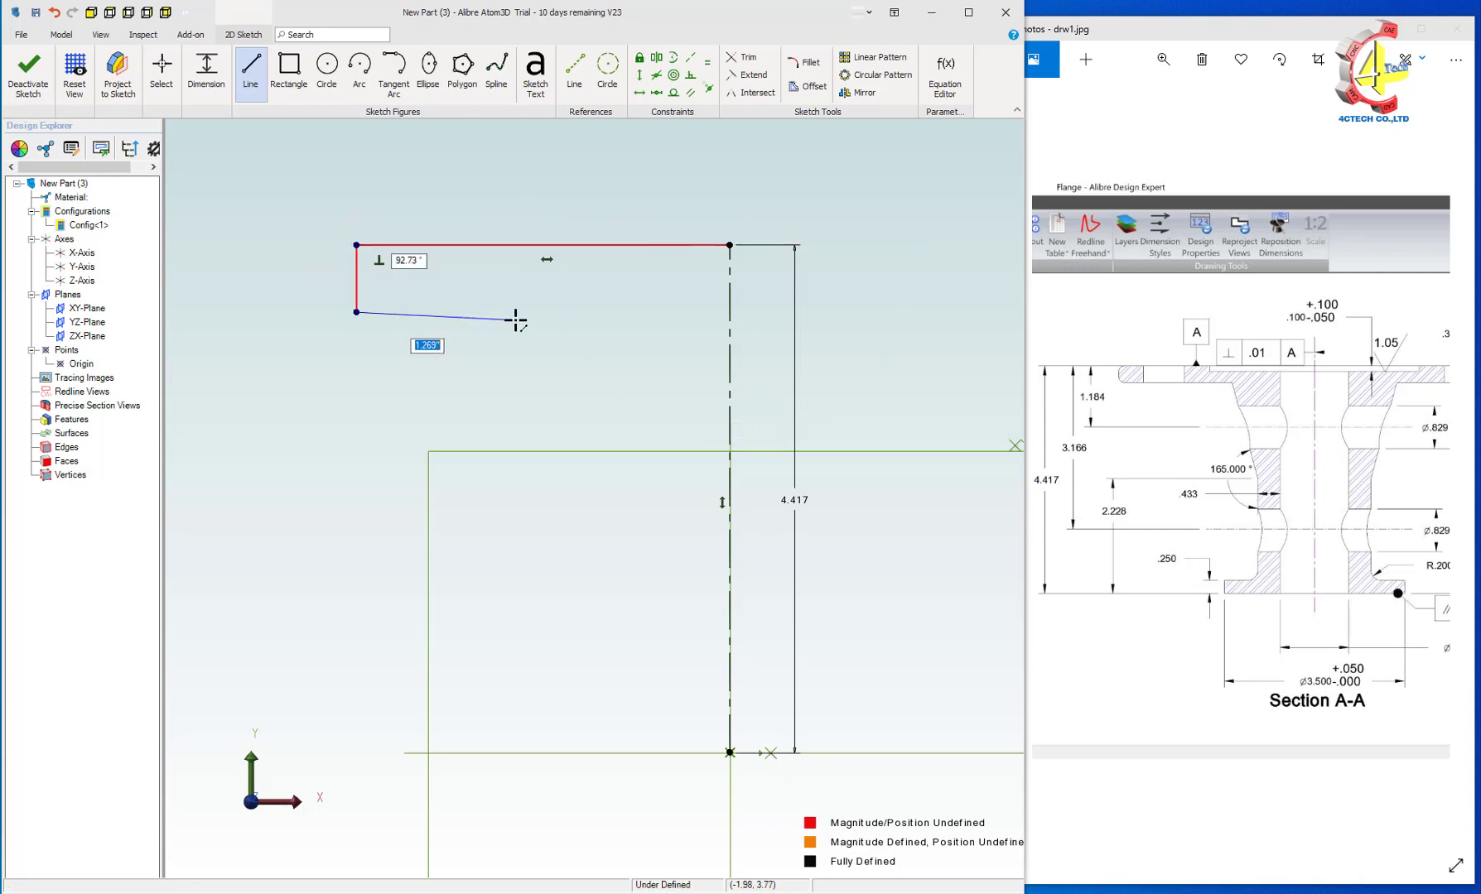
pyautogui.click(557, 312)
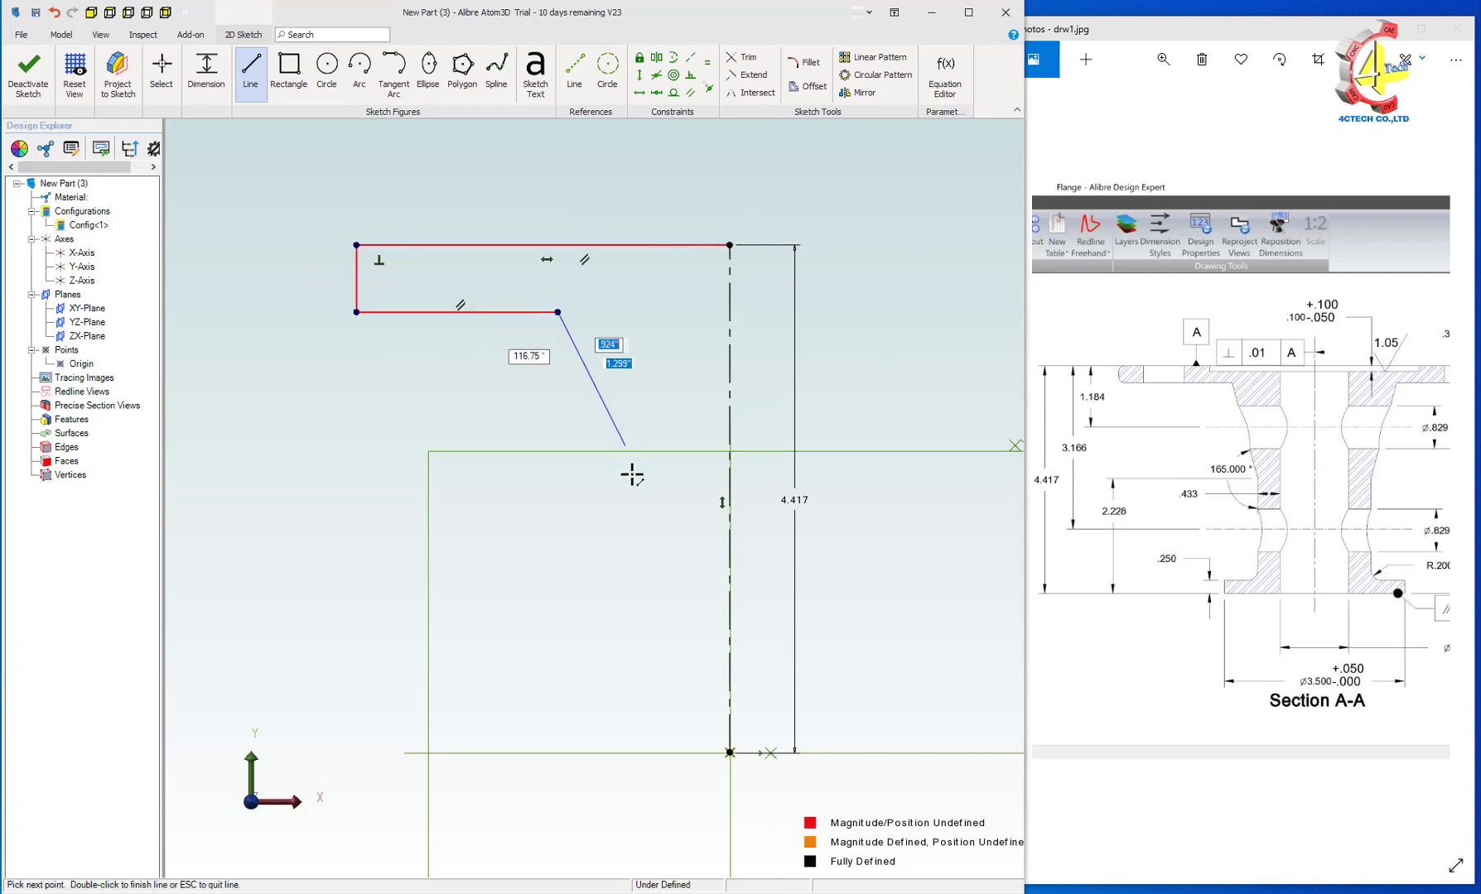
# Continue the profile with a sloped line, a vertical neck, a base ledge about 1.04 in long and a short outer edge, ending at the origin
pyautogui.click(644, 540)
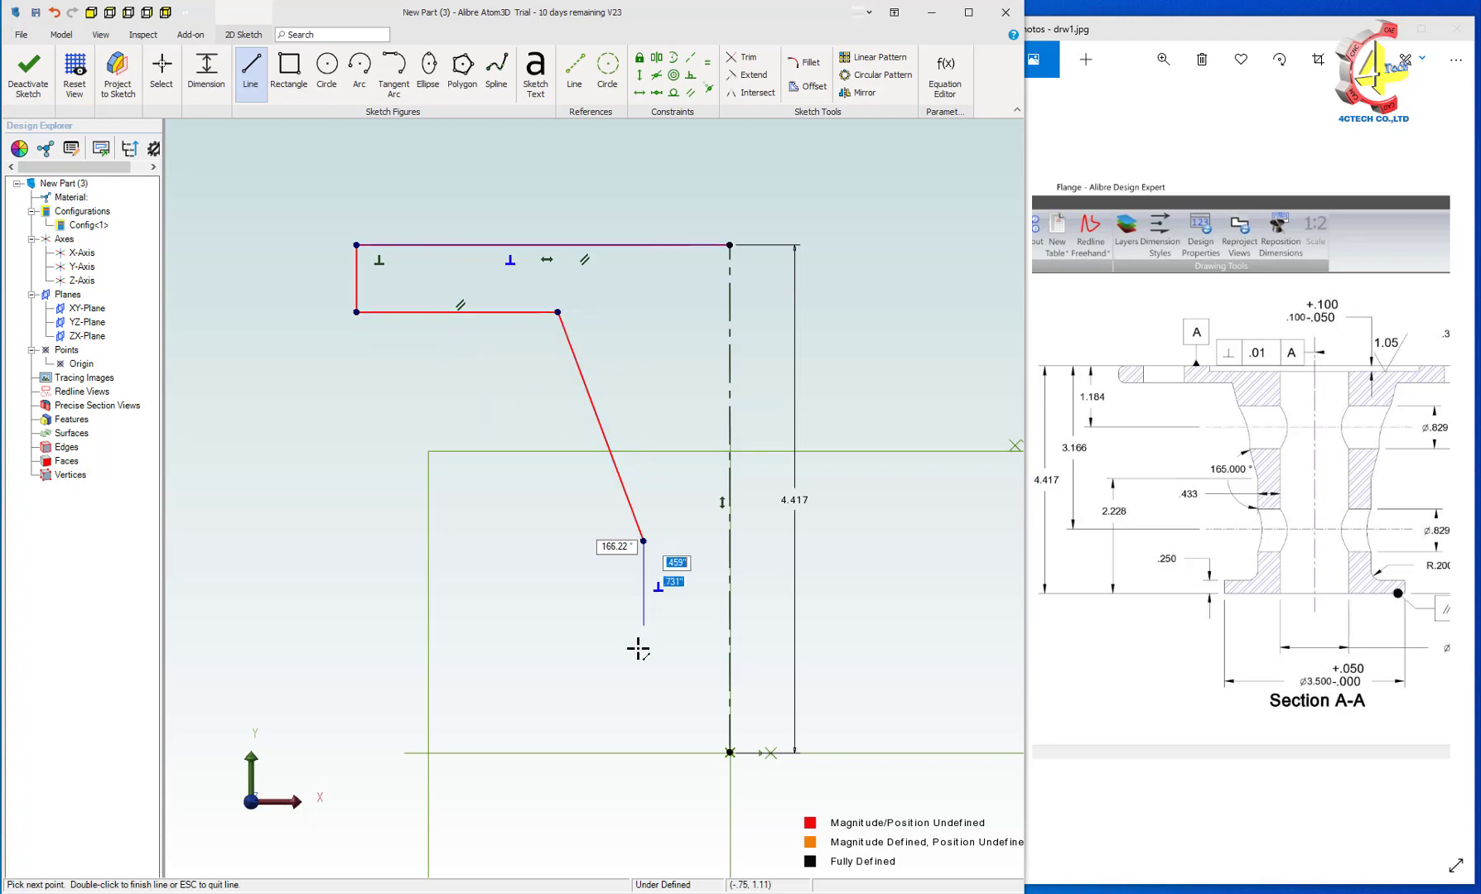
pyautogui.click(643, 694)
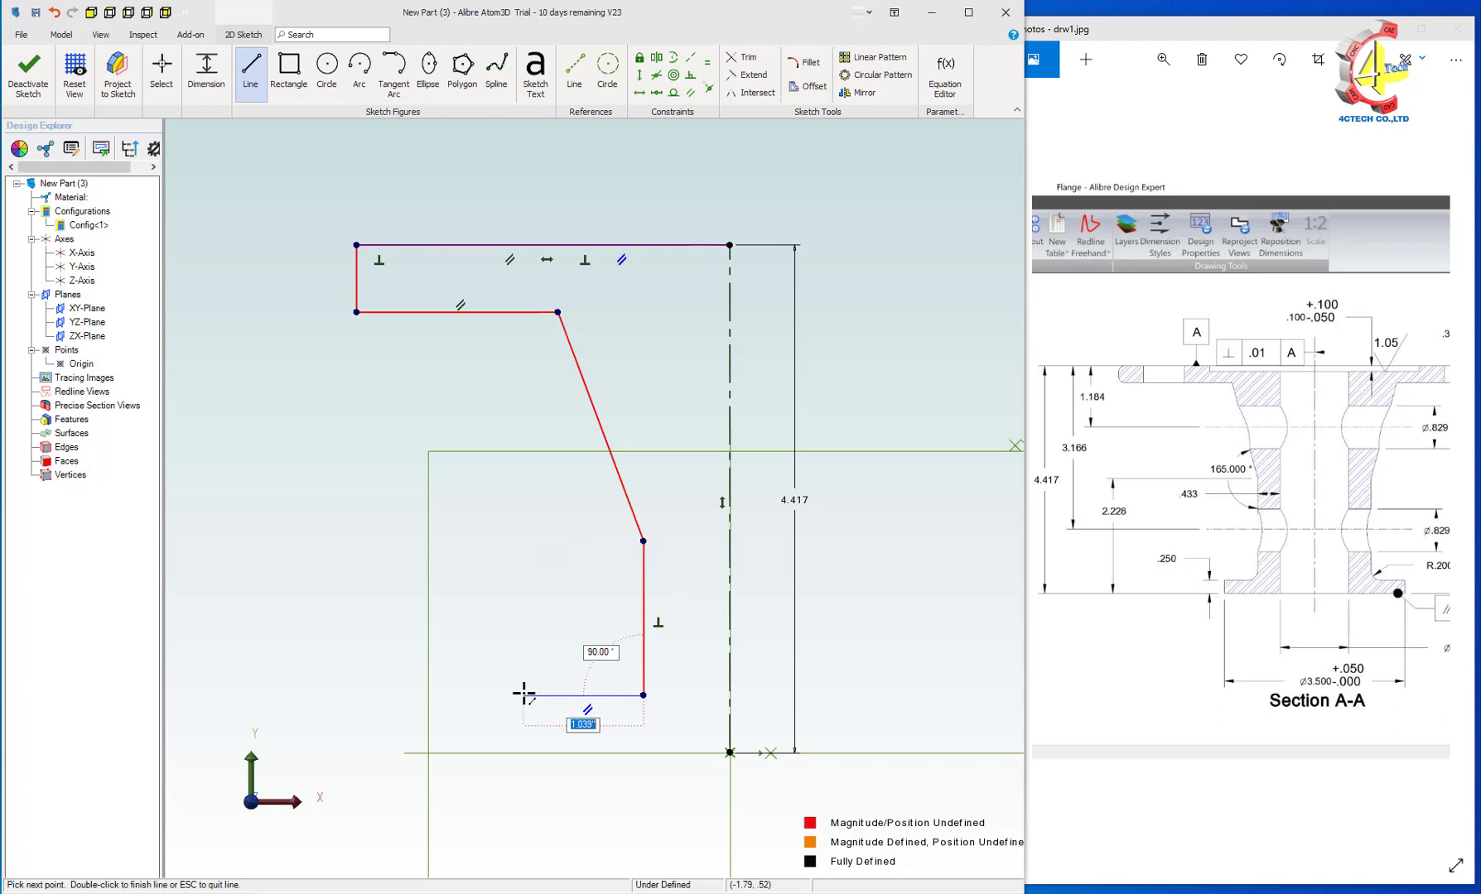
pyautogui.click(524, 695)
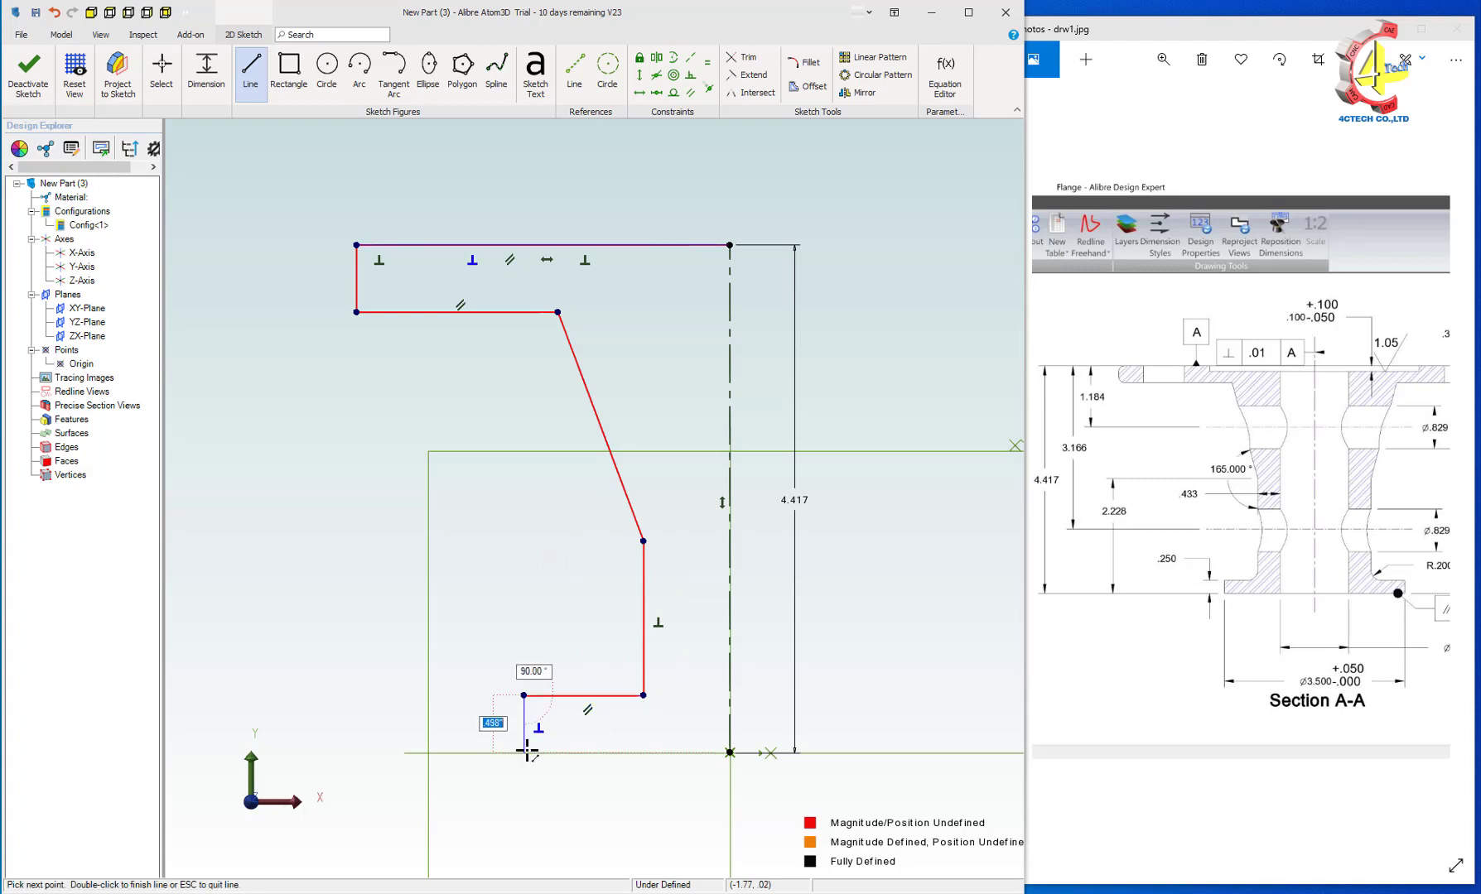
pyautogui.click(525, 752)
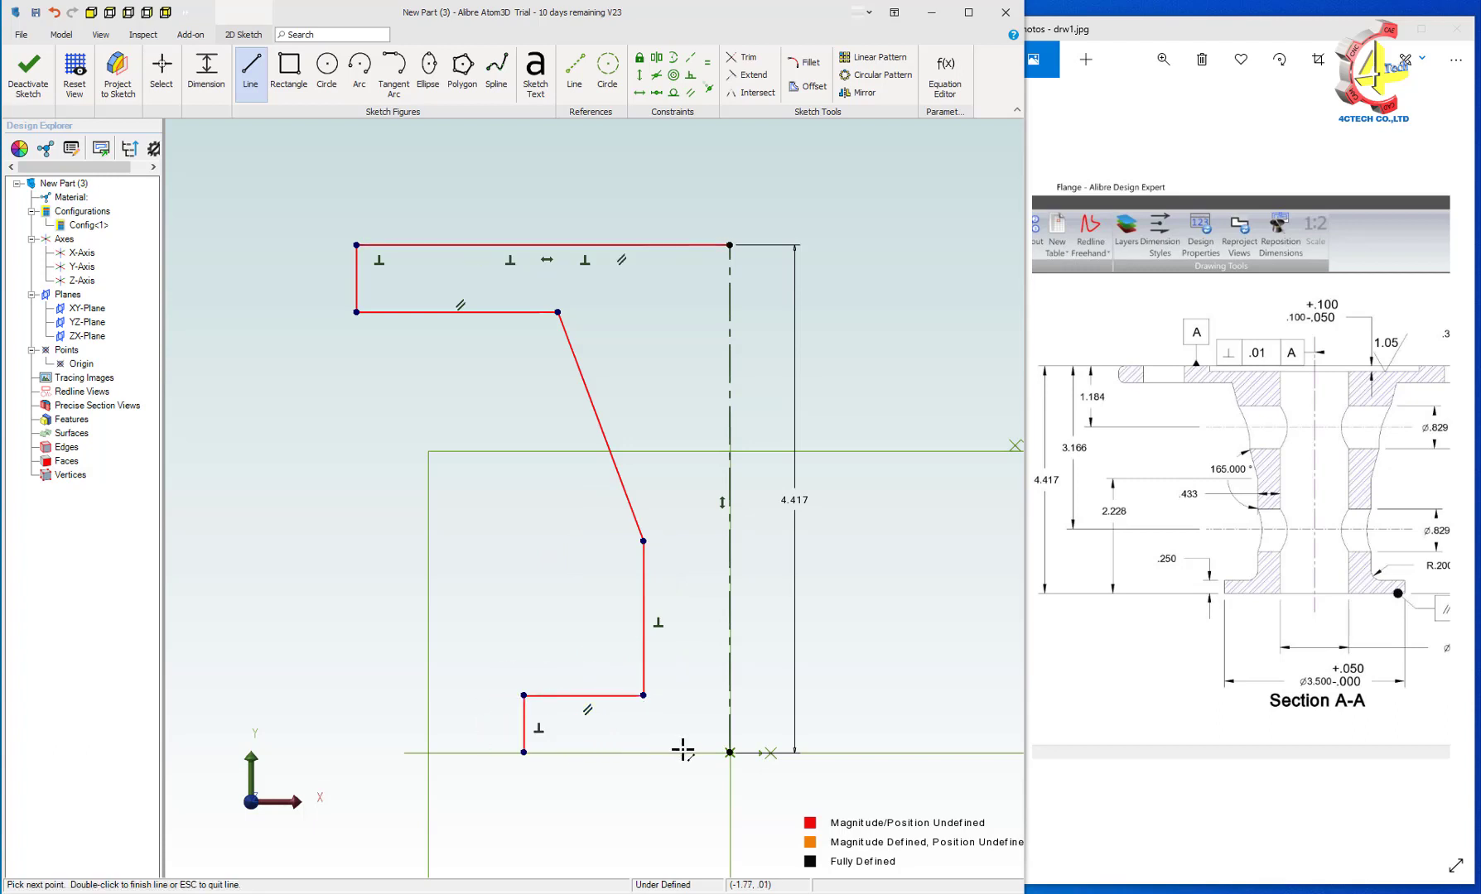
pyautogui.click(730, 753)
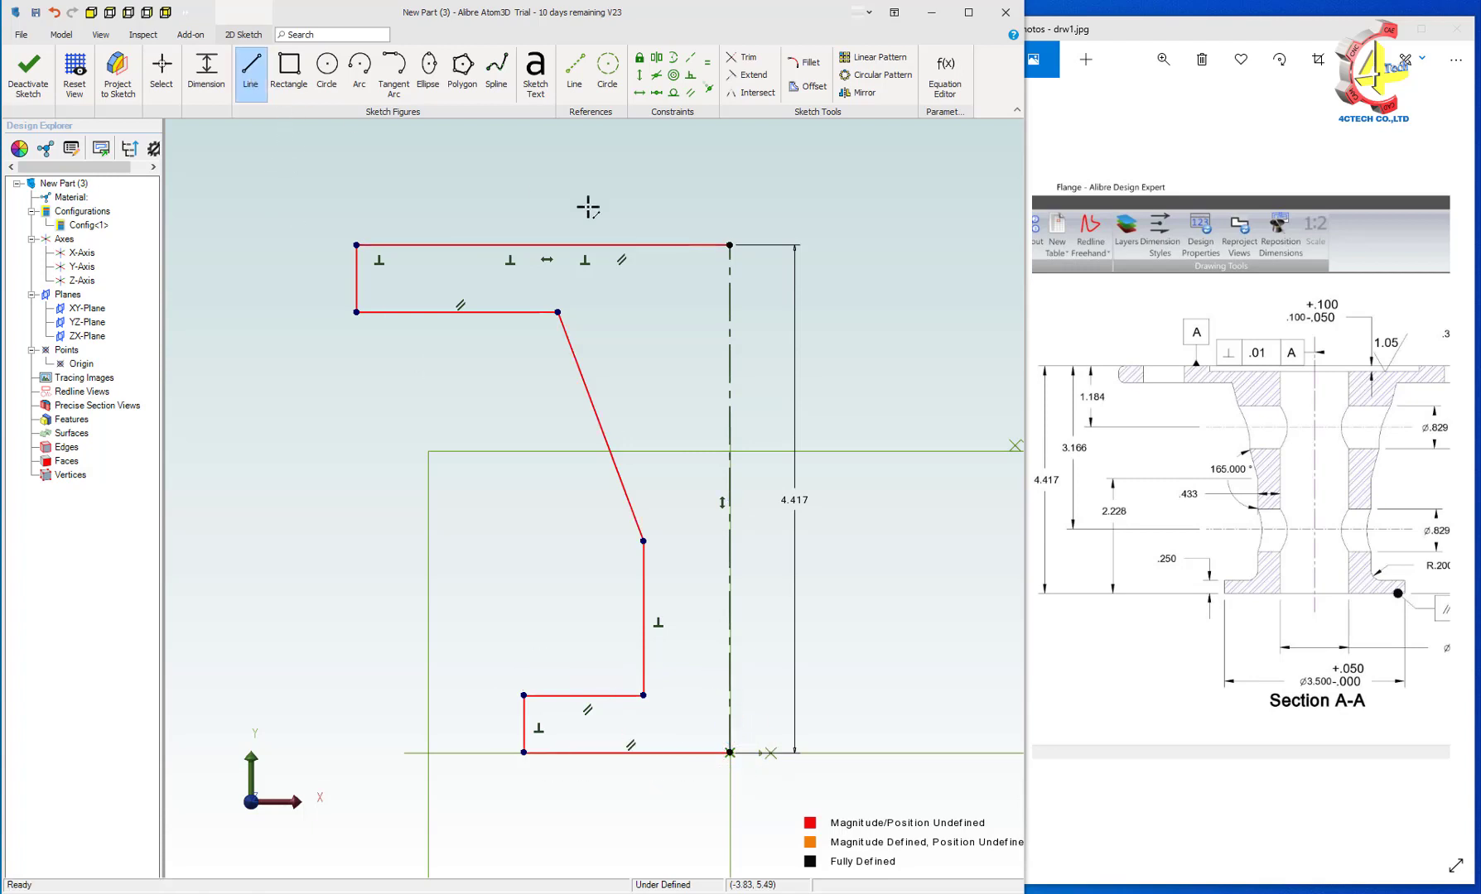
# Draw a vertical bore line about 0.4 in left of the axis between the top and bottom edges, and trim both edges between it and the axis
pyautogui.click(683, 245)
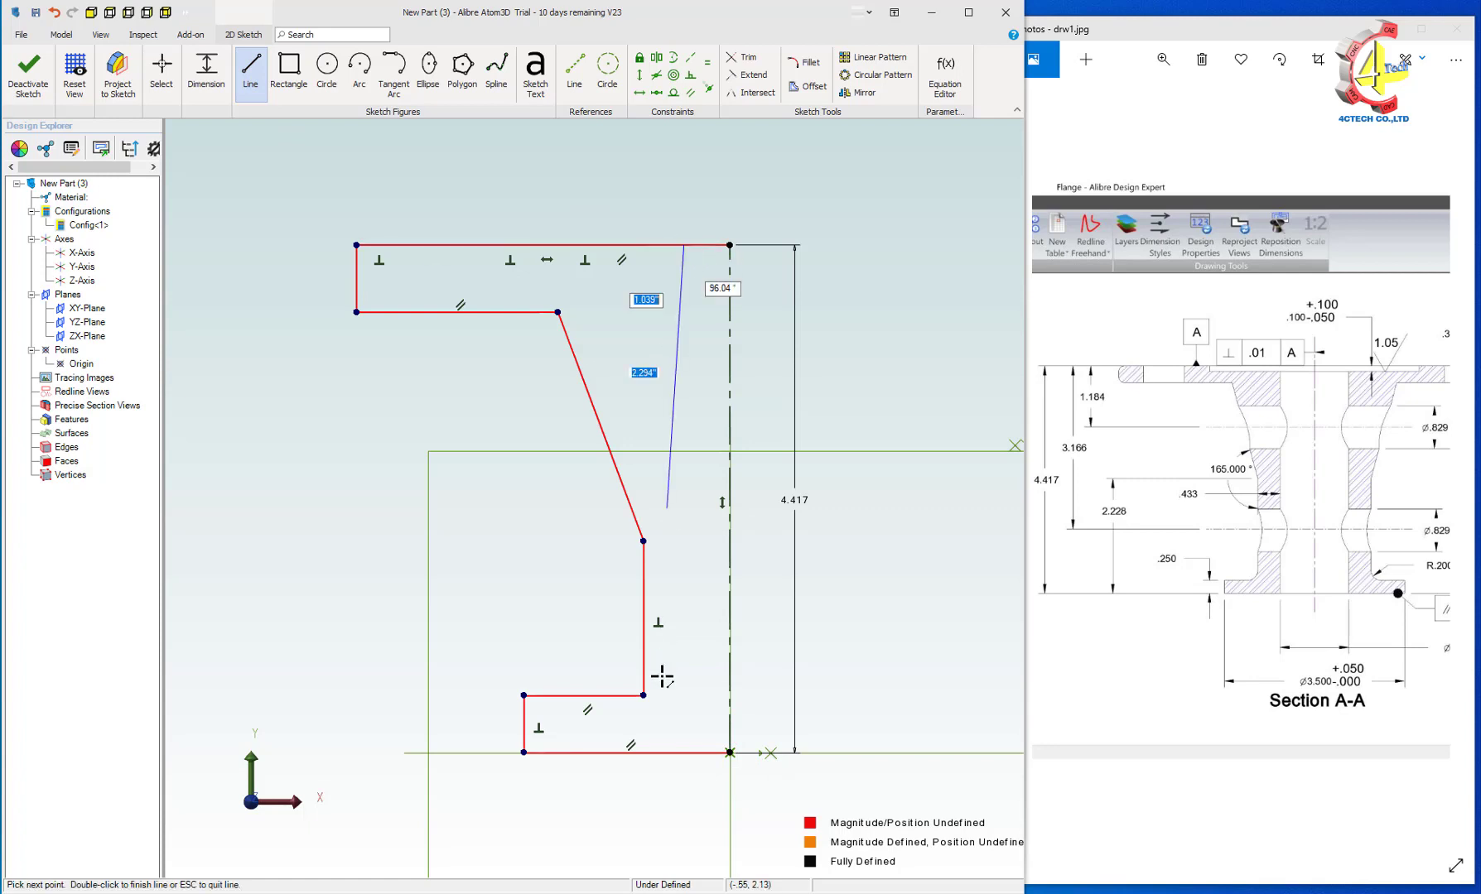
pyautogui.doubleClick(683, 753)
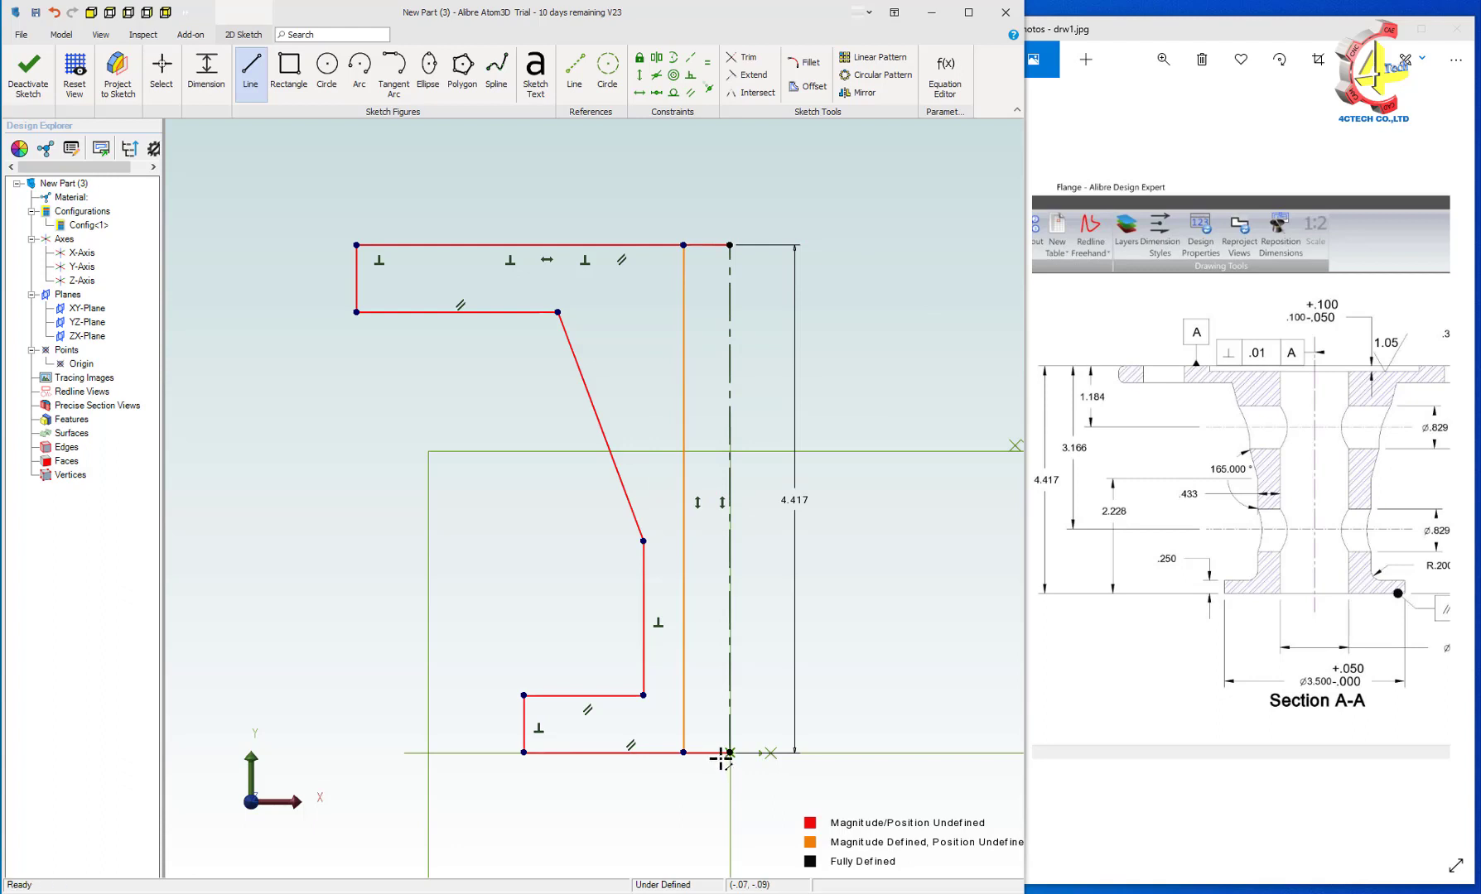
pyautogui.press('Escape')
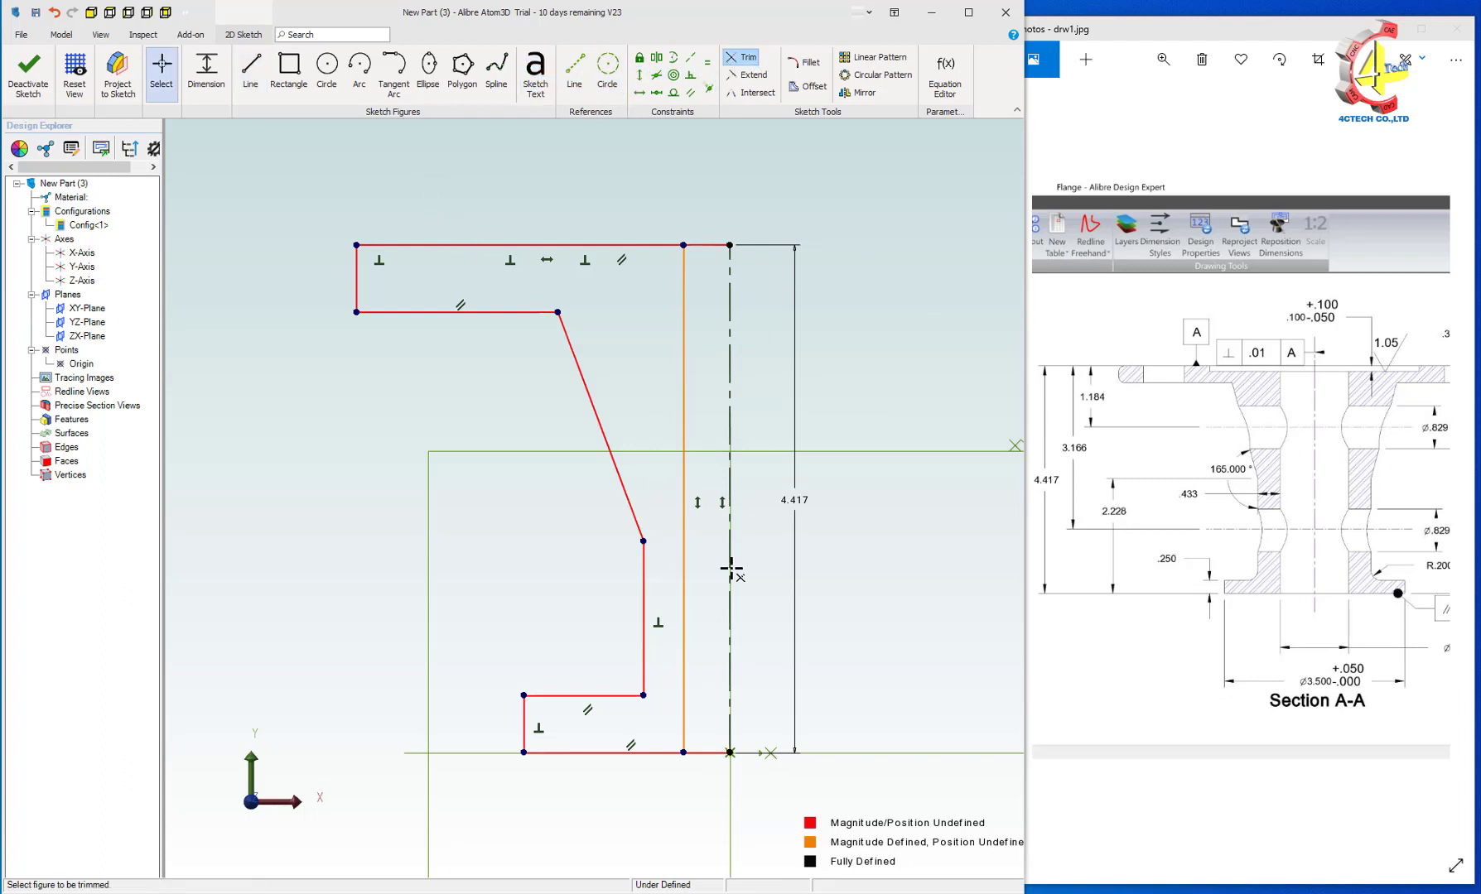
pyautogui.click(709, 753)
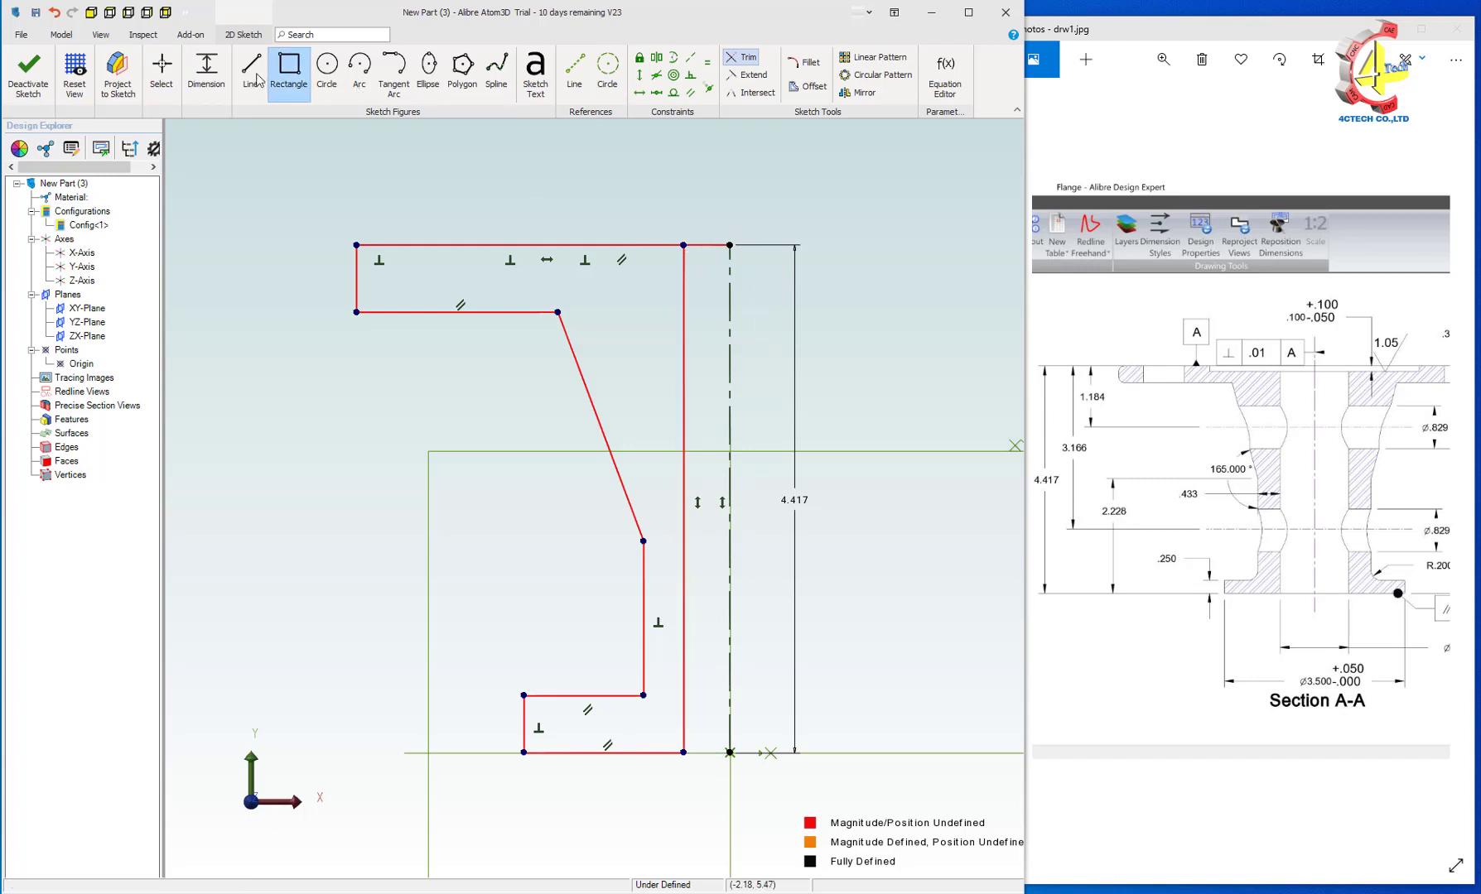
pyautogui.click(703, 247)
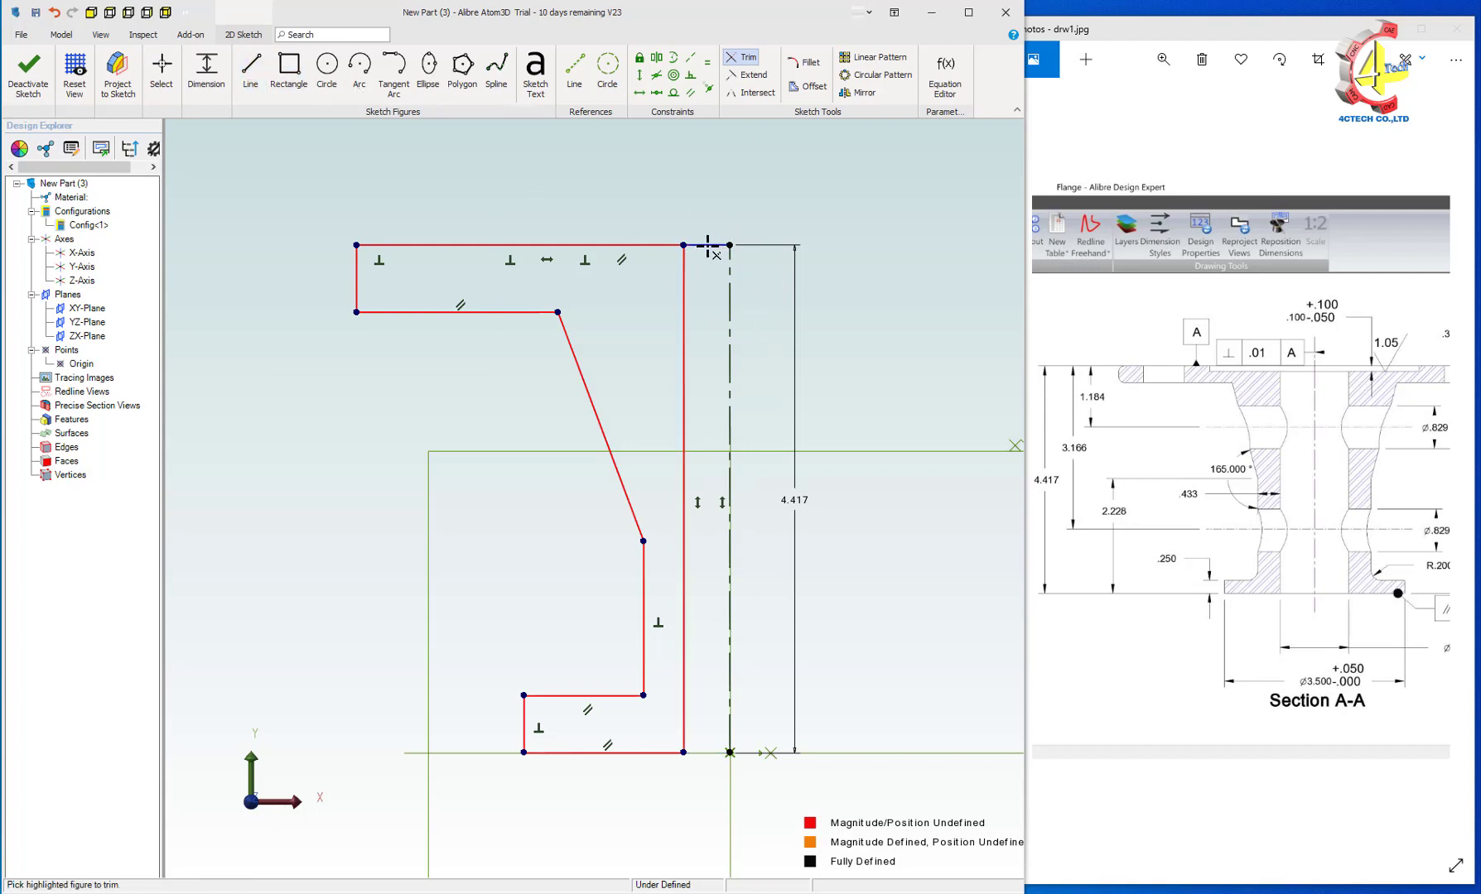
# Draw a shallow recess about 1.66 in long below the top edge to the bore line, and trim the lines enclosing it above and at the bore
pyautogui.press('l')
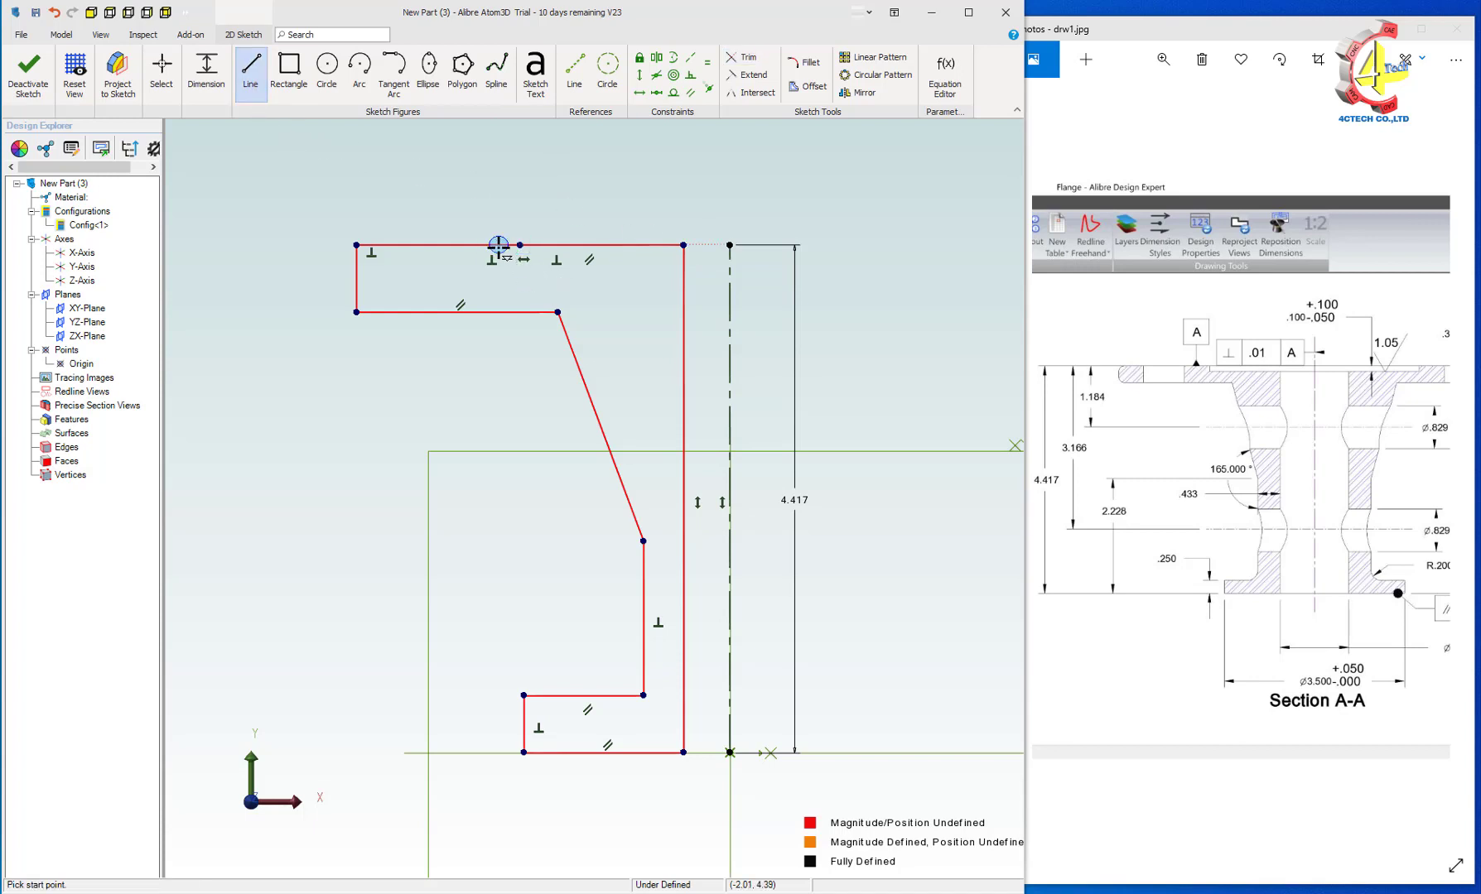
pyautogui.click(493, 245)
pyautogui.click(491, 266)
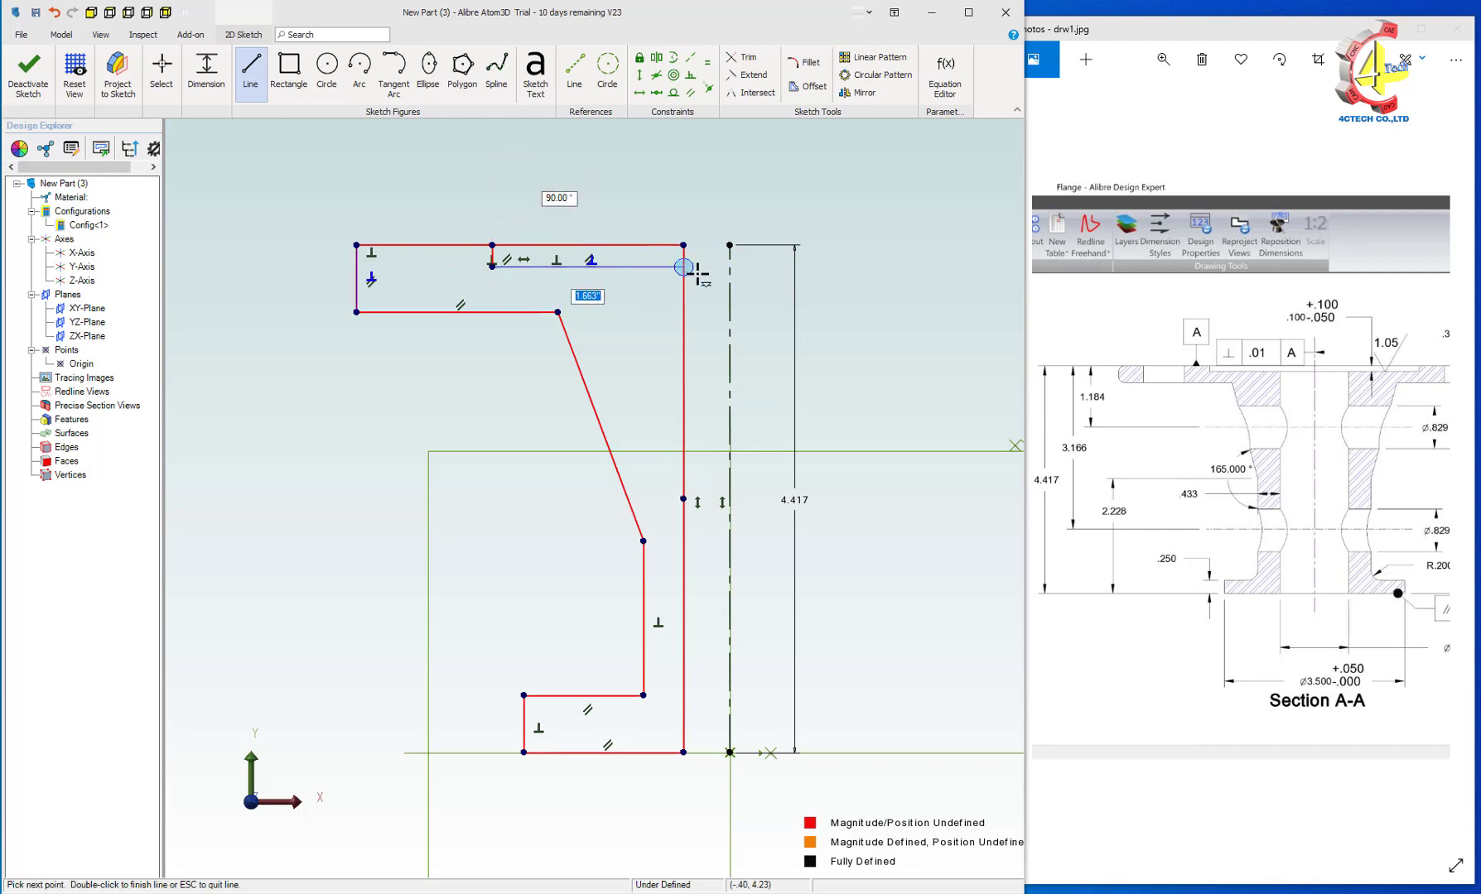
pyautogui.click(683, 266)
pyautogui.press('Escape')
pyautogui.scroll(1, 679, 229)
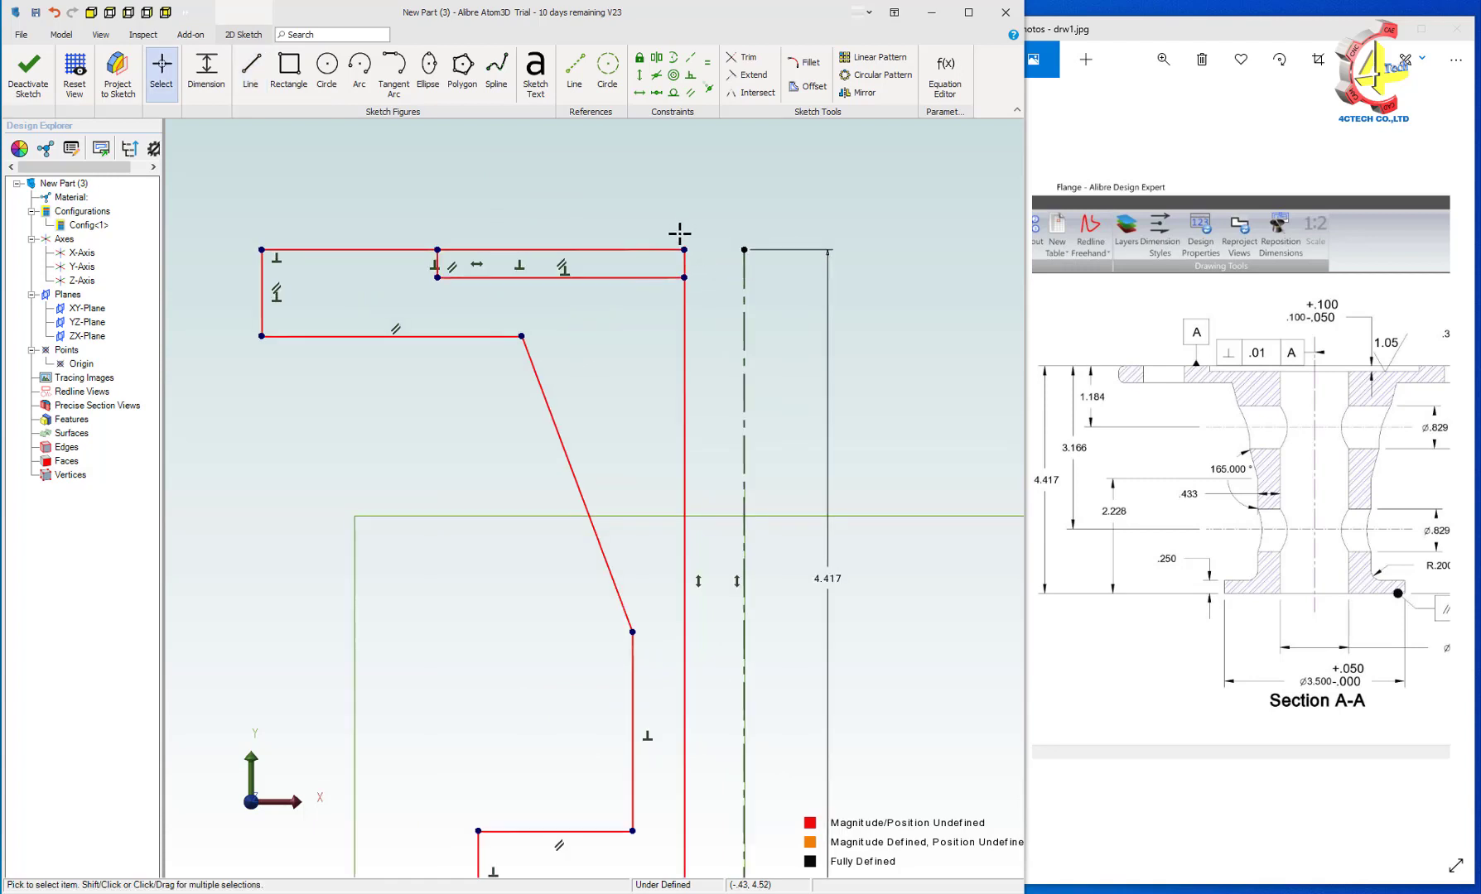
pyautogui.click(742, 56)
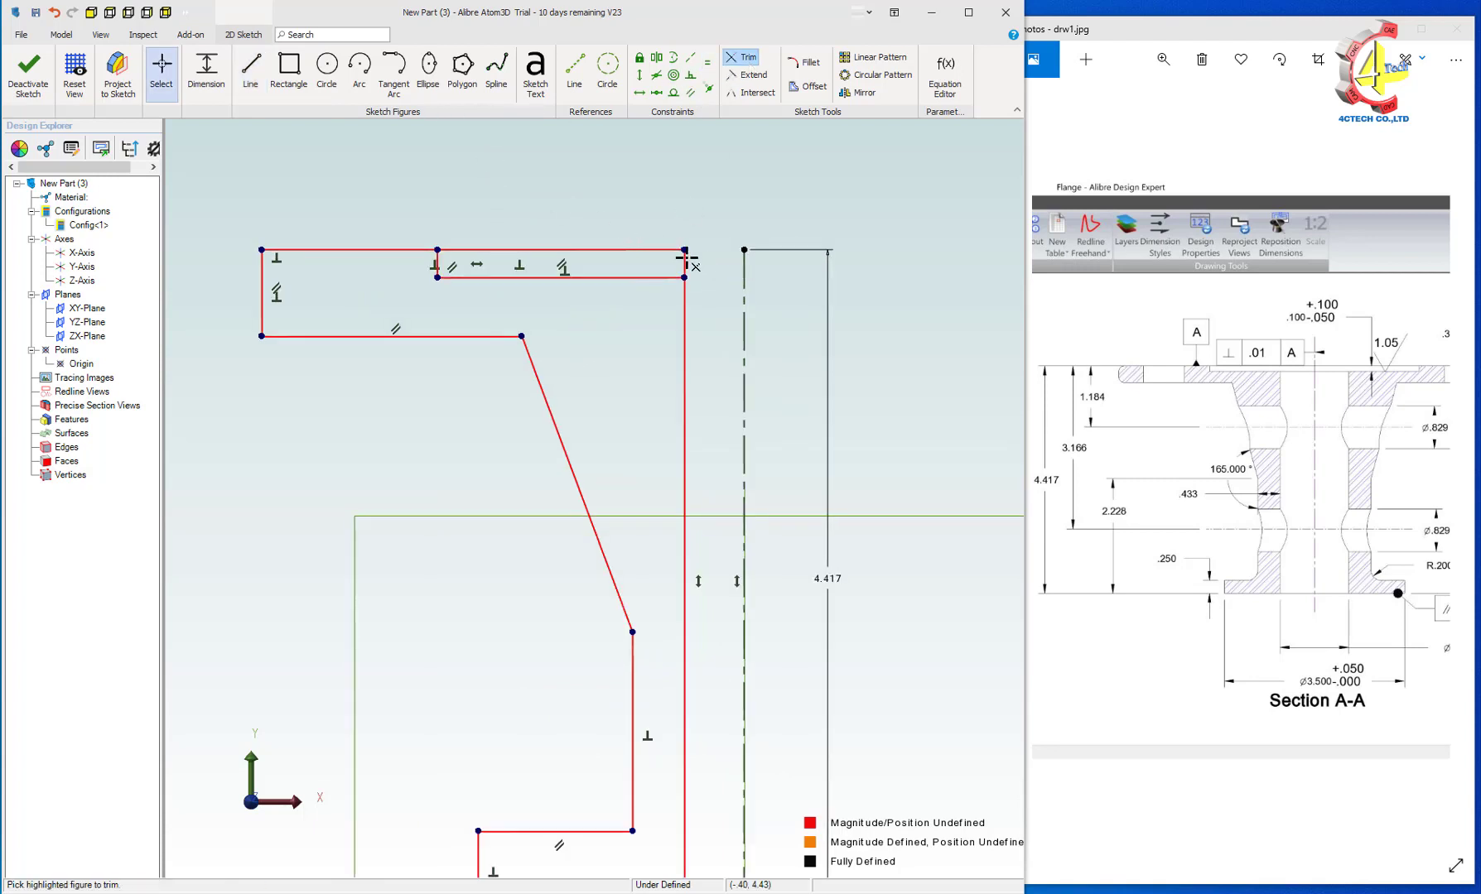
pyautogui.click(644, 252)
# Draw a horizontal reference line from the recess's upper corner to the upper end of the axis
pyautogui.click(574, 64)
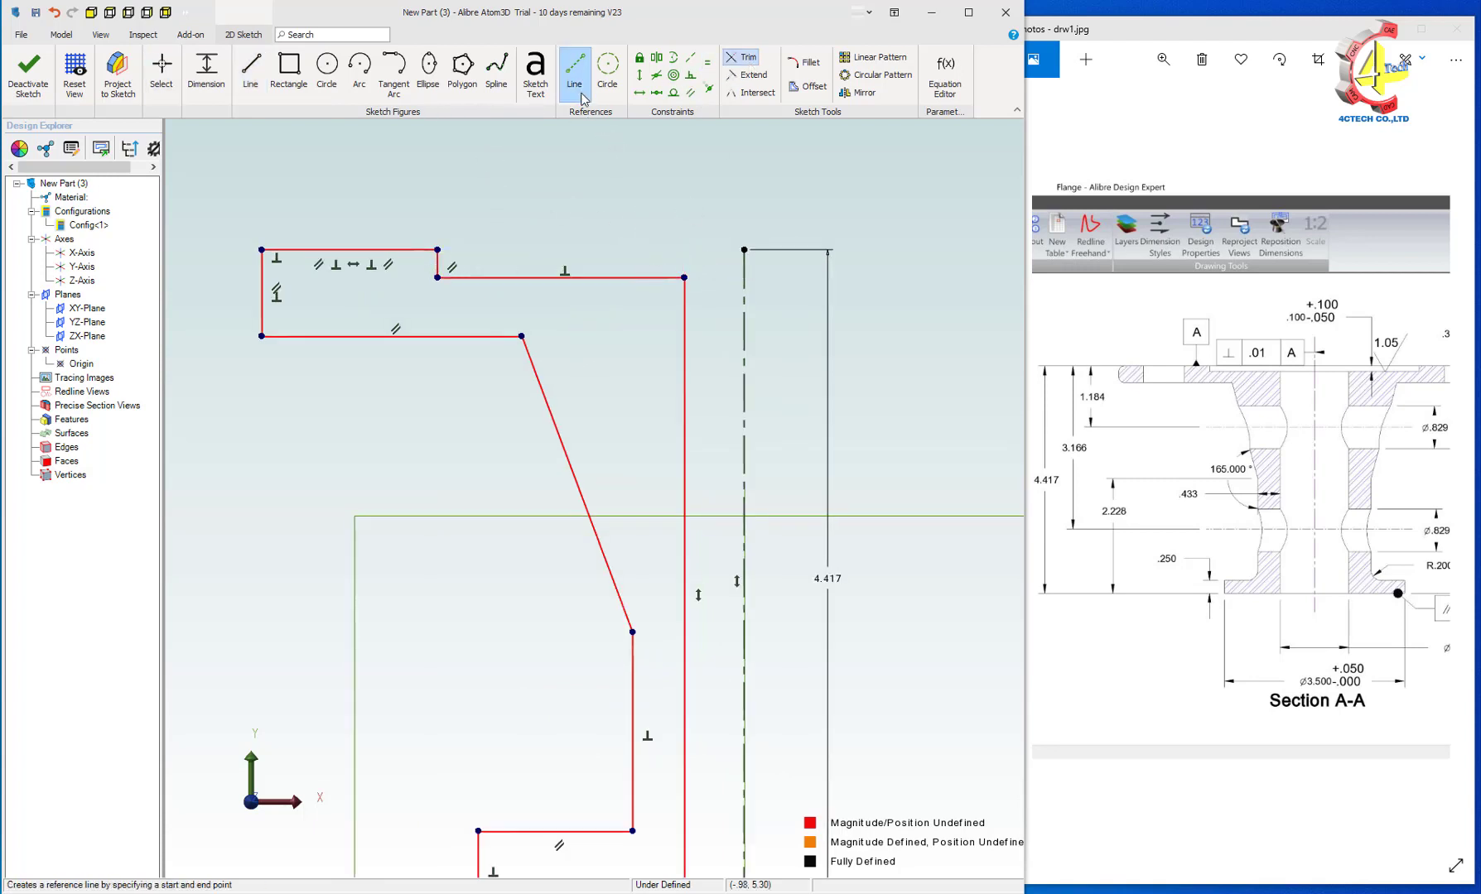
pyautogui.click(437, 249)
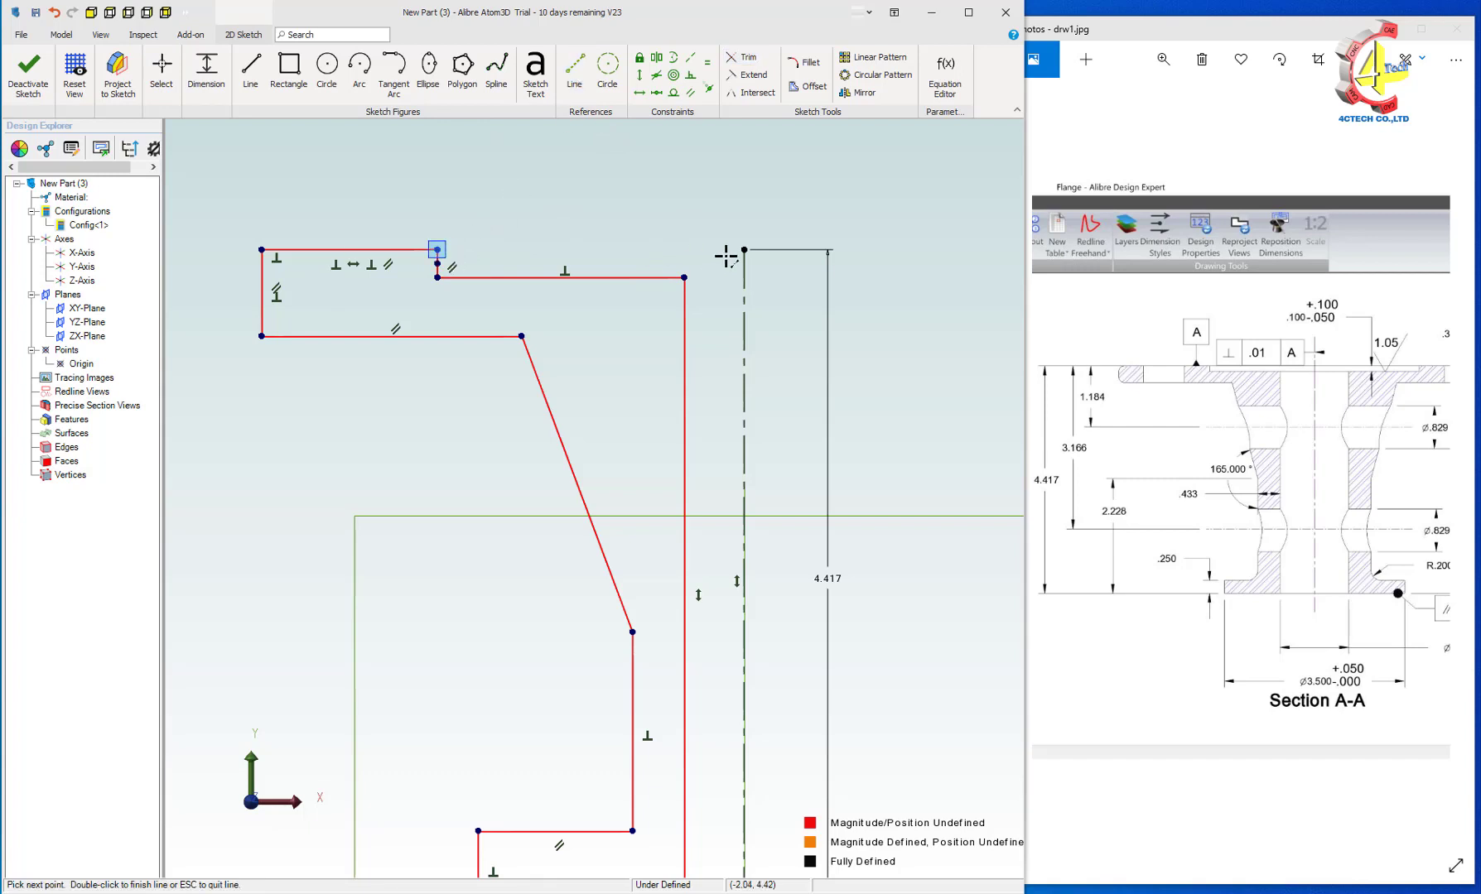
pyautogui.click(744, 250)
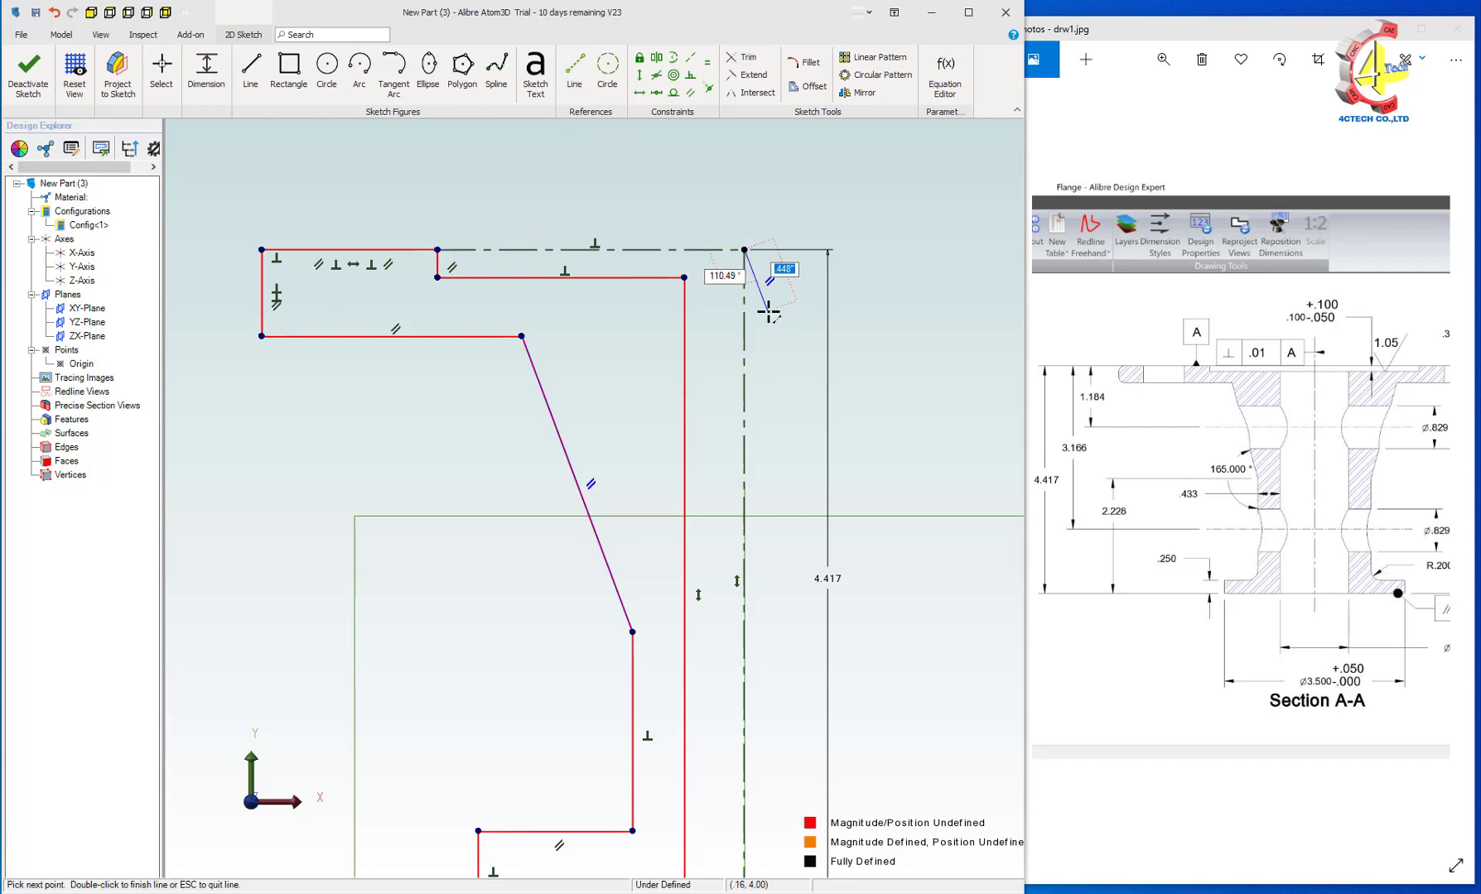
pyautogui.rightClick(769, 312)
pyautogui.click(805, 339)
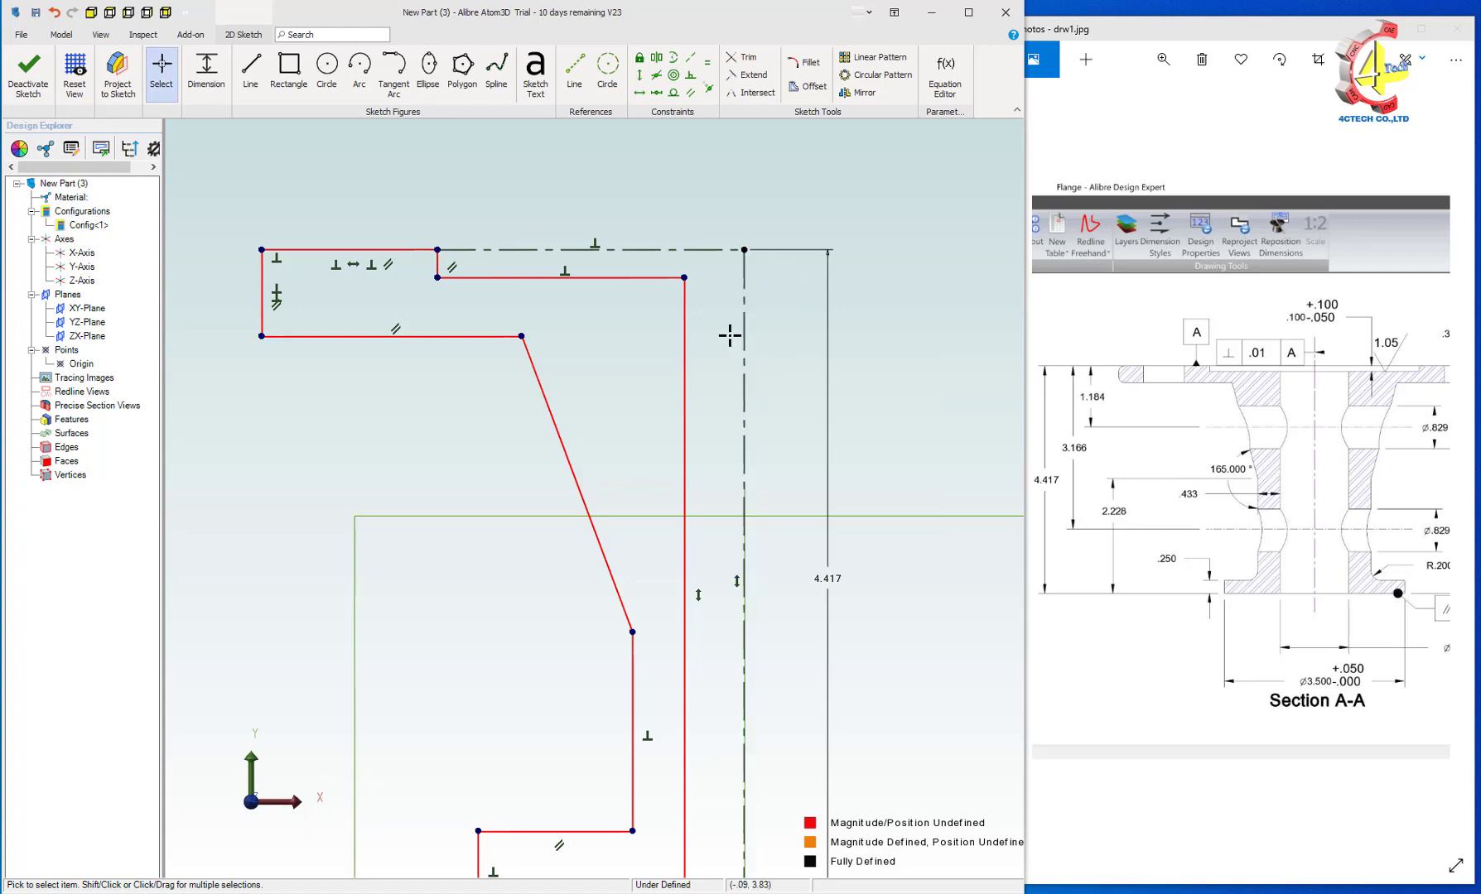
# Draw a horizontal reference line from the bore line's lower end to the origin
pyautogui.scroll(-5, 727, 326)
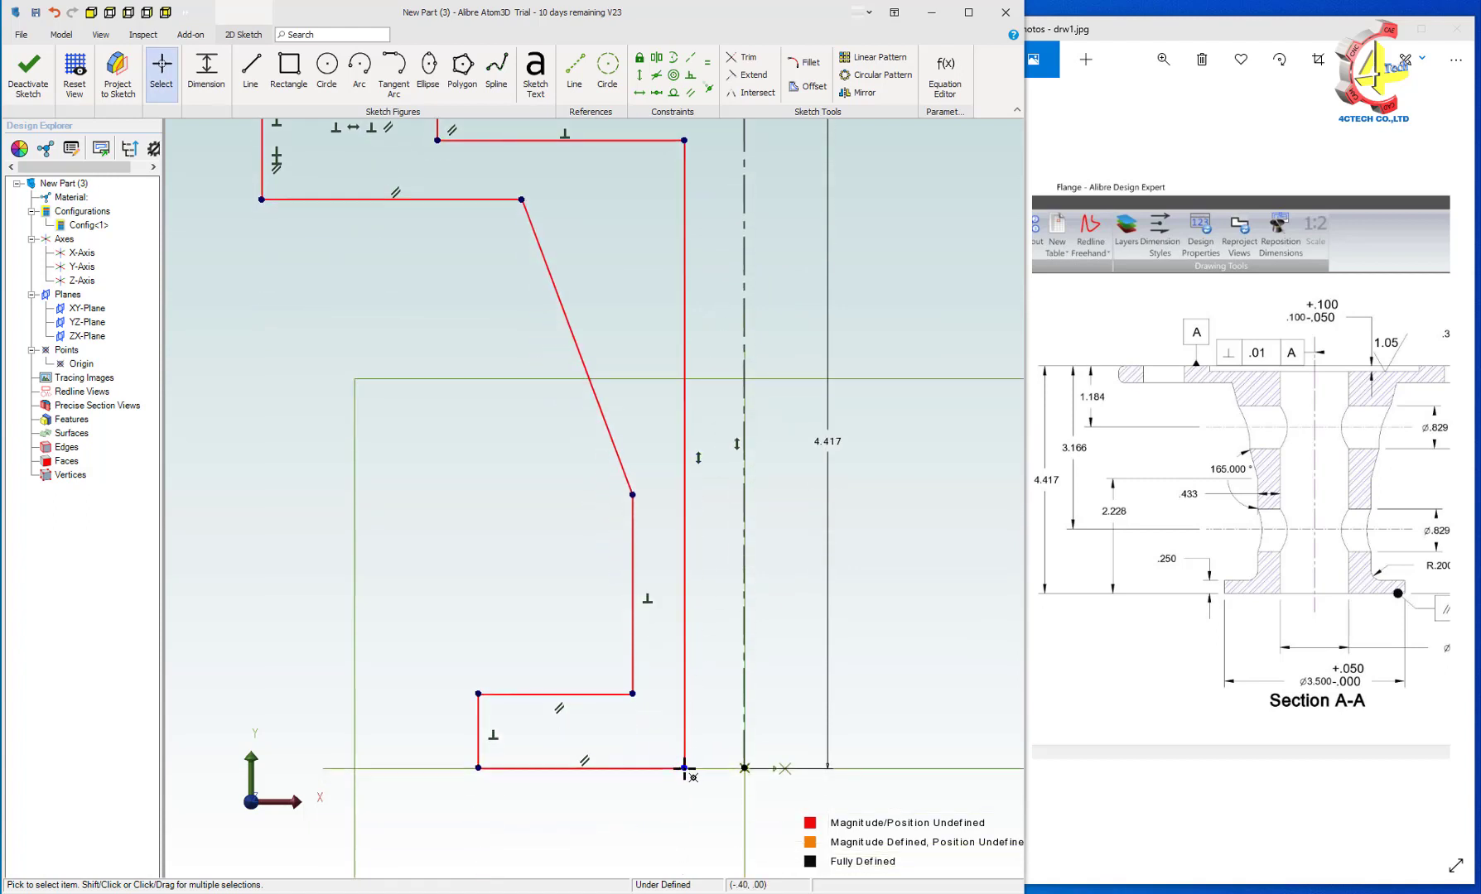
pyautogui.click(683, 768)
pyautogui.click(574, 70)
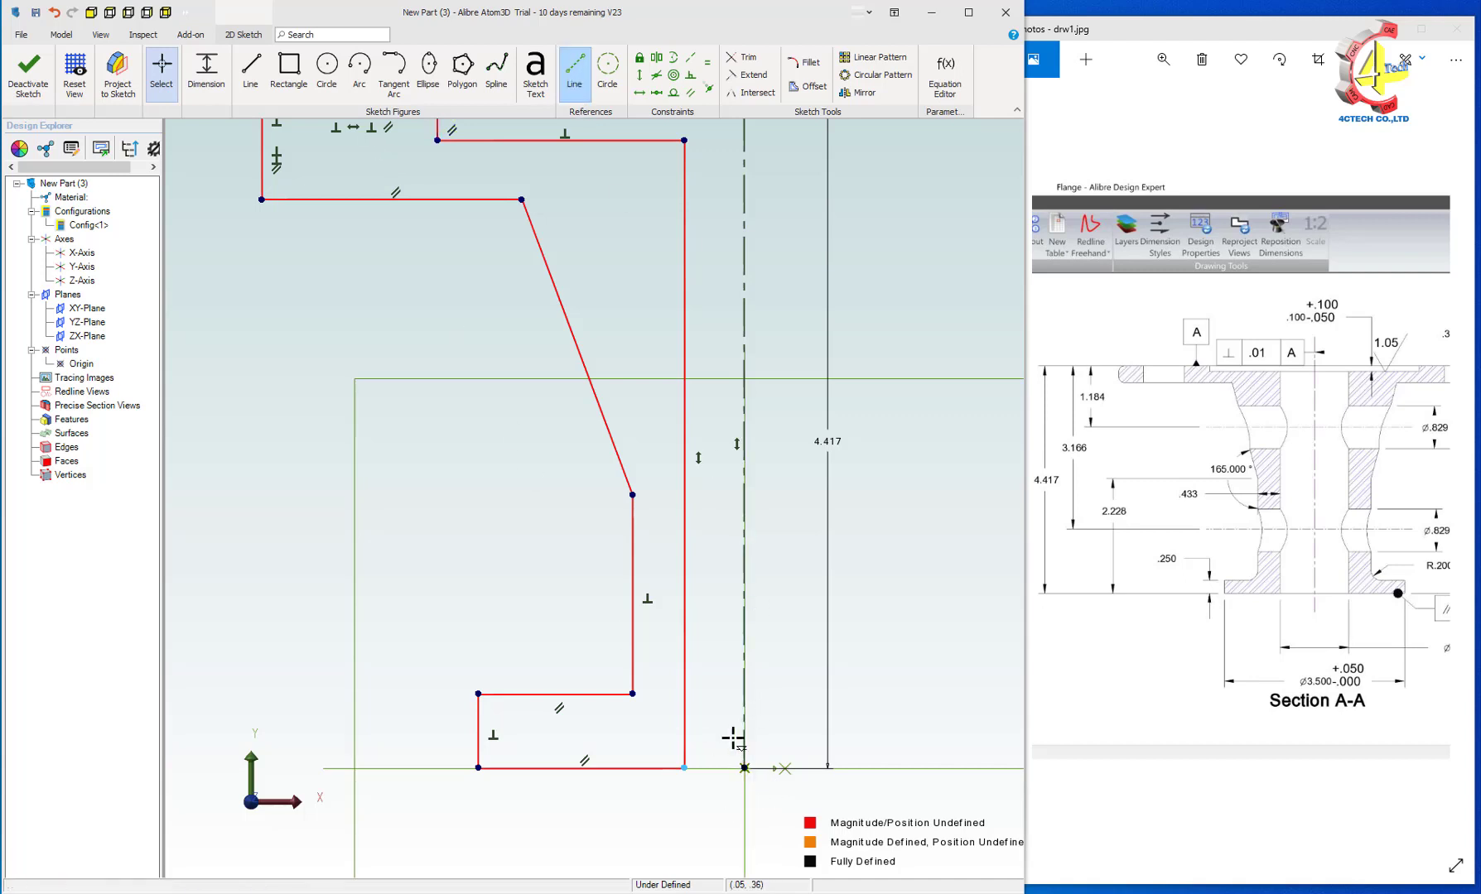
pyautogui.click(705, 769)
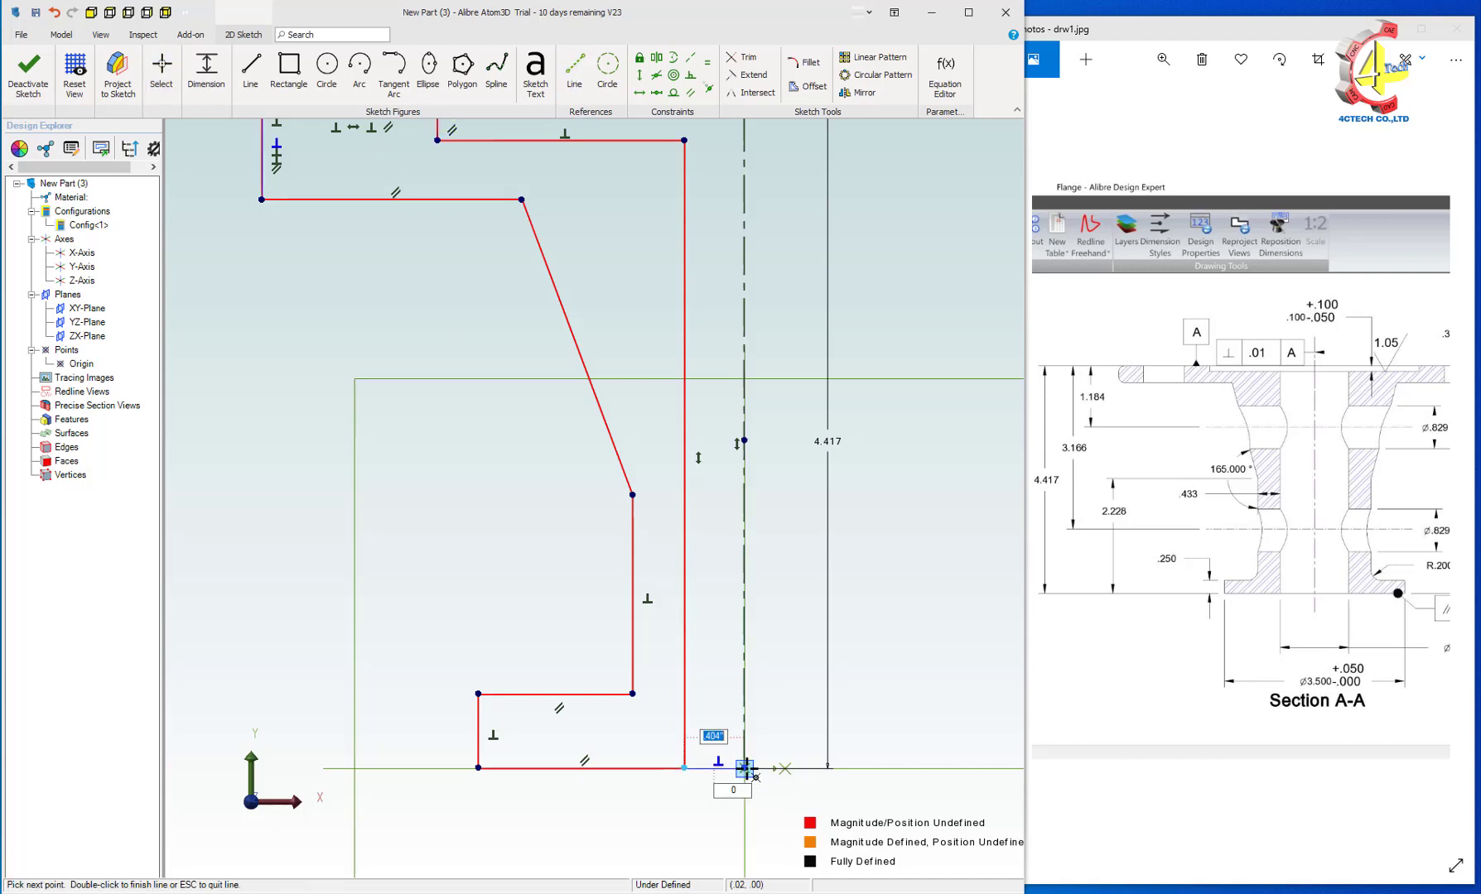
pyautogui.doubleClick(745, 768)
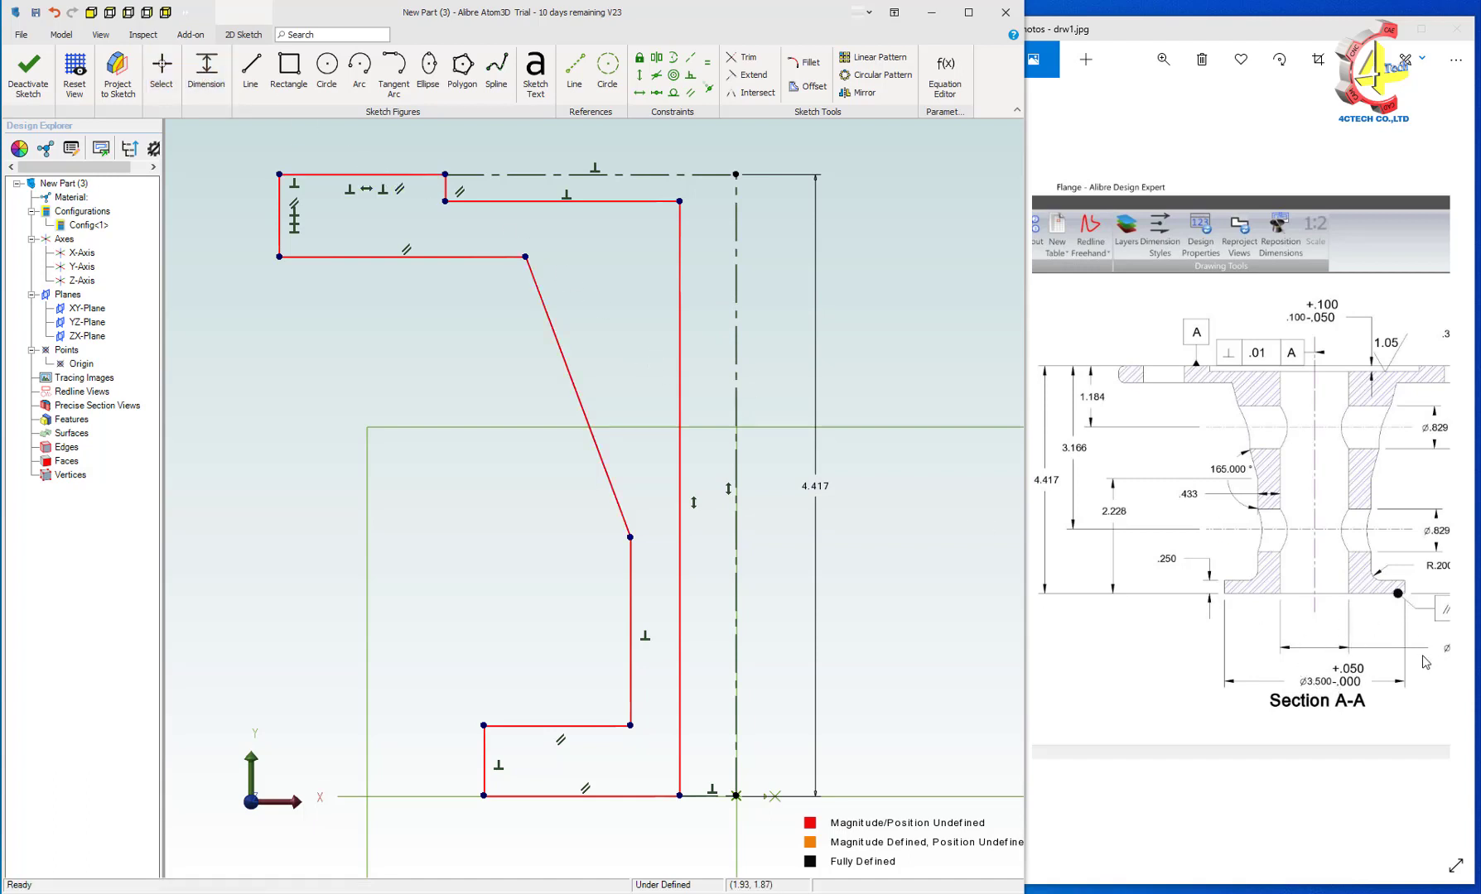
# Dimension the bore line's distance from the vertical axis as half of 1.333 in, giving 0.667 in
pyautogui.moveTo(1424, 661); pyautogui.dragTo(1350, 663)
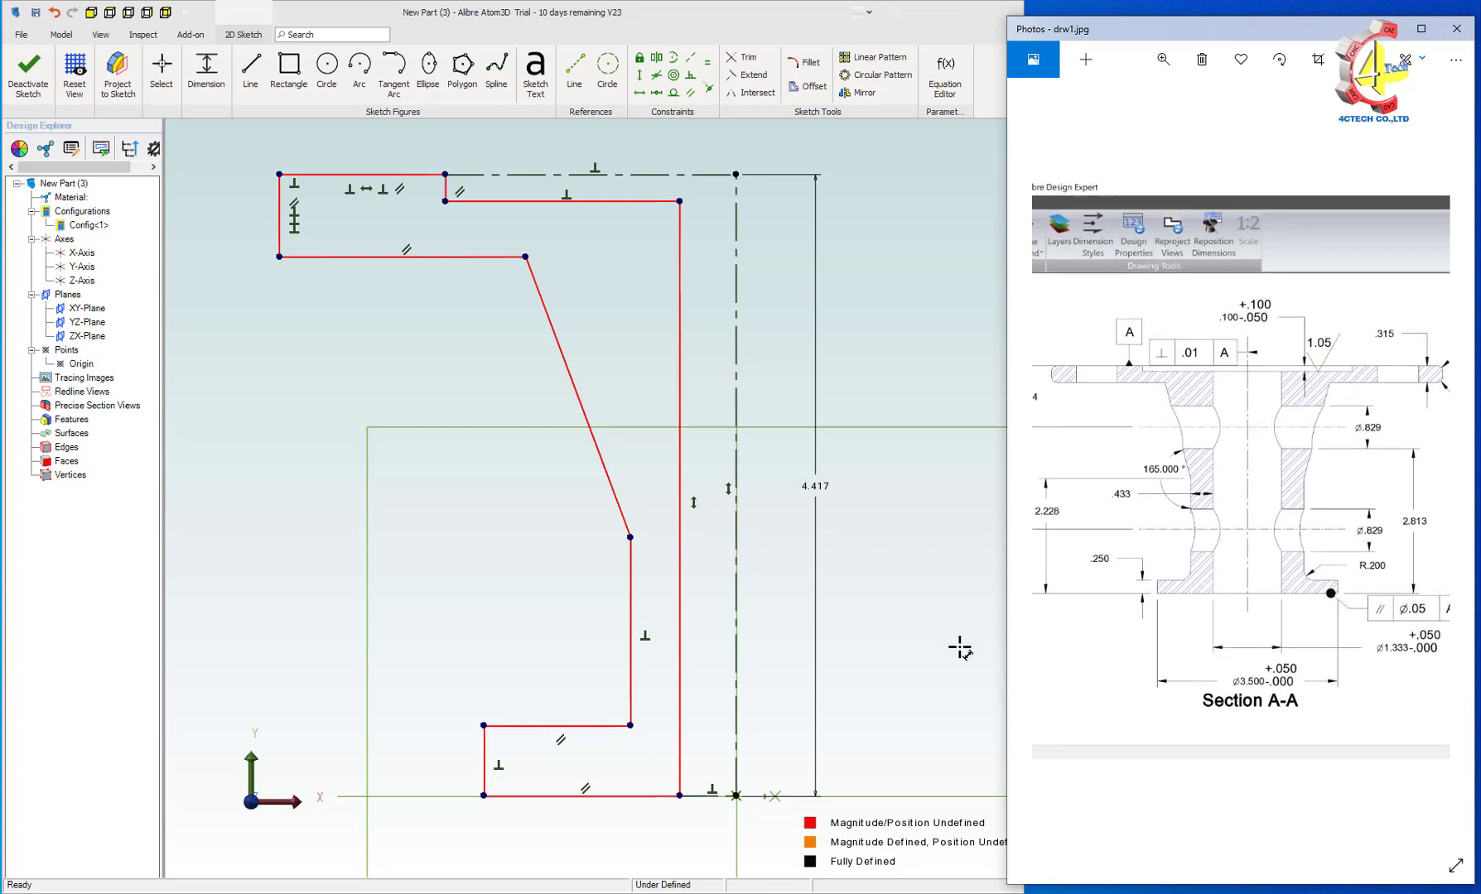
pyautogui.click(726, 749)
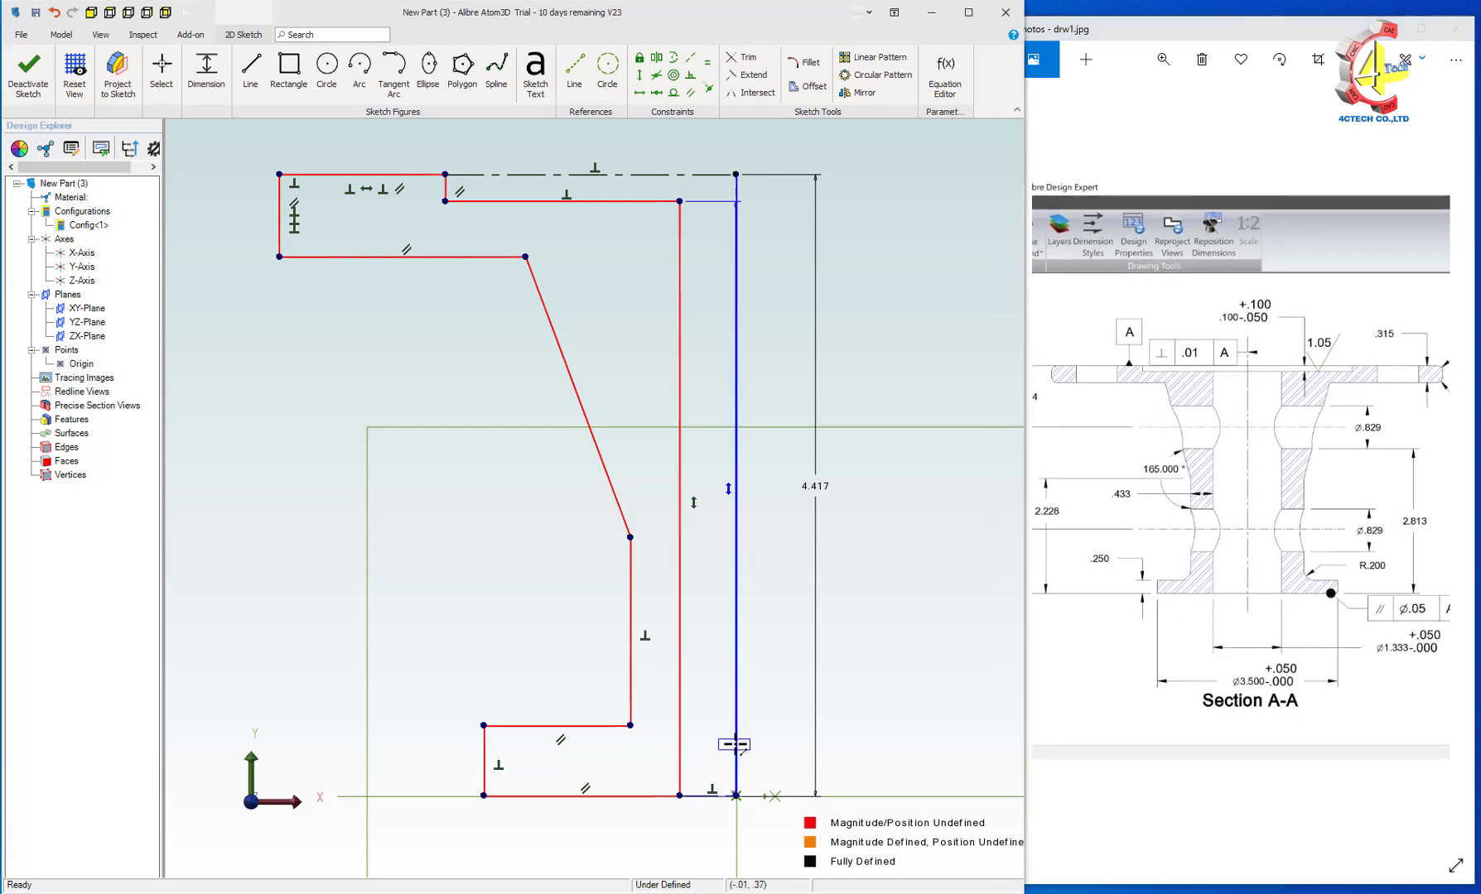
pyautogui.click(734, 745)
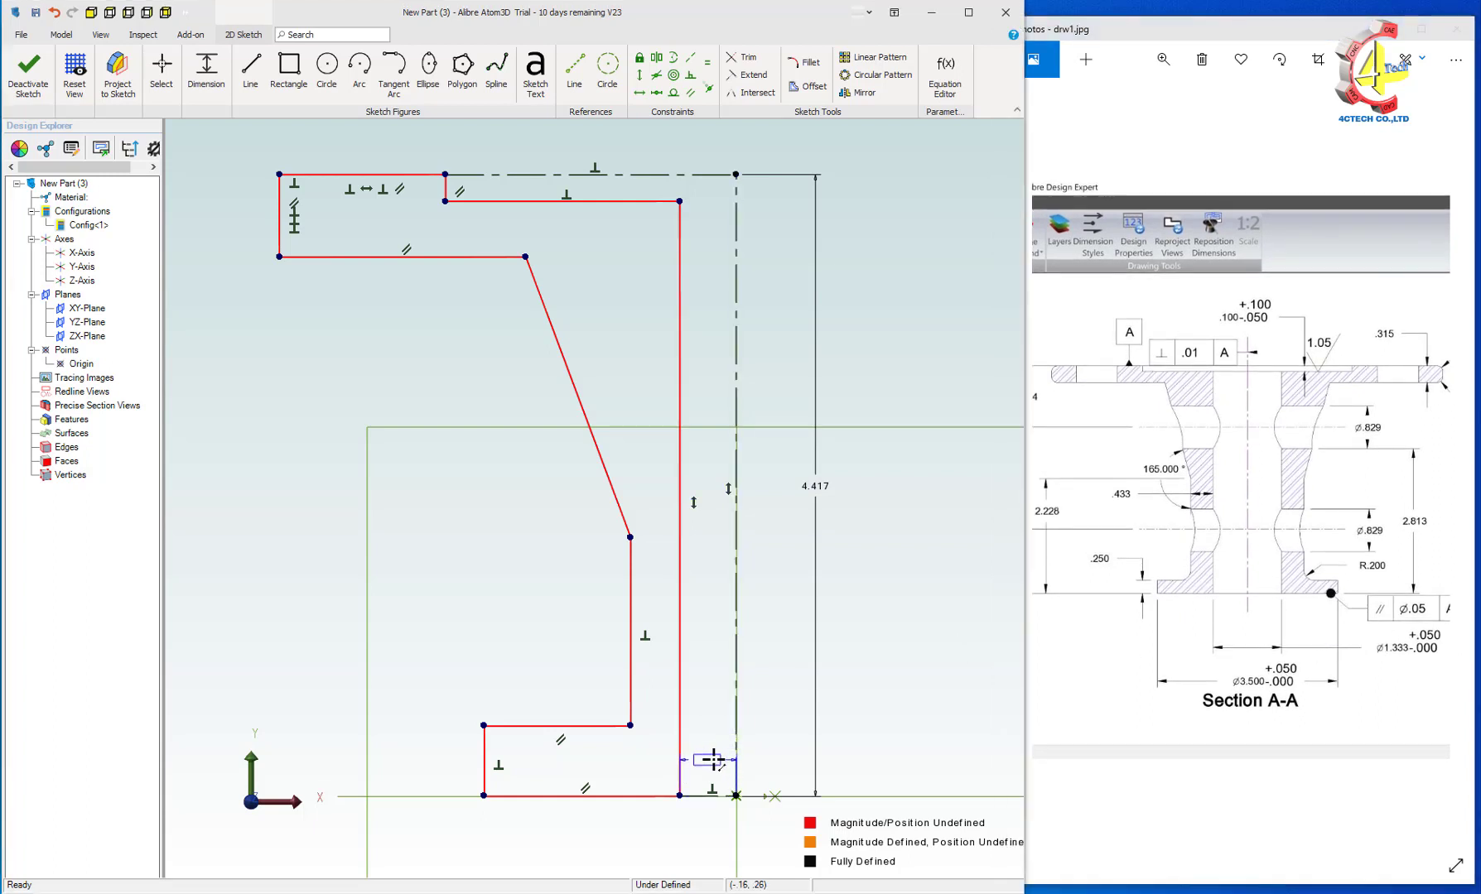
pyautogui.click(721, 755)
pyautogui.write('1')
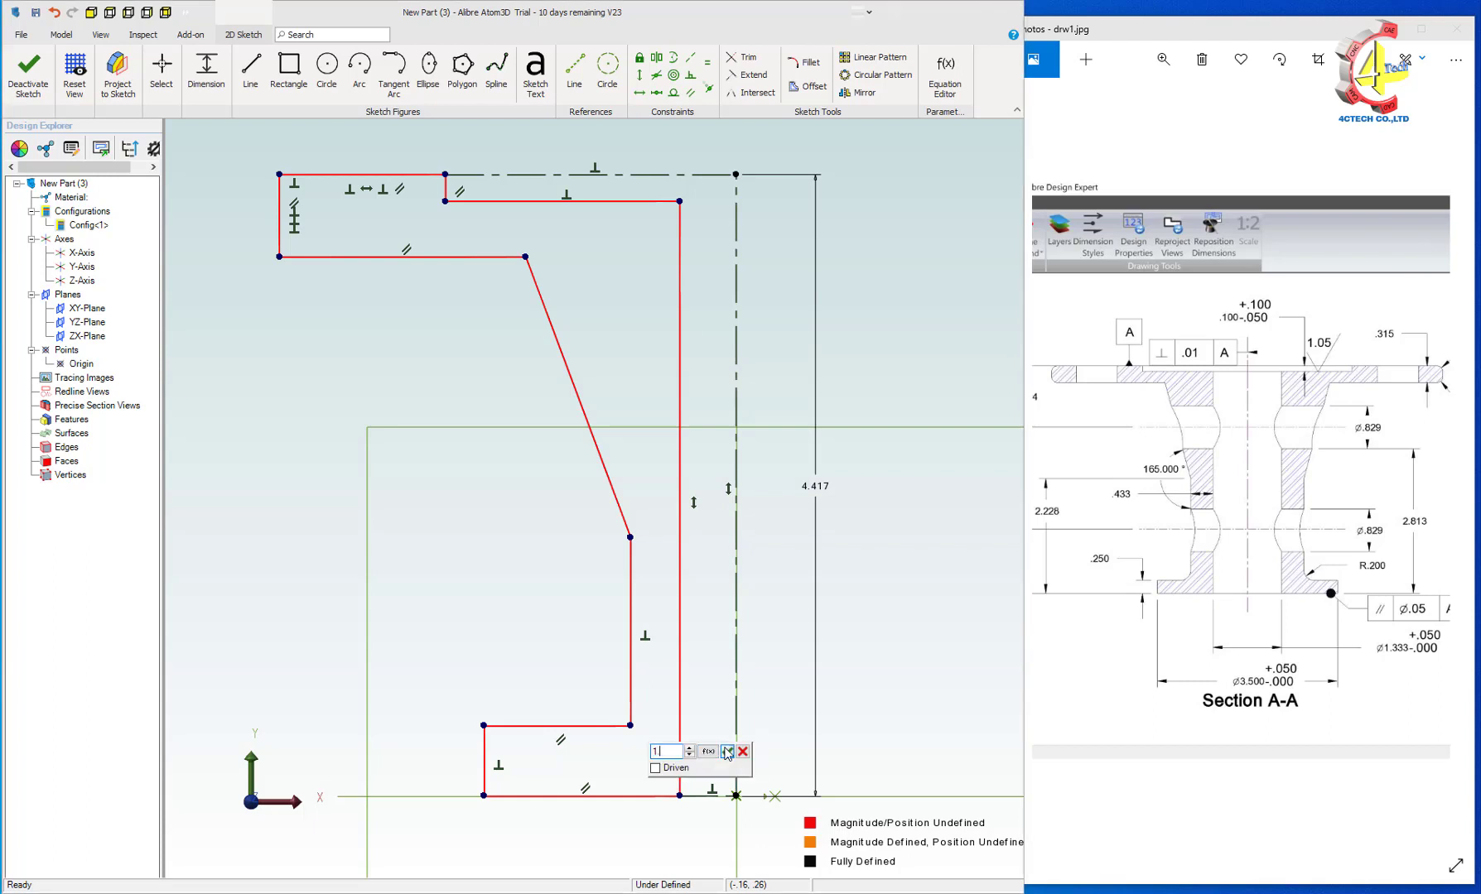
pyautogui.write('/2')
pyautogui.click(726, 752)
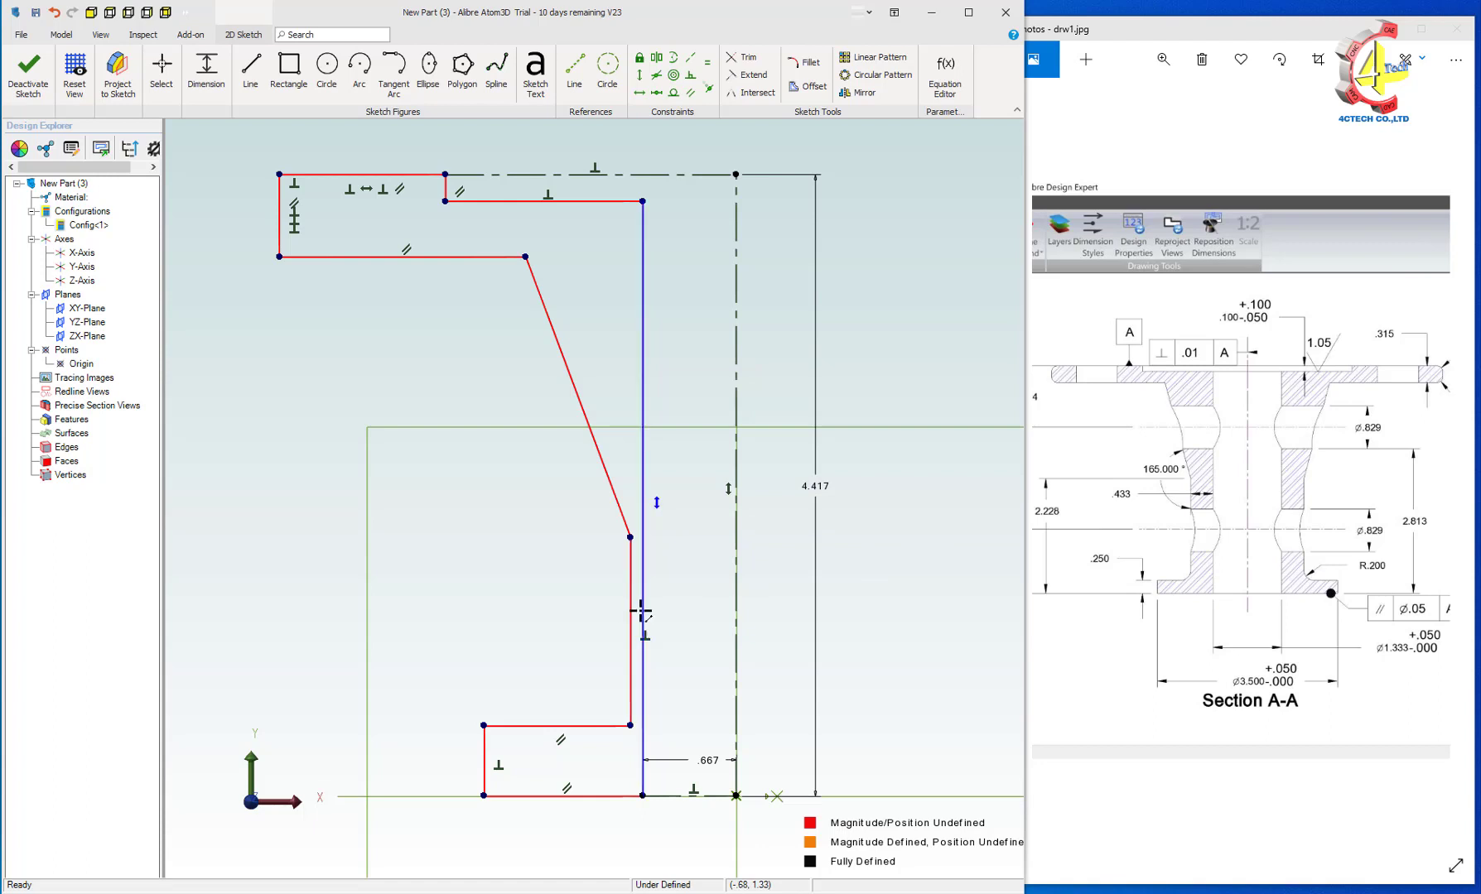
# Dimension the wall thickness between the bore line and the vertical neck line as .433 in
pyautogui.moveTo(641, 611)
pyautogui.mouseDown()
pyautogui.moveTo(651, 628)
pyautogui.moveTo(633, 630)
pyautogui.mouseUp()
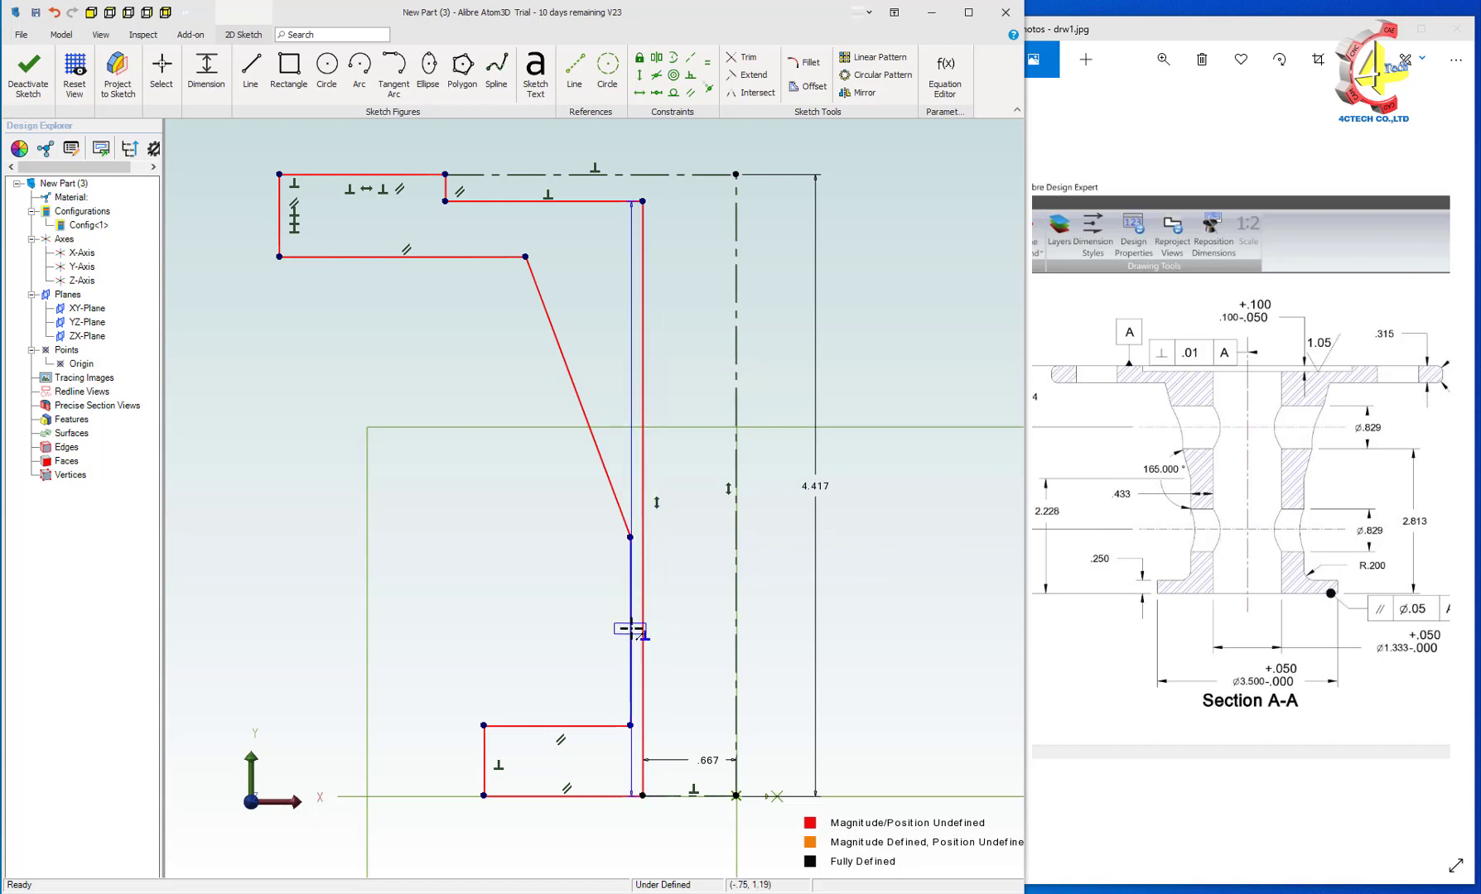
pyautogui.click(673, 635)
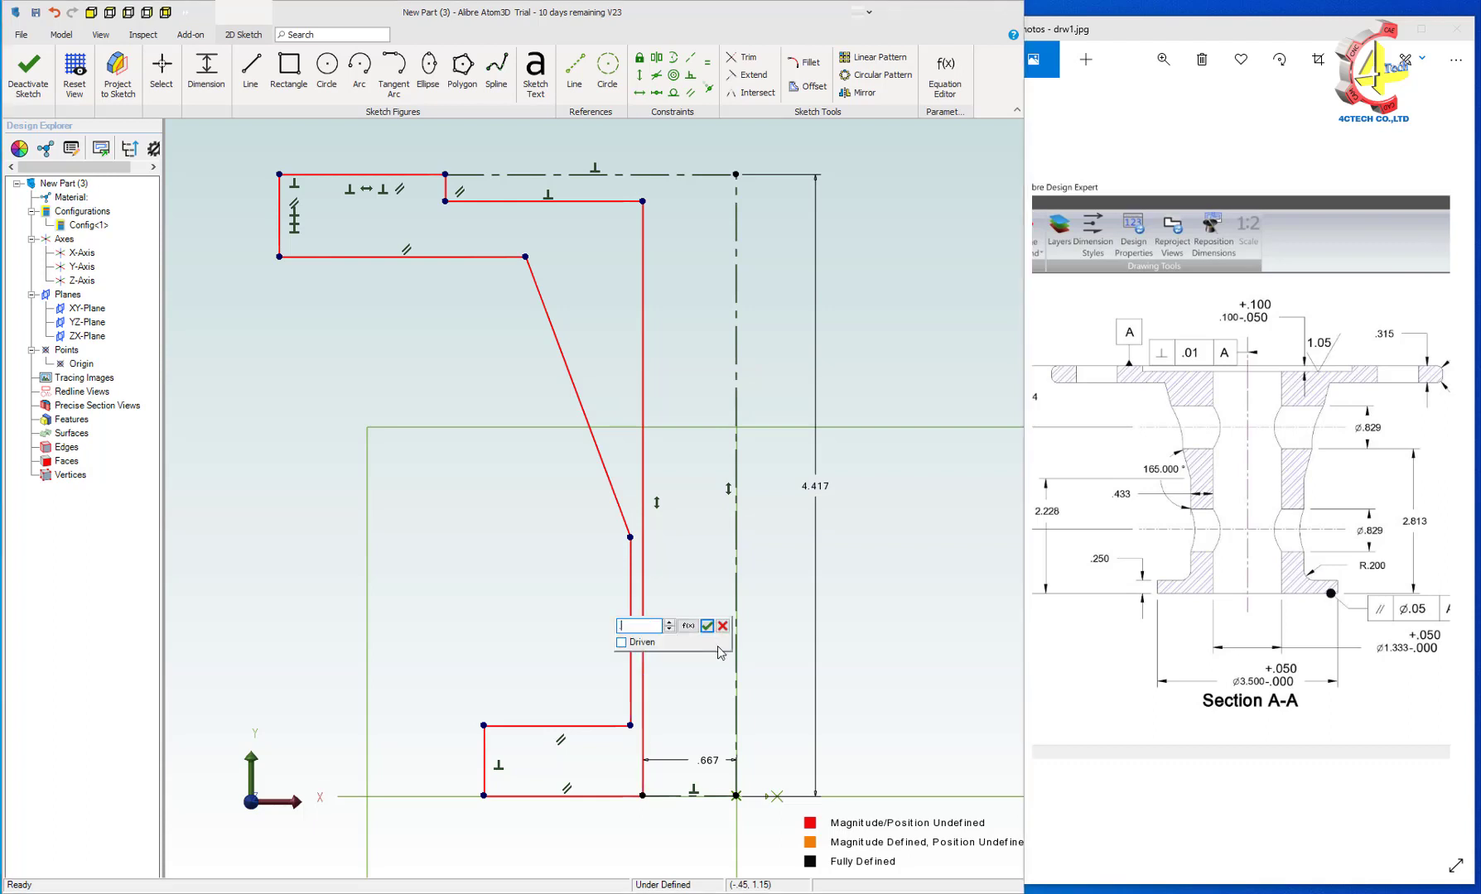
pyautogui.write('.433')
pyautogui.press('Return')
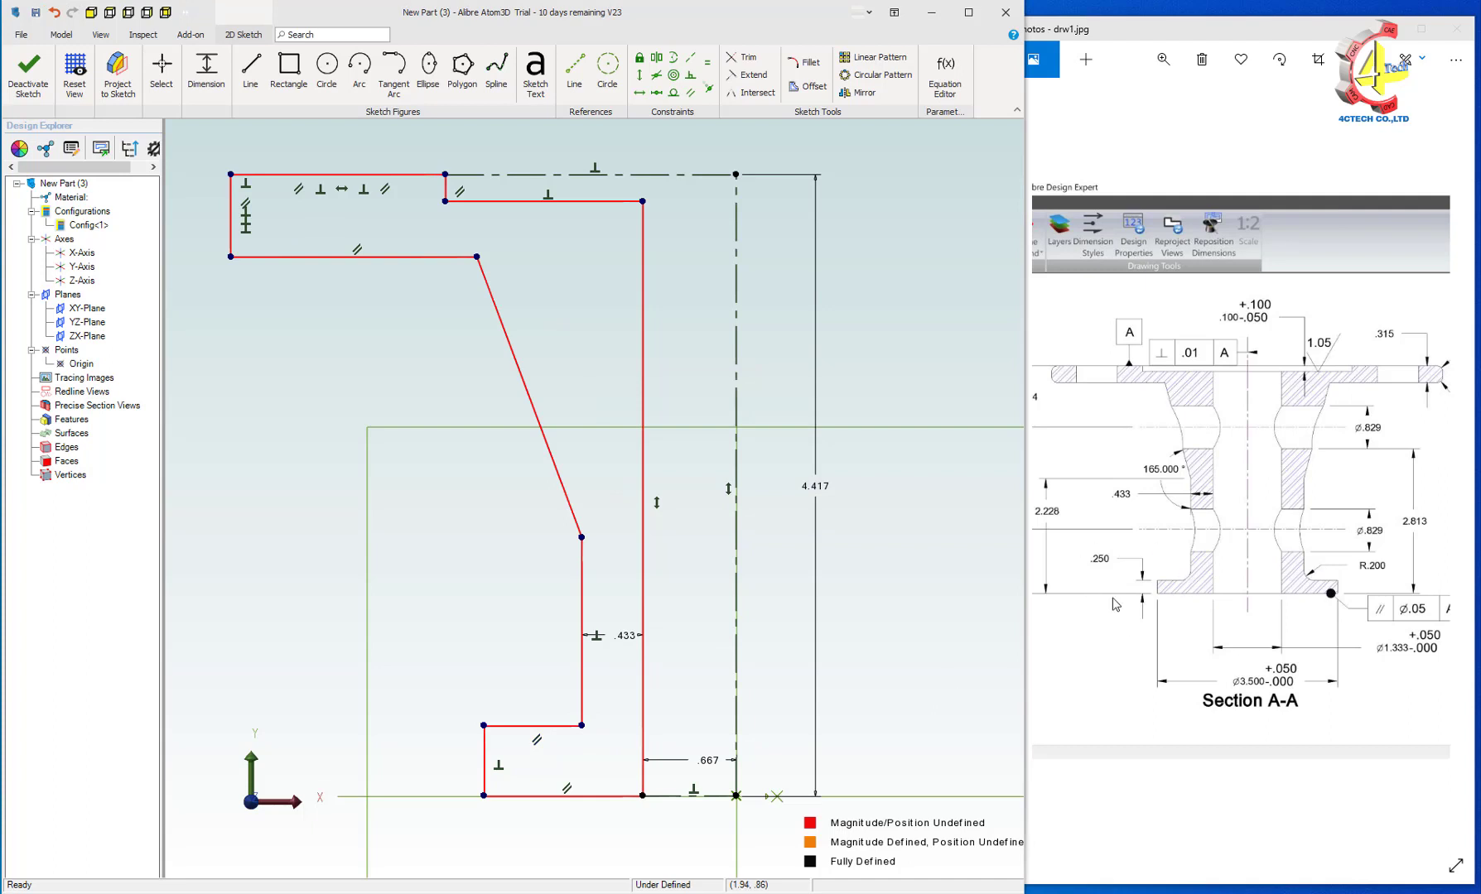
# Dimension the height of the base's short outer edge as .250 in, following the reference drawing
pyautogui.moveTo(1143, 580); pyautogui.dragTo(1181, 598)
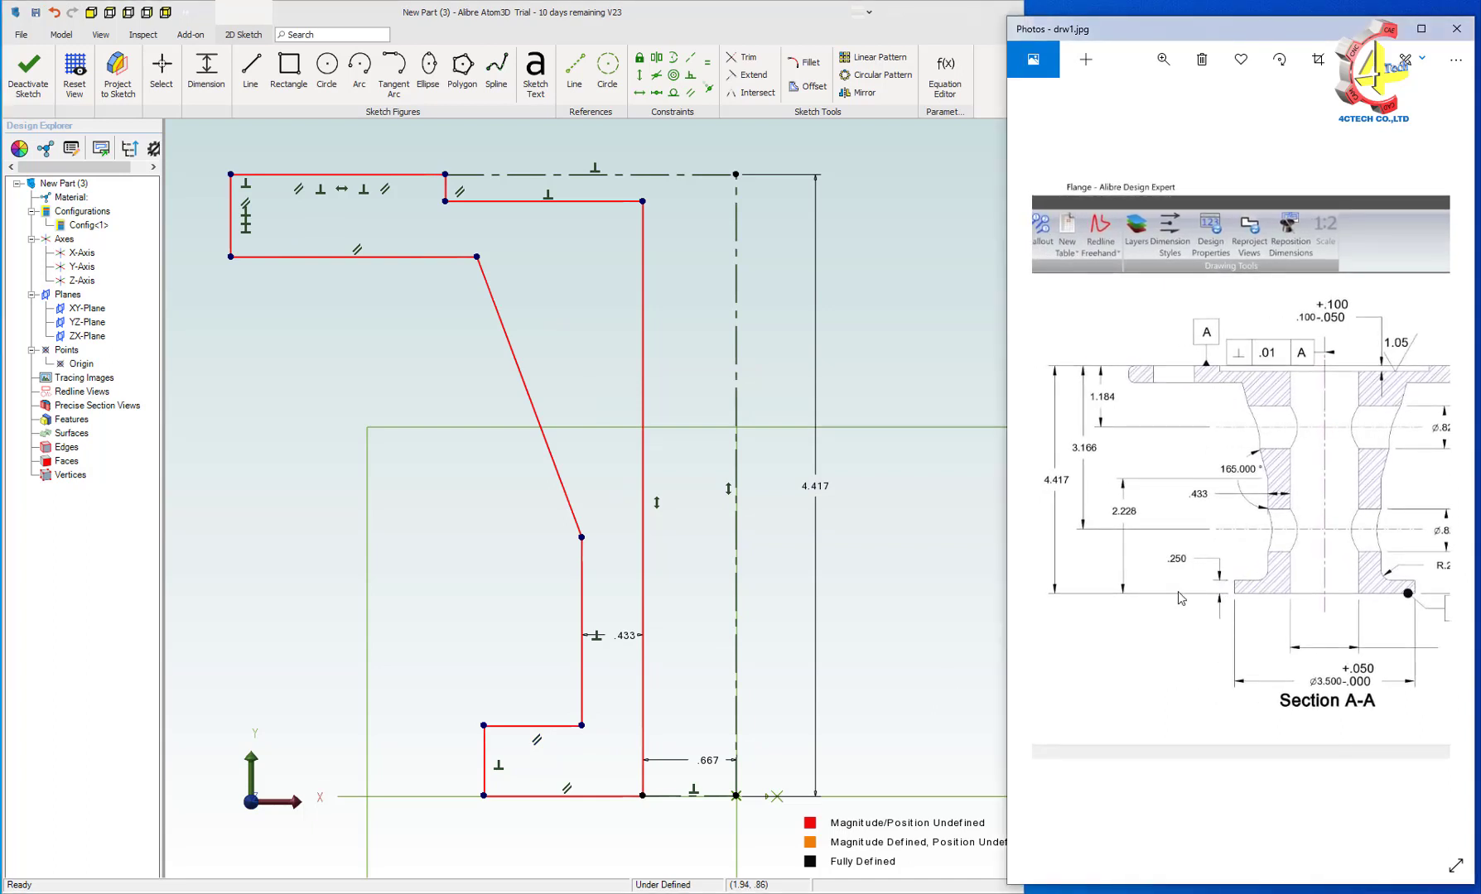
pyautogui.click(482, 757)
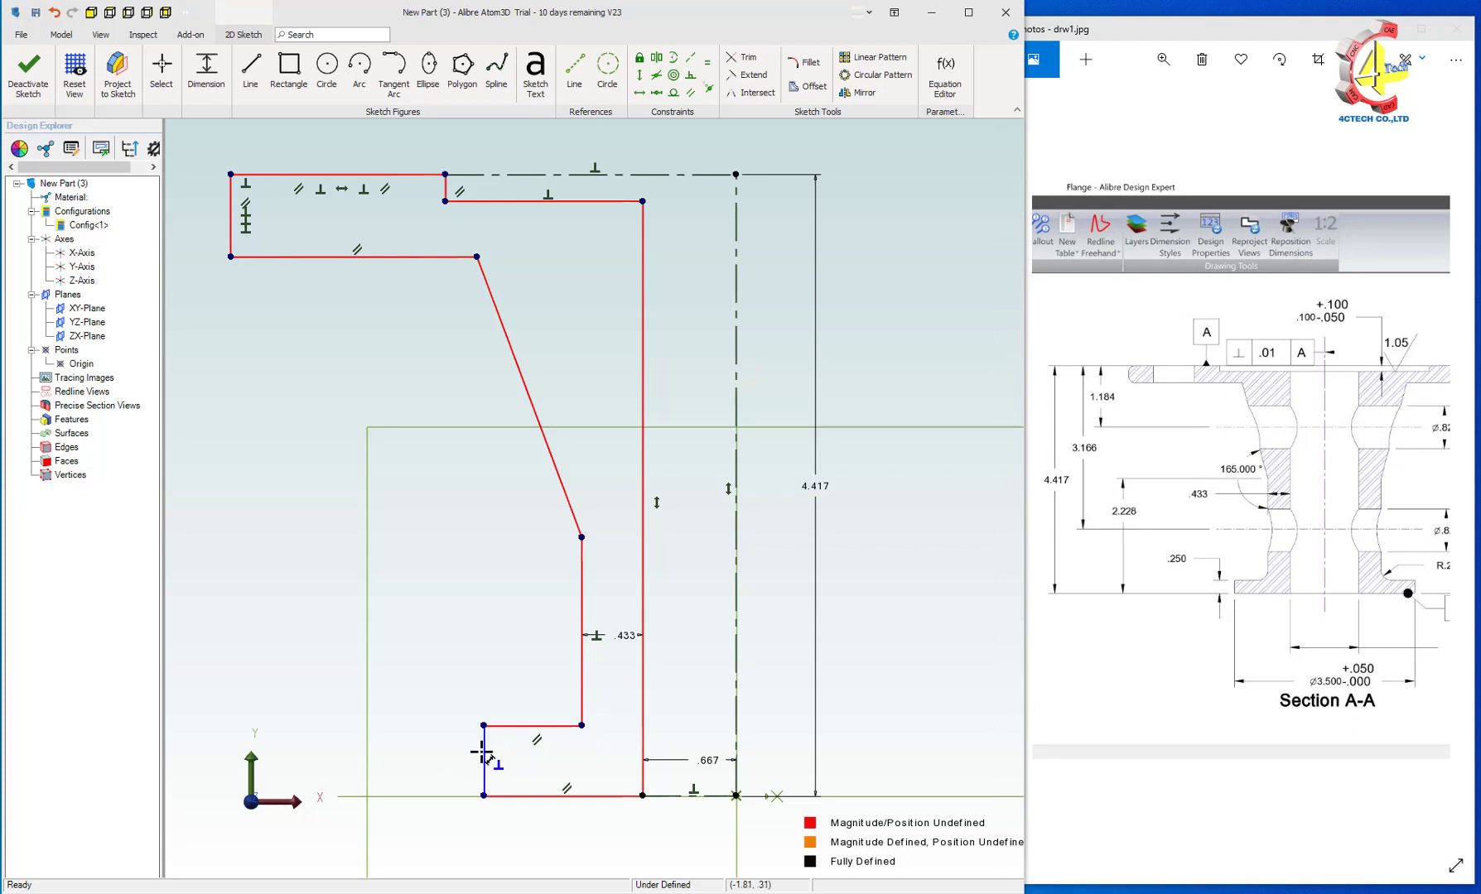
pyautogui.click(485, 759)
pyautogui.click(466, 762)
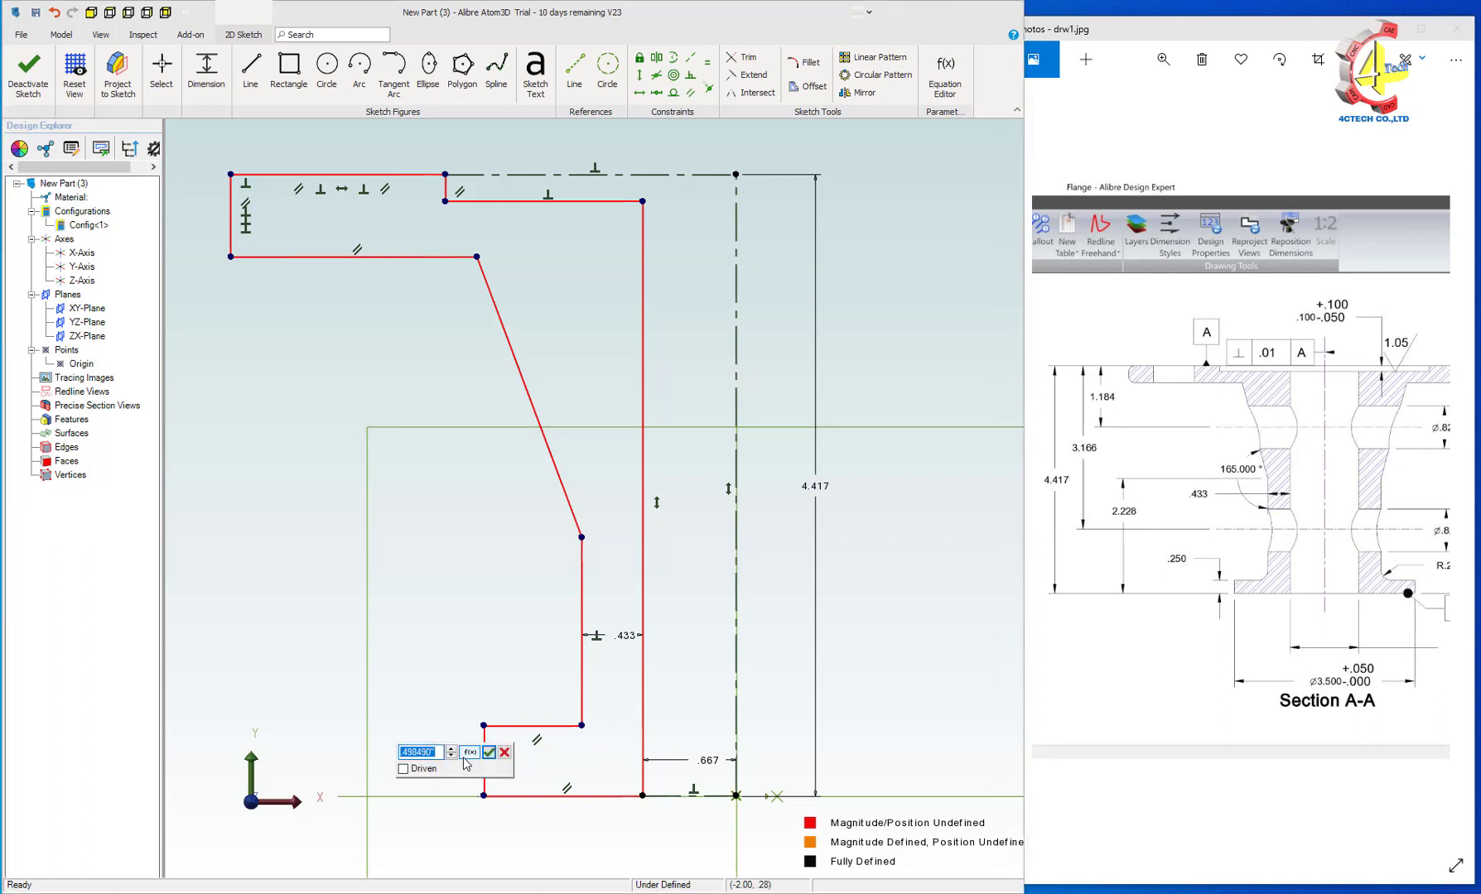
pyautogui.write('.250')
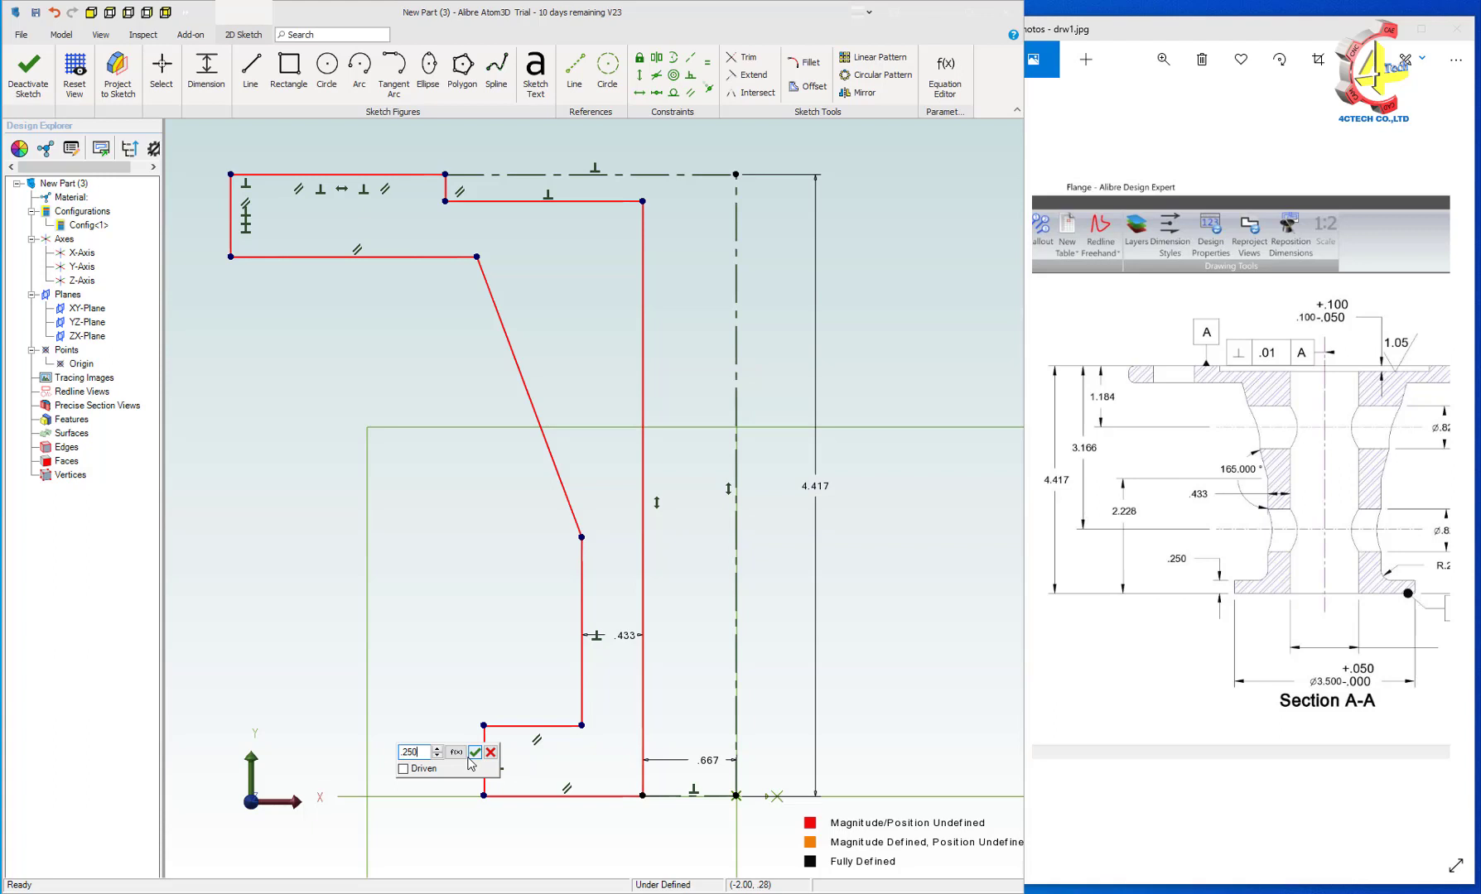
pyautogui.click(475, 752)
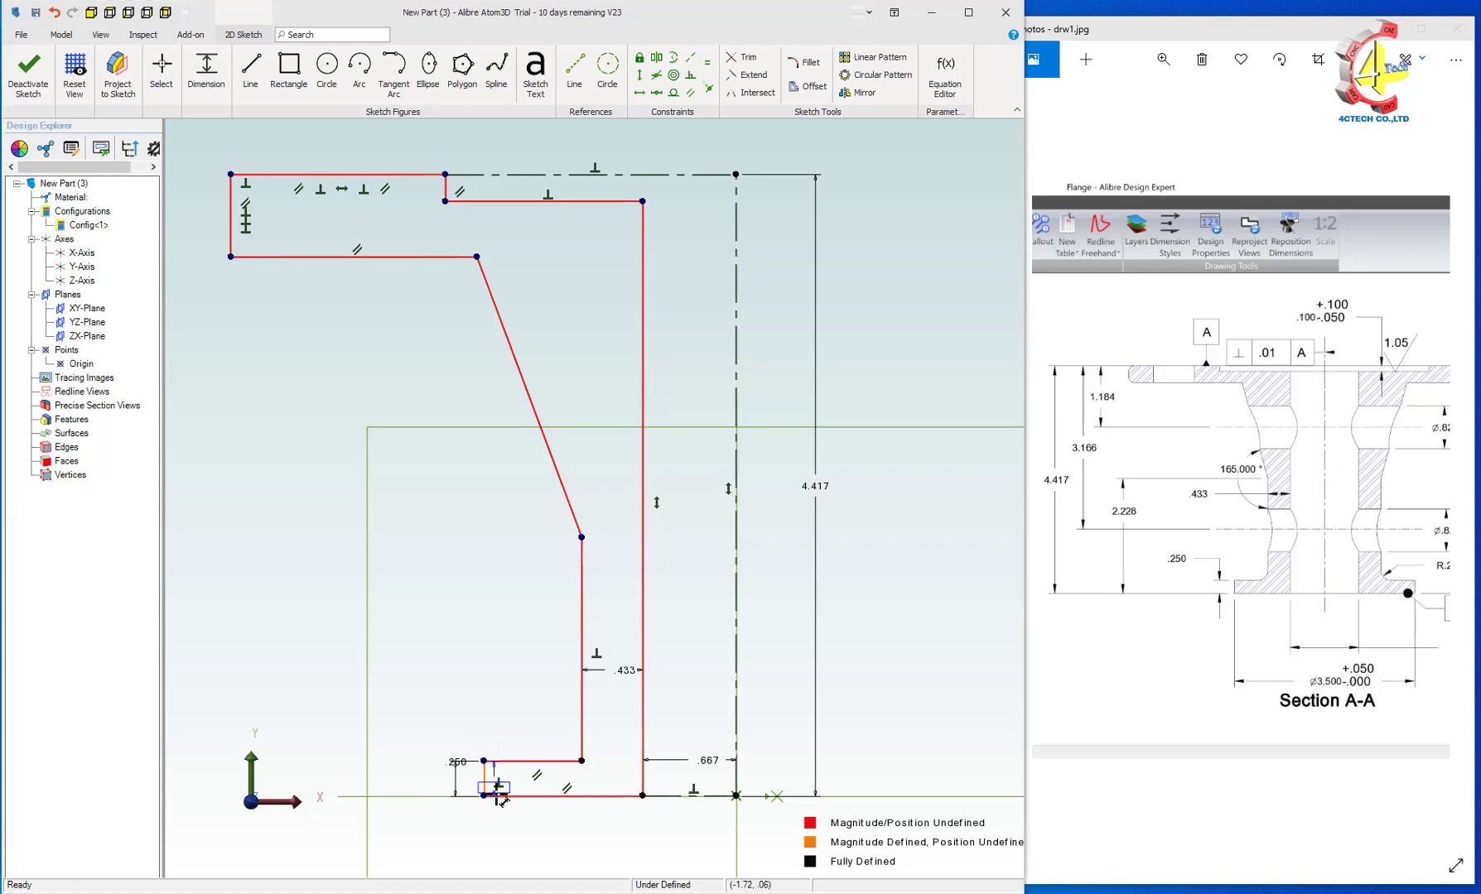
# Dimension the distance from the base's outer edge to the vertical axis as 3.5/2, giving 1.750 in
pyautogui.click(499, 796)
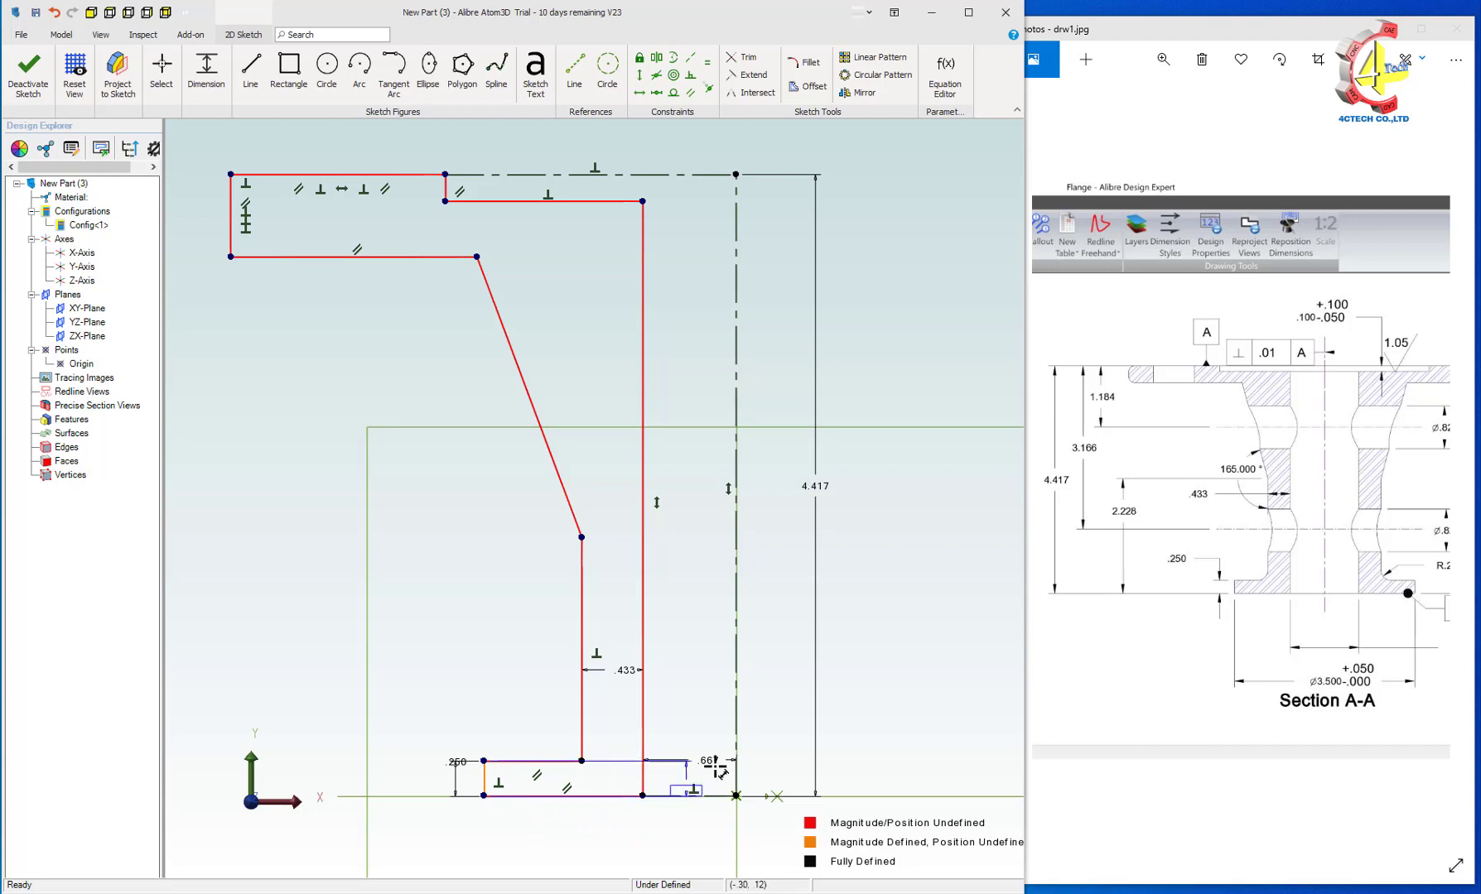
pyautogui.click(739, 731)
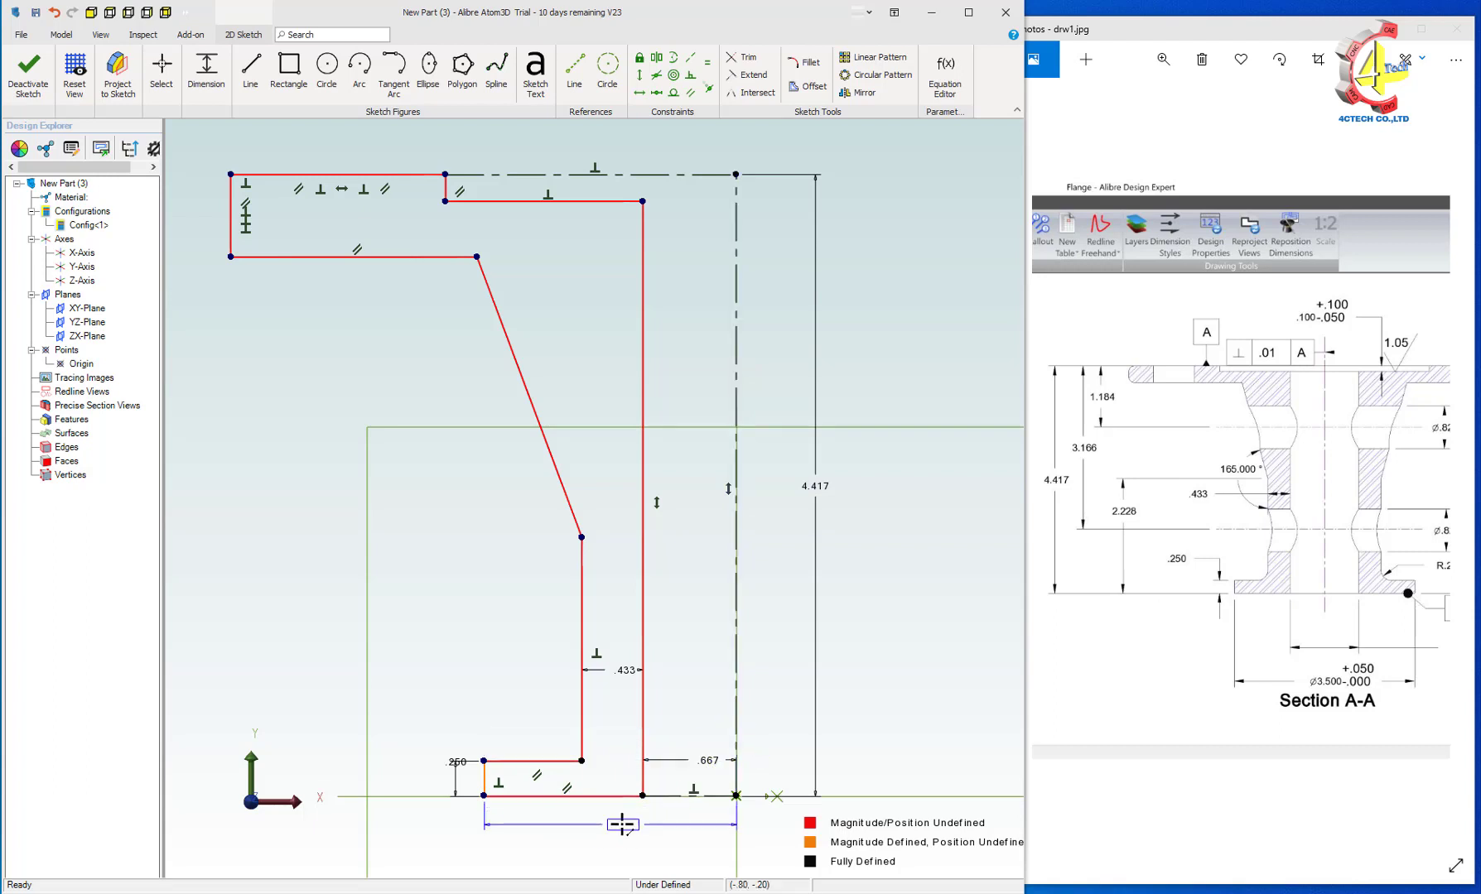
pyautogui.click(661, 838)
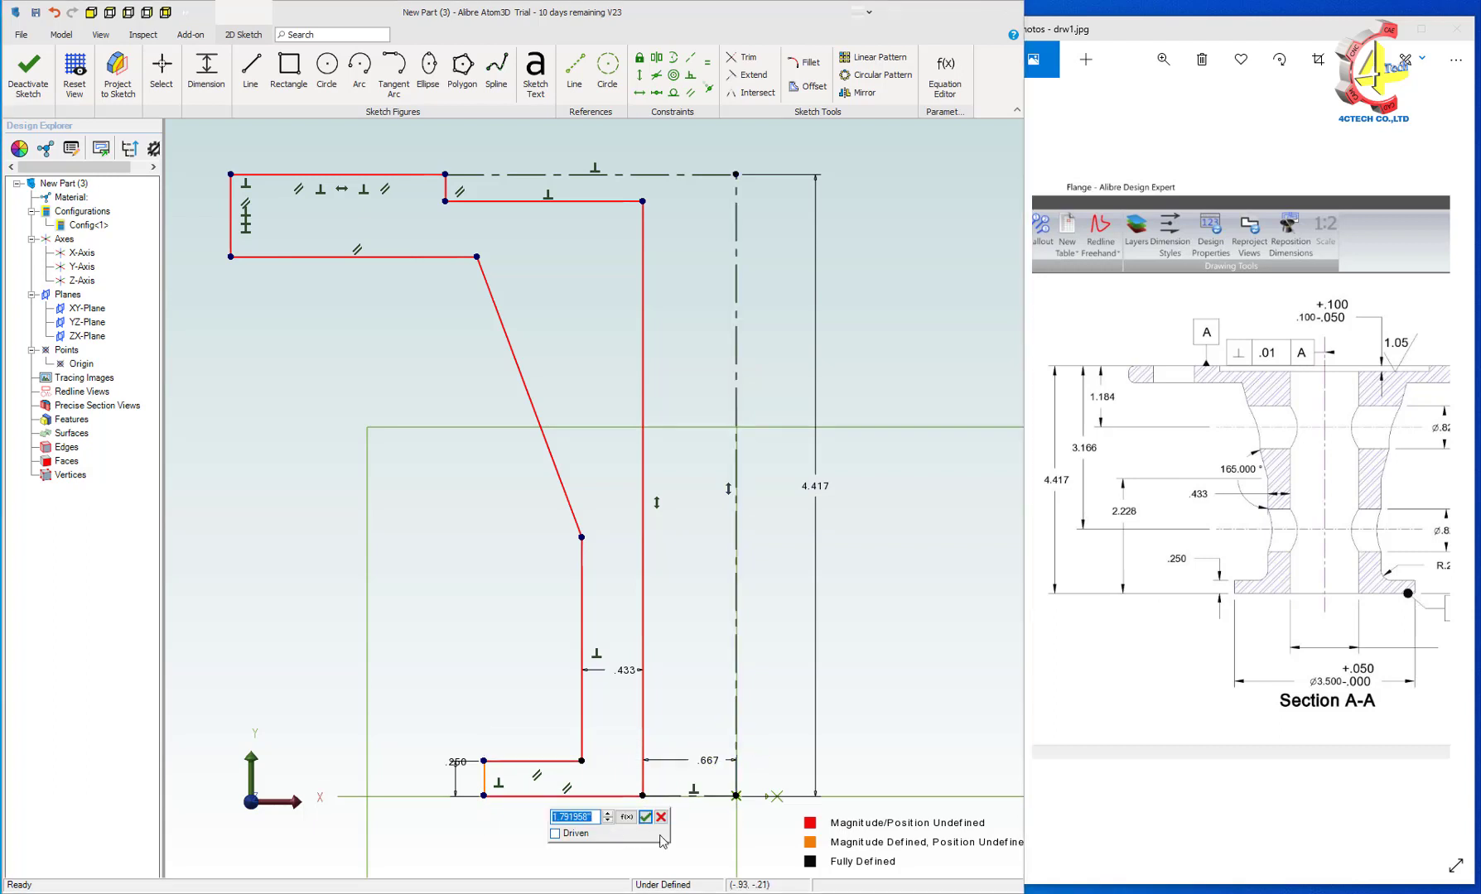
pyautogui.write('35')
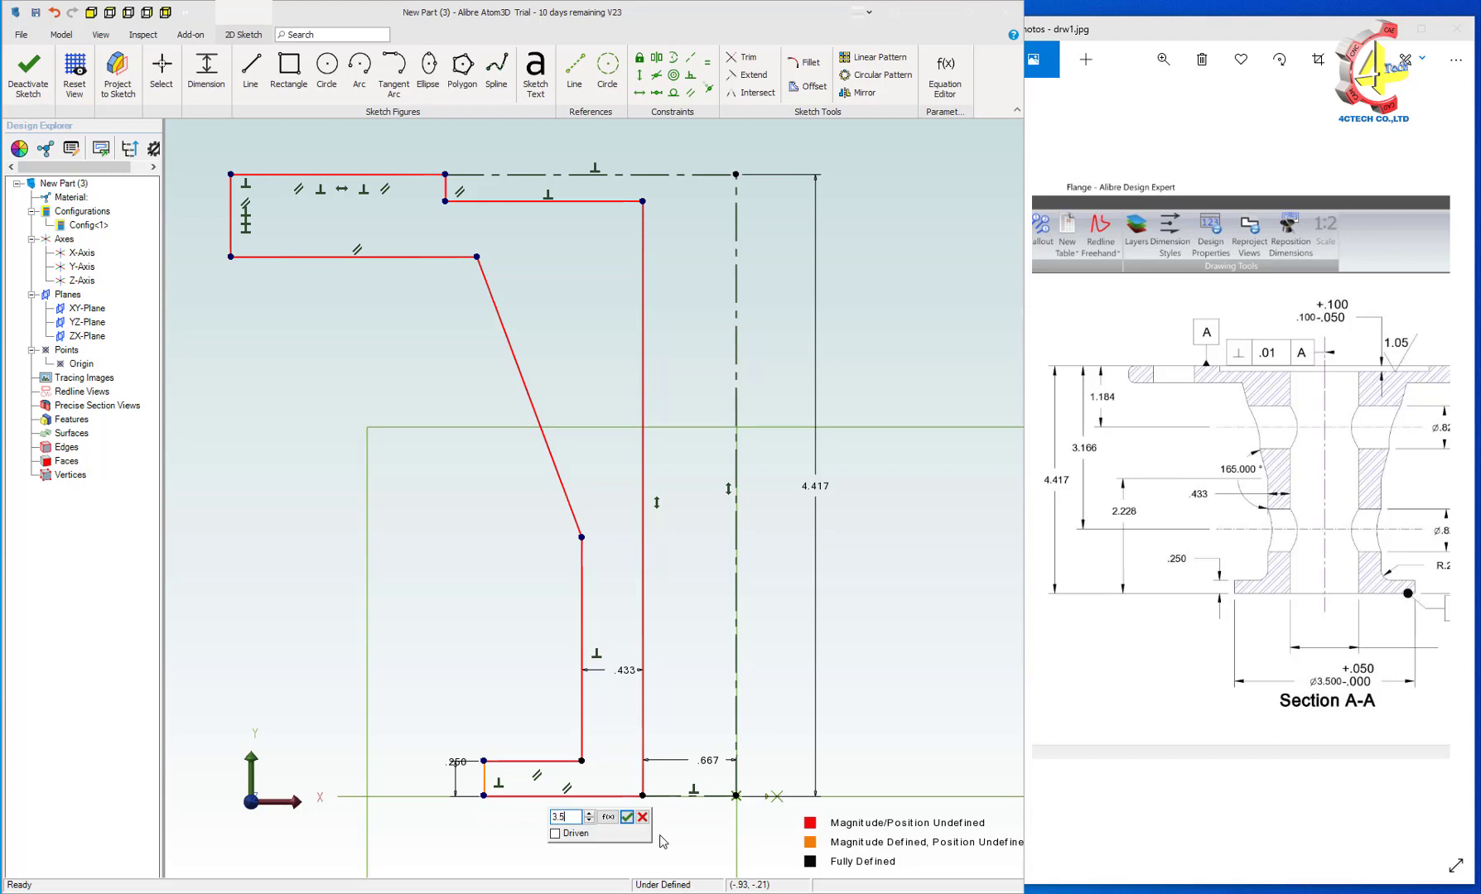
pyautogui.write('/2')
pyautogui.press('Return')
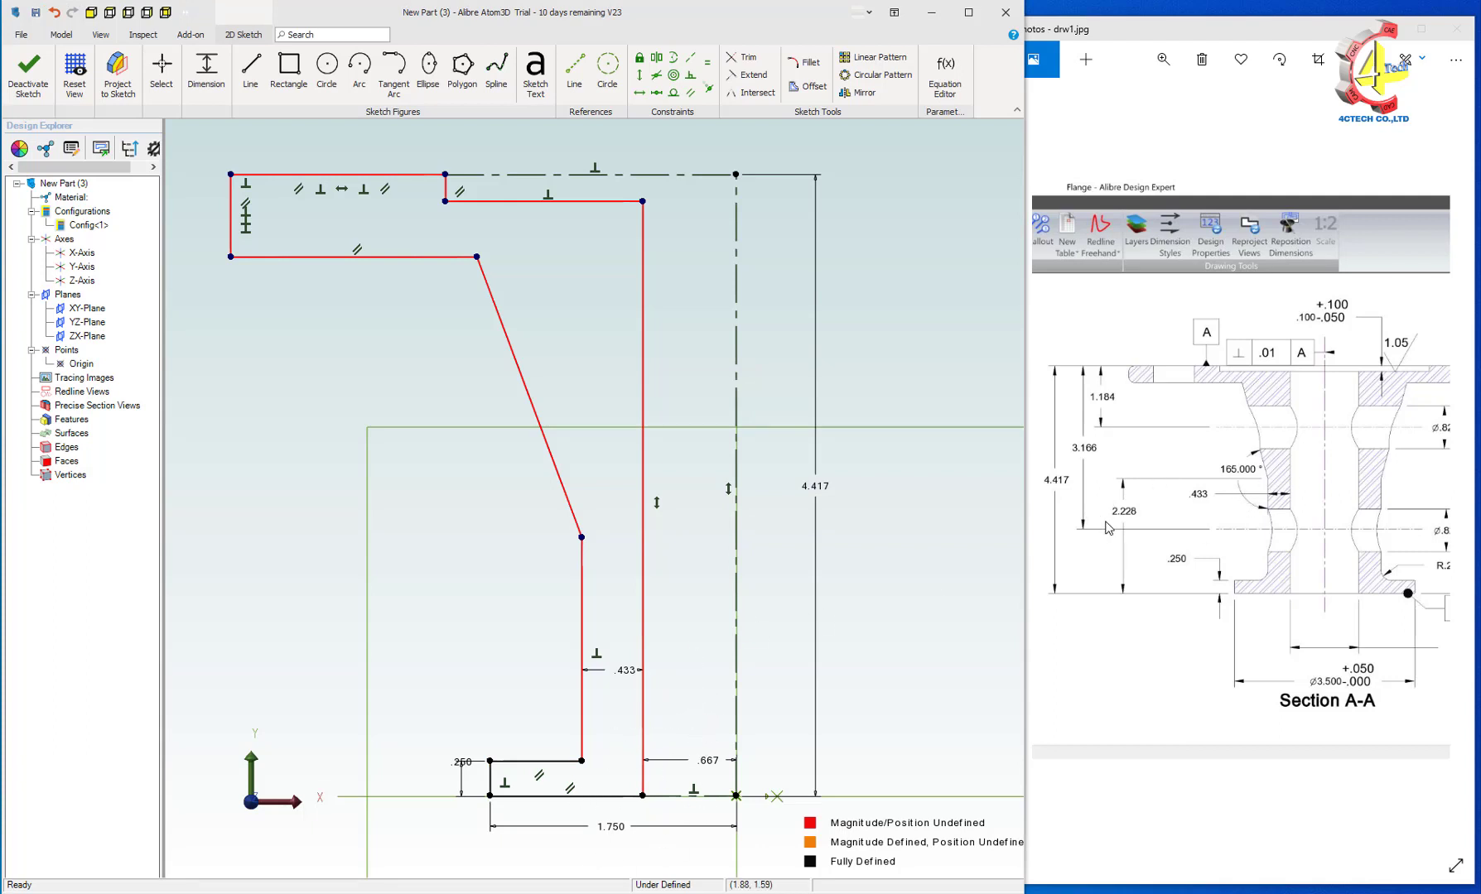
# Dimension the height from the base line to the neck's upper endpoint as 2.228 in
pyautogui.click(581, 538)
pyautogui.click(571, 797)
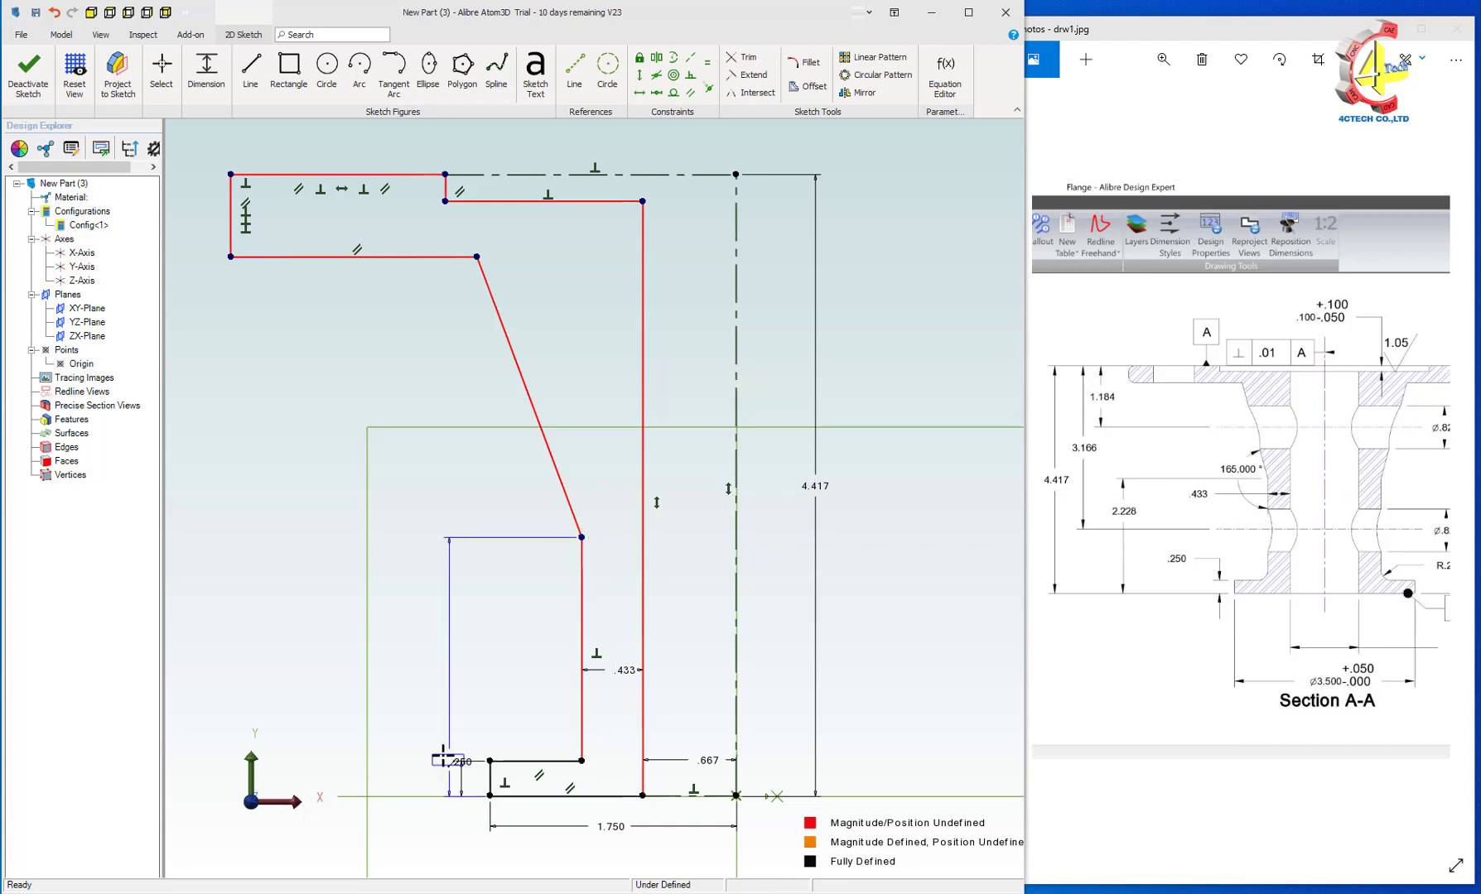
pyautogui.click(439, 690)
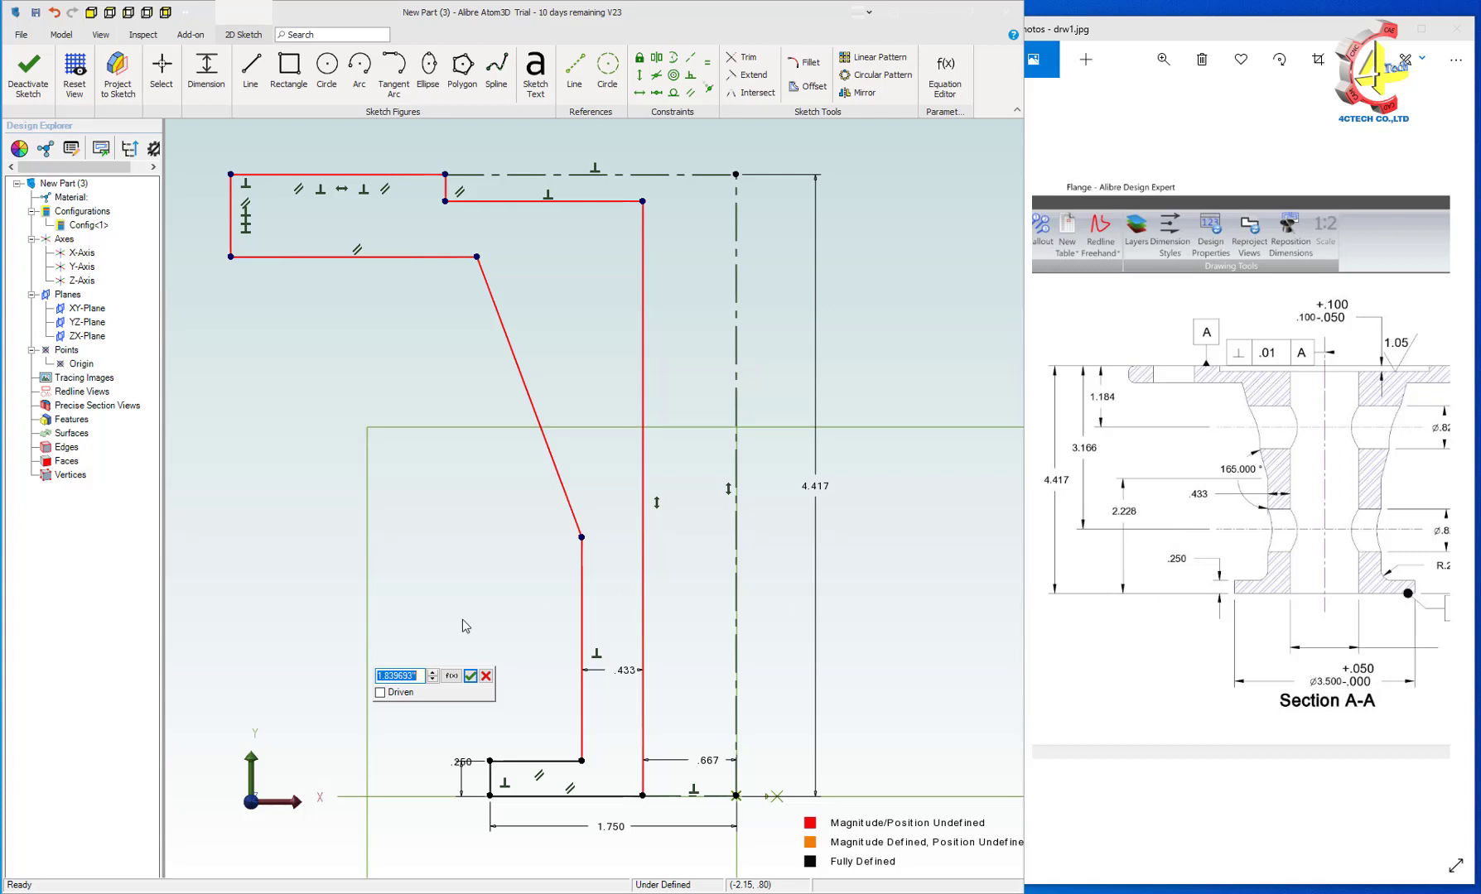
pyautogui.write('2.228')
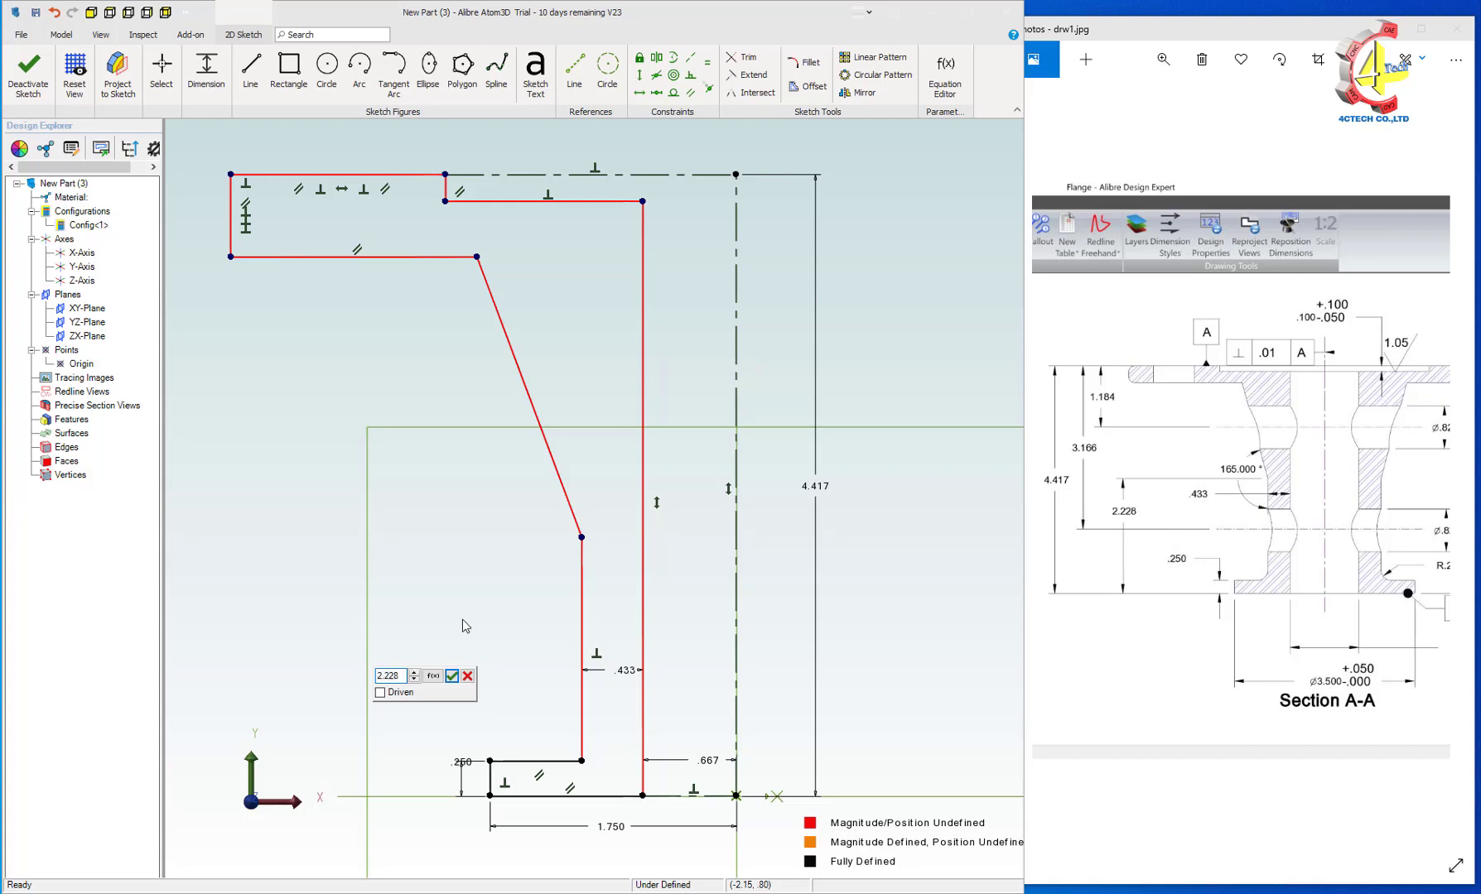
pyautogui.press('Return')
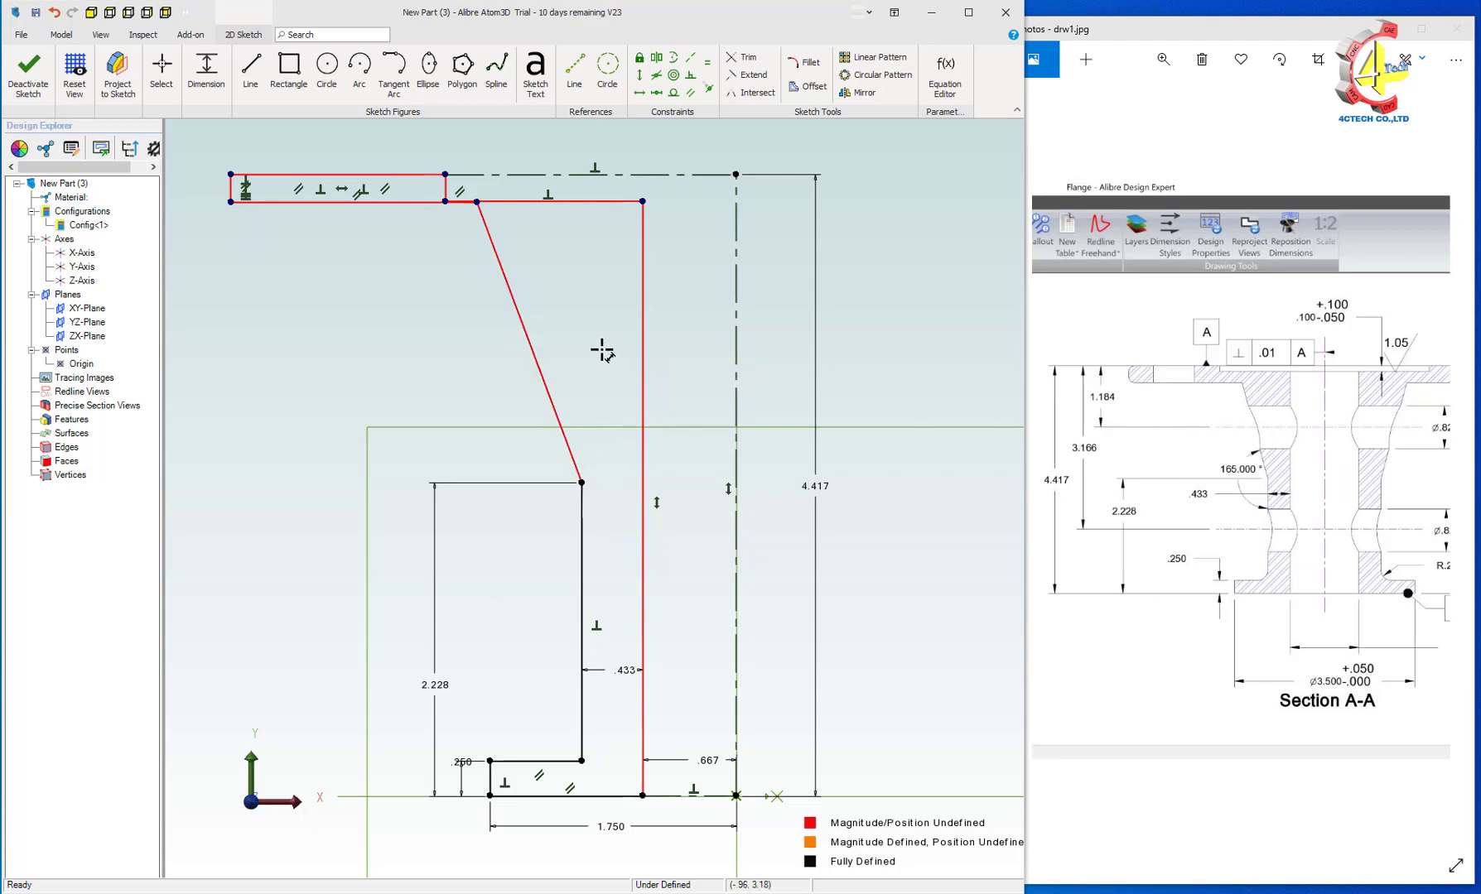
# Set the angle between the sloped line and the vertical neck to 165 degrees, and move the upper flange's underside down below the recess
pyautogui.click(531, 346)
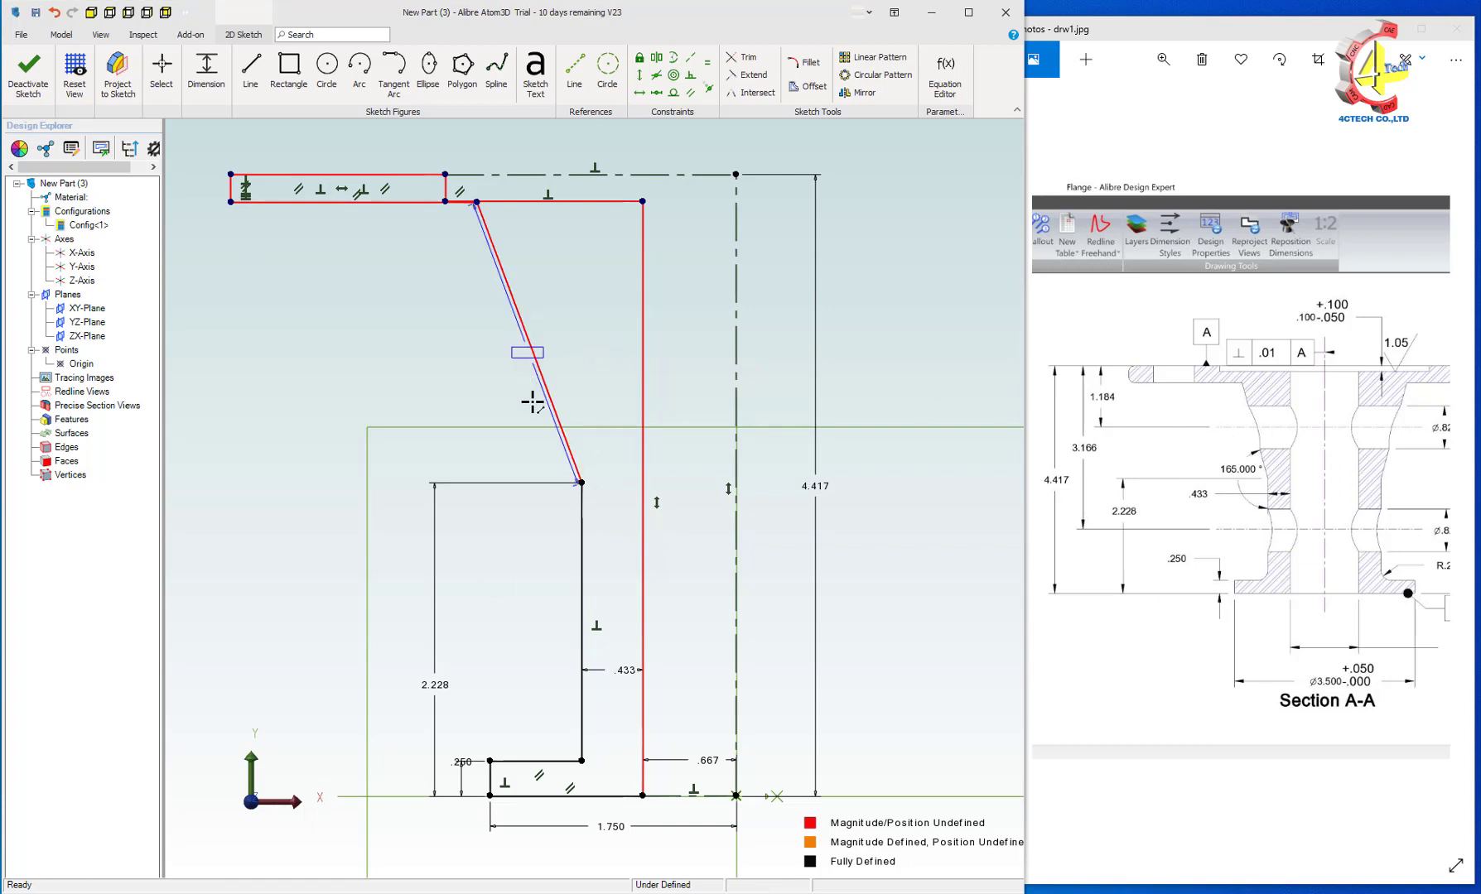
pyautogui.click(582, 531)
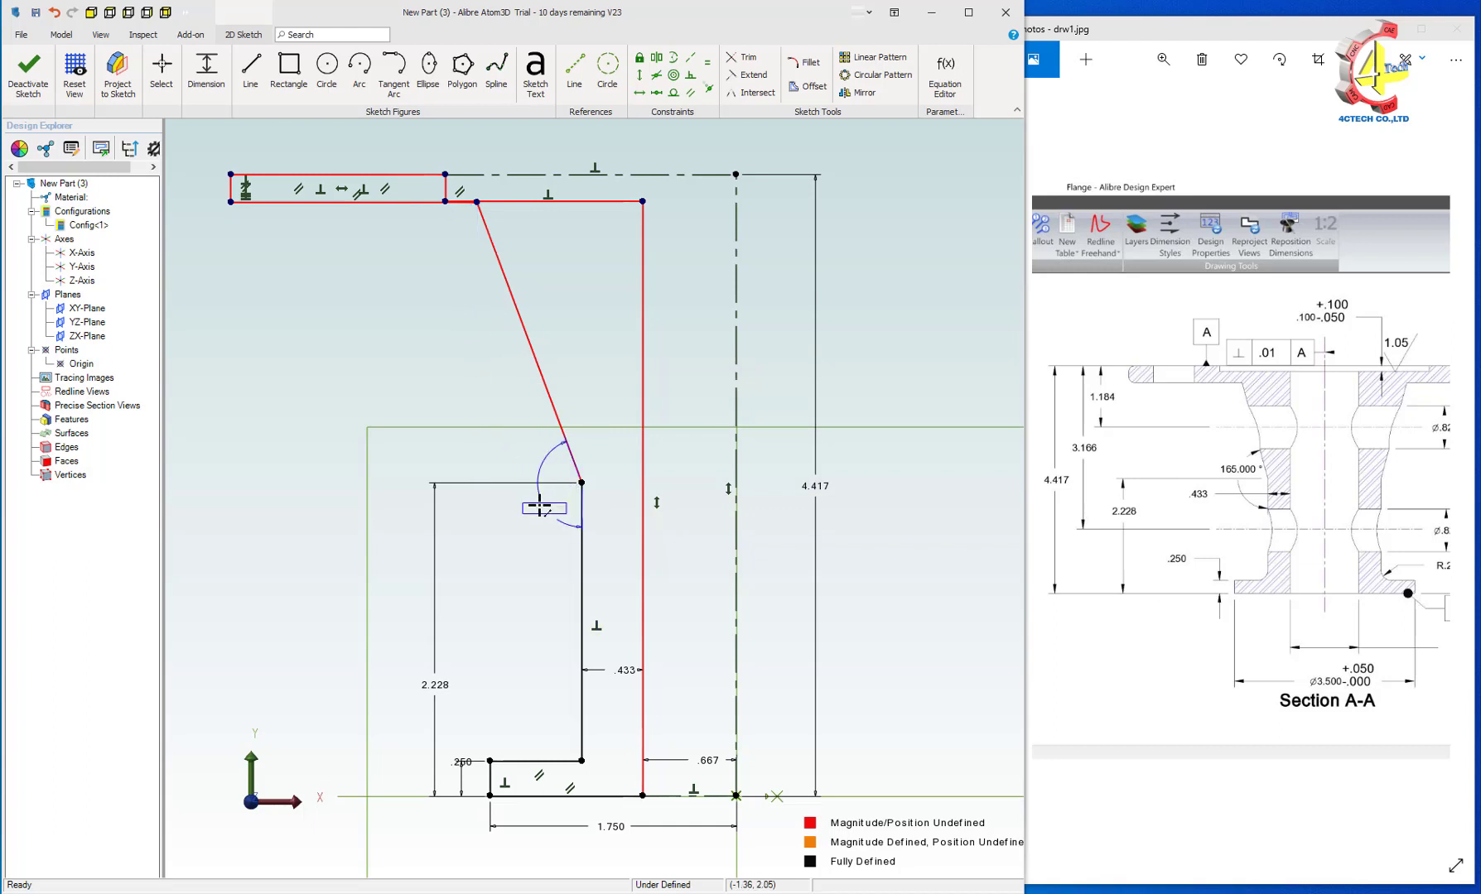
pyautogui.click(547, 512)
pyautogui.write('165')
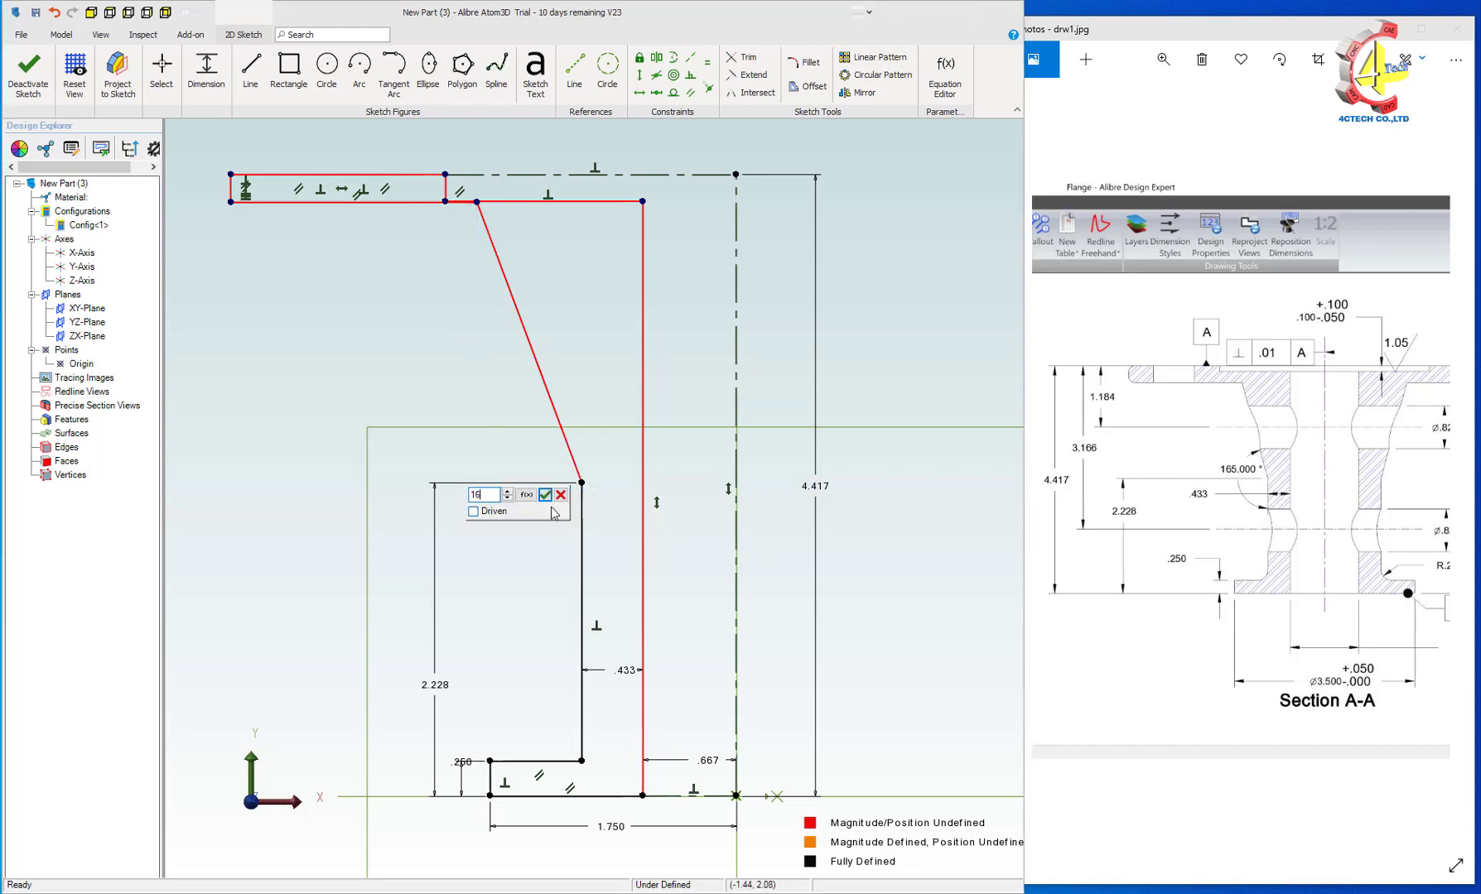
pyautogui.press('Return')
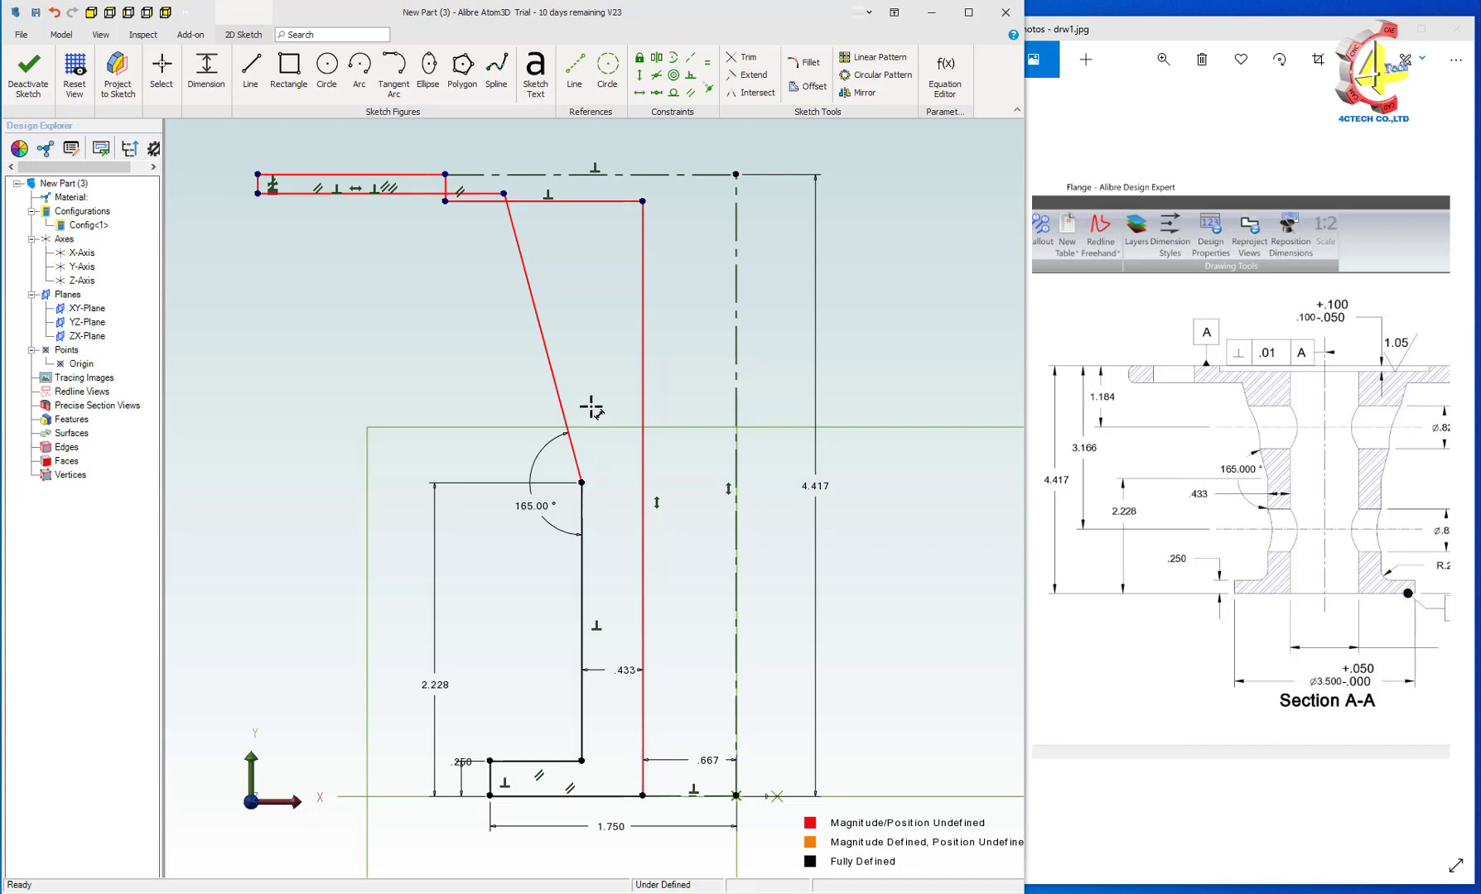
pyautogui.press('Escape')
pyautogui.moveTo(513, 206)
pyautogui.mouseDown()
pyautogui.moveTo(396, 244)
pyautogui.moveTo(371, 281)
pyautogui.moveTo(399, 311)
pyautogui.mouseUp()
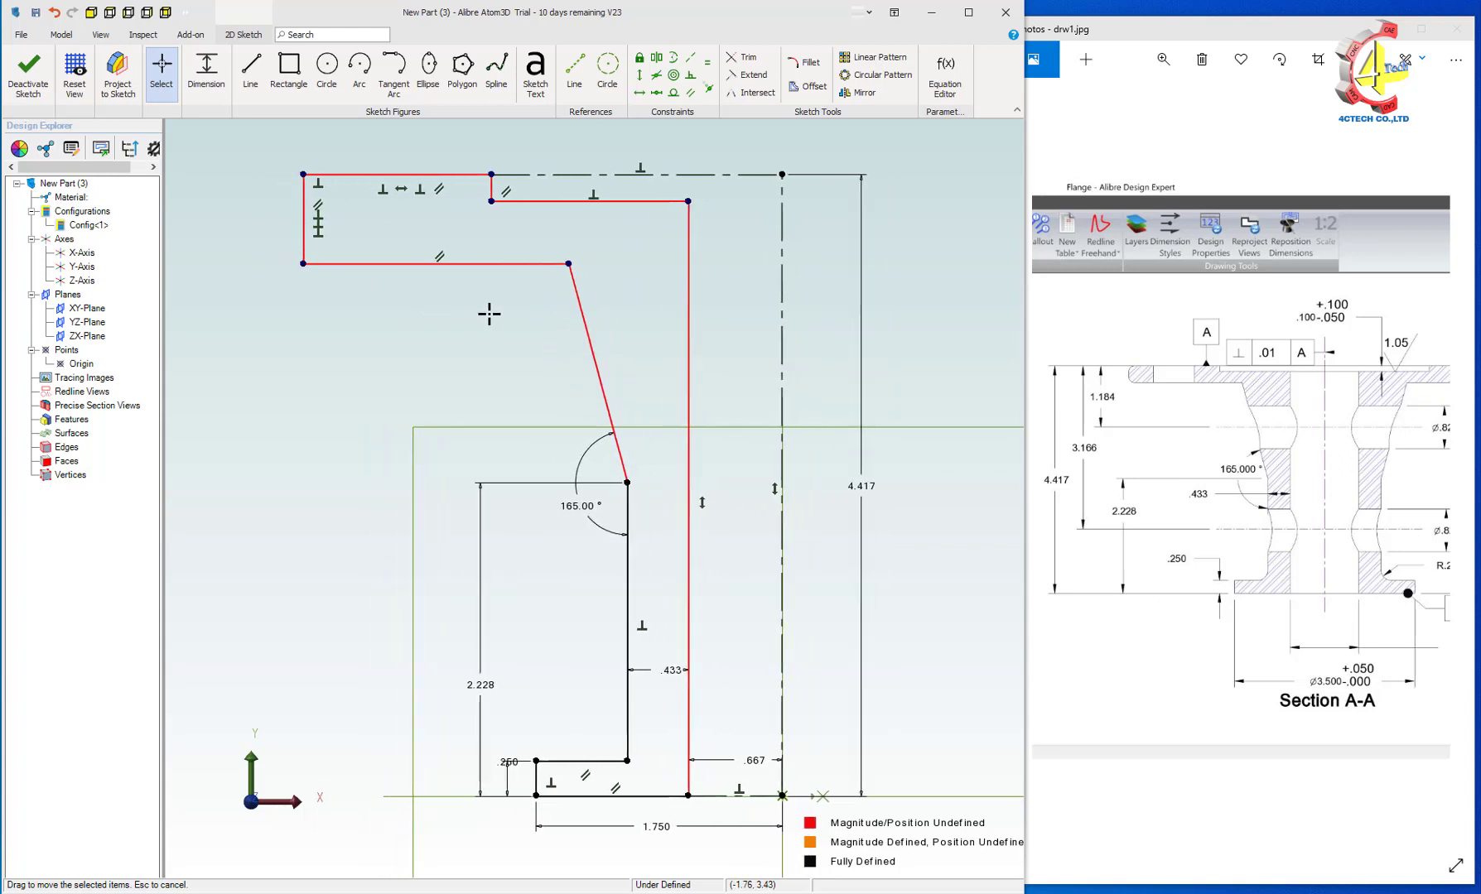
# Examine the upper flange dimensions in Section A-A of the reference drawing drw1.jpg in Photos
pyautogui.click(1101, 389)
pyautogui.scroll(4, 1159, 418)
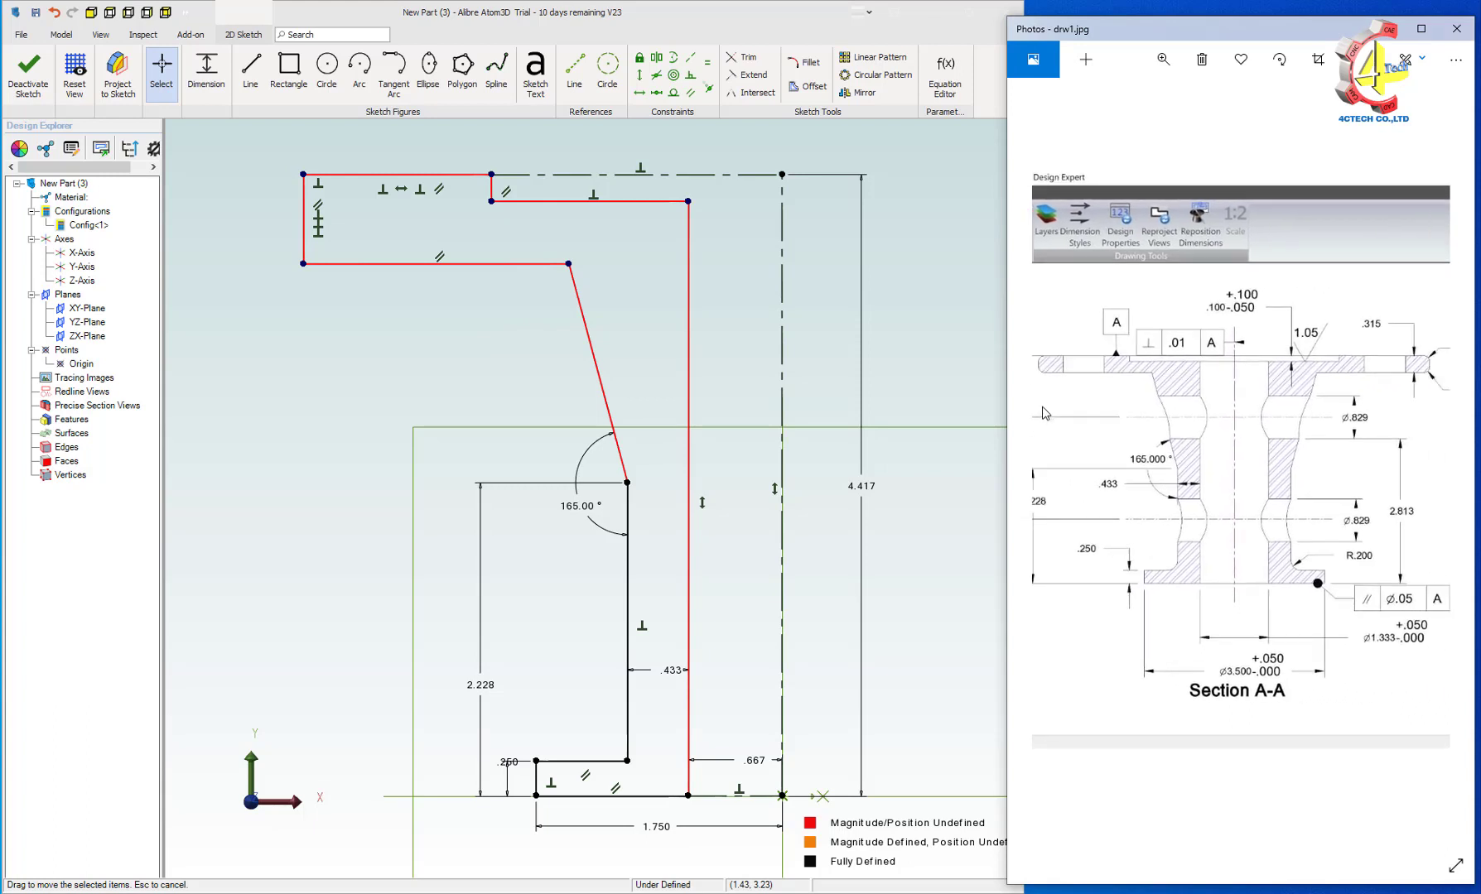
pyautogui.moveTo(1165, 424)
pyautogui.mouseDown()
pyautogui.moveTo(1215, 441)
pyautogui.moveTo(1203, 440)
pyautogui.mouseUp()
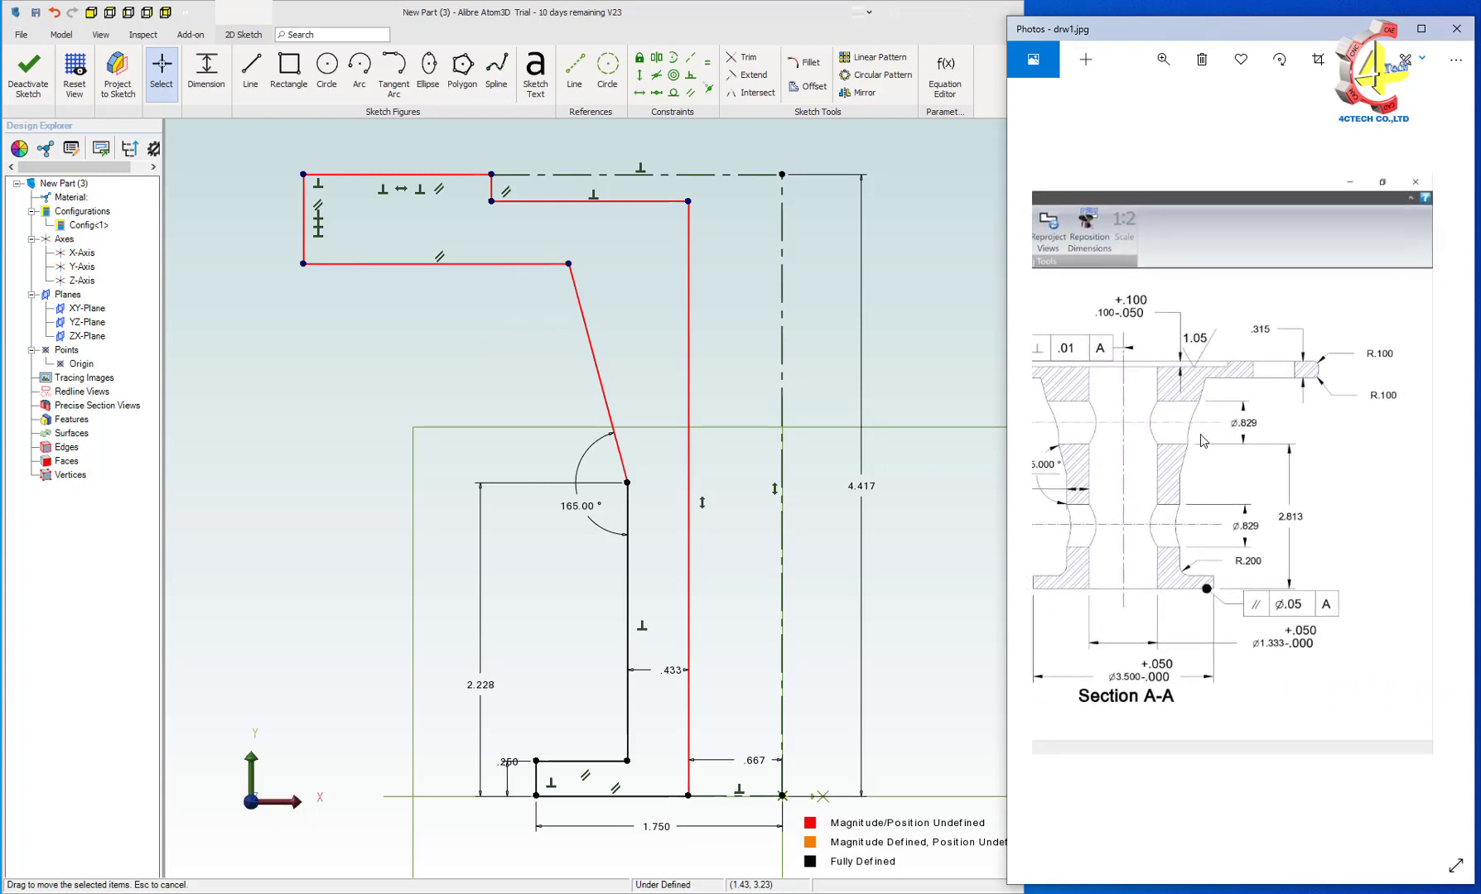
pyautogui.moveTo(1066, 413)
pyautogui.mouseDown()
pyautogui.moveTo(1285, 417)
pyautogui.moveTo(1251, 405)
pyautogui.moveTo(1298, 439)
pyautogui.mouseUp()
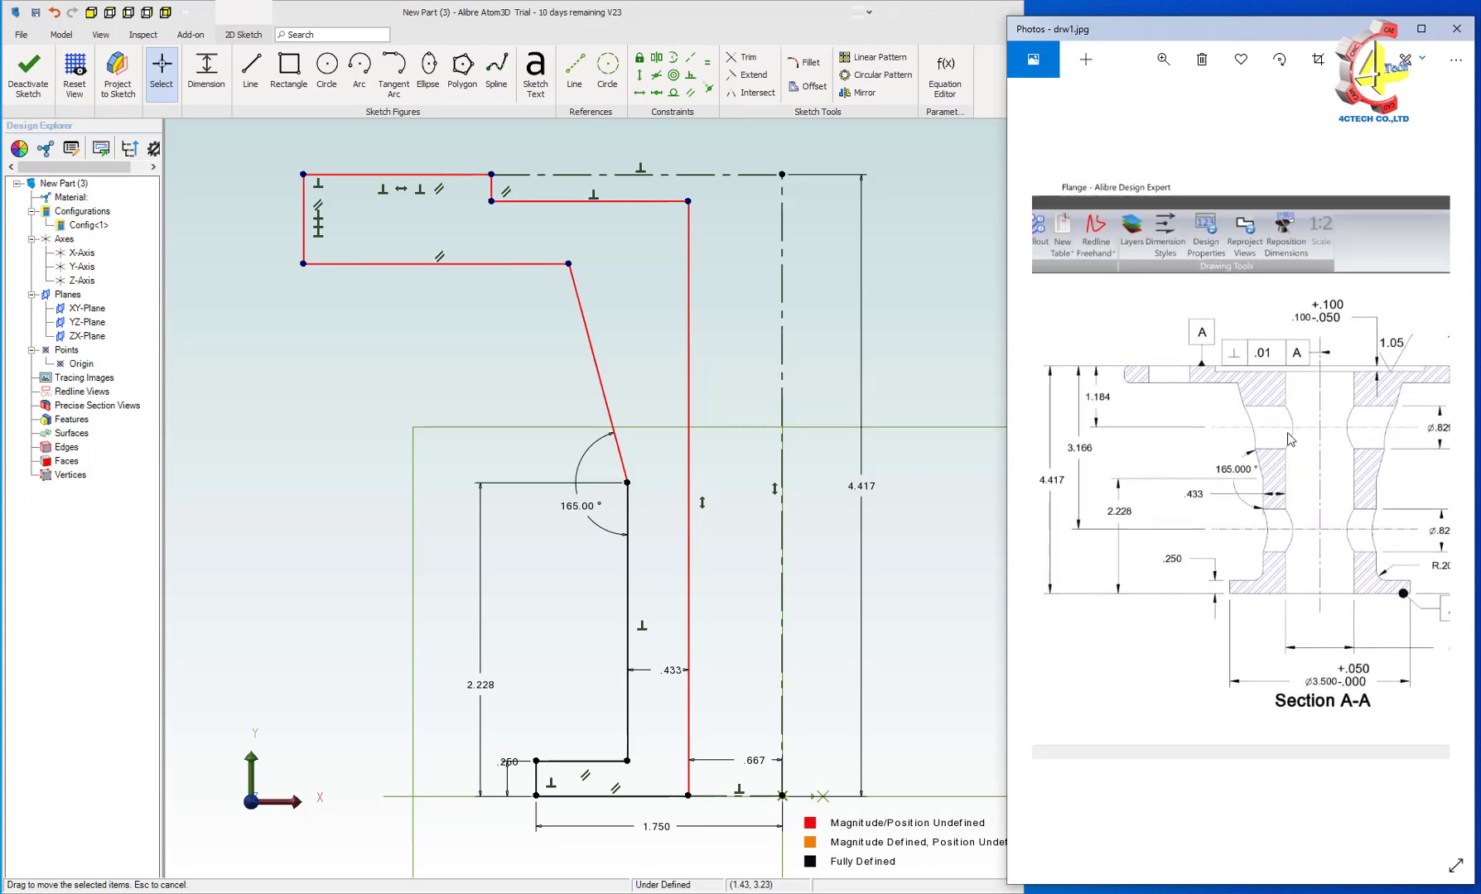
pyautogui.moveTo(1289, 439)
pyautogui.mouseDown()
pyautogui.moveTo(1076, 445)
pyautogui.moveTo(1240, 418)
pyautogui.moveTo(1123, 411)
pyautogui.mouseUp()
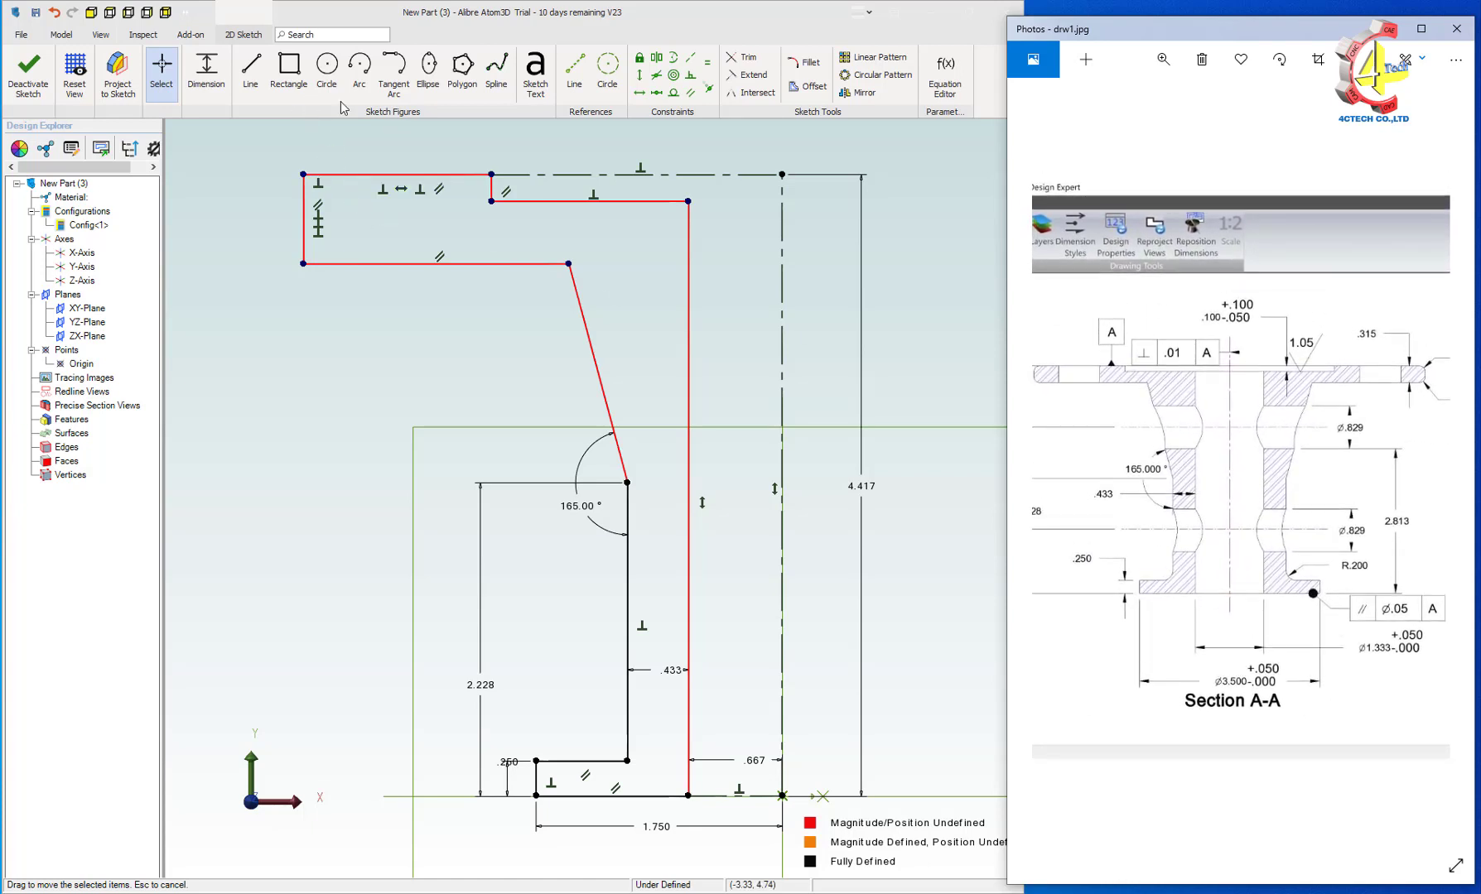
# Dimension the upper flange's outer vertical edge as .315 in
pyautogui.click(304, 201)
pyautogui.click(251, 124)
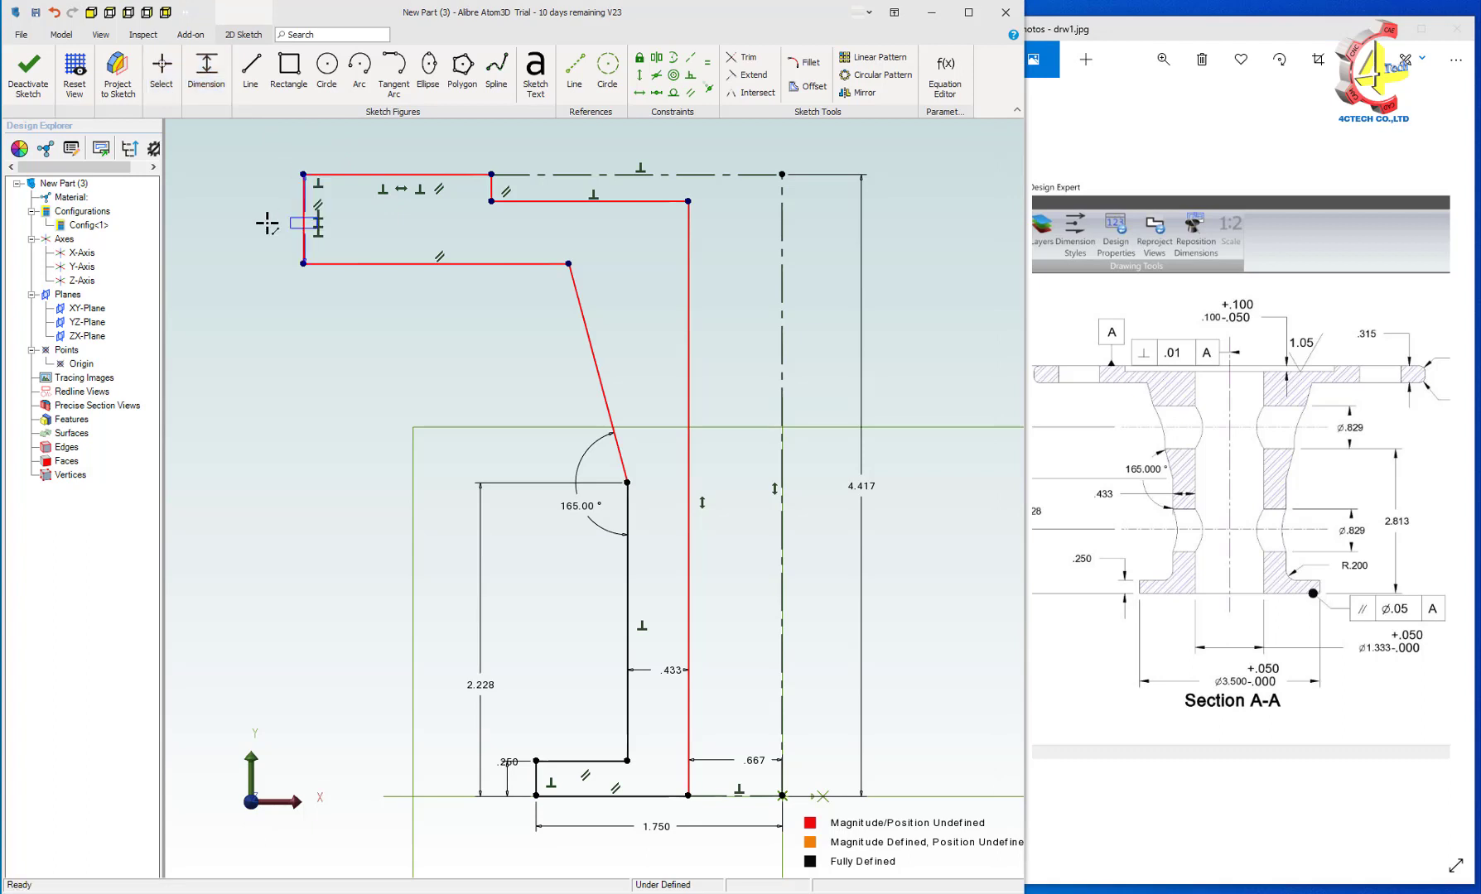
pyautogui.click(331, 217)
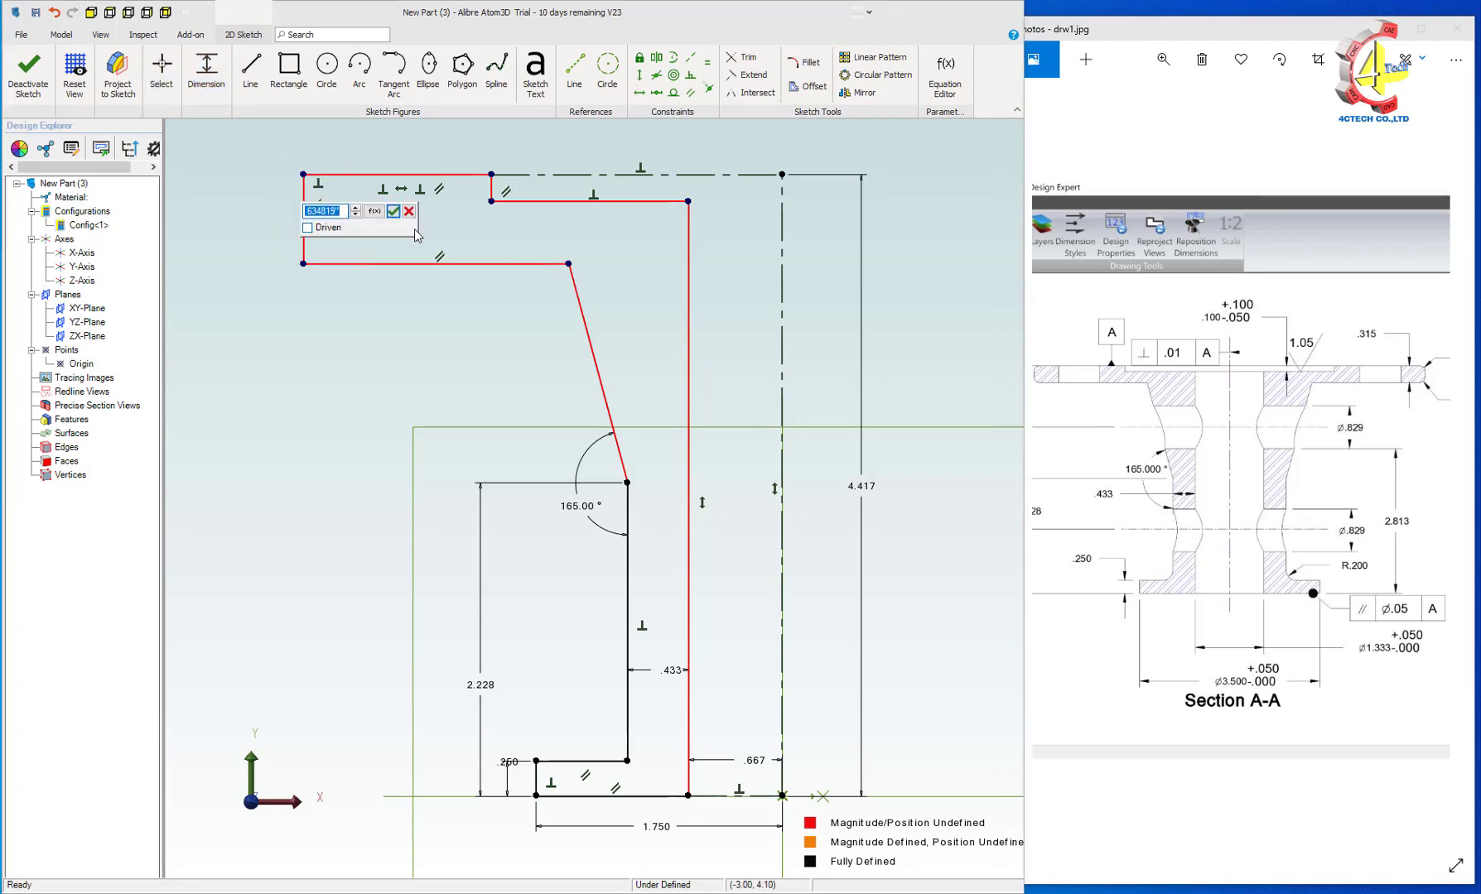
pyautogui.write('.315')
pyautogui.press('Return')
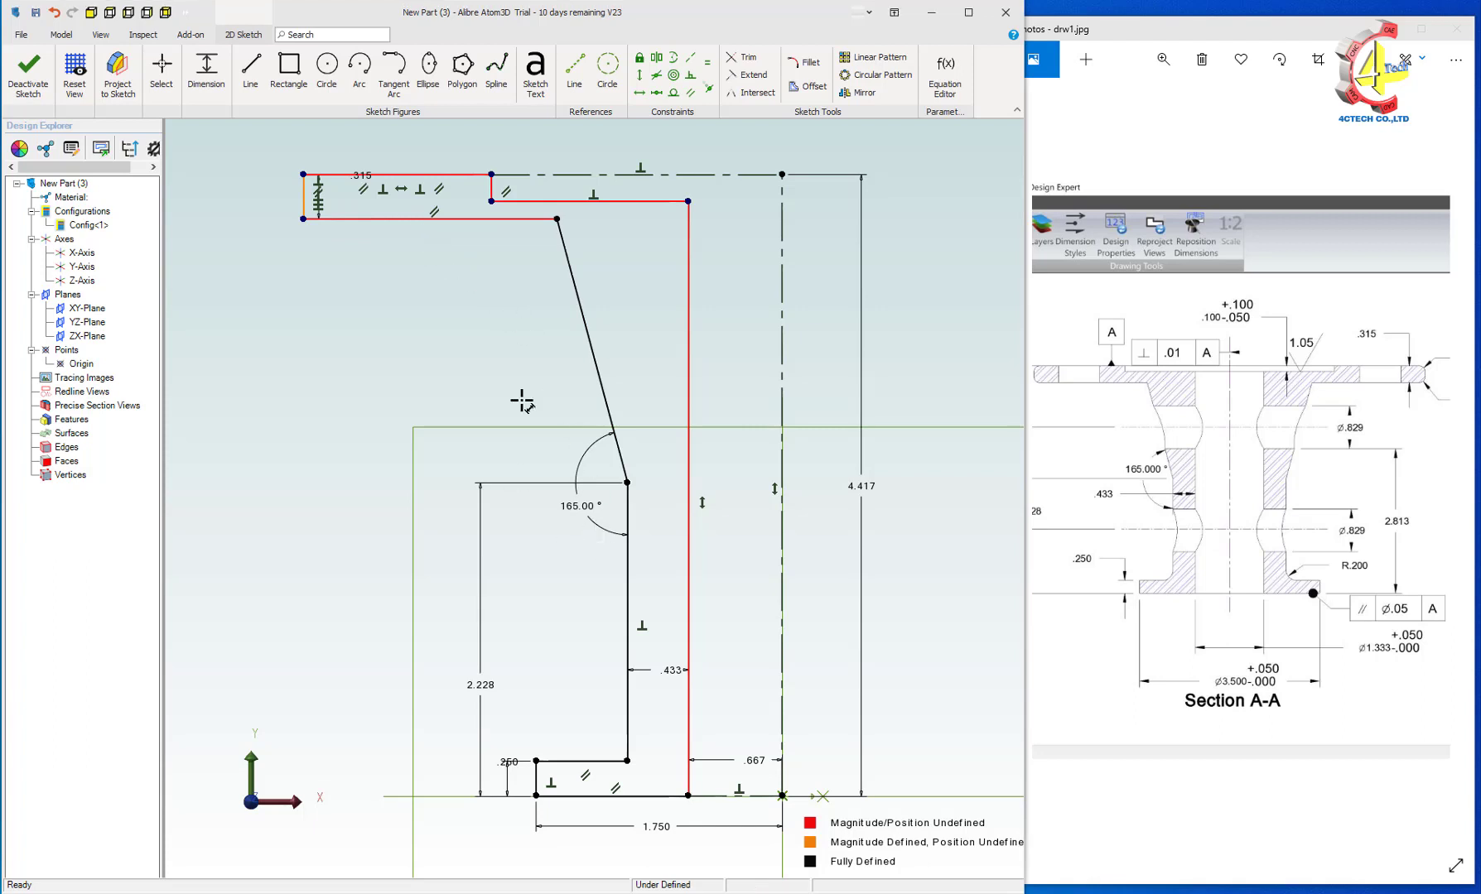
pyautogui.click(396, 175)
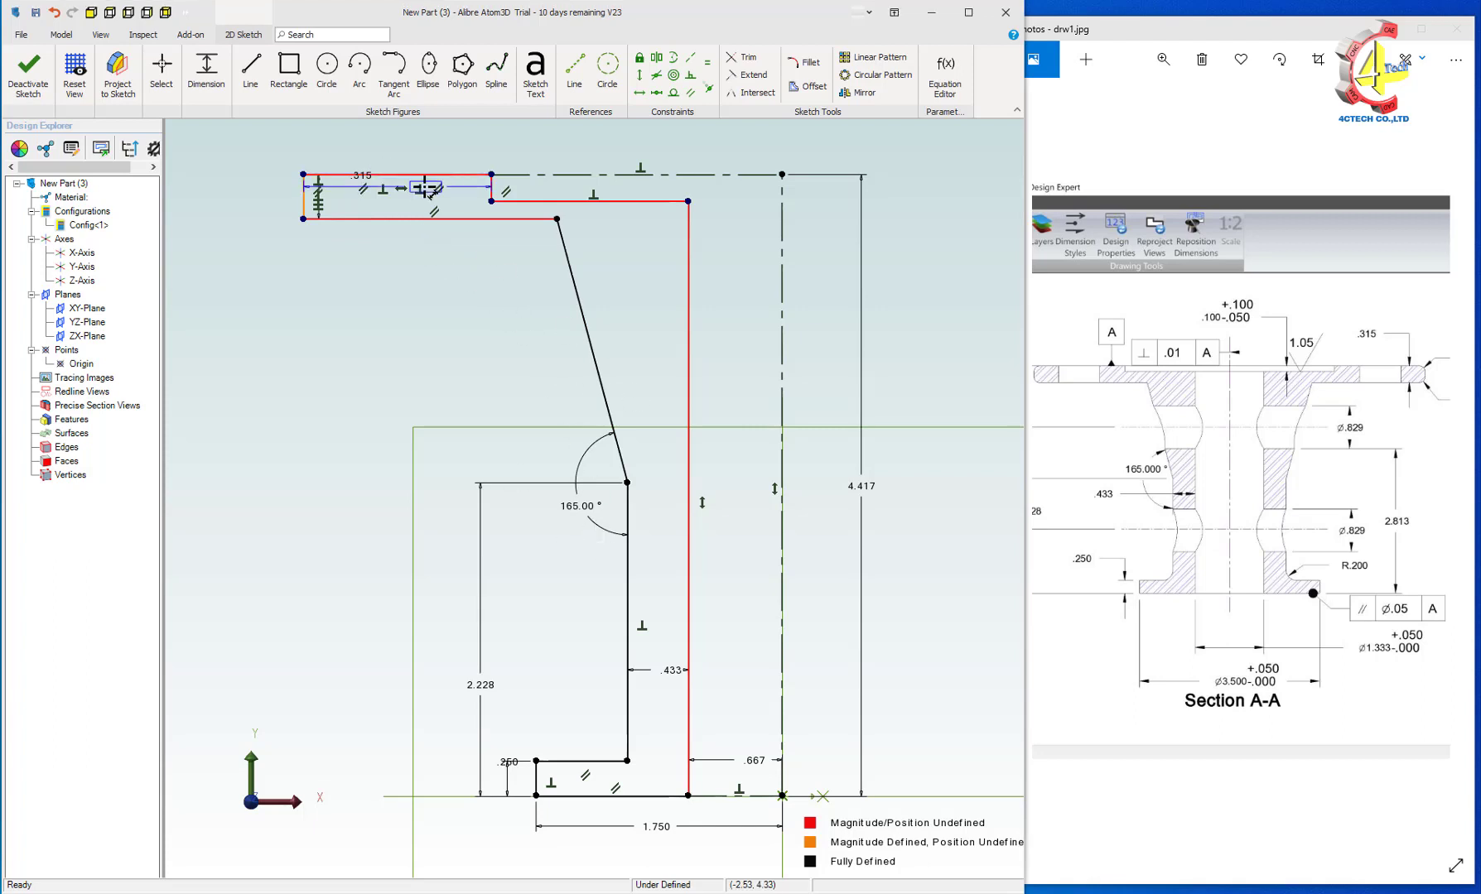
pyautogui.press('Escape')
pyautogui.press('Escape')
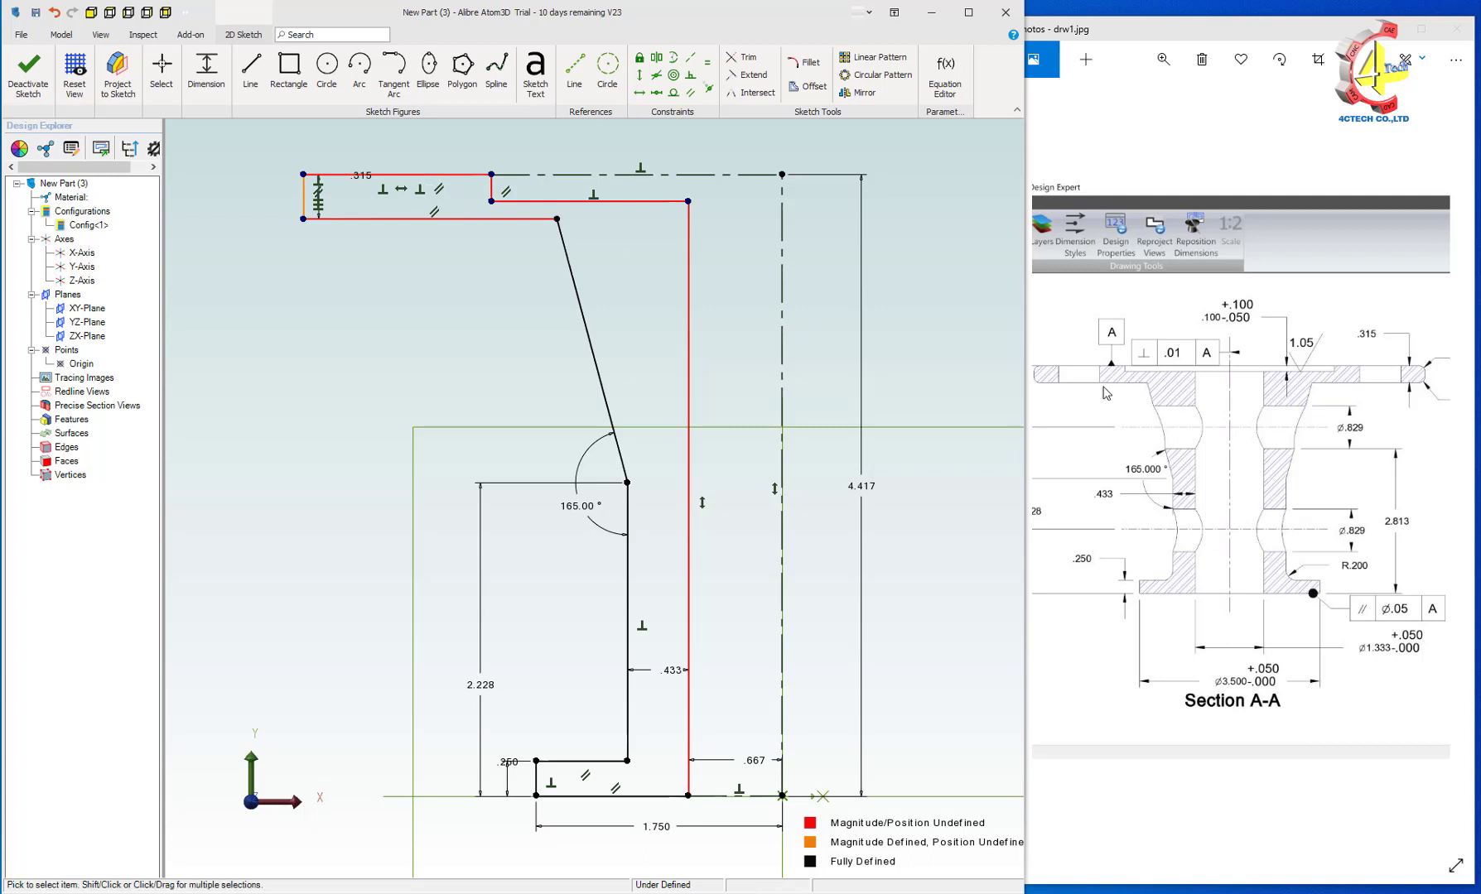
# Dimension the horizontal distance from the upper flange's outer edge to the vertical axis as 3.3 in
pyautogui.moveTo(1203, 422); pyautogui.dragTo(1269, 428)
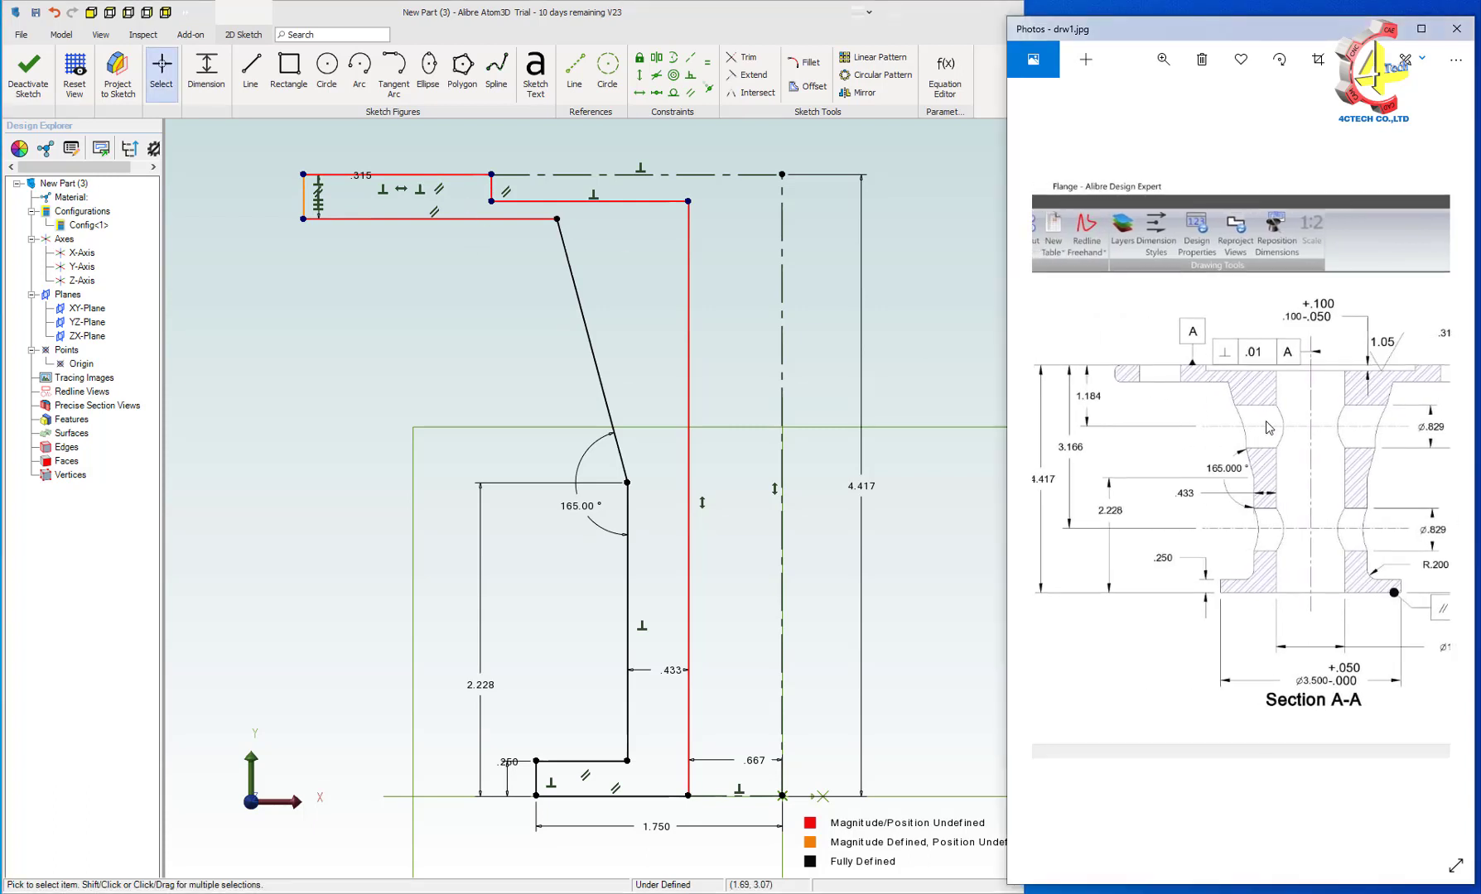
pyautogui.click(574, 277)
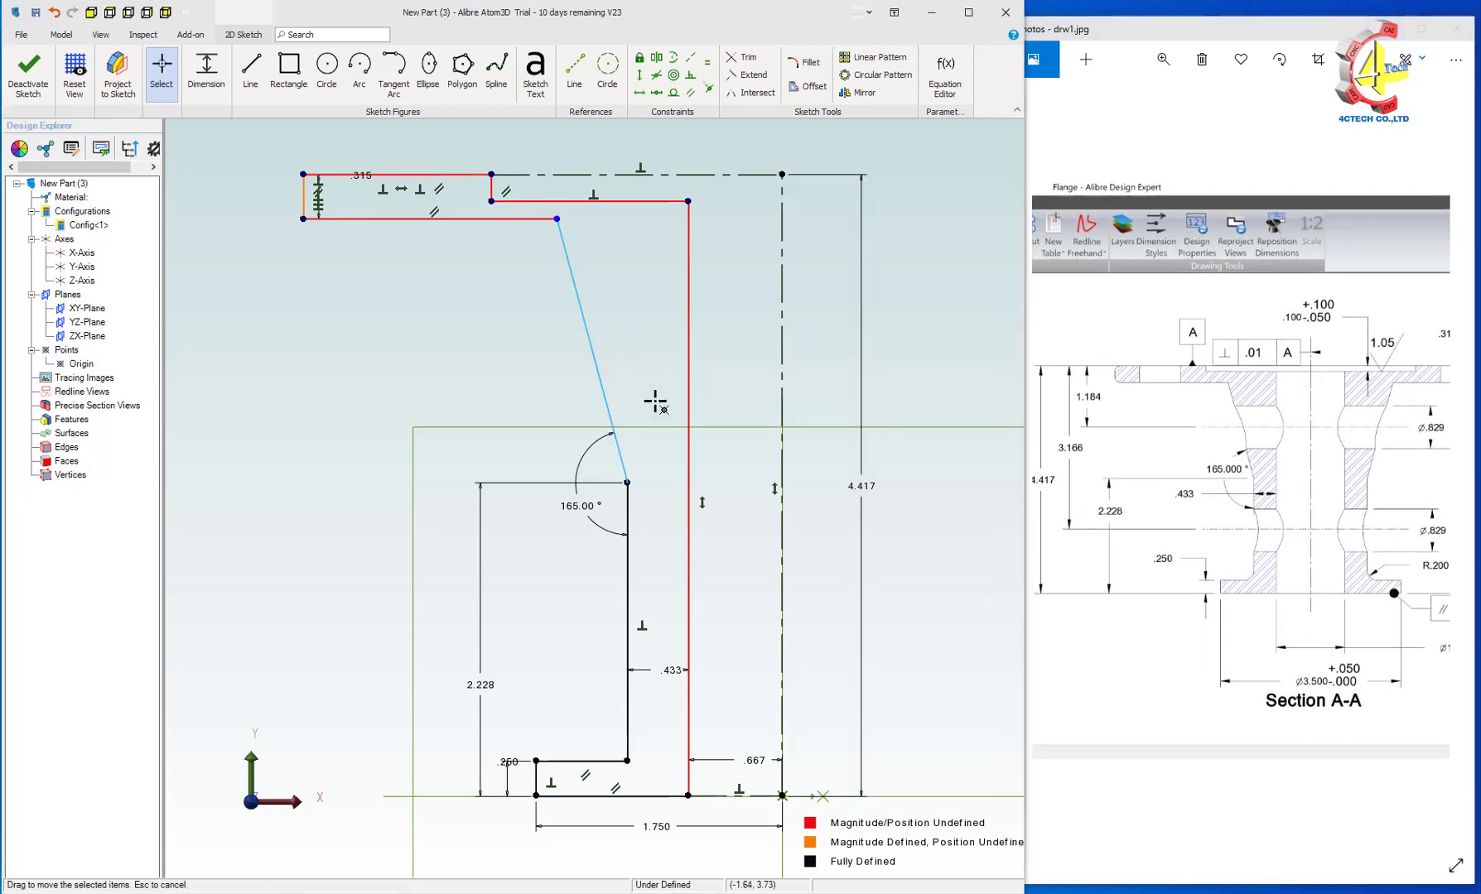
pyautogui.click(673, 480)
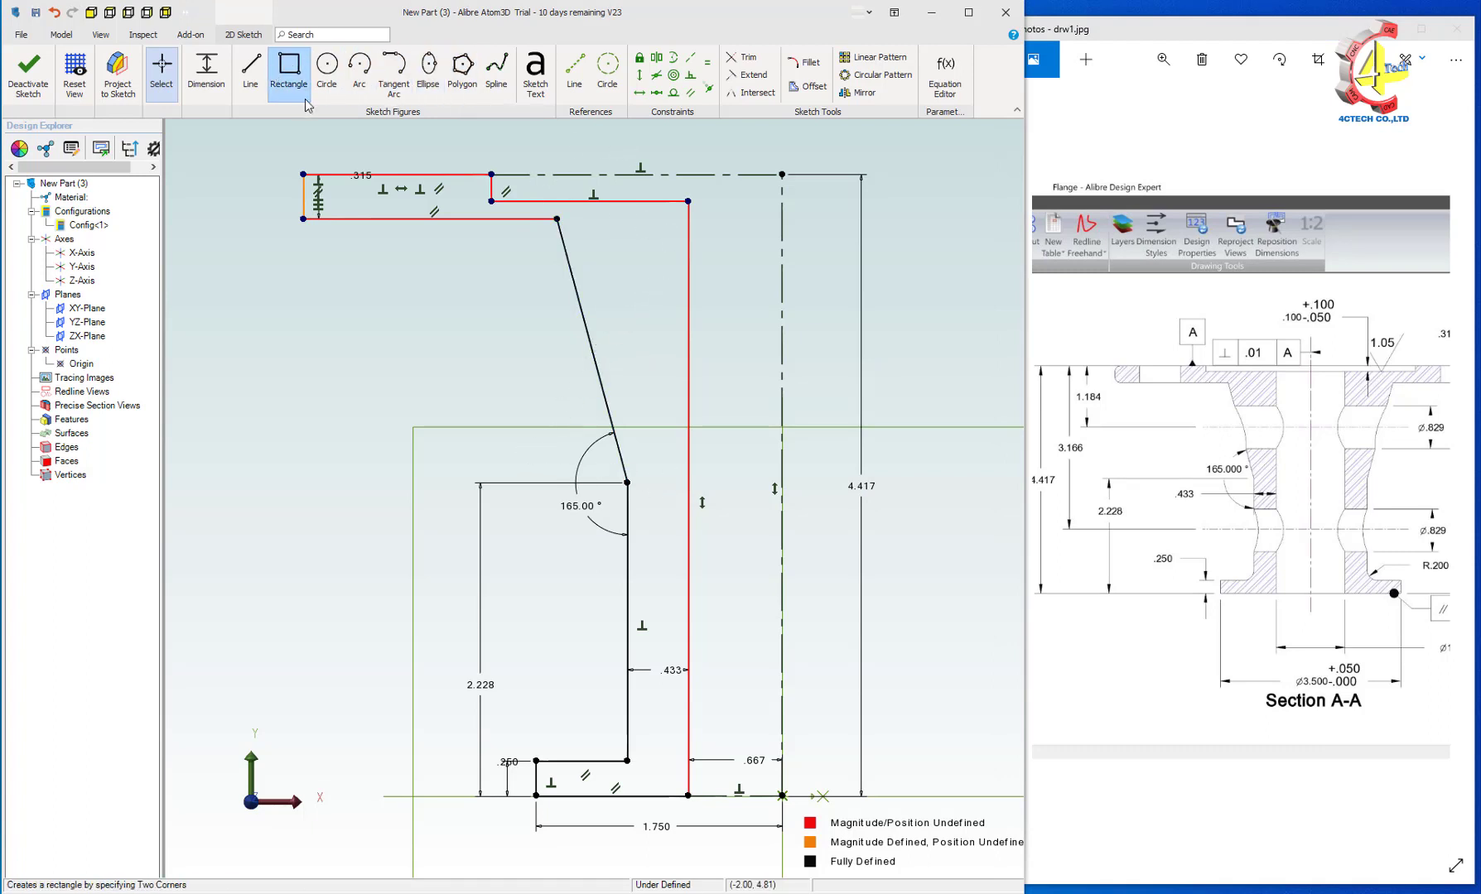
pyautogui.click(226, 77)
pyautogui.click(305, 196)
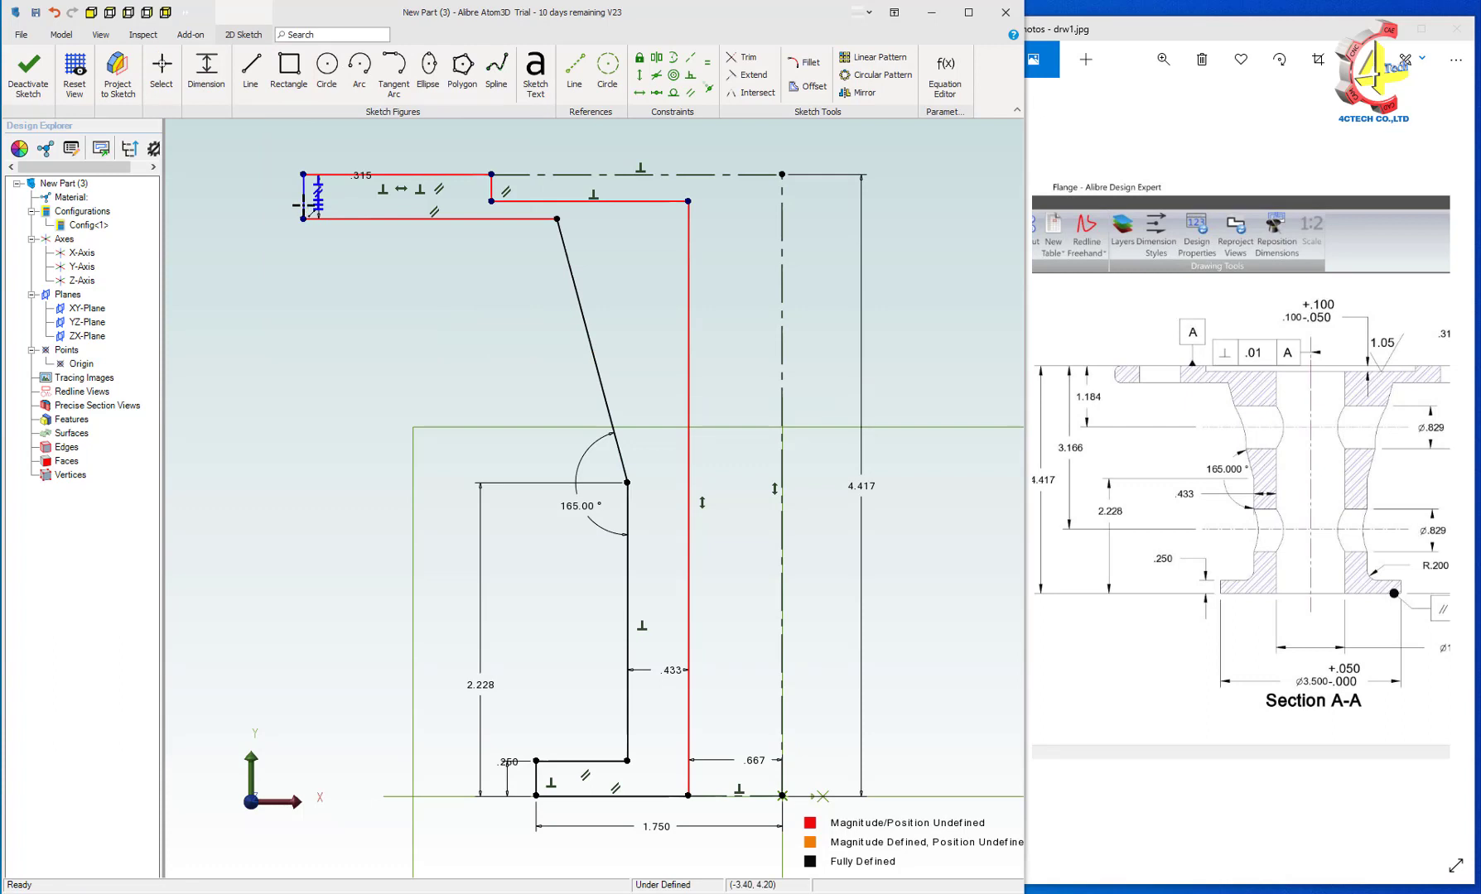
pyautogui.click(782, 238)
pyautogui.scroll(1, 589, 142)
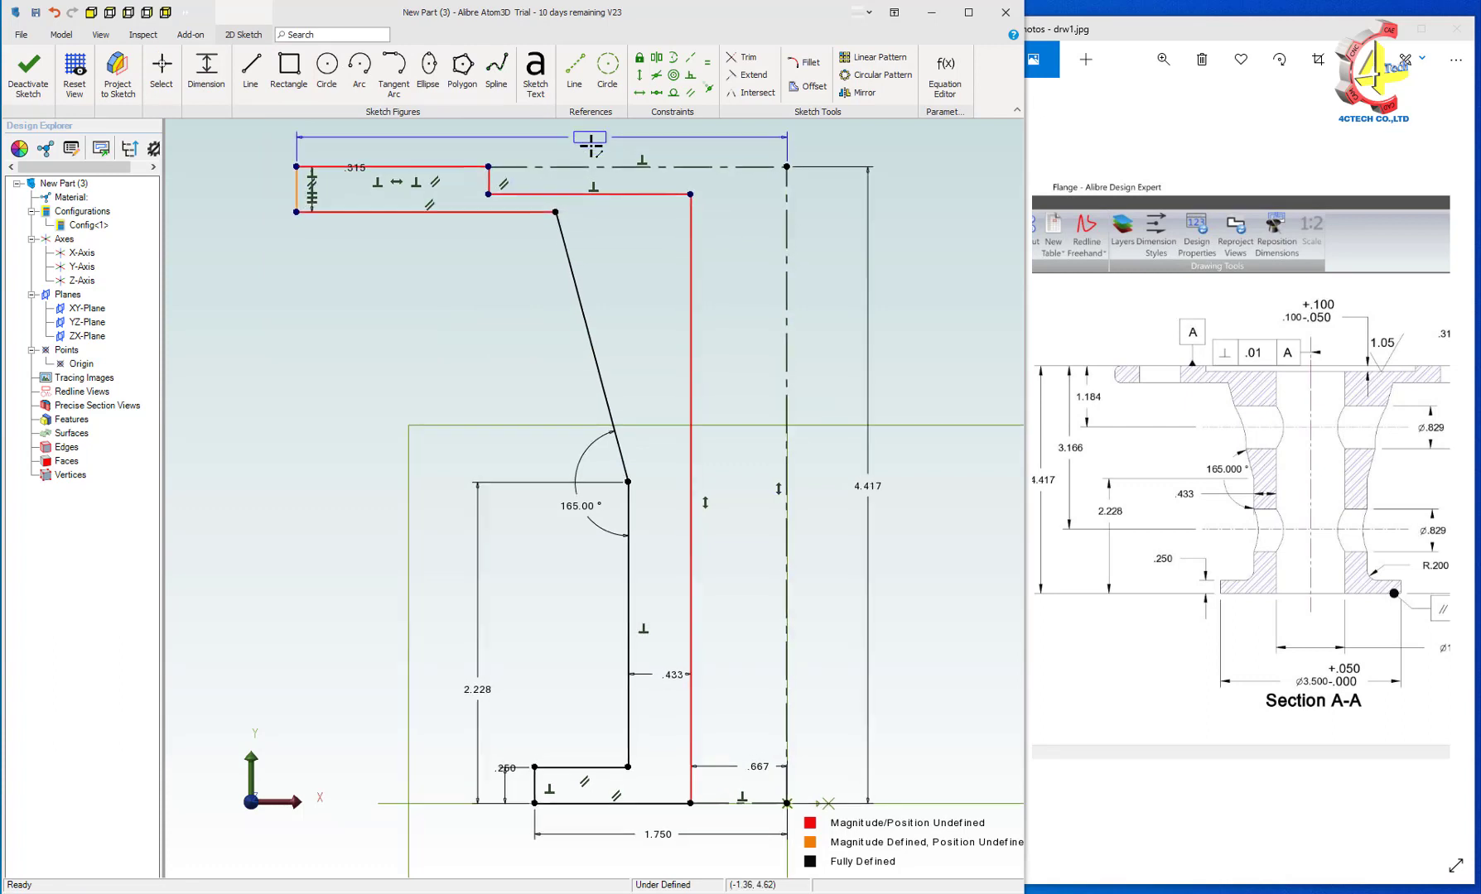
pyautogui.moveTo(590, 143); pyautogui.dragTo(575, 184, button='middle')
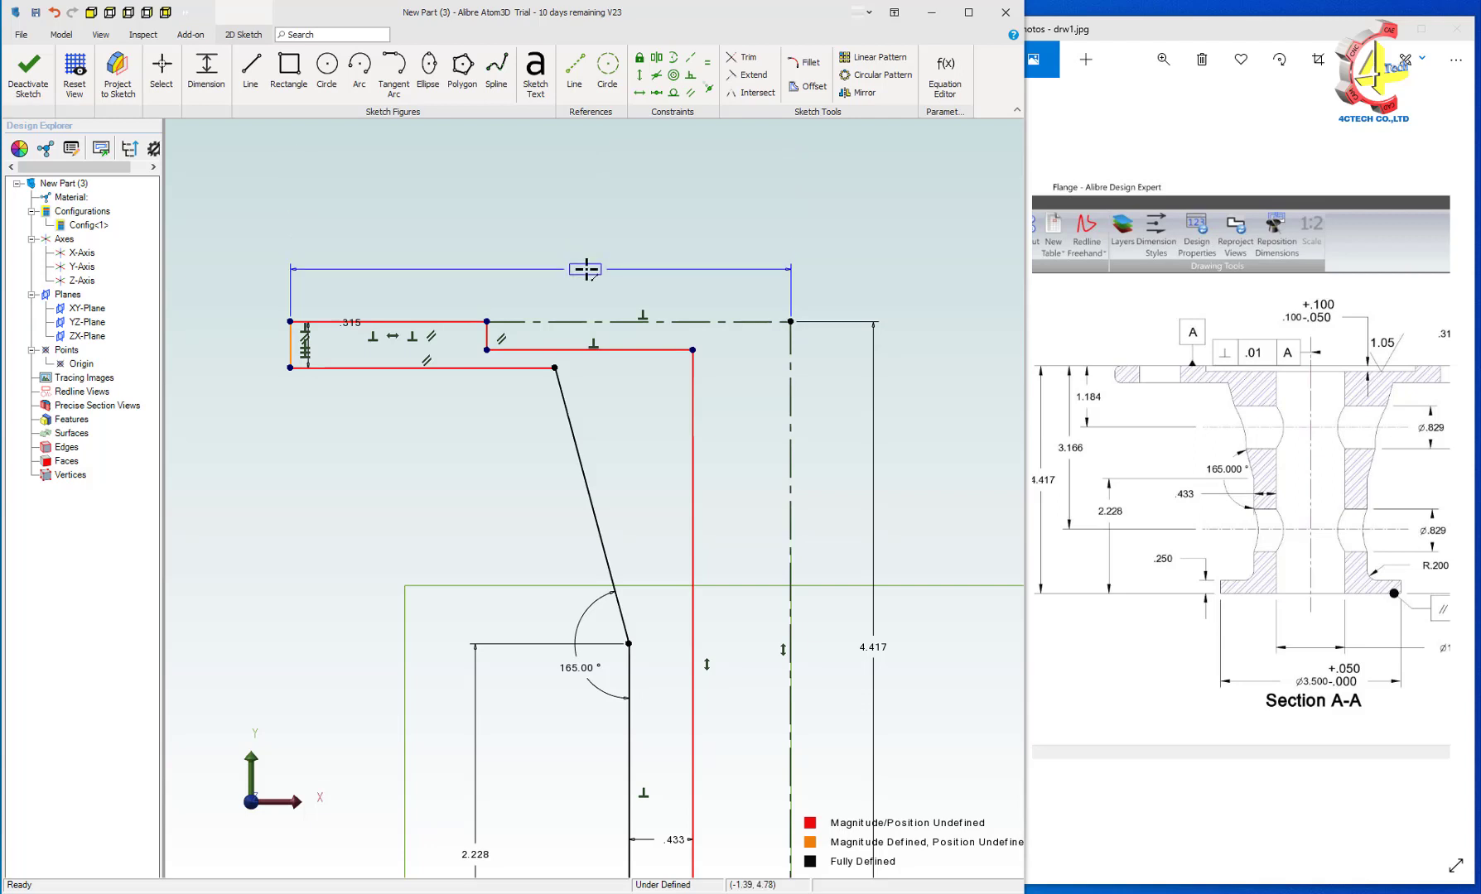
pyautogui.click(582, 267)
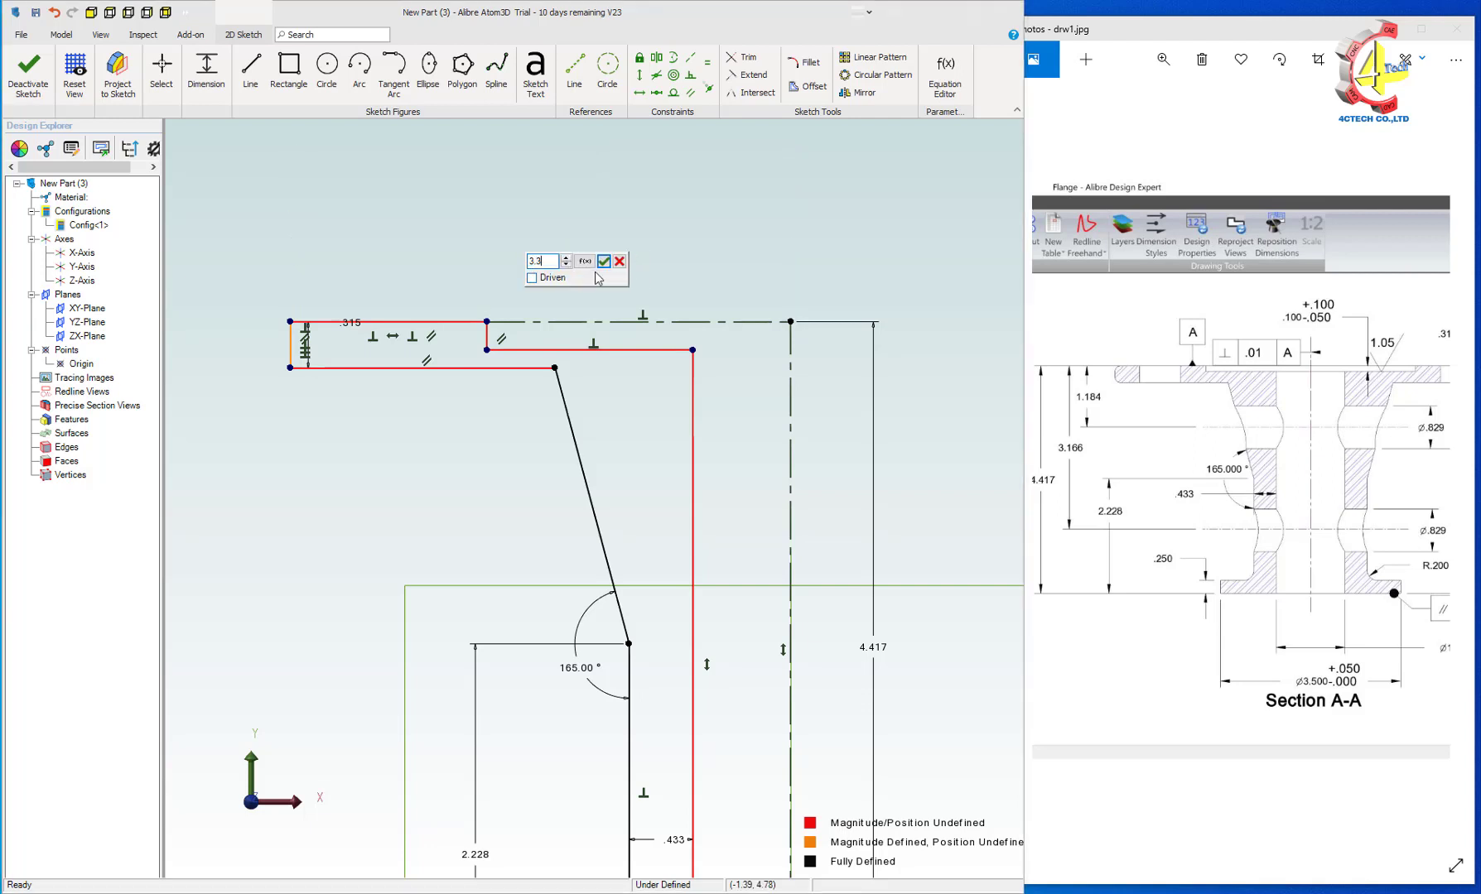
pyautogui.write('3.3')
pyautogui.press('Return')
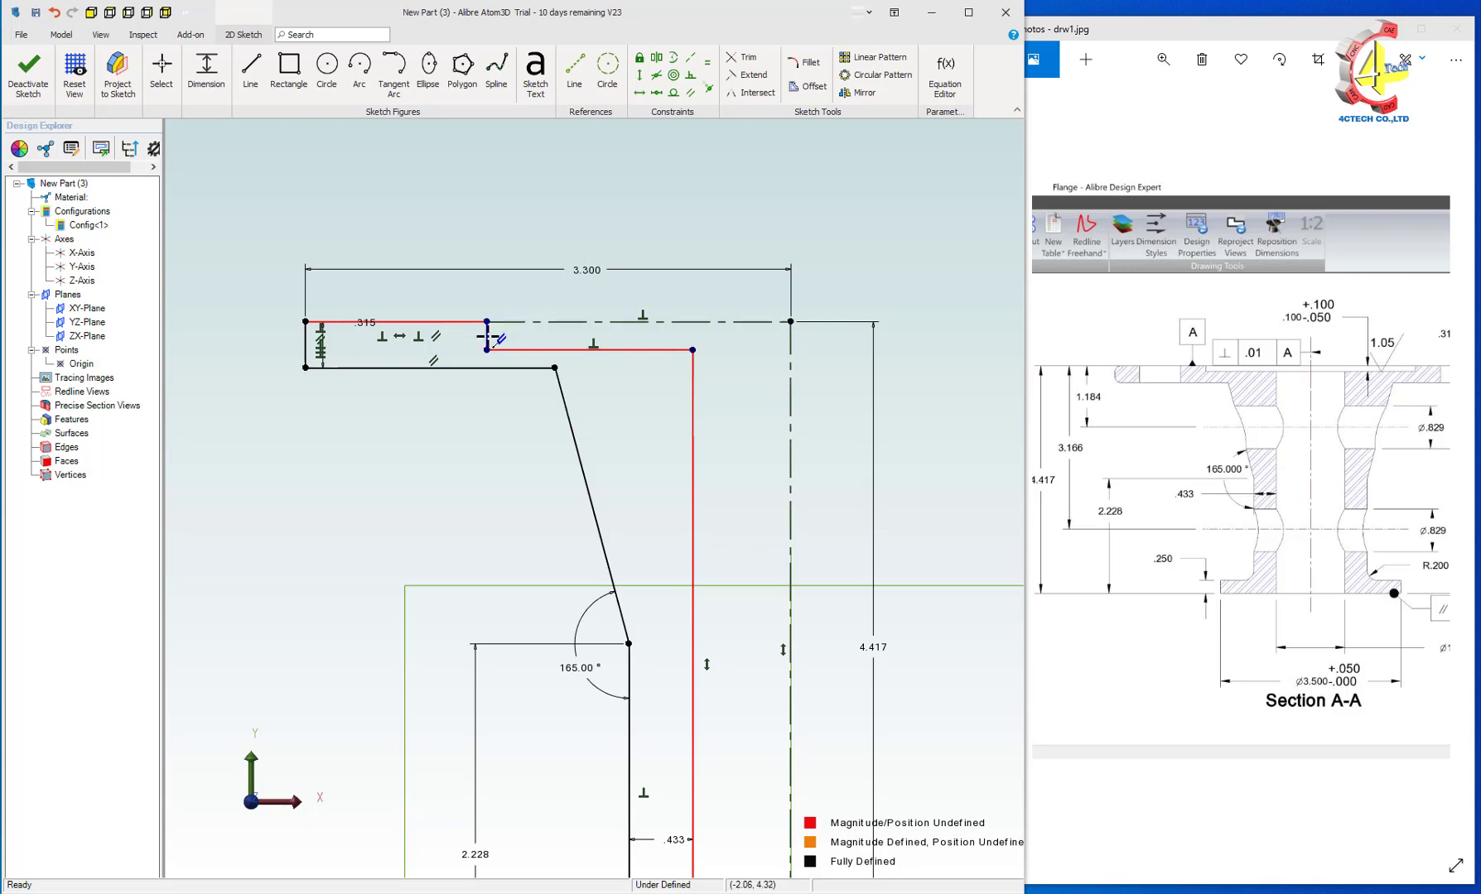
# Dimension the distance from the recess's short vertical edge to the vertical axis as 2.000 in
pyautogui.moveTo(490, 335); pyautogui.dragTo(792, 350)
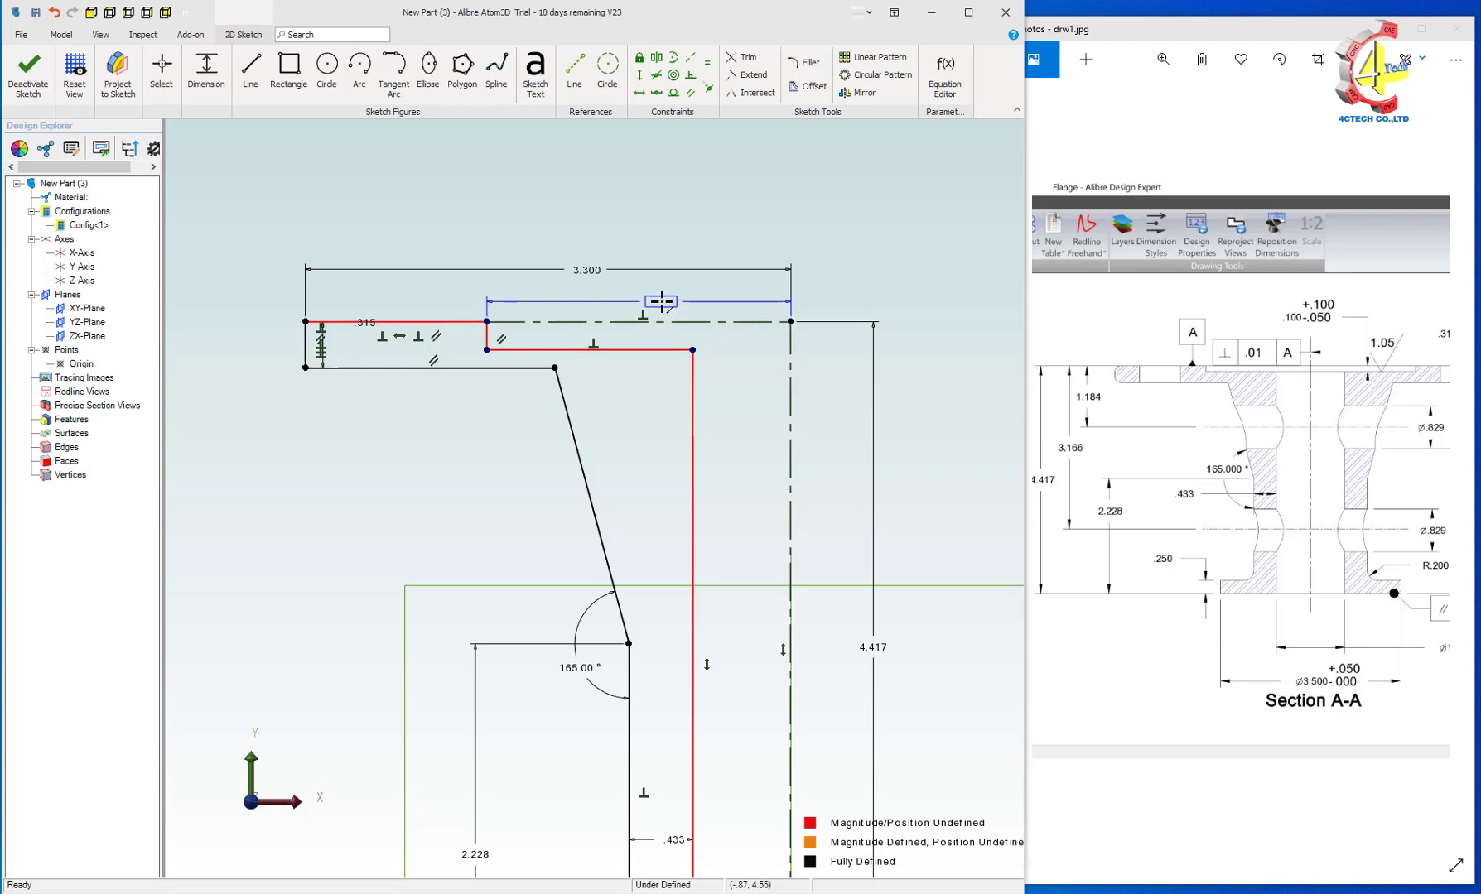
pyautogui.click(660, 298)
pyautogui.write('2.066905"')
pyautogui.press('Return')
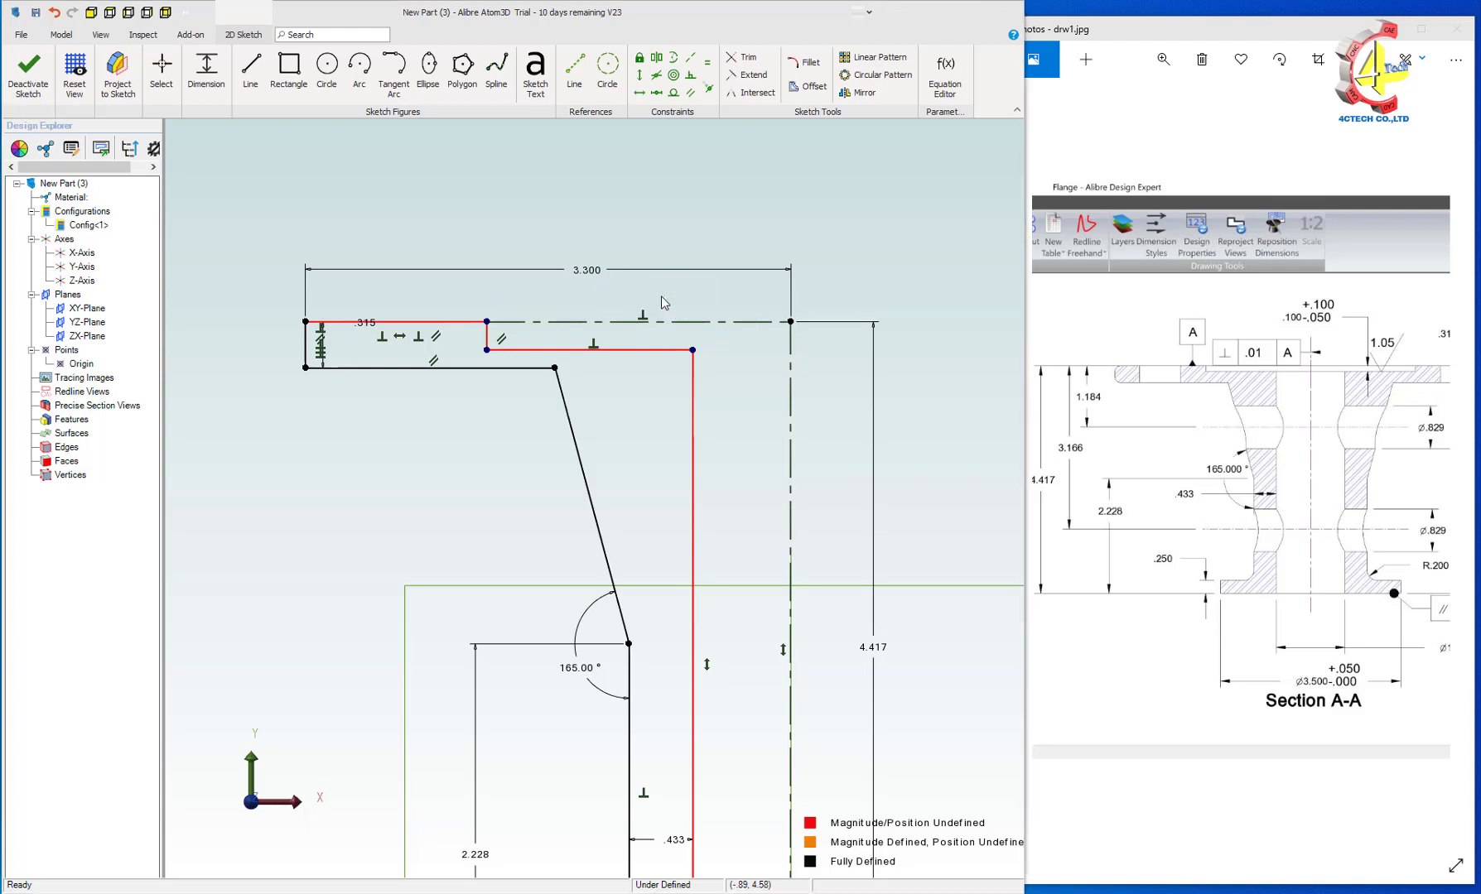
# Dimension the depth of the recess below the upper flange's top line and set it to .1 in
pyautogui.click(640, 334)
pyautogui.click(642, 346)
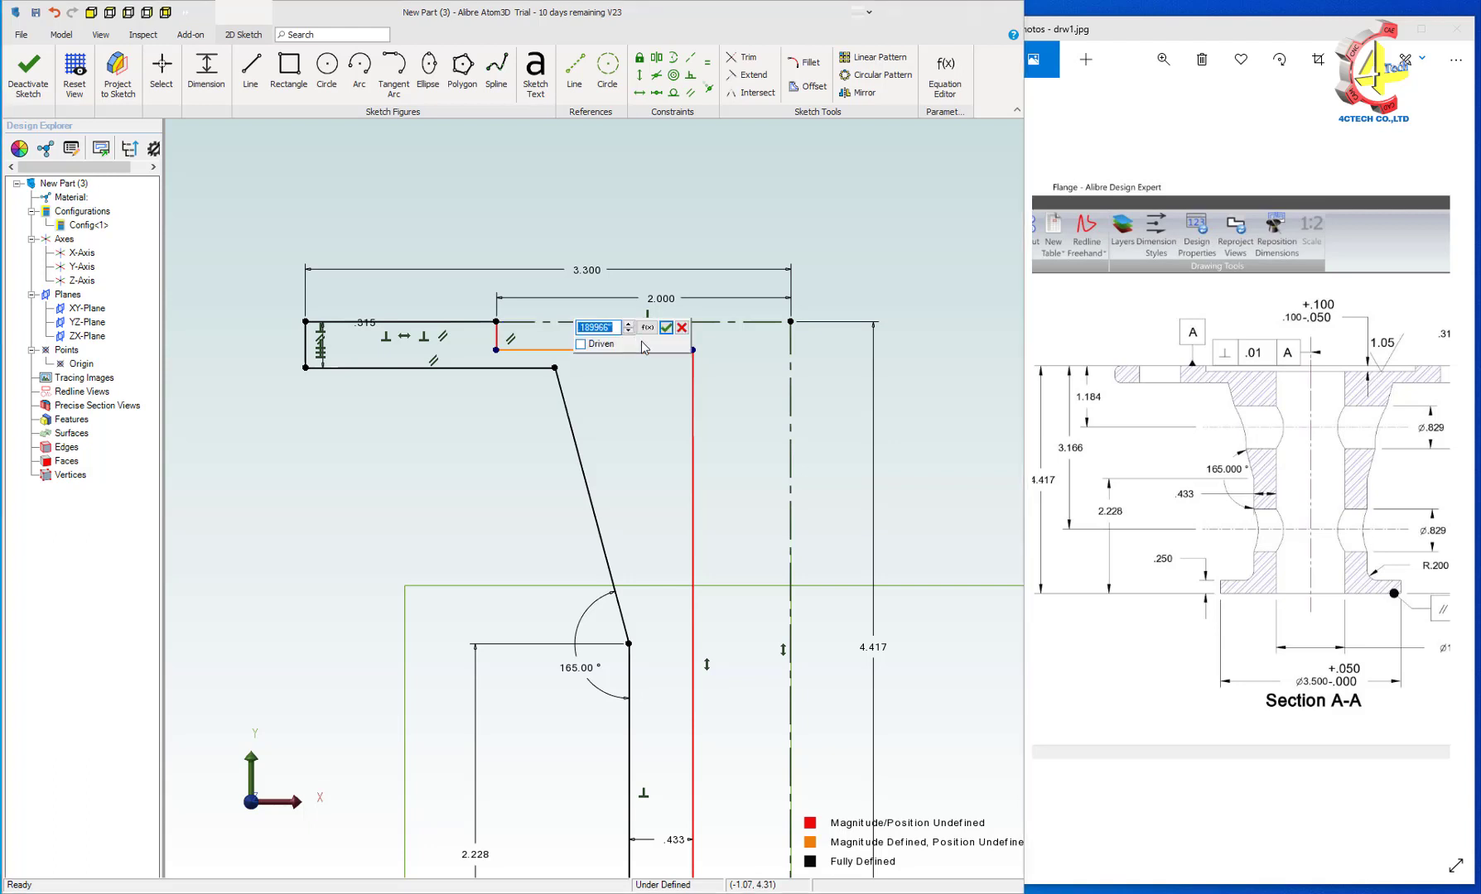
pyautogui.write('1')
pyautogui.press('Return')
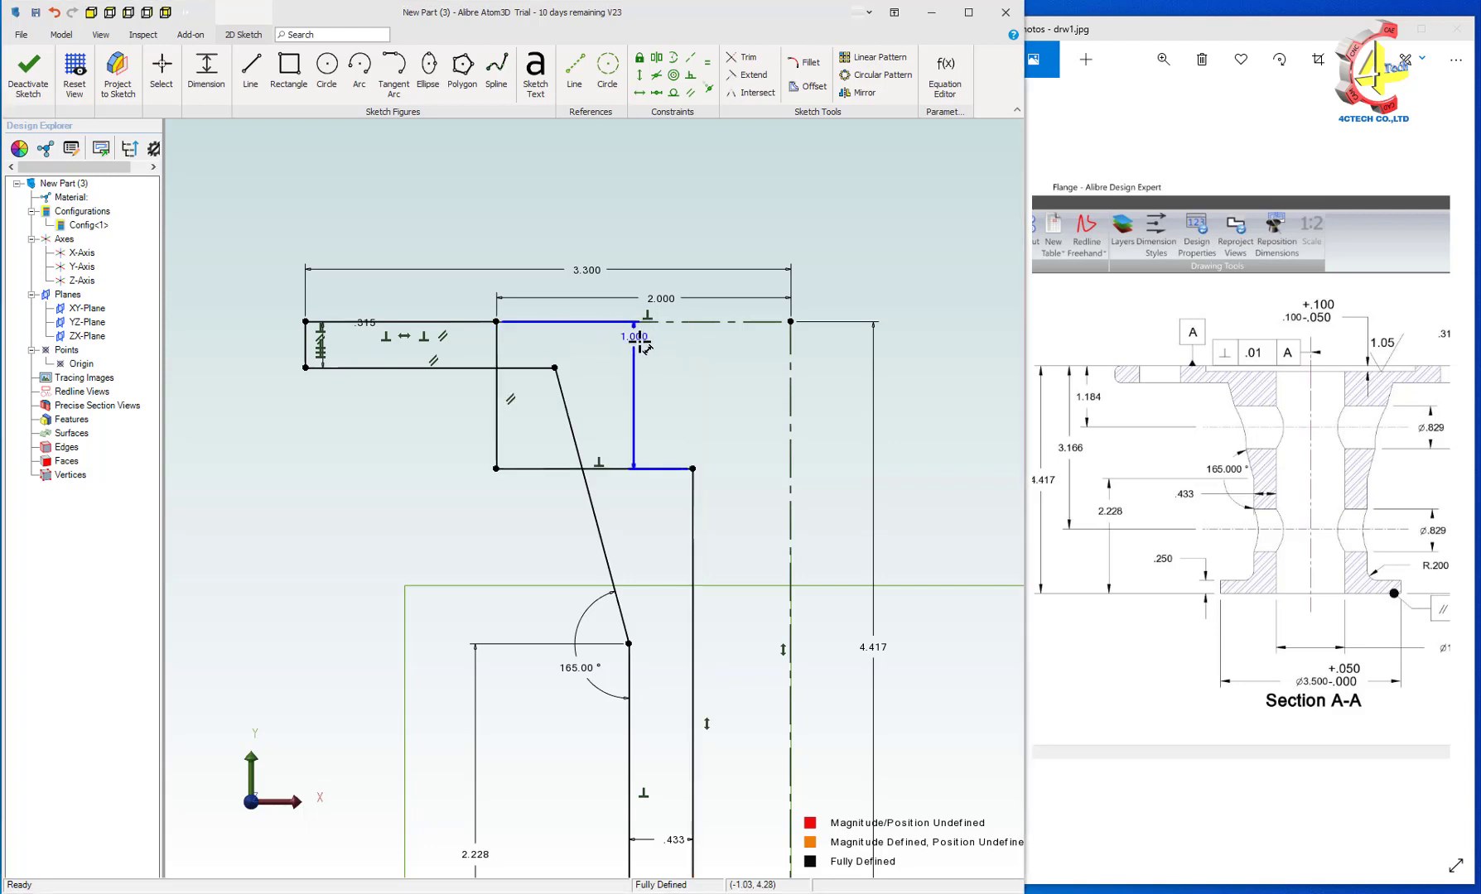
pyautogui.doubleClick(639, 342)
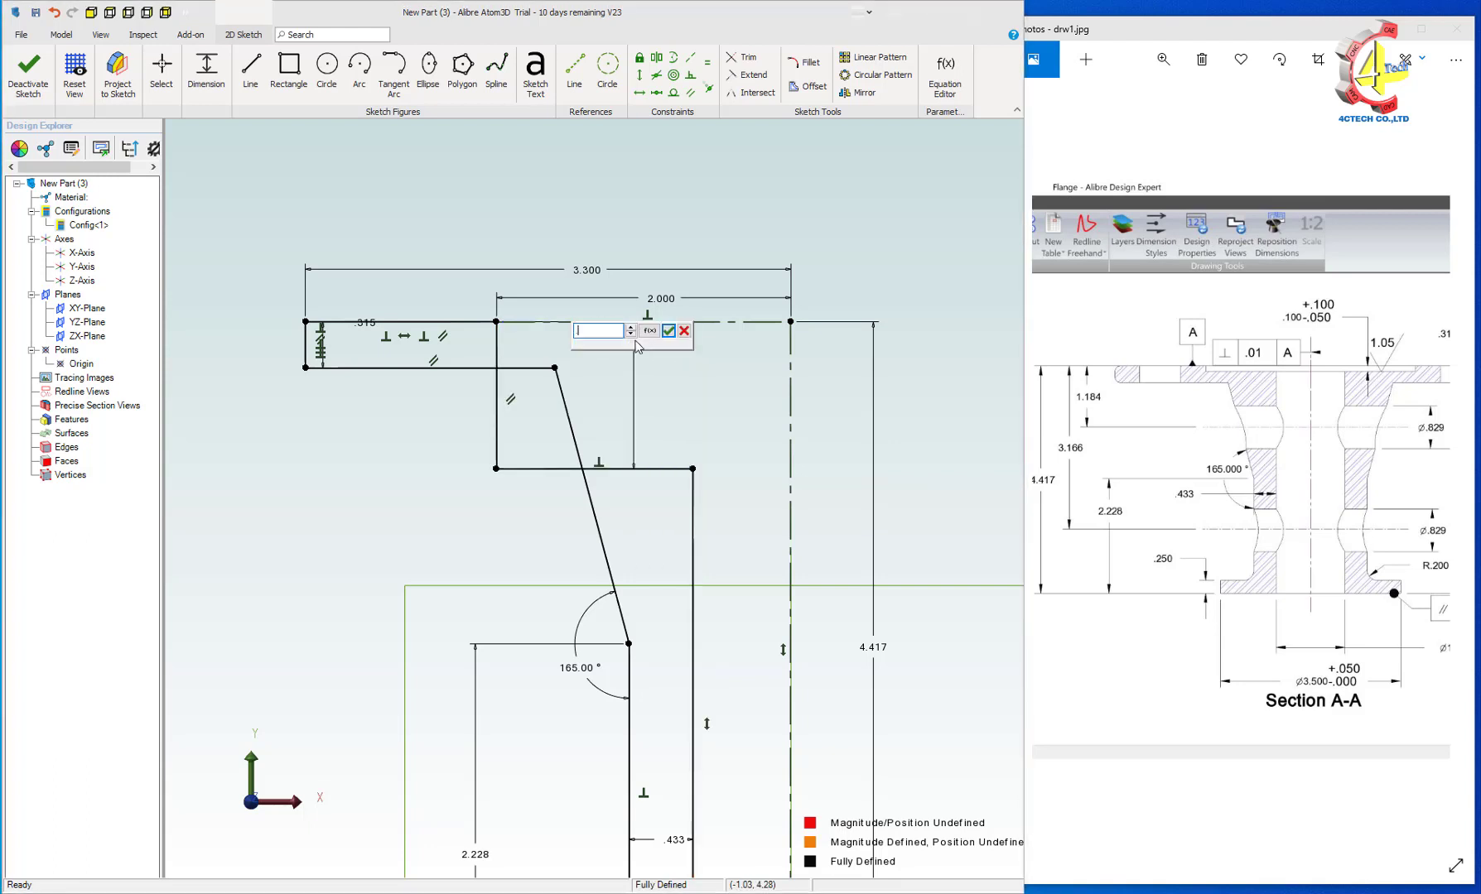
pyautogui.write('.1')
pyautogui.press('Return')
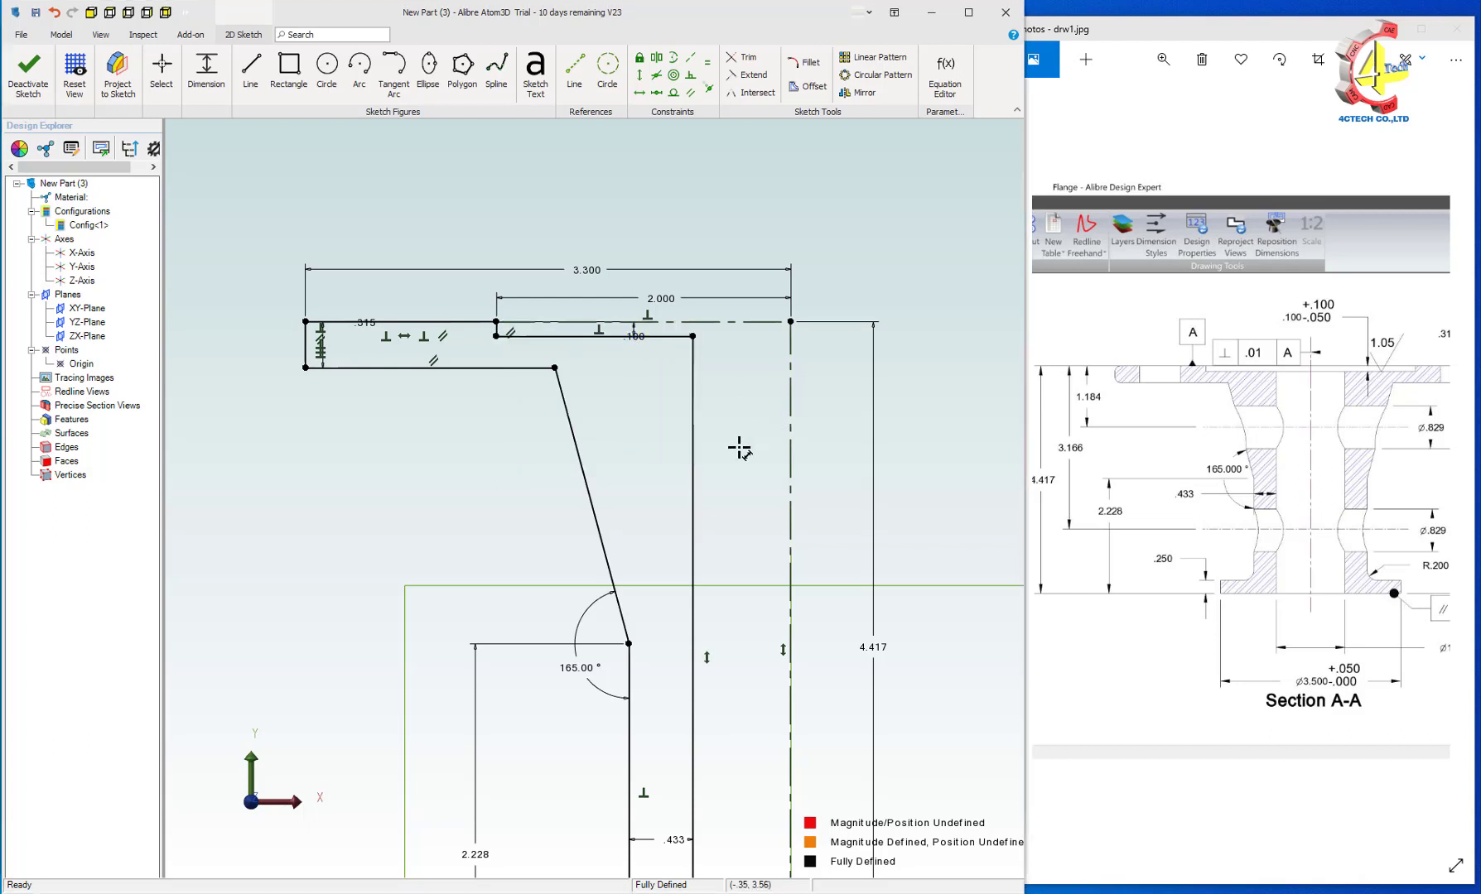
# Finish the profile sketch and revolve it 360 degrees about the Y-Axis as a boss
pyautogui.press('F6')
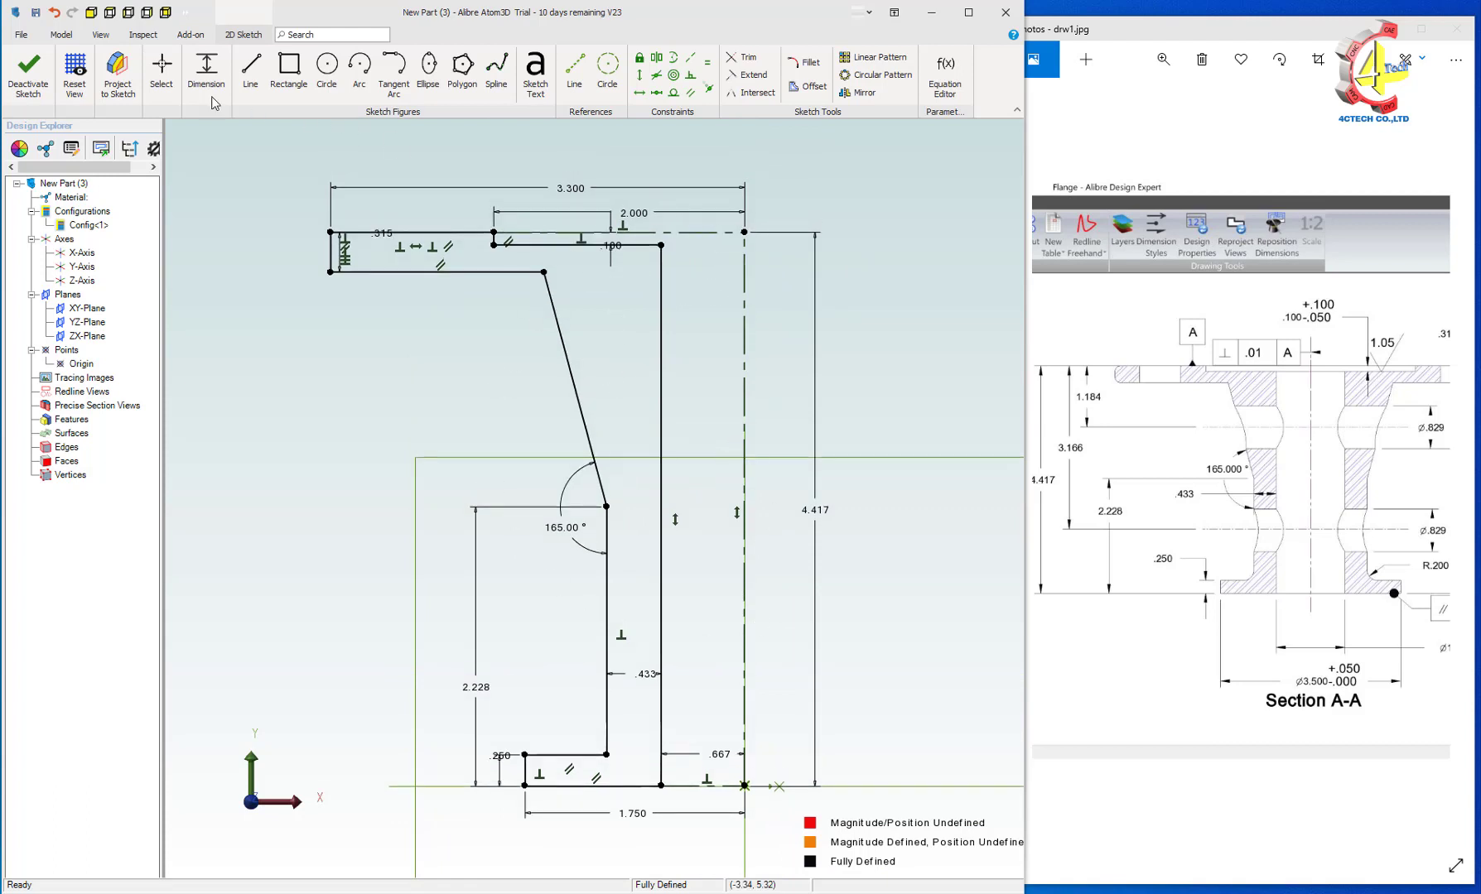
pyautogui.click(28, 78)
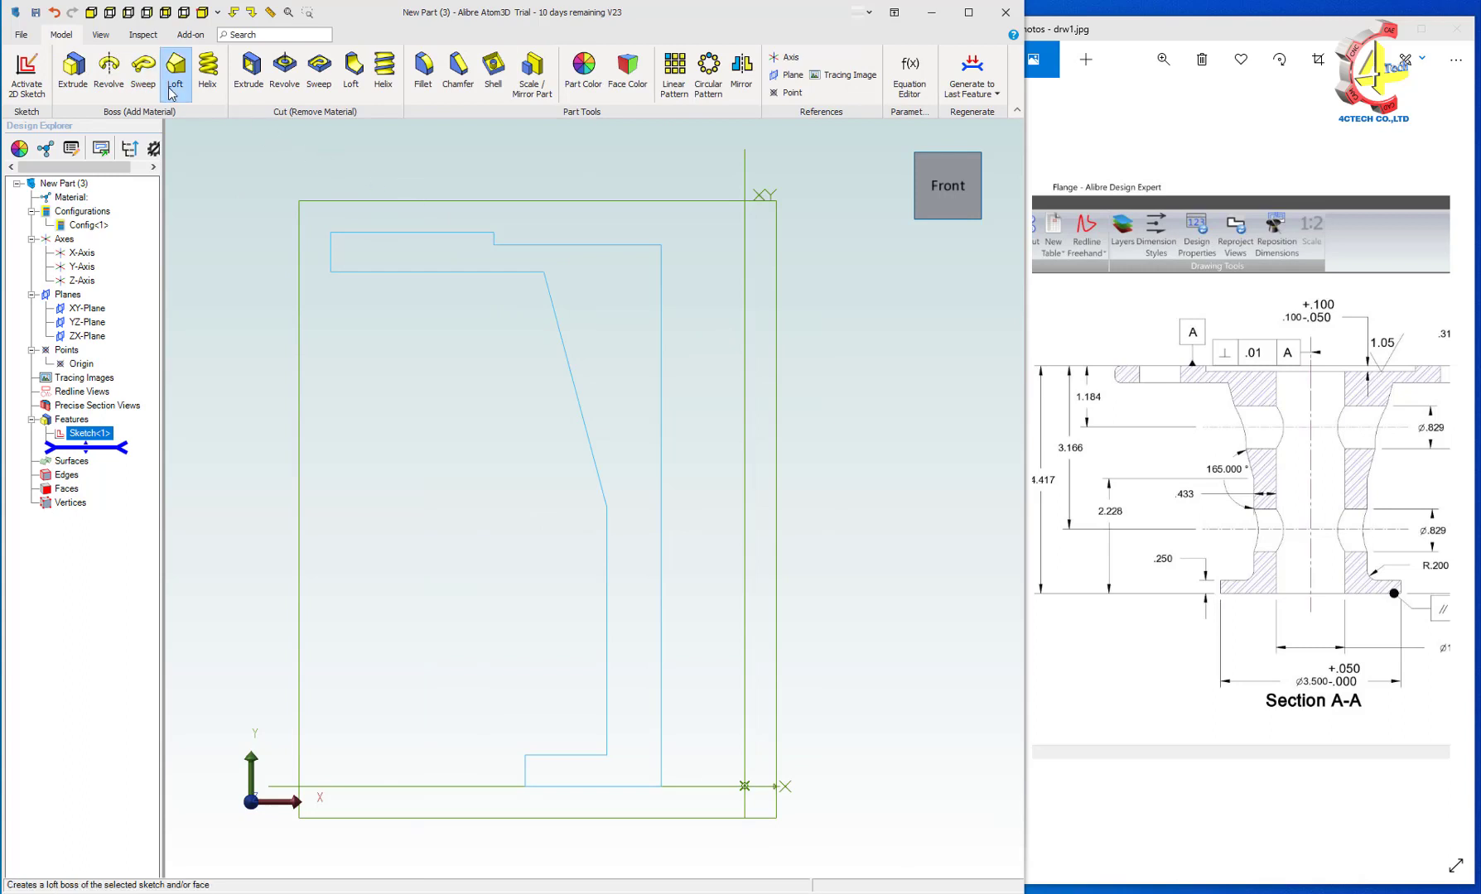
pyautogui.click(109, 71)
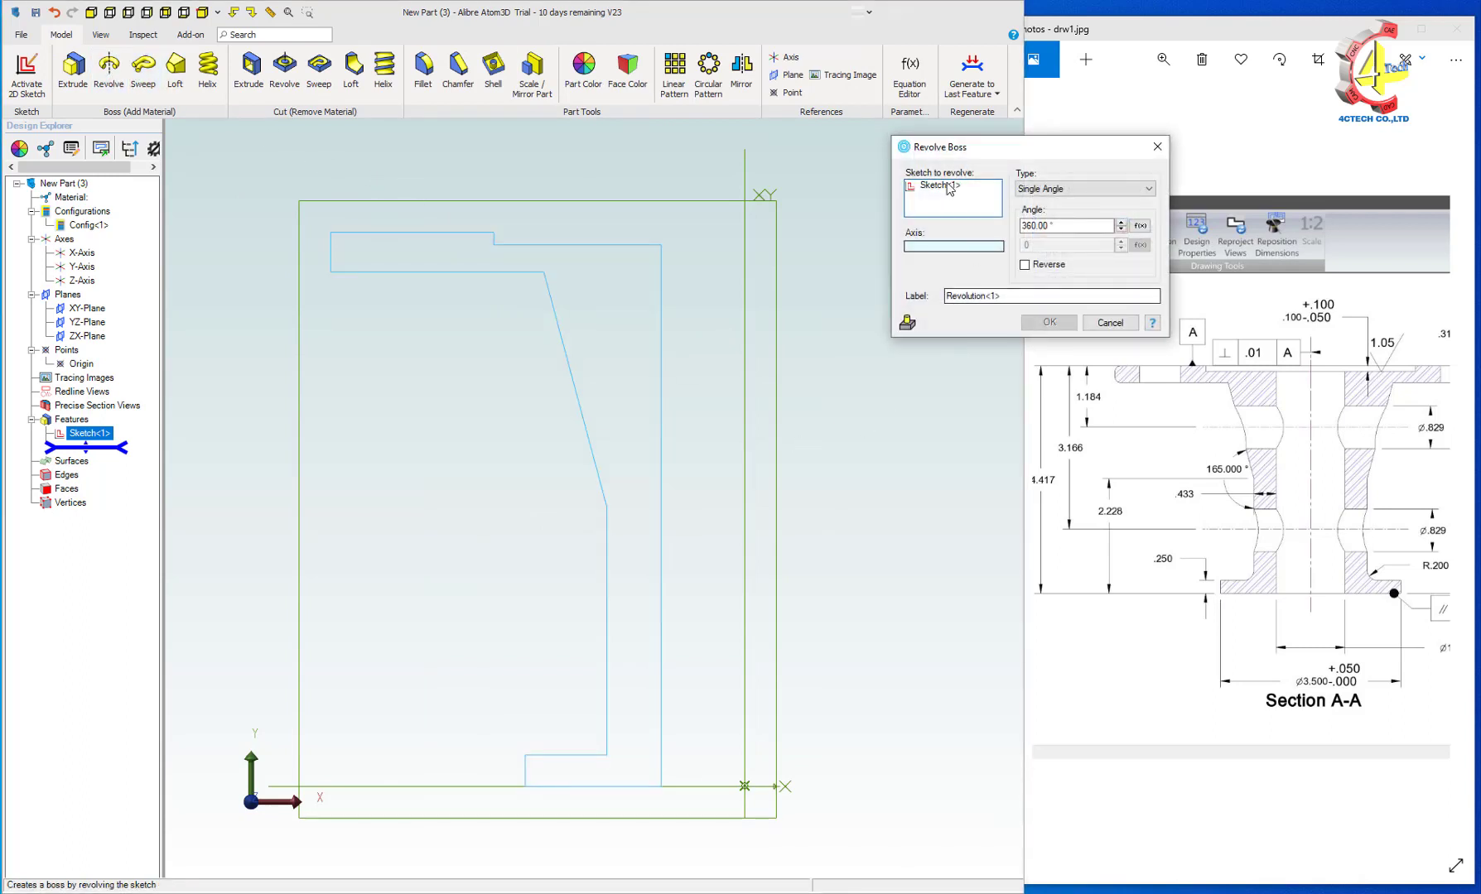
pyautogui.click(944, 247)
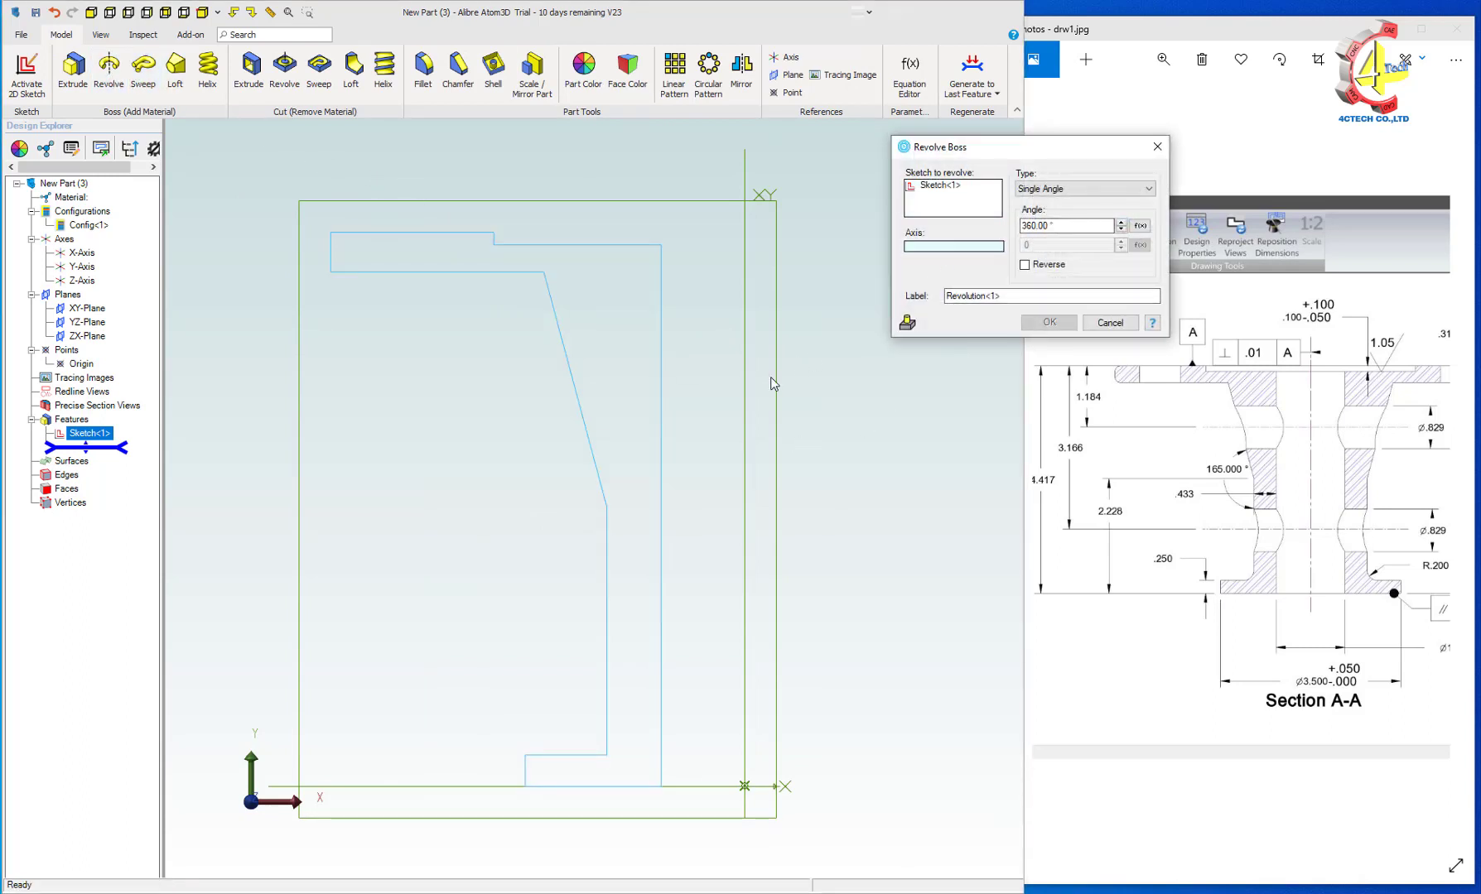
pyautogui.click(750, 404)
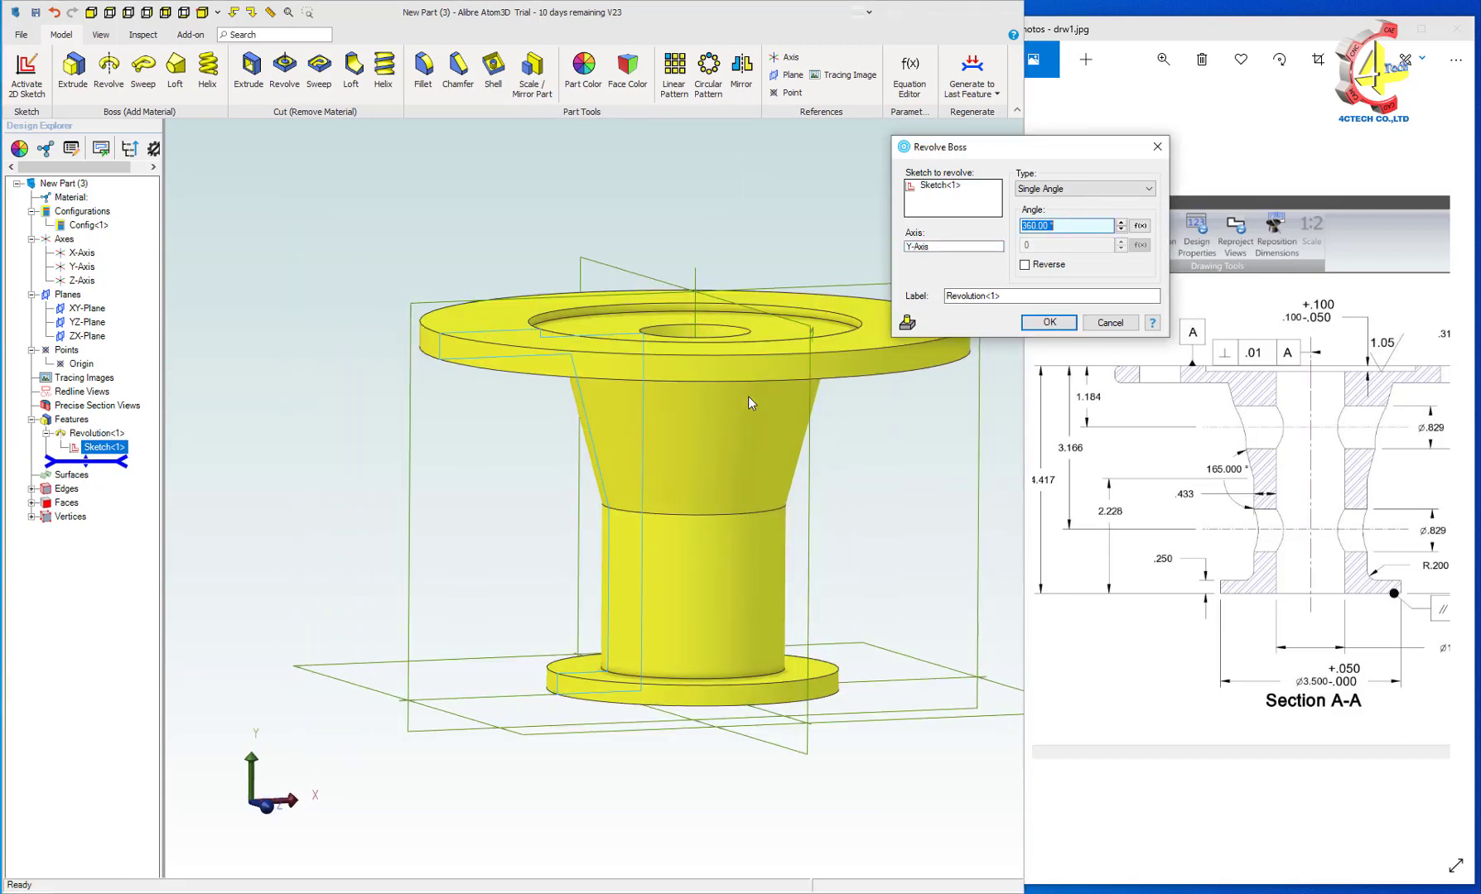
pyautogui.click(1048, 323)
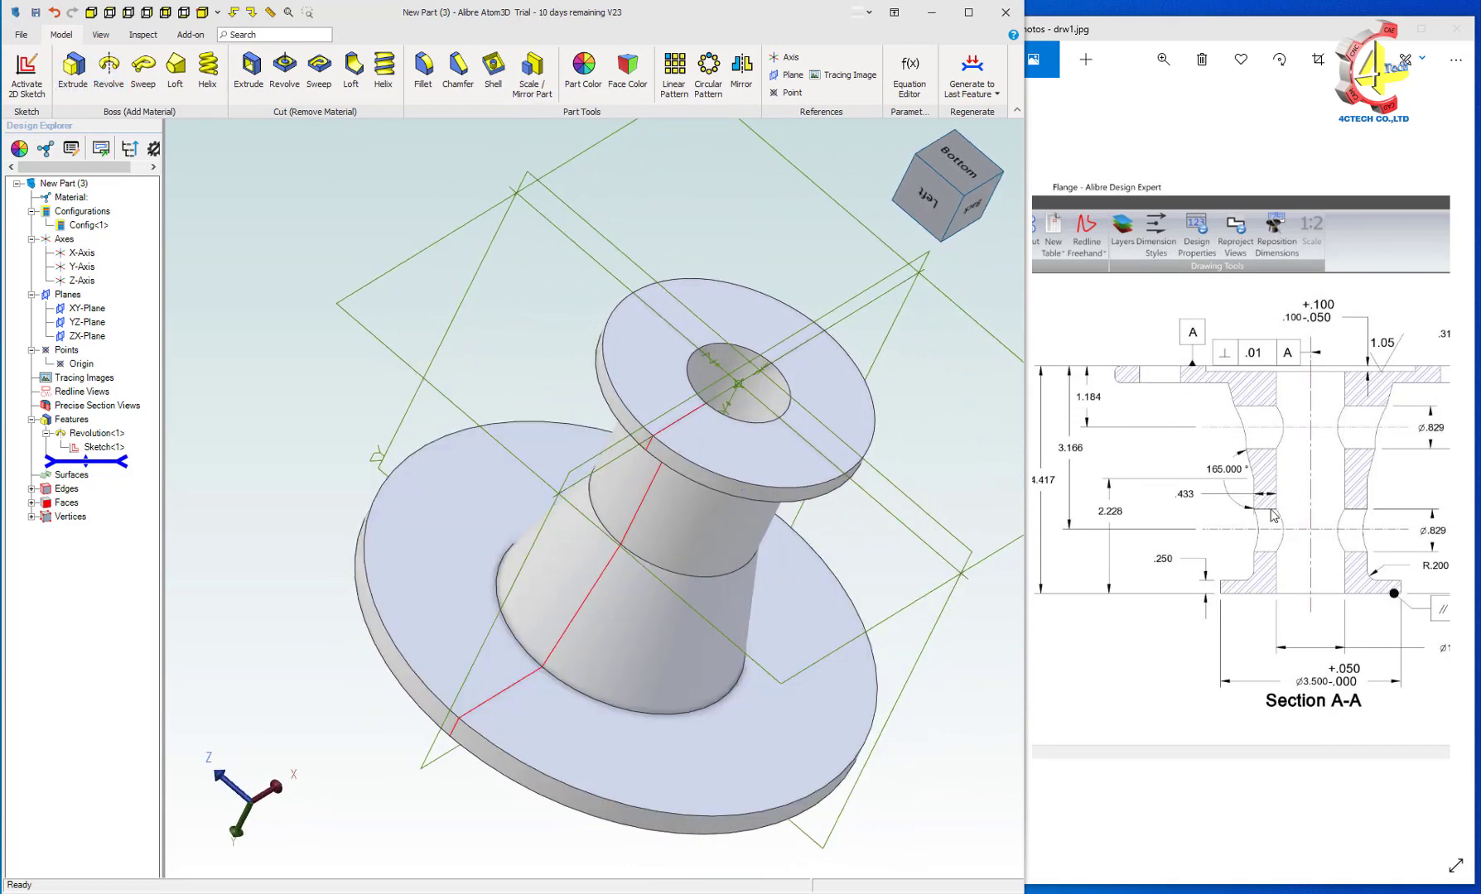
# Start a sketch on the YZ-Plane and draw a .829 in diameter circle centred on the vertical axis over the tapered neck
pyautogui.click(26, 75)
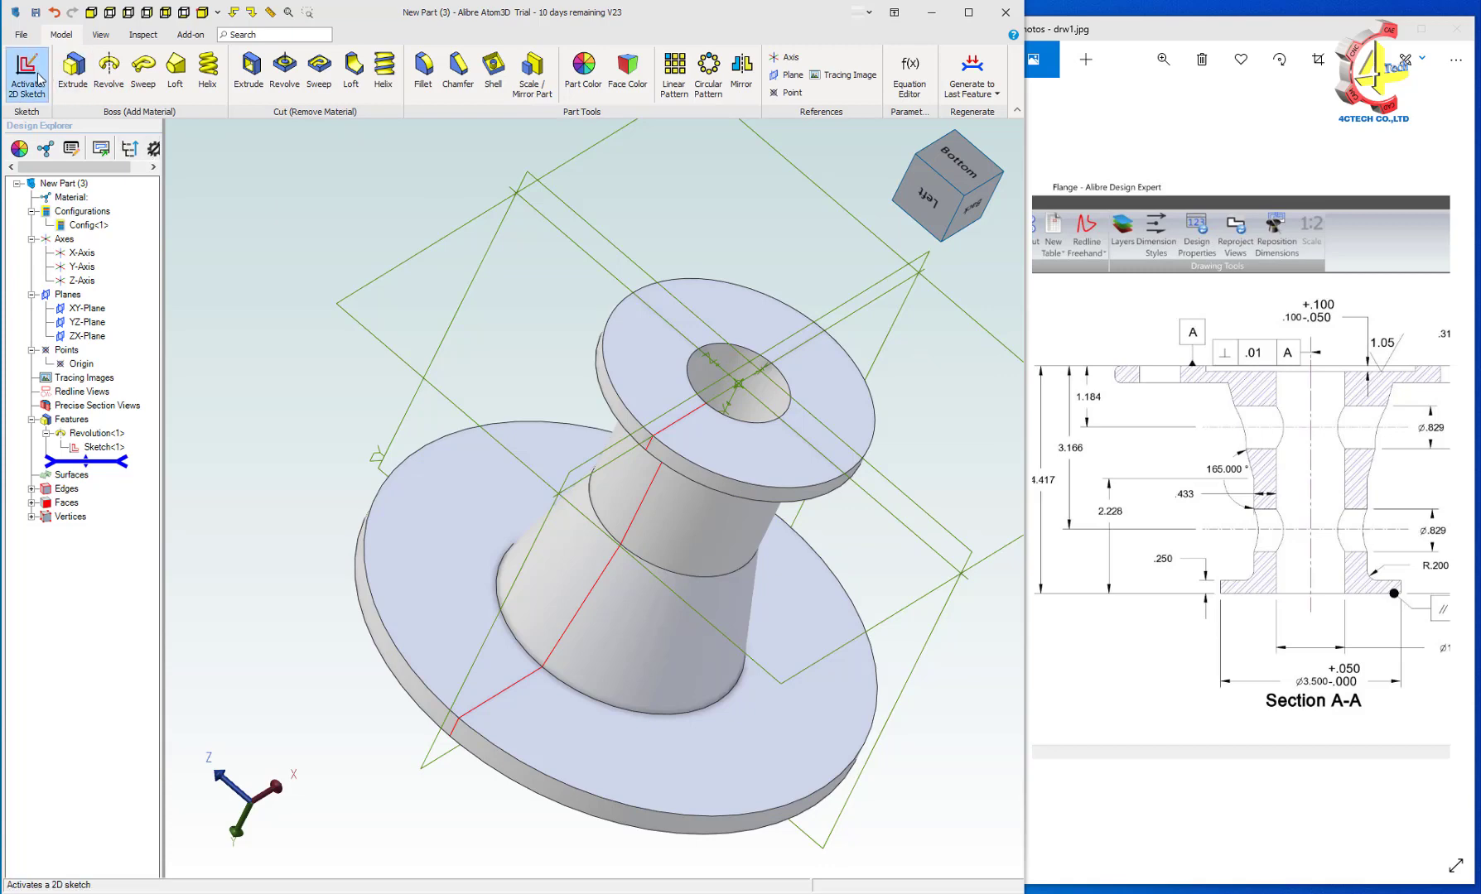
pyautogui.click(408, 416)
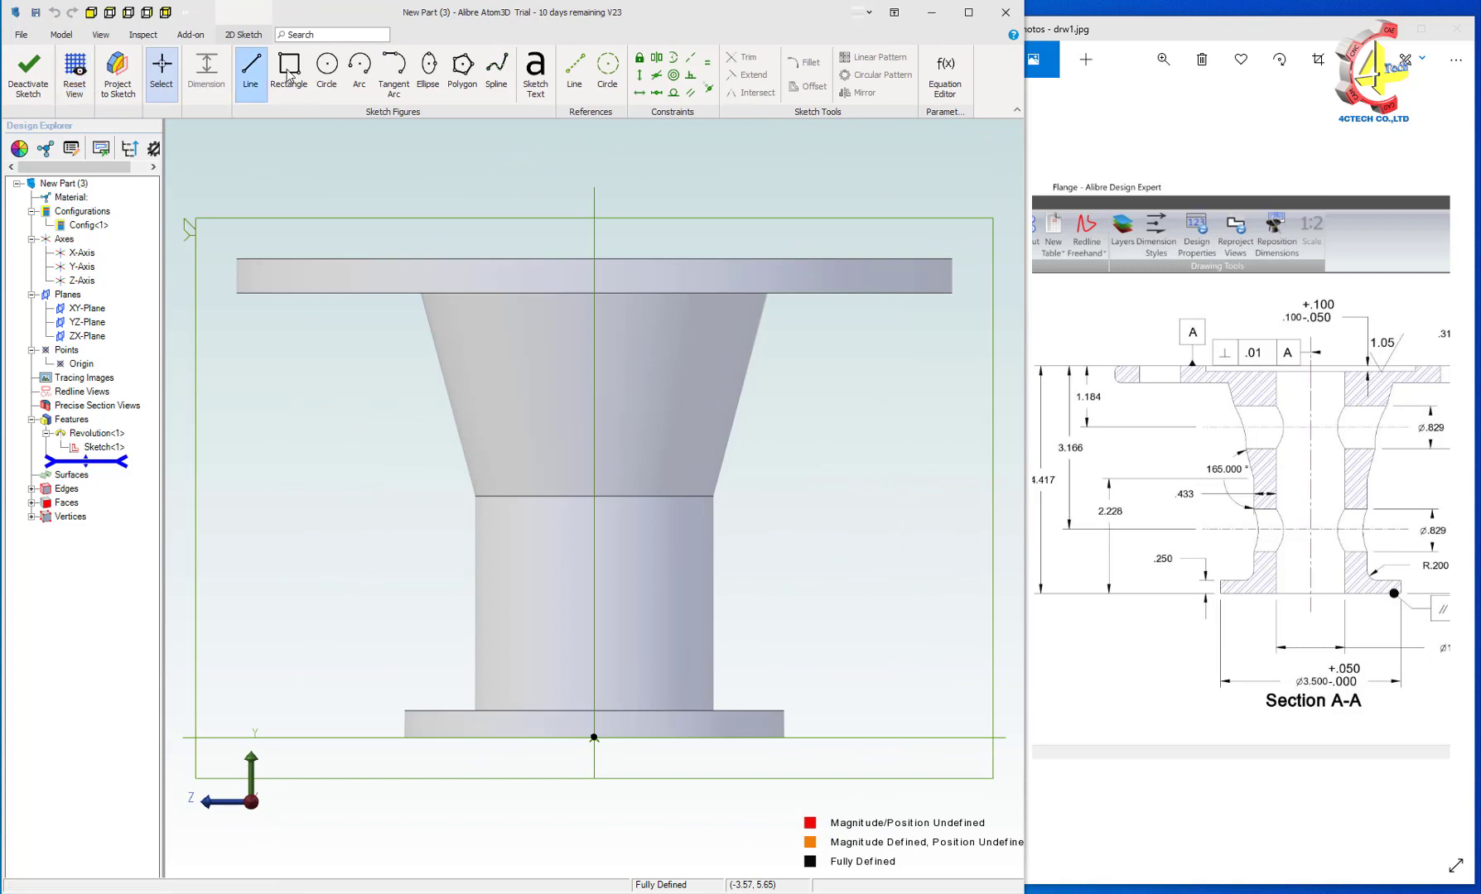
pyautogui.click(328, 67)
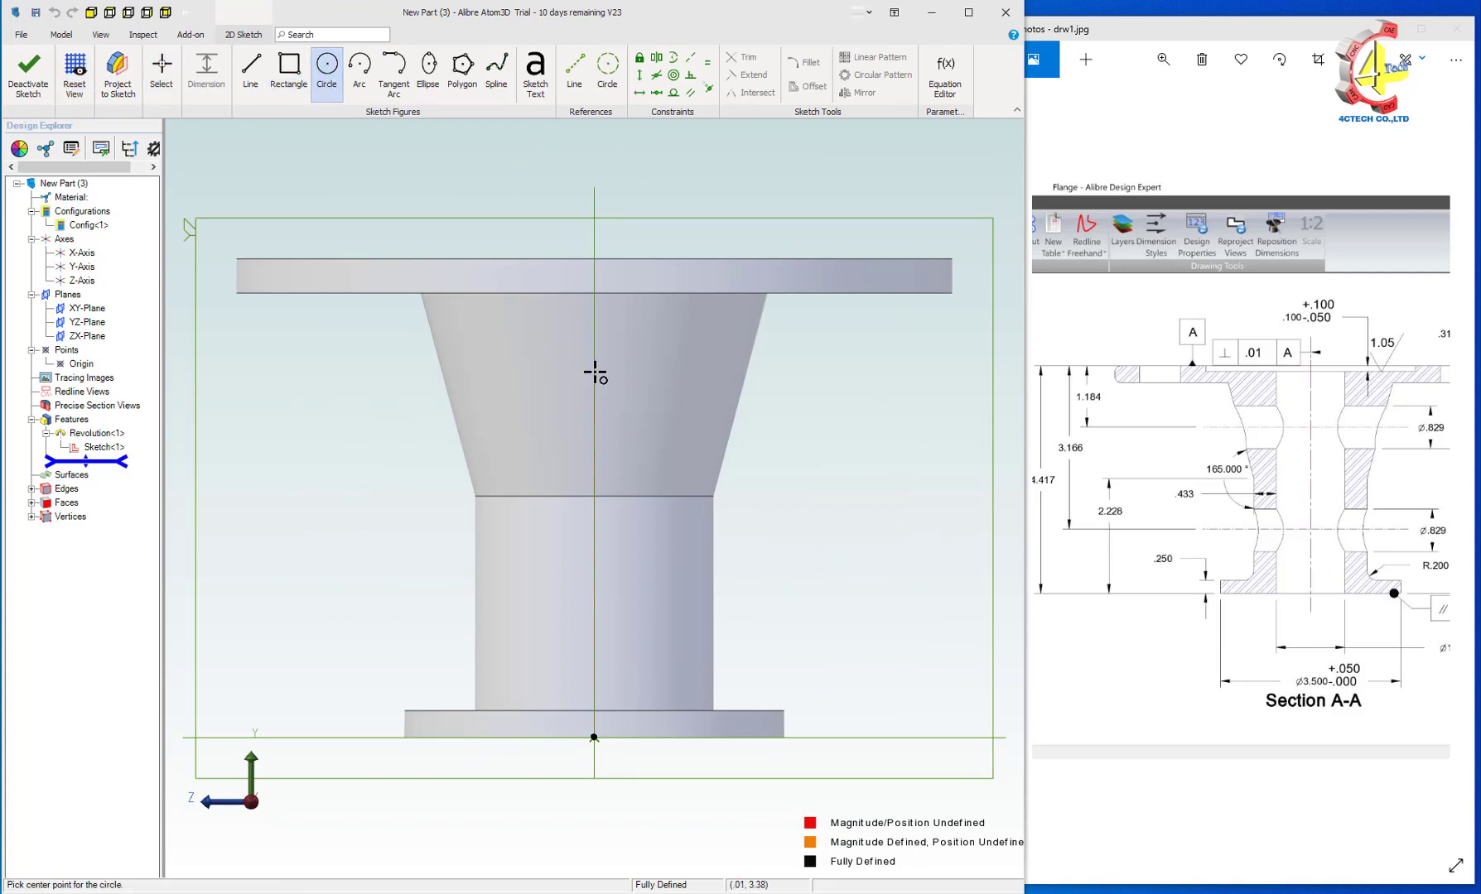
pyautogui.click(594, 401)
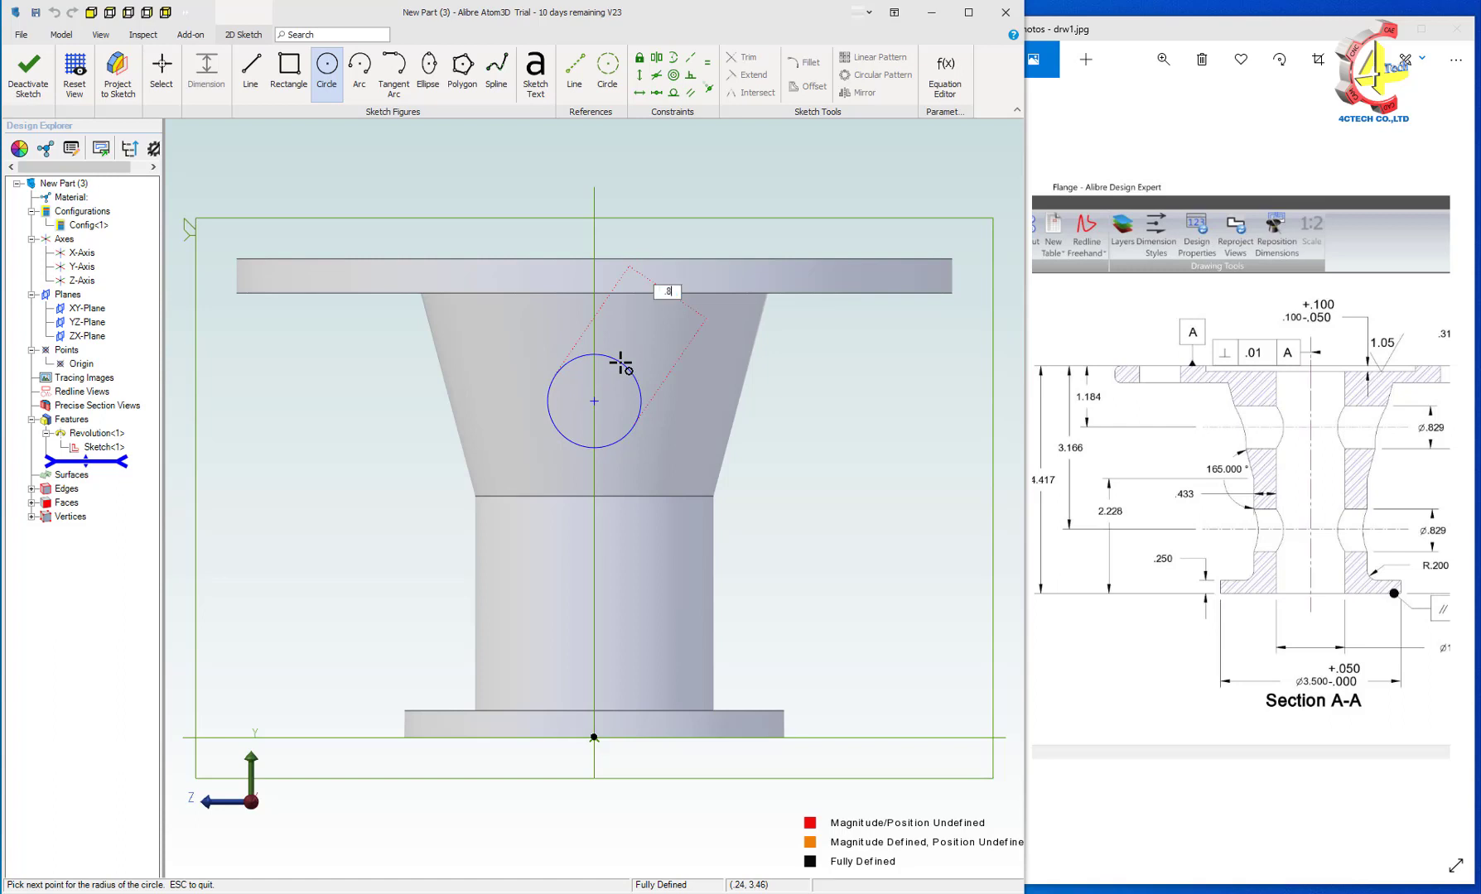
pyautogui.write('.829')
pyautogui.press('Return')
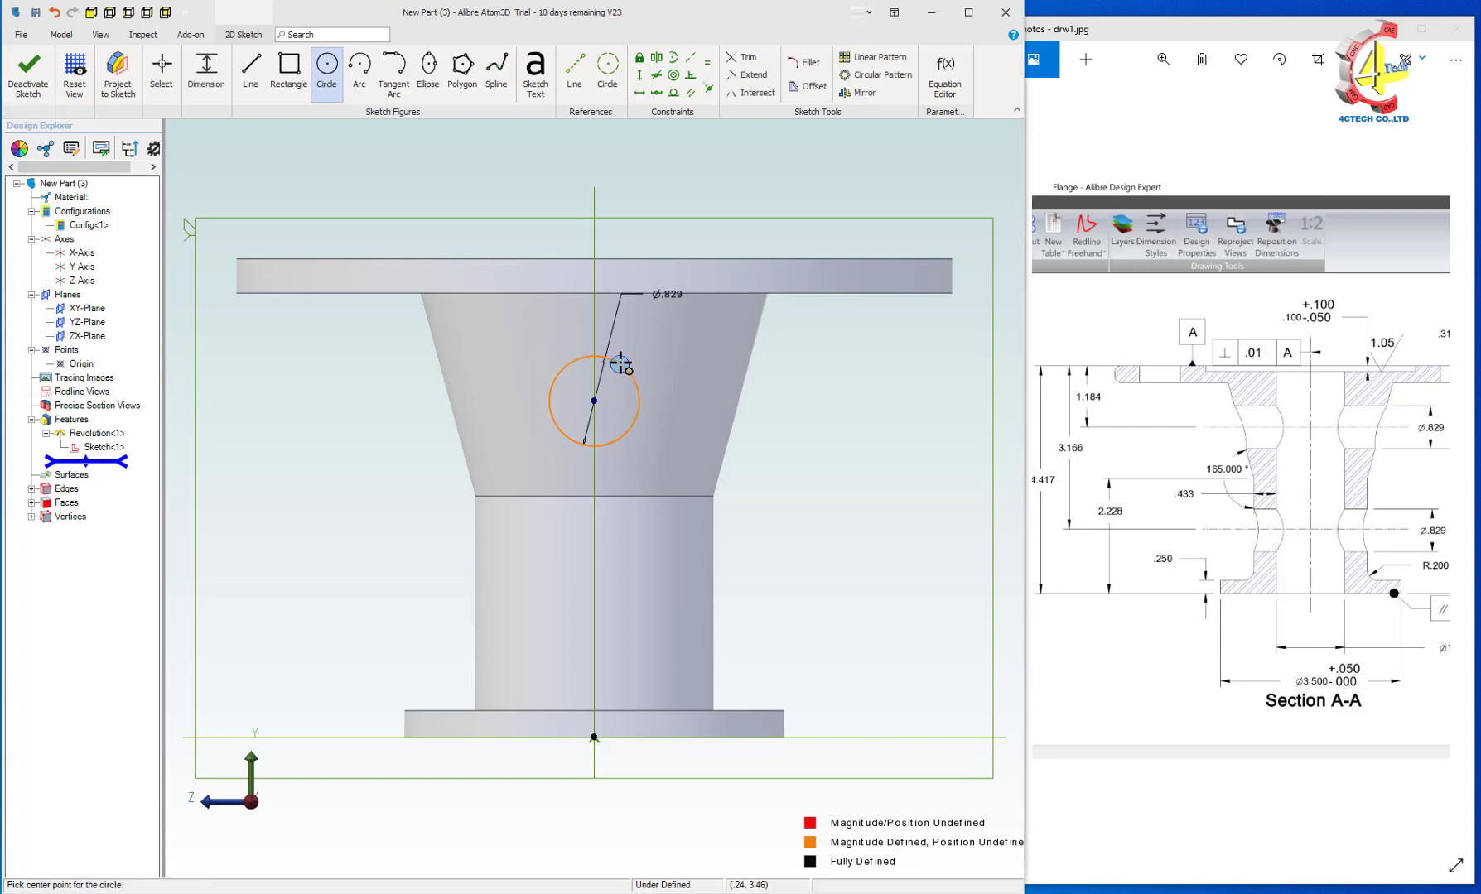
# Draw a second .829 in diameter circle centred on the vertical axis over the straight lower neck
pyautogui.click(594, 623)
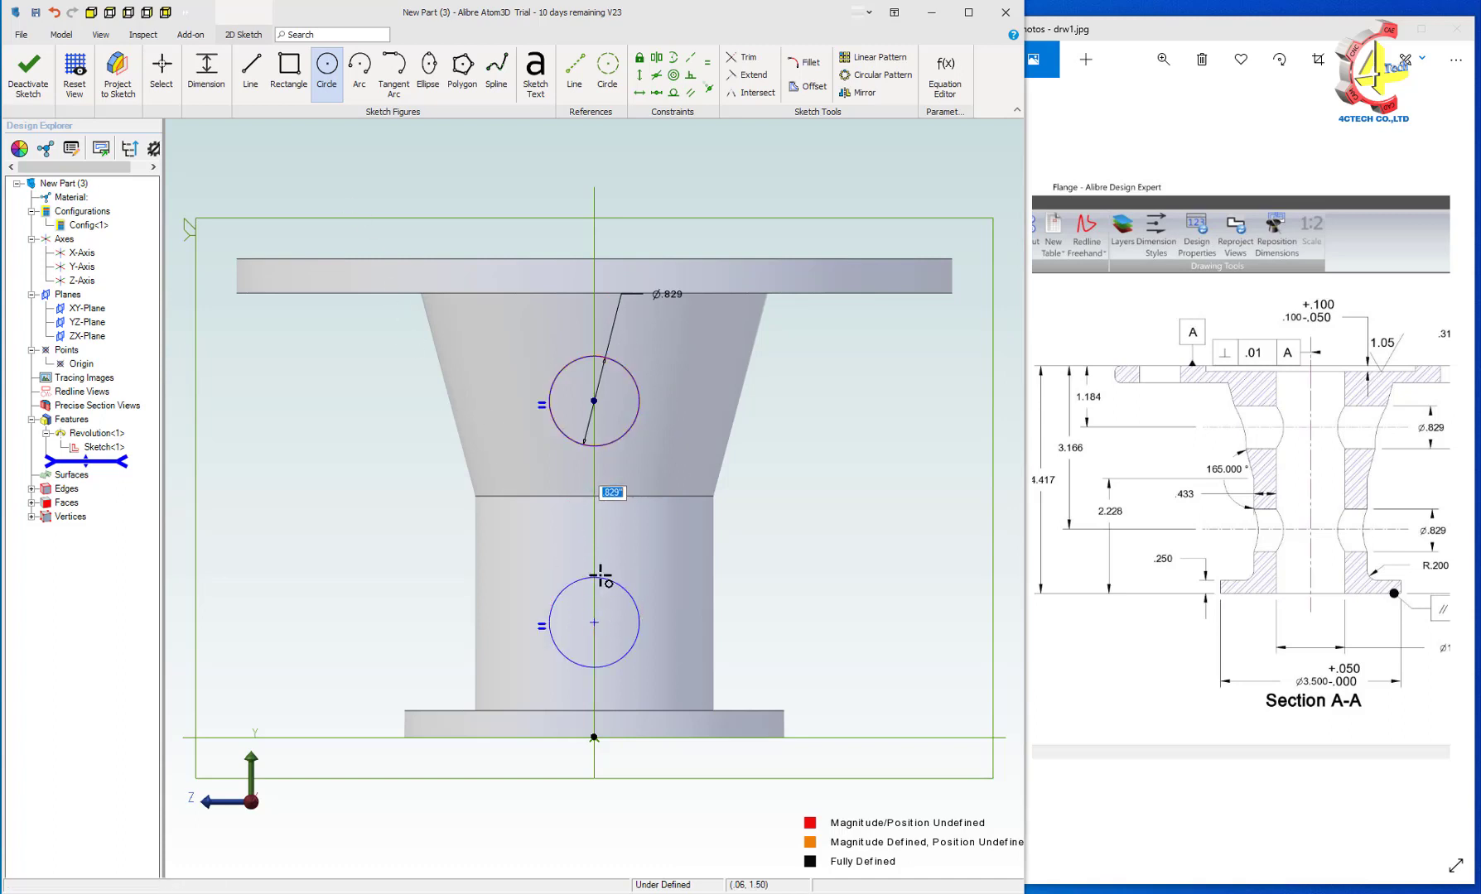
pyautogui.write('.82')
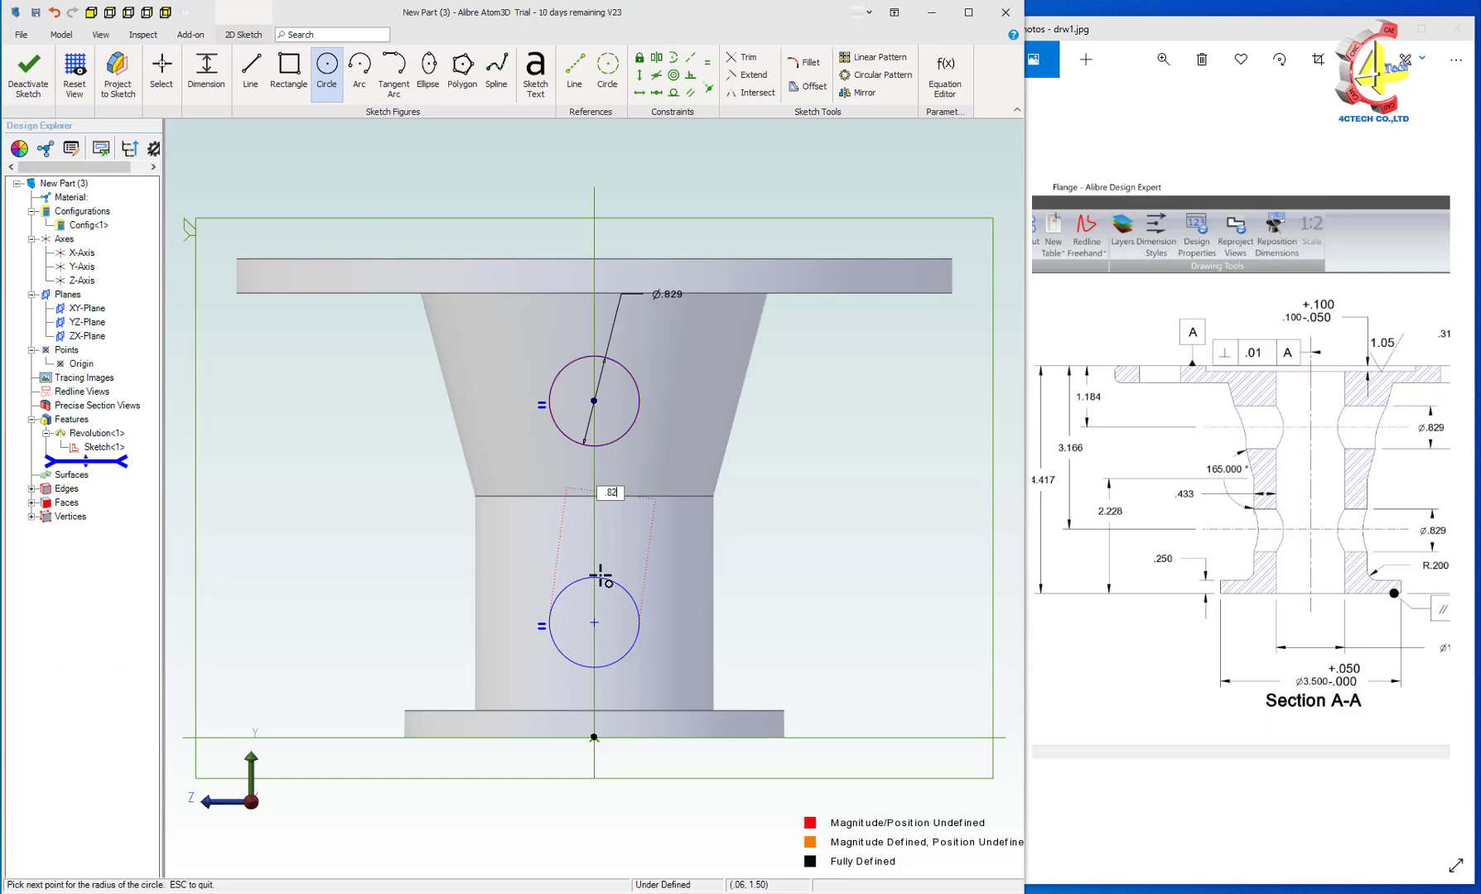
pyautogui.write('9')
pyautogui.press('Return')
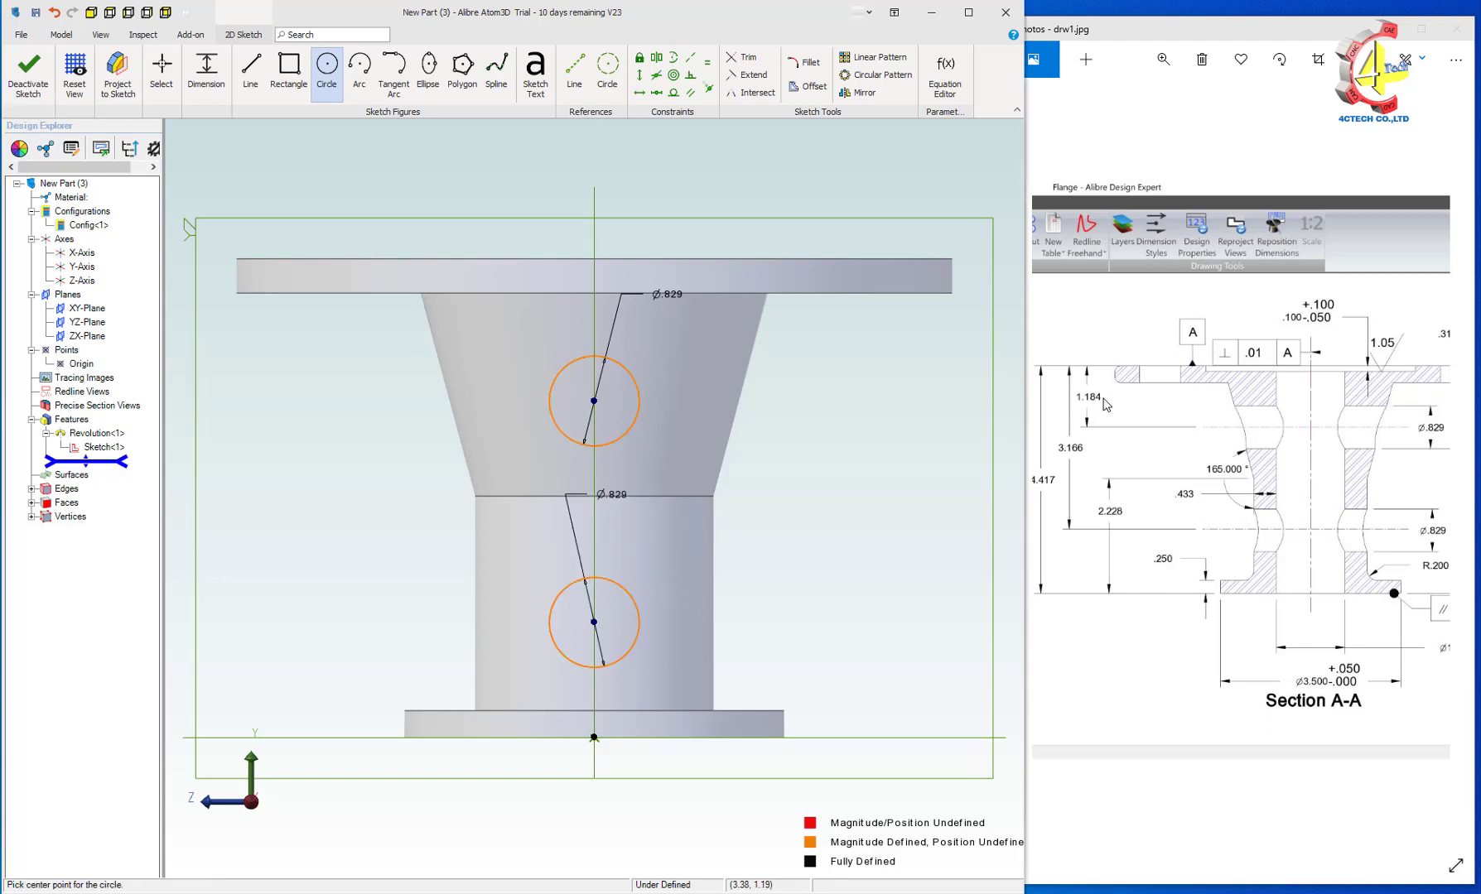
# Dimension the upper circle's centre from the top edge of the upper flange and set the distance to 1.184 in
pyautogui.press('d')
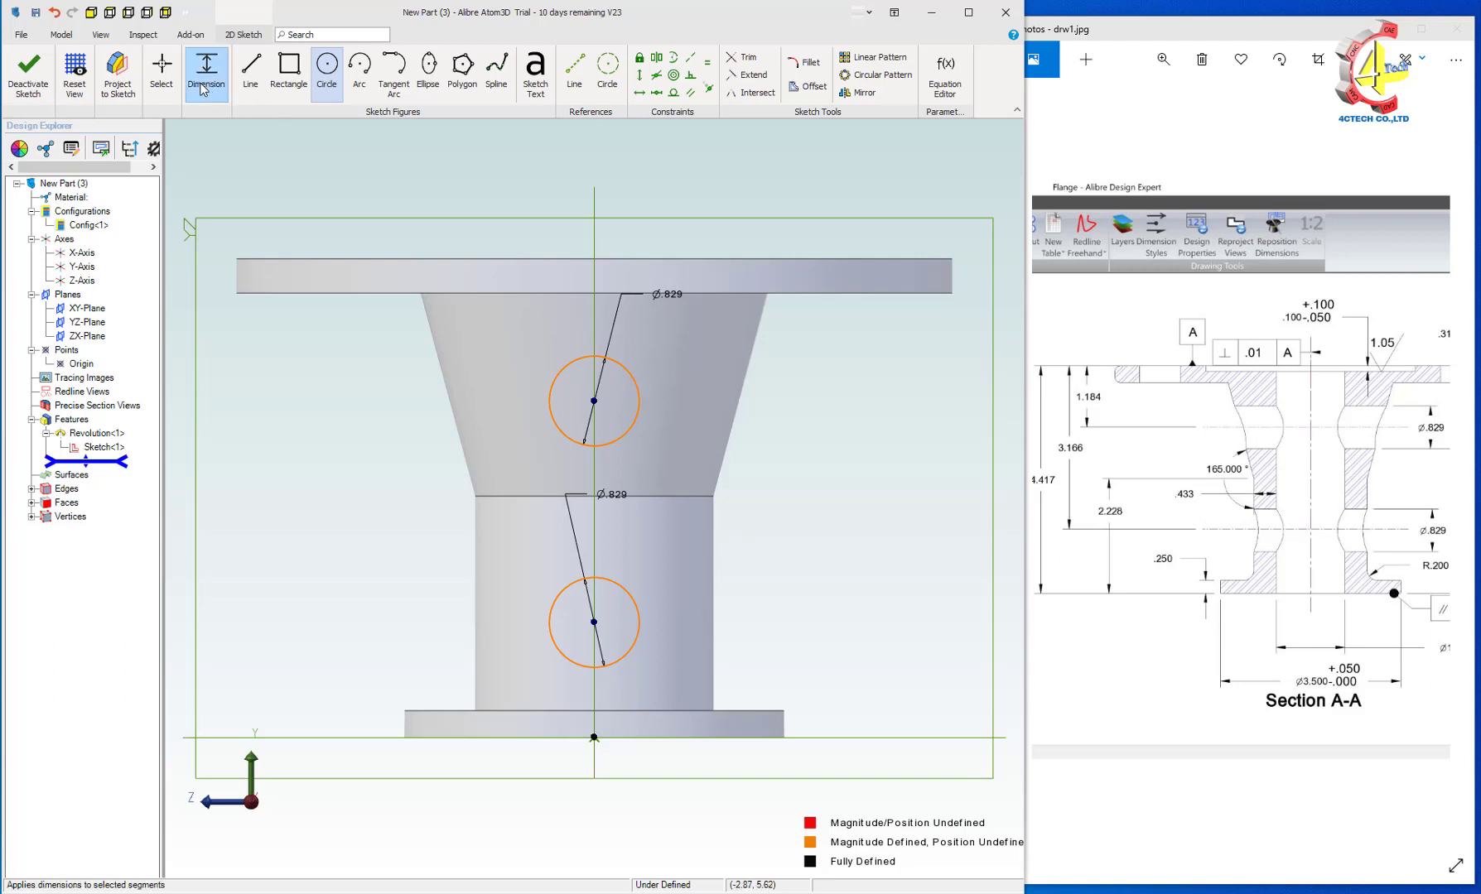
pyautogui.press('Escape')
pyautogui.click(637, 378)
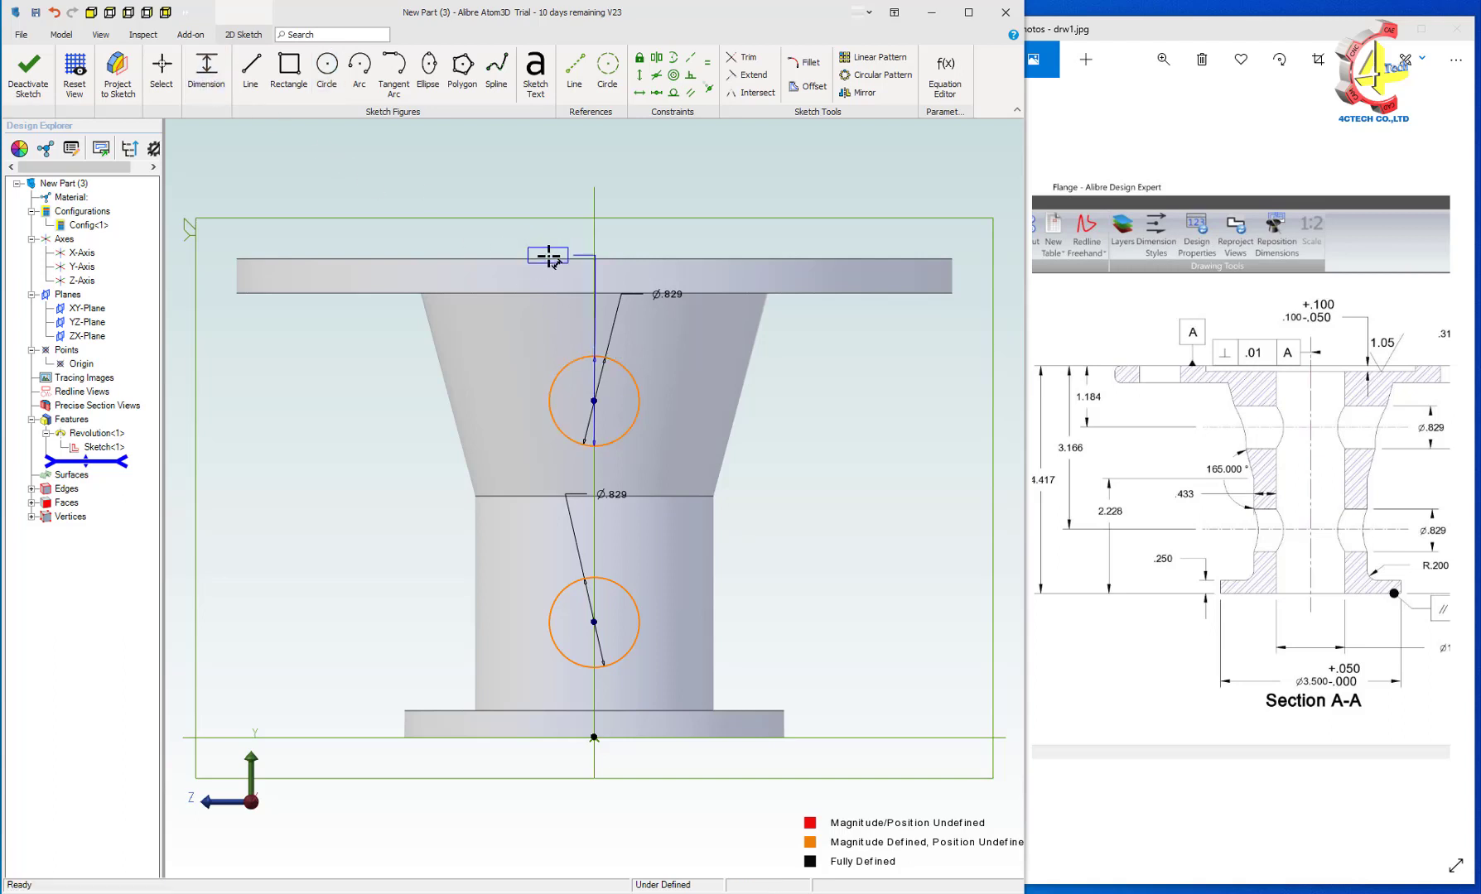
pyautogui.click(546, 258)
pyautogui.click(404, 335)
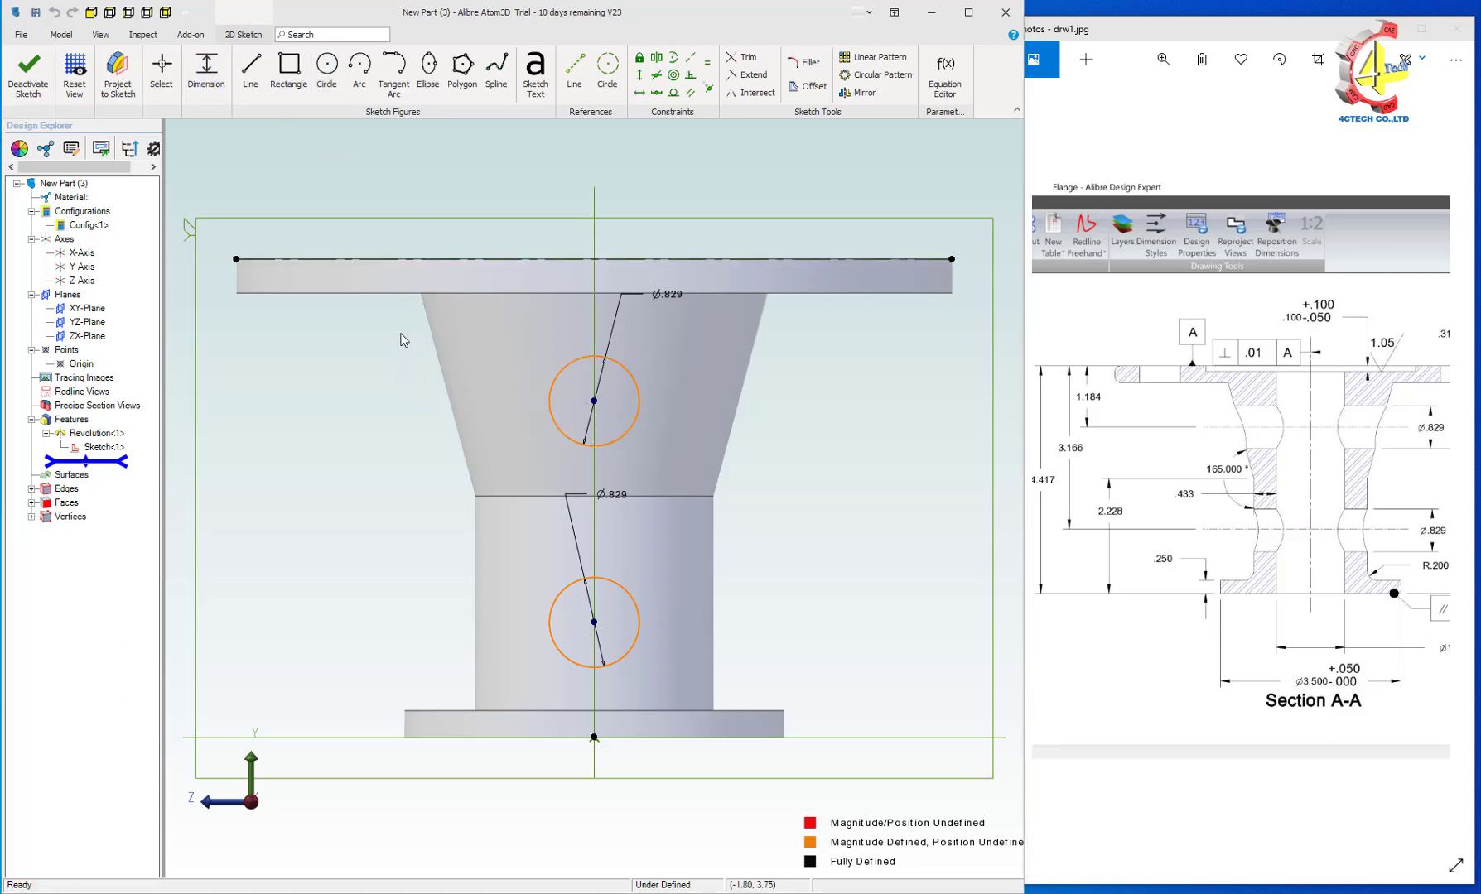
pyautogui.write('1.184')
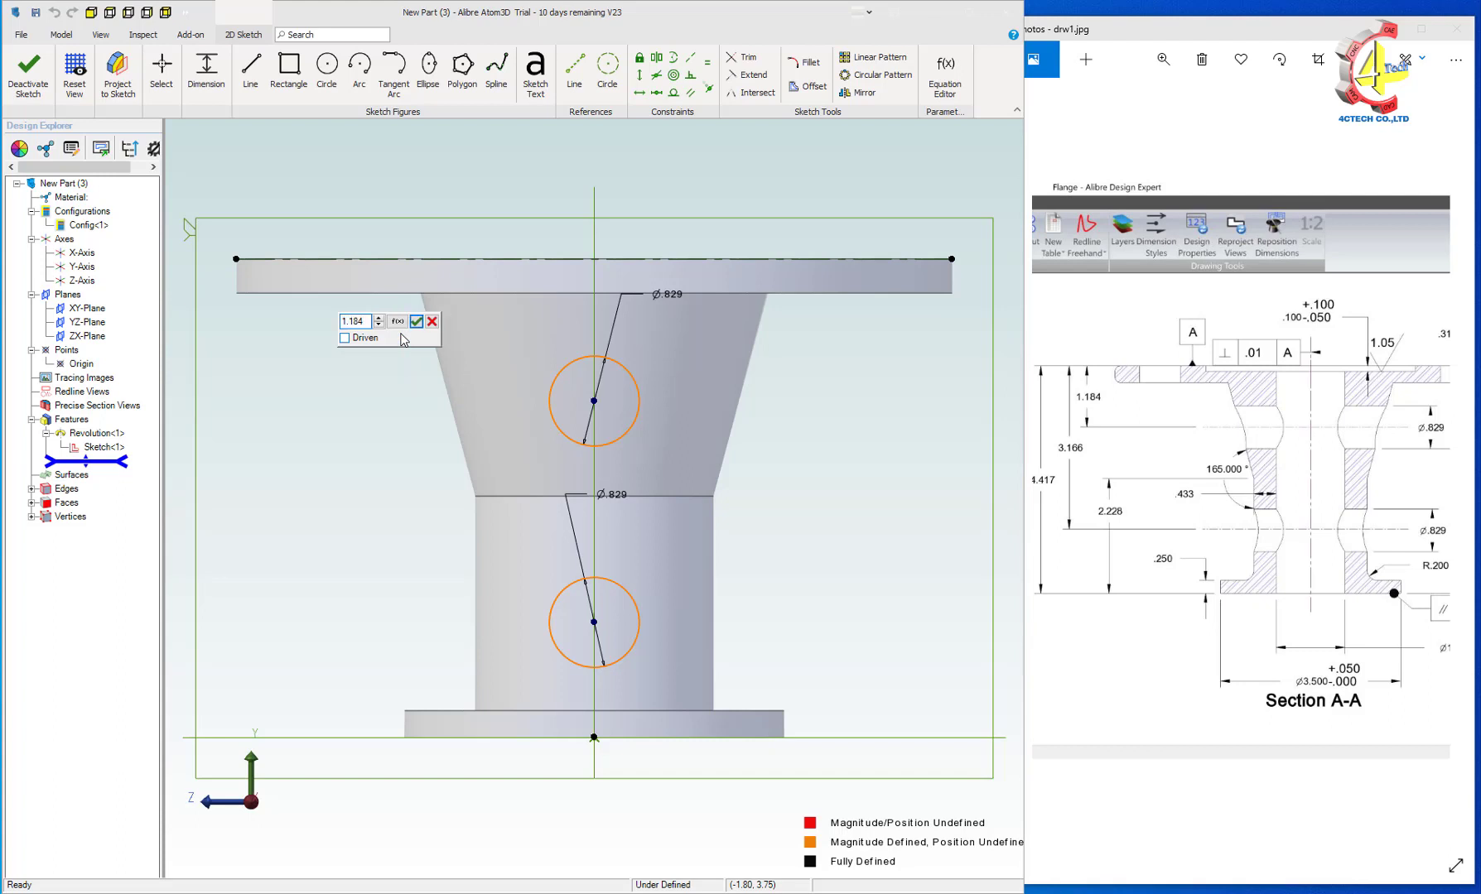
pyautogui.press('Return')
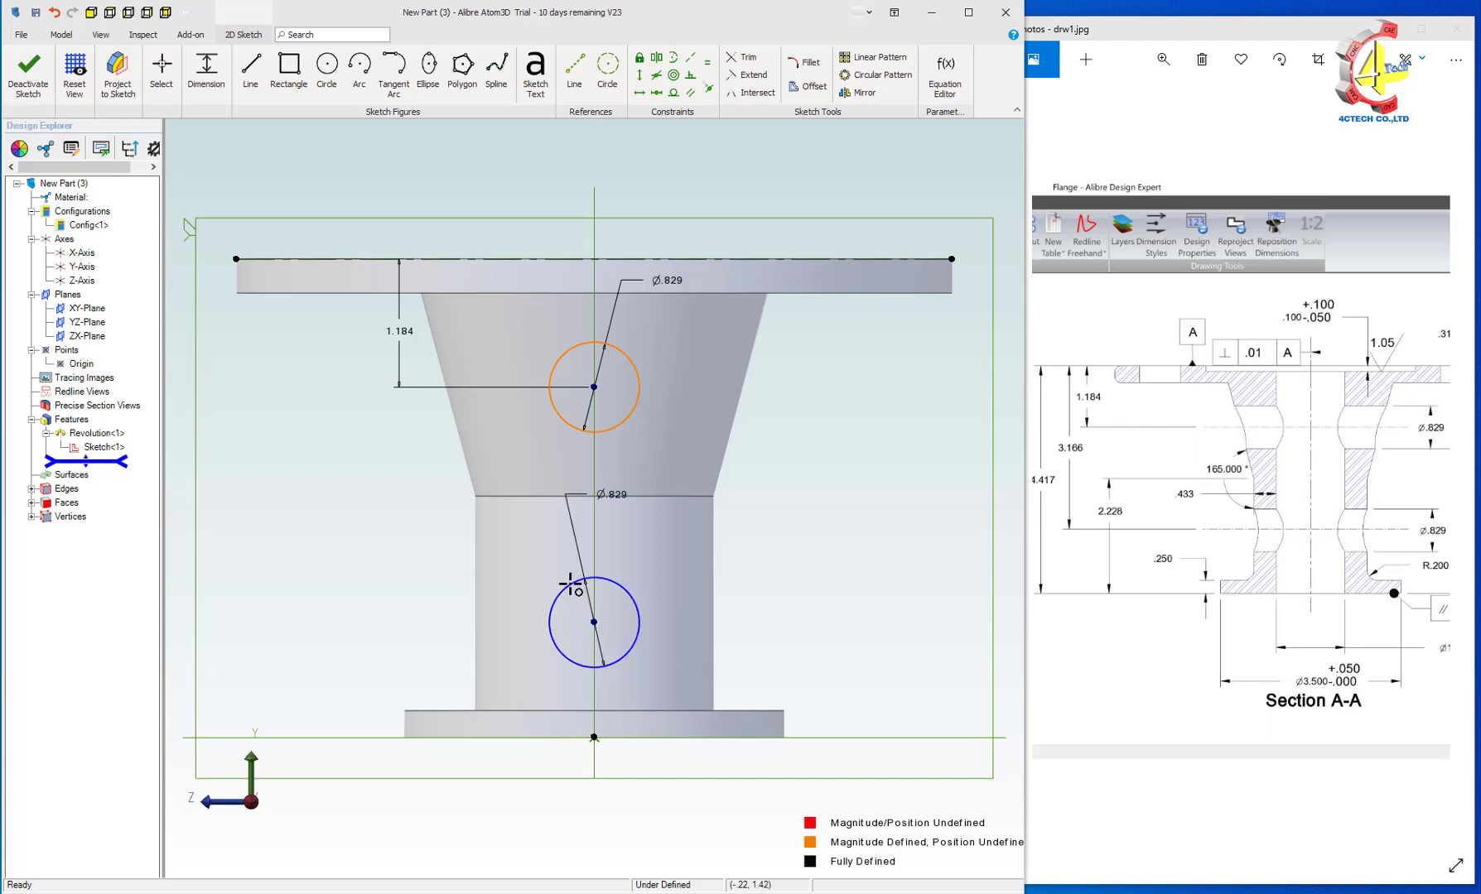
# Dimension the lower circle's centre from the top edge of the upper flange and set the distance to 3.166 in
pyautogui.click(570, 583)
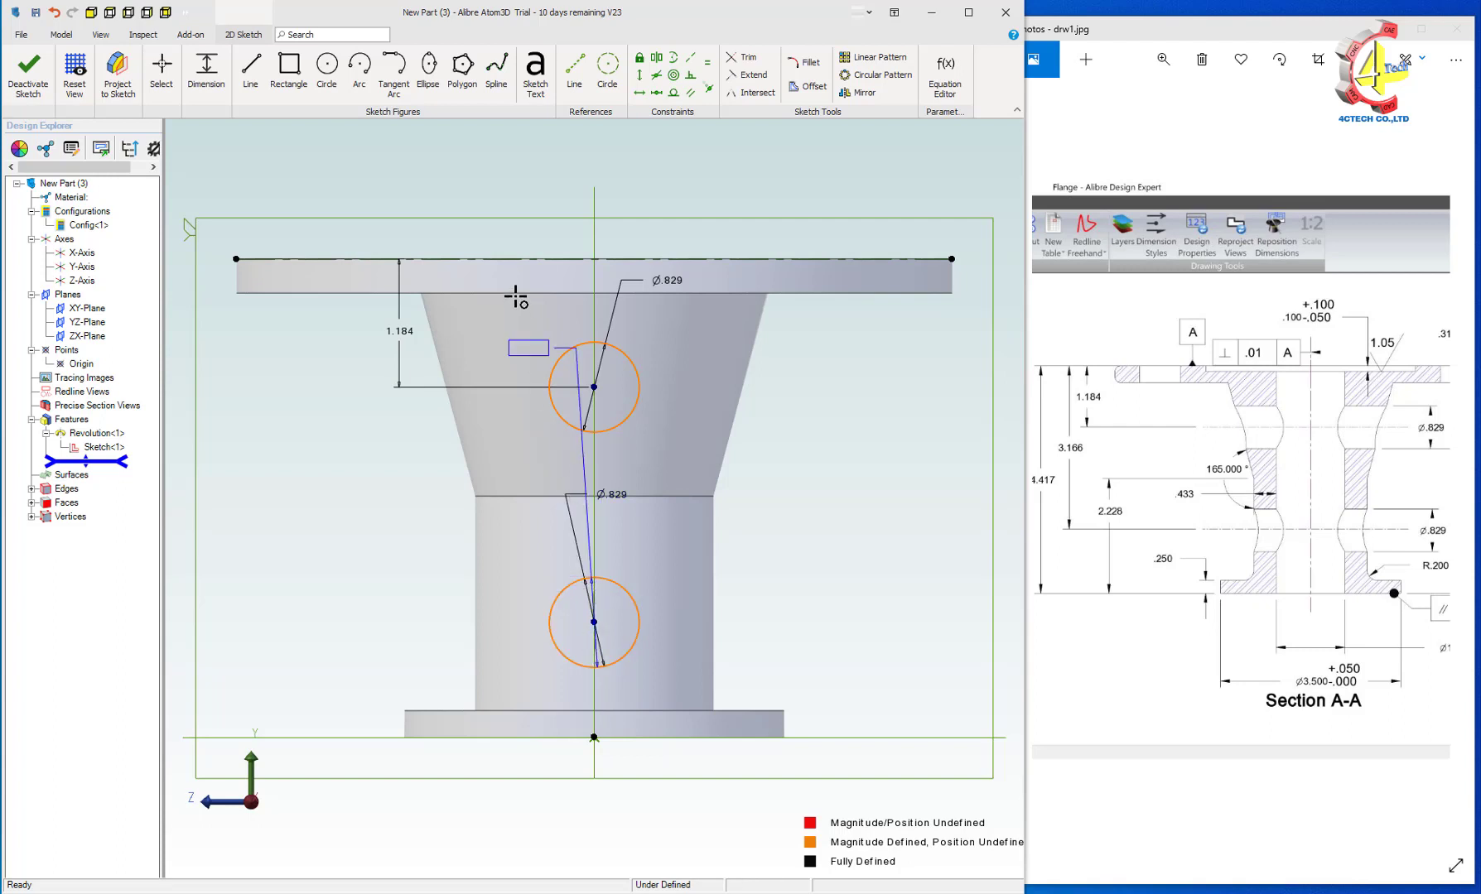
pyautogui.click(540, 259)
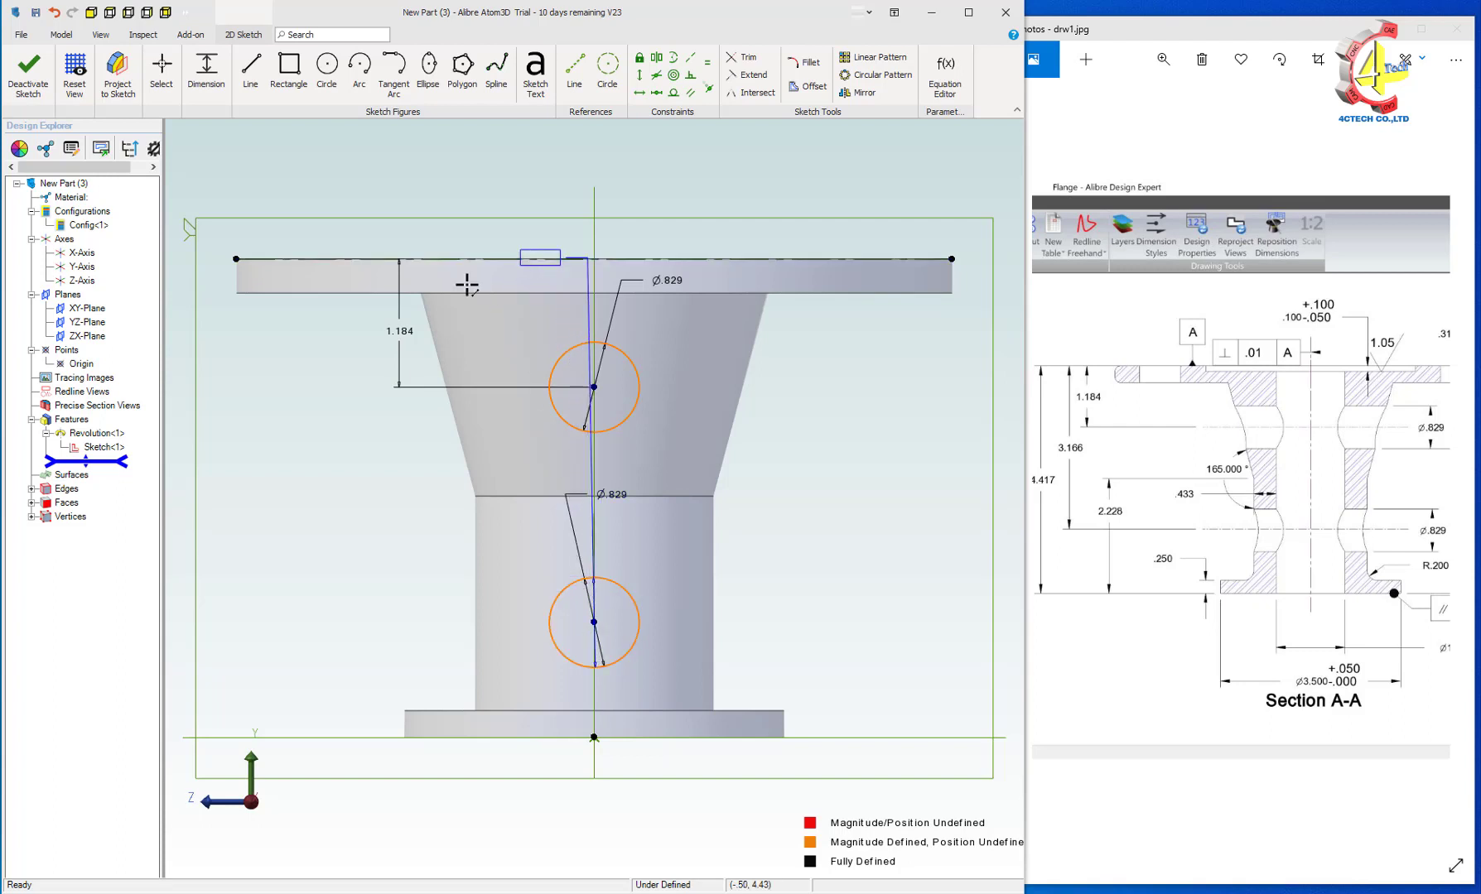
pyautogui.click(357, 444)
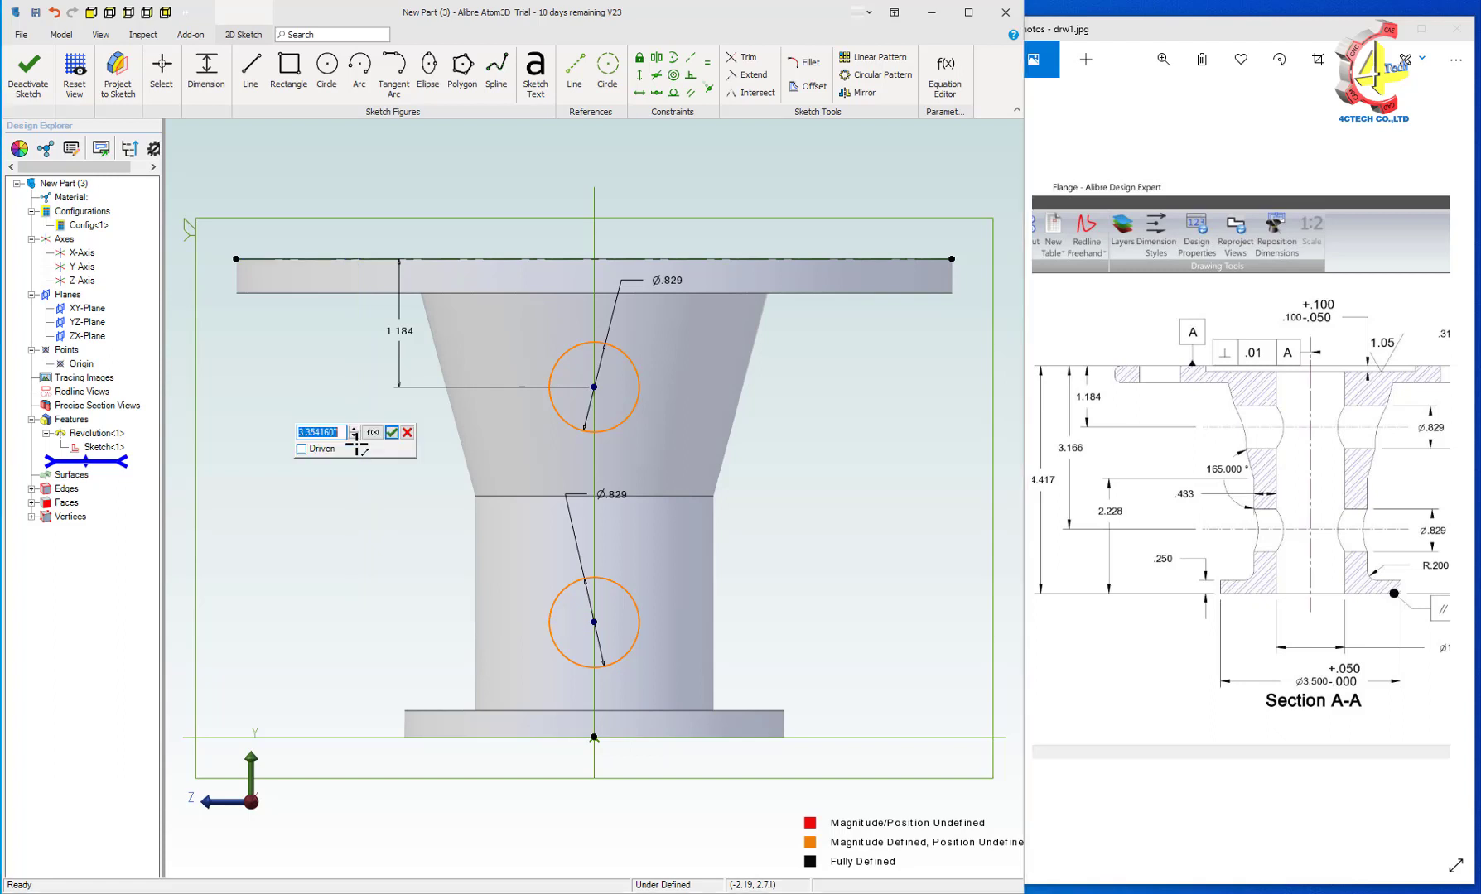
pyautogui.write('3.')
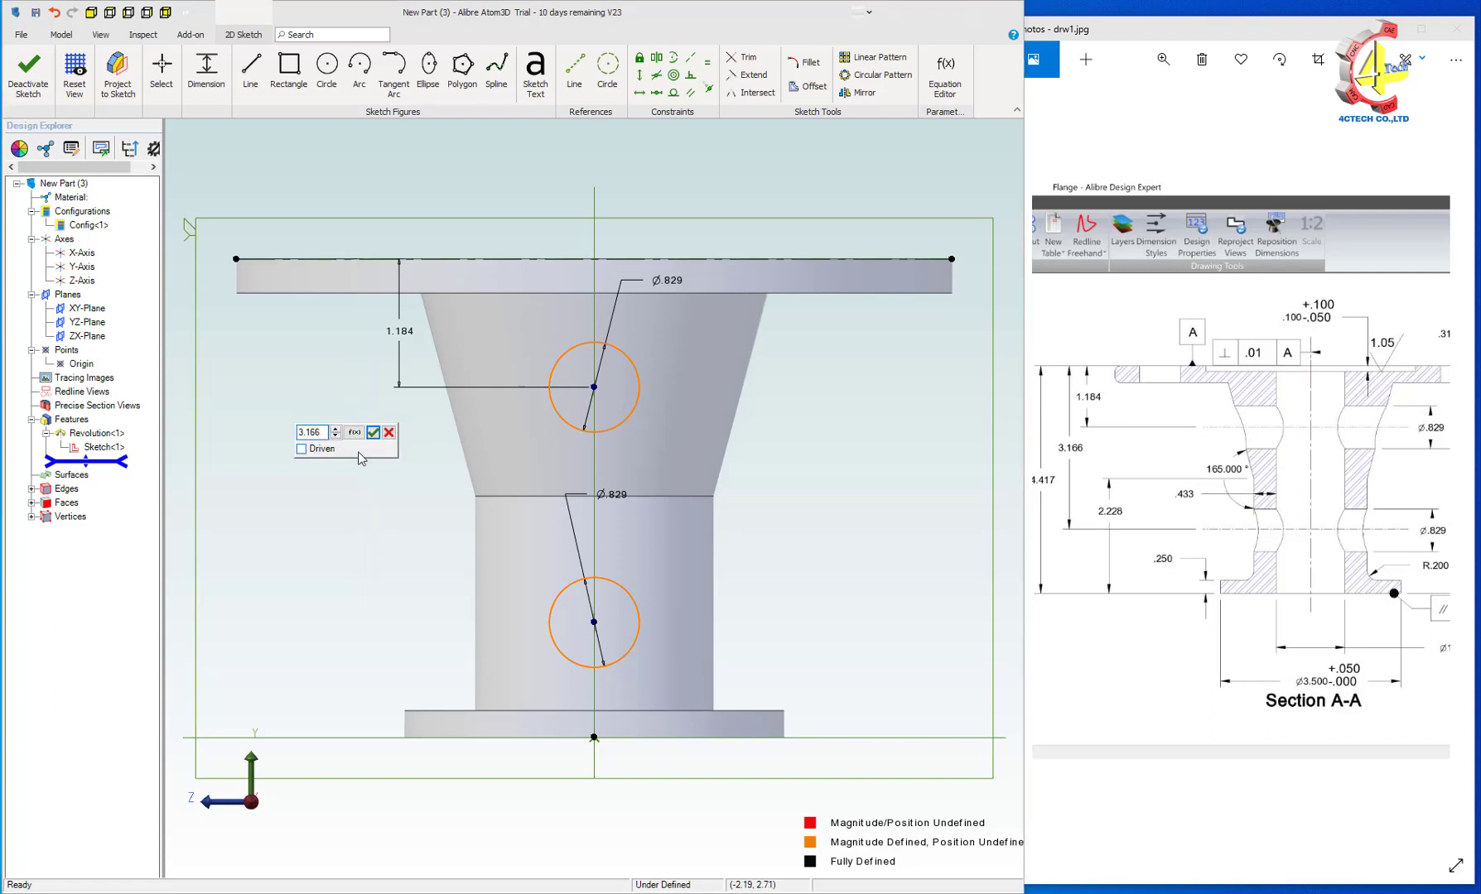
pyautogui.write('166')
pyautogui.press('Return')
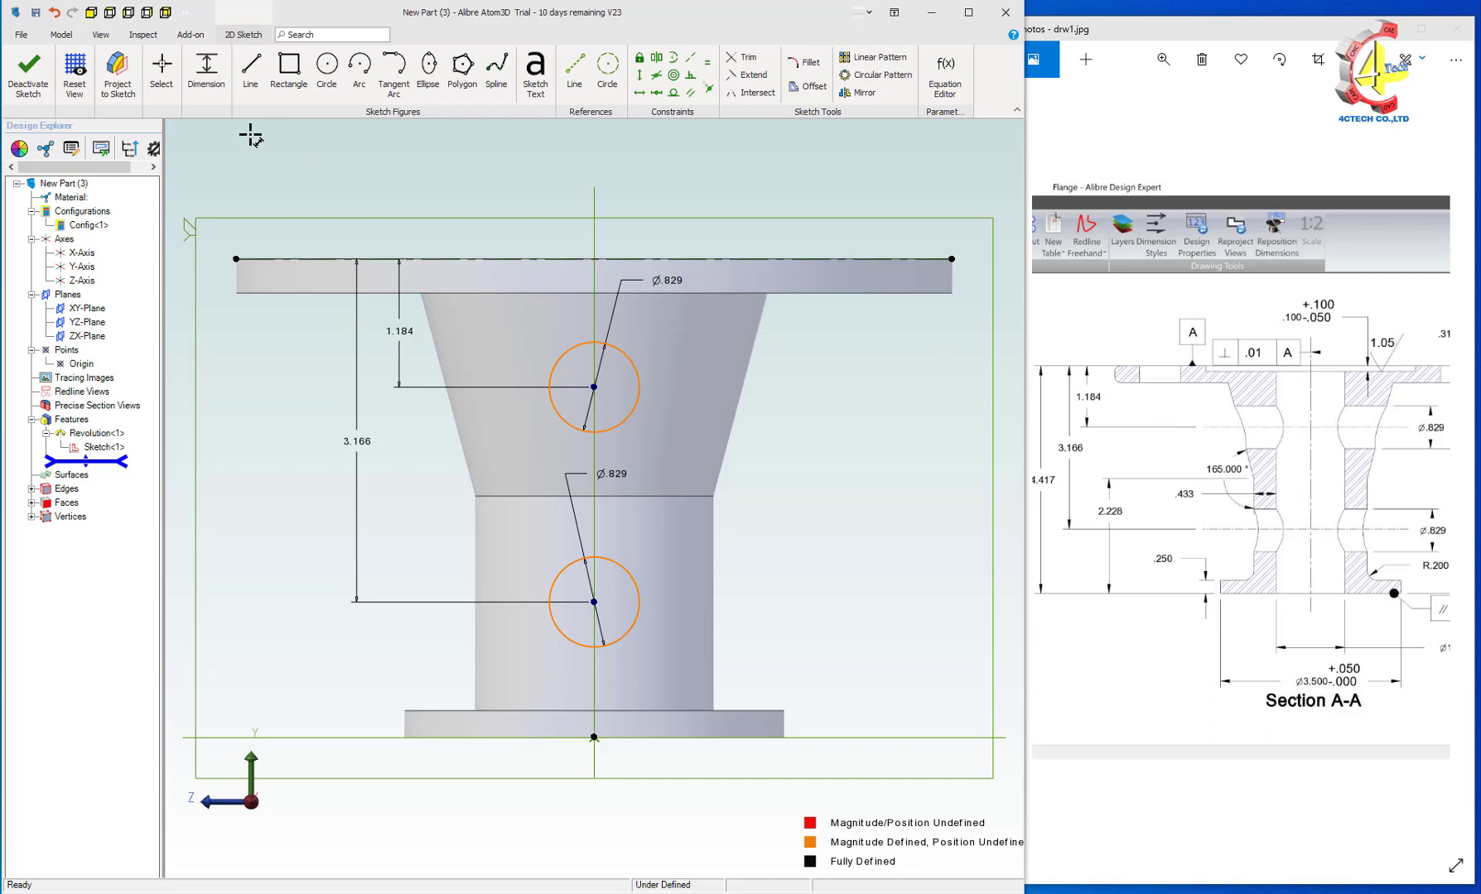
# Finish the sketch and extrude-cut both circles through the neck with the Through ALL type
pyautogui.click(28, 76)
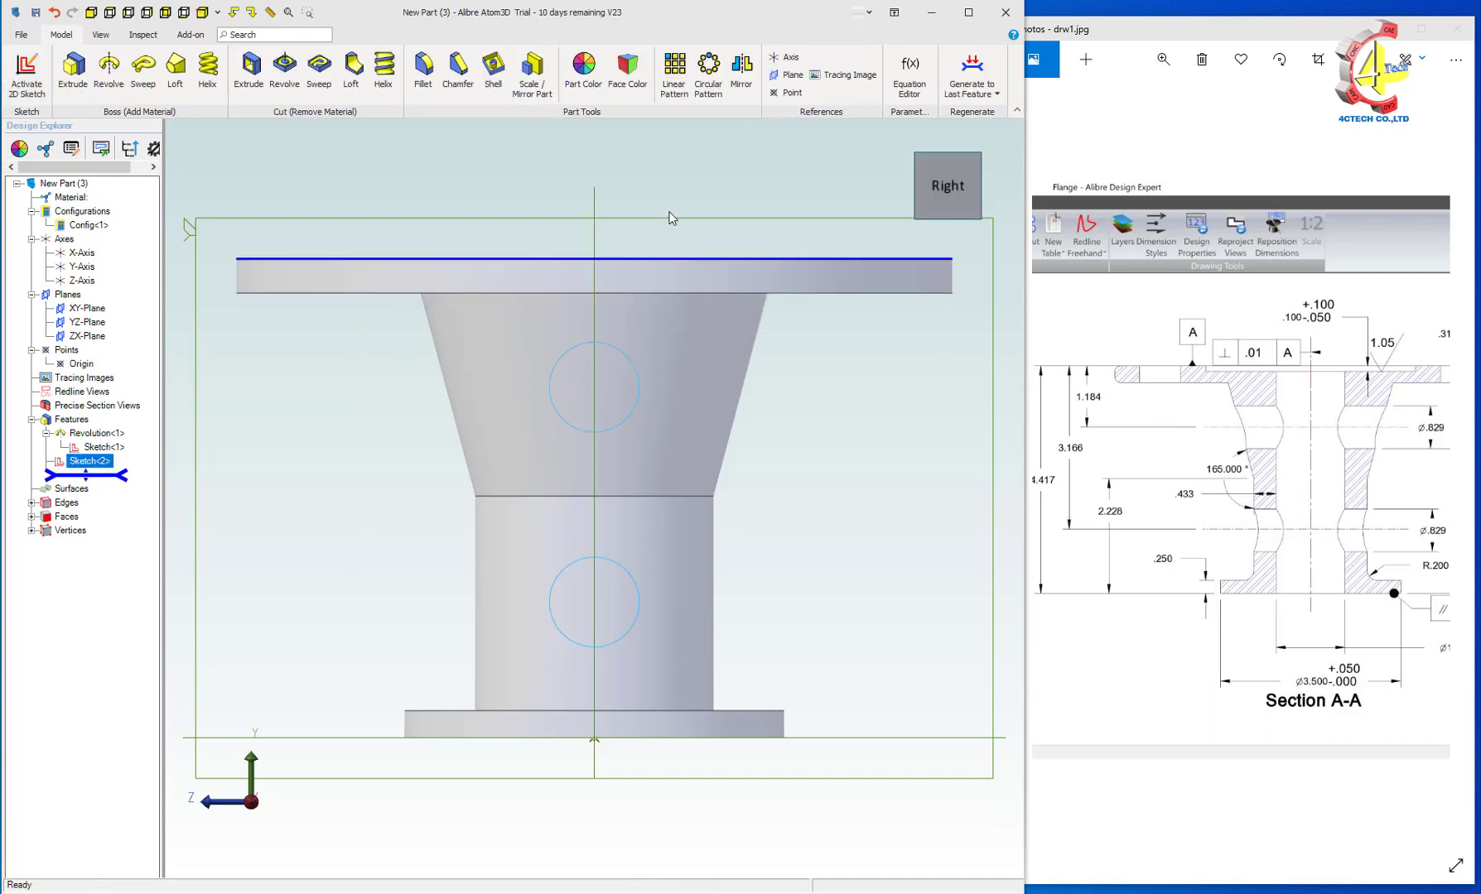
pyautogui.press('Left')
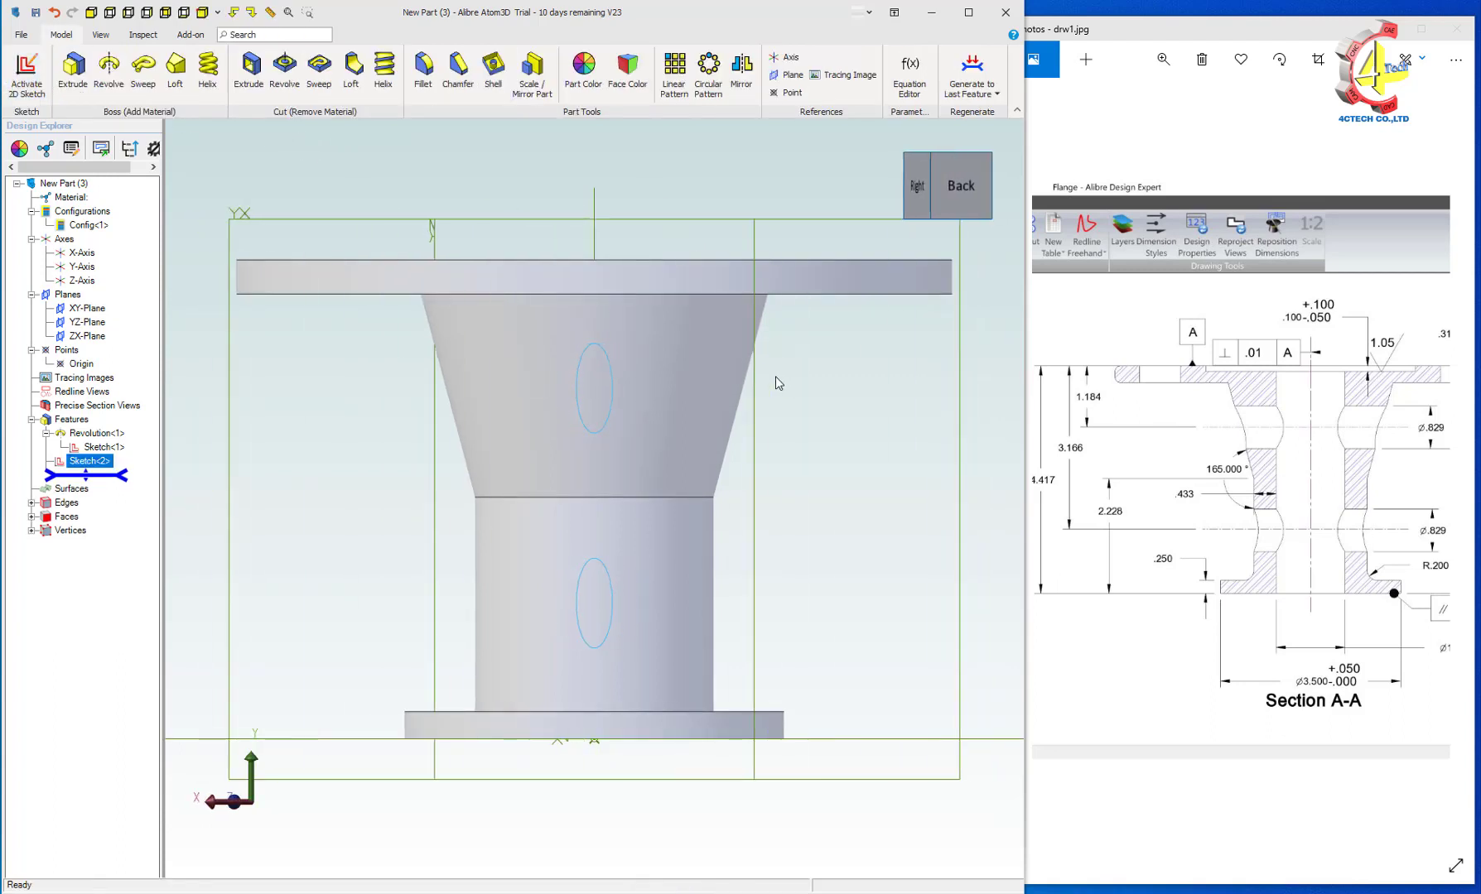
pyautogui.press('Home')
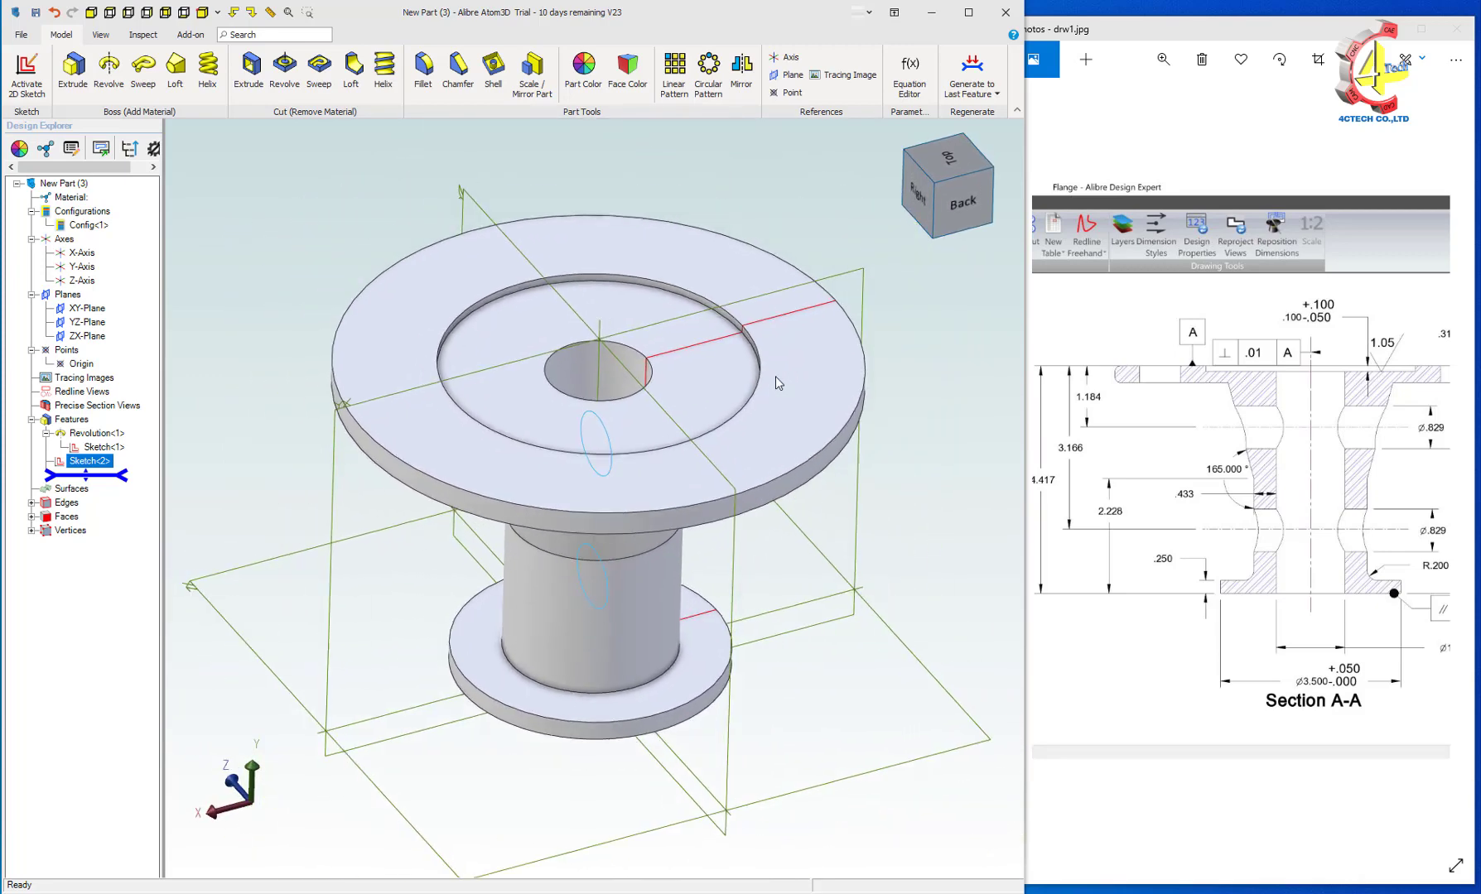
pyautogui.click(248, 73)
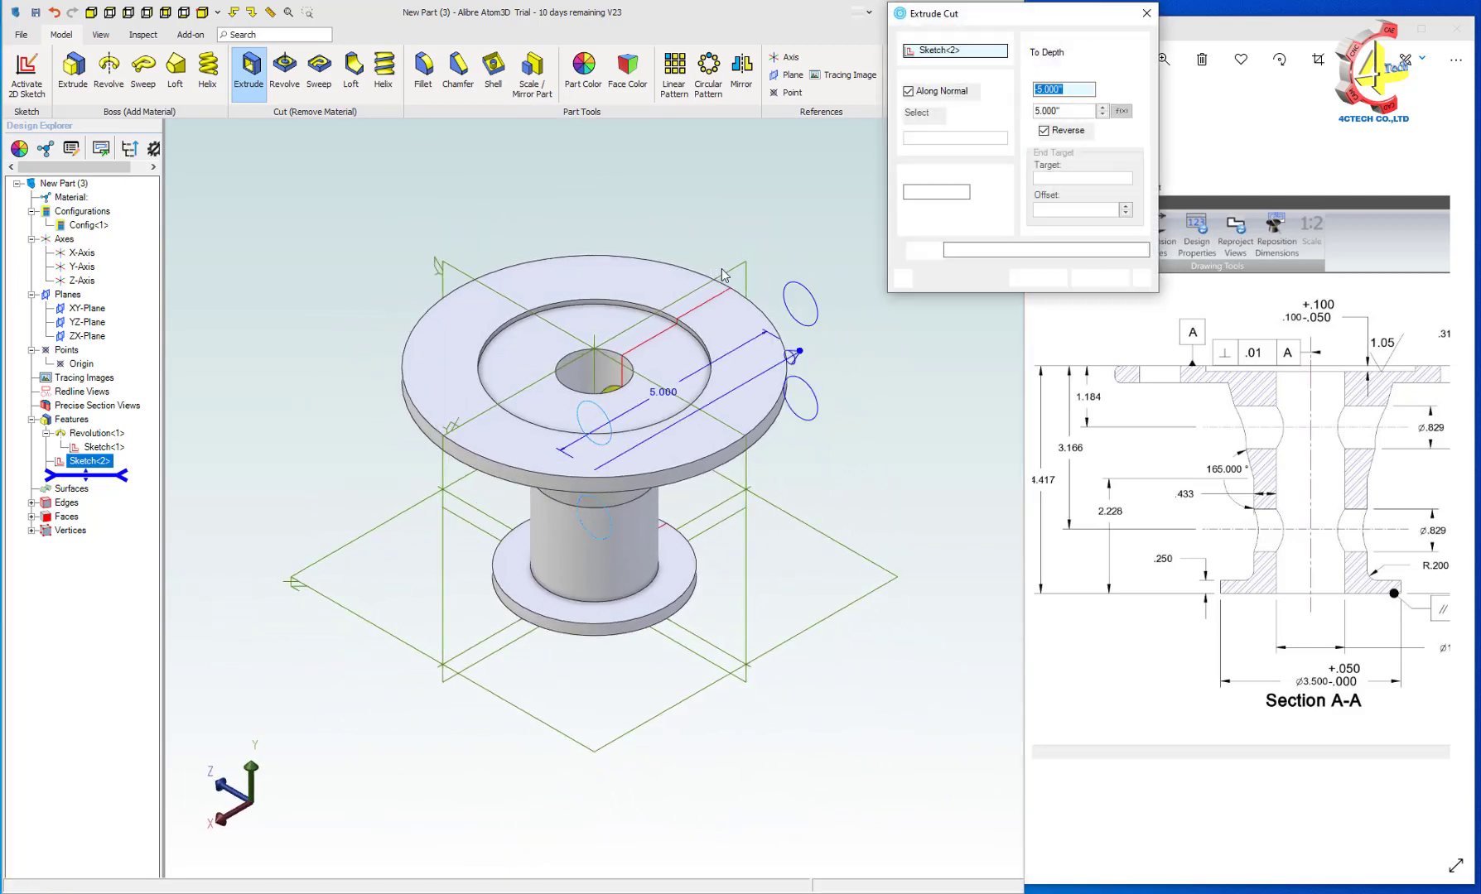
pyautogui.click(1080, 52)
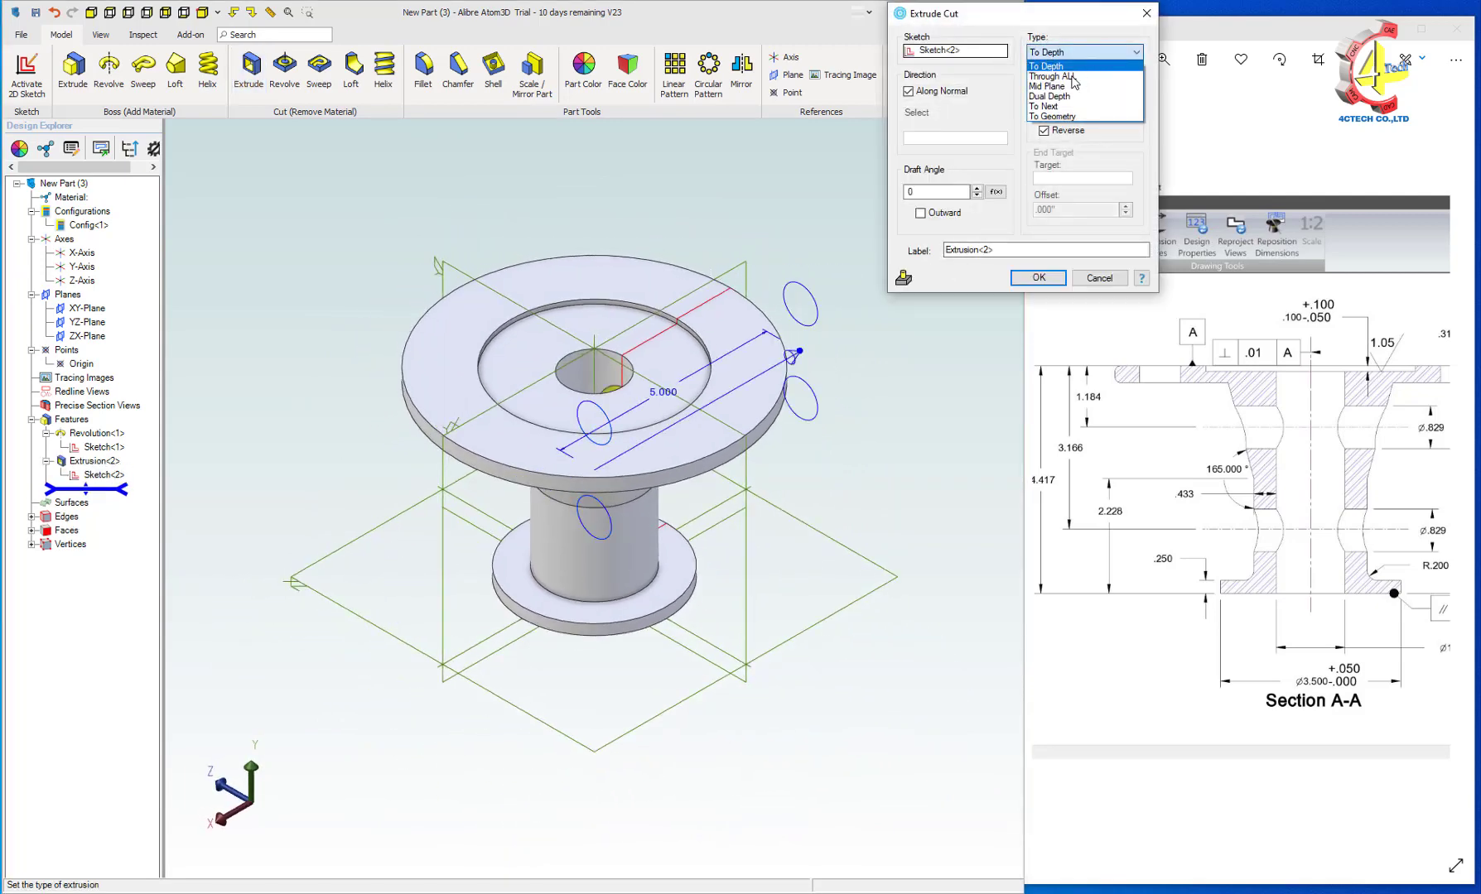
pyautogui.click(1063, 76)
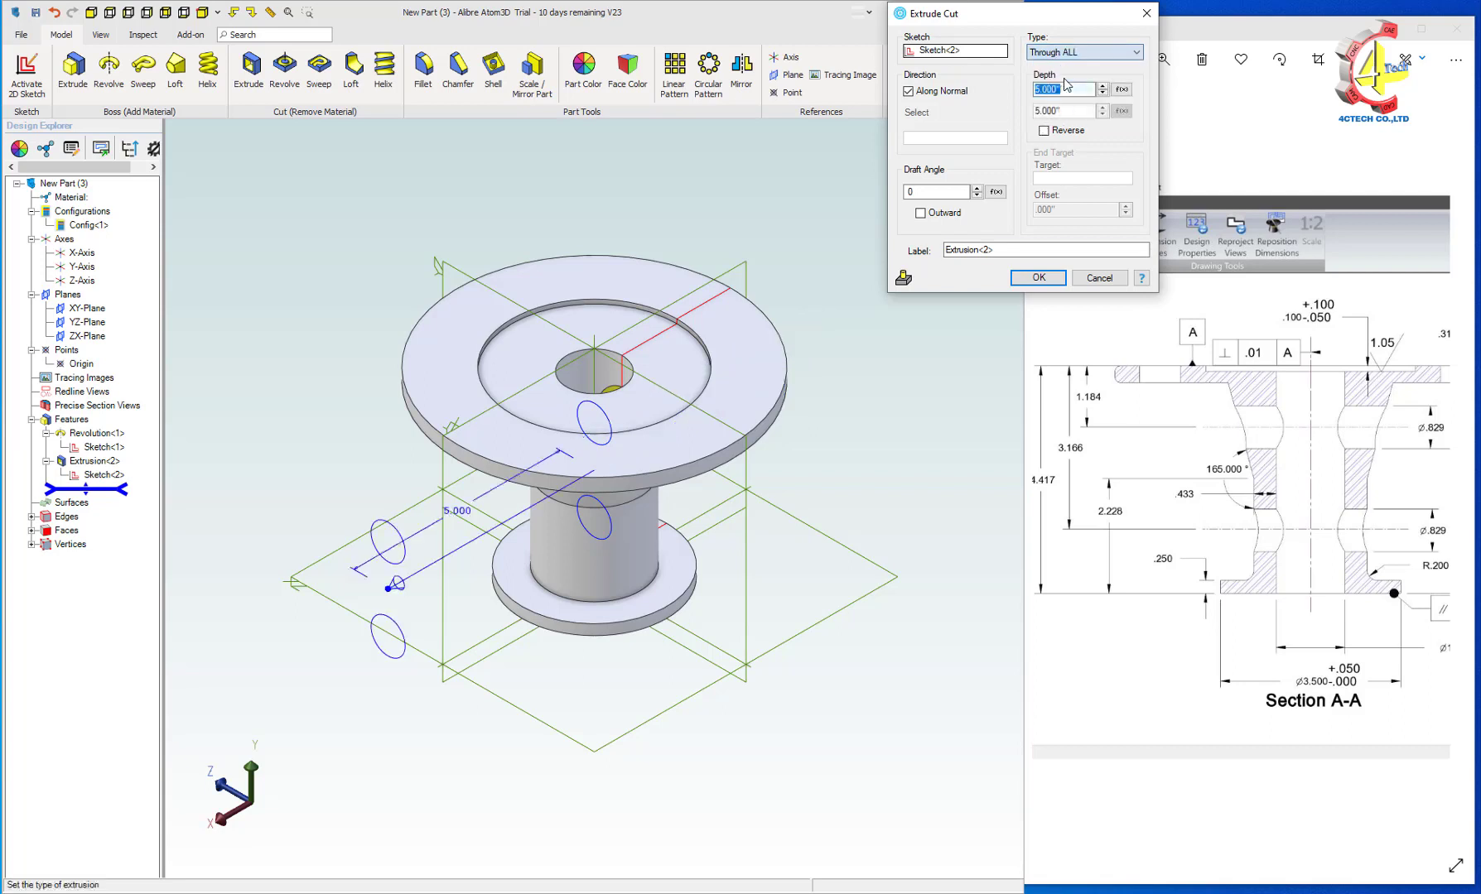
pyautogui.click(1038, 278)
pyautogui.click(874, 325)
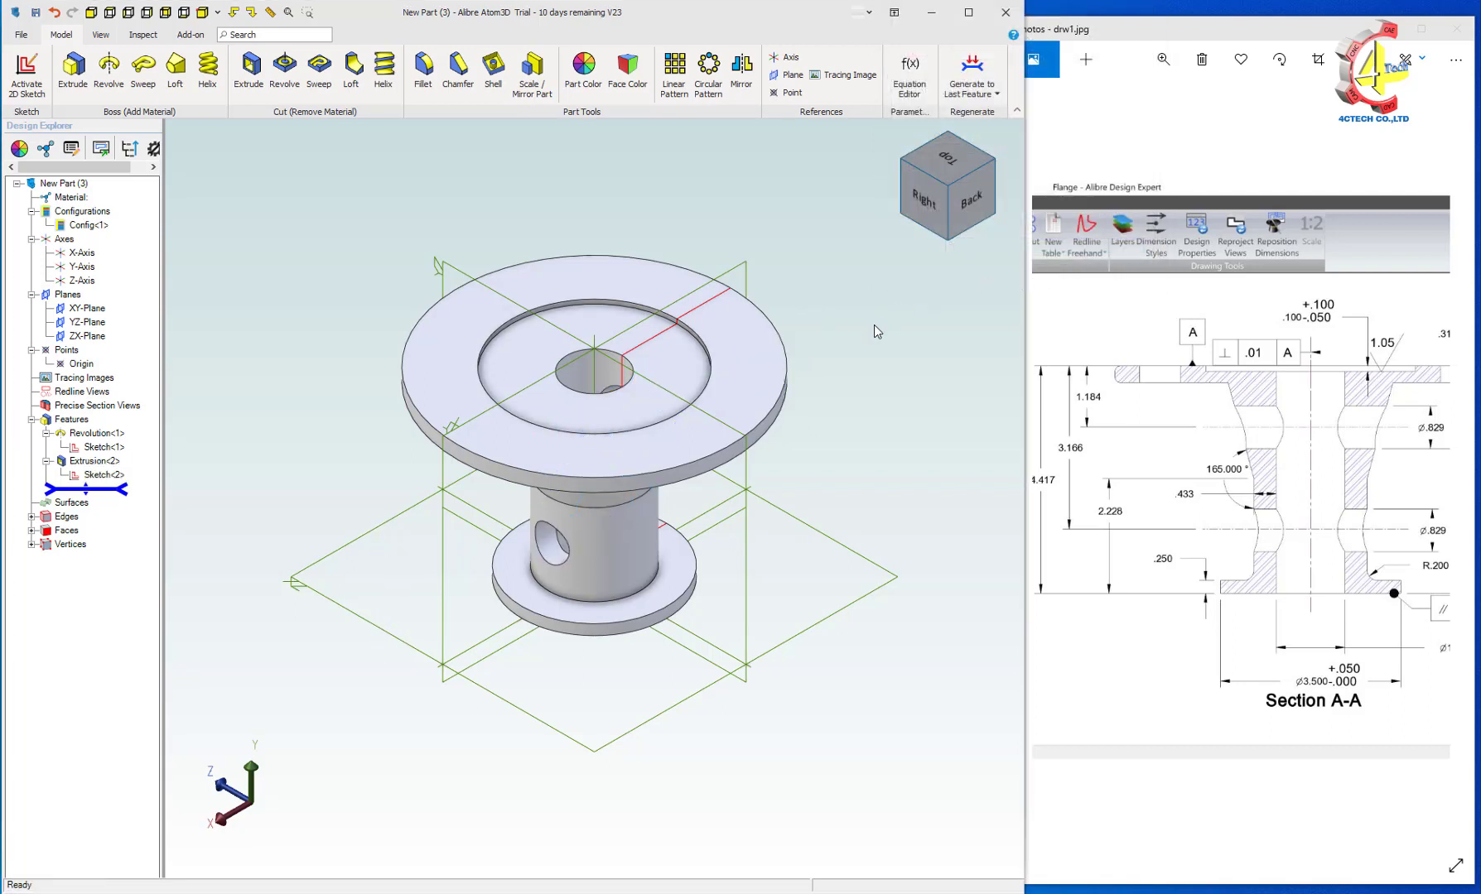
# Examine the cross holes through the neck and the central bore from the side and from above
pyautogui.press('Down')
pyautogui.press('Down')
pyautogui.press('Down')
pyautogui.press('Down')
pyautogui.press('Down')
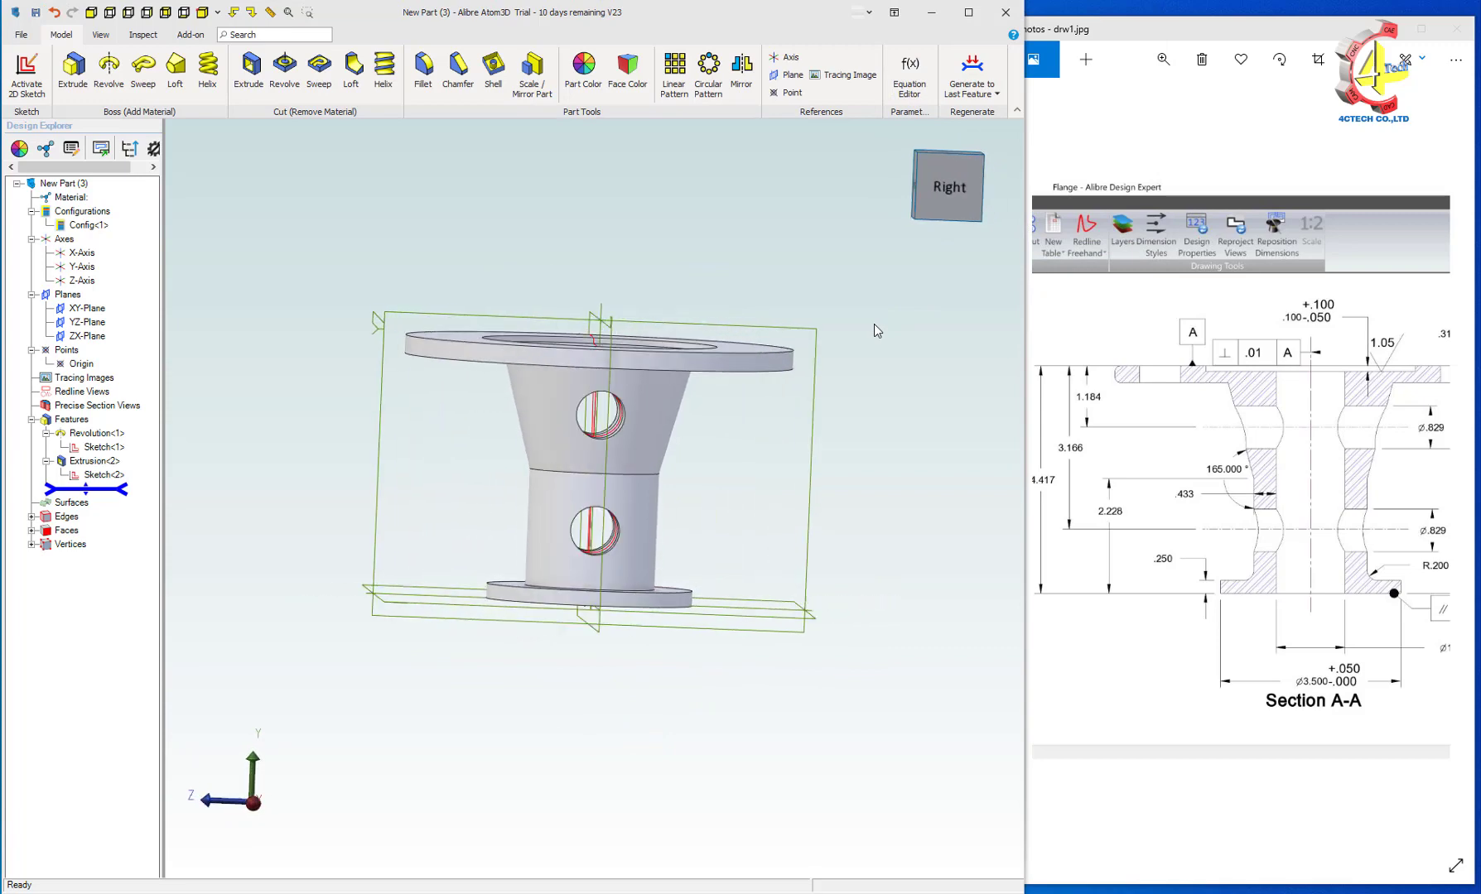
pyautogui.press('Up')
pyautogui.press('Up')
pyautogui.press('Up')
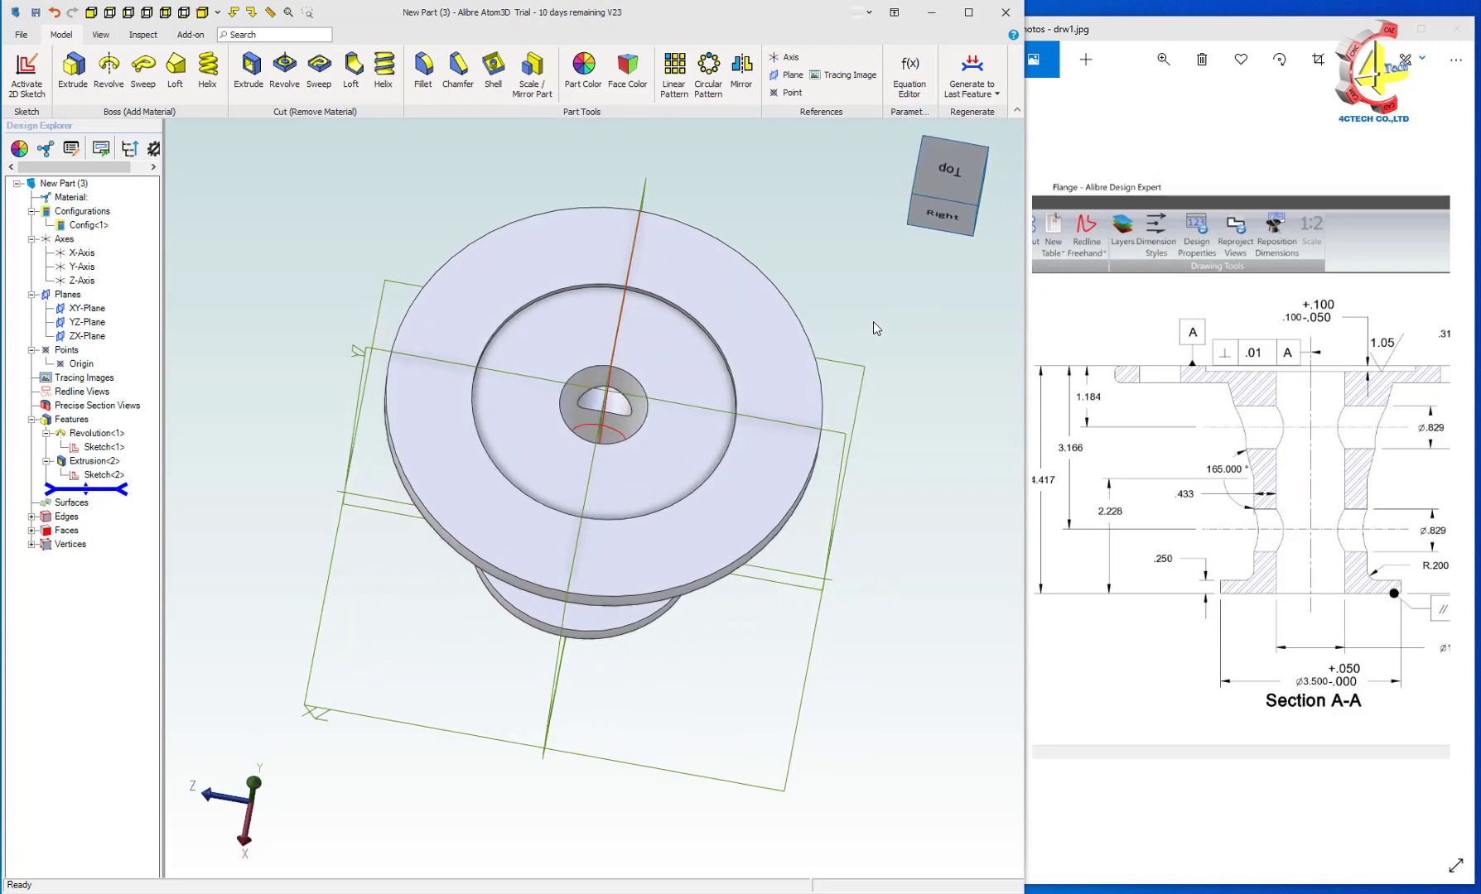
pyautogui.press('Down')
pyautogui.press('Down')
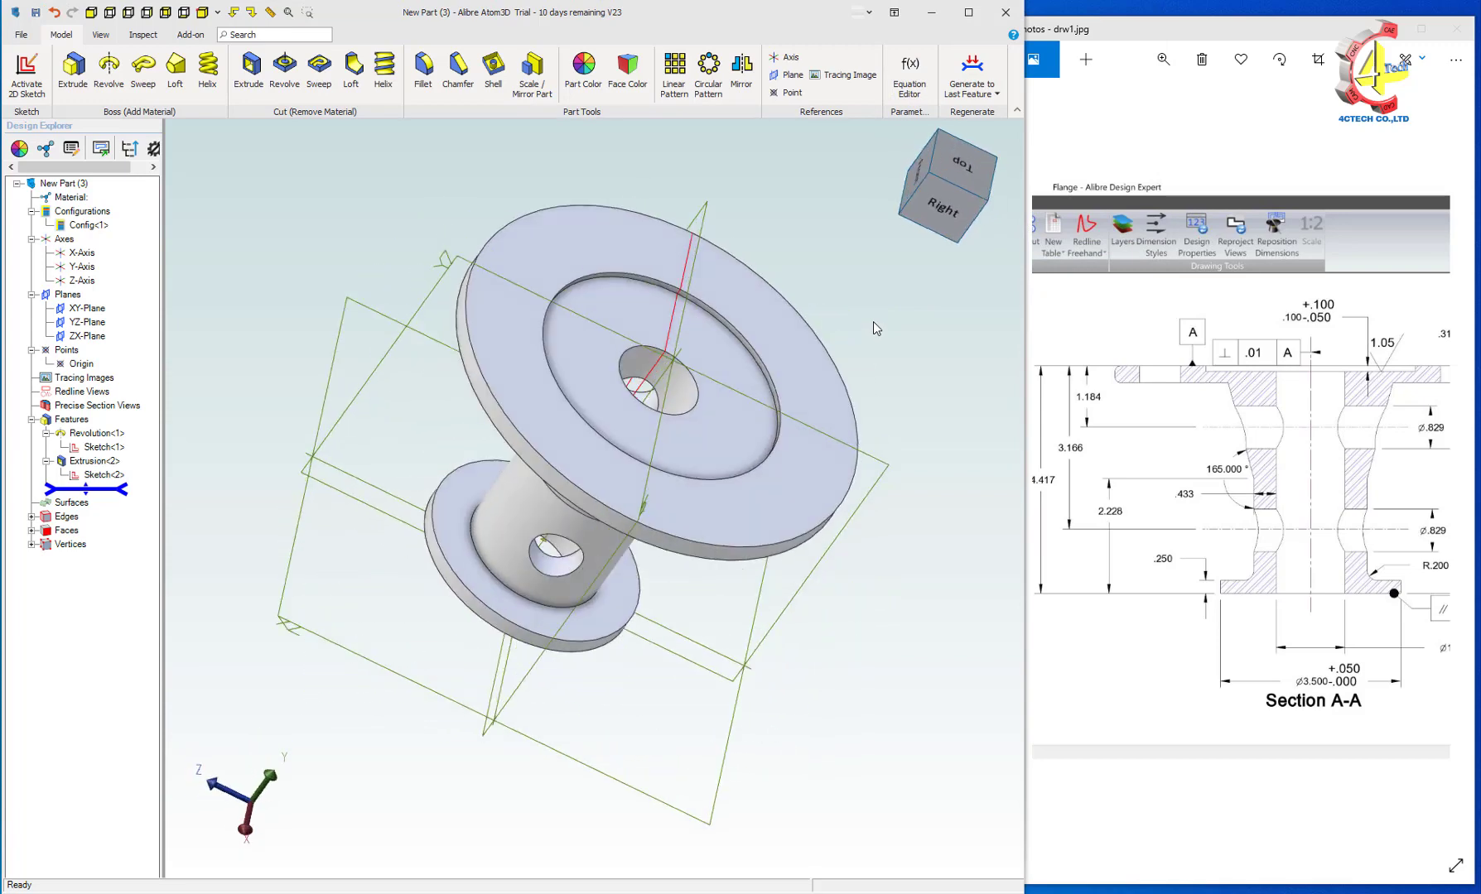
# Start a sketch on the upper flange's outer top face and draw a 5.3 in diameter reference circle centred on the origin
pyautogui.click(26, 71)
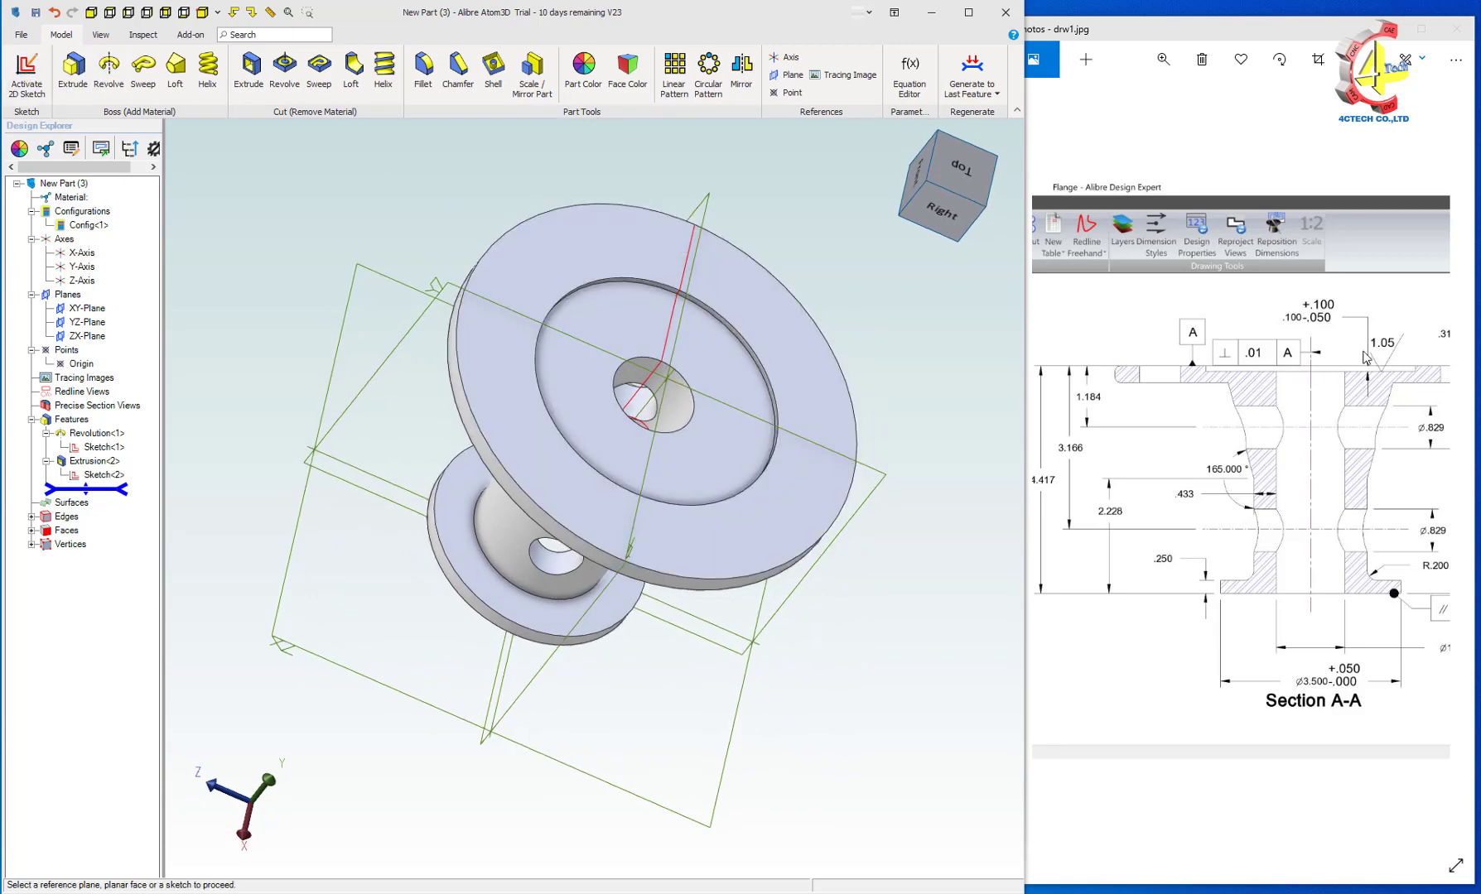
pyautogui.click(802, 346)
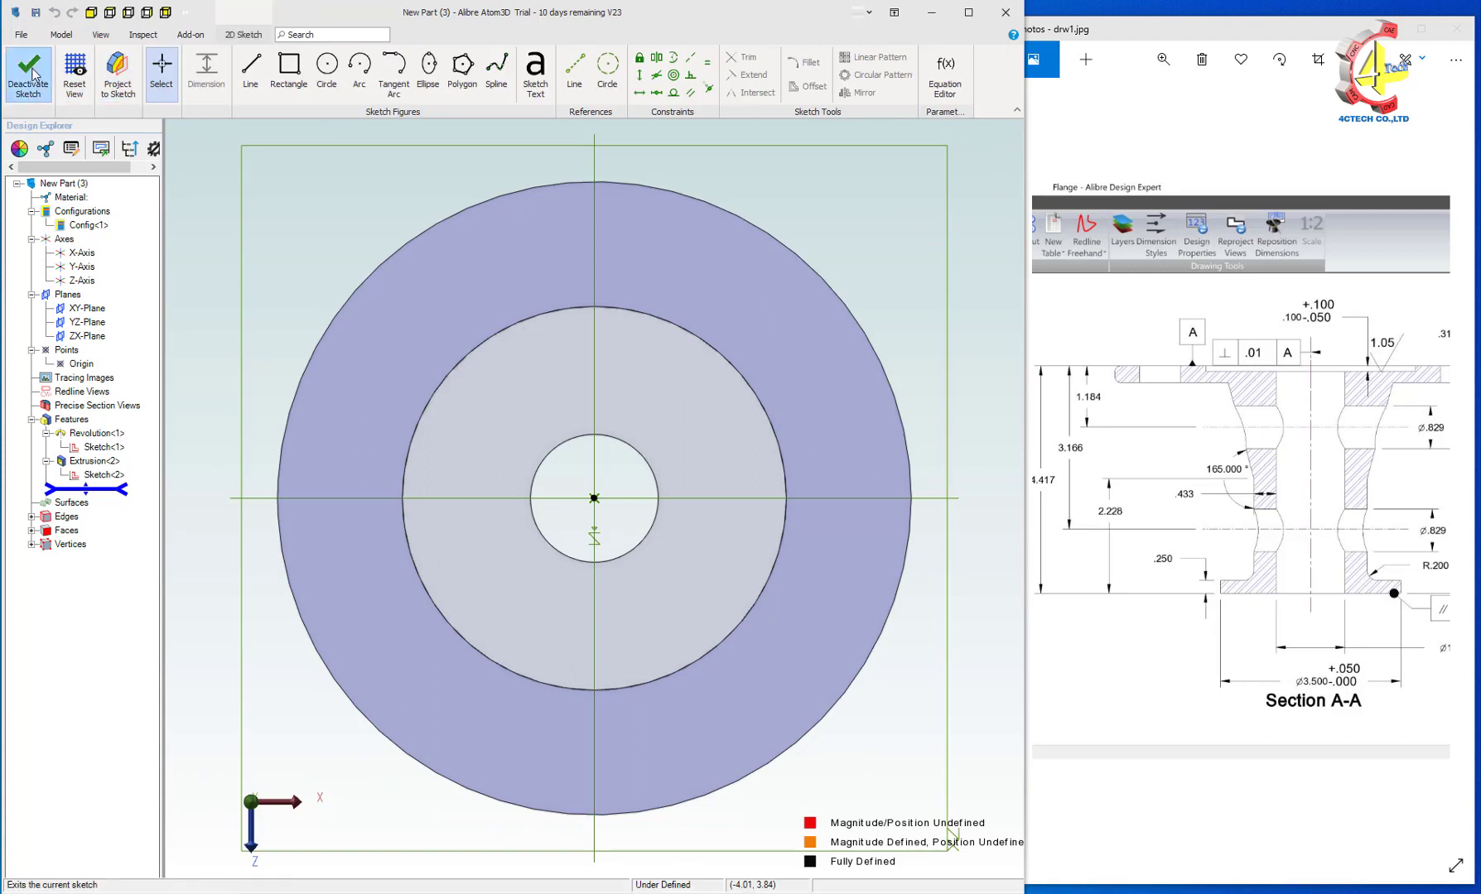
pyautogui.click(608, 72)
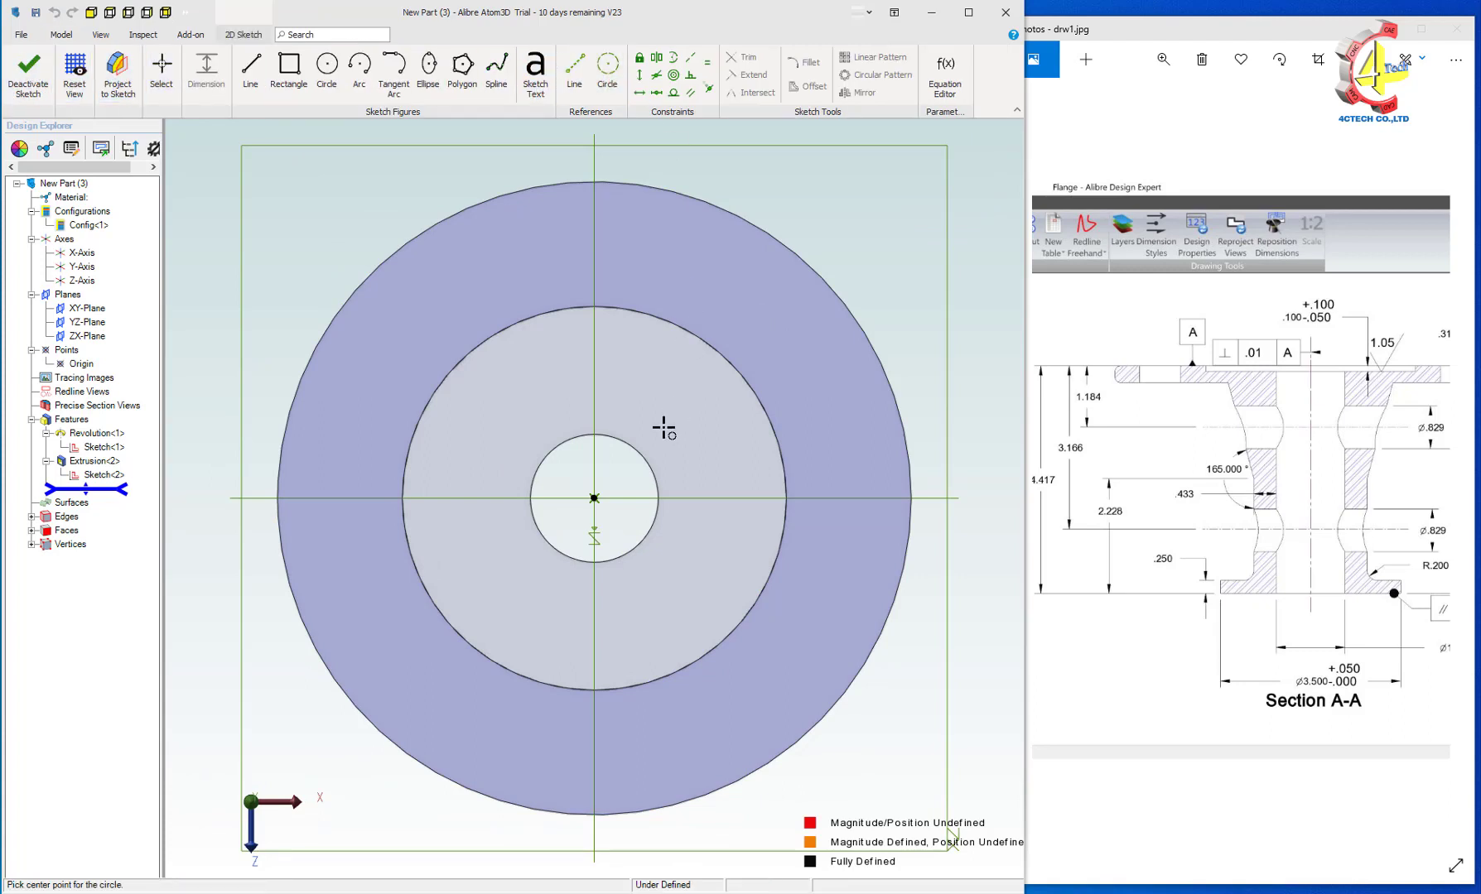
pyautogui.click(594, 497)
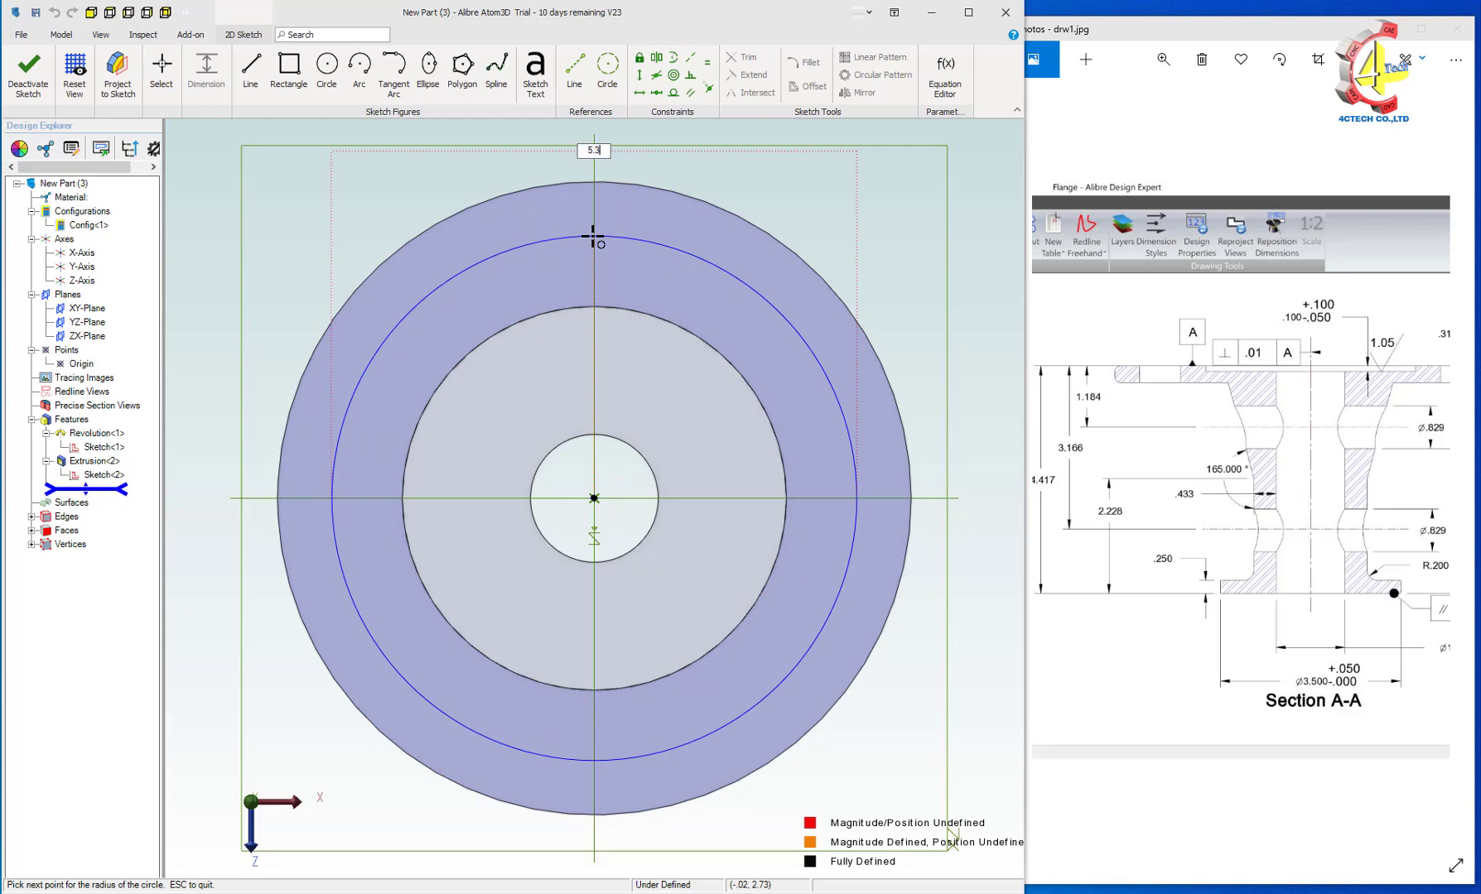
pyautogui.press('Return')
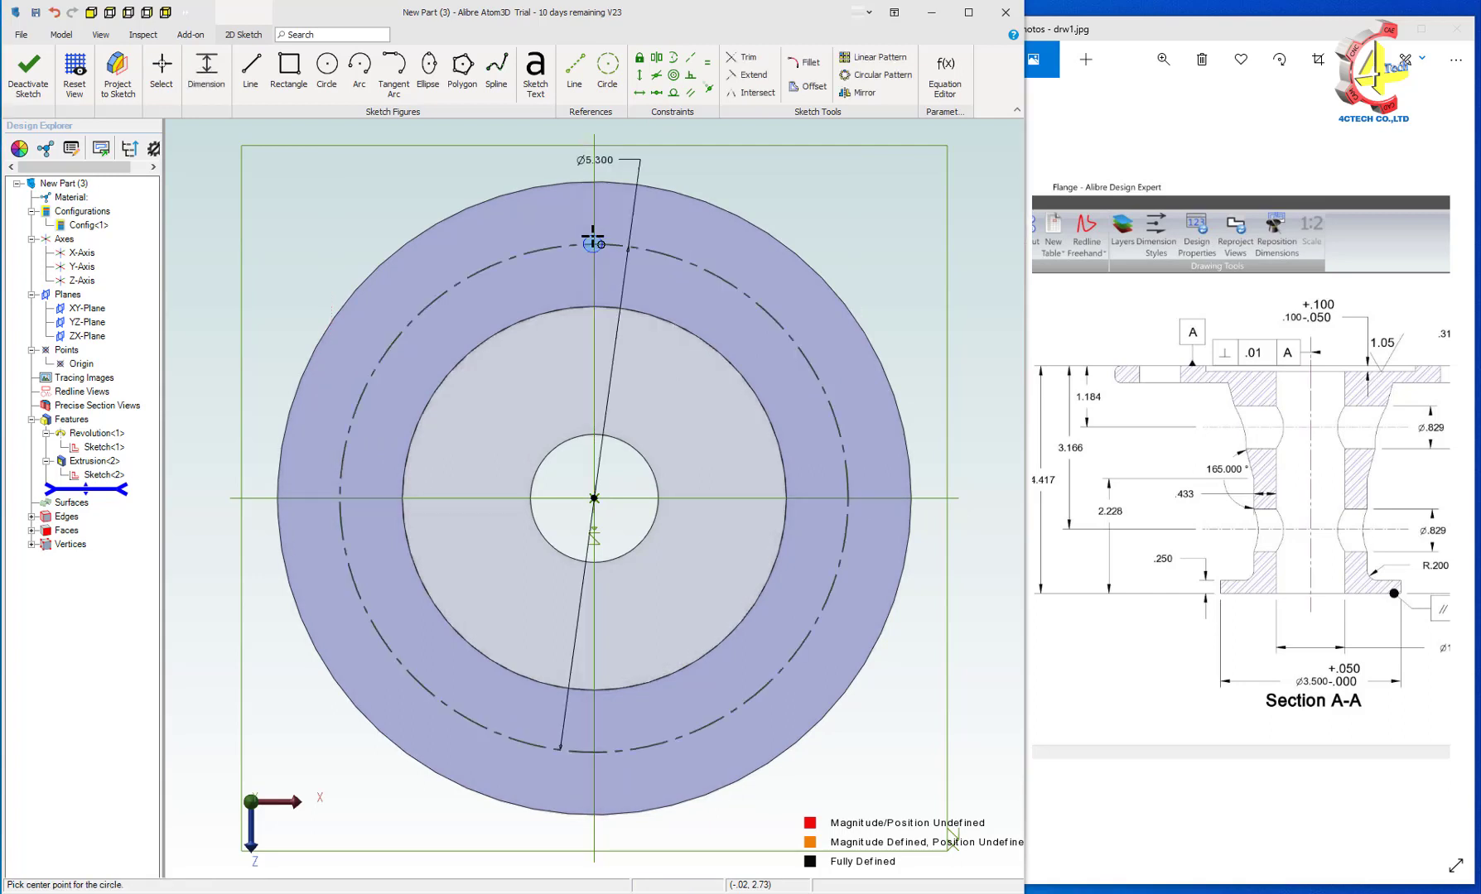
# Draw a .6 in diameter circle centred where the reference circle crosses the vertical axis on the flange face
pyautogui.click(327, 71)
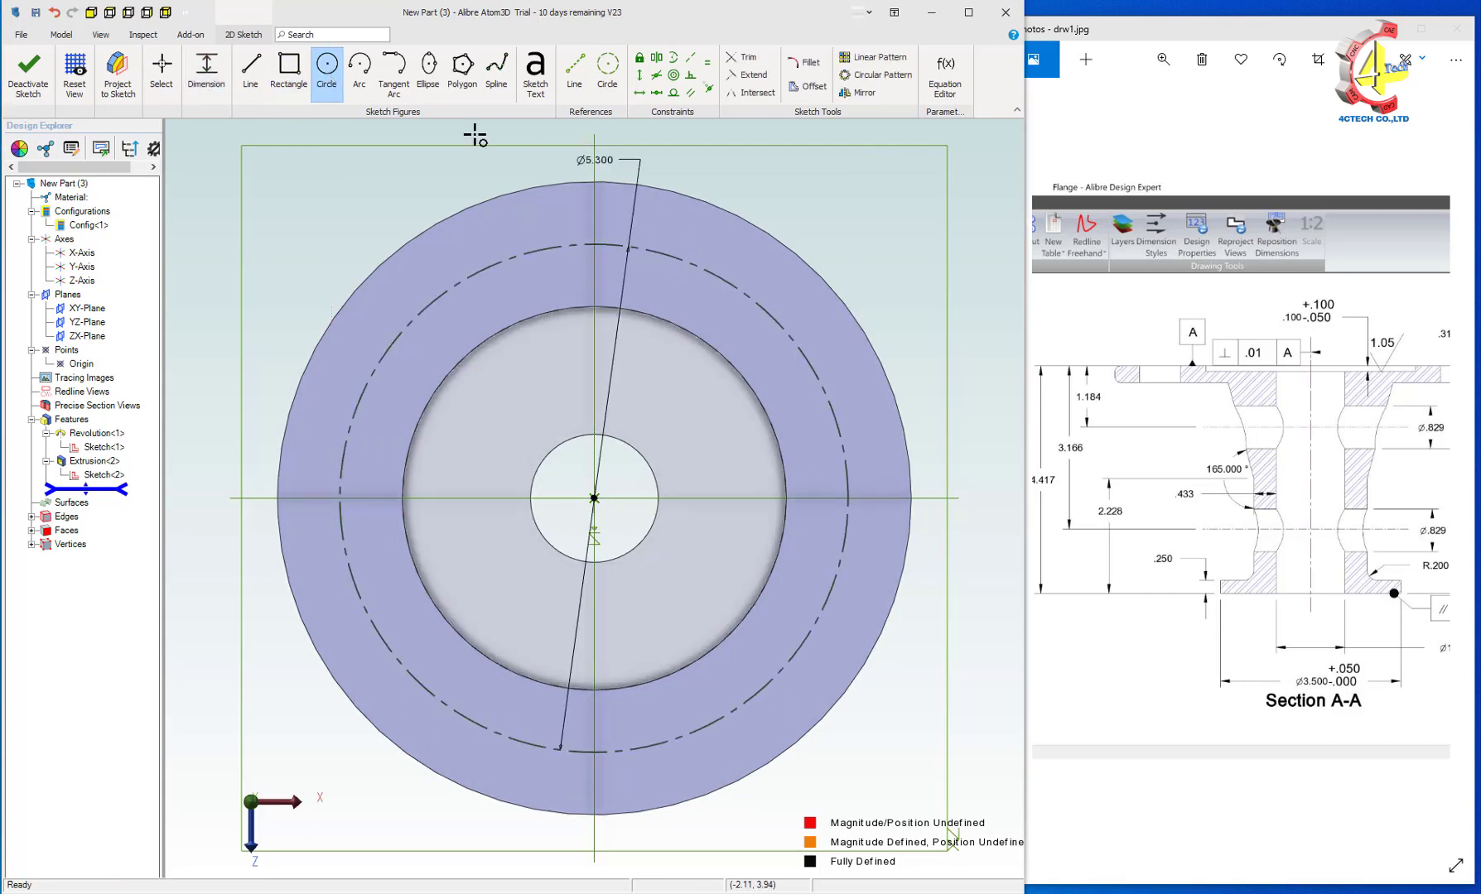
pyautogui.click(594, 244)
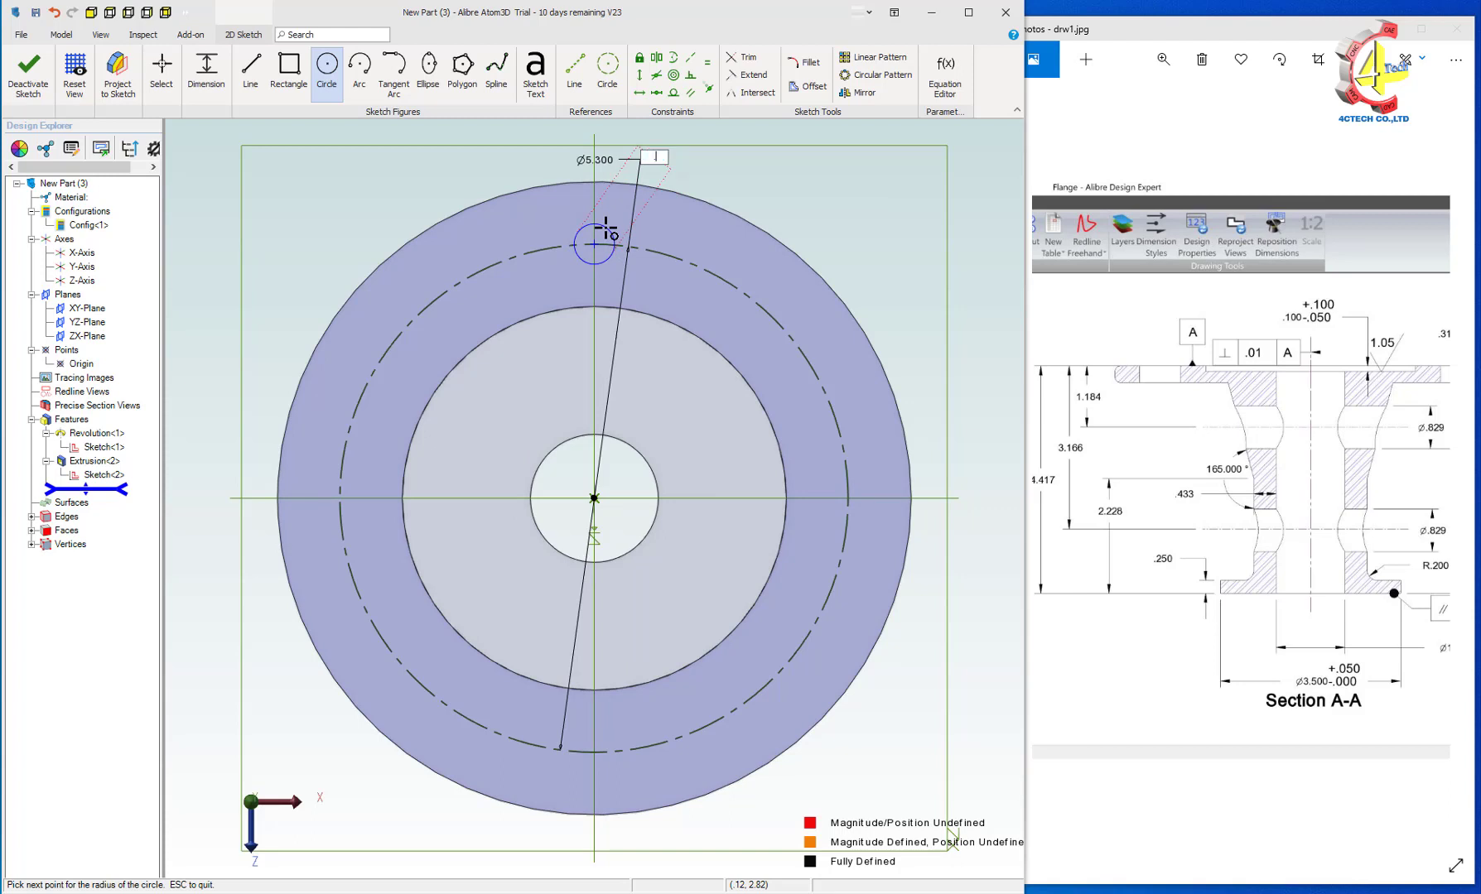
pyautogui.write('.6')
pyautogui.press('Return')
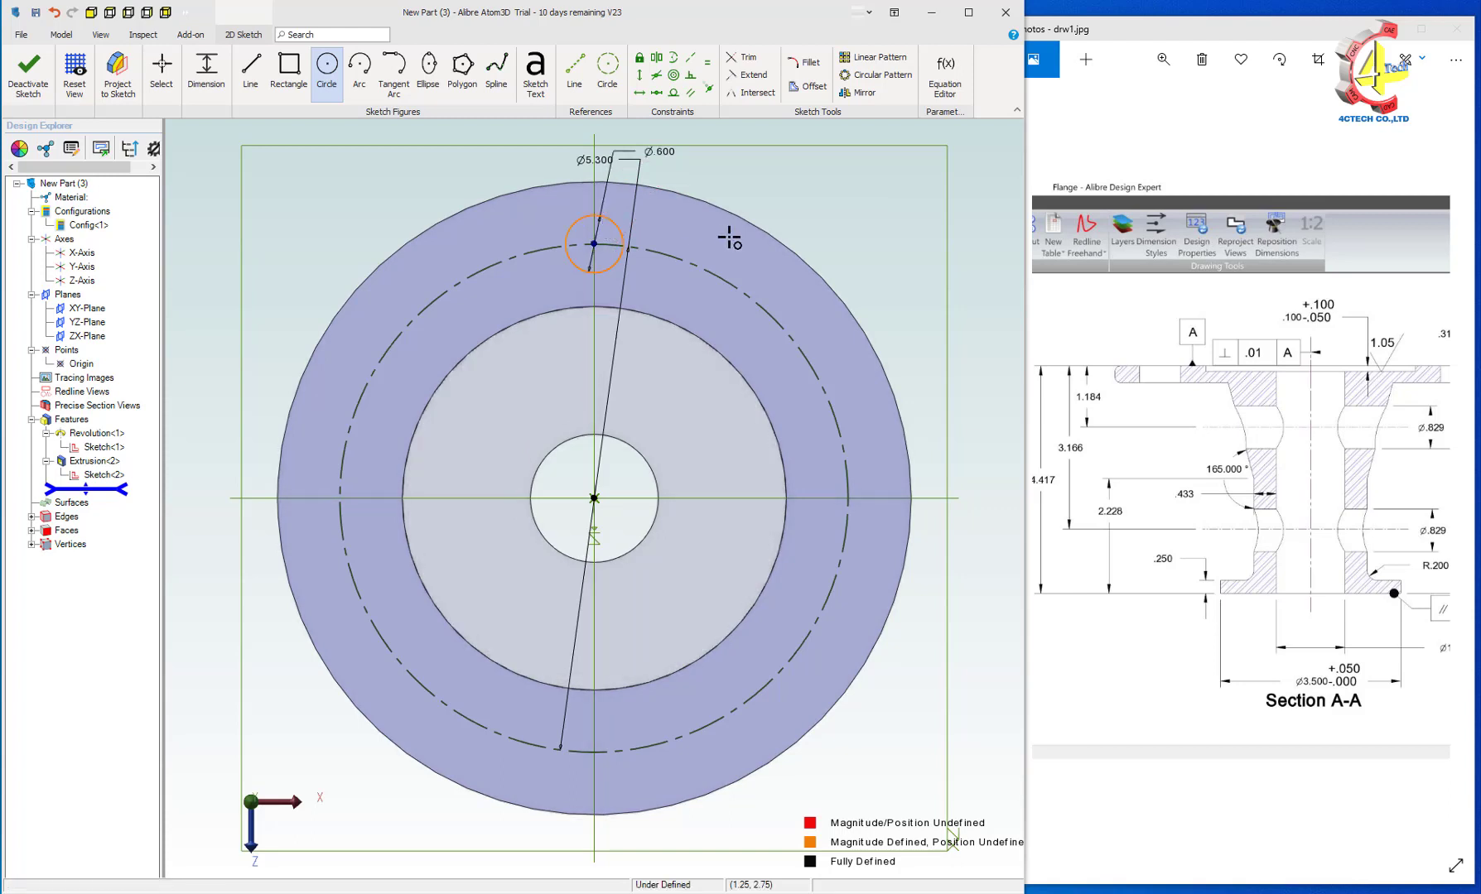
# Finish the sketch and extrude-cut the .6 in circle through the upper flange with the Through ALL type
pyautogui.click(31, 83)
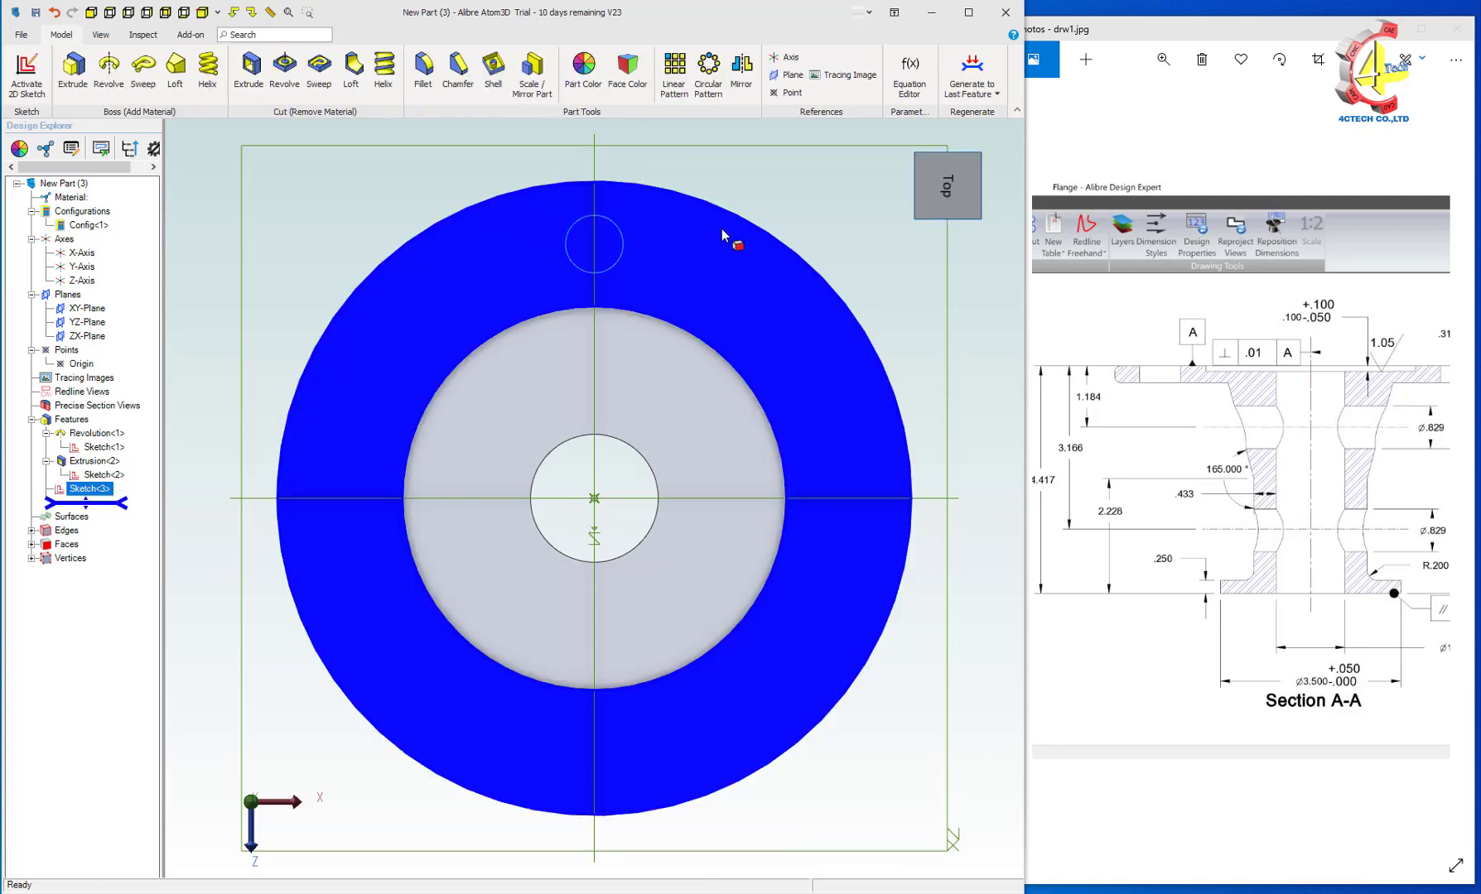
pyautogui.press('Left')
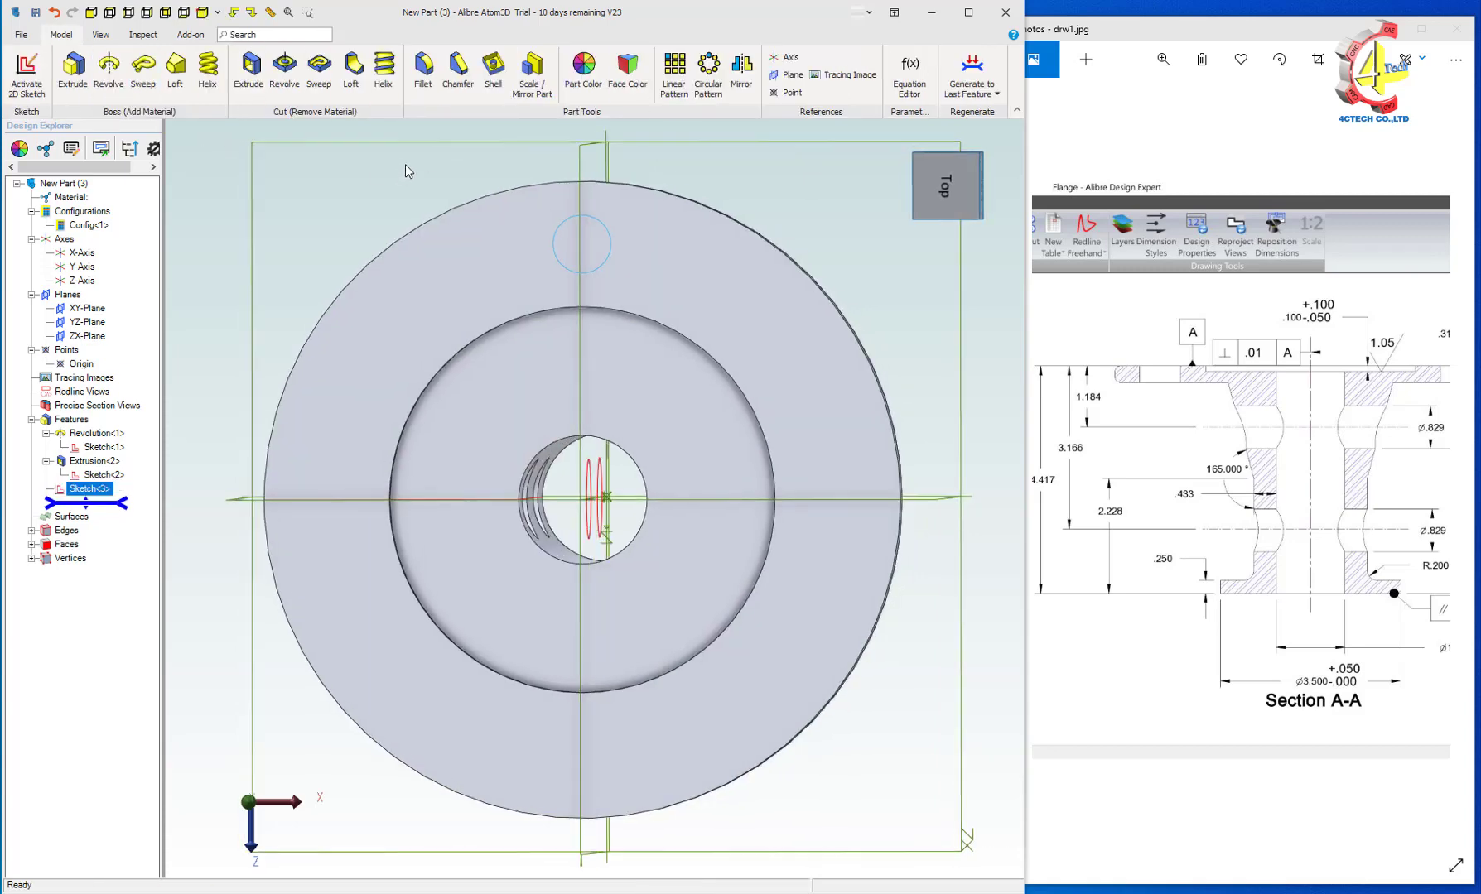
pyautogui.click(249, 70)
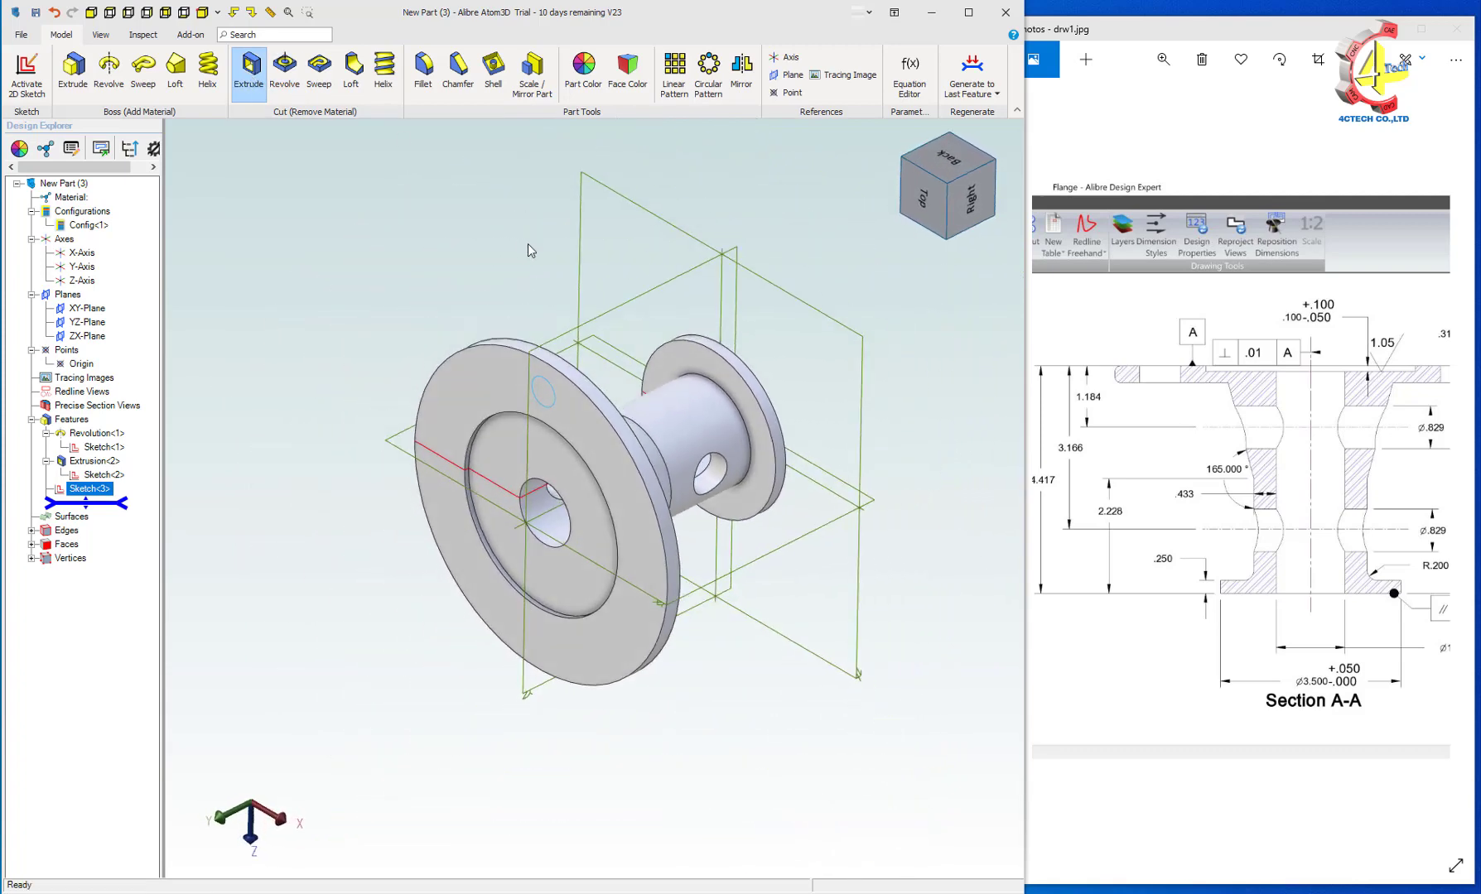
pyautogui.click(1085, 52)
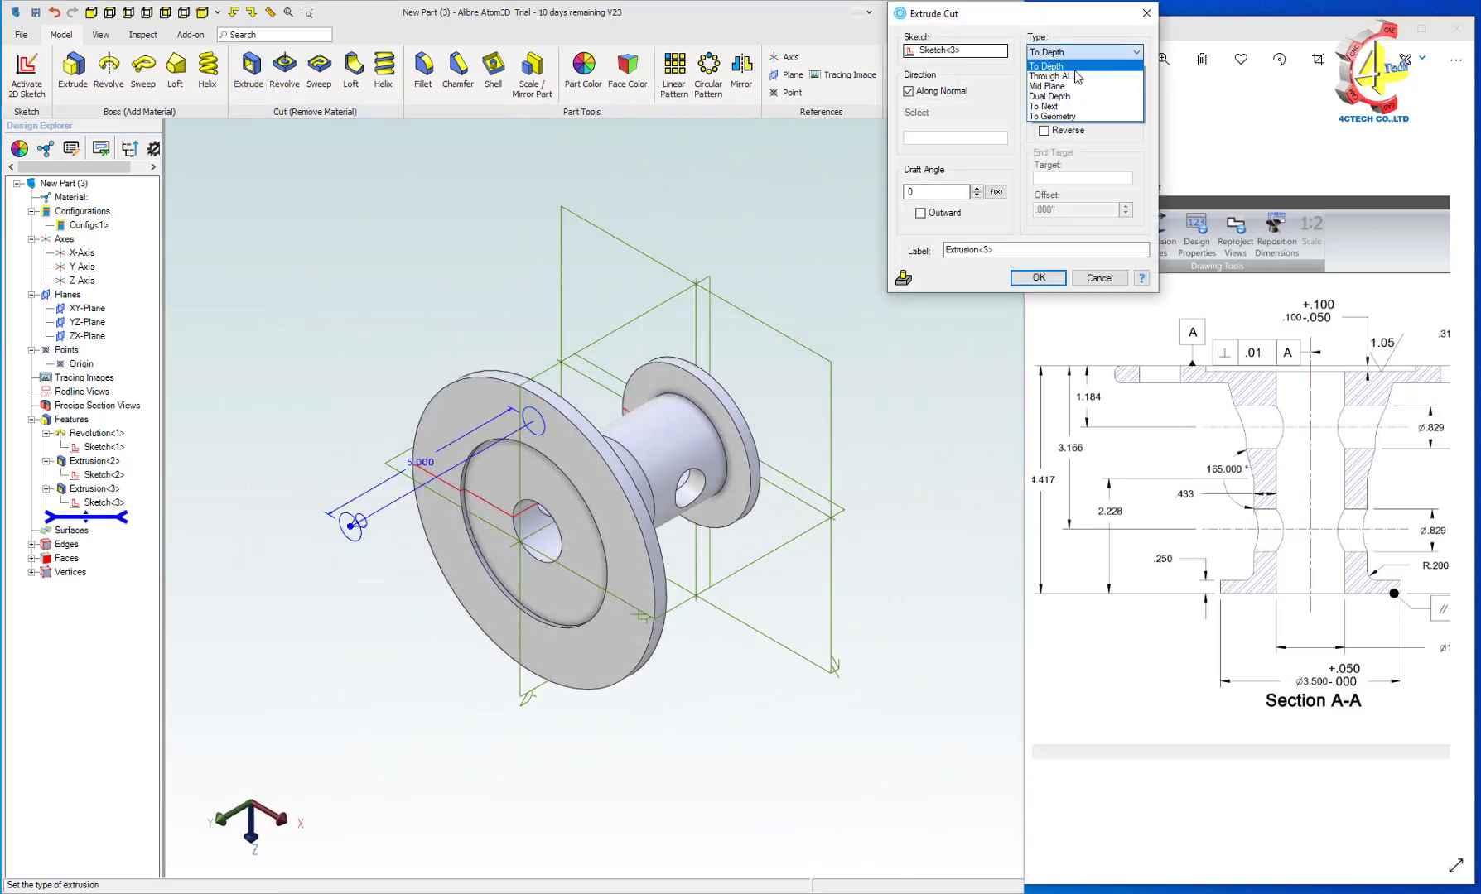
pyautogui.click(1060, 78)
pyautogui.click(1042, 277)
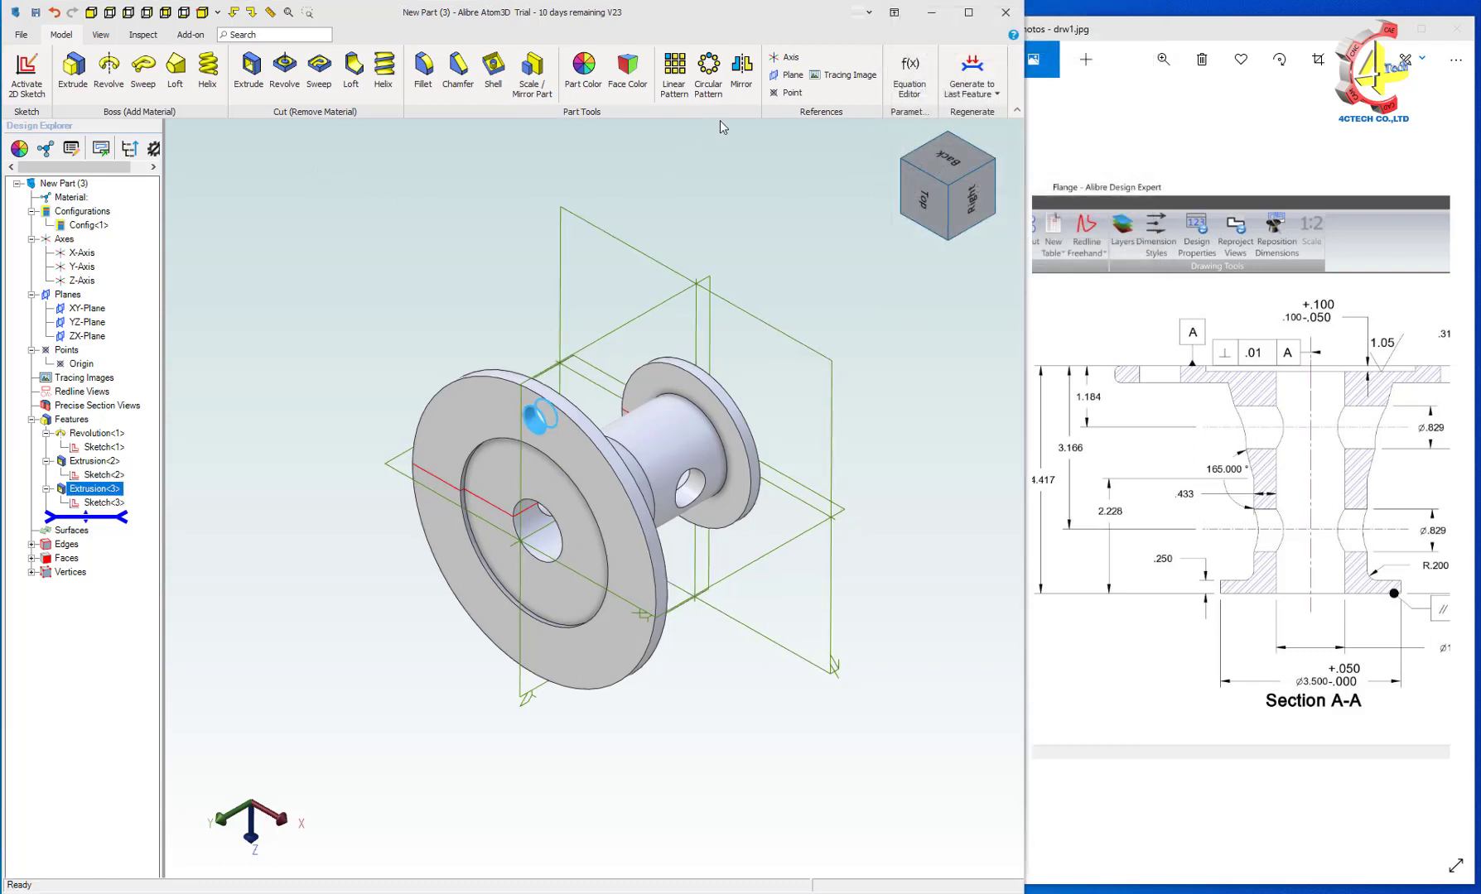
# Pattern the .6 in hole circularly around the upper flange's outer rim face with 4 instances at 90° spacing
pyautogui.press('Right')
pyautogui.press('Right')
pyautogui.press('Right')
pyautogui.press('Right')
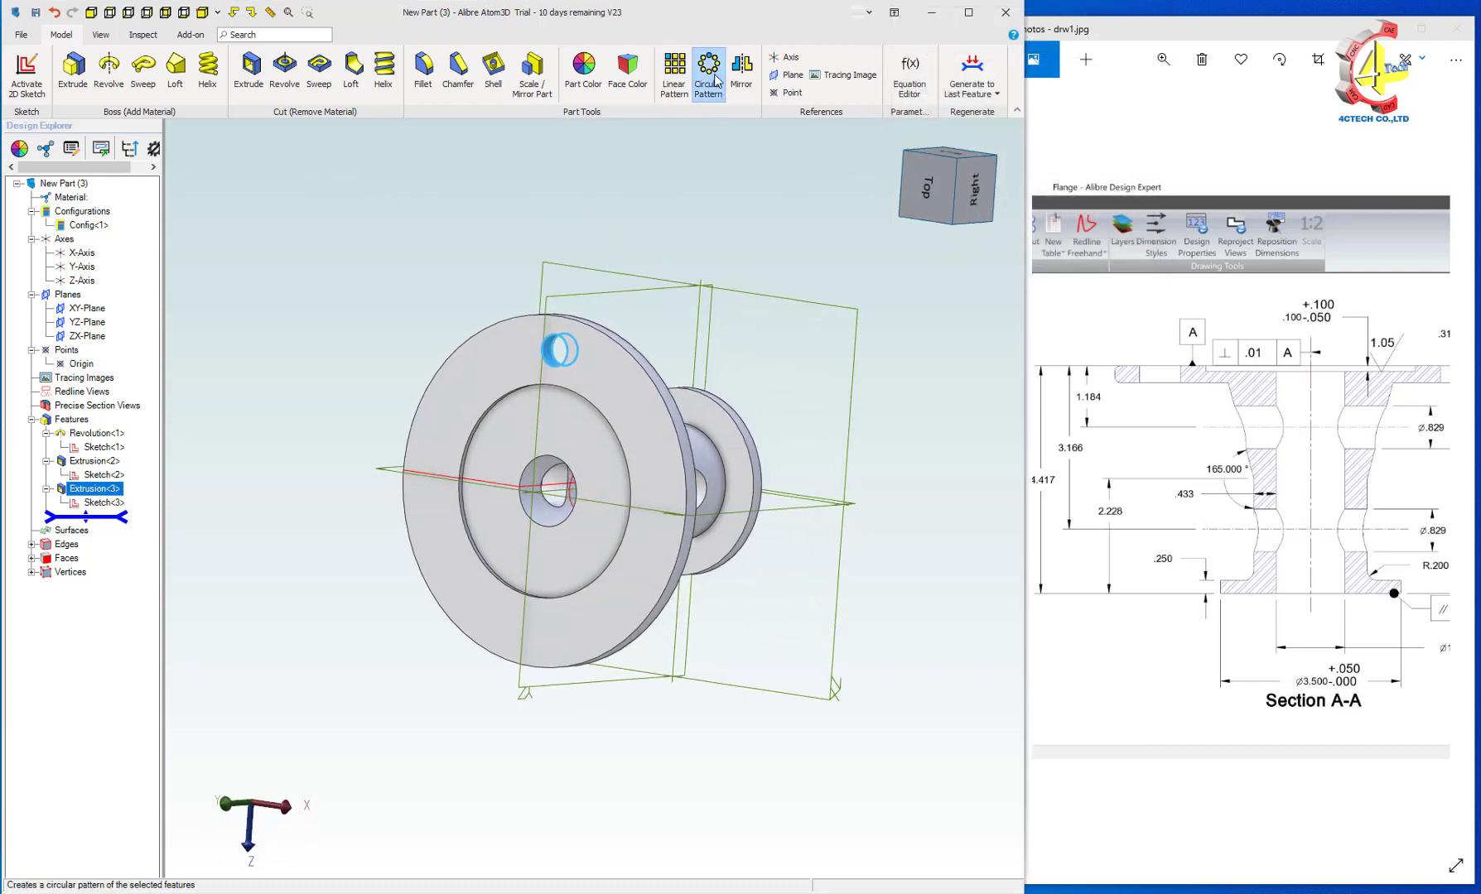
pyautogui.click(709, 75)
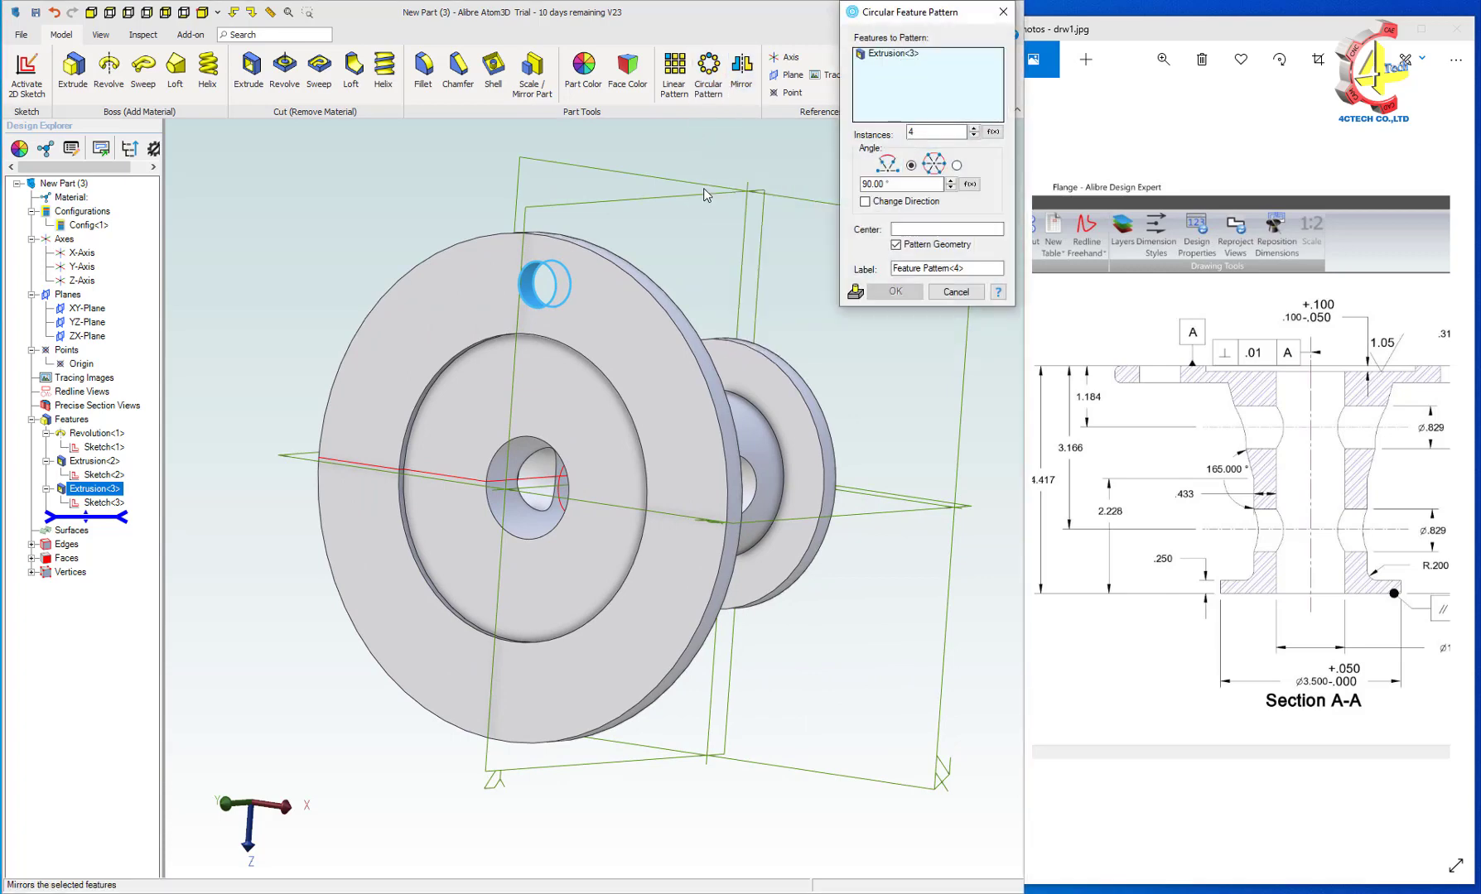
pyautogui.click(927, 53)
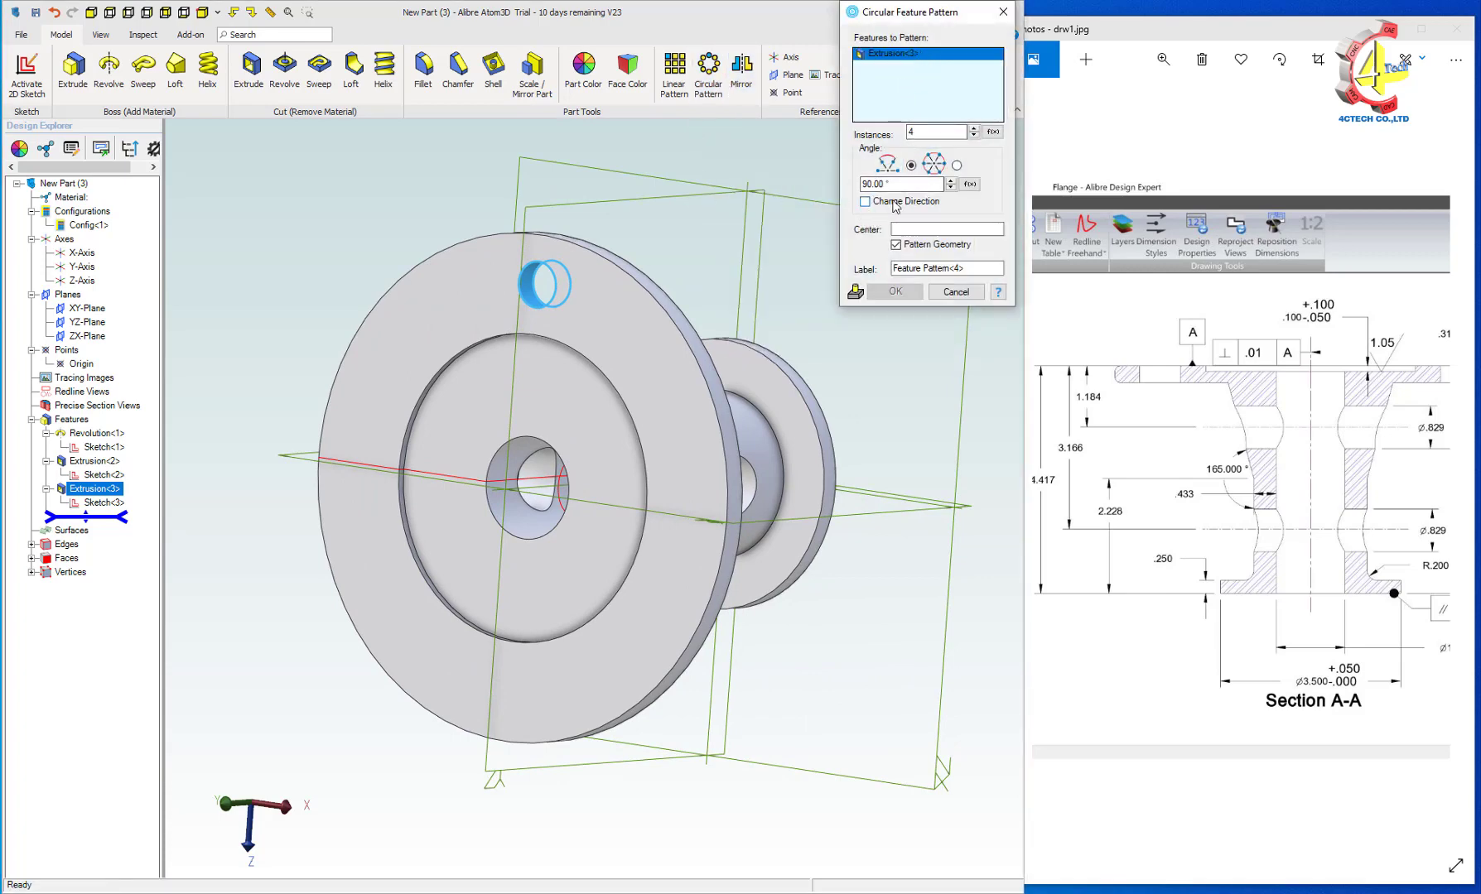
pyautogui.click(919, 229)
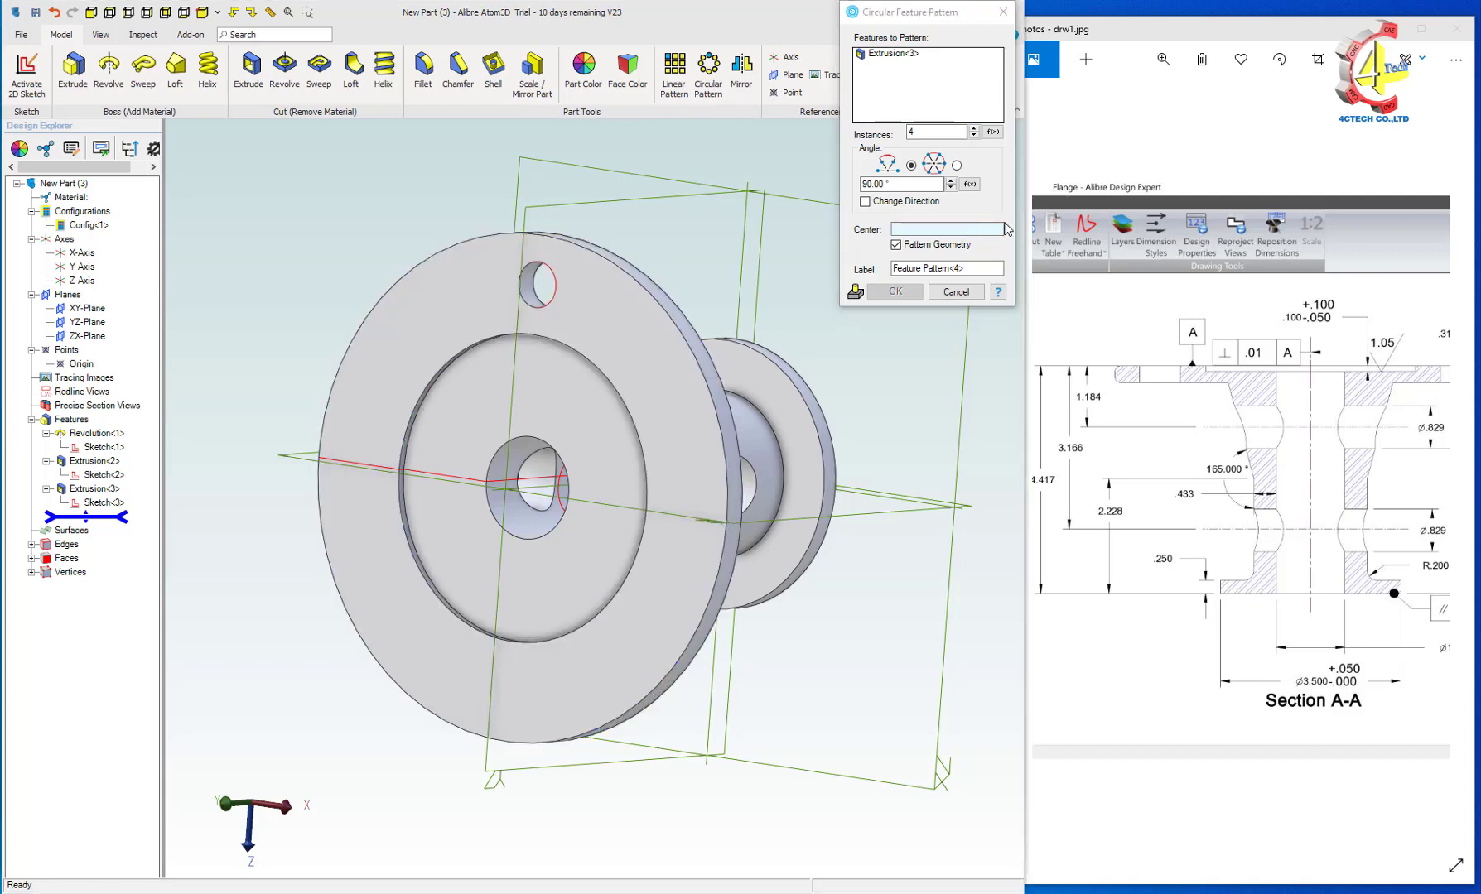
pyautogui.click(700, 362)
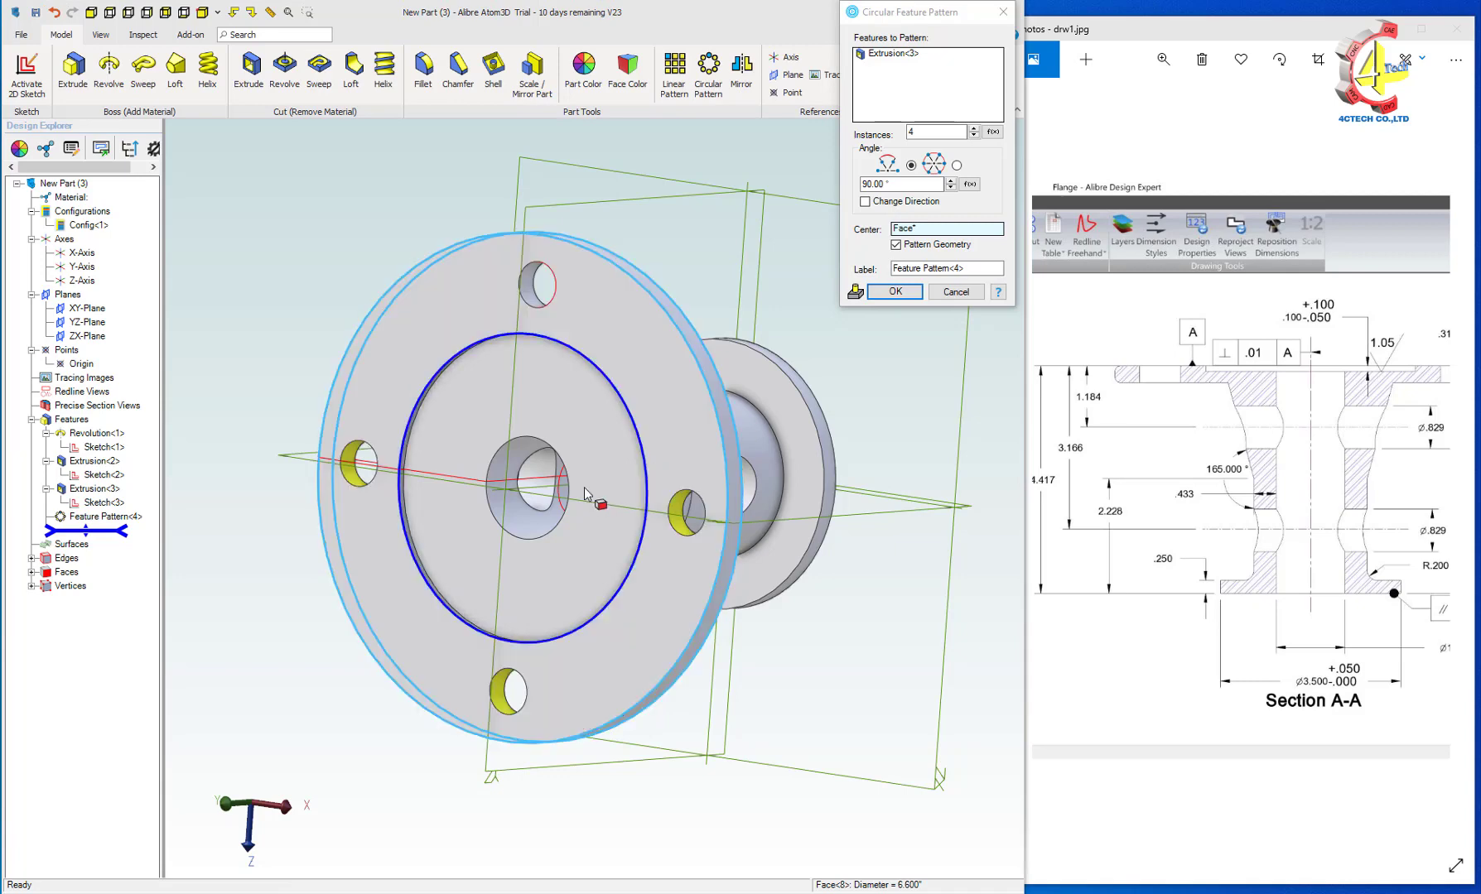
pyautogui.moveTo(817, 443); pyautogui.dragTo(779, 422, button='middle')
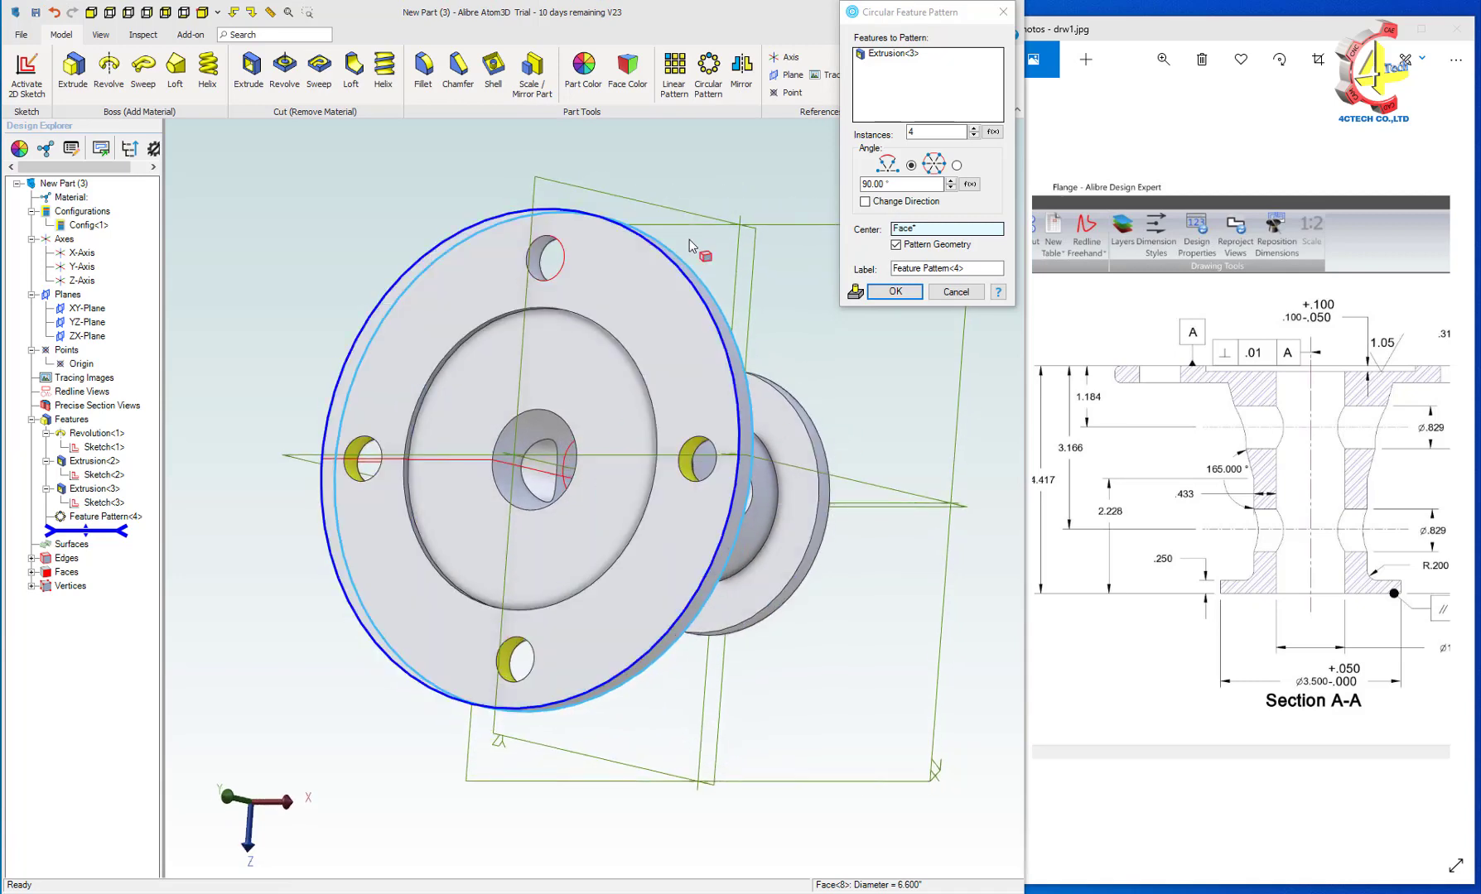
pyautogui.click(895, 292)
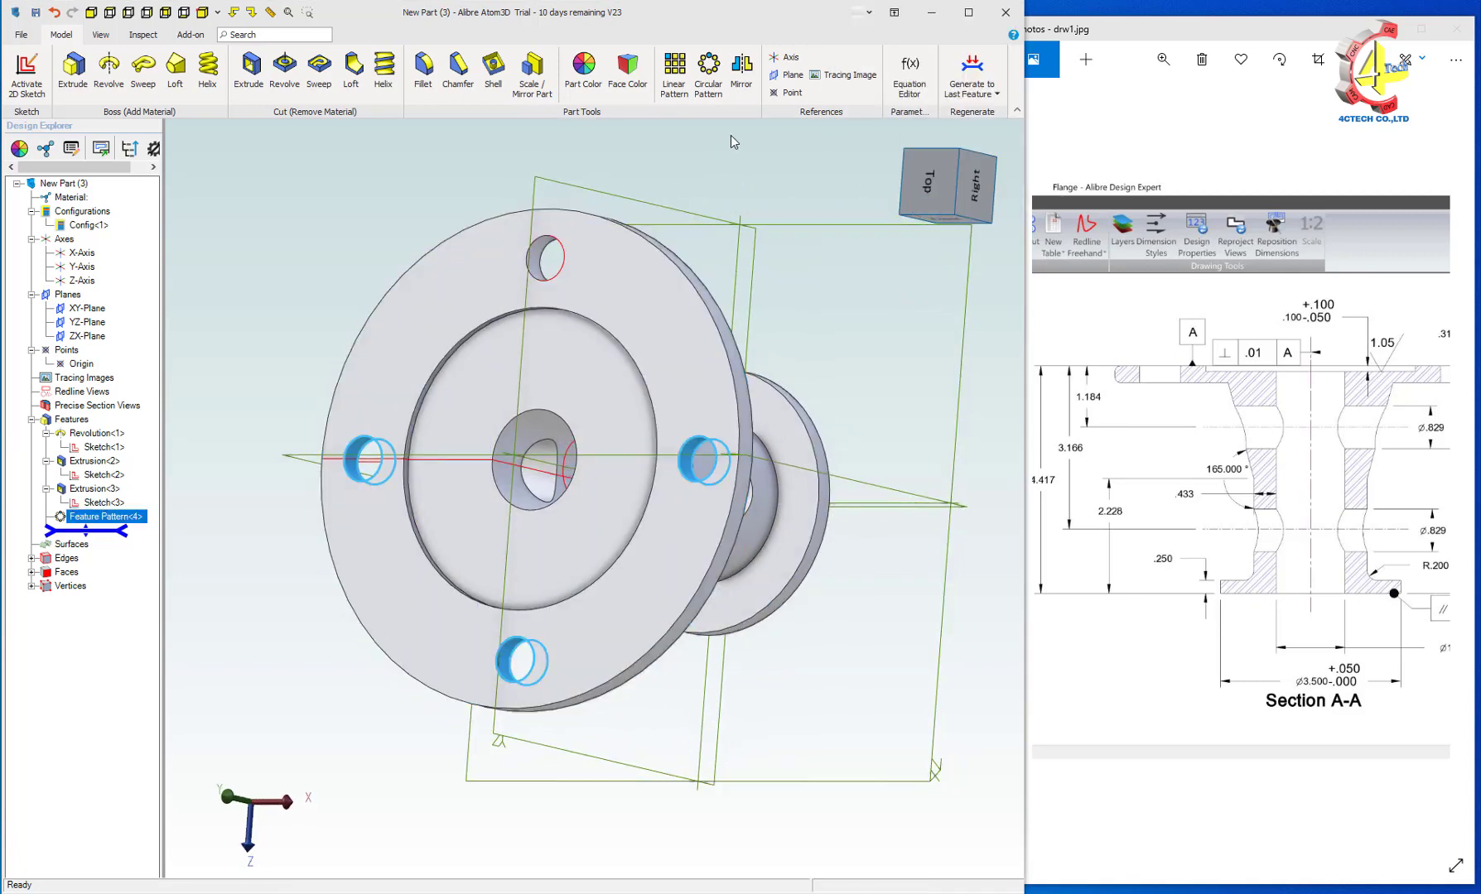
# Hide the reference geometry and the sketches so only the solid flange body is displayed
pyautogui.moveTo(729, 135); pyautogui.dragTo(621, 131, button='middle')
pyautogui.click(101, 34)
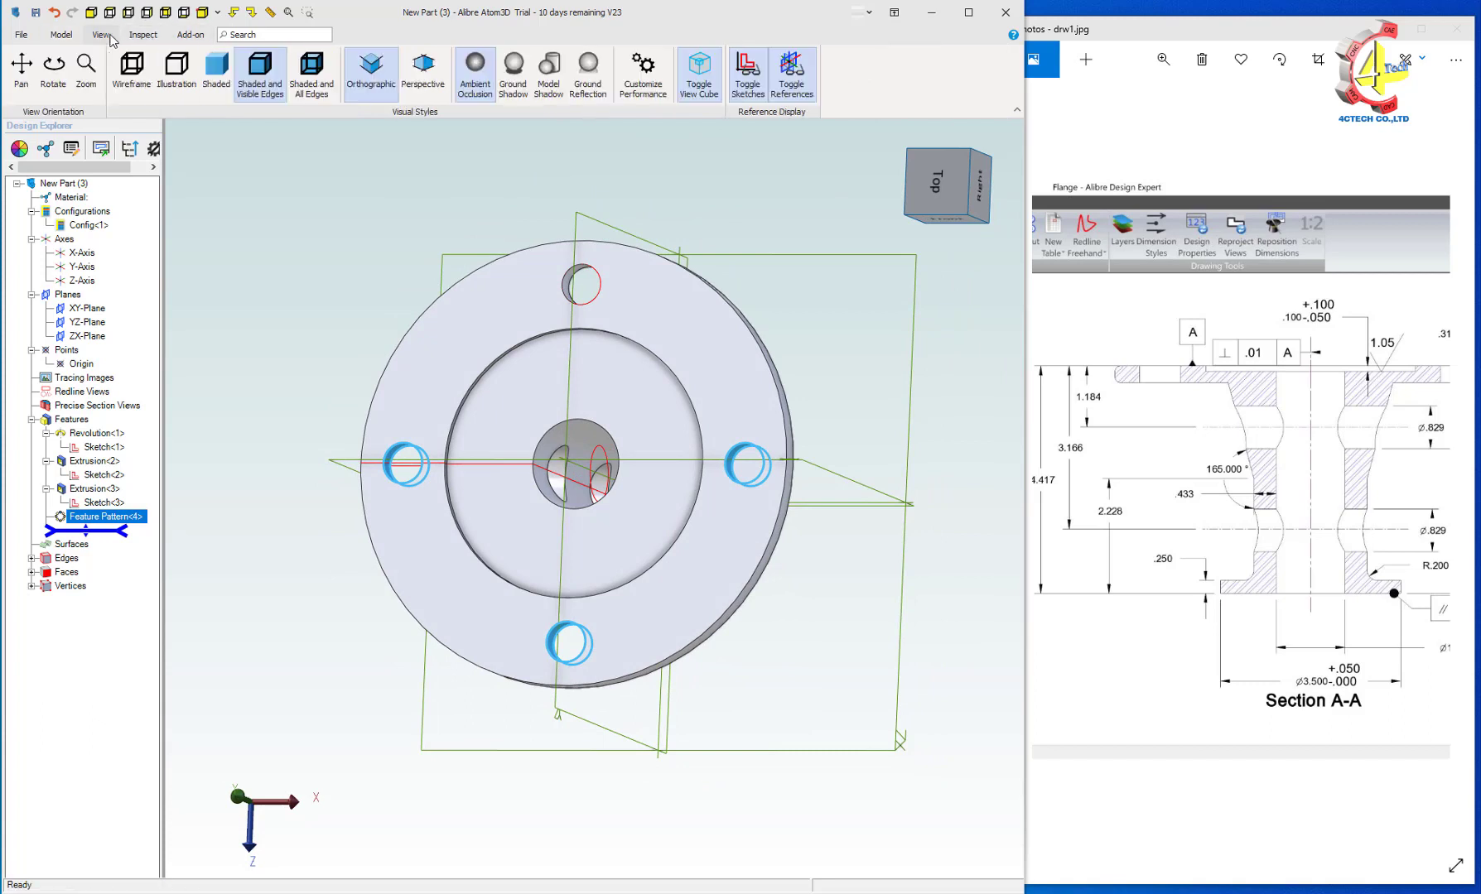
pyautogui.click(792, 76)
pyautogui.click(748, 76)
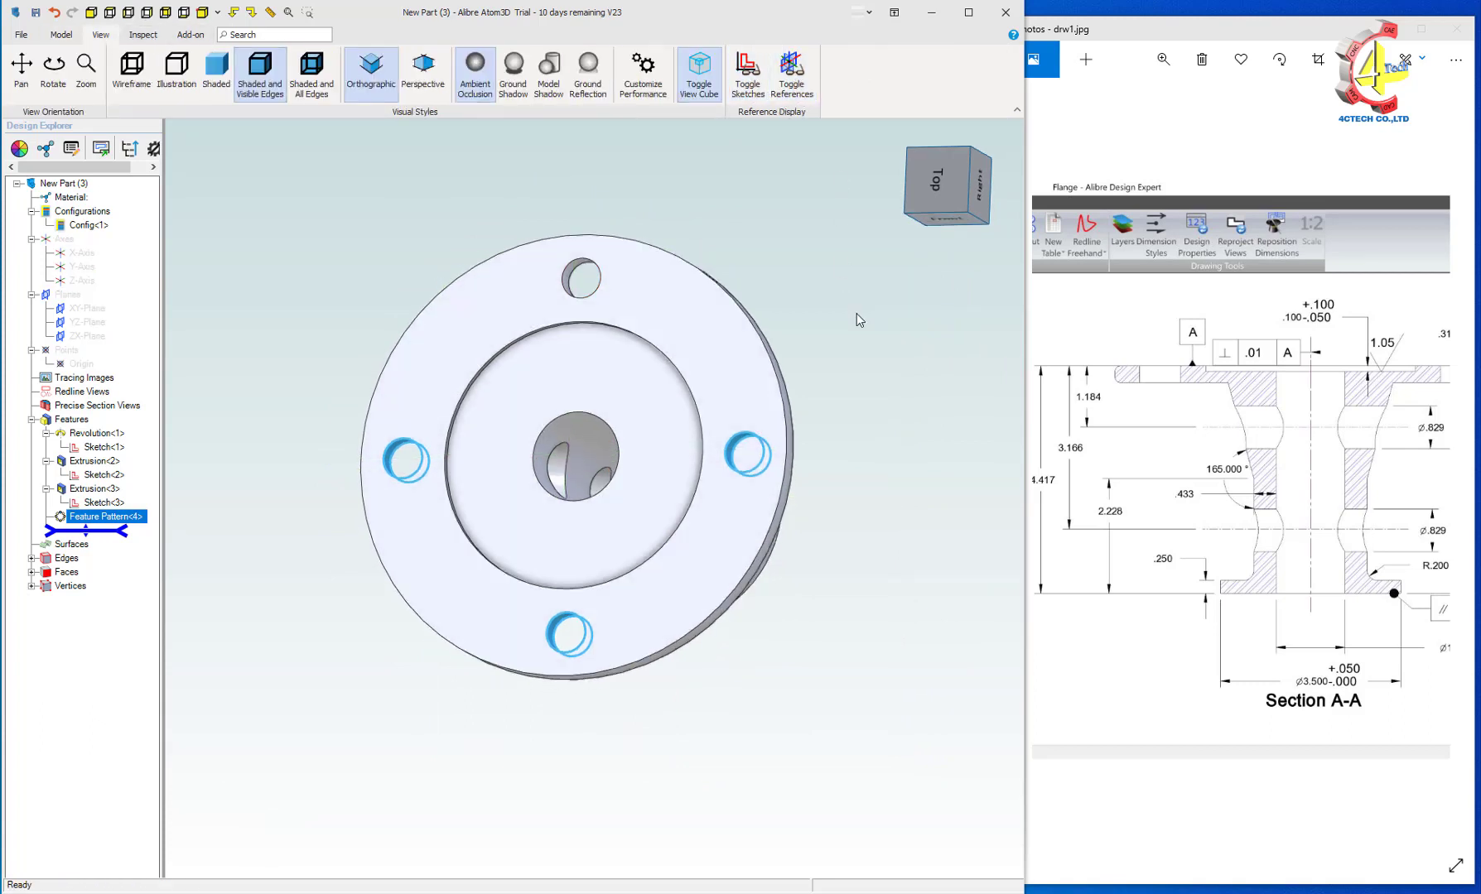
pyautogui.moveTo(856, 314); pyautogui.dragTo(889, 352, button='middle')
pyautogui.click(897, 353)
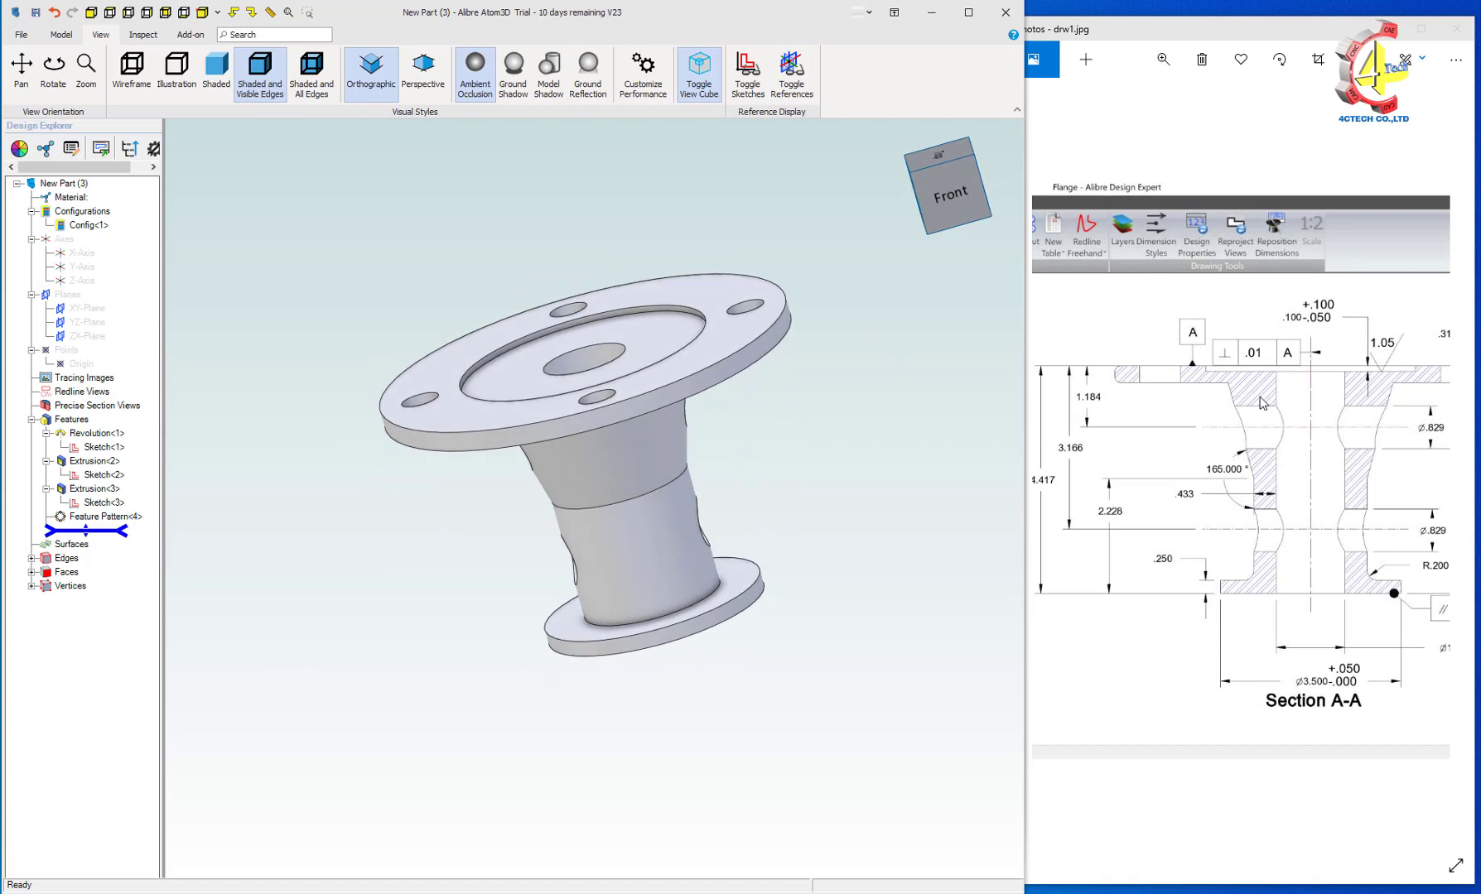
# Fillet both outer rim edges of the upper flange with a constant radius of .1 in
pyautogui.scroll(2, 906, 330)
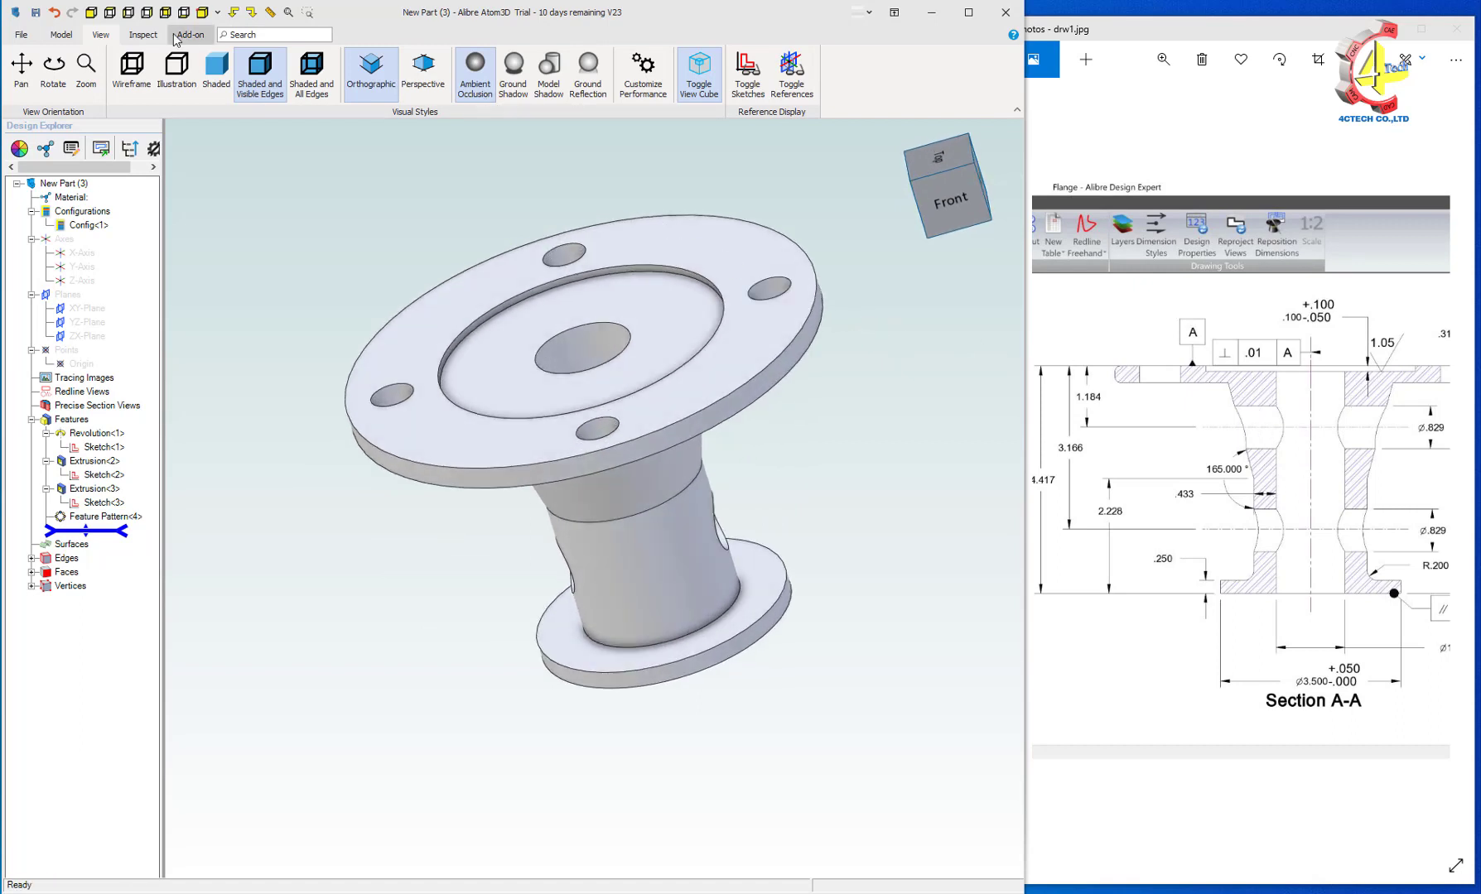
pyautogui.click(60, 35)
pyautogui.click(423, 73)
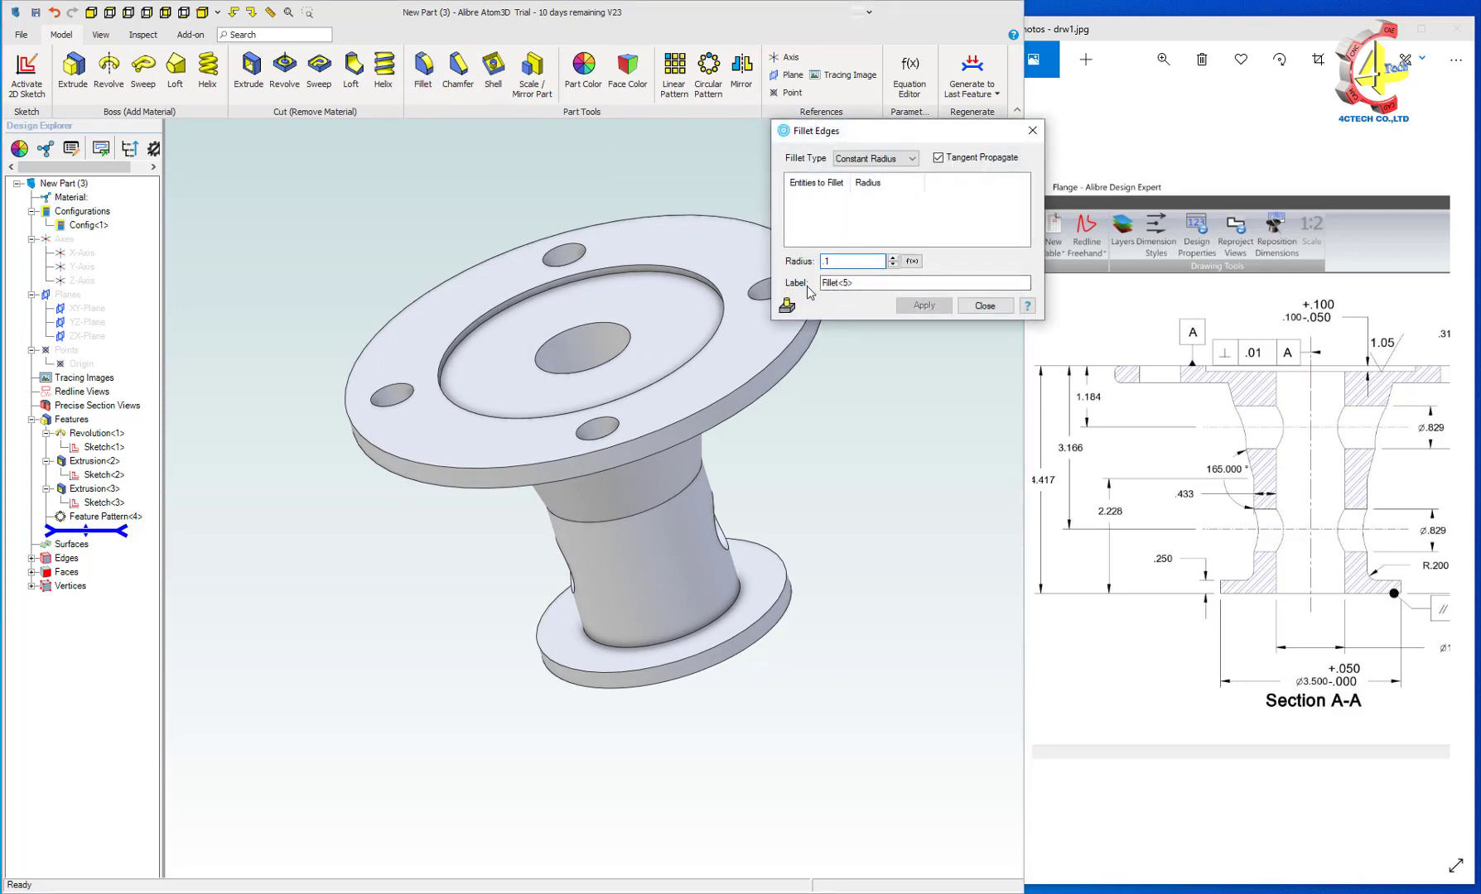
pyautogui.click(815, 358)
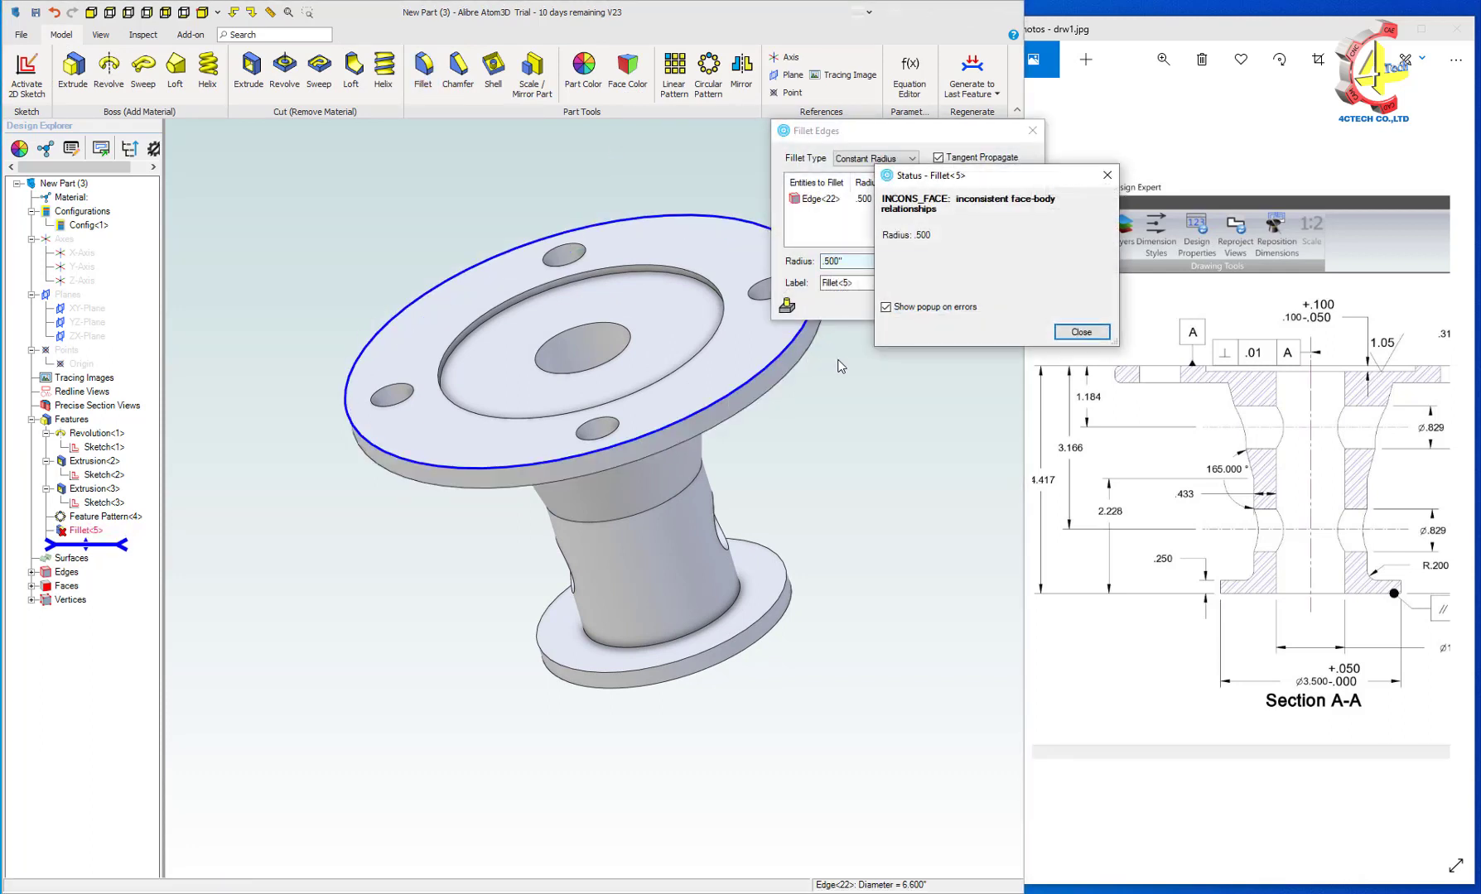
pyautogui.click(1080, 332)
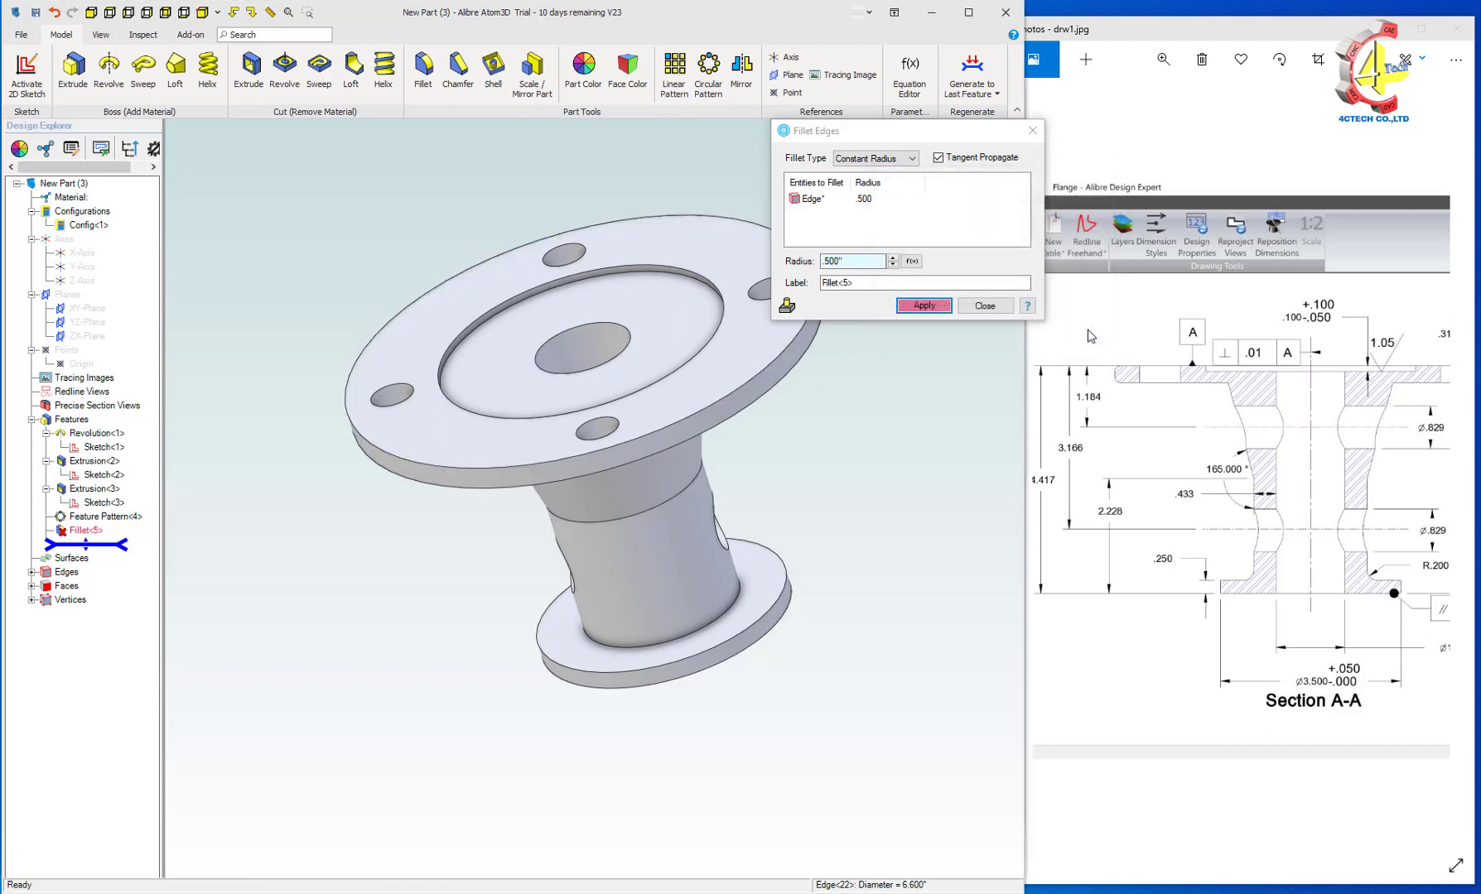
pyautogui.click(851, 201)
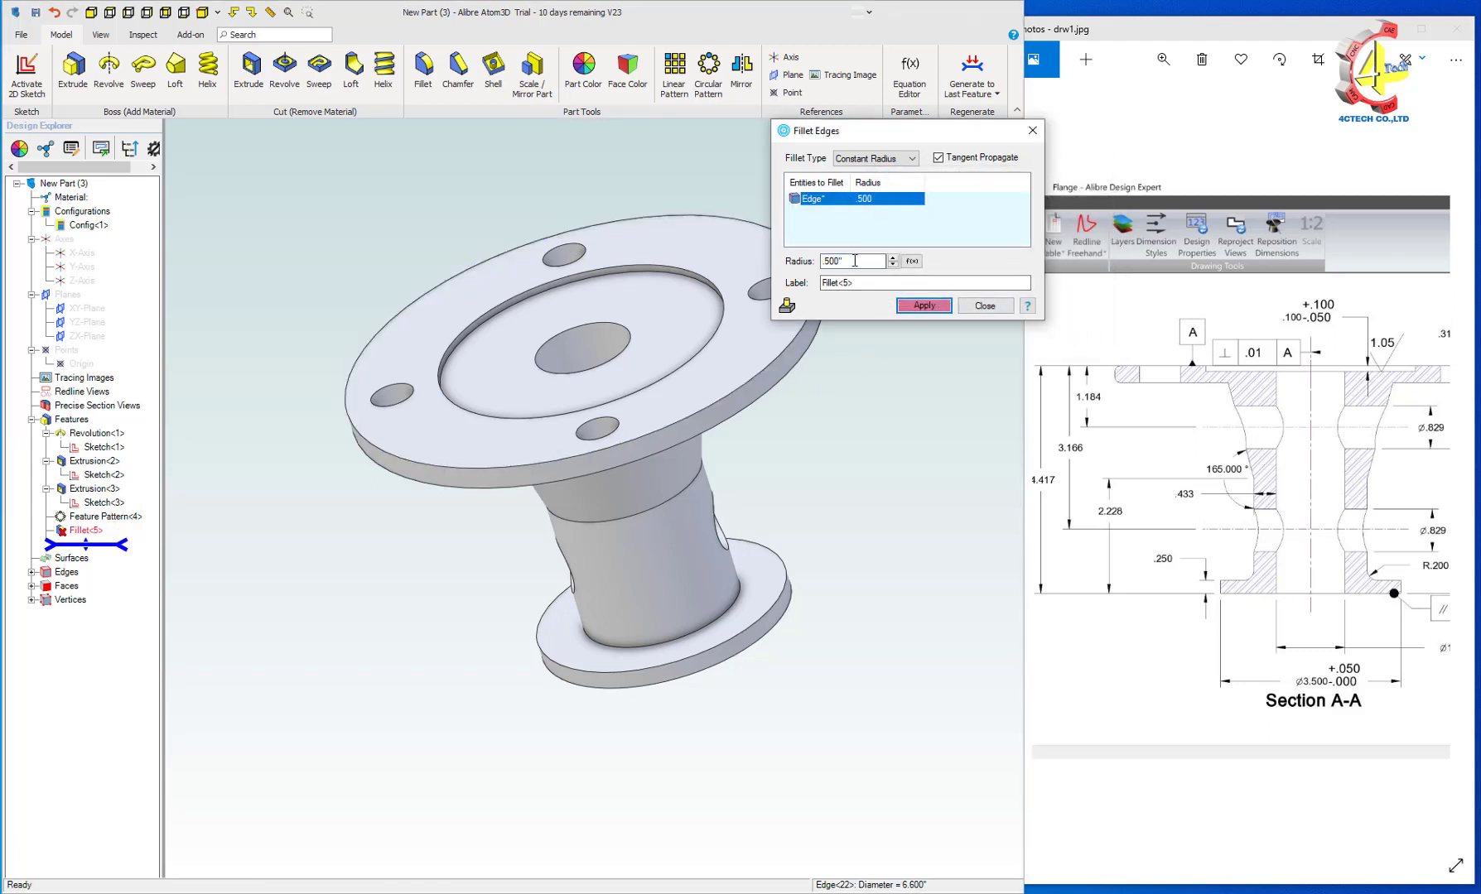
pyautogui.click(822, 262)
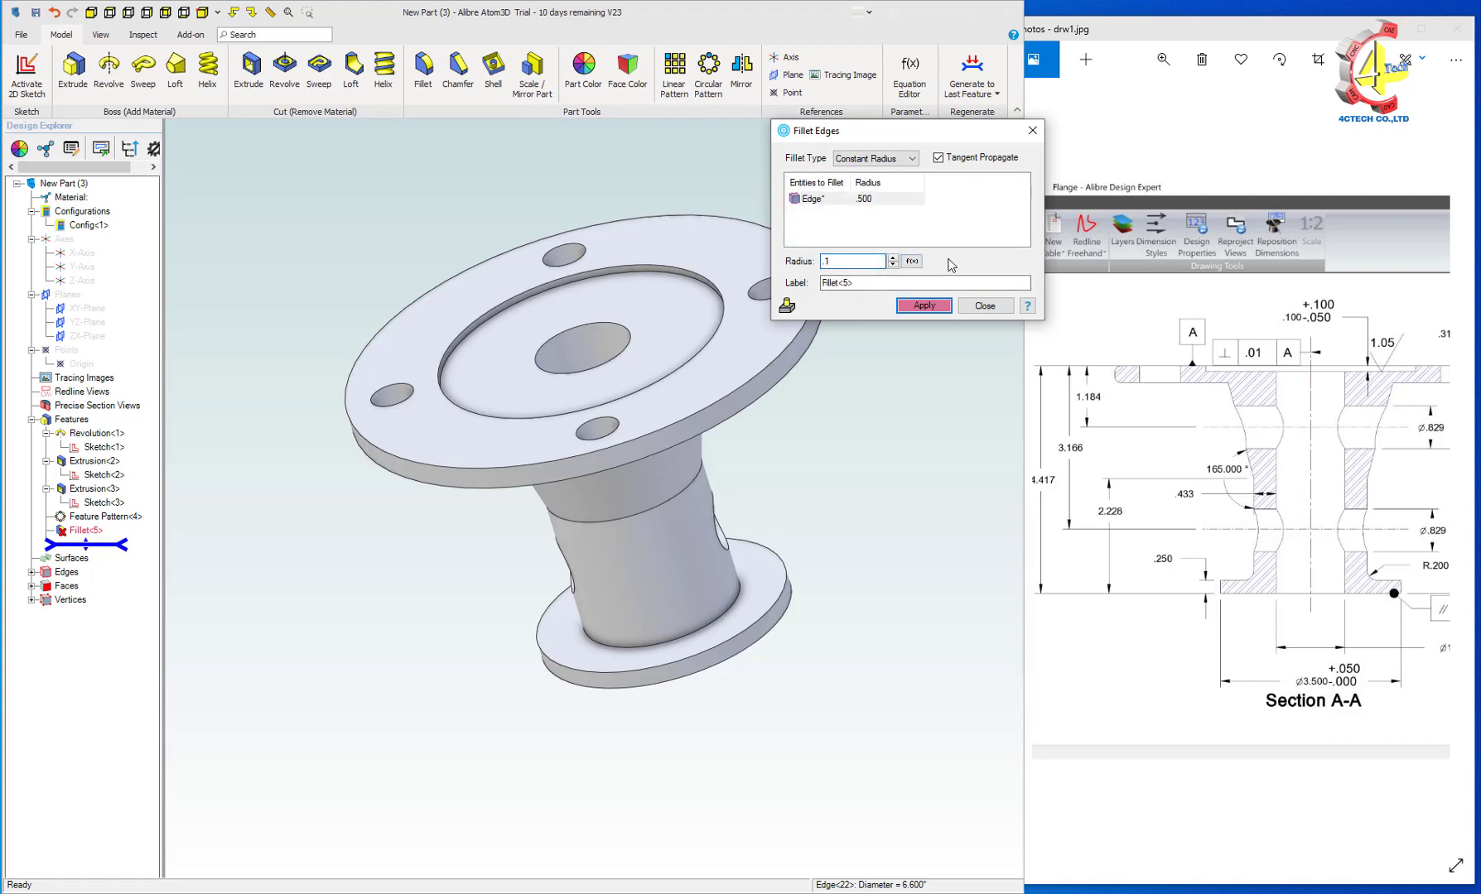
pyautogui.press('Return')
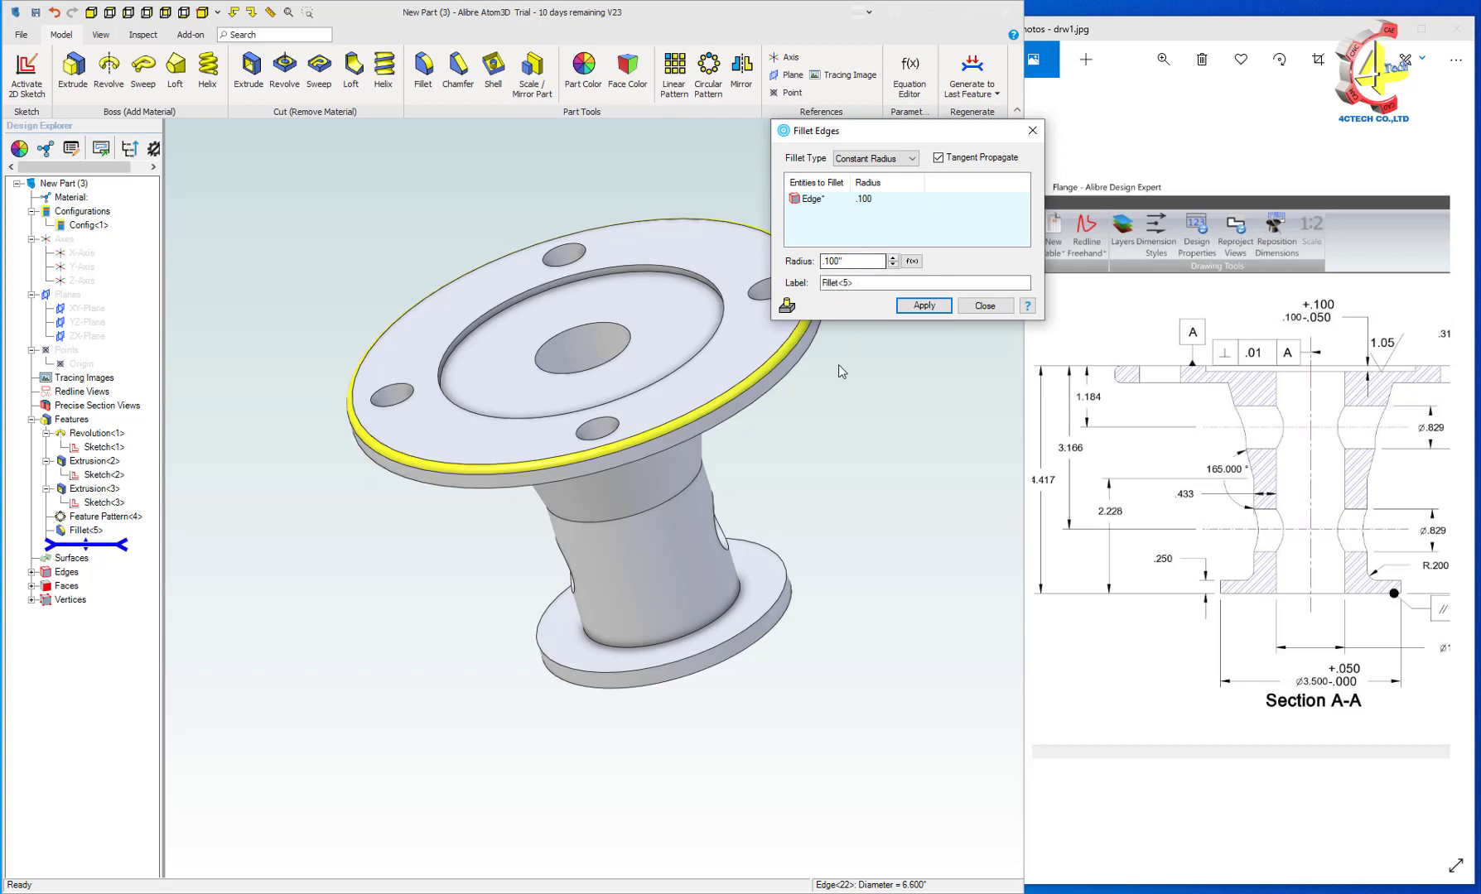
pyautogui.click(794, 391)
pyautogui.click(793, 391)
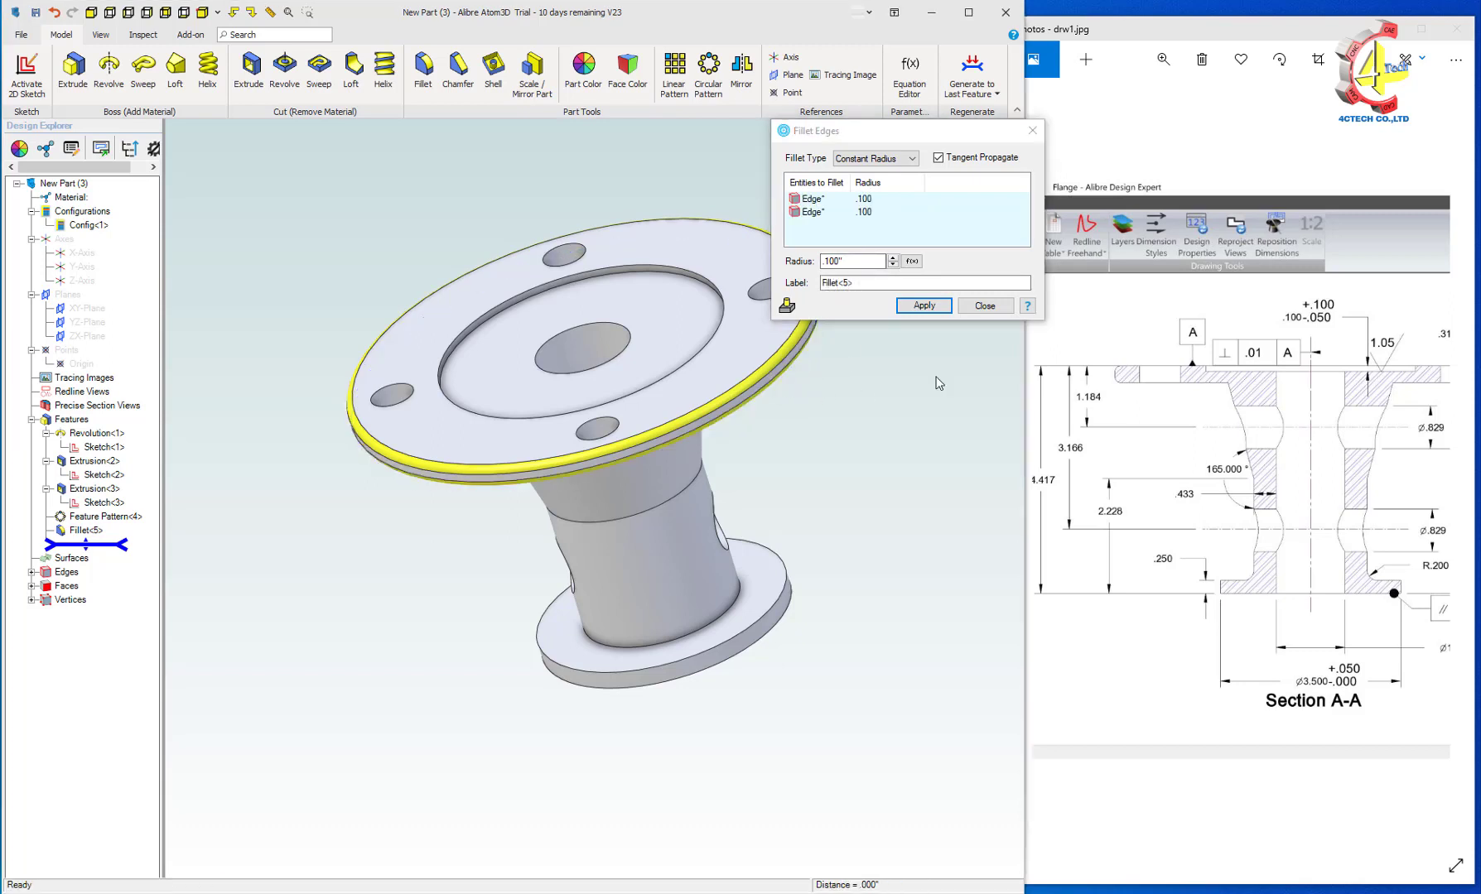
pyautogui.click(923, 305)
pyautogui.click(1003, 310)
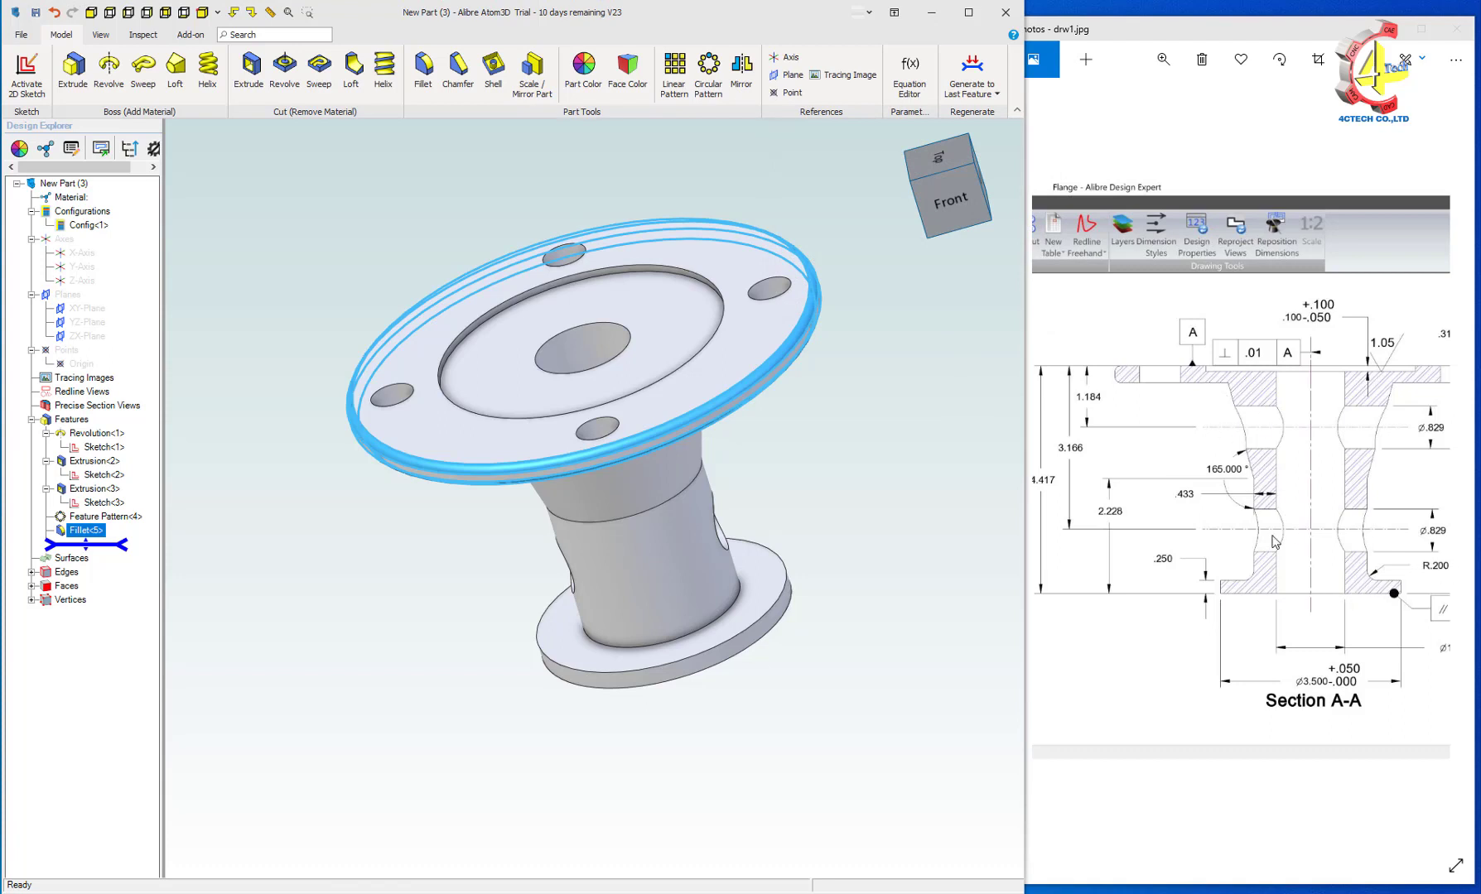
# Fillet the edge where the neck meets the lower flange with a constant radius of .2 in
pyautogui.moveTo(802, 500); pyautogui.dragTo(737, 600, button='middle')
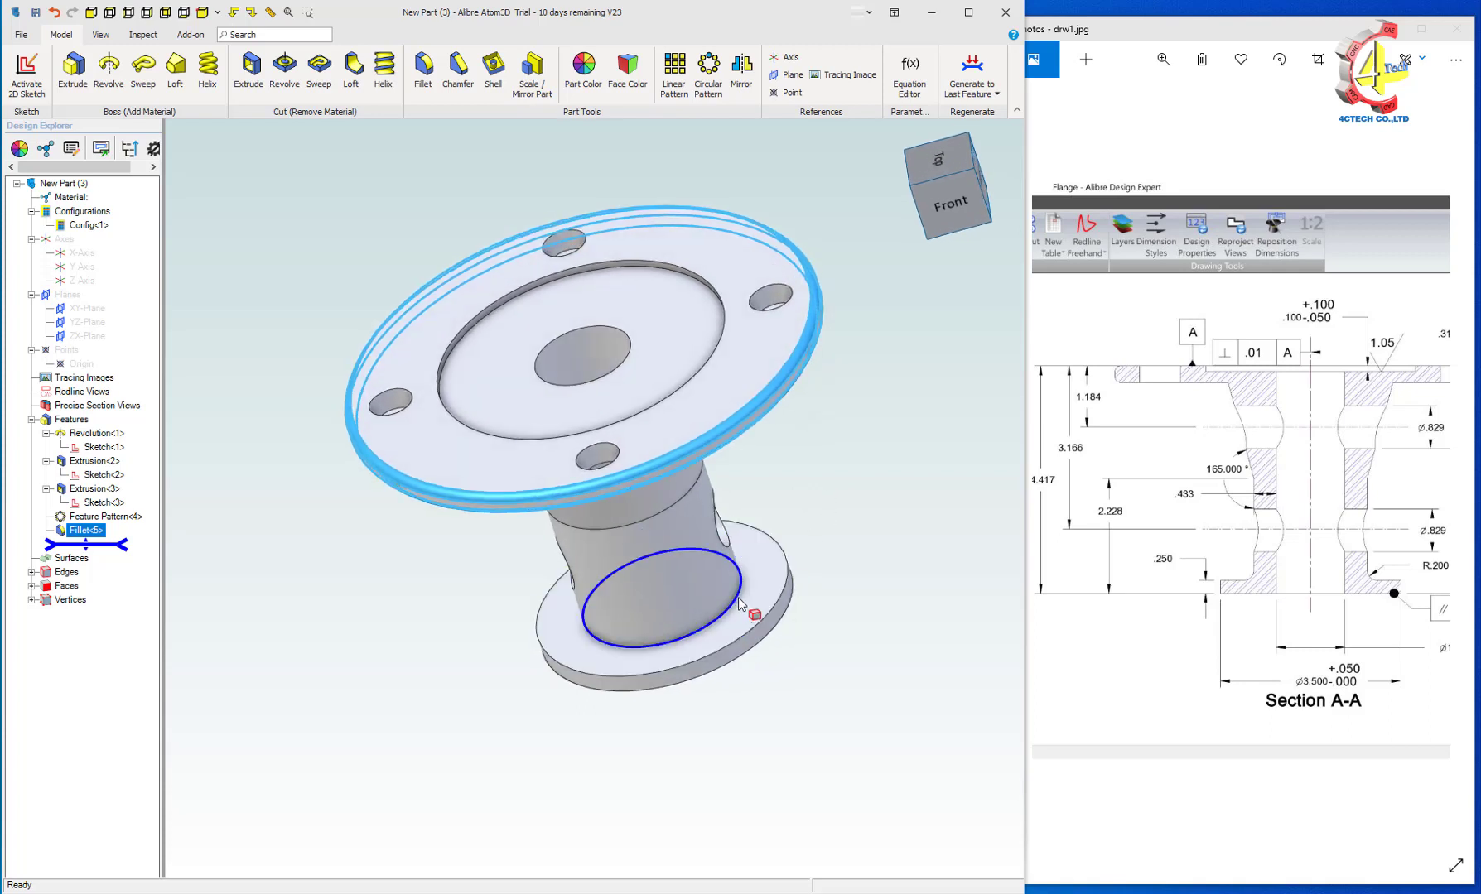
pyautogui.click(745, 596)
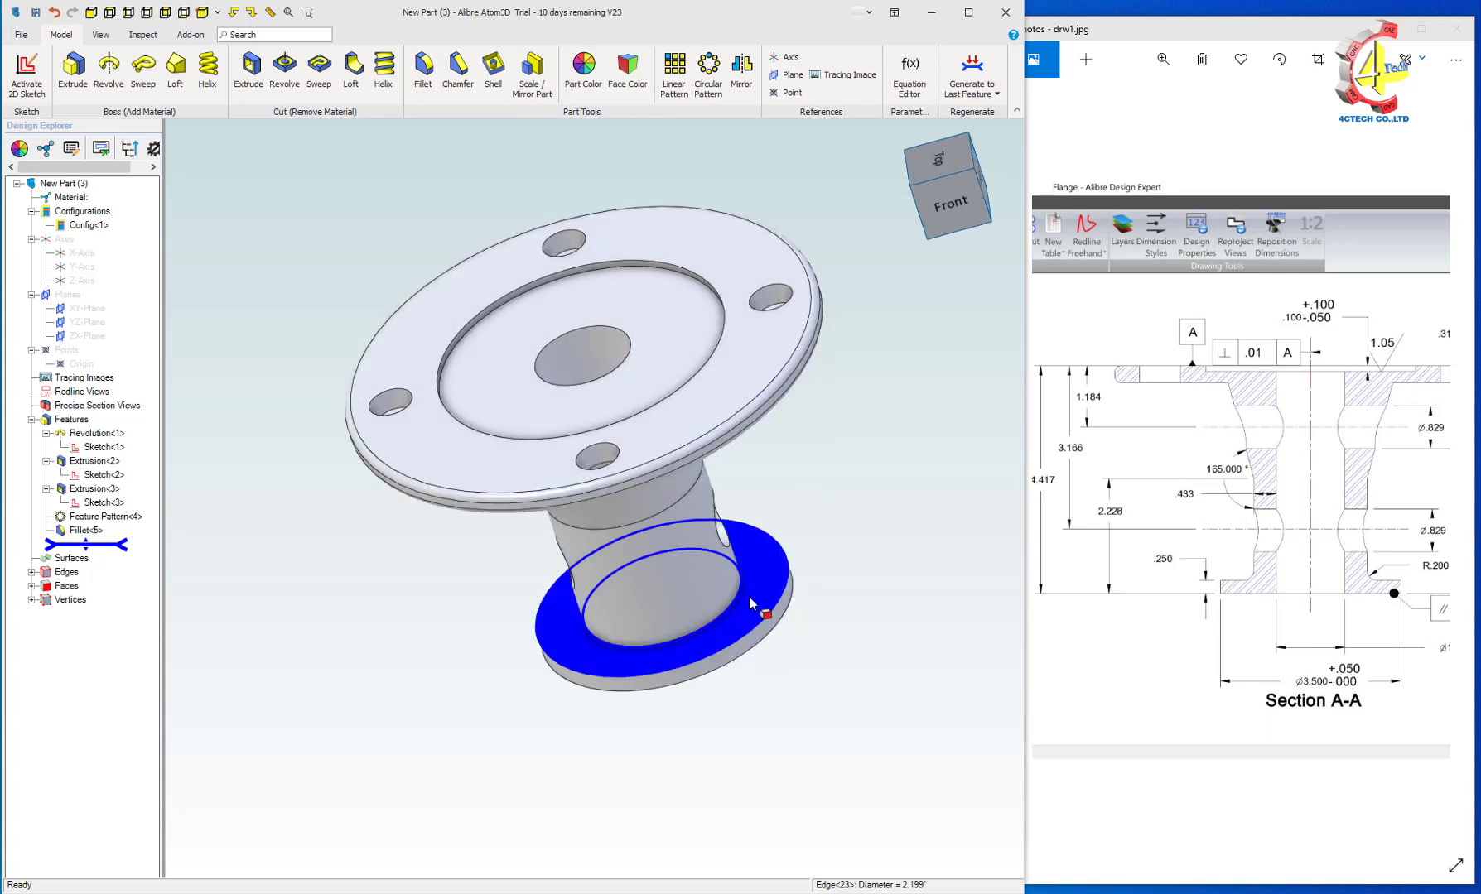
pyautogui.click(423, 70)
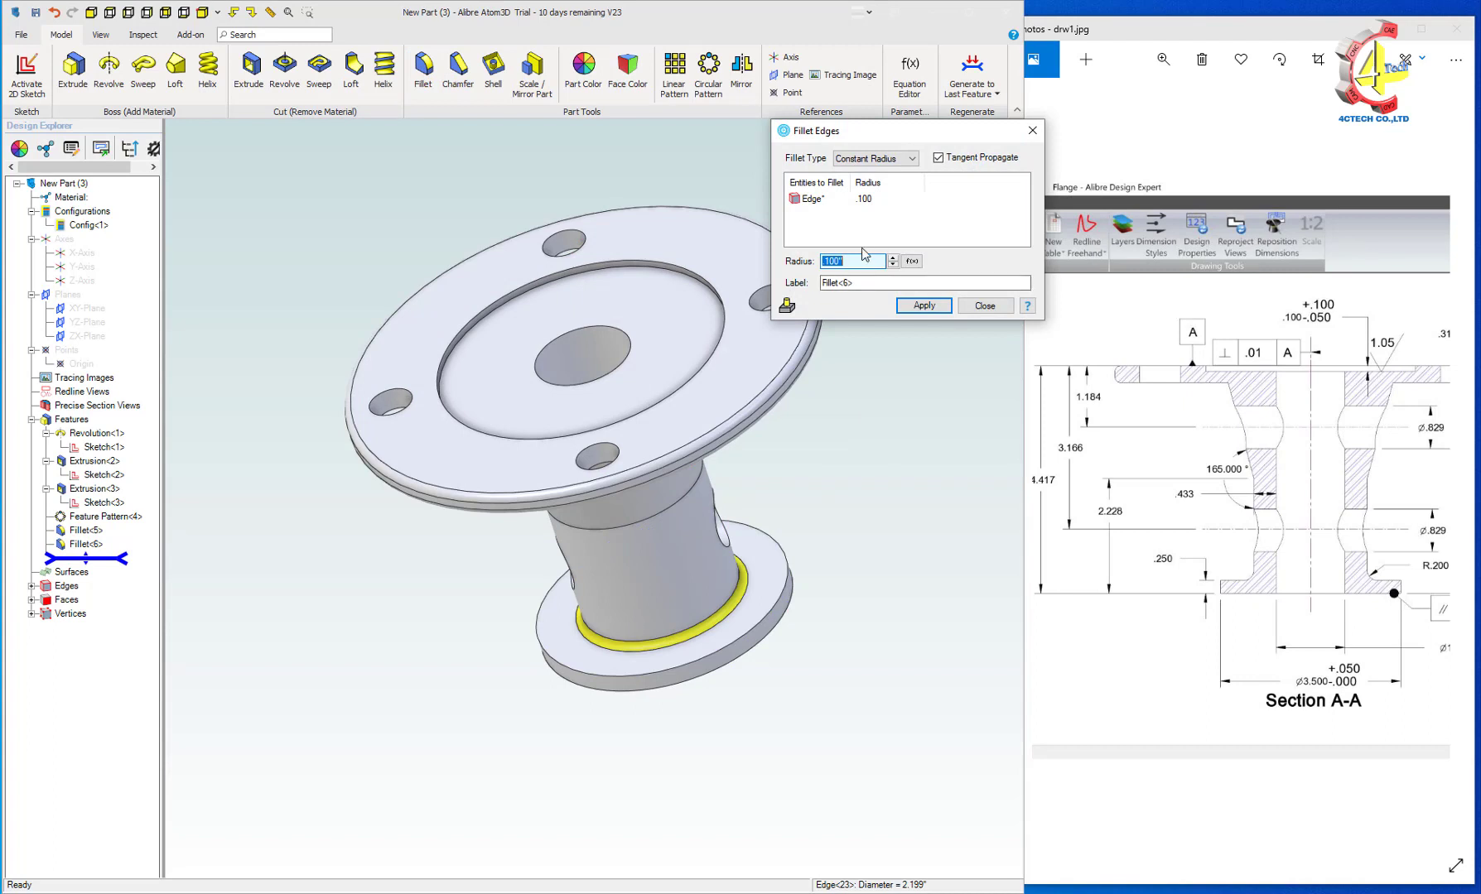
pyautogui.write('.2')
pyautogui.press('Return')
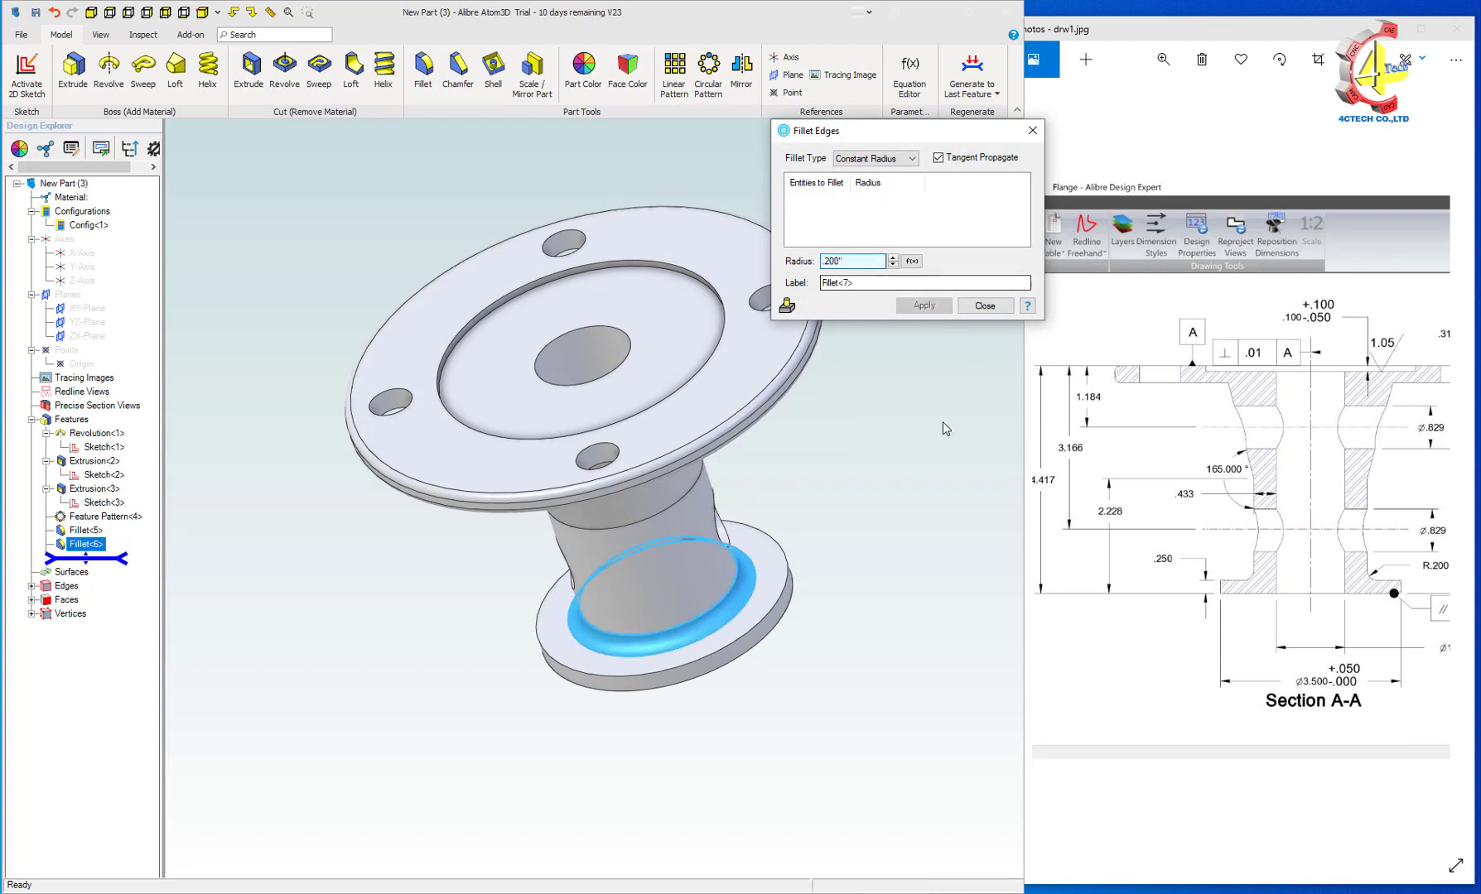
pyautogui.click(984, 306)
pyautogui.click(956, 373)
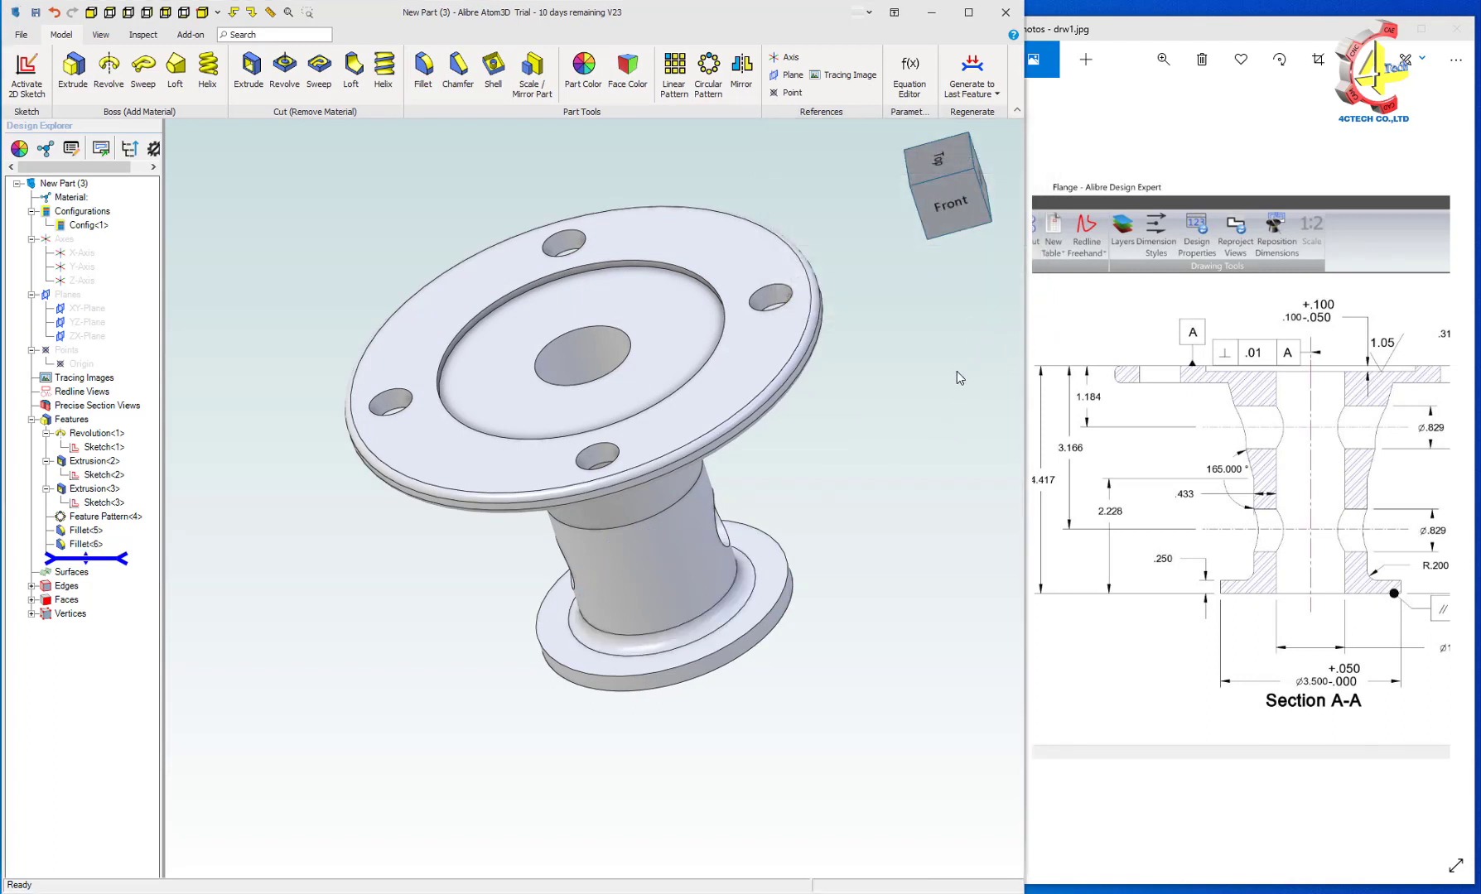
# Turn off the ambient occlusion effect for the model display
pyautogui.press('Down')
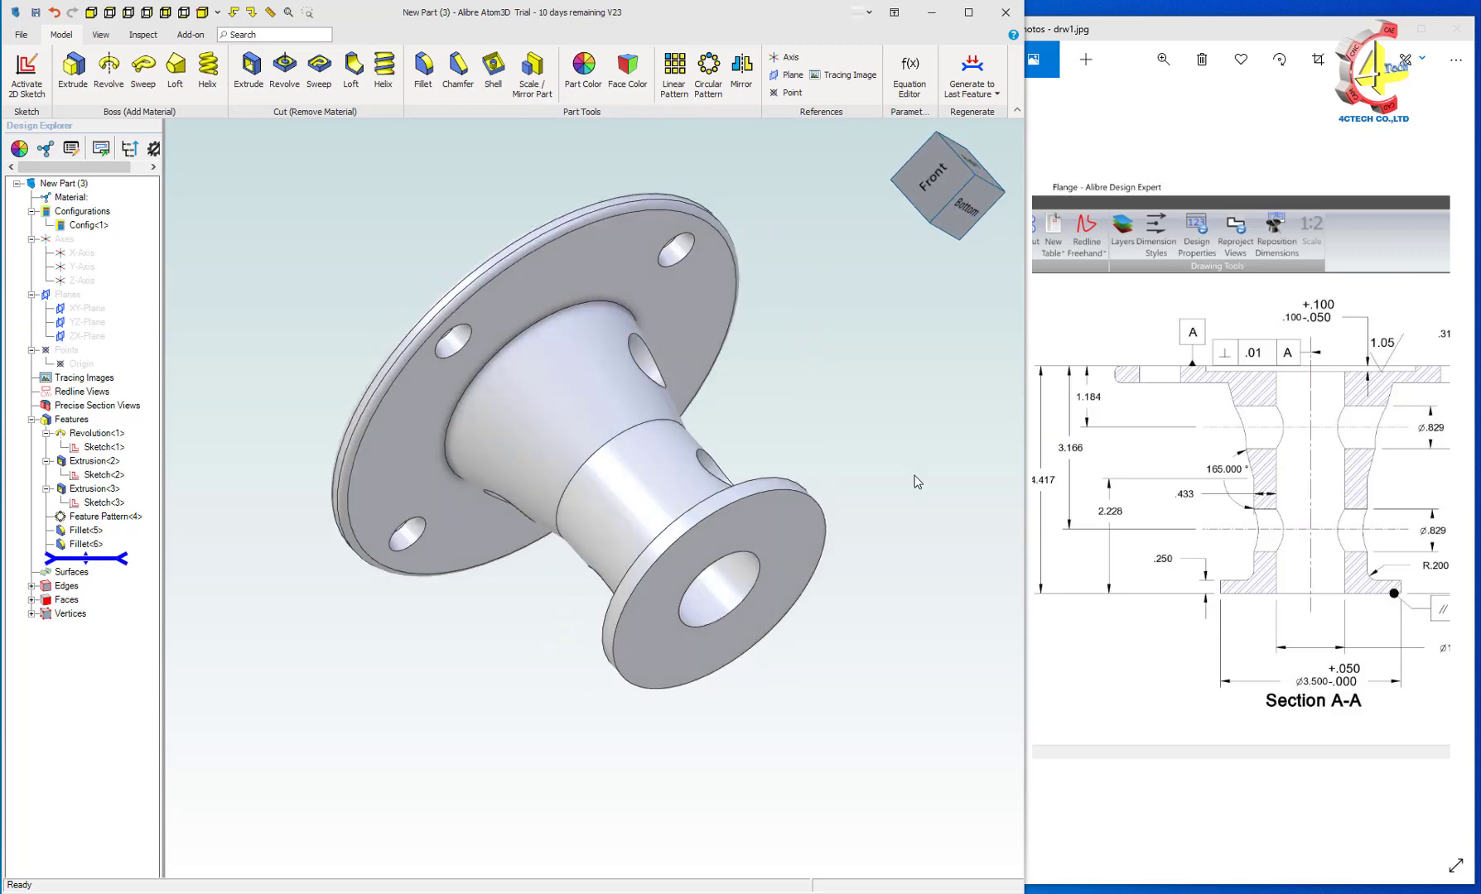
pyautogui.press('Down')
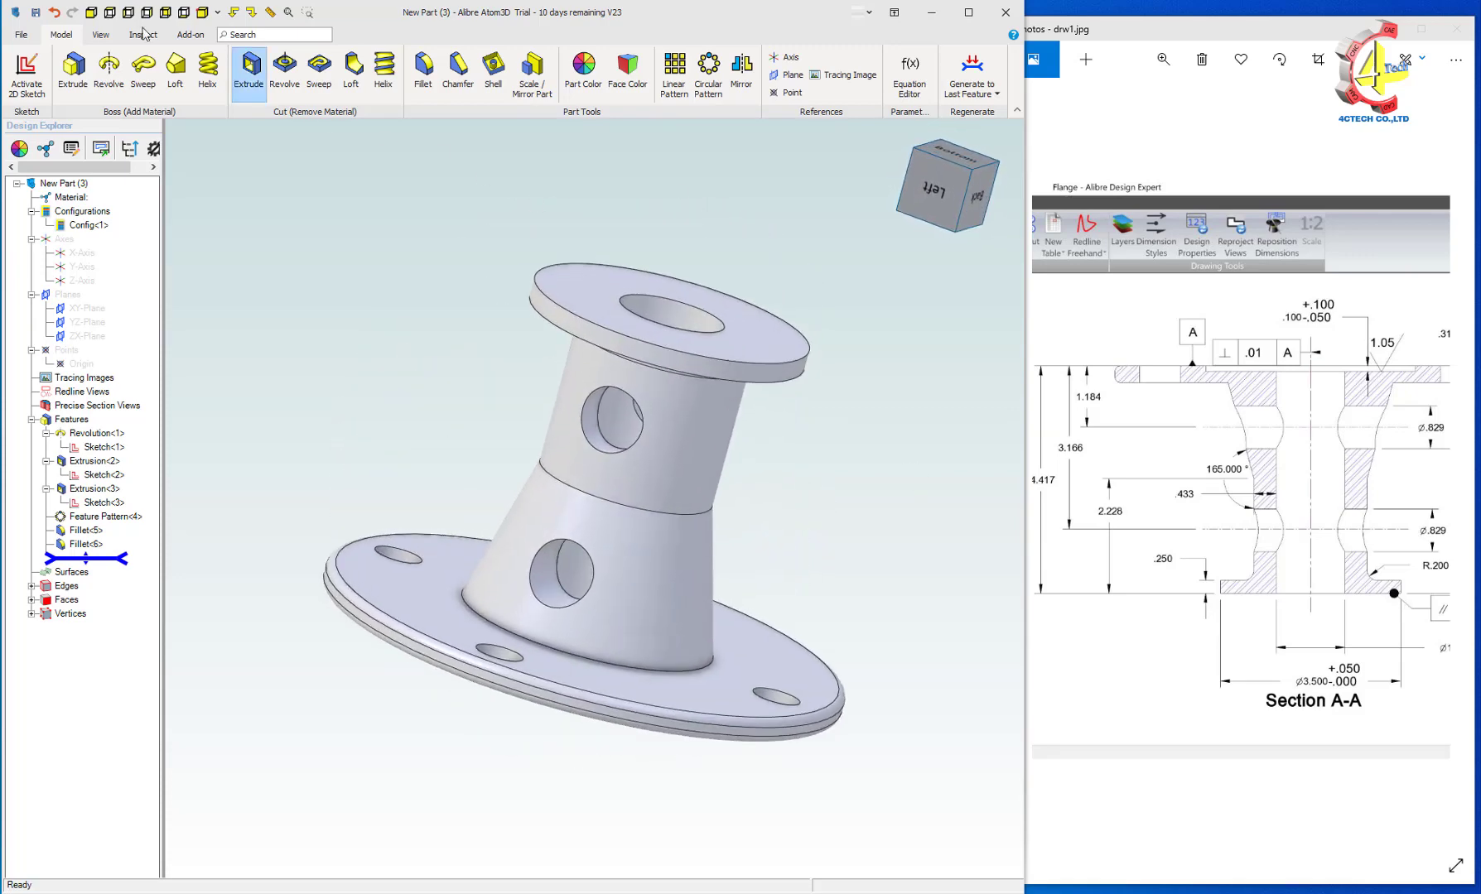
pyautogui.click(100, 35)
pyautogui.click(474, 73)
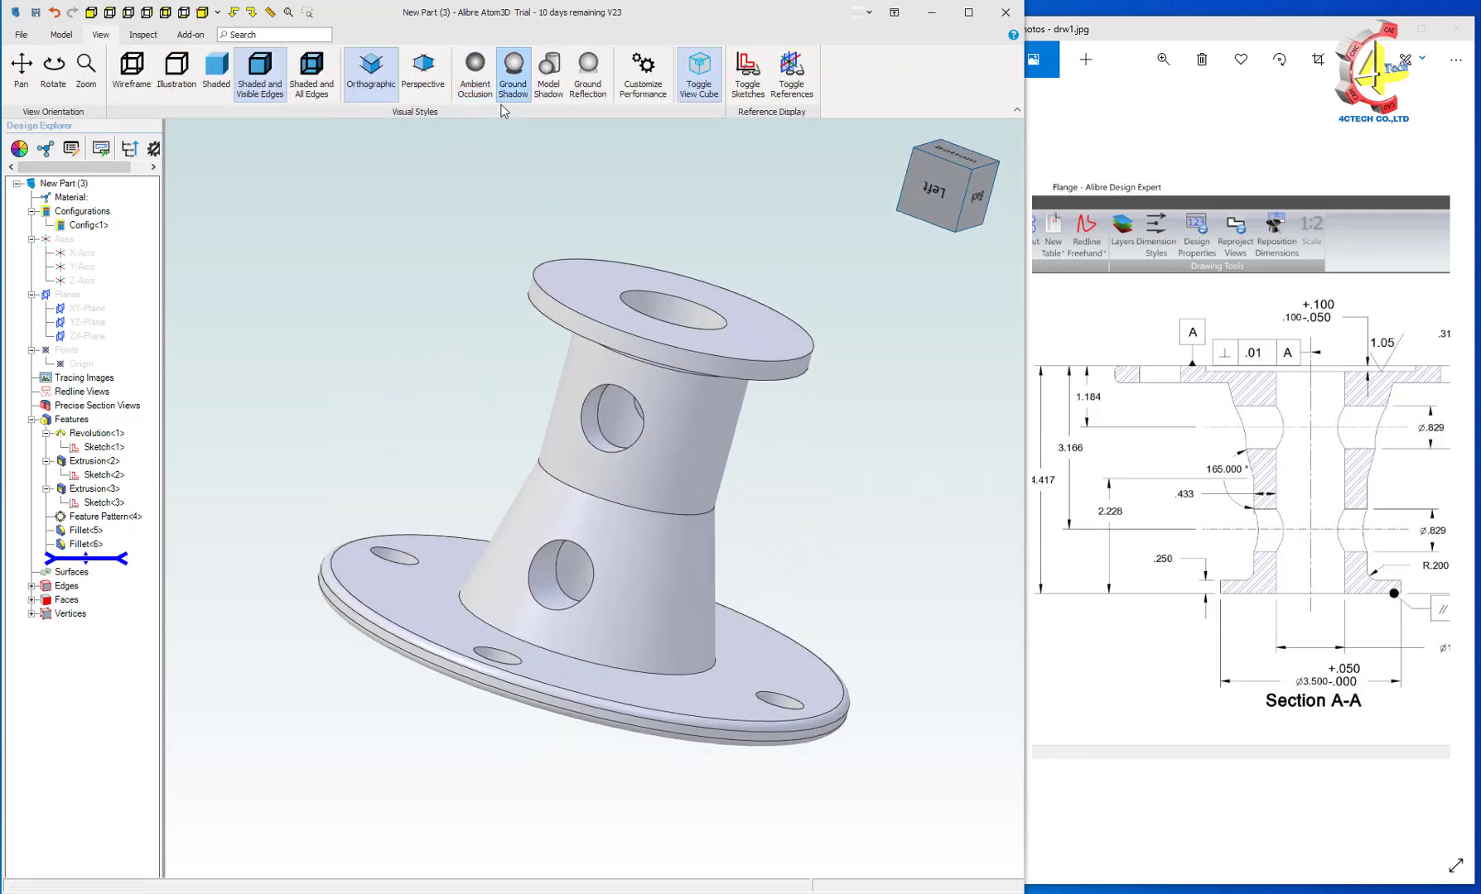
# Examine the finished flange from all around, checking the patterned holes, cross holes, bore and fillets
pyautogui.press('Left')
pyautogui.press('Left')
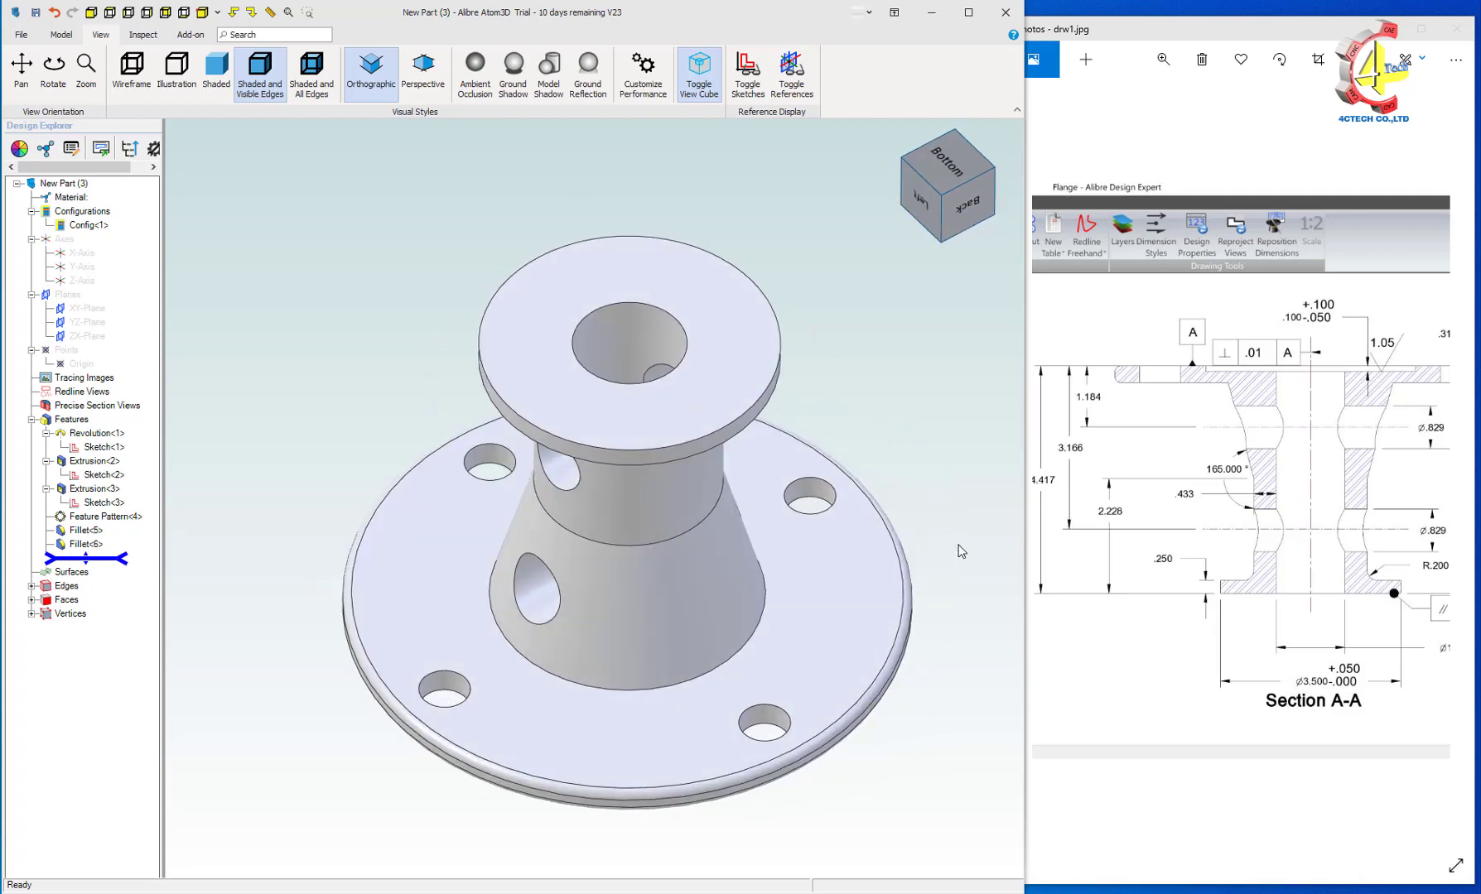
pyautogui.press('Left')
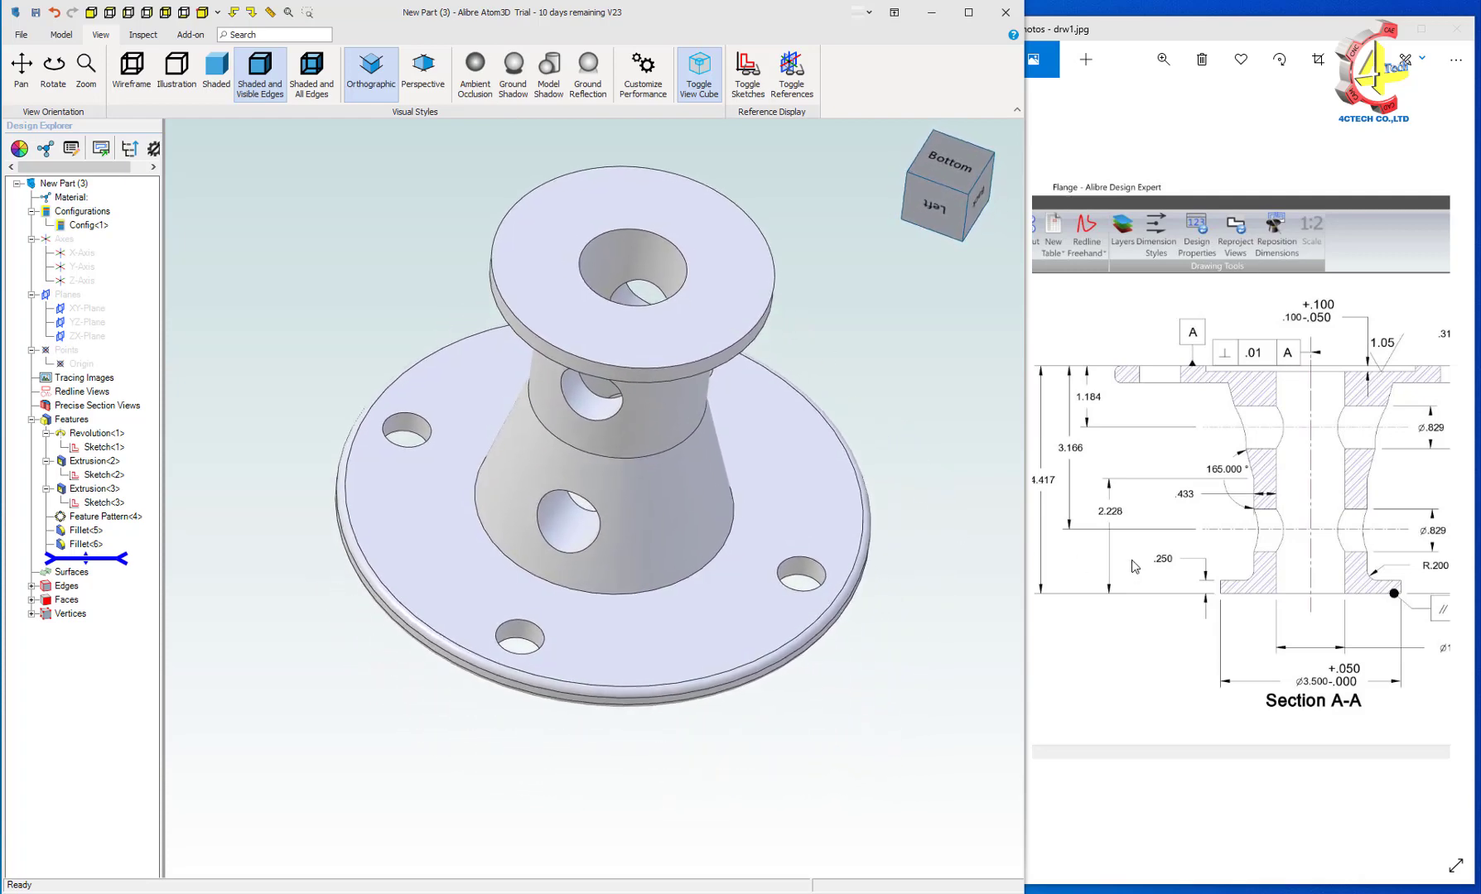
pyautogui.press('Left')
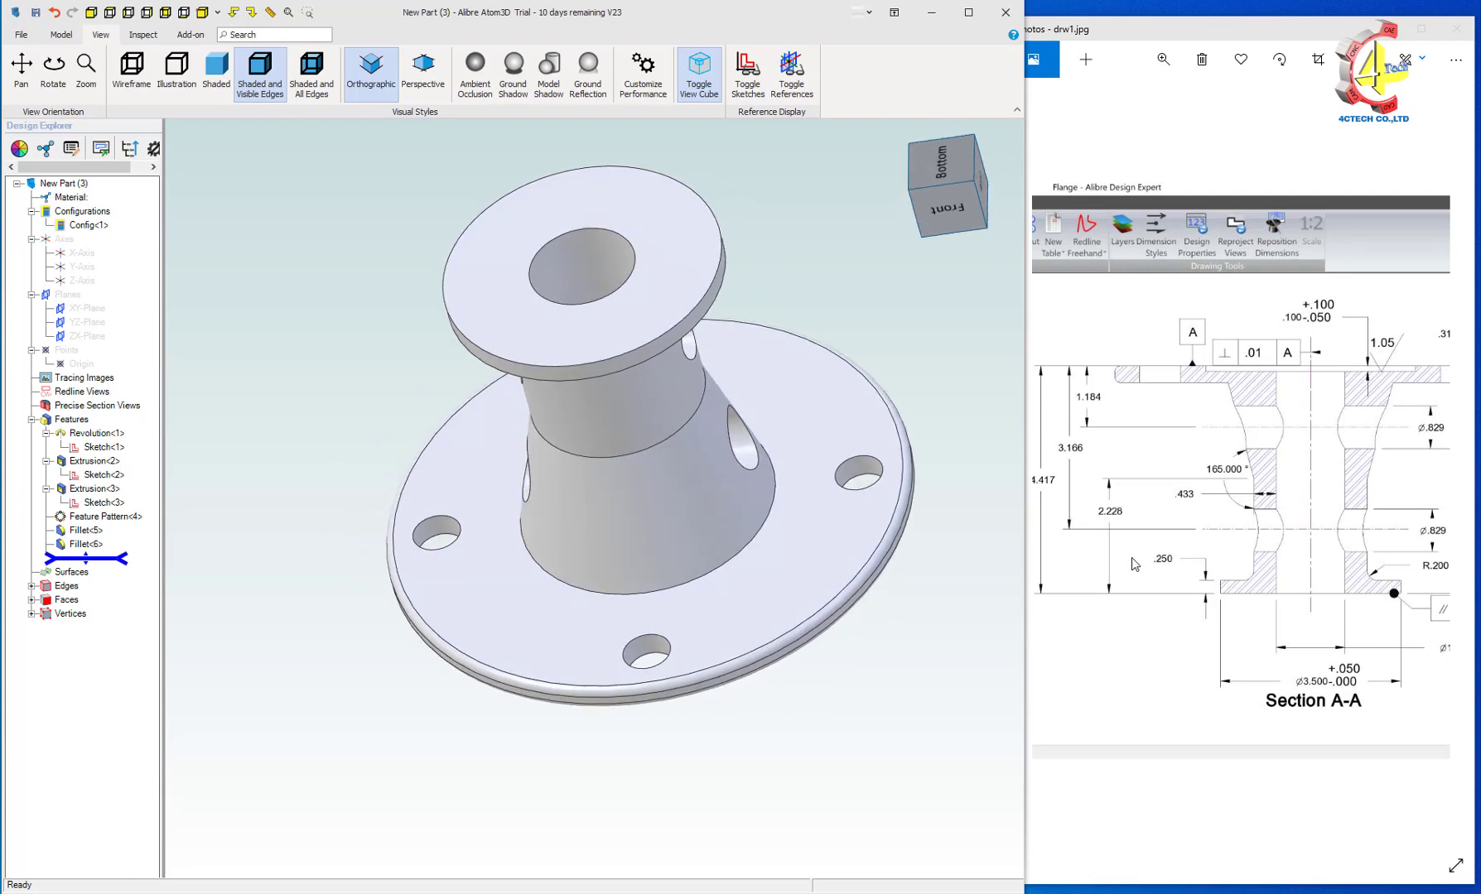
pyautogui.press('Left')
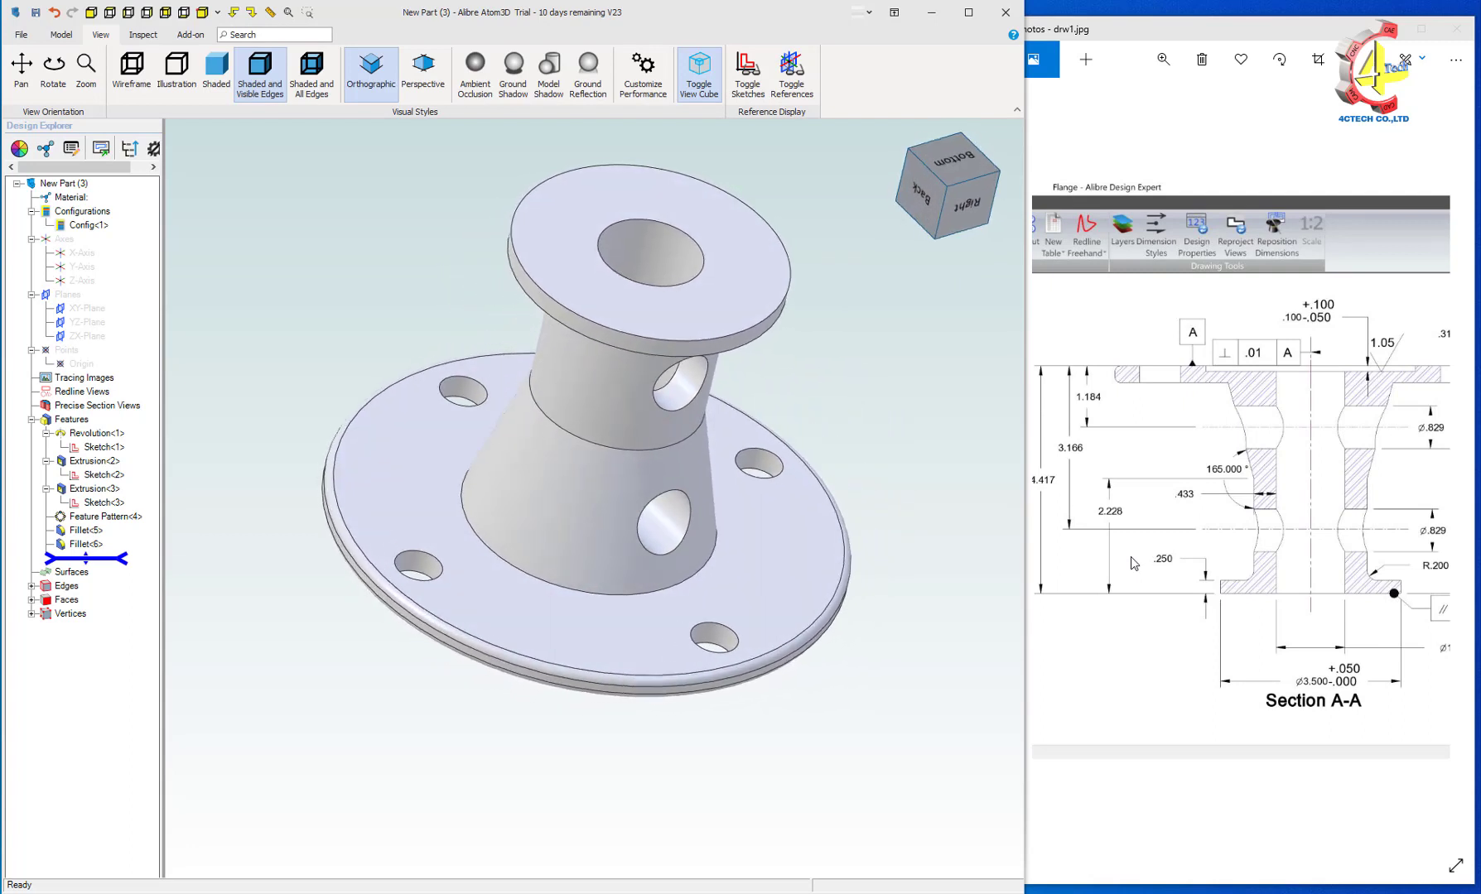
pyautogui.press('Left')
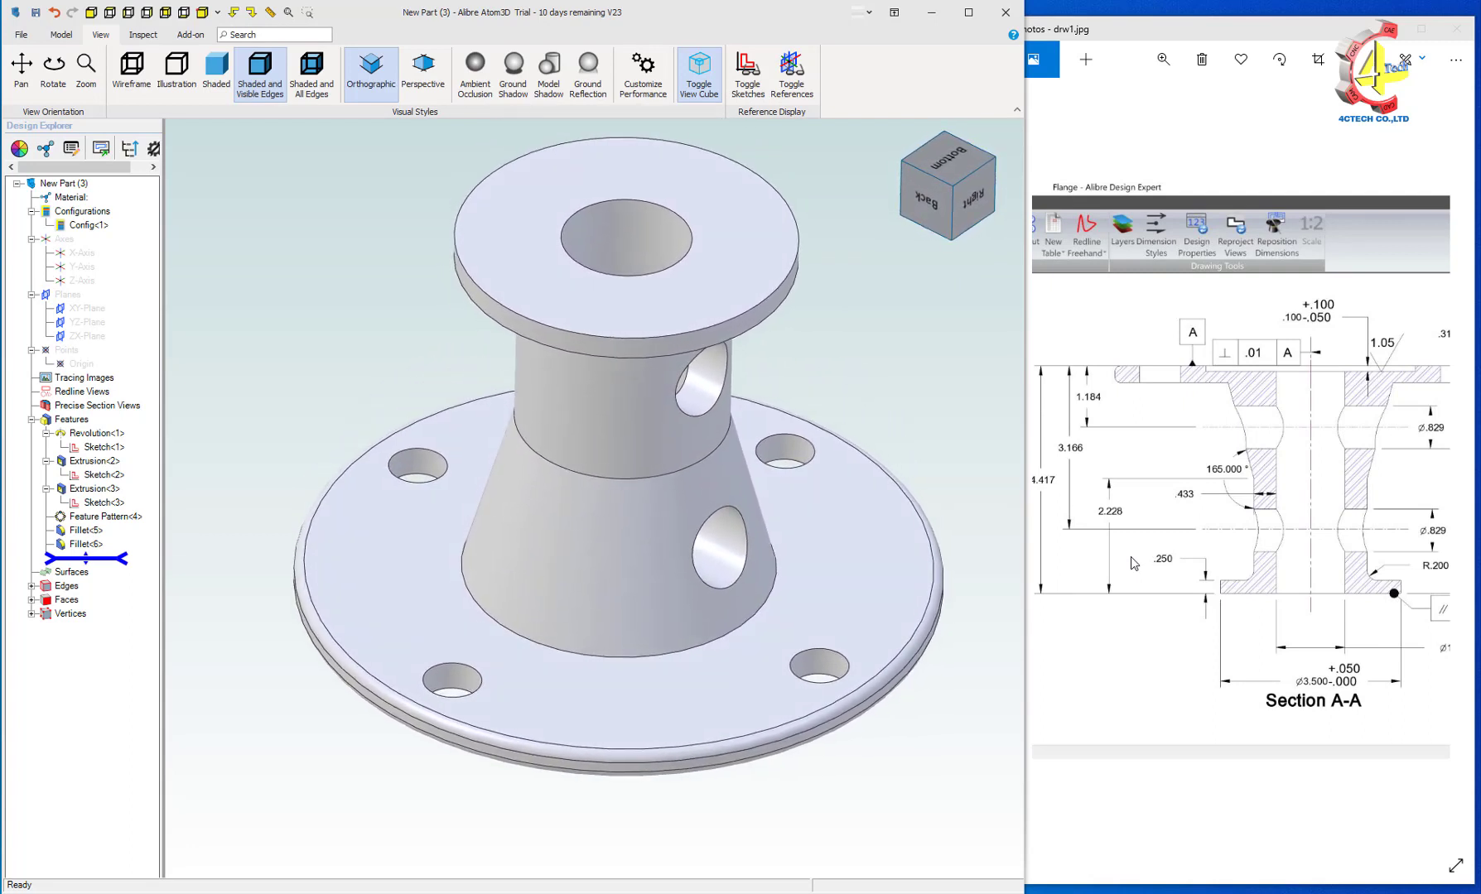
pyautogui.press('Left')
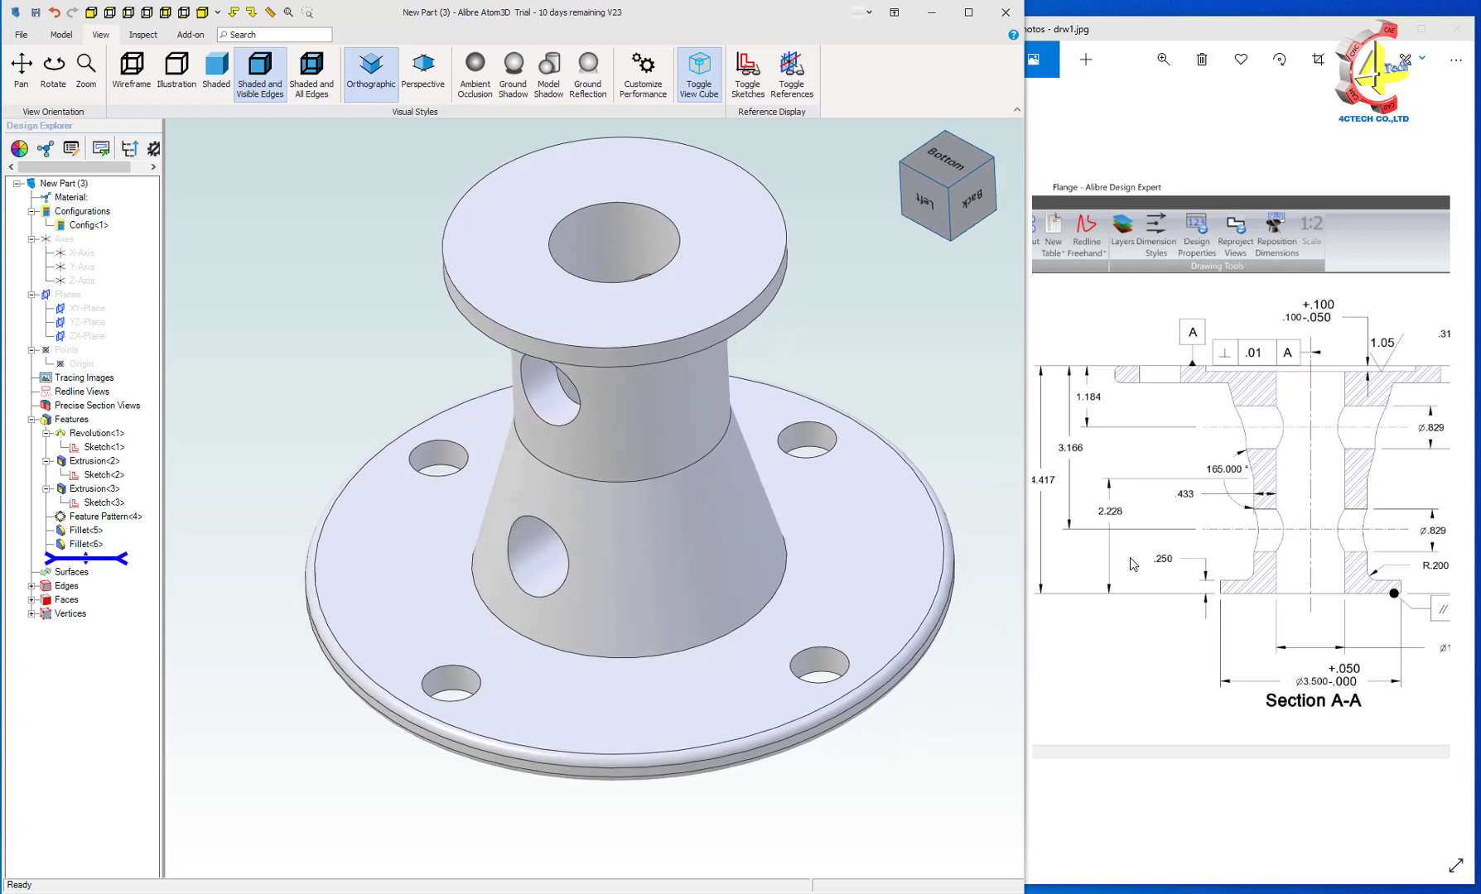
pyautogui.press('Left')
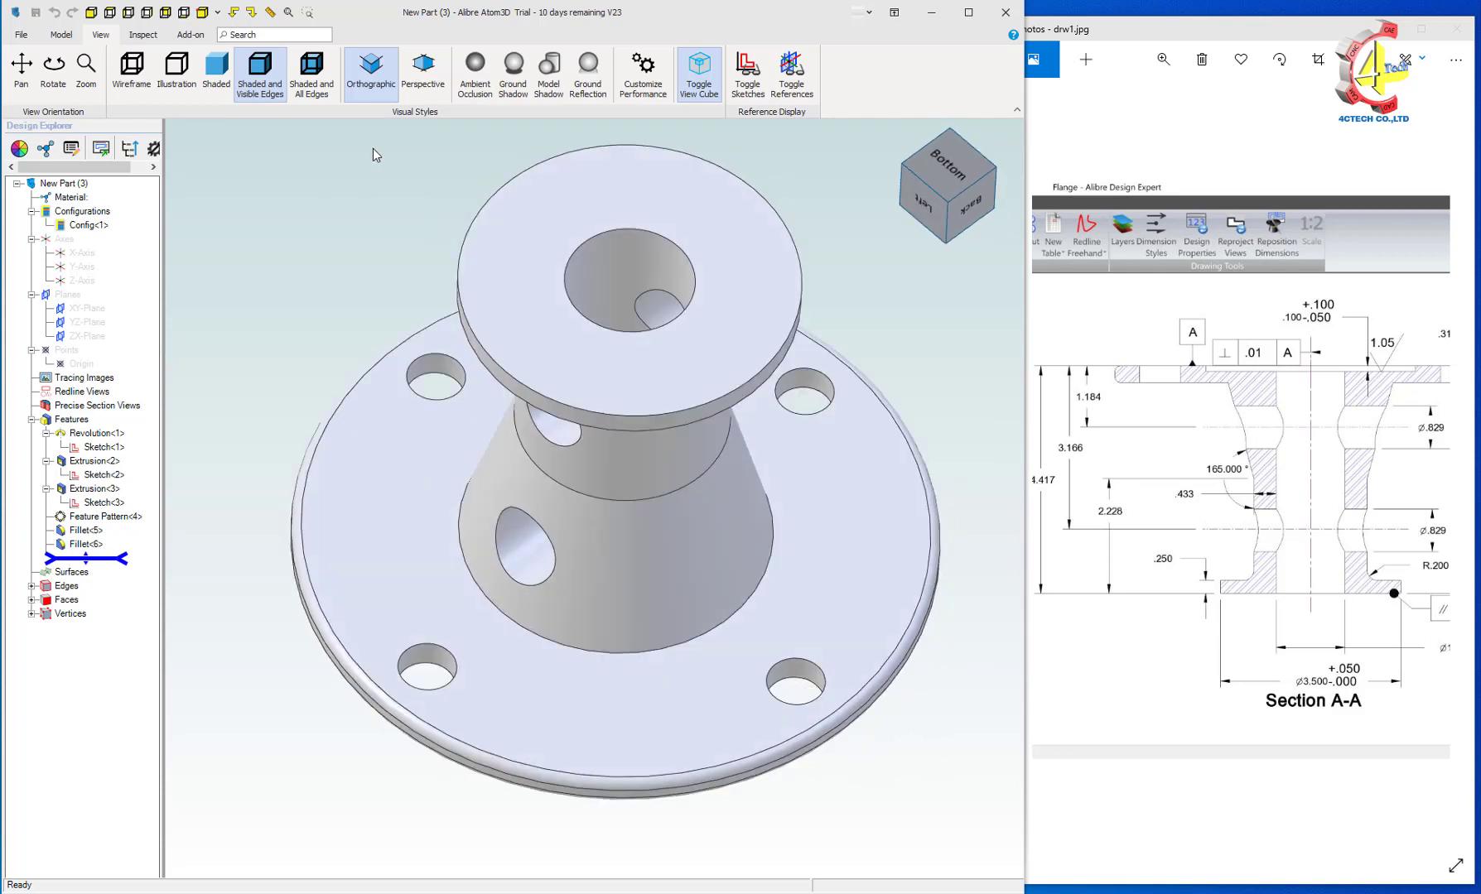
# Create a new drawing of the flange part from the 4CTECH_A3 template, leaving the title-block text fields blank
pyautogui.click(18, 35)
pyautogui.moveTo(106, 70)
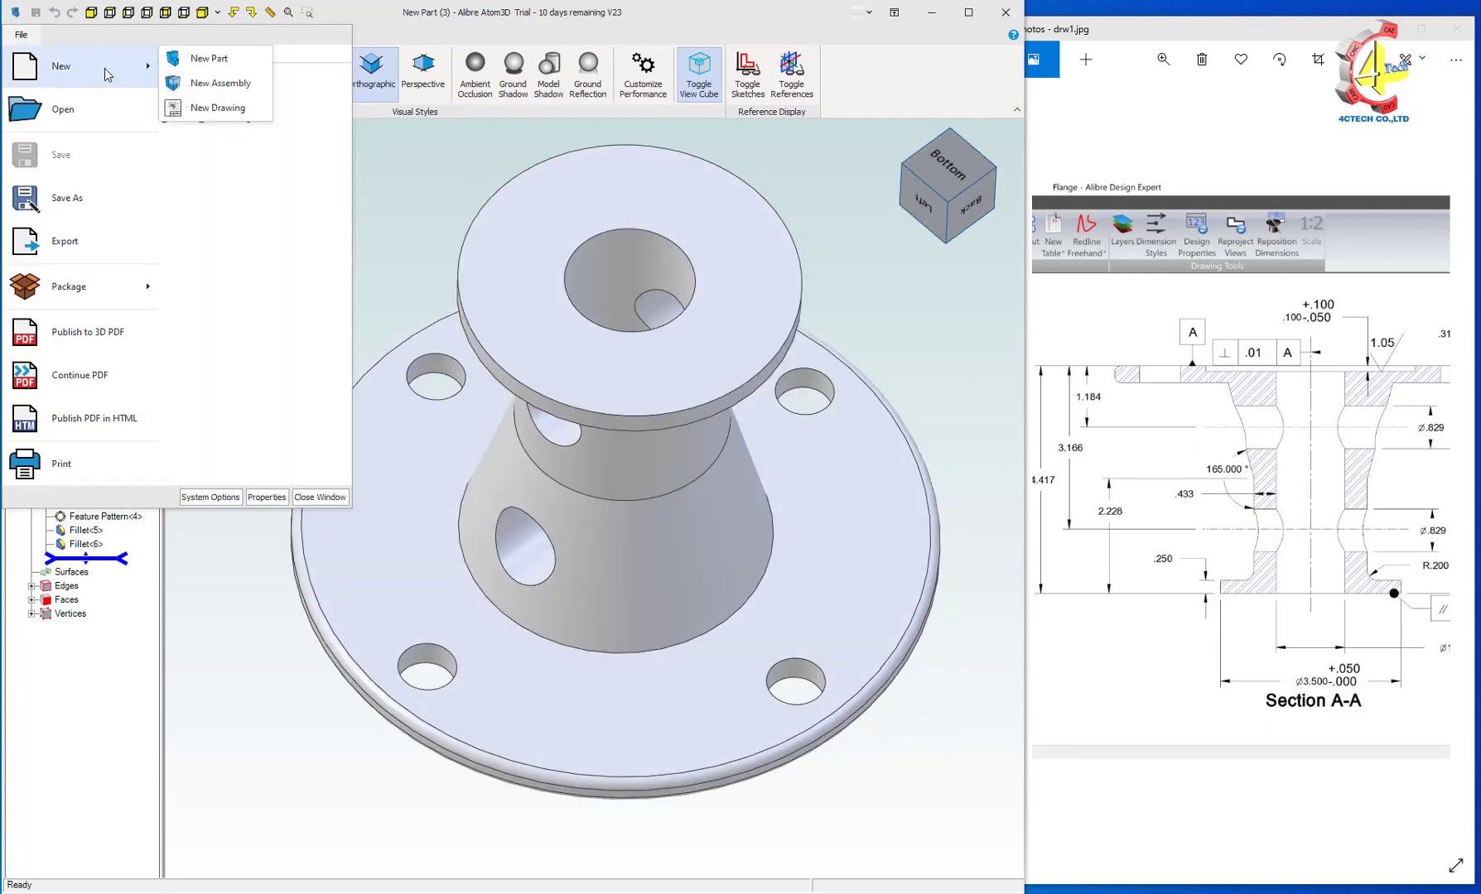
pyautogui.click(213, 112)
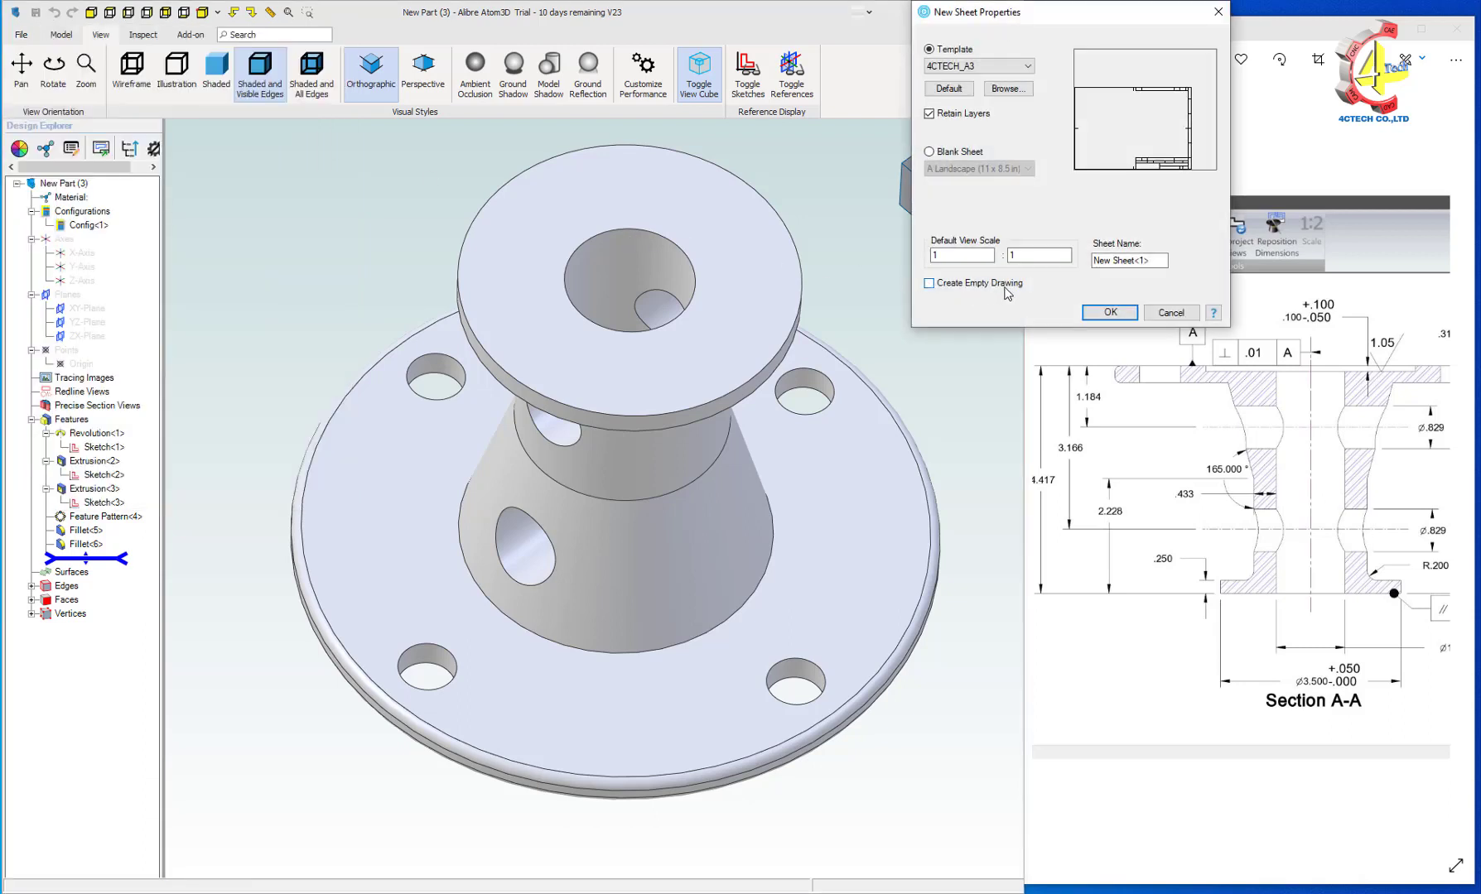
pyautogui.click(977, 65)
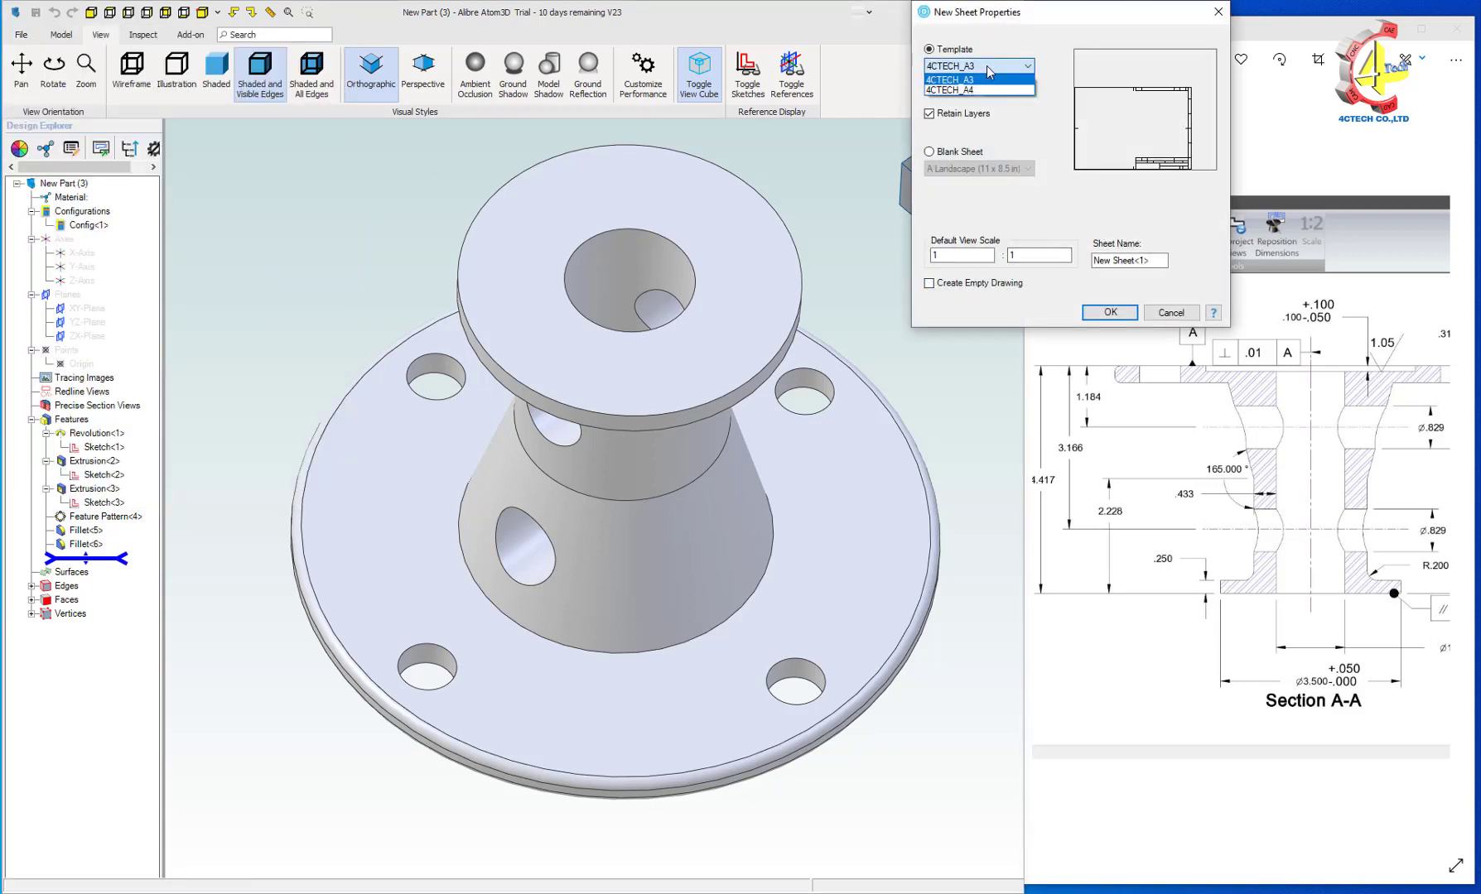
pyautogui.click(978, 79)
pyautogui.click(1124, 314)
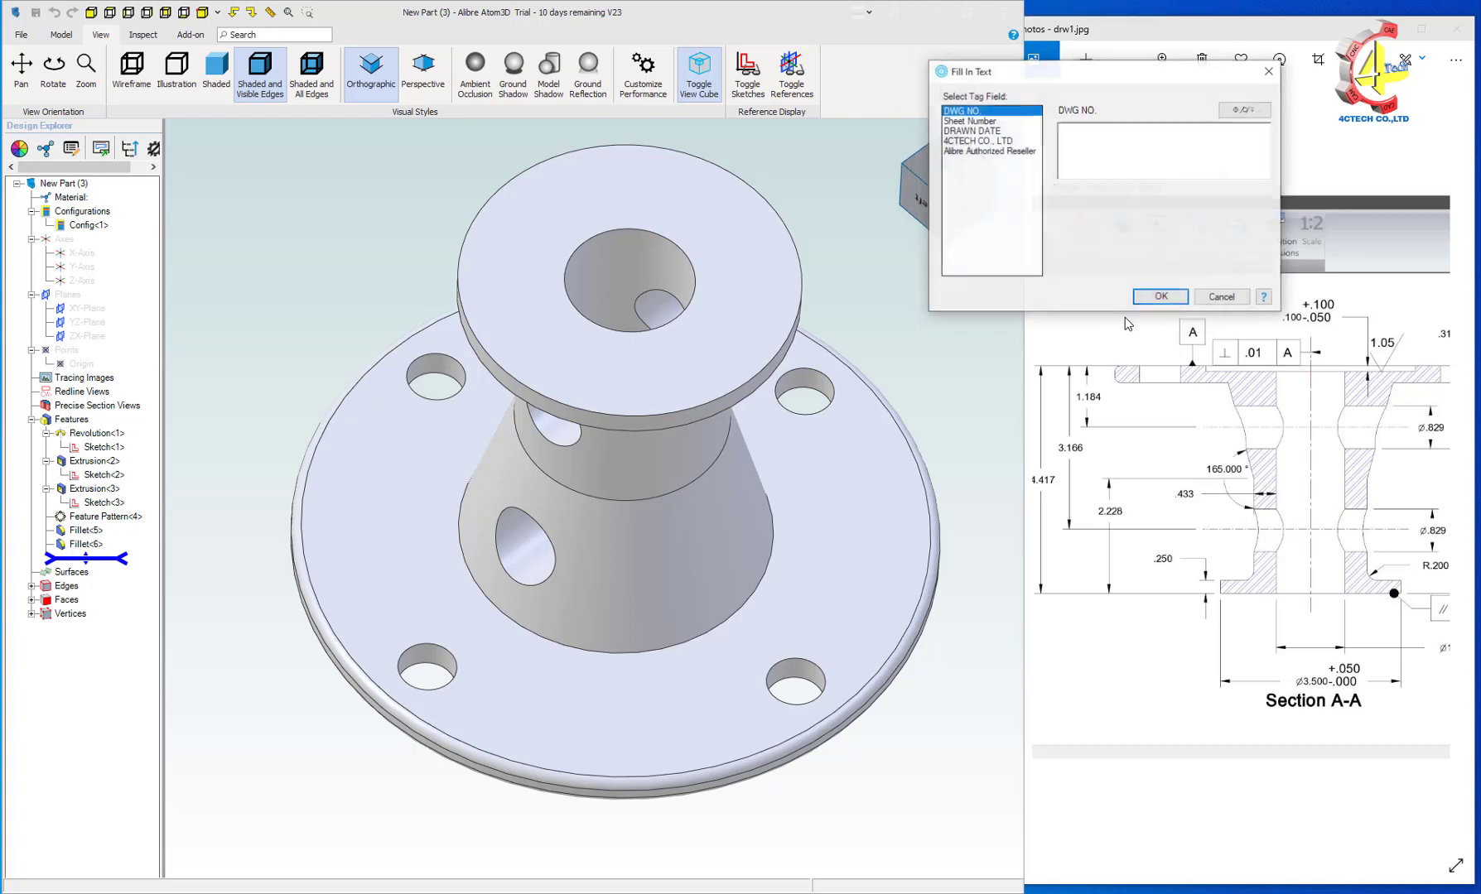
pyautogui.click(1141, 296)
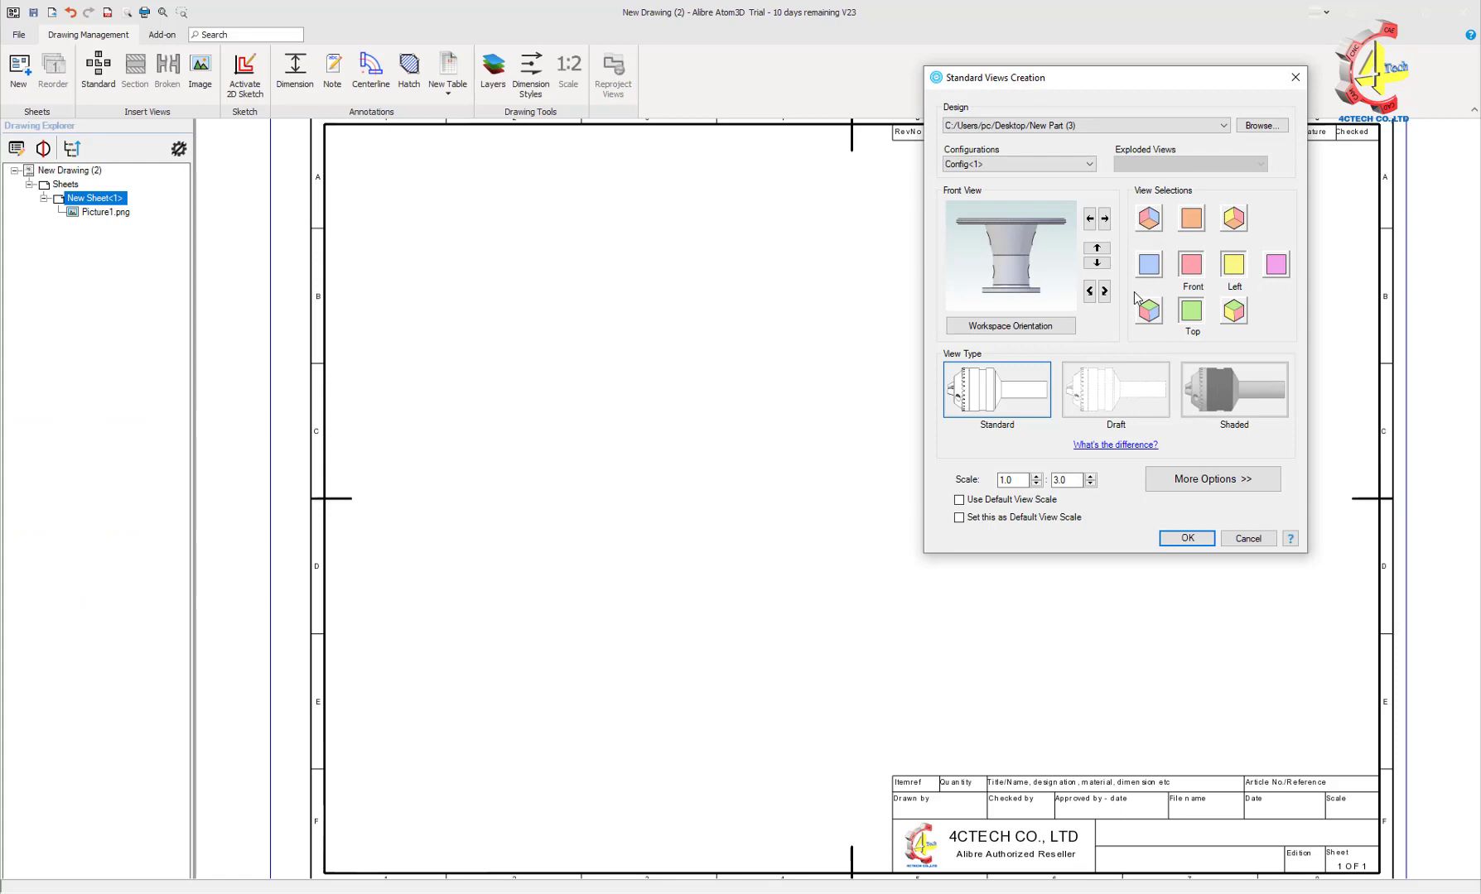
# Orient the front view so the cross holes face forward, and insert the front, top and left views at scale 1:2
pyautogui.click(1091, 219)
pyautogui.click(1101, 252)
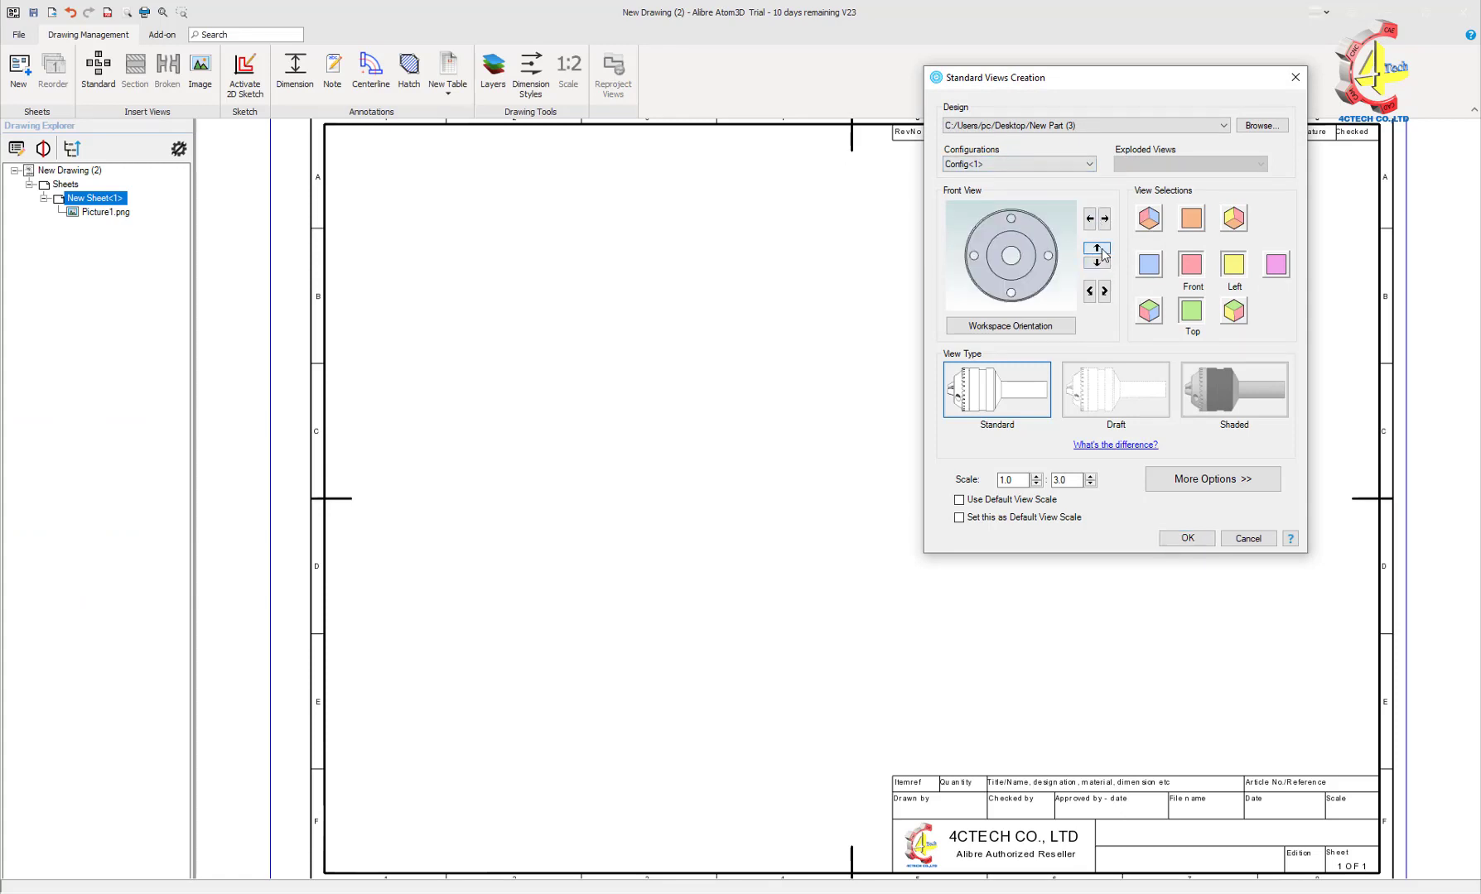
pyautogui.click(1101, 252)
pyautogui.click(1097, 264)
pyautogui.click(1097, 264)
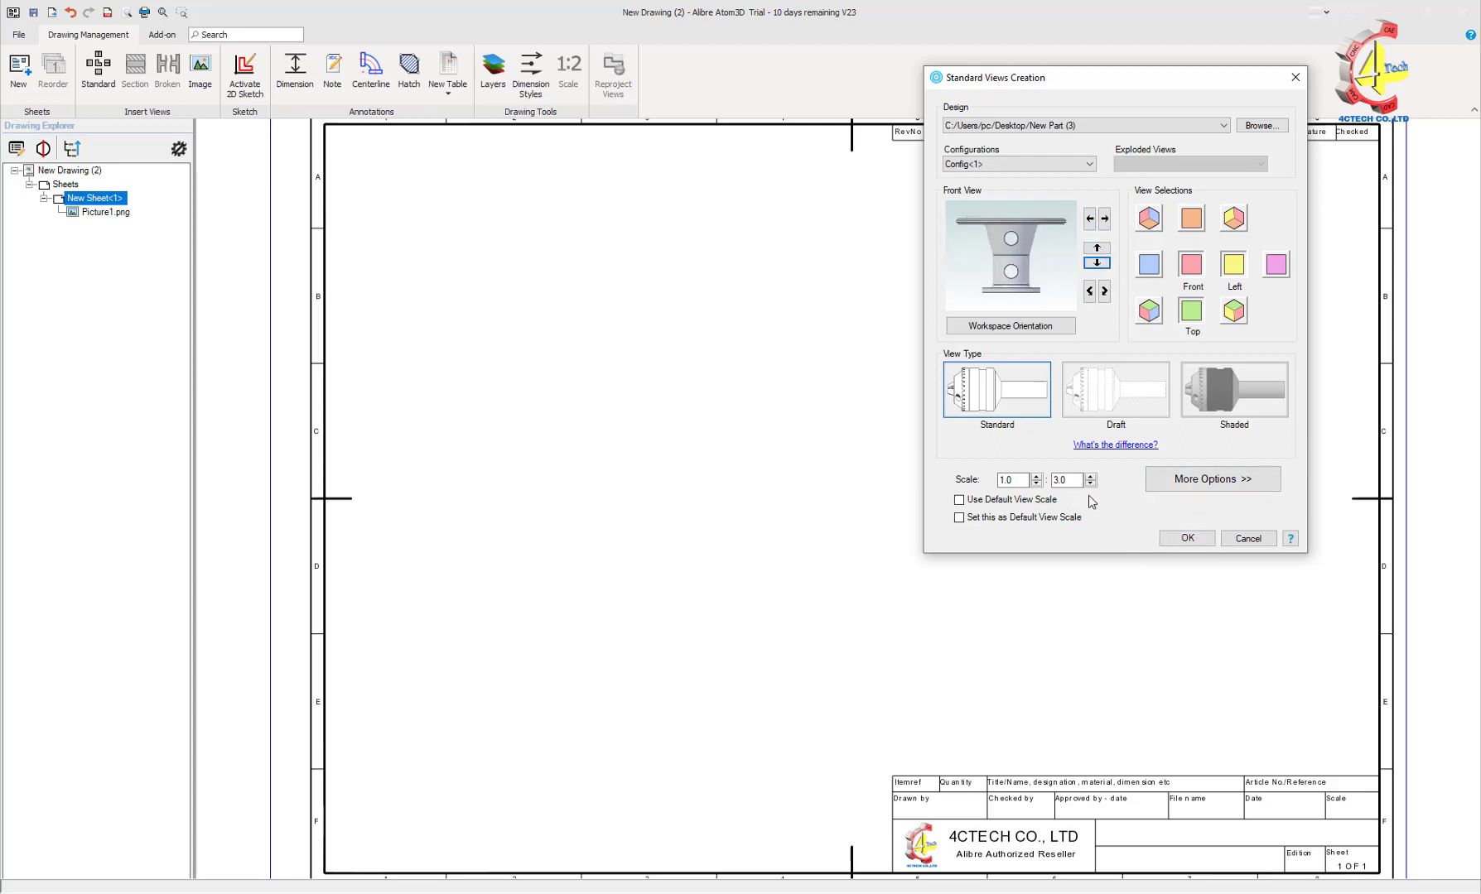
pyautogui.doubleClick(1074, 484)
pyautogui.write('2')
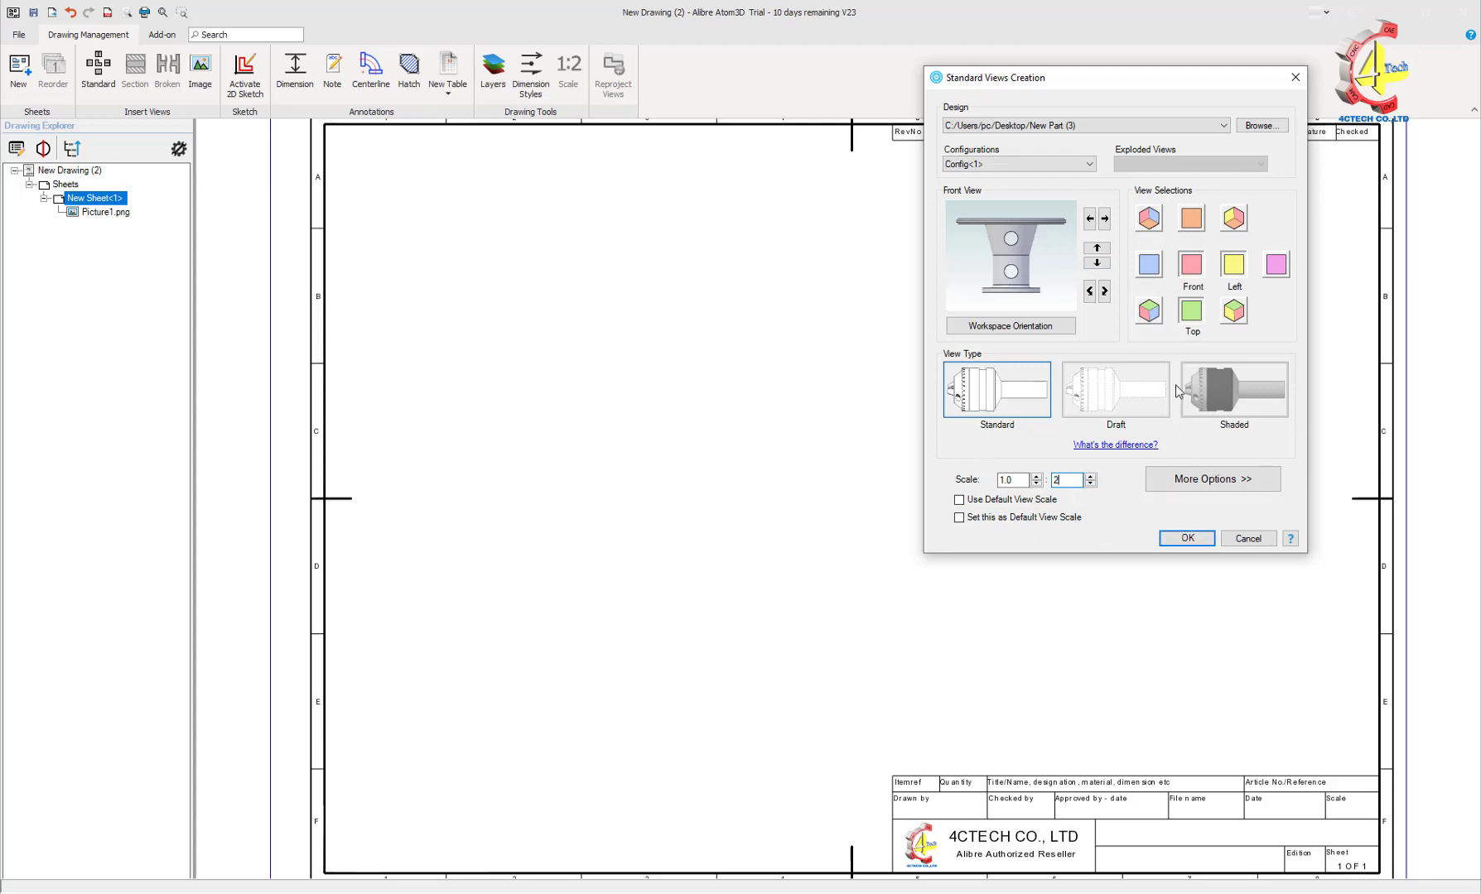
pyautogui.click(1186, 538)
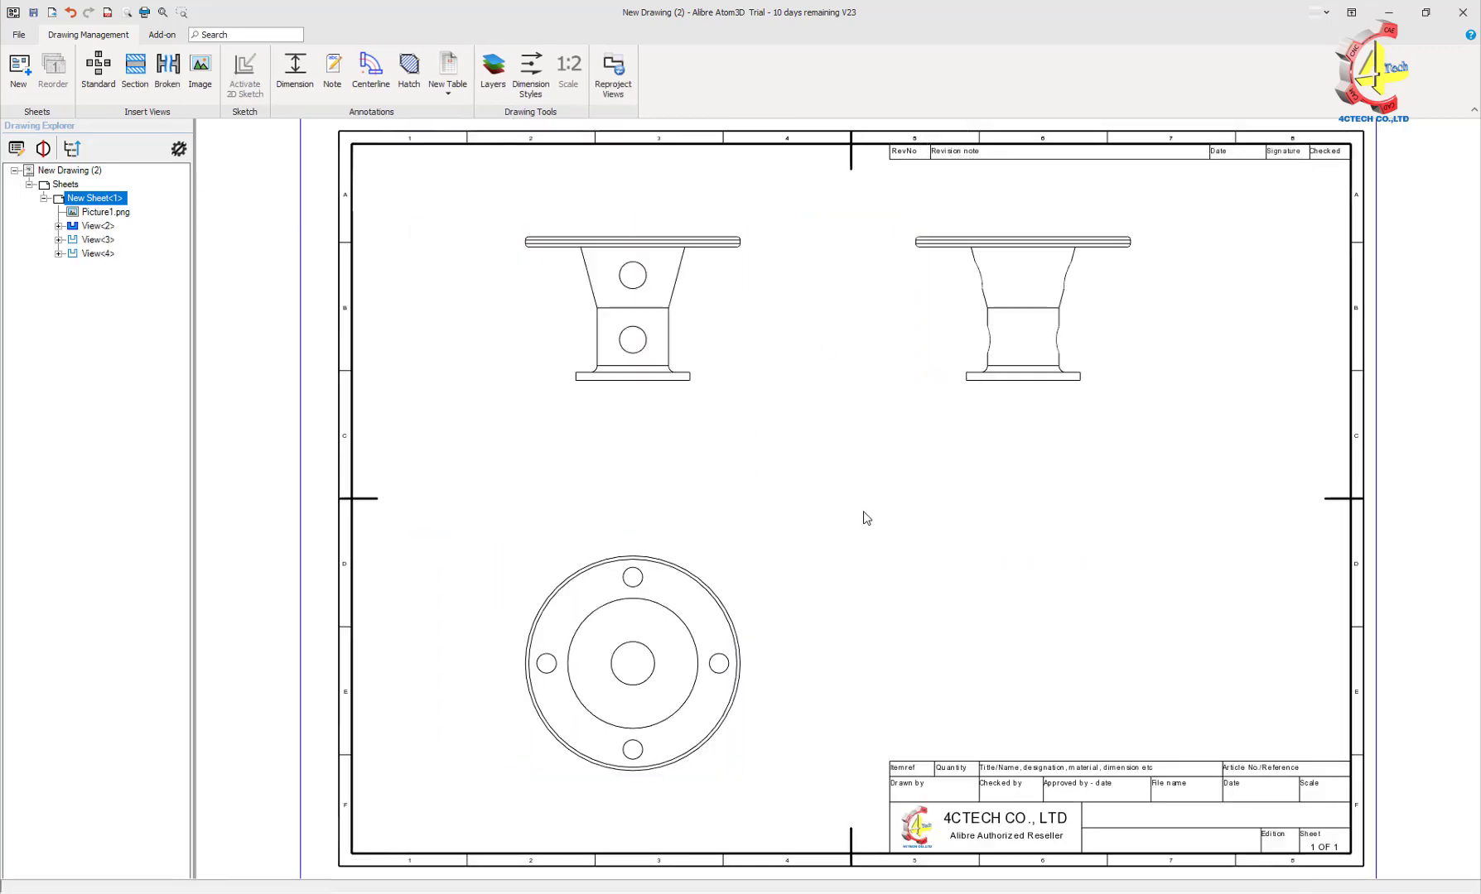
# Delete the circular top view from the drawing sheet
pyautogui.click(734, 560)
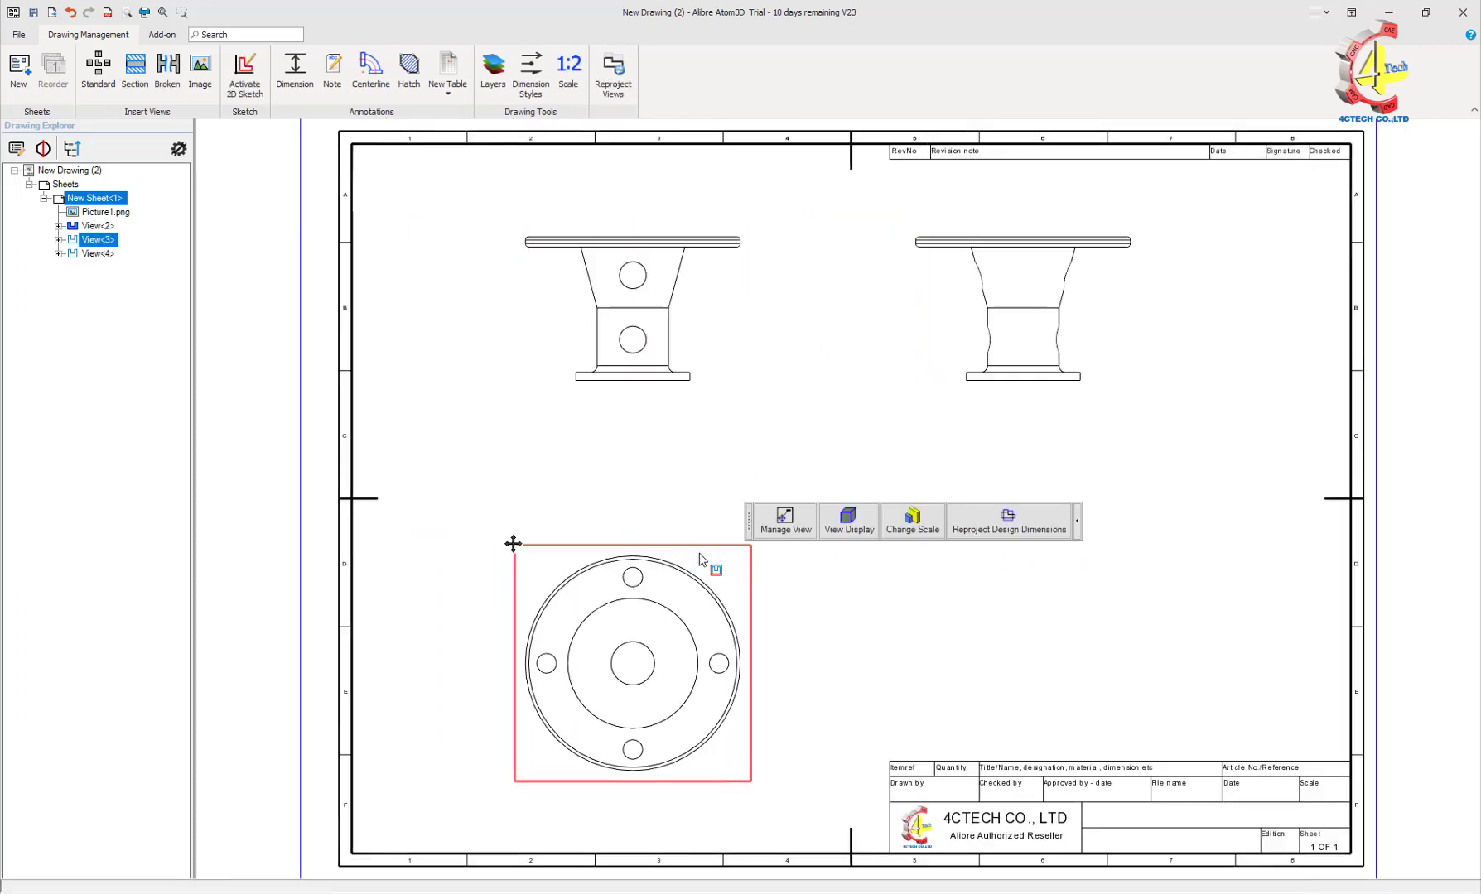
pyautogui.rightClick(717, 555)
pyautogui.click(749, 684)
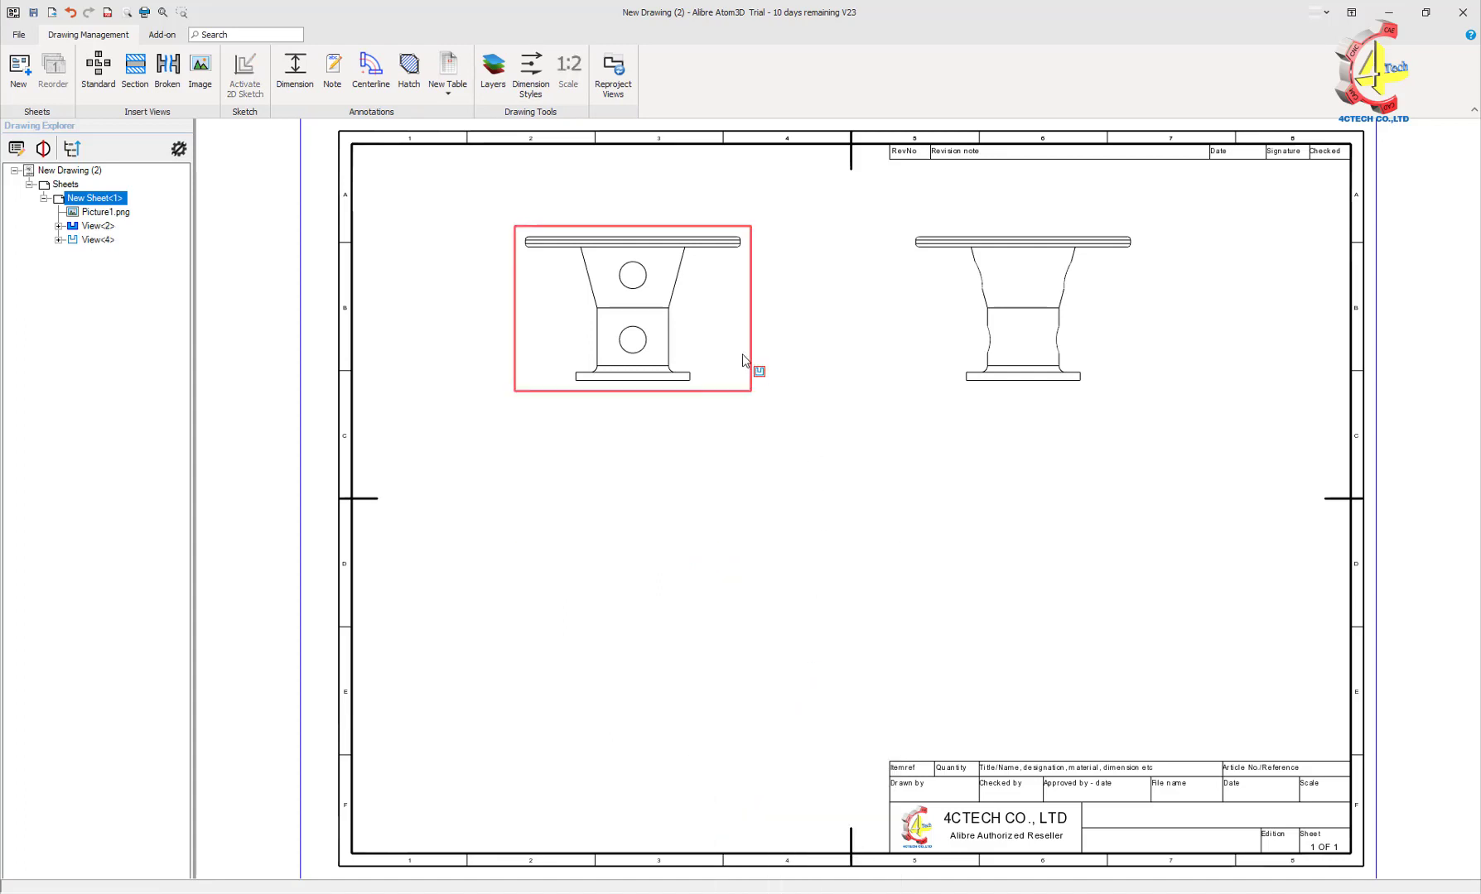
# Change the front view's scale to 1:1 and move the view down to the middle of the sheet's height
pyautogui.click(700, 334)
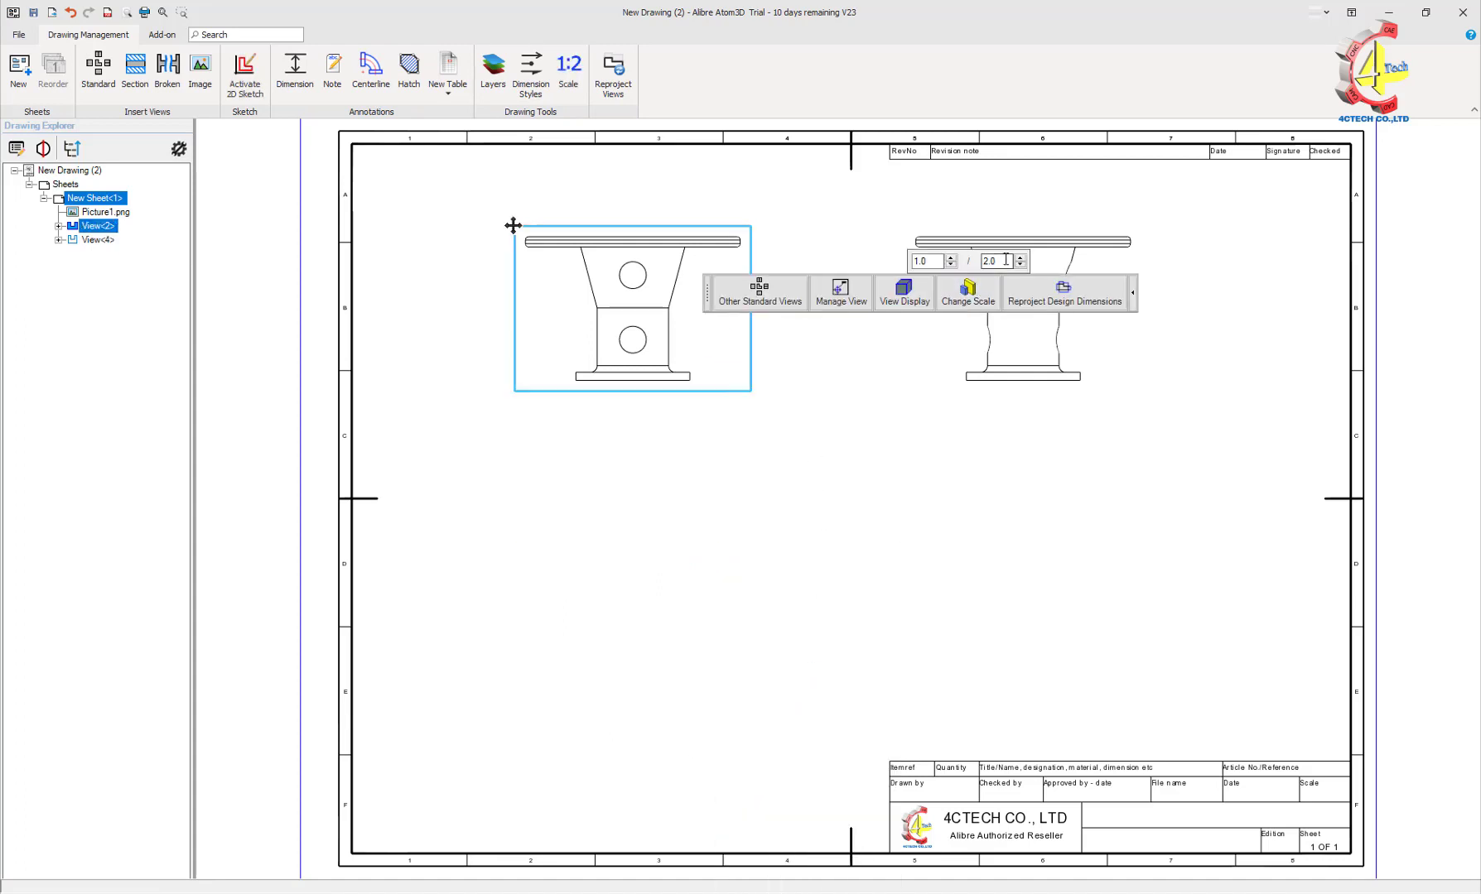
pyautogui.write('1')
pyautogui.press('Return')
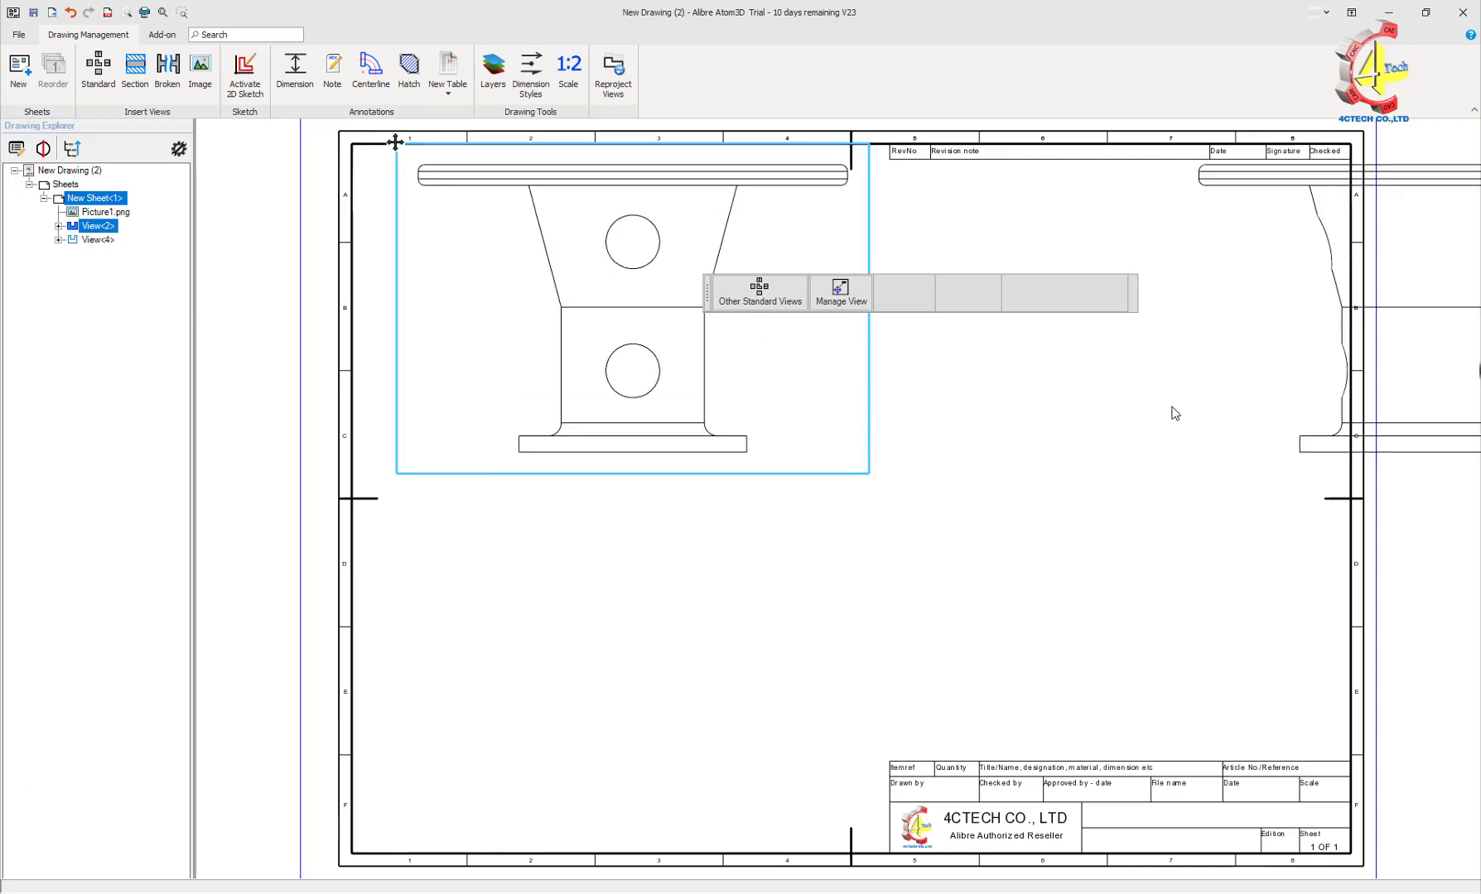
pyautogui.click(1173, 413)
pyautogui.click(823, 457)
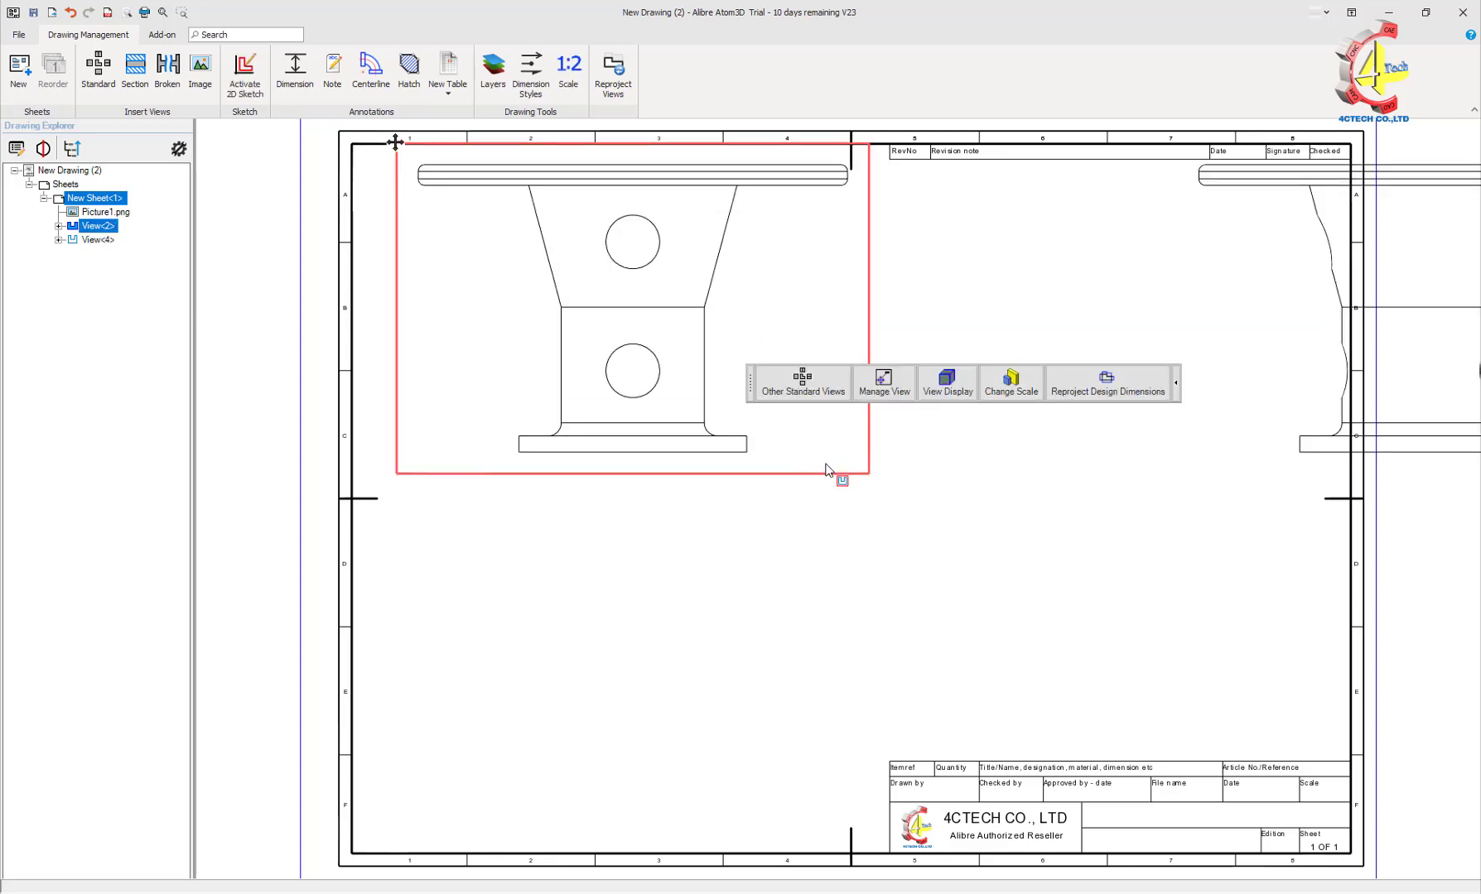
pyautogui.moveTo(396, 141); pyautogui.dragTo(413, 357)
pyautogui.click(1193, 400)
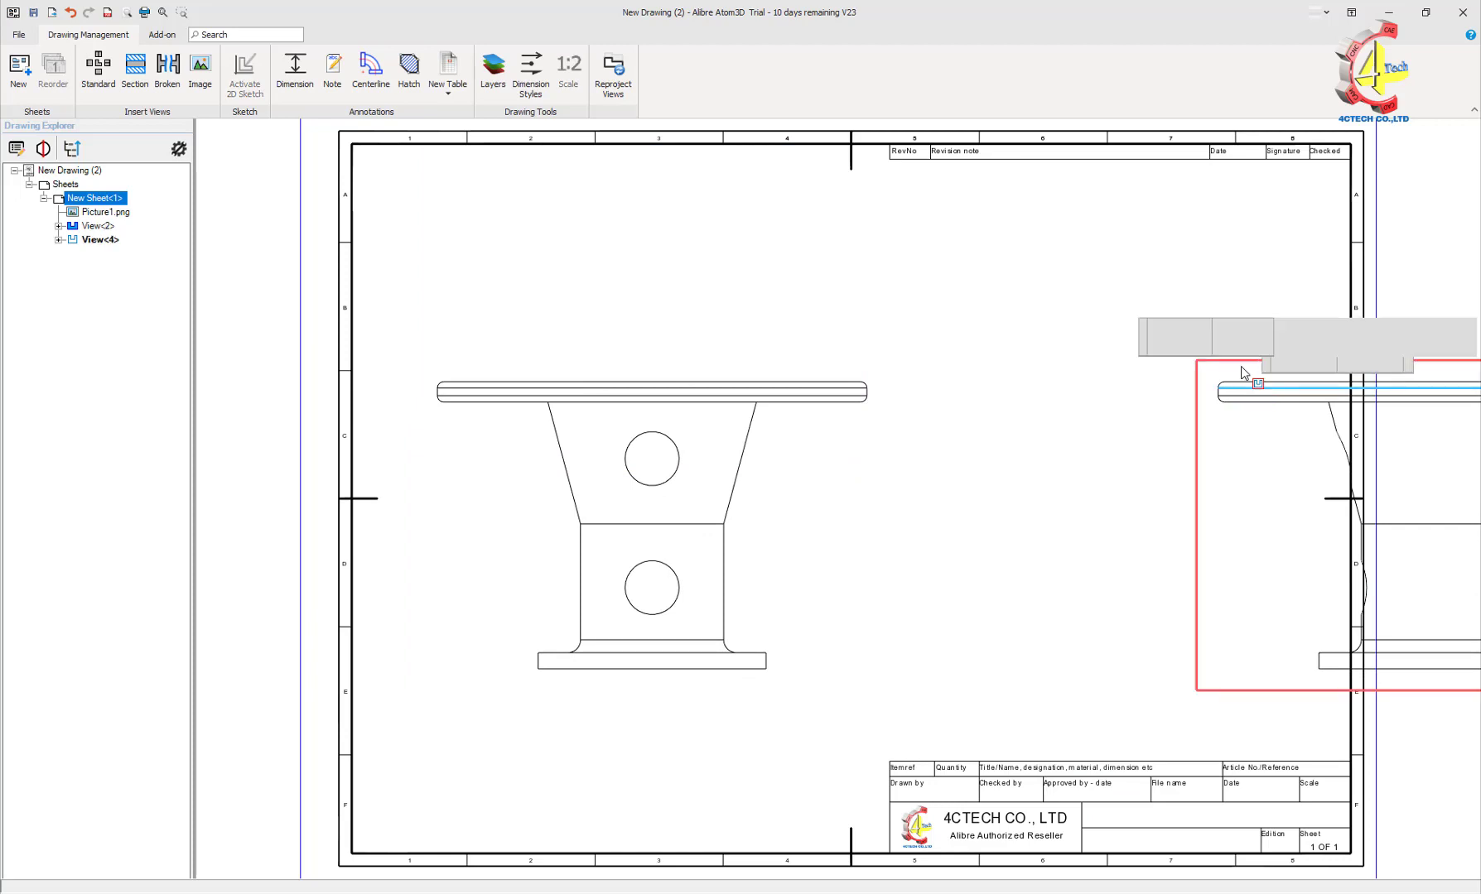
# Delete the side view and move the front view up and closer to the sheet's left border
pyautogui.click(1239, 370)
pyautogui.moveTo(1200, 365); pyautogui.dragTo(874, 363)
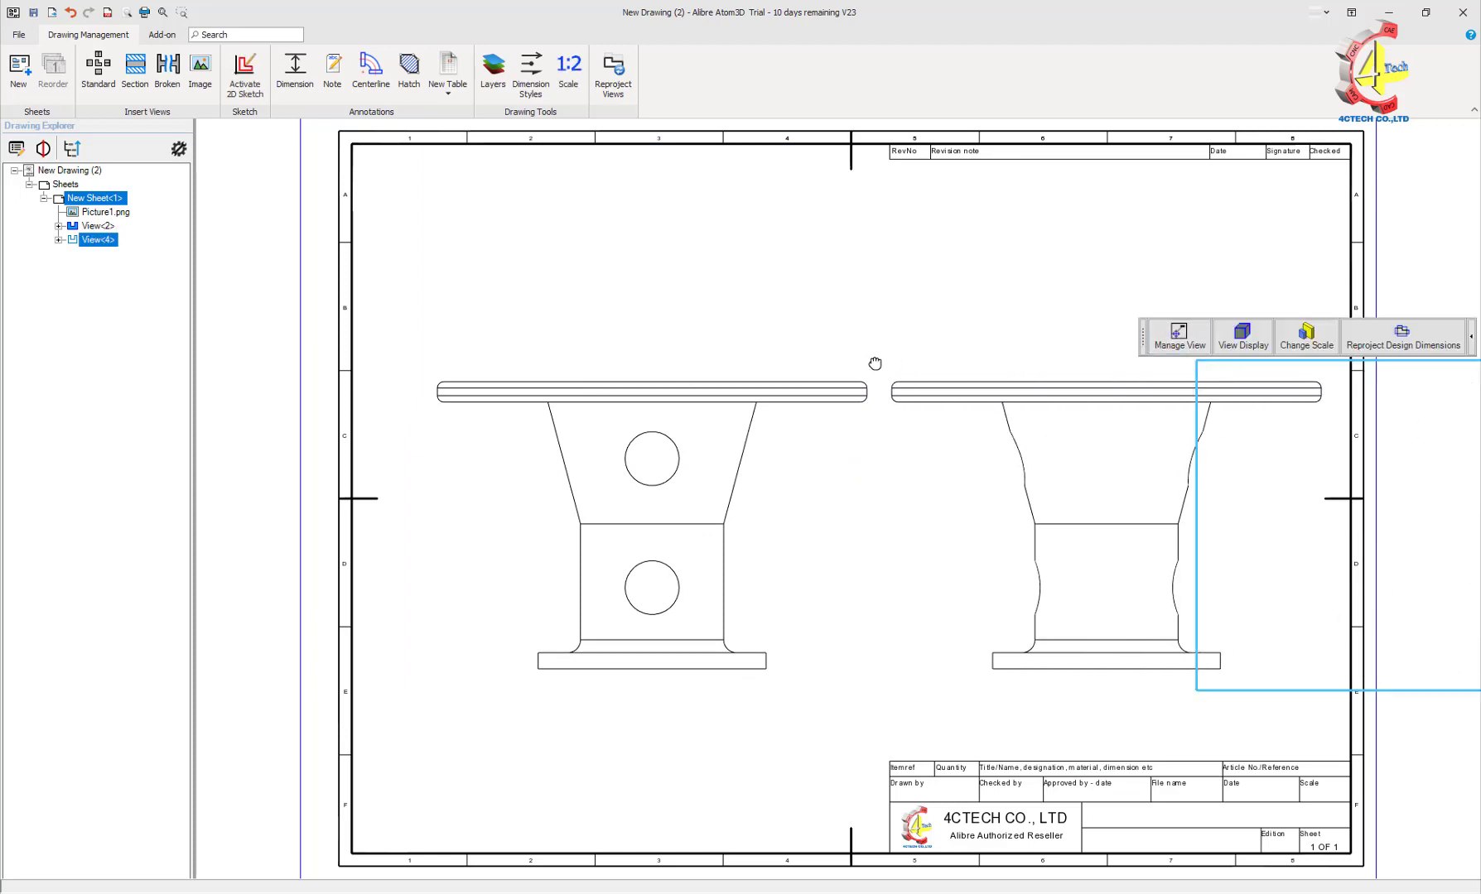
pyautogui.rightClick(933, 373)
pyautogui.click(944, 502)
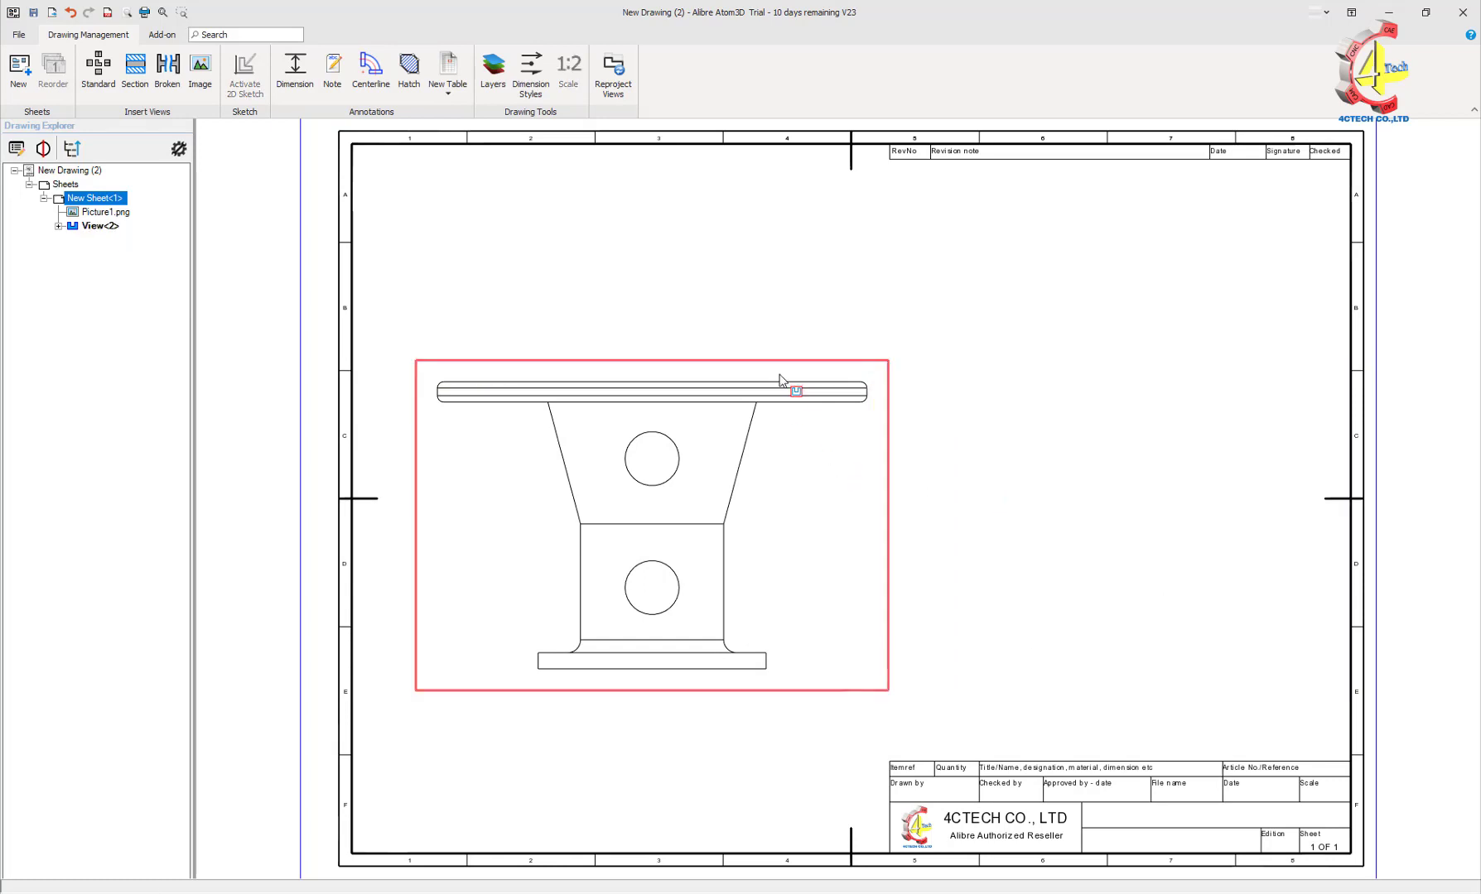
pyautogui.moveTo(414, 359); pyautogui.dragTo(366, 292)
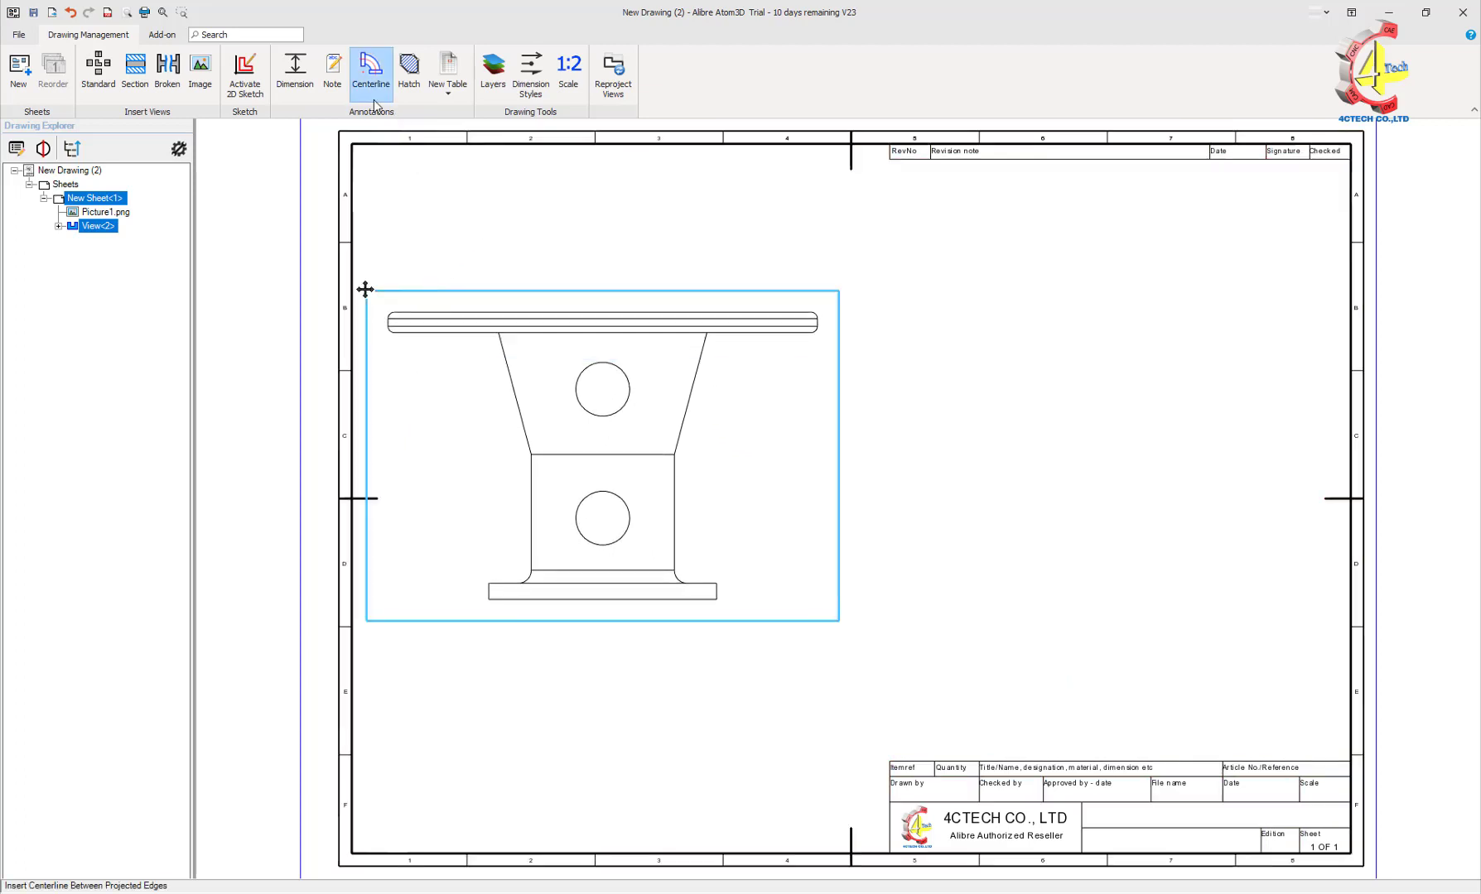
# Create Section A-A from a vertical cutting line through the front view's centre, placing it to the right of that view
pyautogui.click(135, 70)
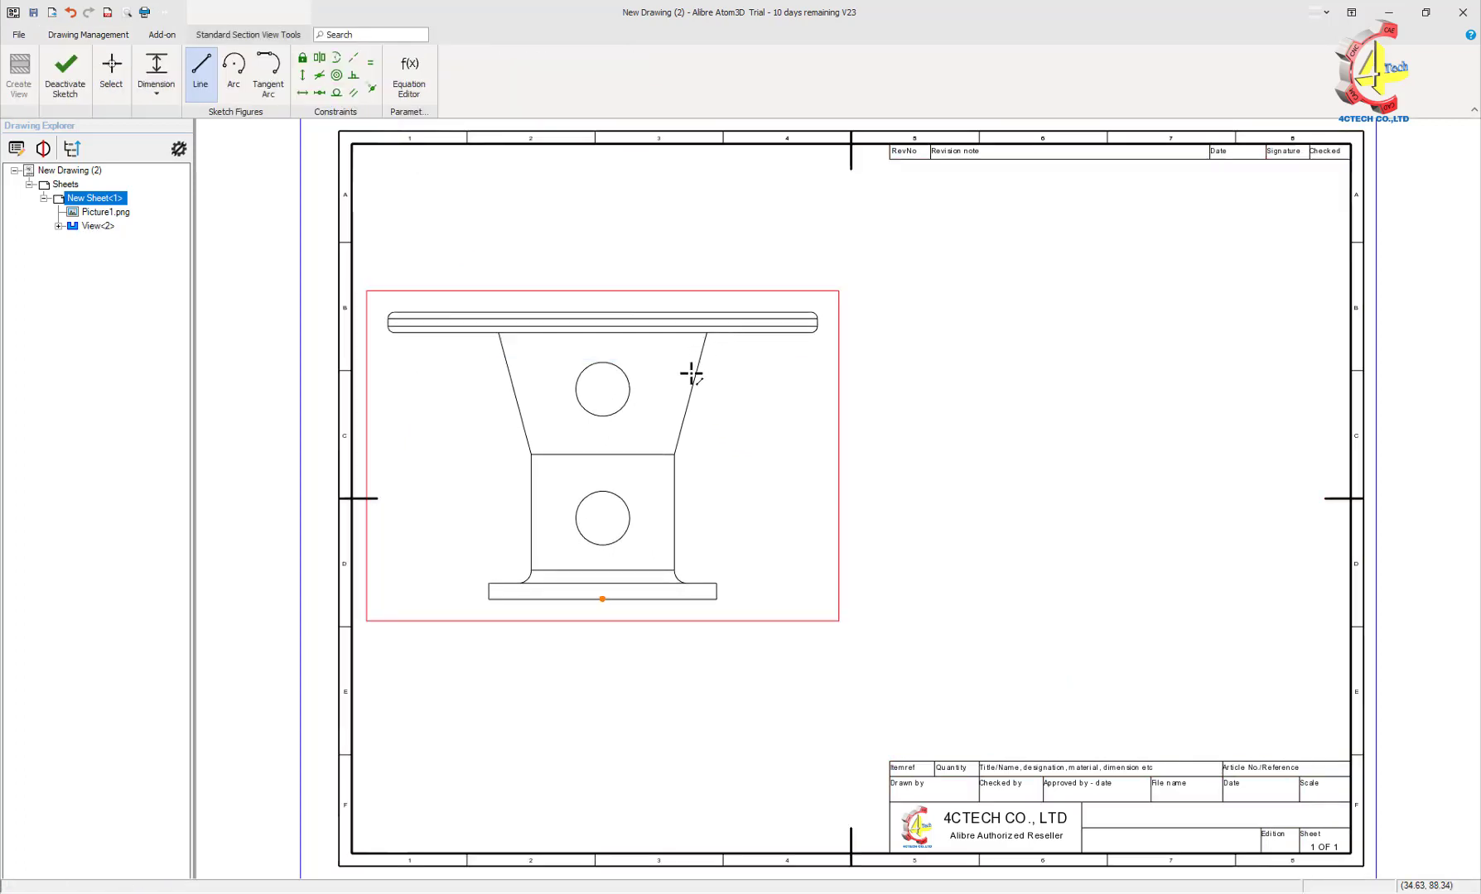
pyautogui.click(602, 599)
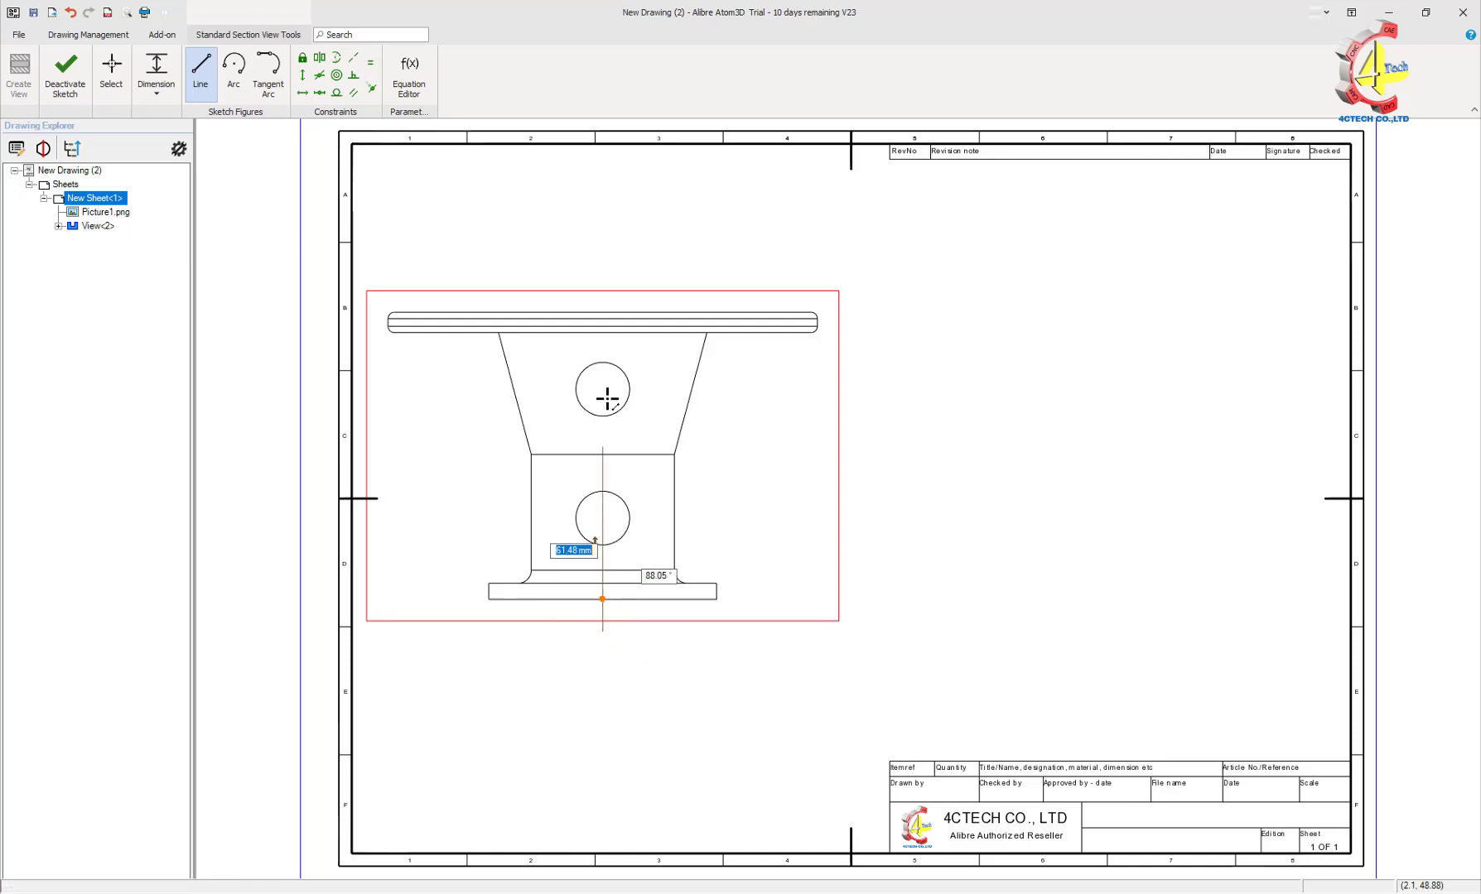
pyautogui.click(602, 276)
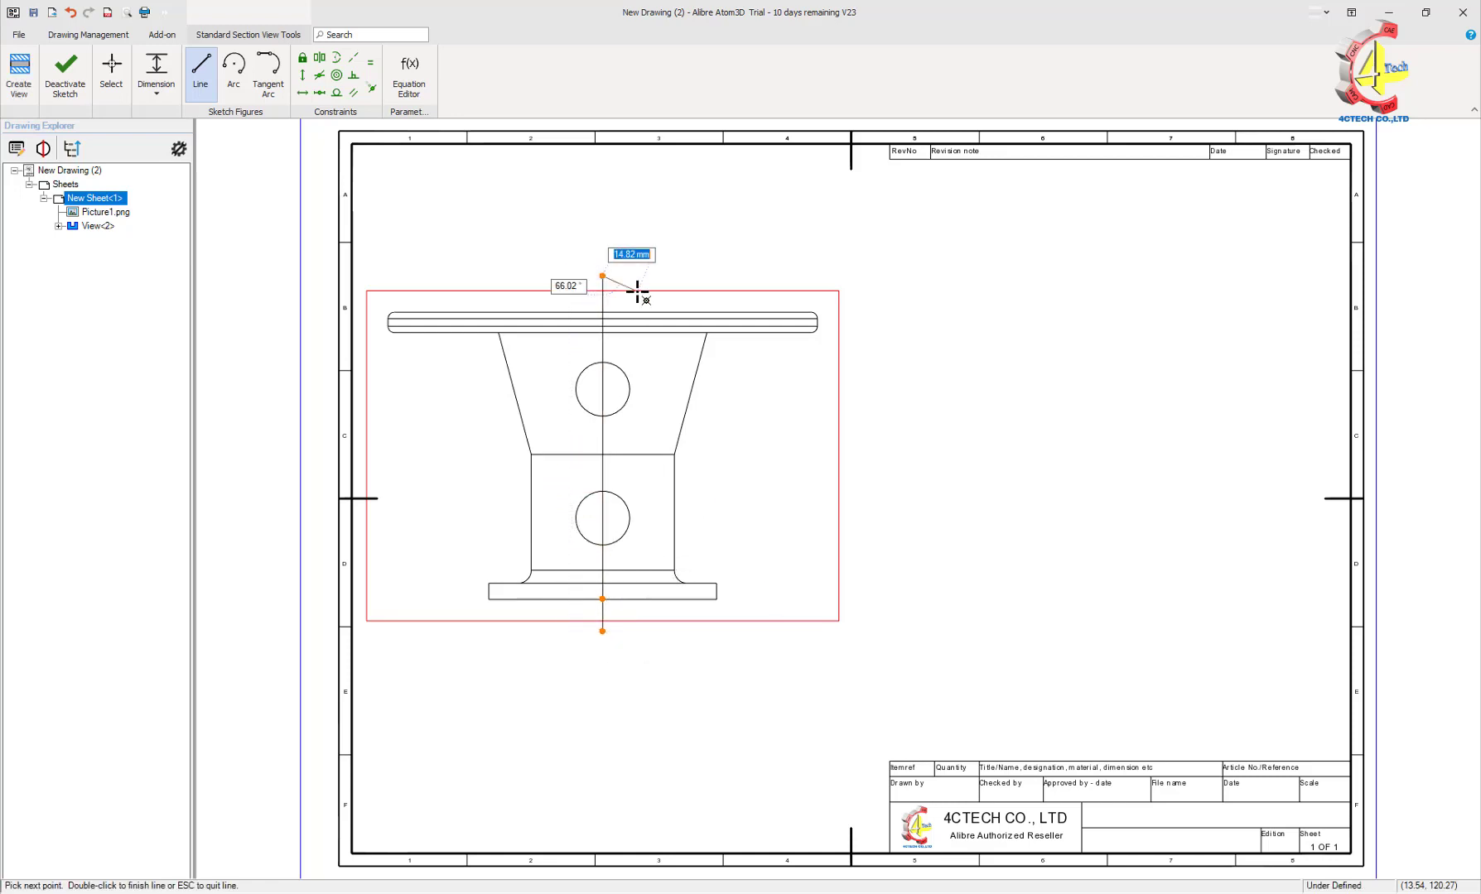
pyautogui.click(19, 73)
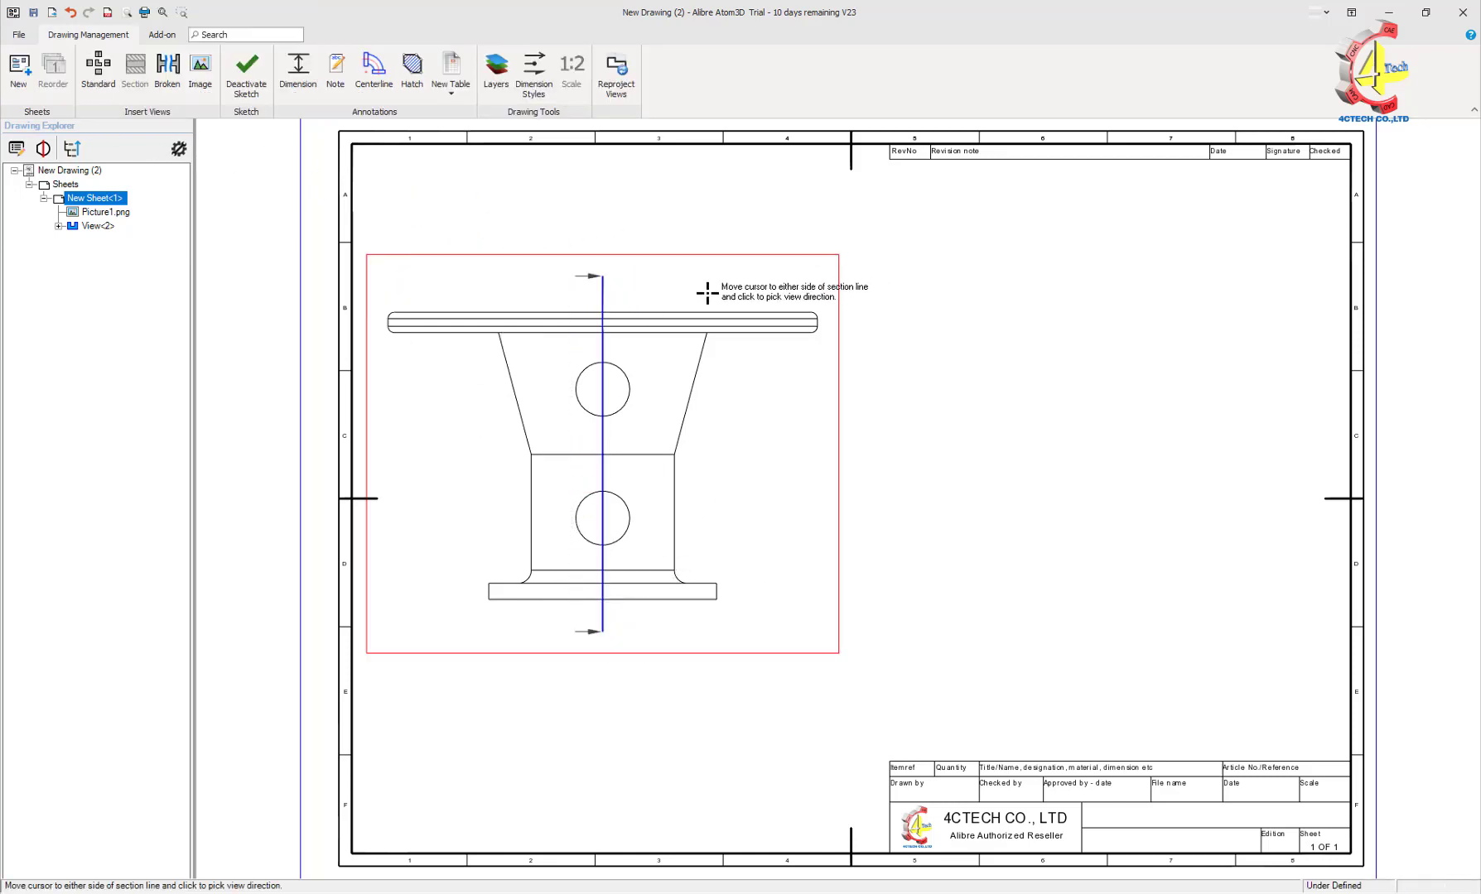
pyautogui.click(839, 352)
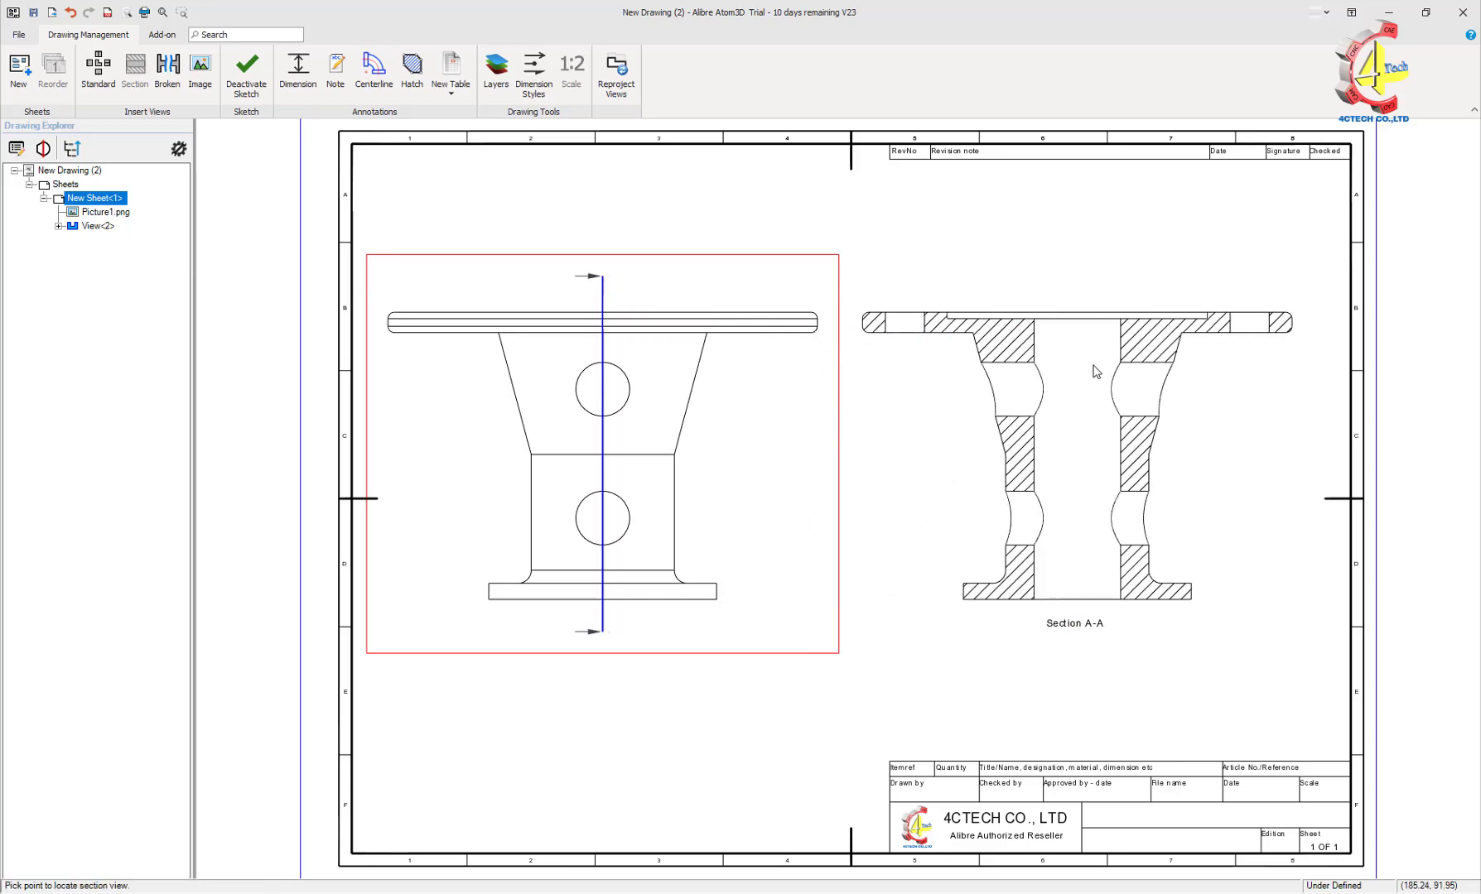
pyautogui.click(1078, 377)
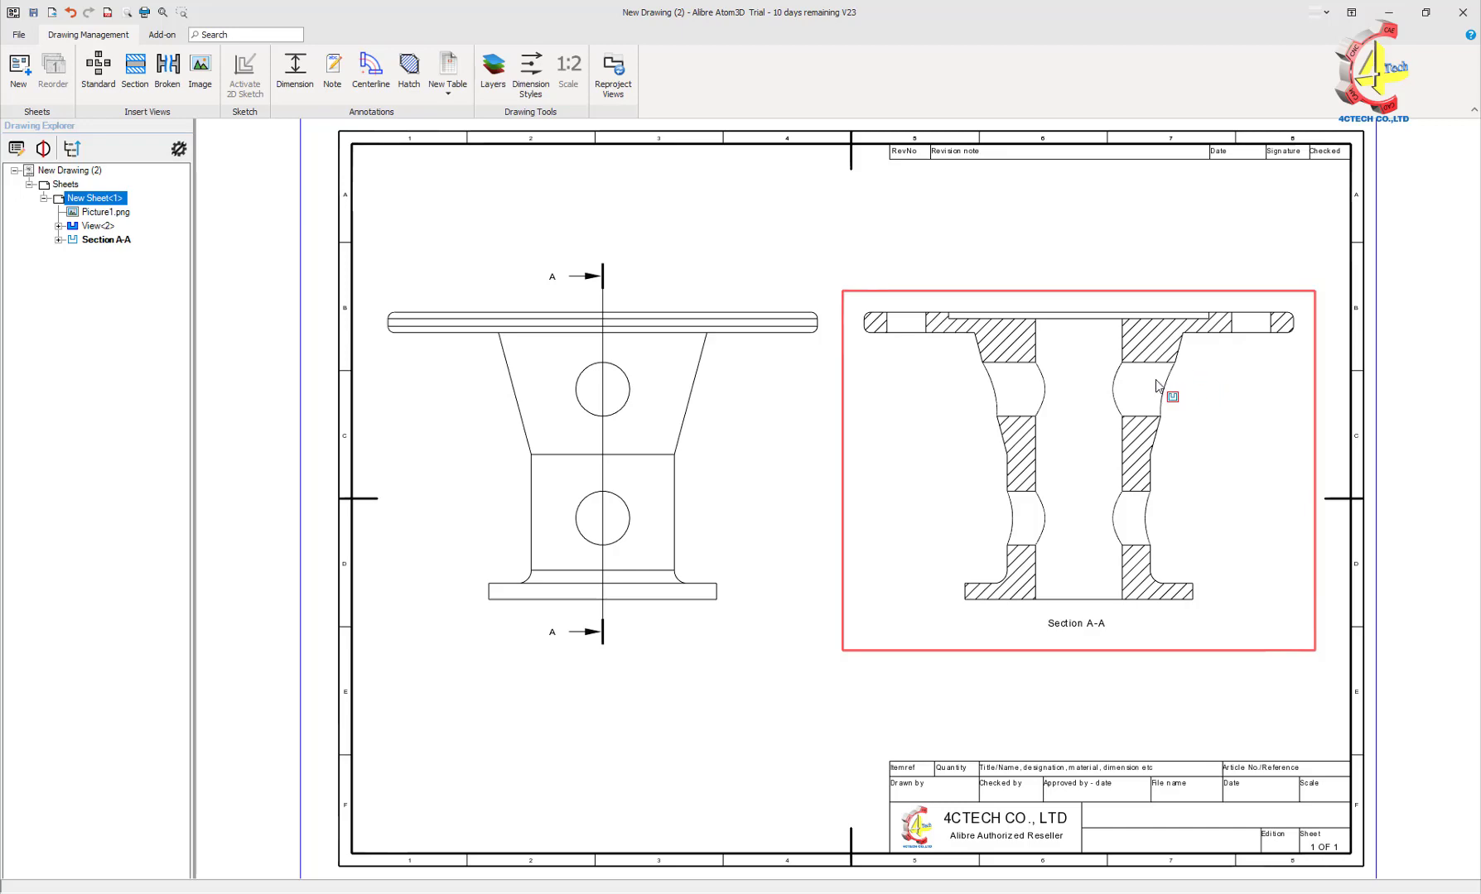
# Add a centerline between the bore edges in Section A-A and extend it past the lower flange
pyautogui.scroll(2, 1156, 380)
pyautogui.scroll(2, 1158, 382)
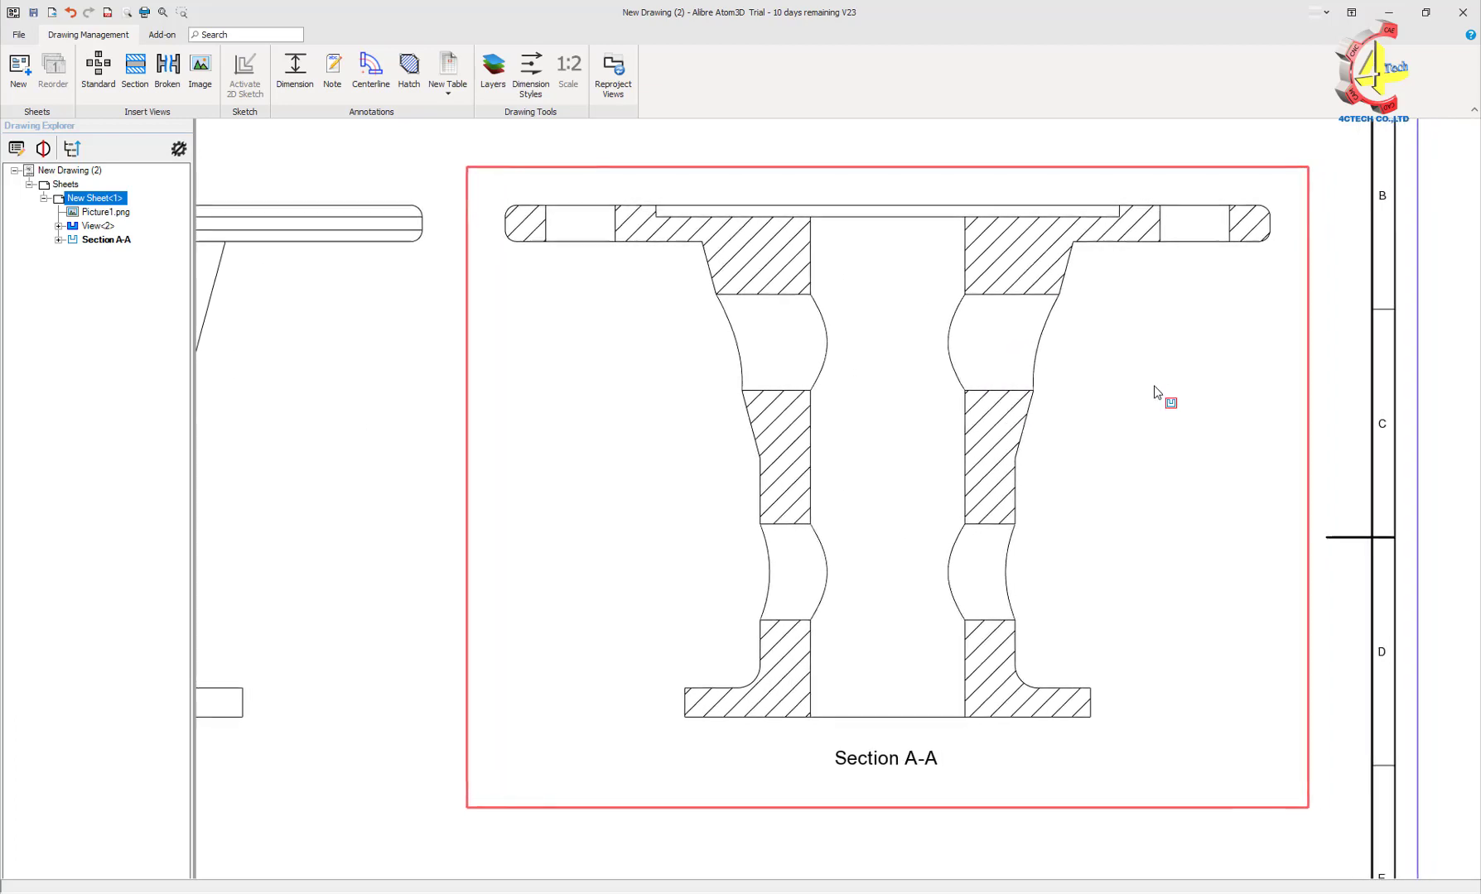
pyautogui.click(370, 71)
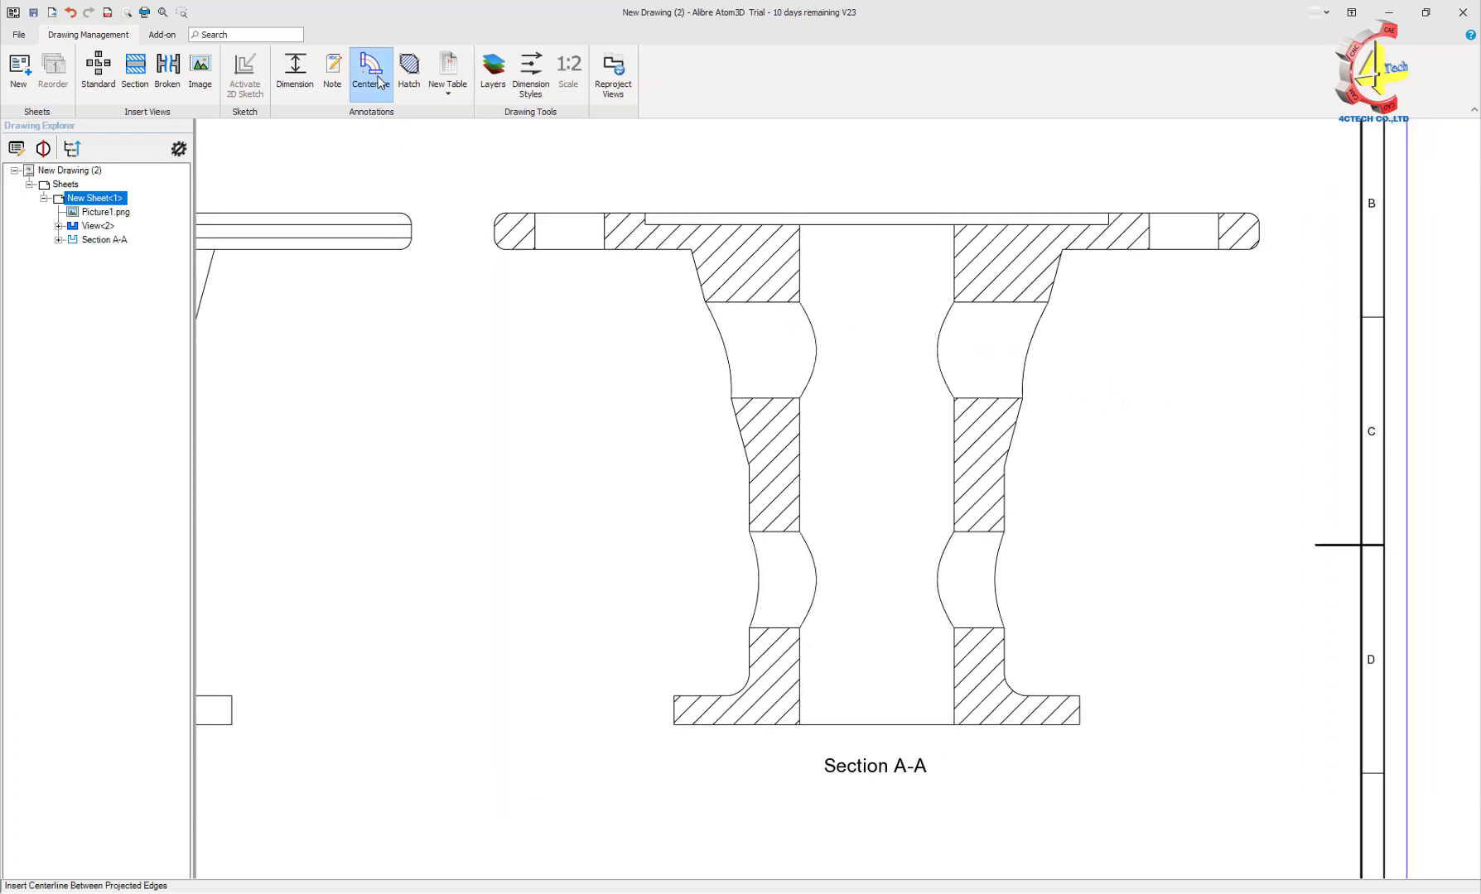
pyautogui.click(959, 459)
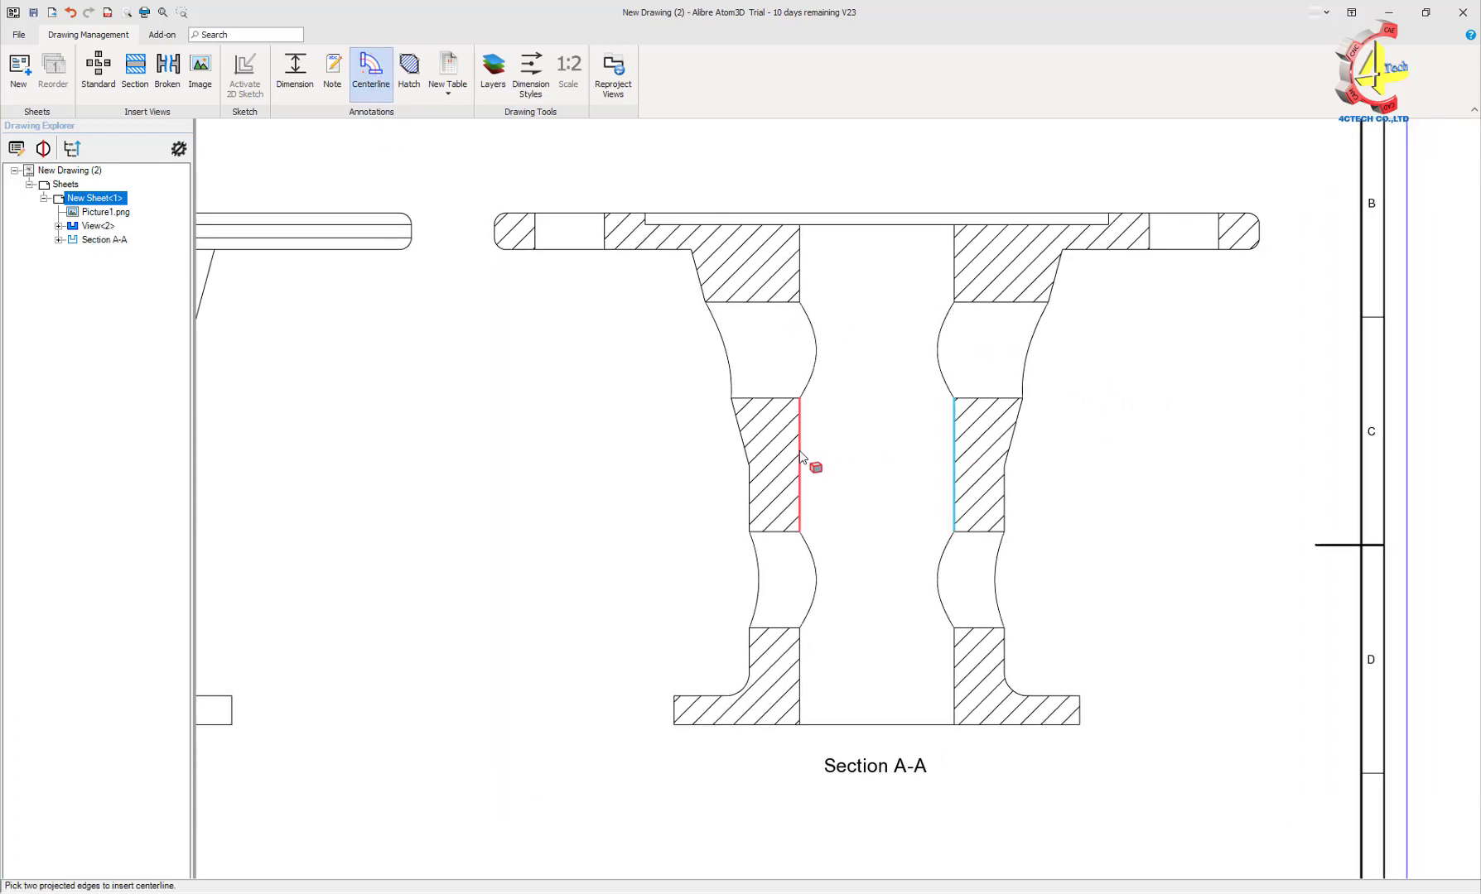
pyautogui.click(800, 455)
pyautogui.press('Escape')
pyautogui.click(878, 447)
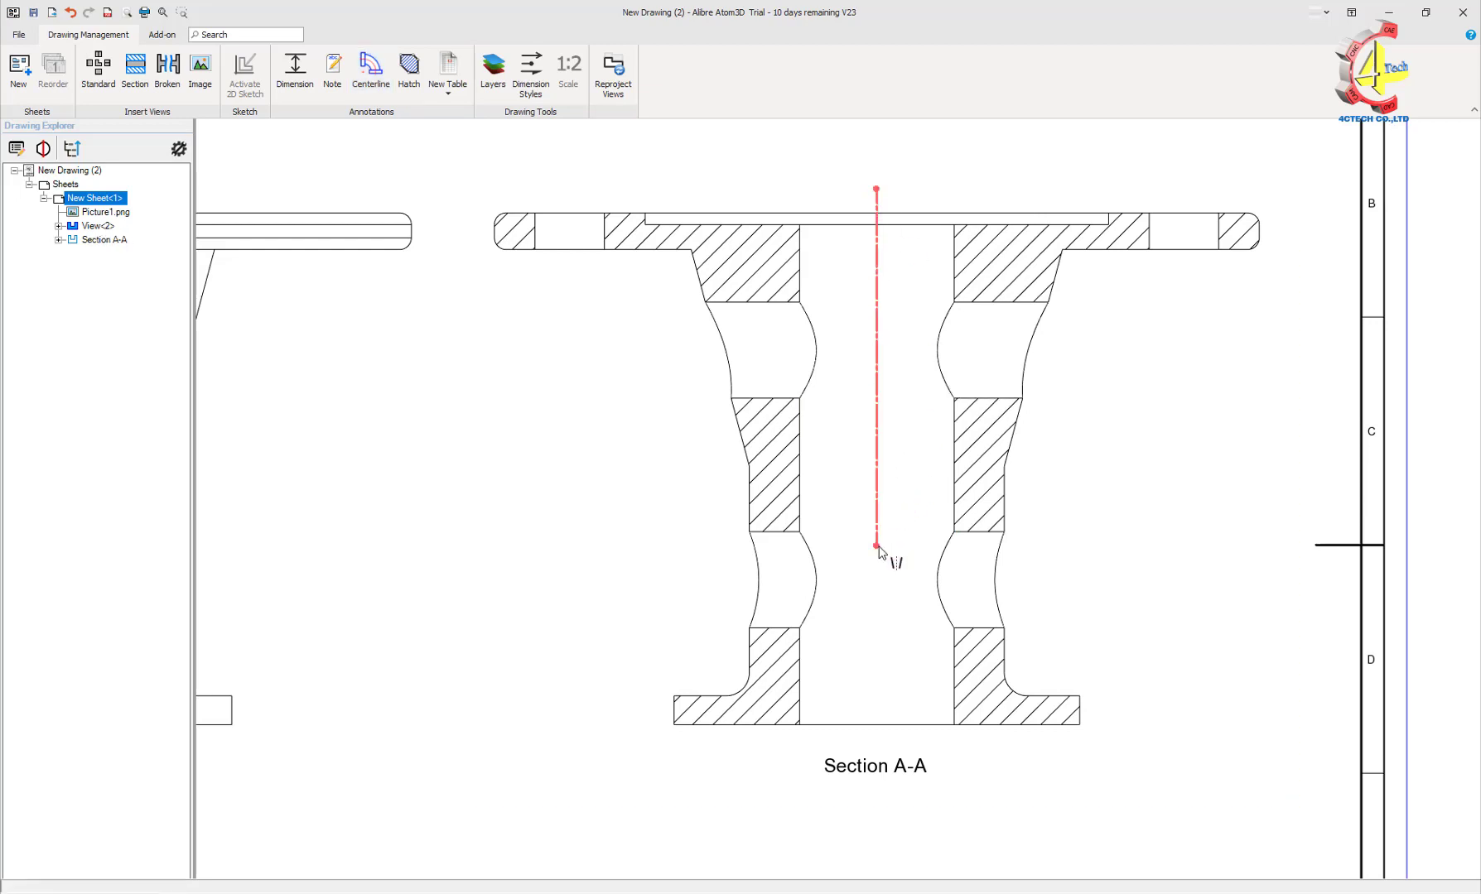
pyautogui.moveTo(876, 547); pyautogui.dragTo(885, 742)
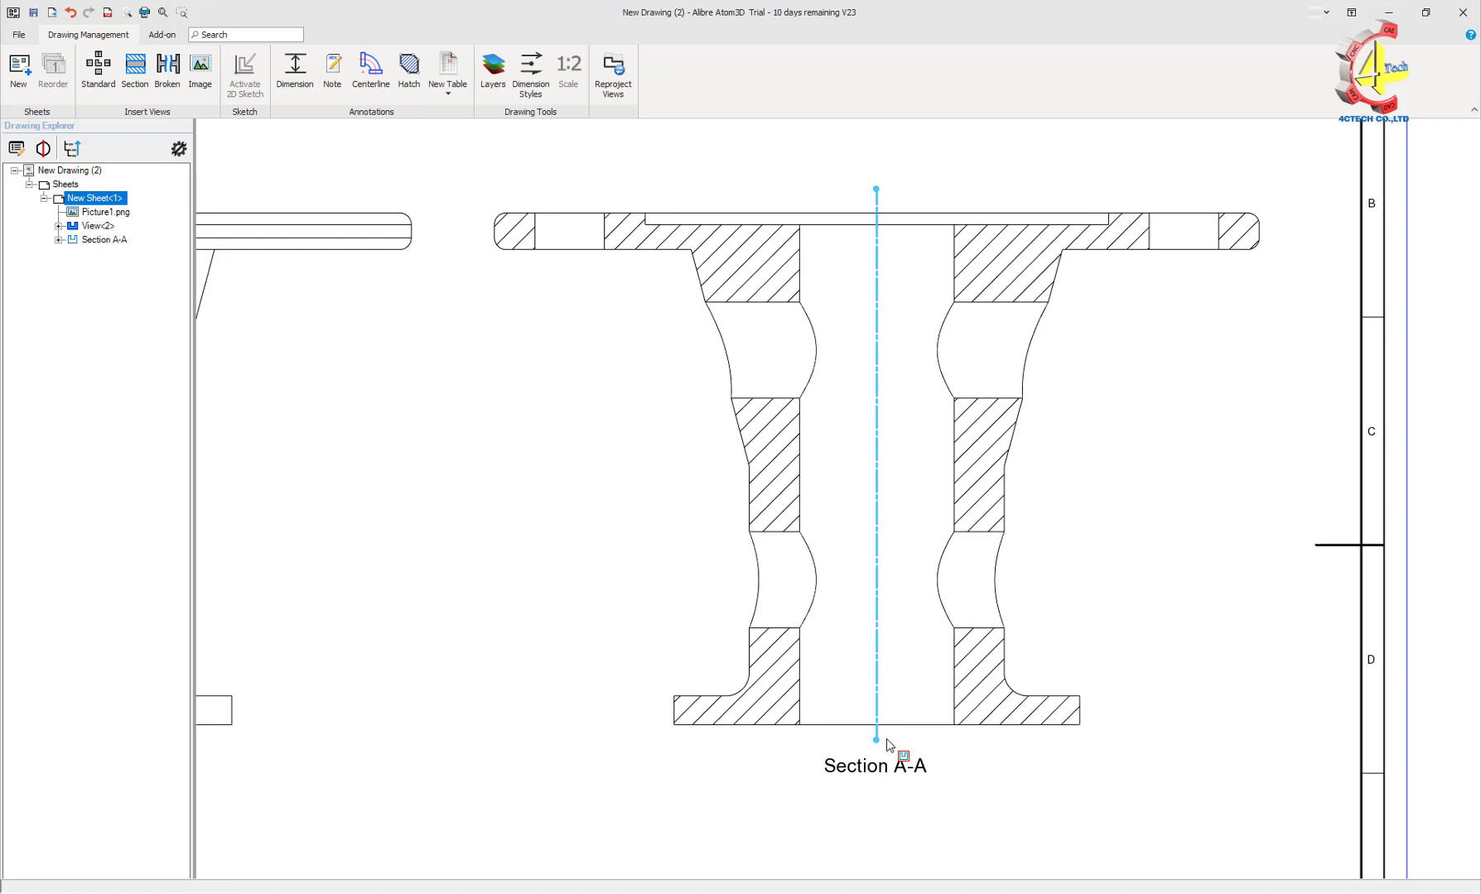
# Add horizontal centerlines to both halves of the lower cross hole in Section A-A
pyautogui.click(370, 70)
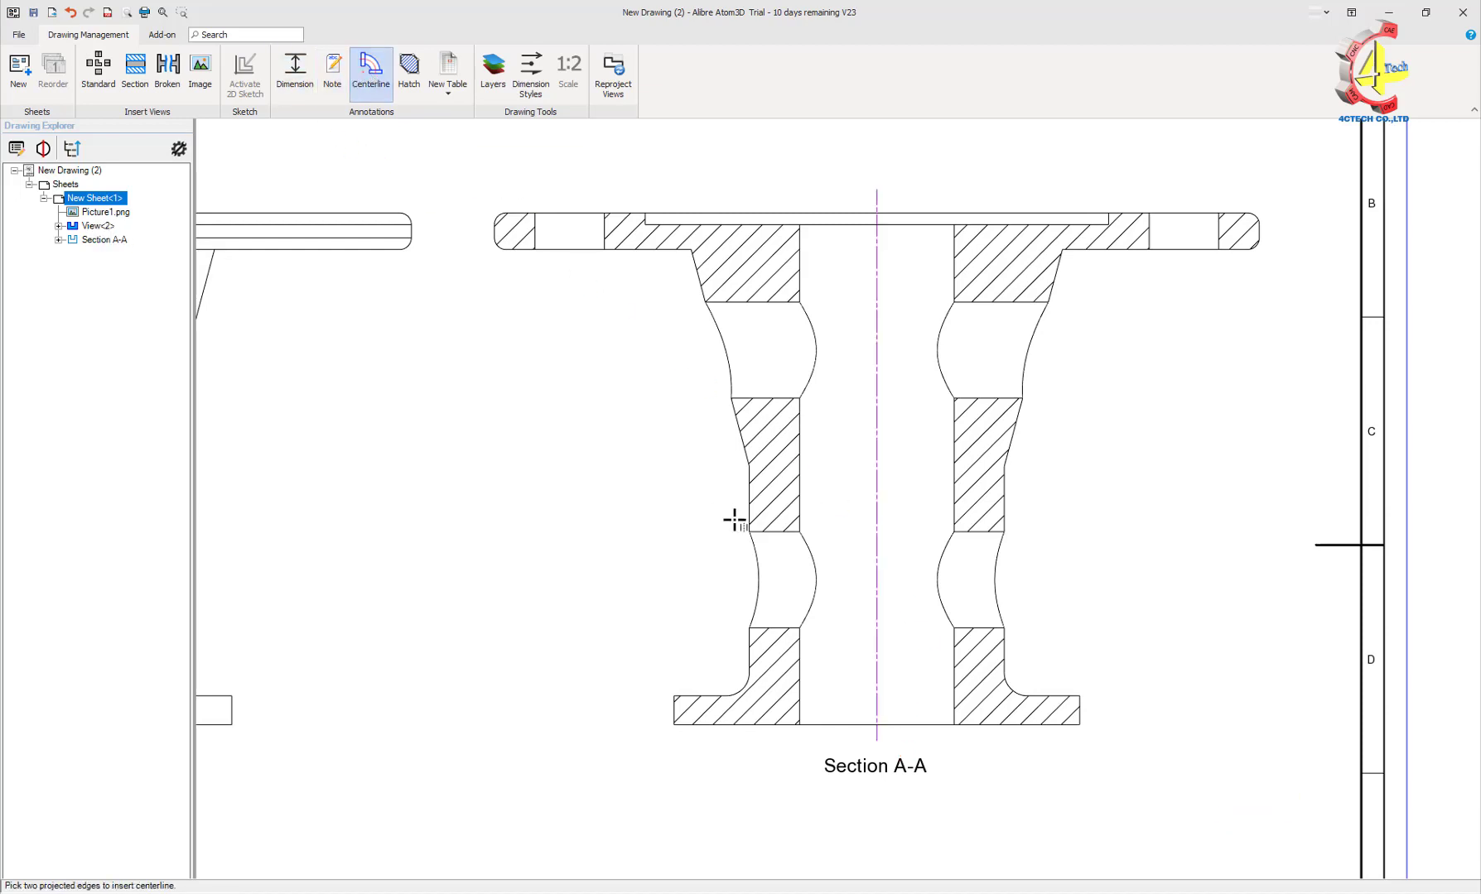
pyautogui.click(786, 629)
pyautogui.click(779, 532)
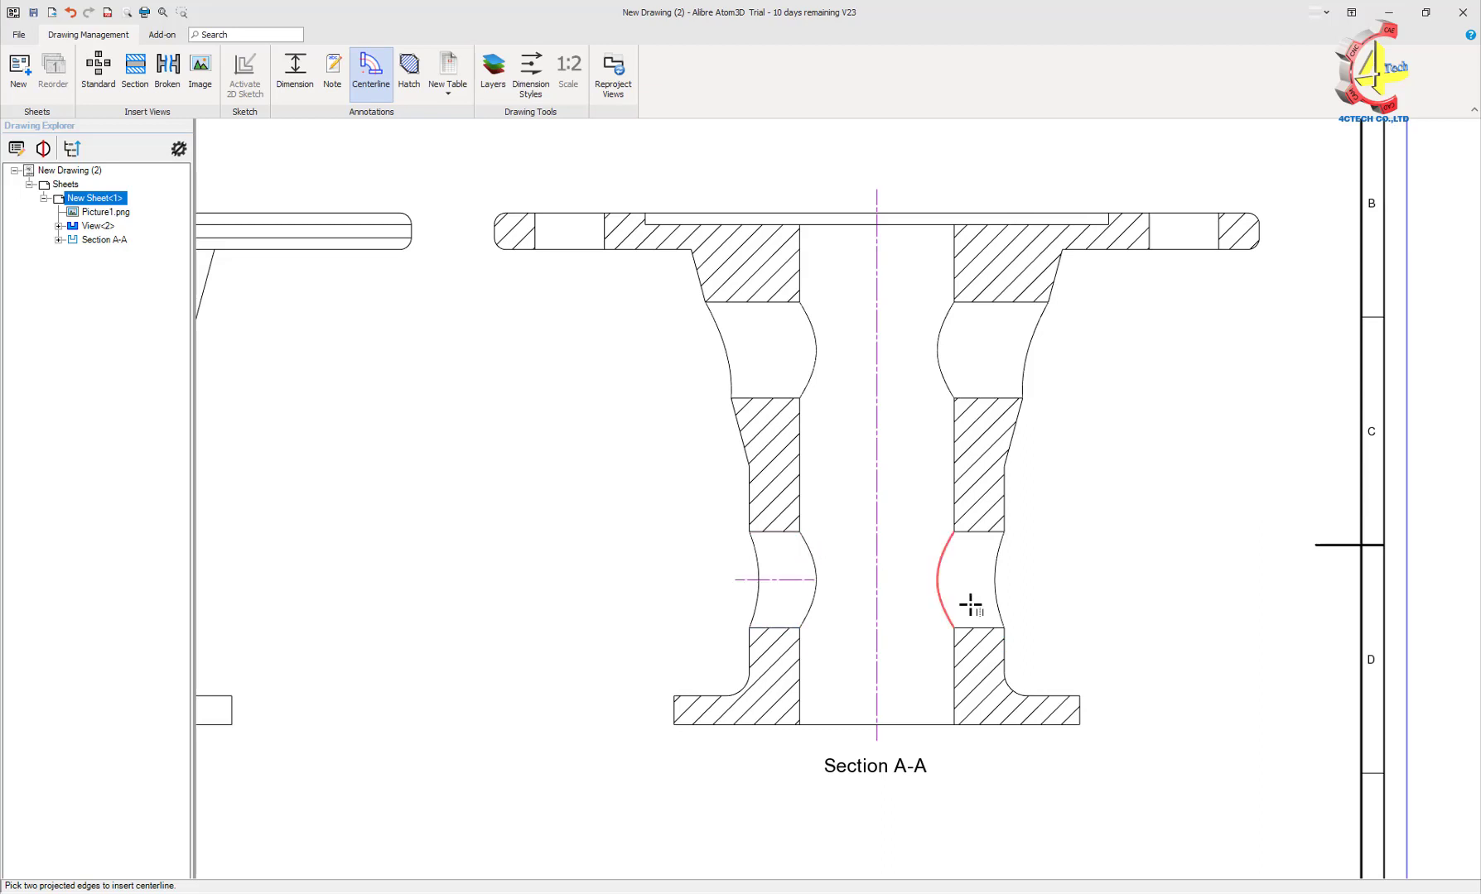
pyautogui.click(981, 533)
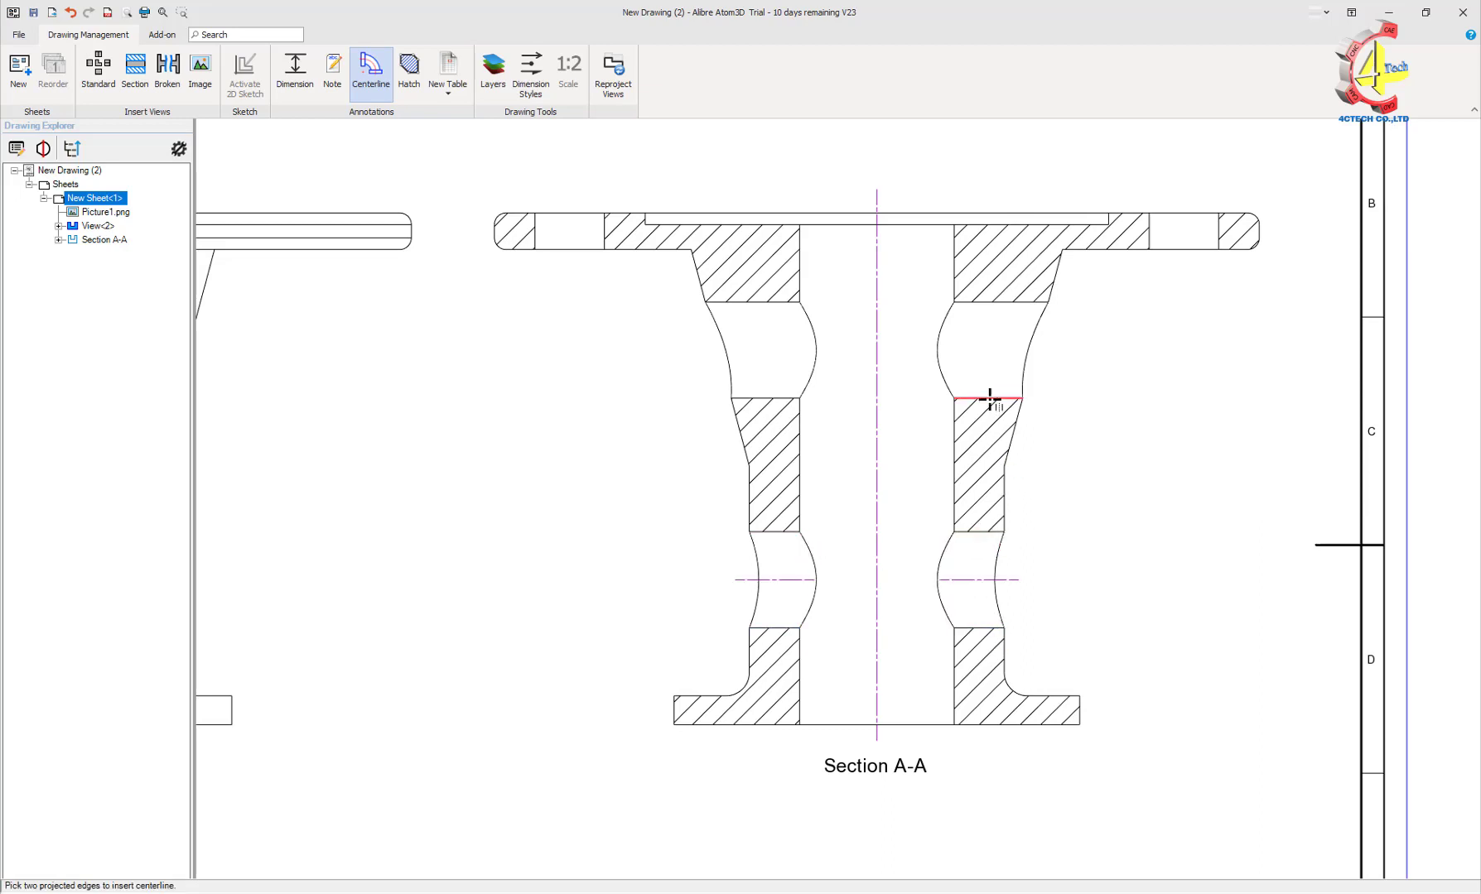
# Add centerlines to both halves of the upper cross hole and to the two upper flange holes in Section A-A
pyautogui.click(996, 303)
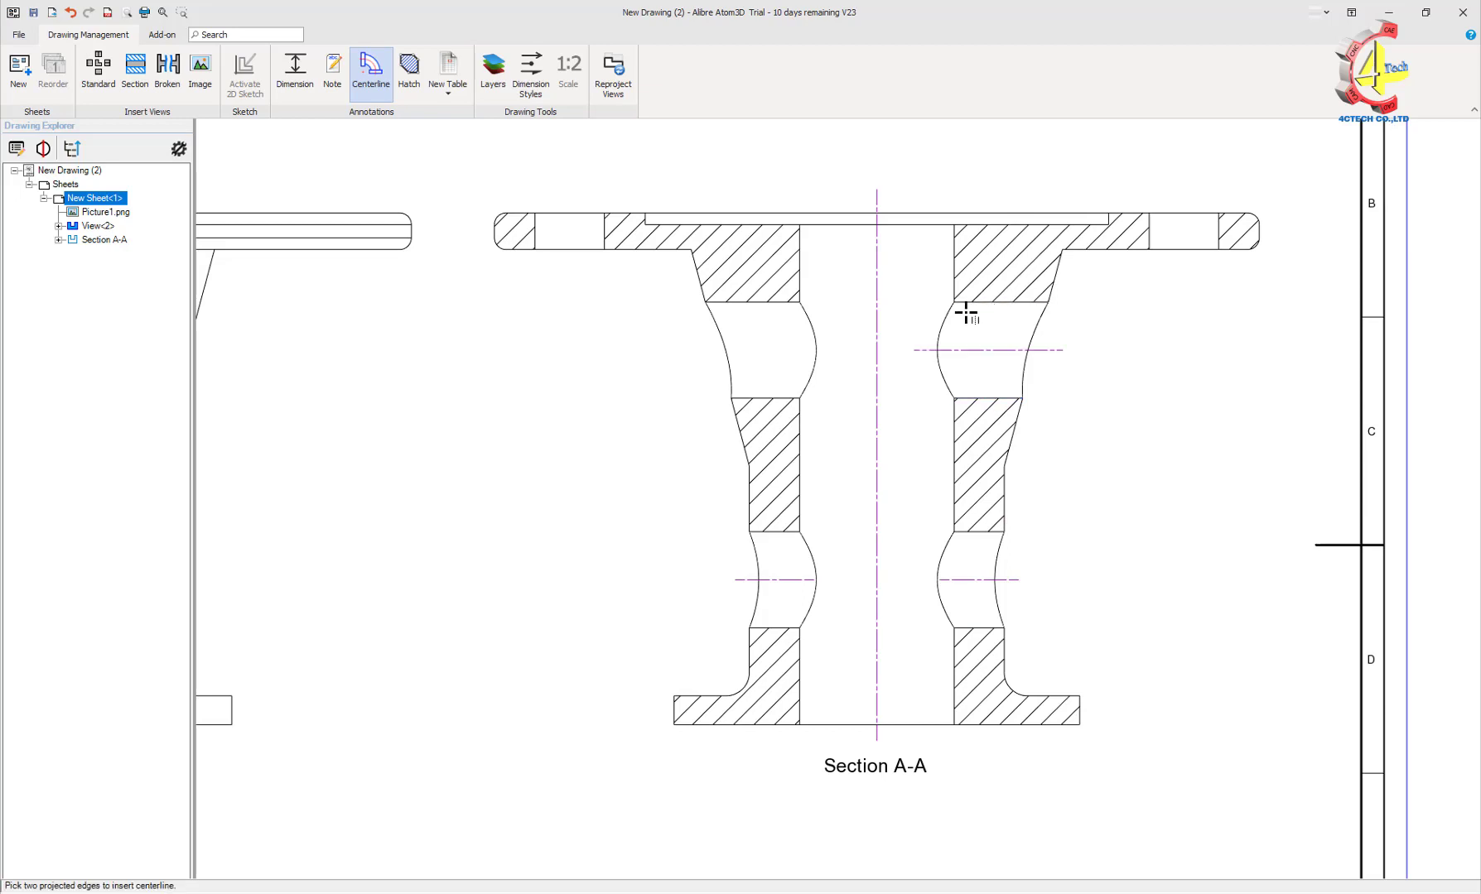
pyautogui.click(782, 306)
pyautogui.click(781, 400)
pyautogui.click(1219, 247)
pyautogui.click(536, 242)
# Dimension the lower flange's outer diameter in Section A-A, placing the dimension below the flange
pyautogui.click(296, 70)
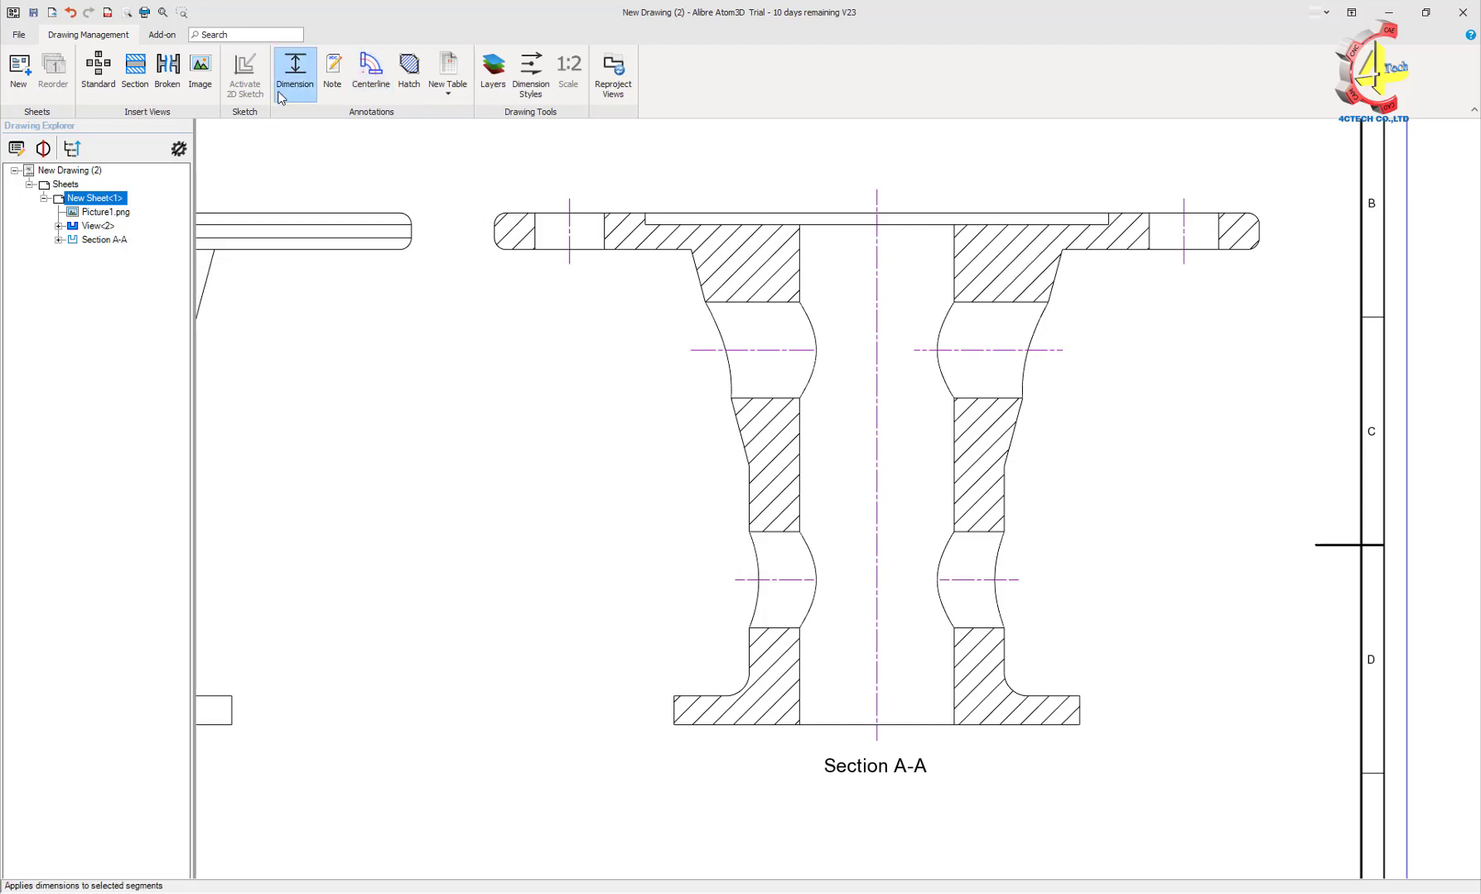
pyautogui.click(672, 712)
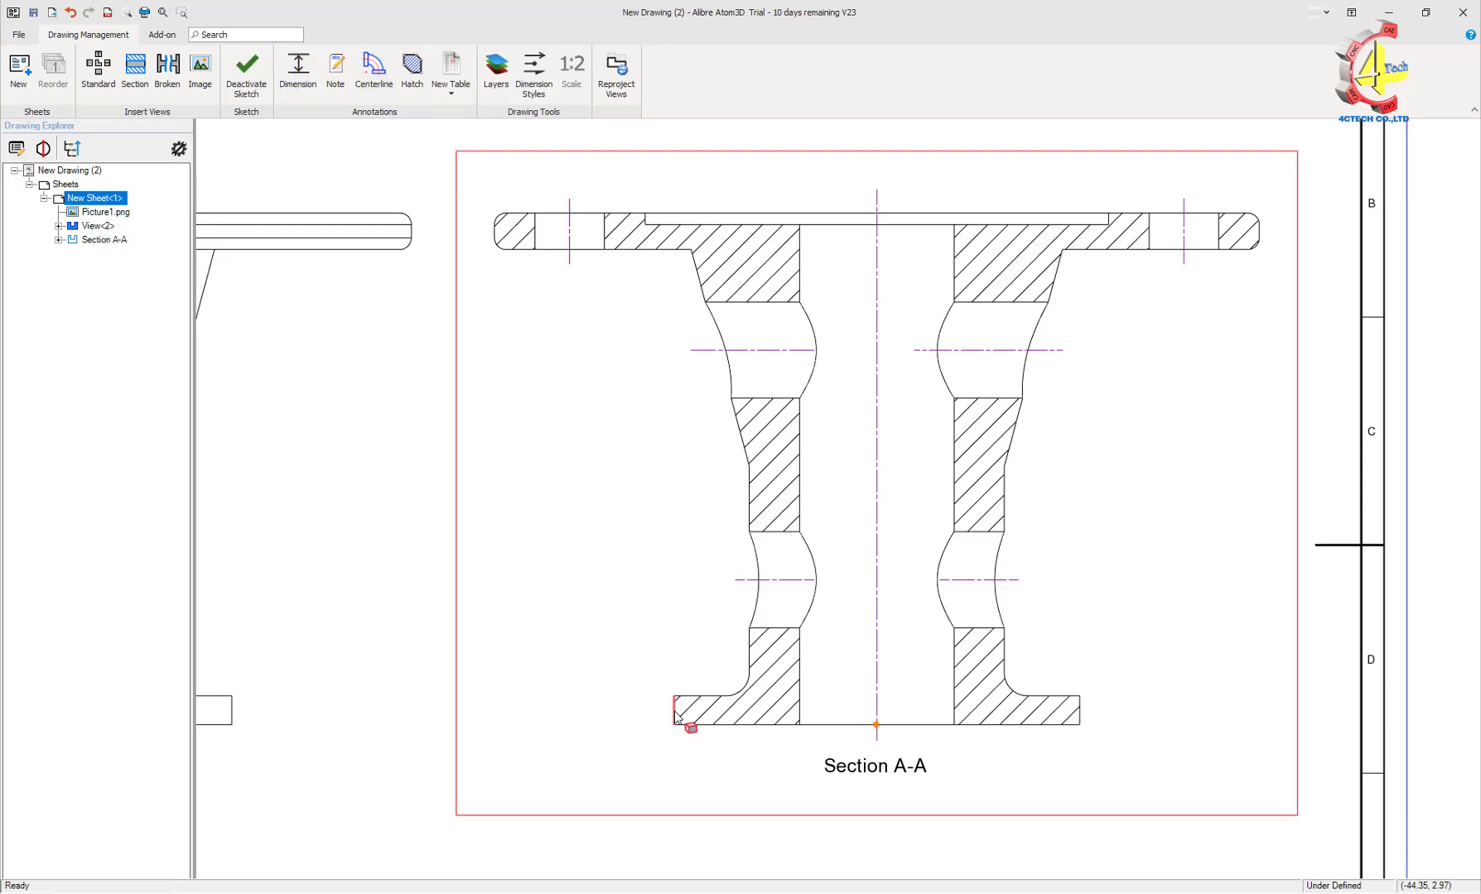
pyautogui.click(1080, 713)
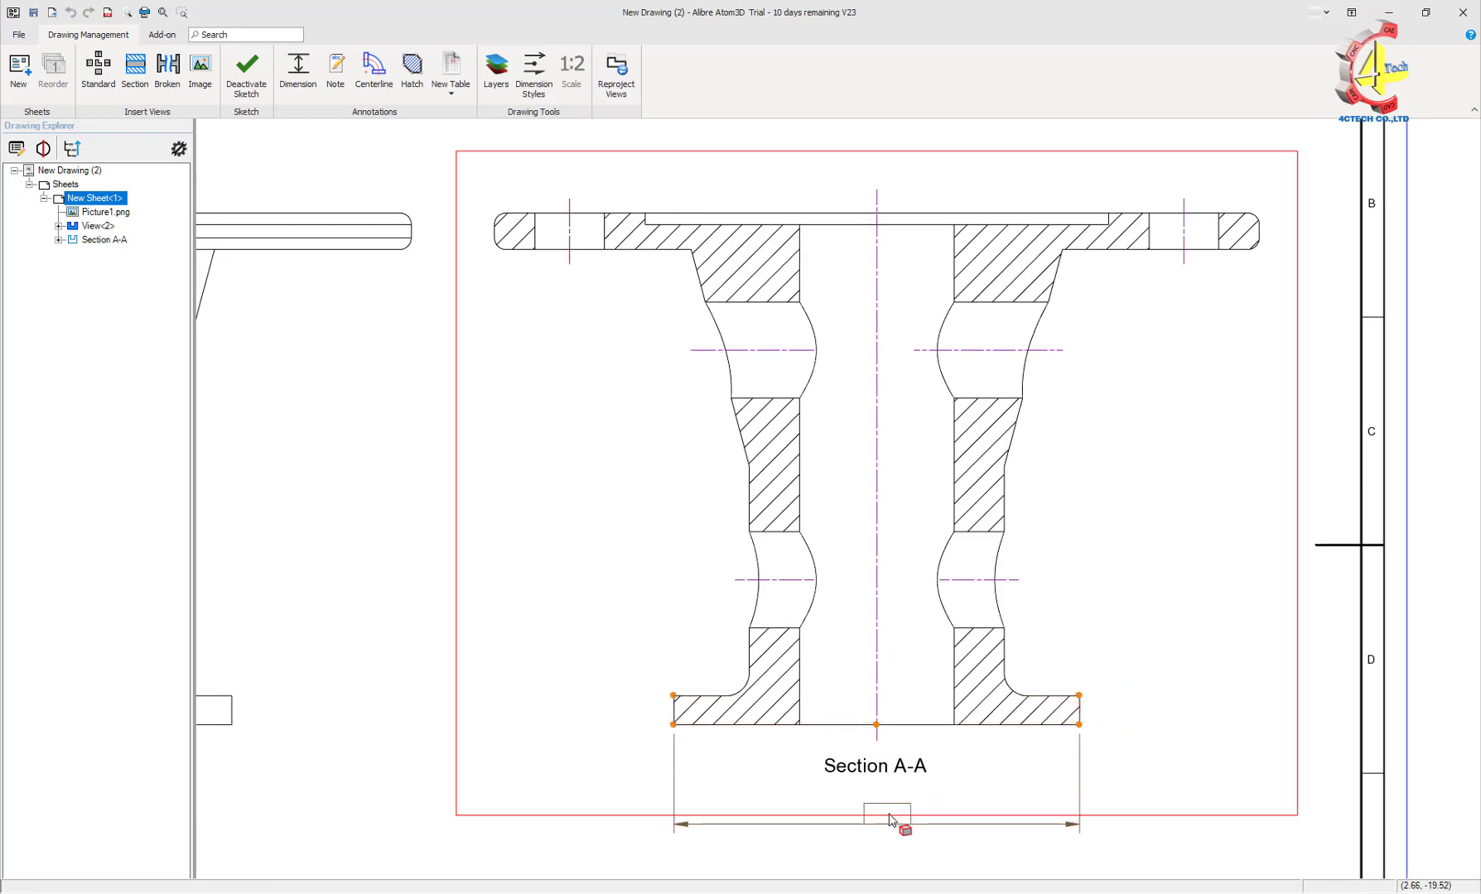
pyautogui.click(955, 763)
pyautogui.press('Escape')
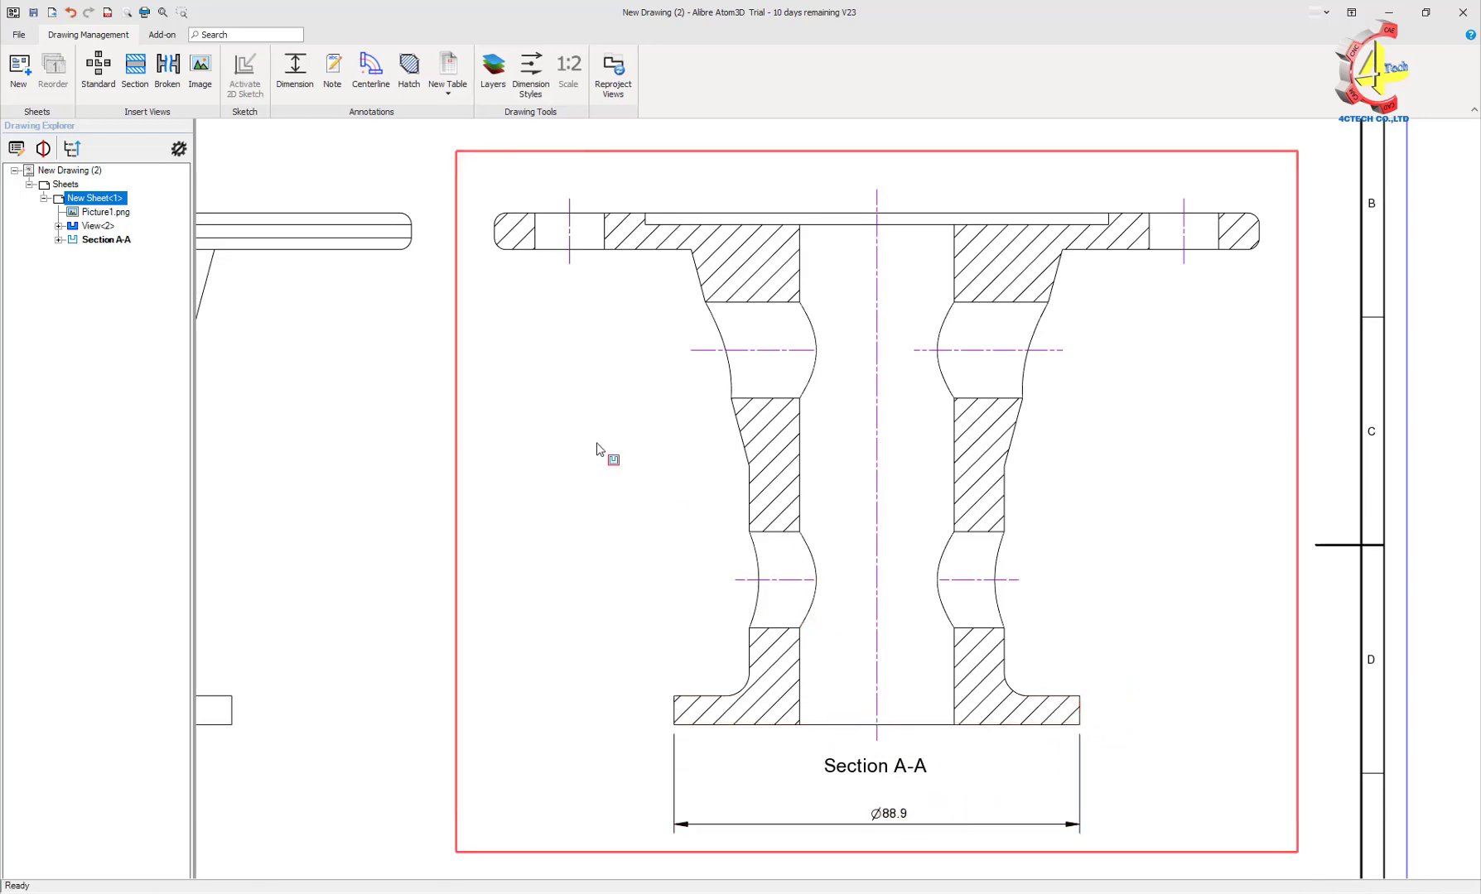
# Set the length unit of the drawing's Default dimension style to Inches and apply it
pyautogui.click(18, 34)
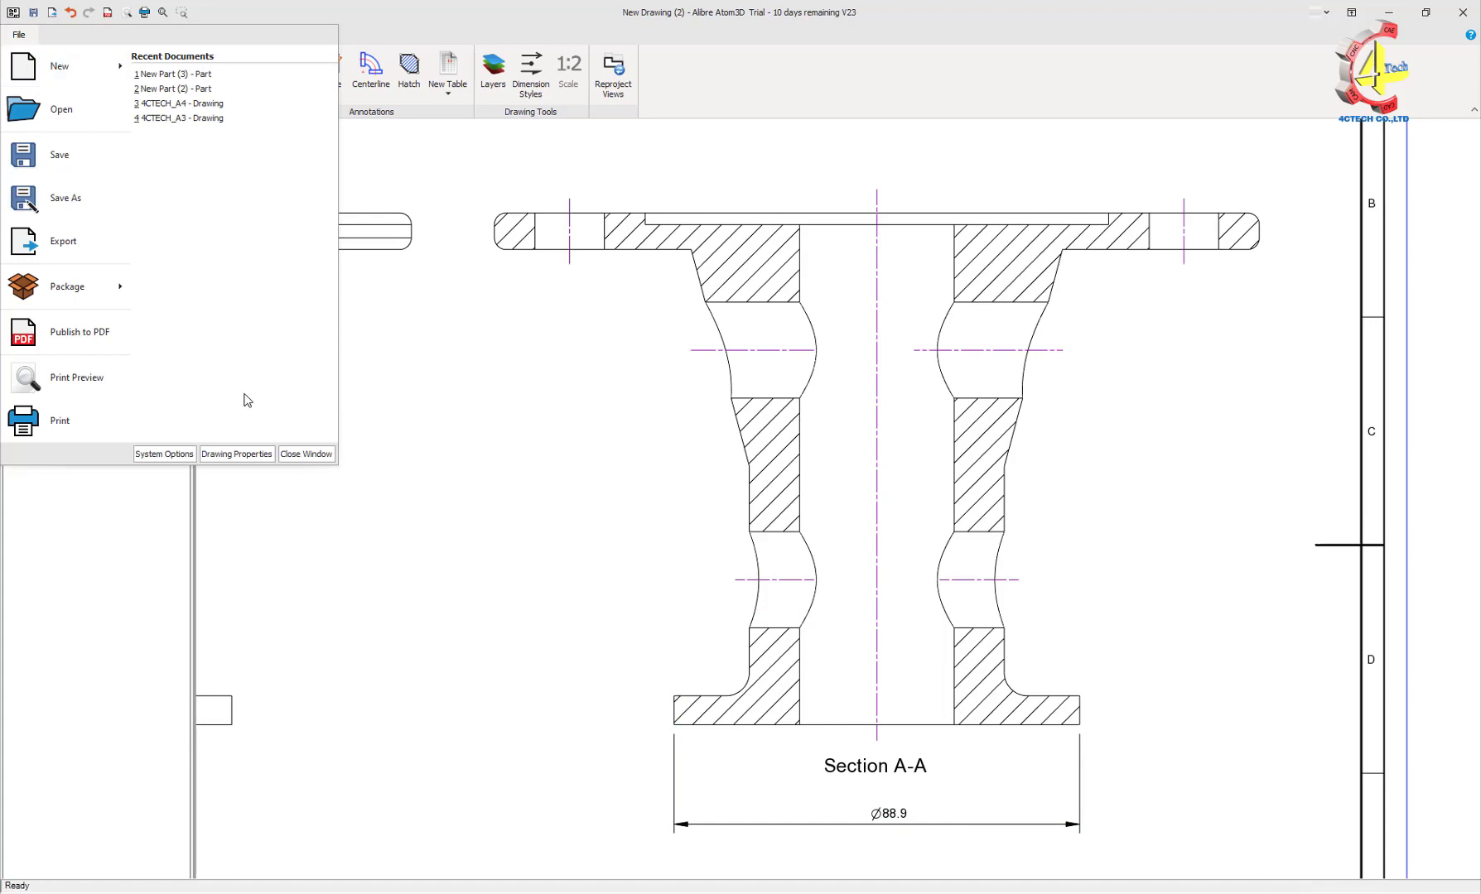
pyautogui.click(240, 455)
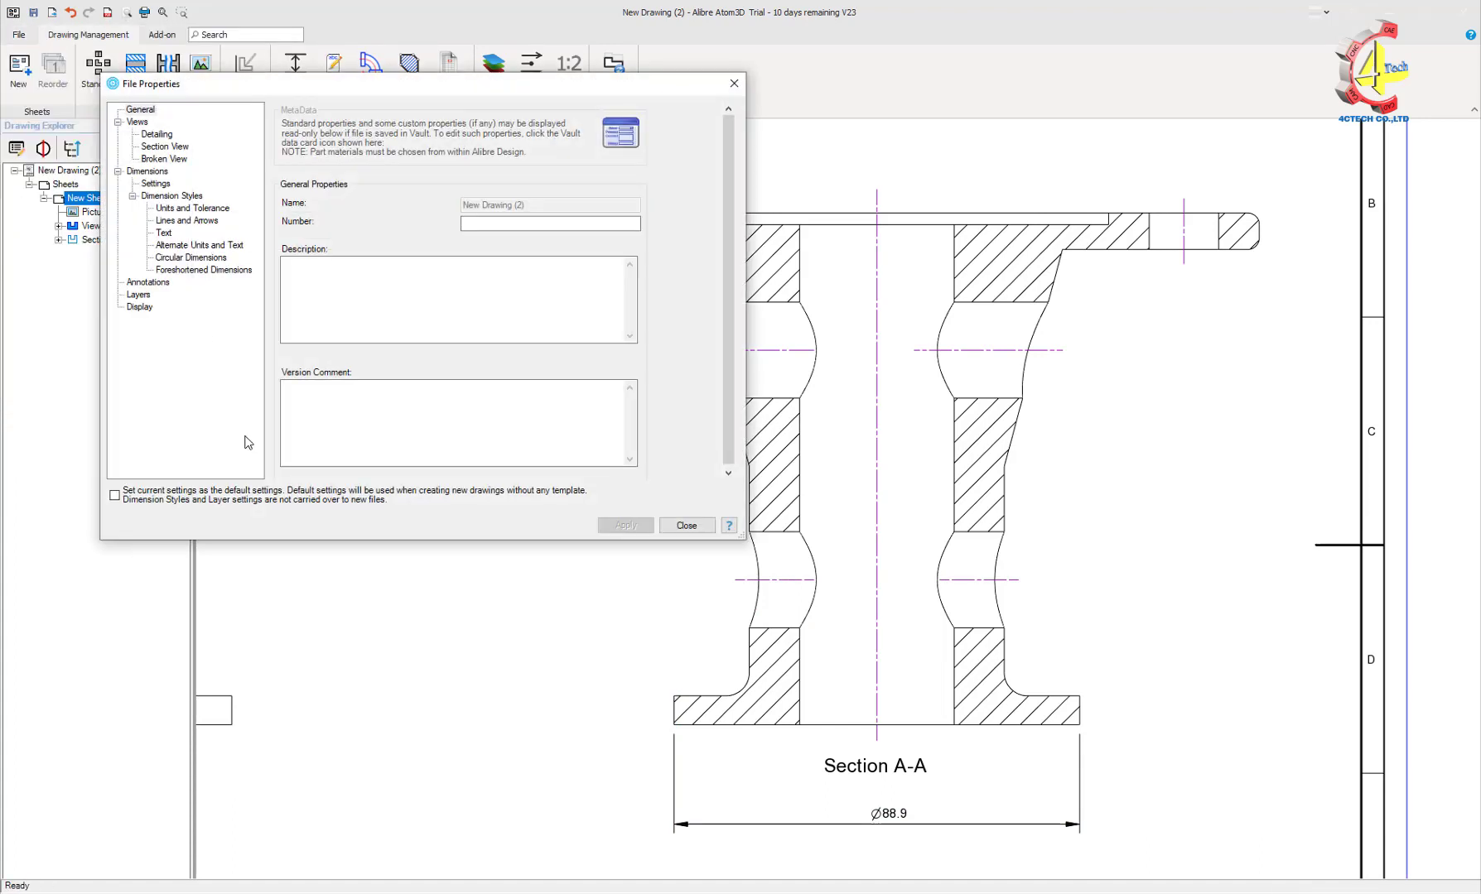
pyautogui.click(139, 307)
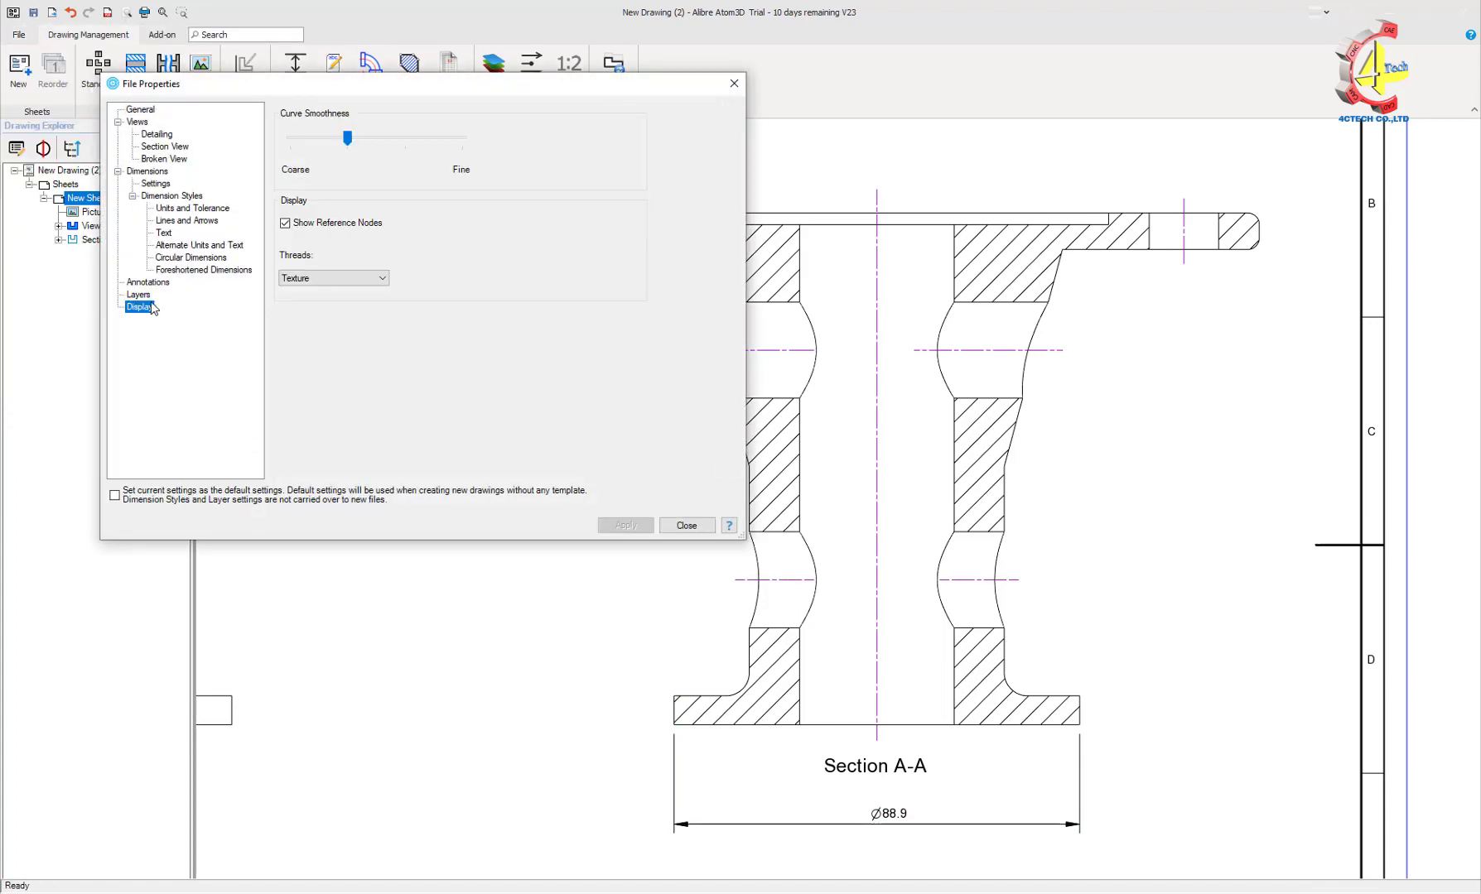
pyautogui.click(195, 209)
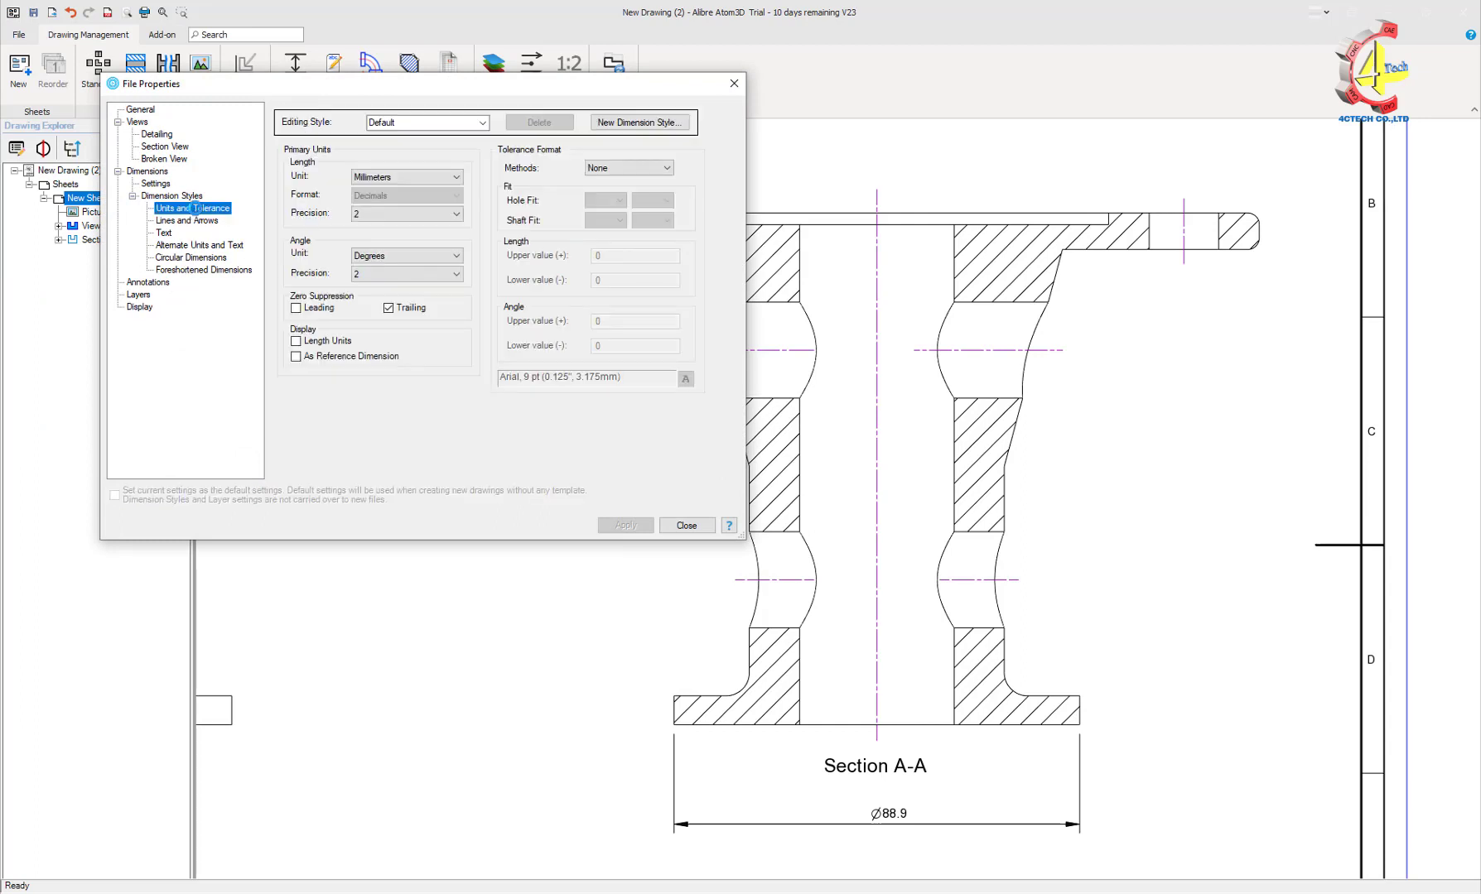
pyautogui.click(376, 177)
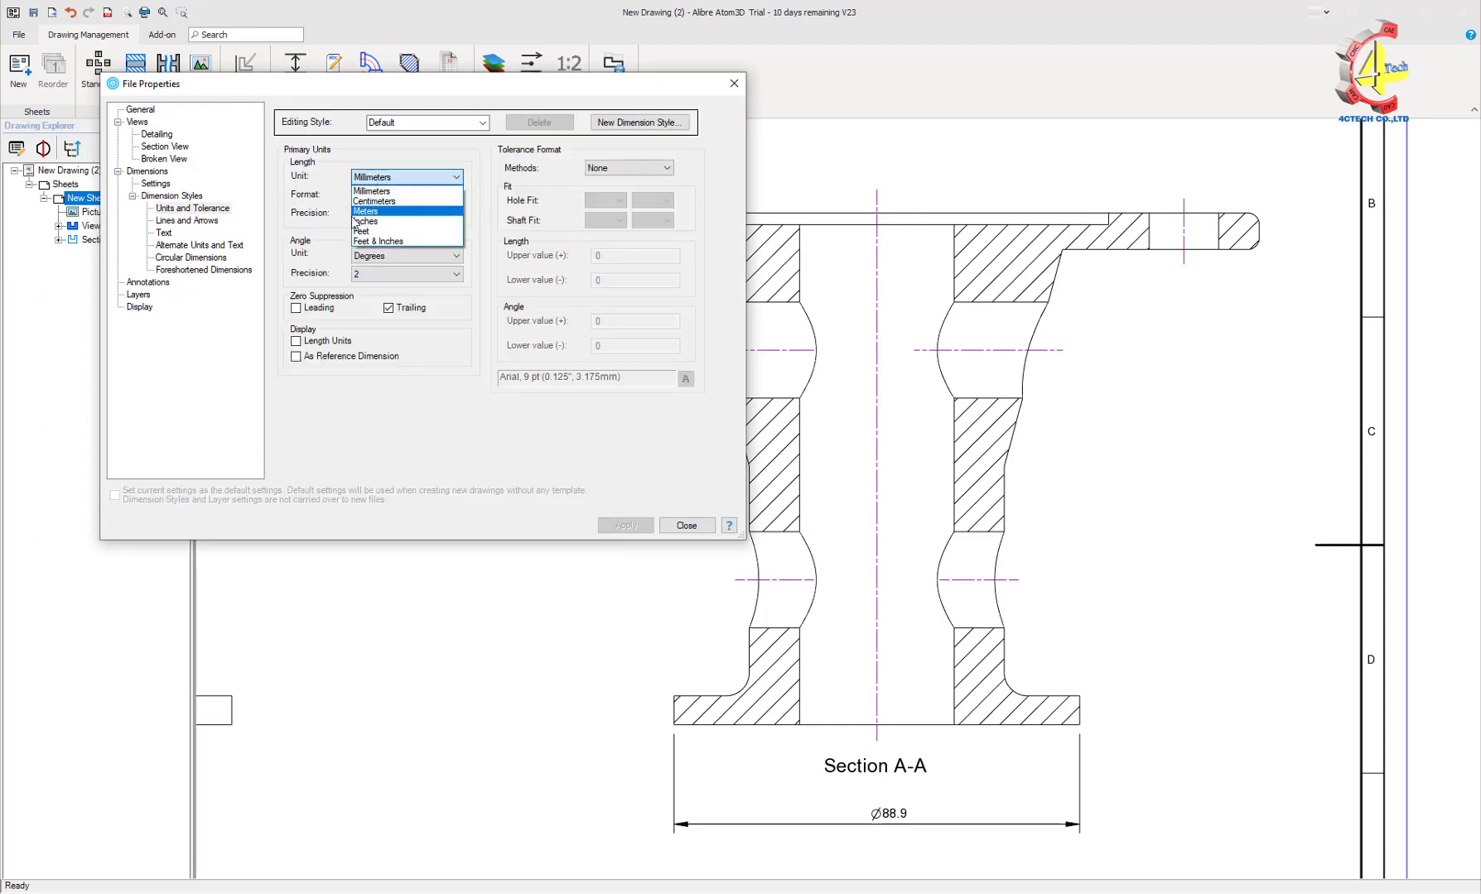
pyautogui.click(381, 224)
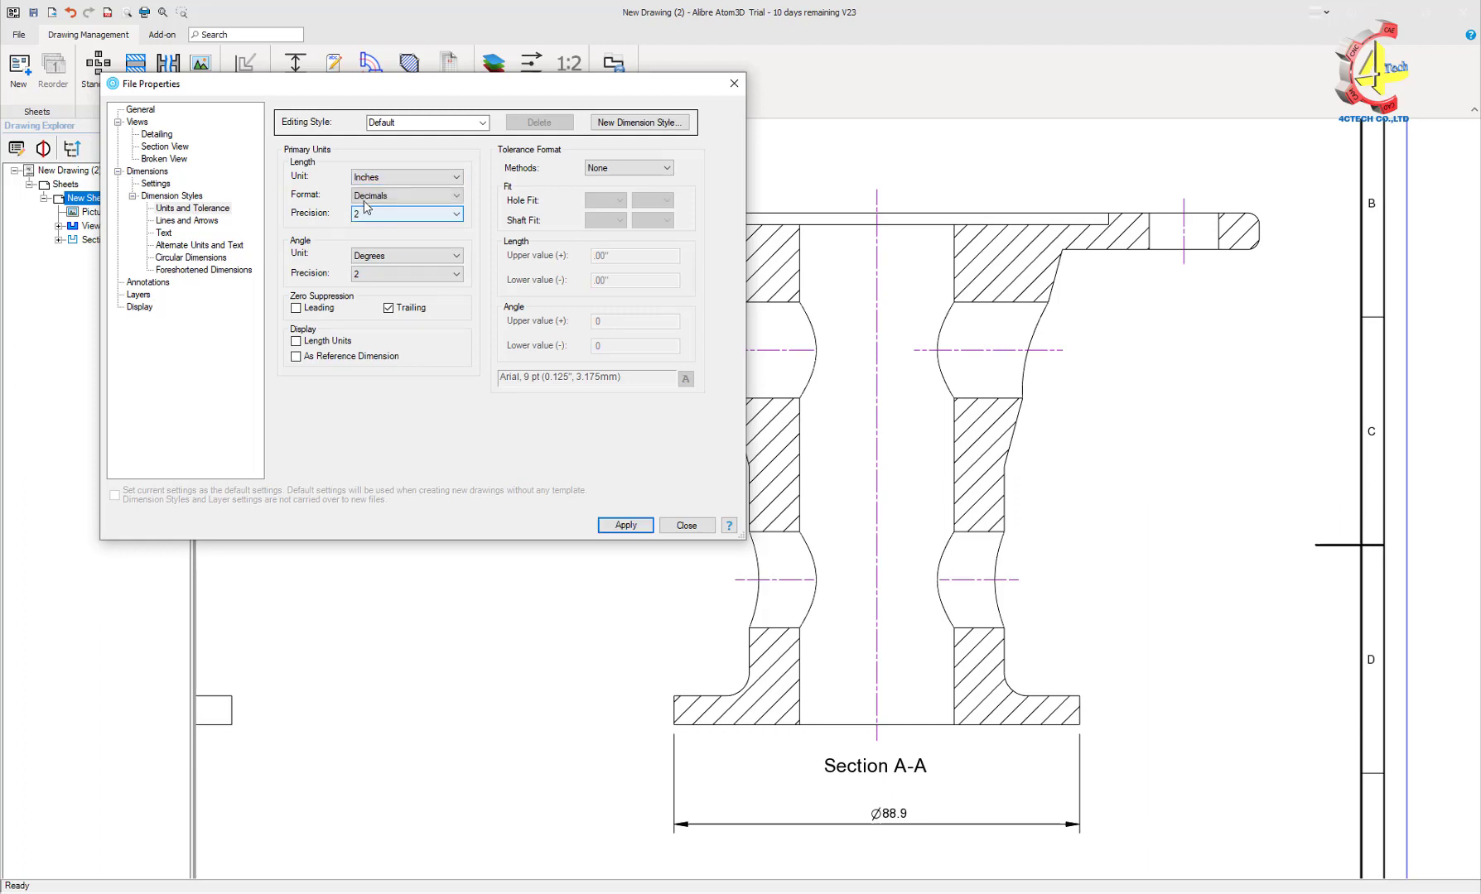
pyautogui.click(626, 522)
pyautogui.click(686, 525)
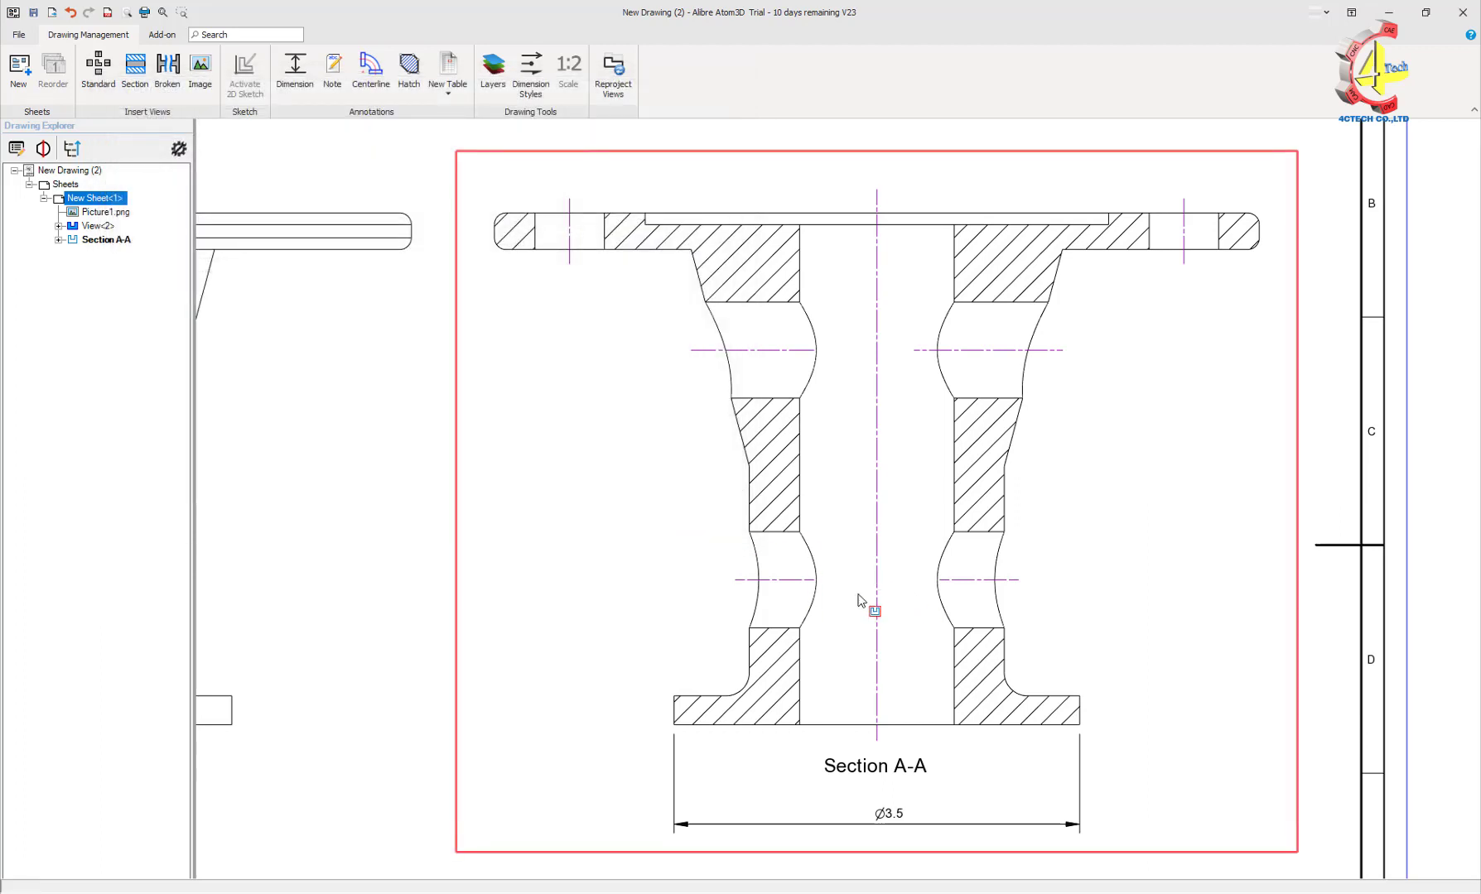
# Move the Section A-A label below the flange diameter dimension, and dimension the central bore's diameter between the lower flange and that dimension
pyautogui.moveTo(918, 780); pyautogui.dragTo(914, 874)
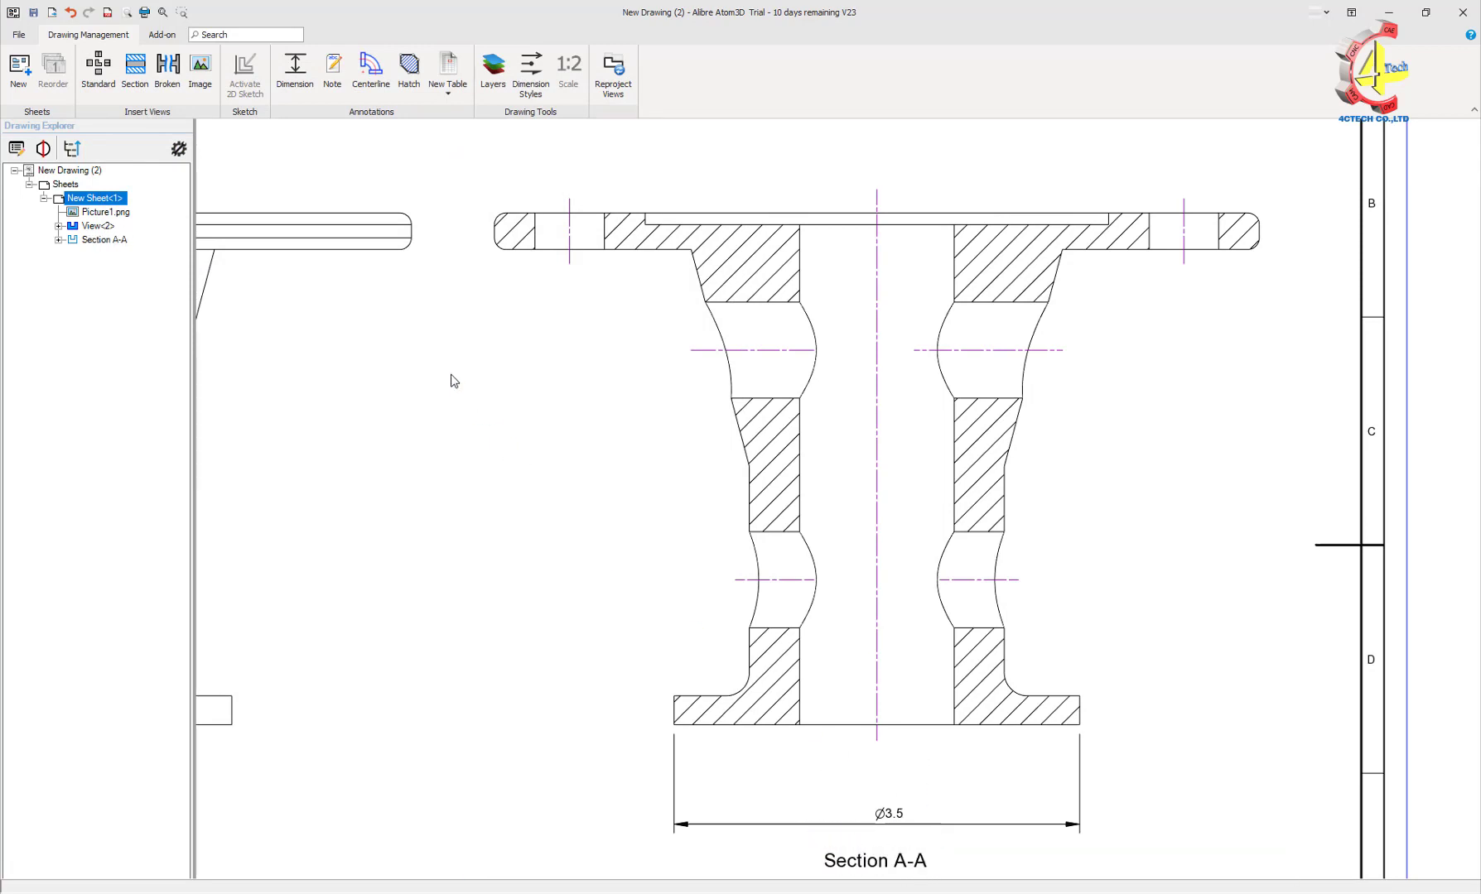
pyautogui.click(295, 68)
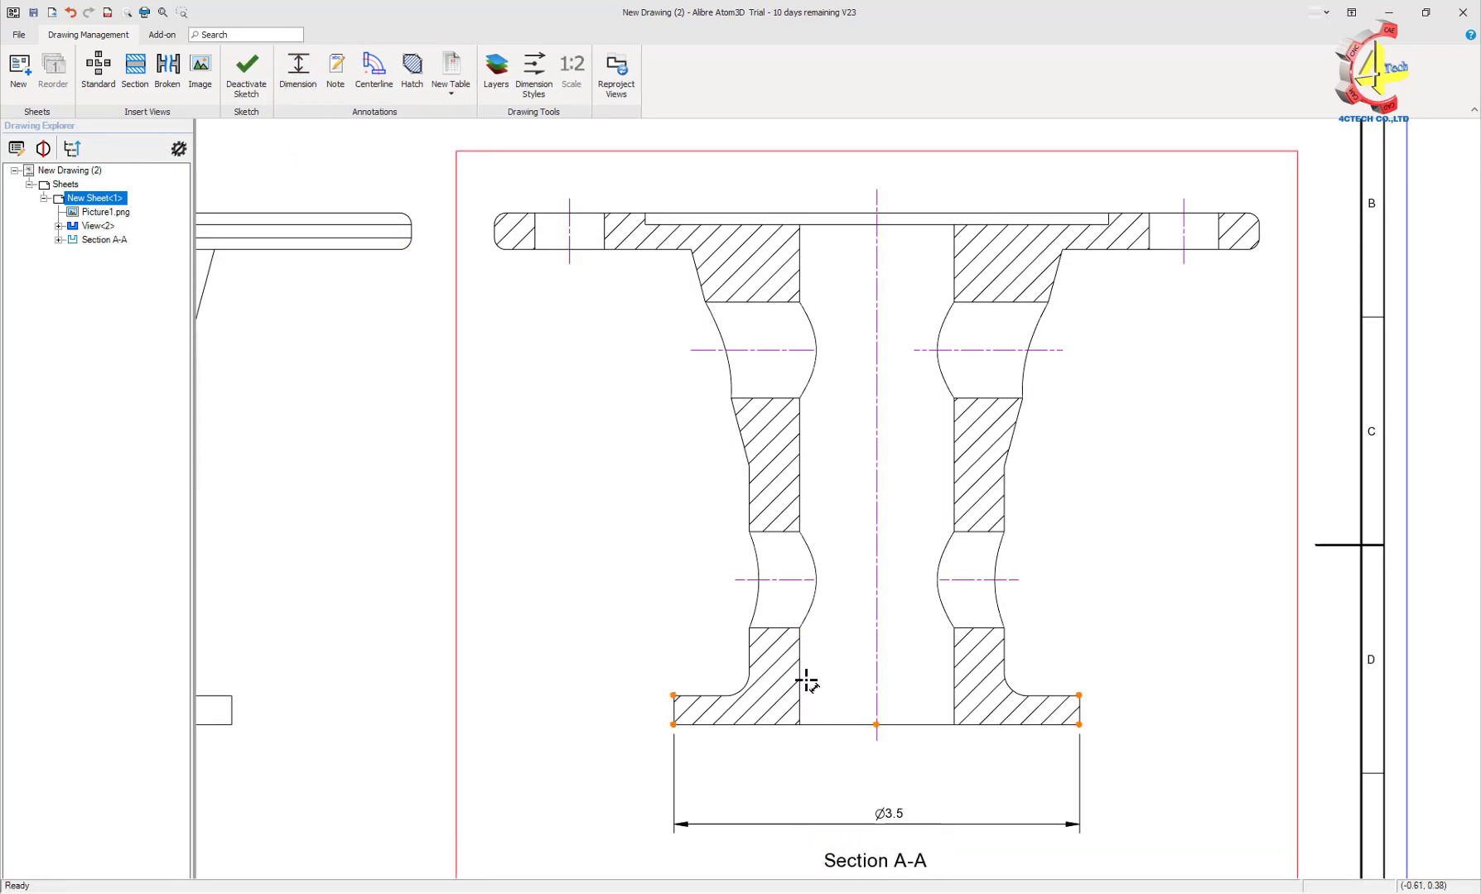
pyautogui.click(953, 696)
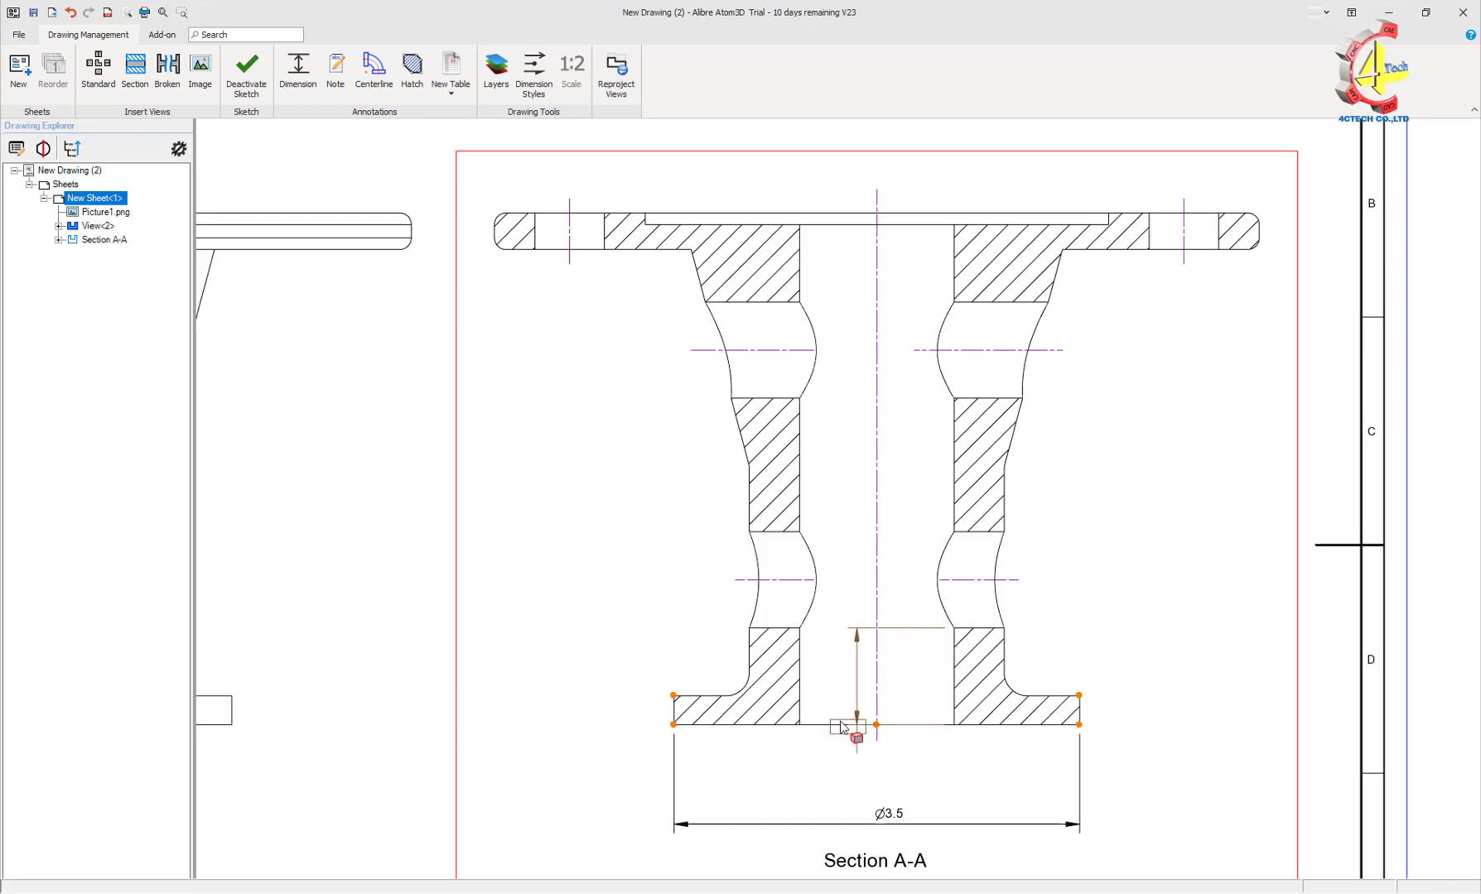
pyautogui.click(800, 690)
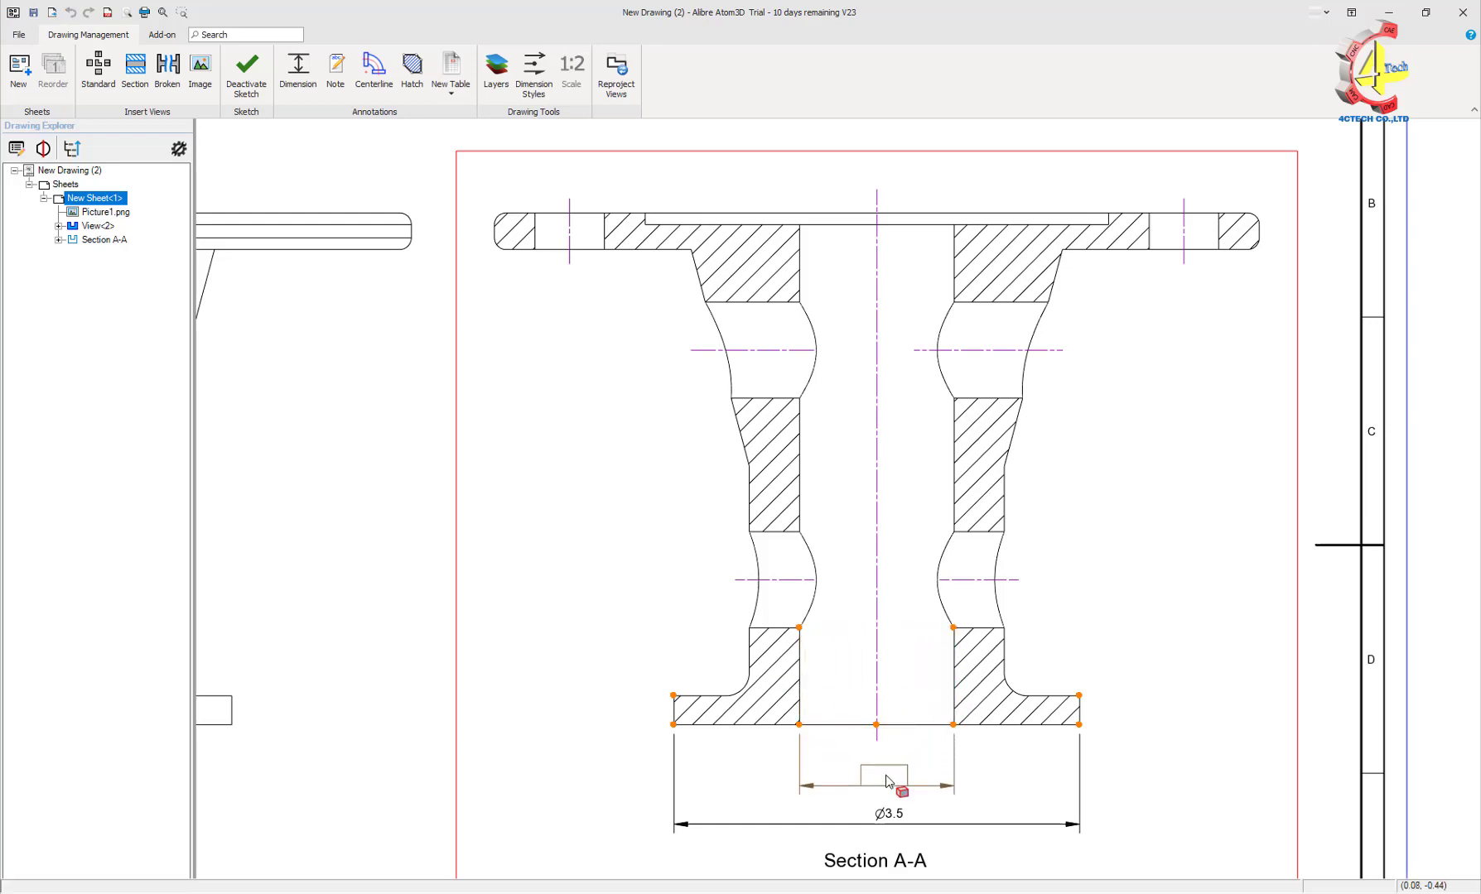
pyautogui.click(895, 785)
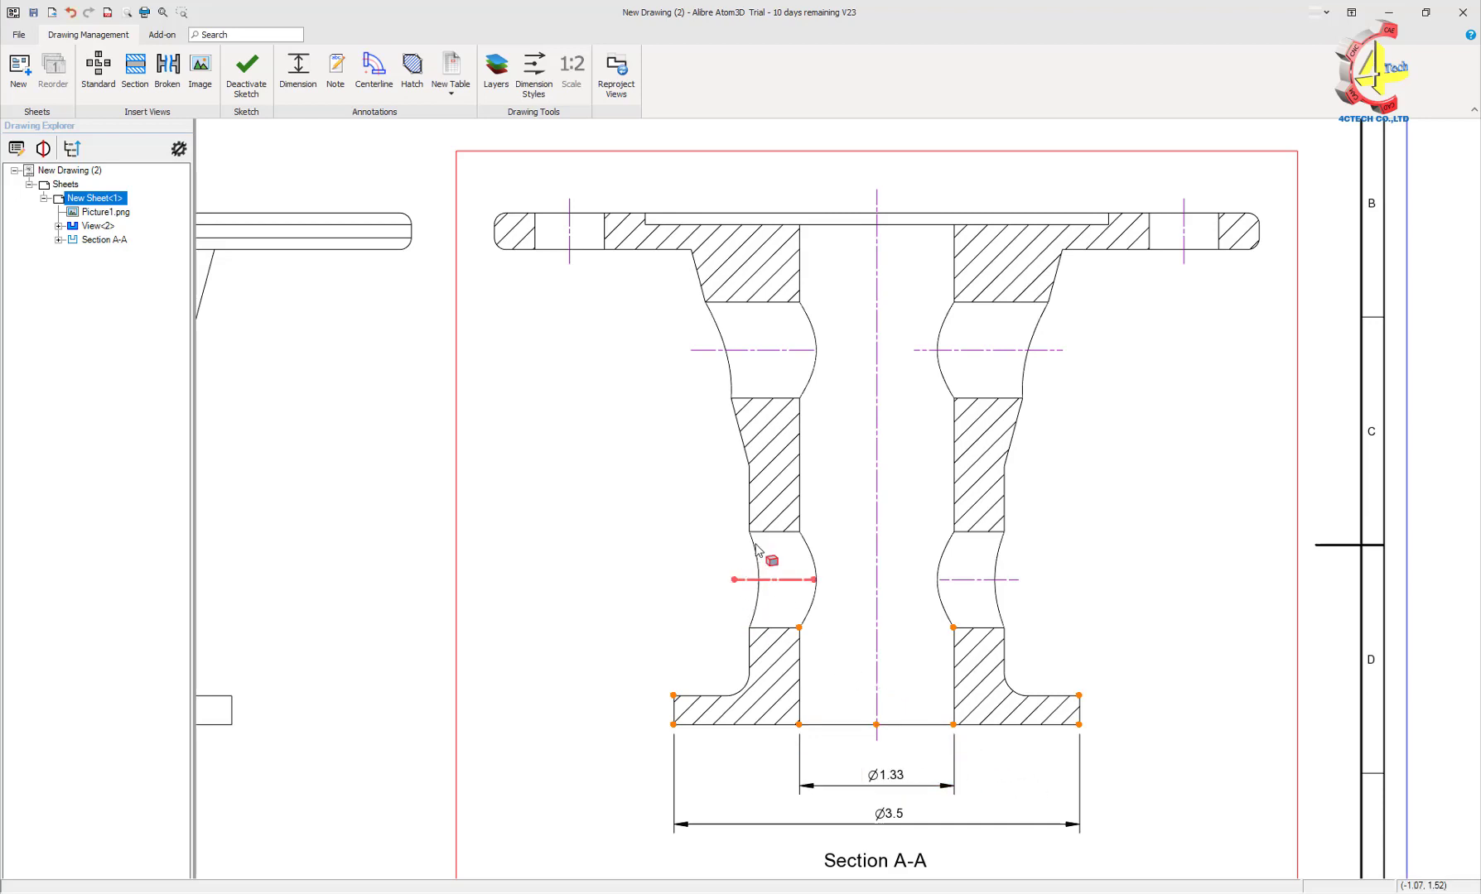
# Dimension the lower cross hole's diameter in Section A-A, placing the dimension to the right of the part
pyautogui.click(978, 534)
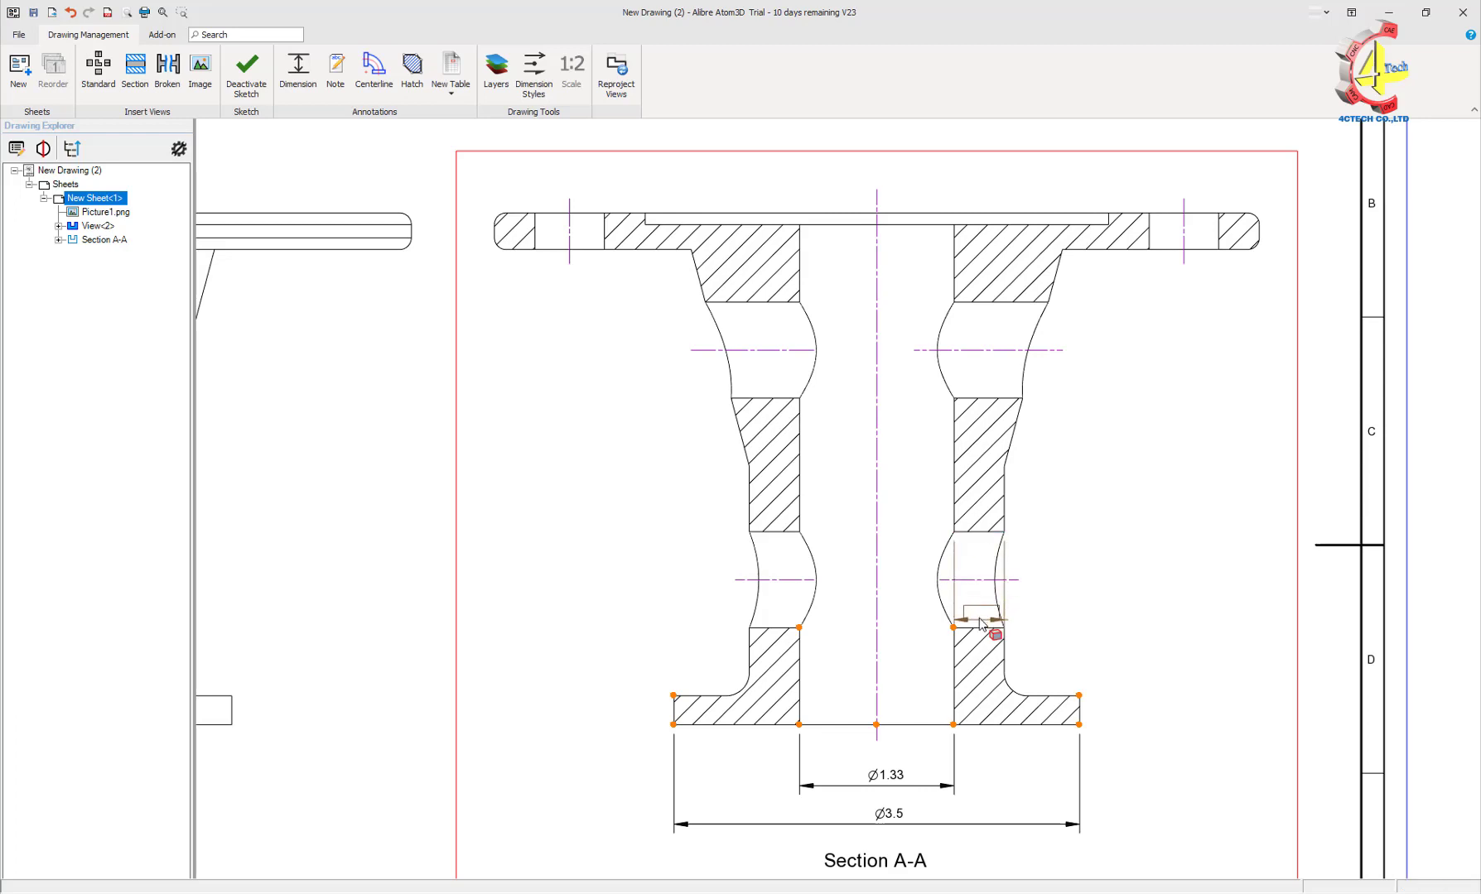
pyautogui.click(993, 626)
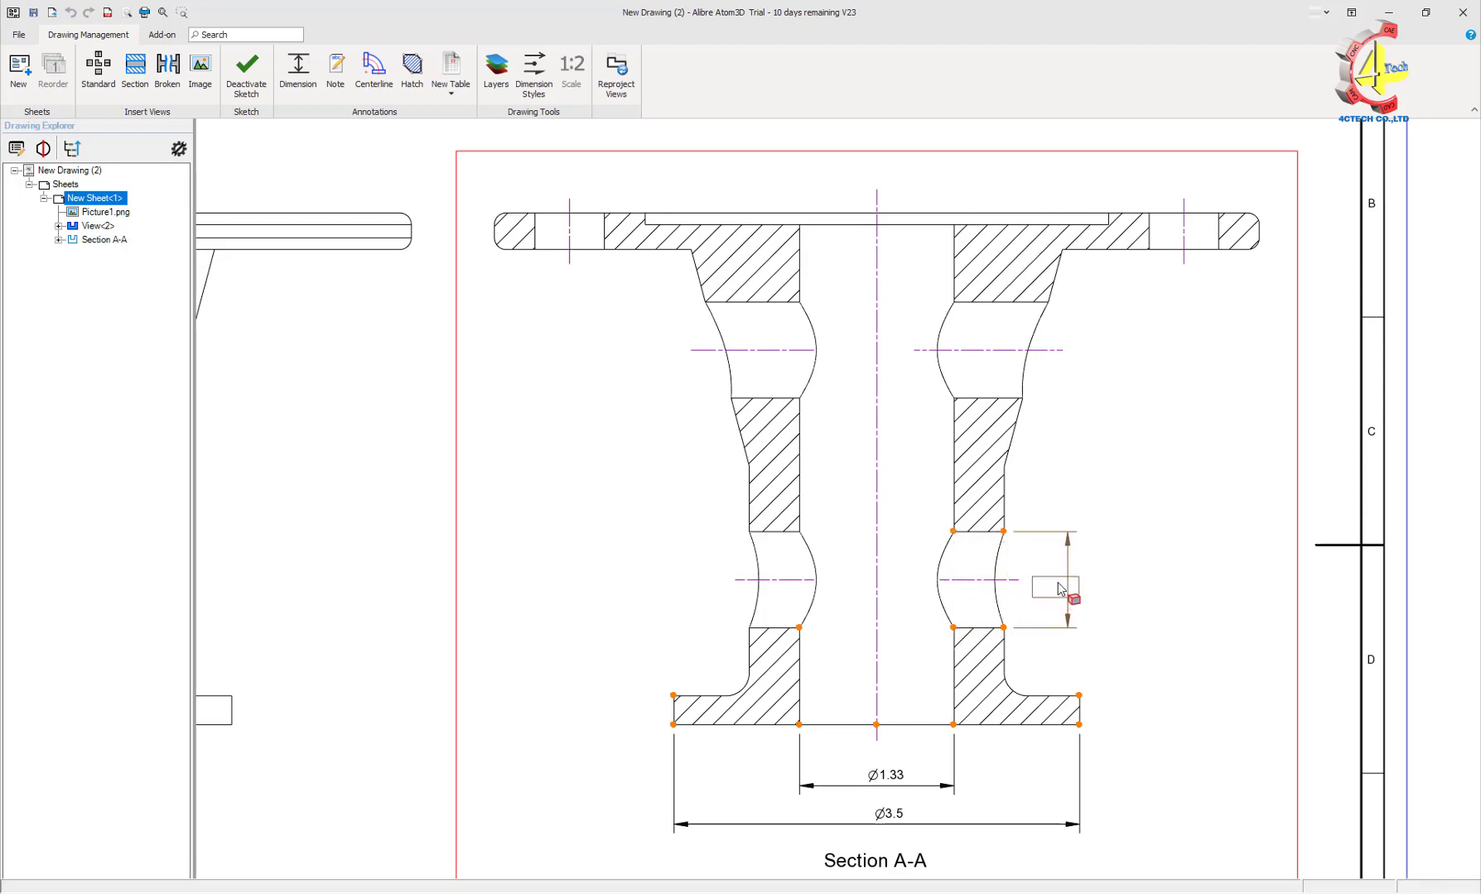
pyautogui.click(1083, 581)
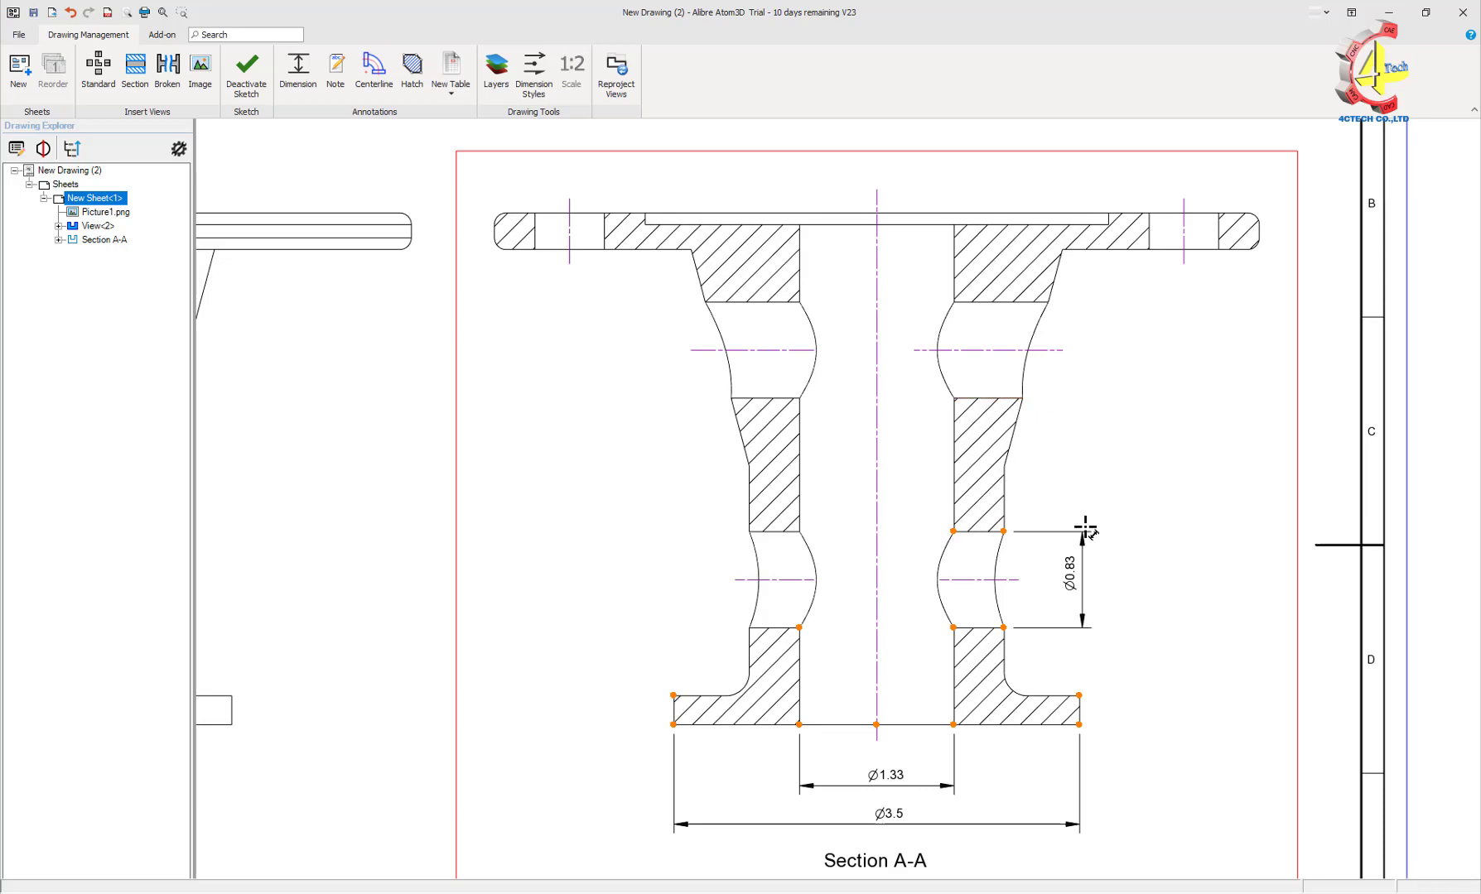
pyautogui.press('Escape')
# Set the lower cross hole's diameter dimension to three decimal places (.123)
pyautogui.click(1080, 580)
pyautogui.click(1174, 557)
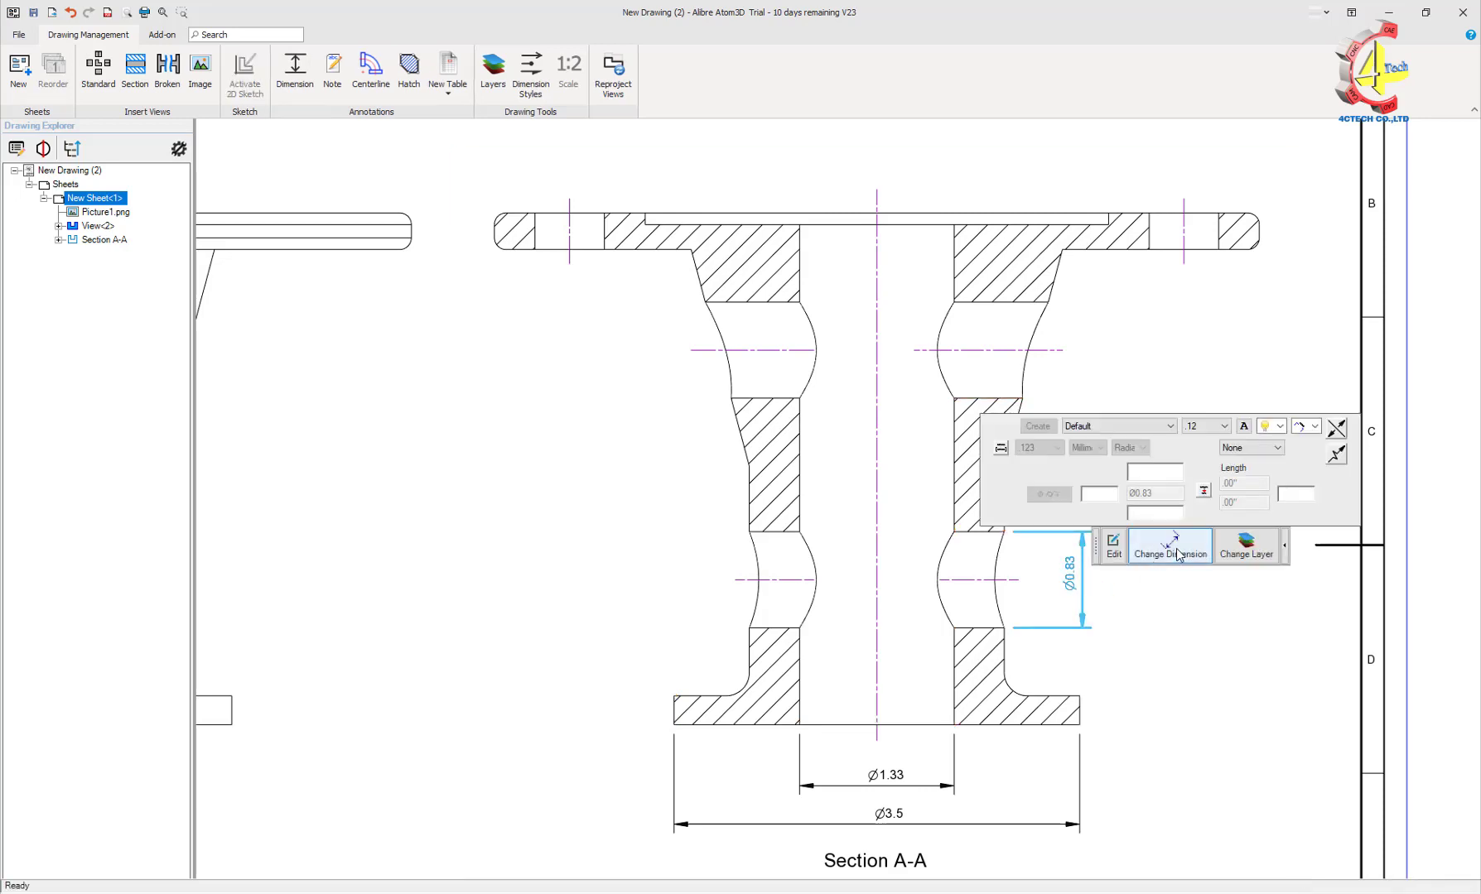
pyautogui.click(1205, 427)
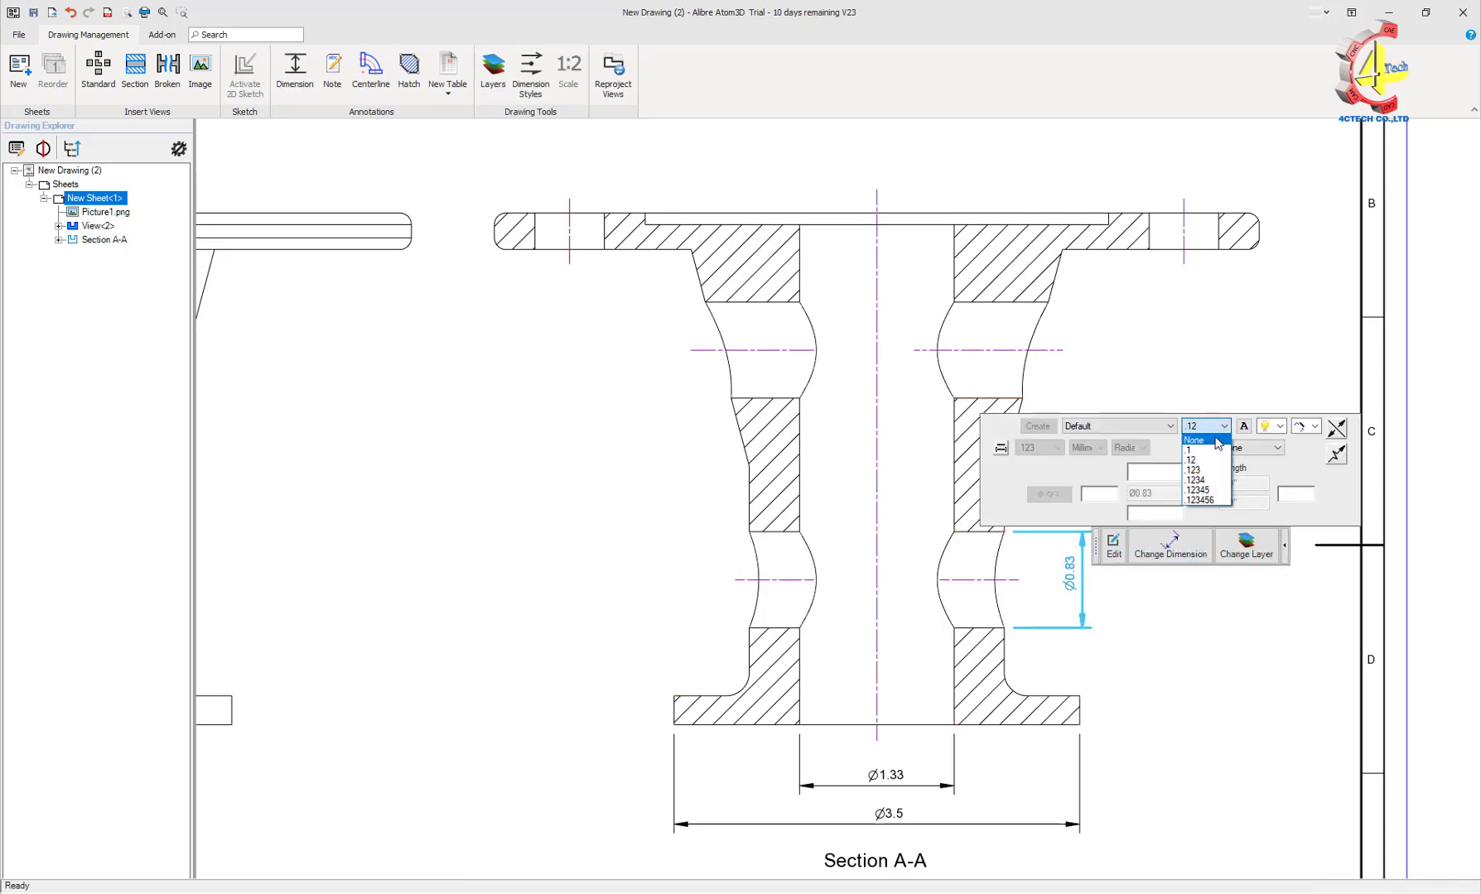
pyautogui.click(1205, 470)
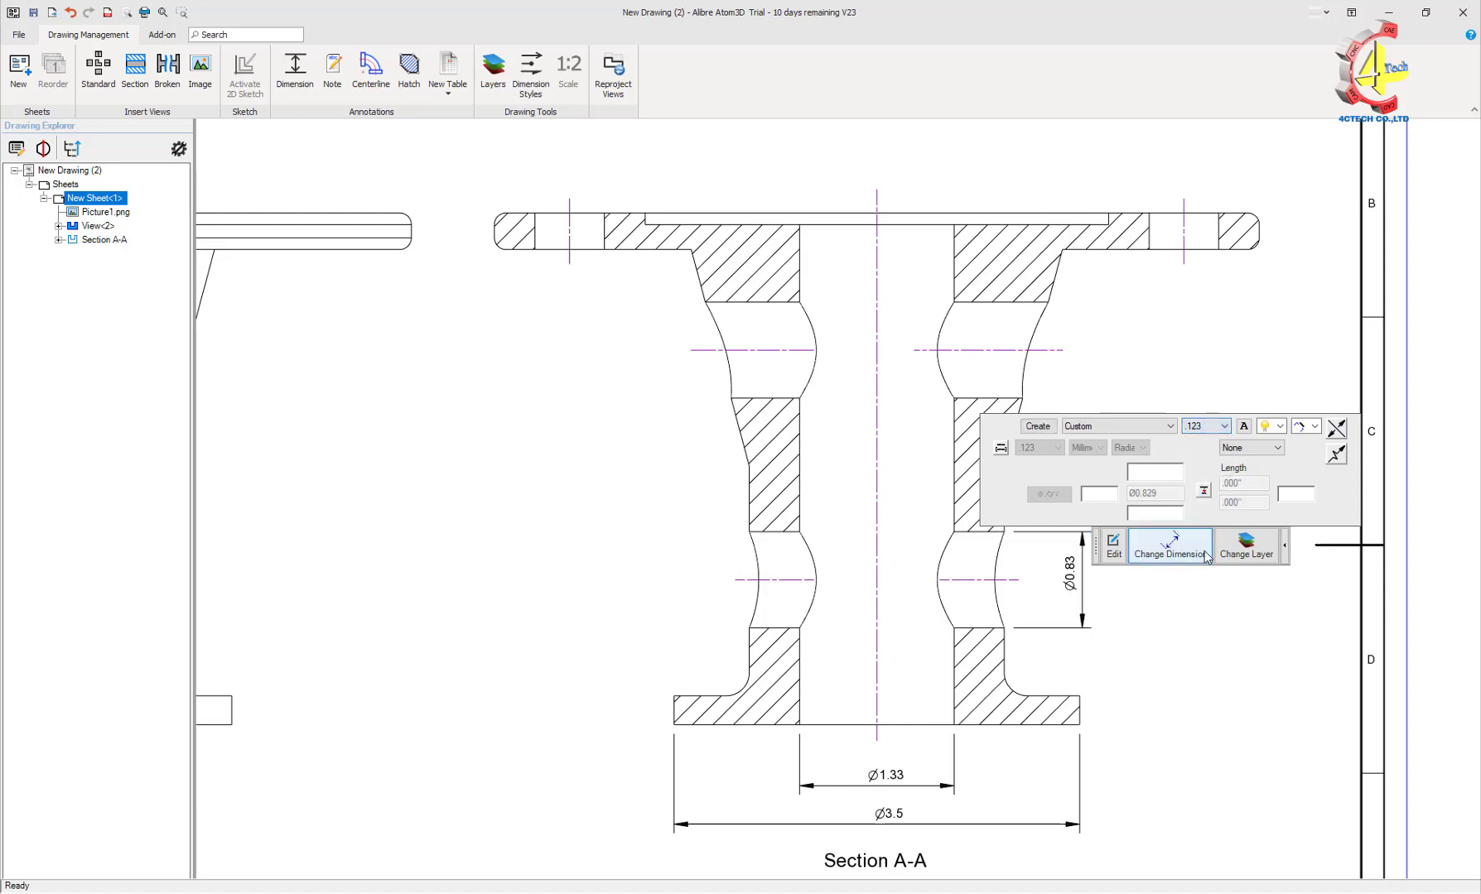
pyautogui.click(1223, 618)
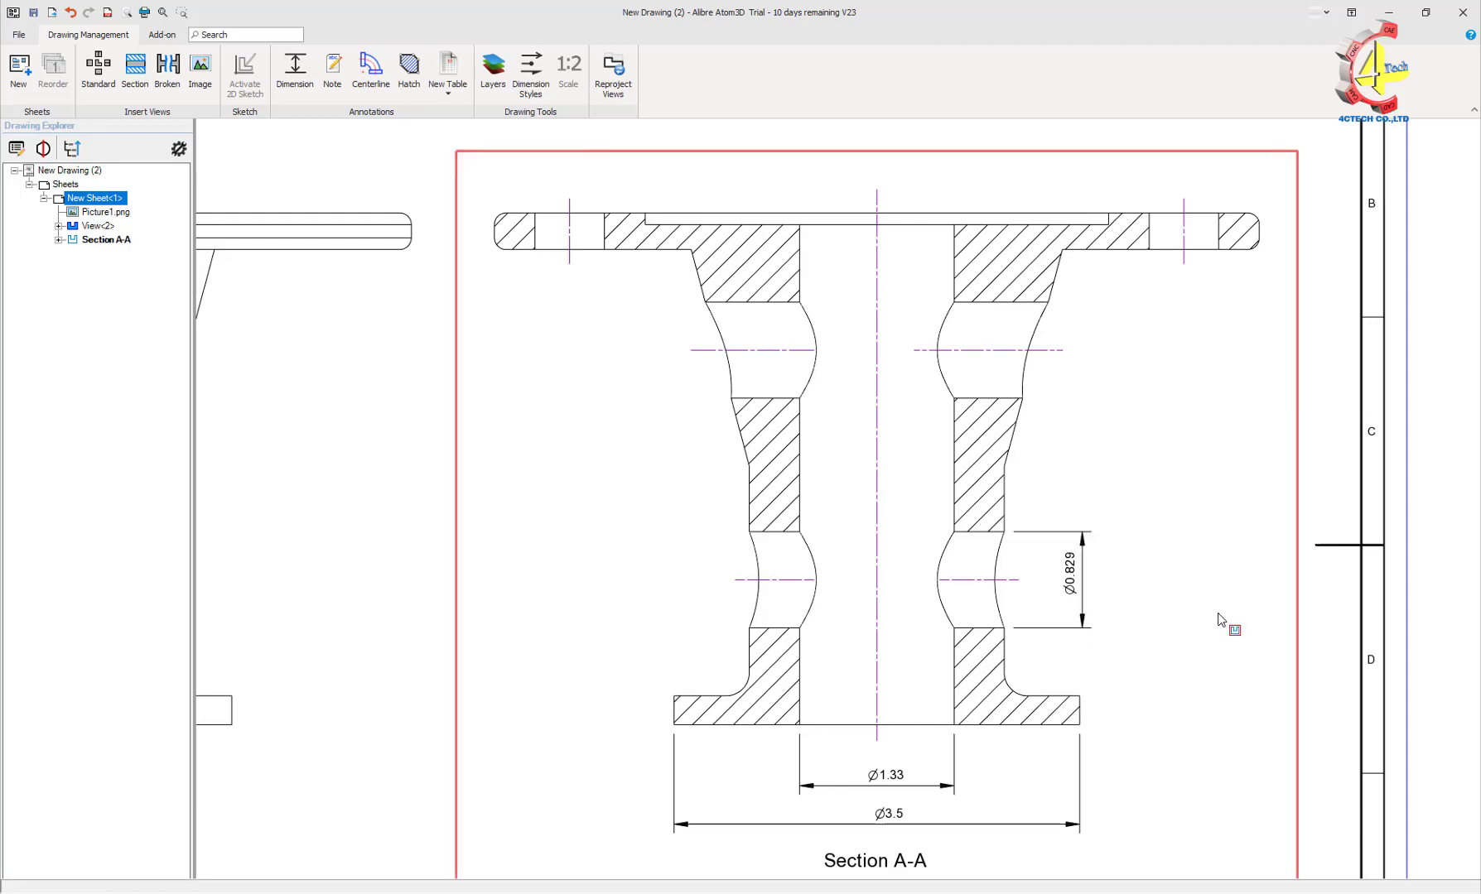
# Dimension the upper cross hole's diameter in Section A-A, placing the dimension to the right of the part
pyautogui.click(295, 68)
pyautogui.click(989, 399)
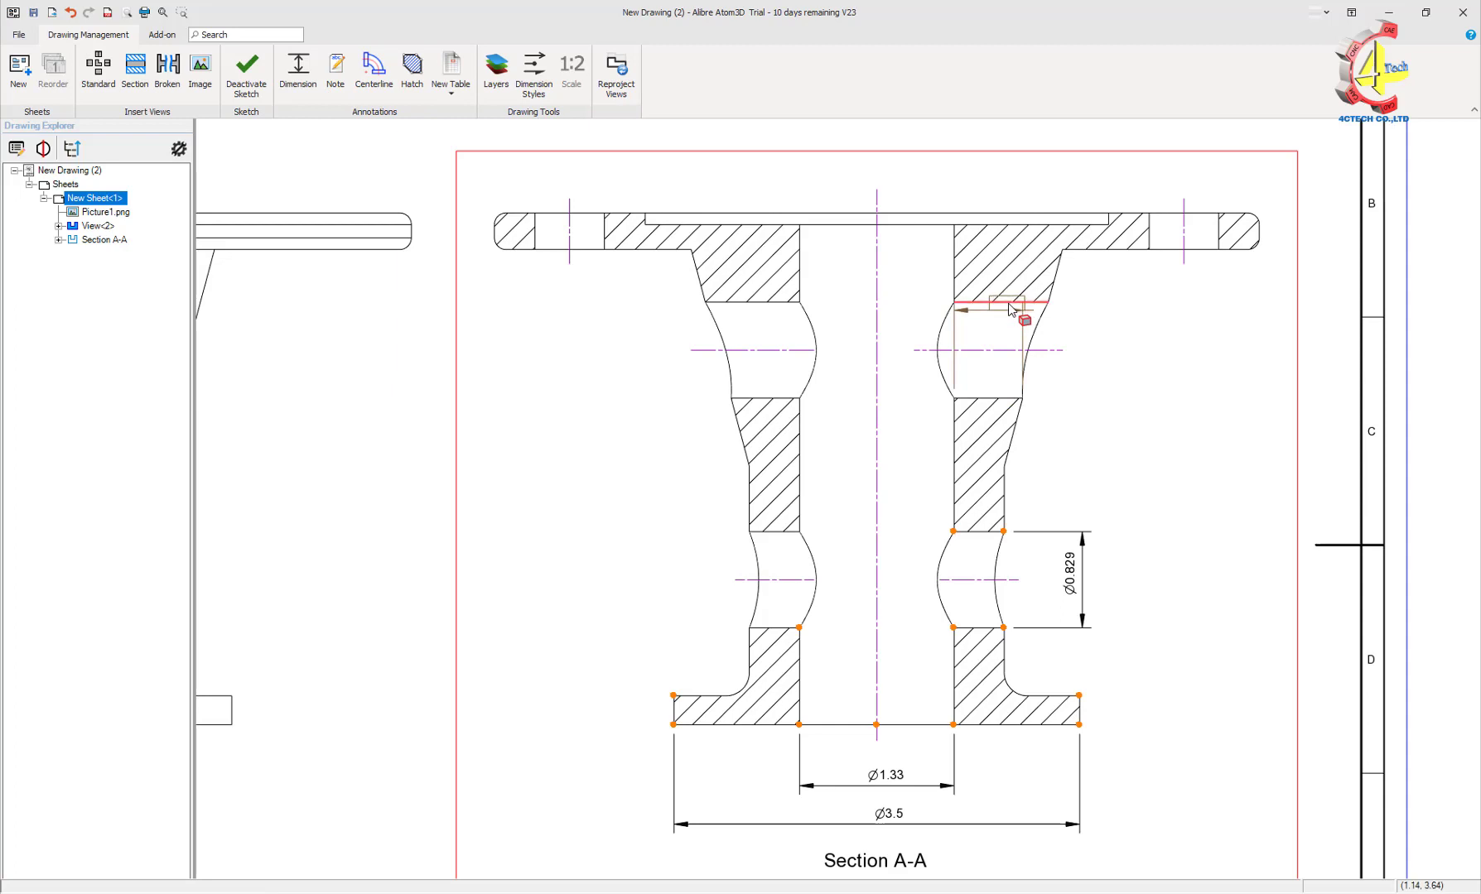
pyautogui.click(1008, 305)
pyautogui.click(1106, 358)
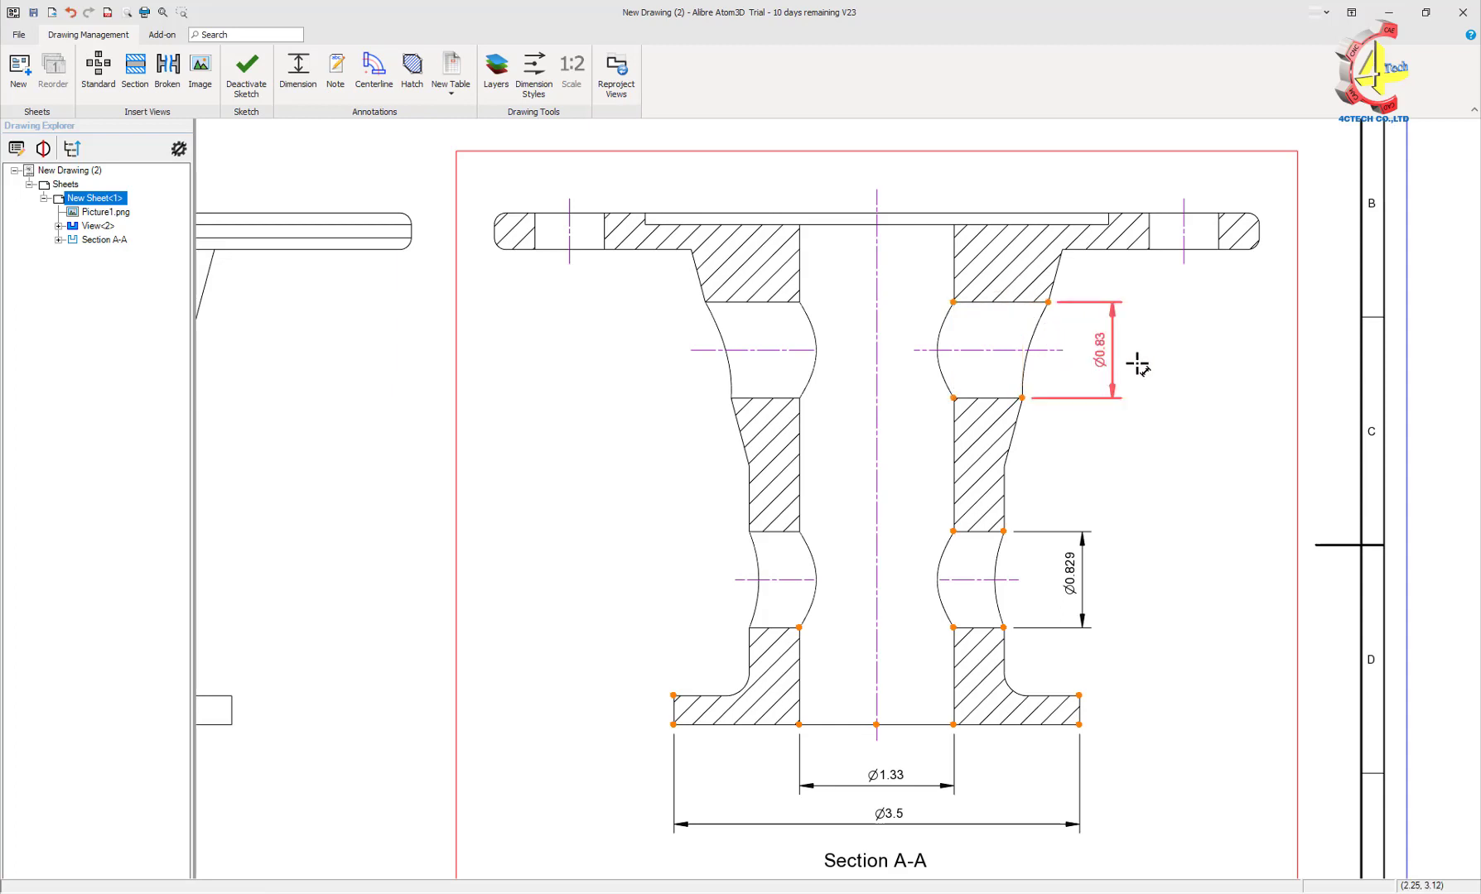
pyautogui.press('Escape')
# Set the upper cross hole's diameter dimension to three decimal places (.123)
pyautogui.click(1112, 362)
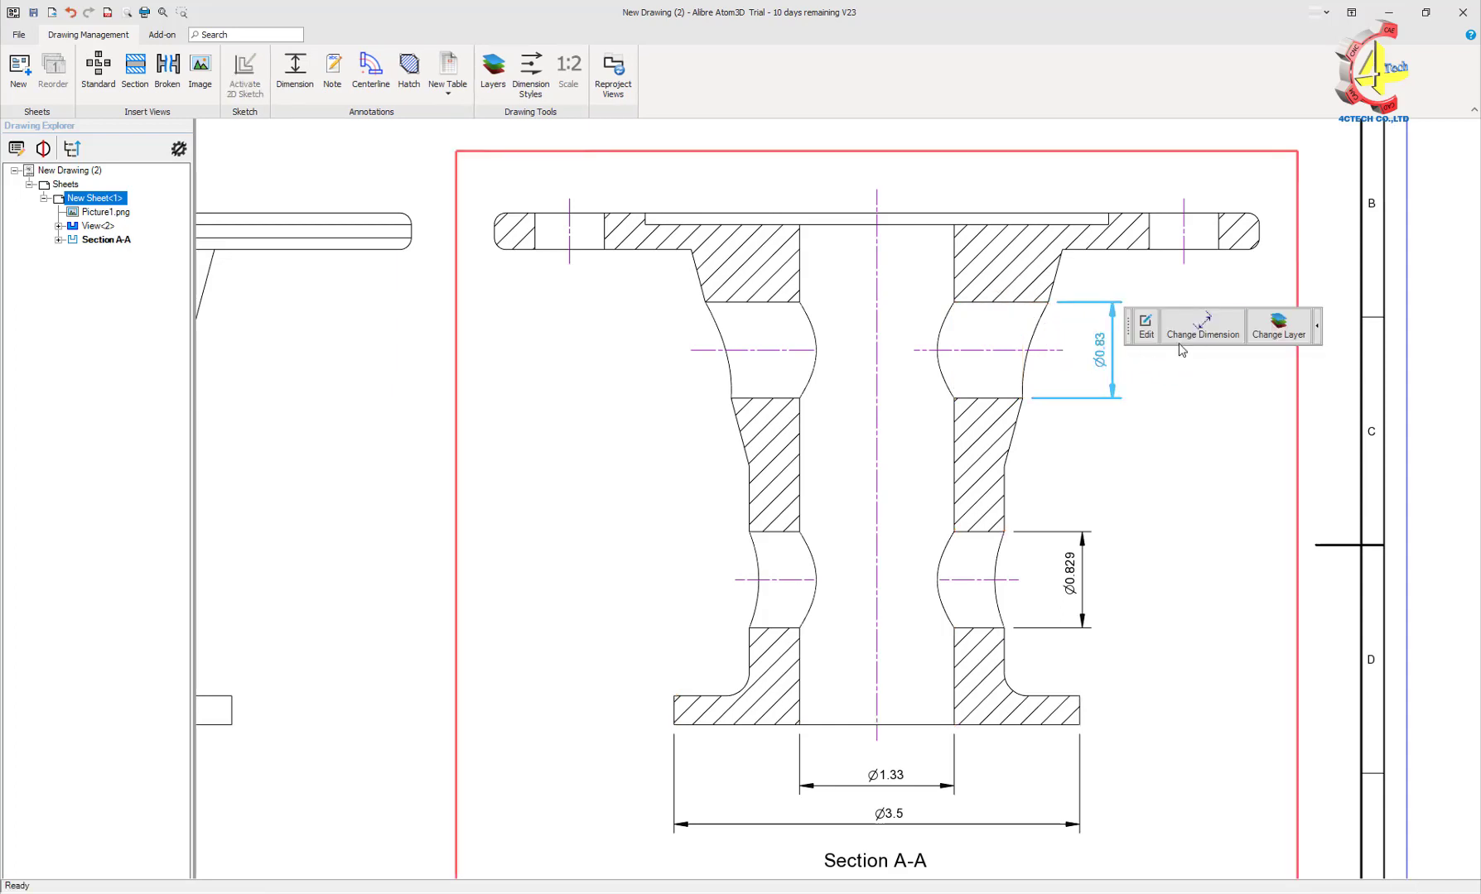
pyautogui.click(1208, 331)
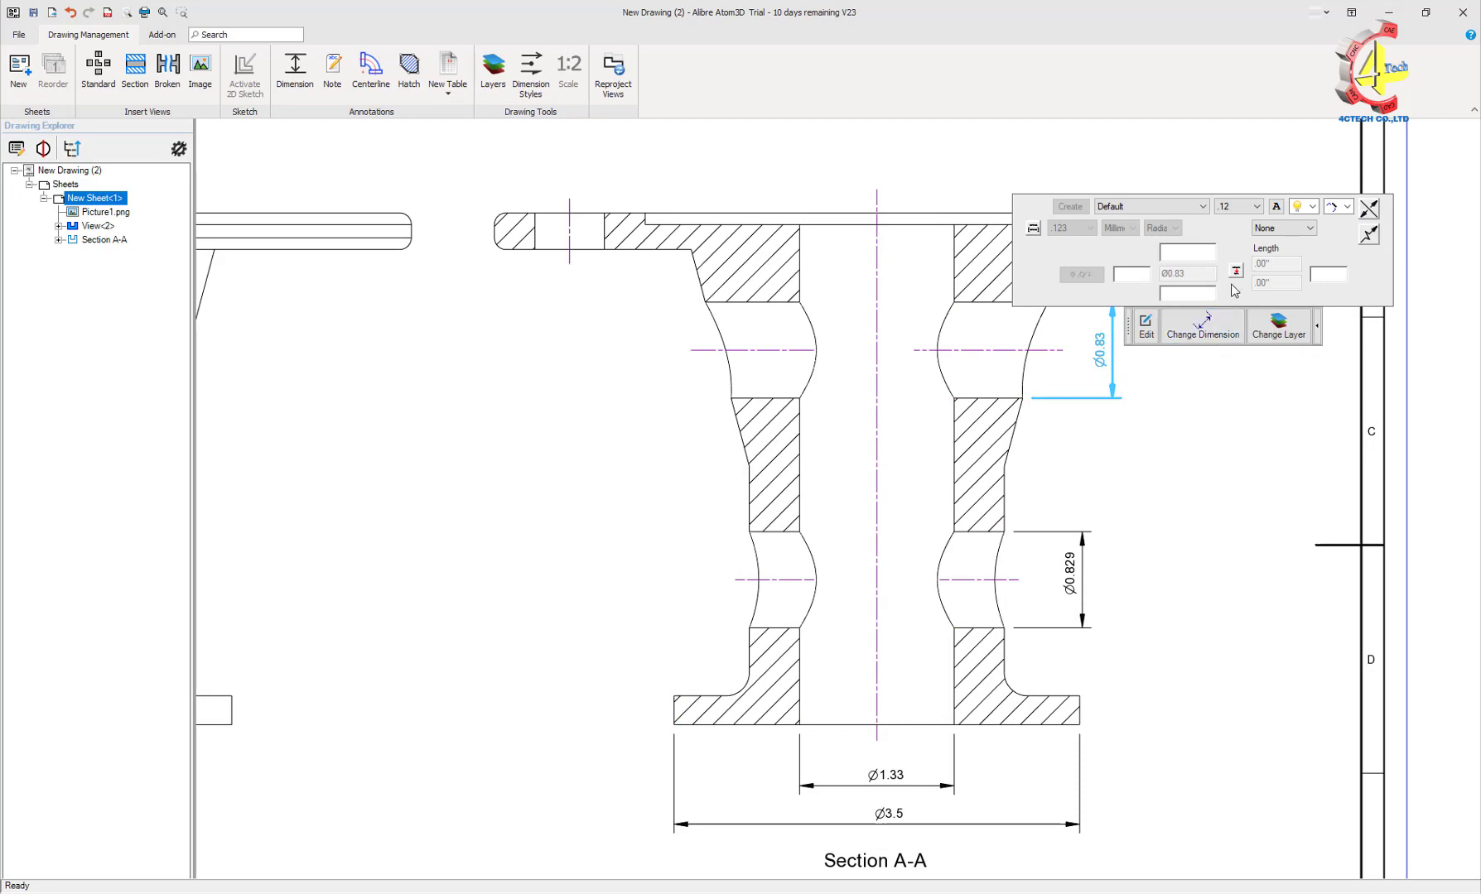
pyautogui.click(1240, 207)
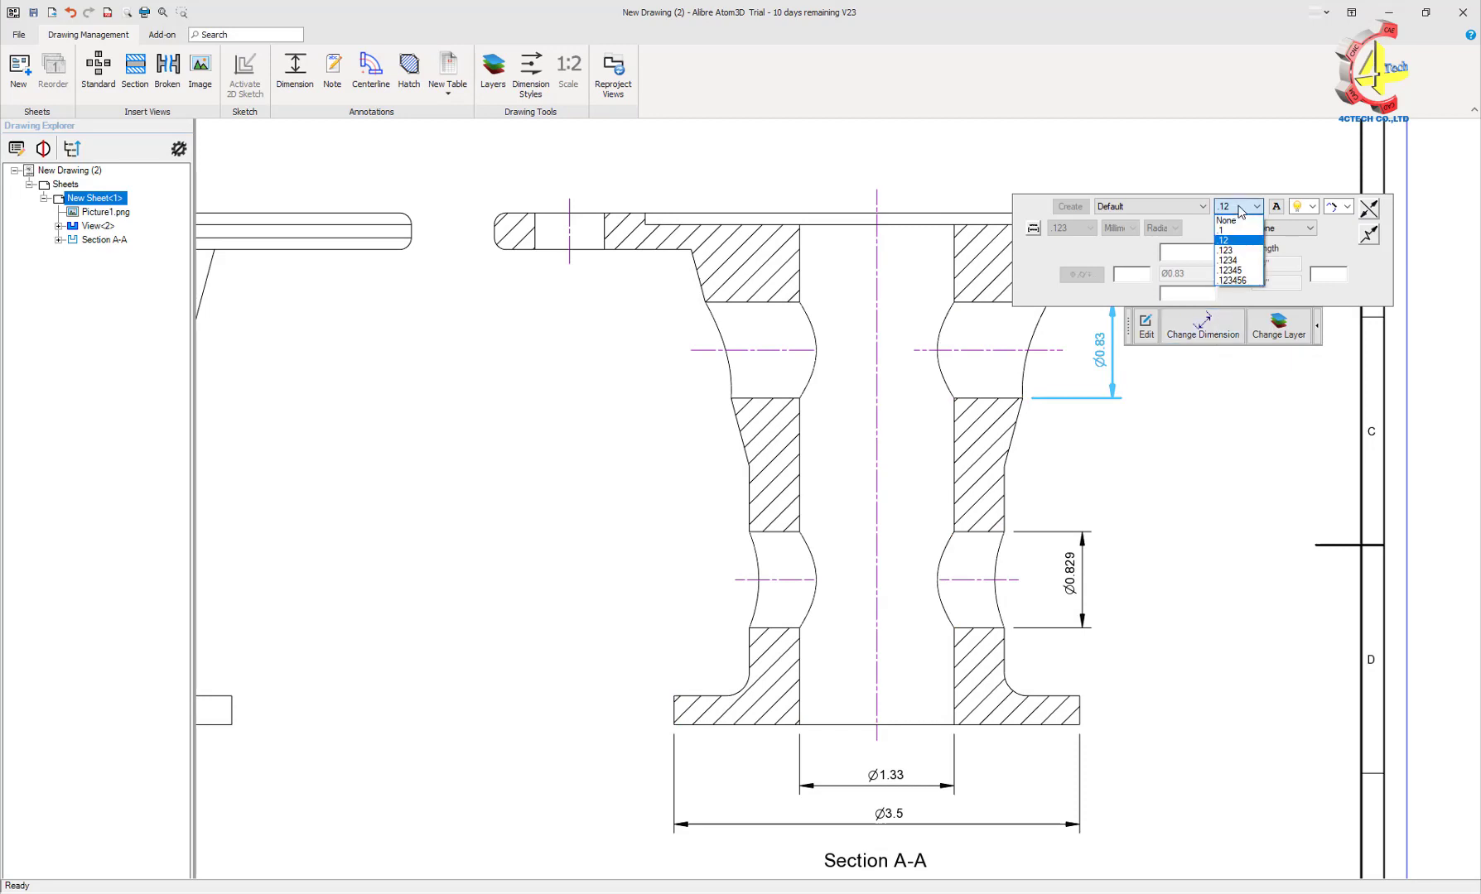
pyautogui.click(1227, 250)
pyautogui.click(1204, 419)
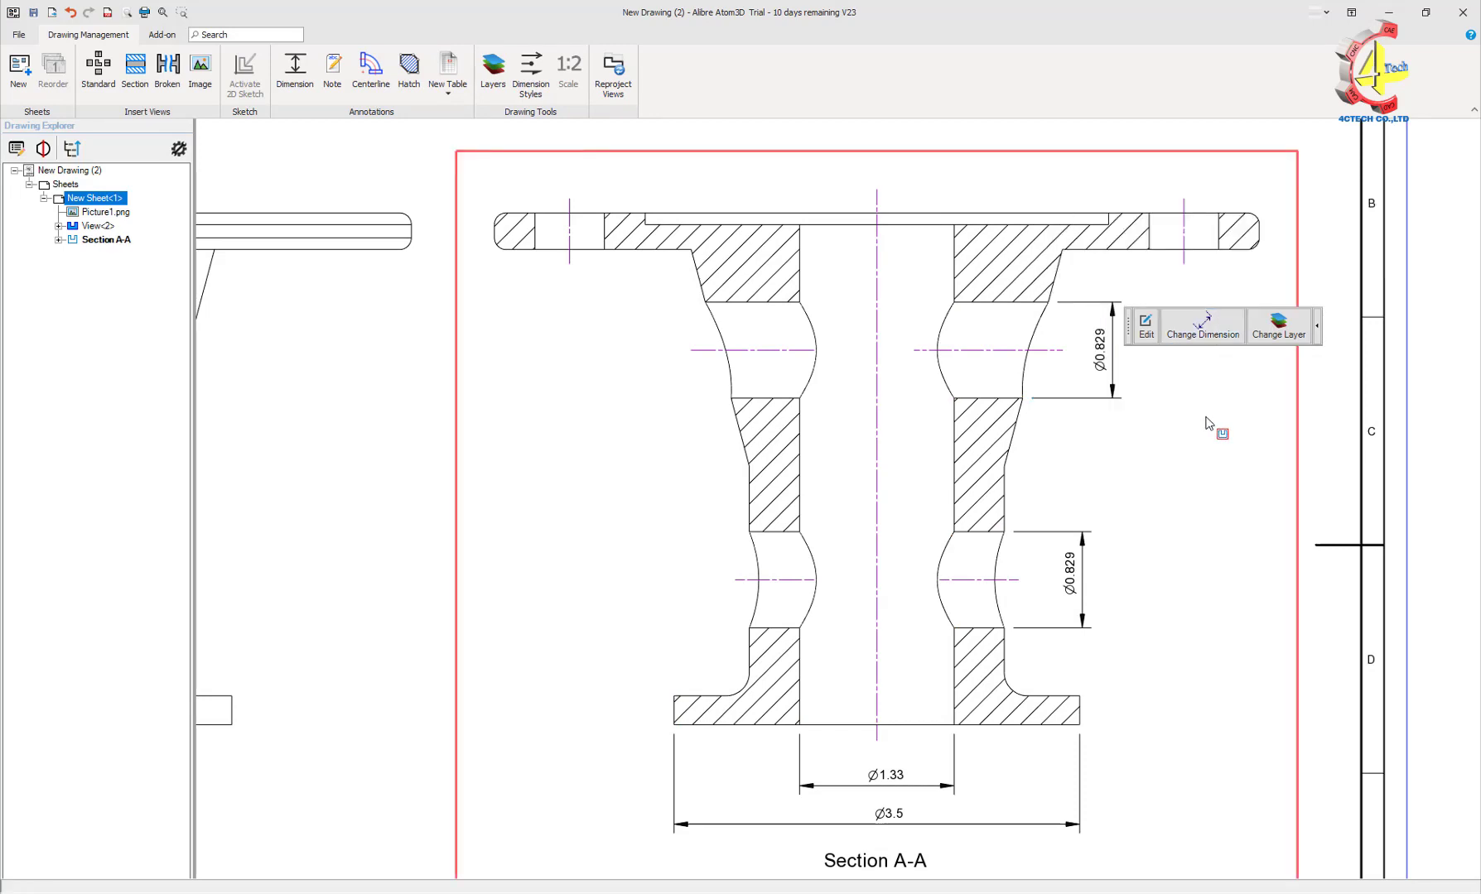
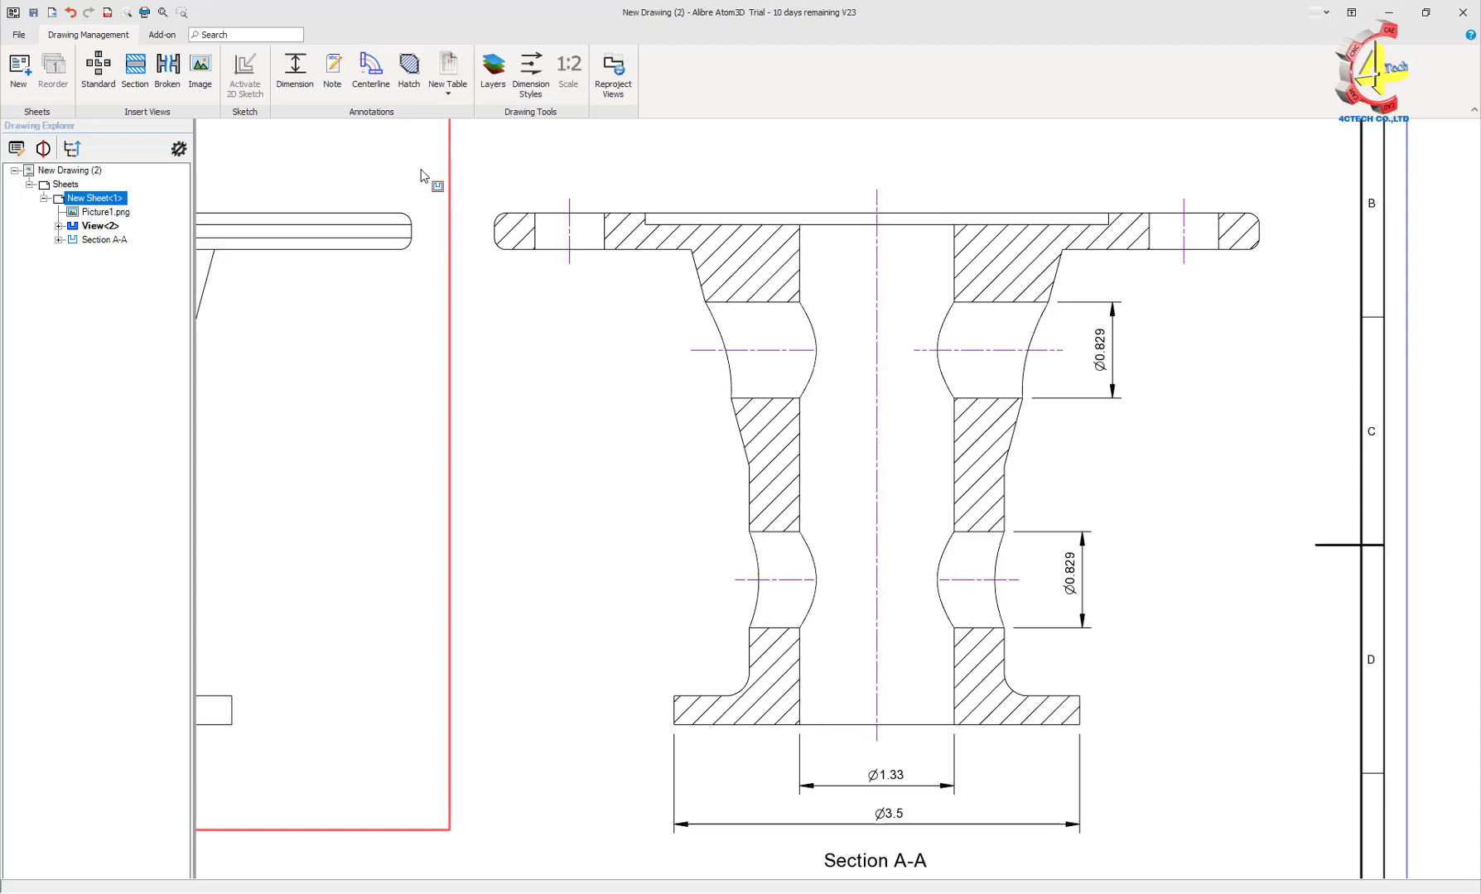
# Dimension the lower flange's thickness at its left edge in Section A-A
pyautogui.click(298, 73)
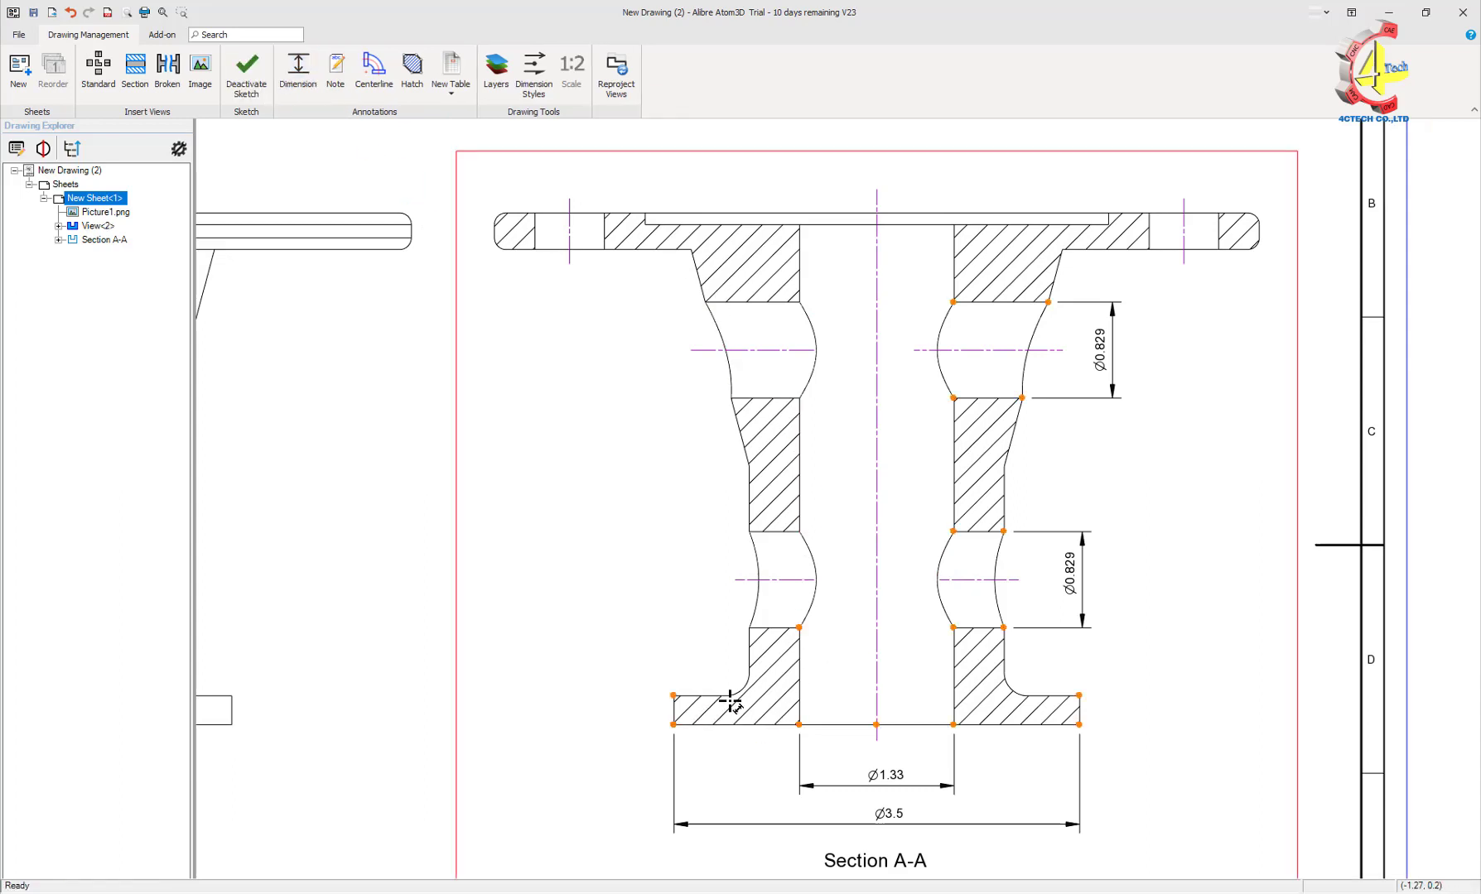
pyautogui.click(672, 709)
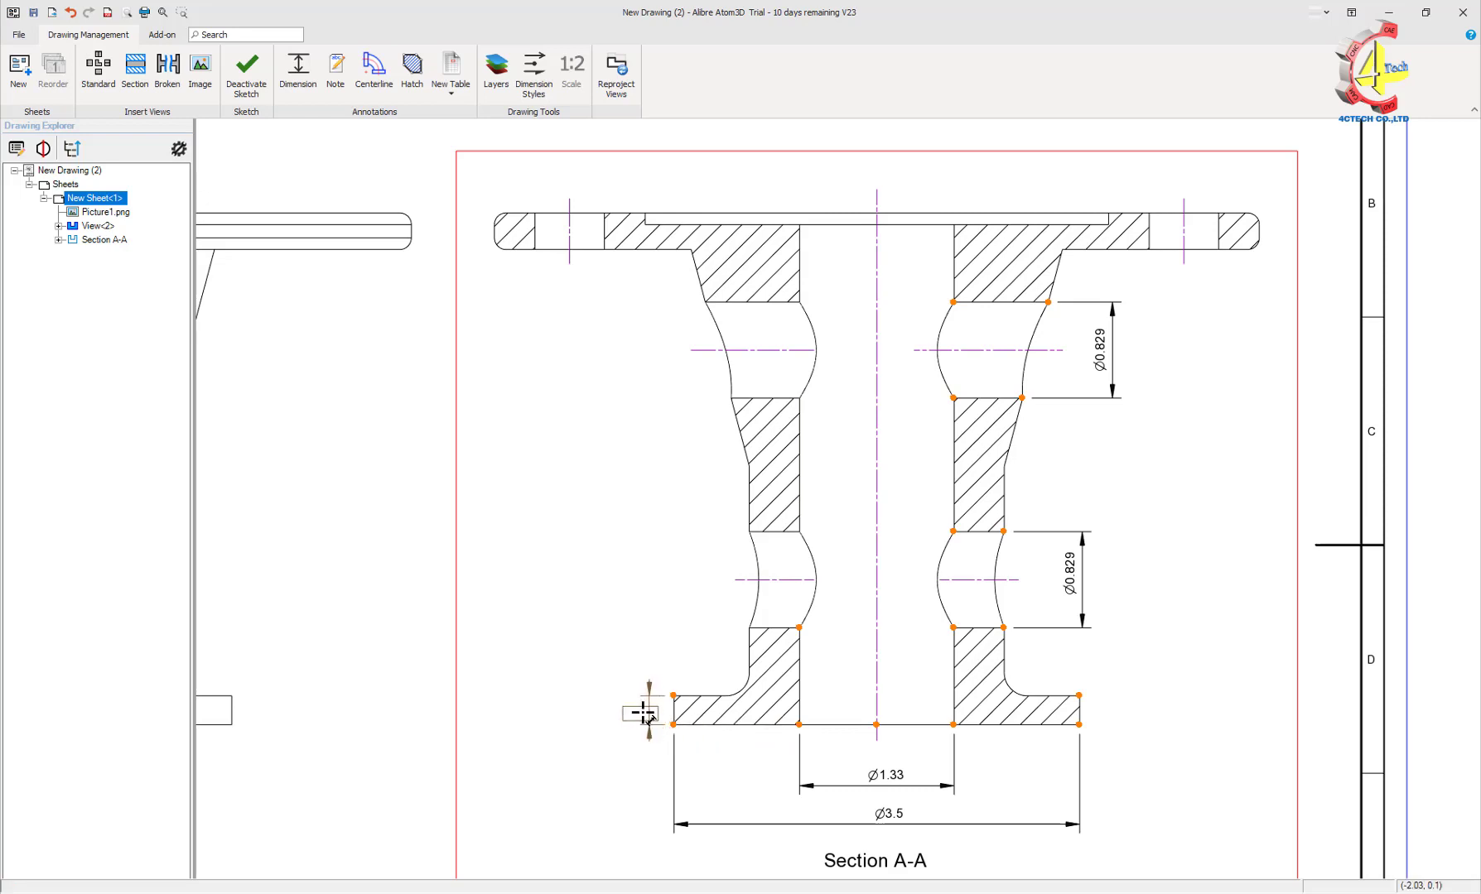
pyautogui.click(647, 708)
pyautogui.scroll(-1, 839, 649)
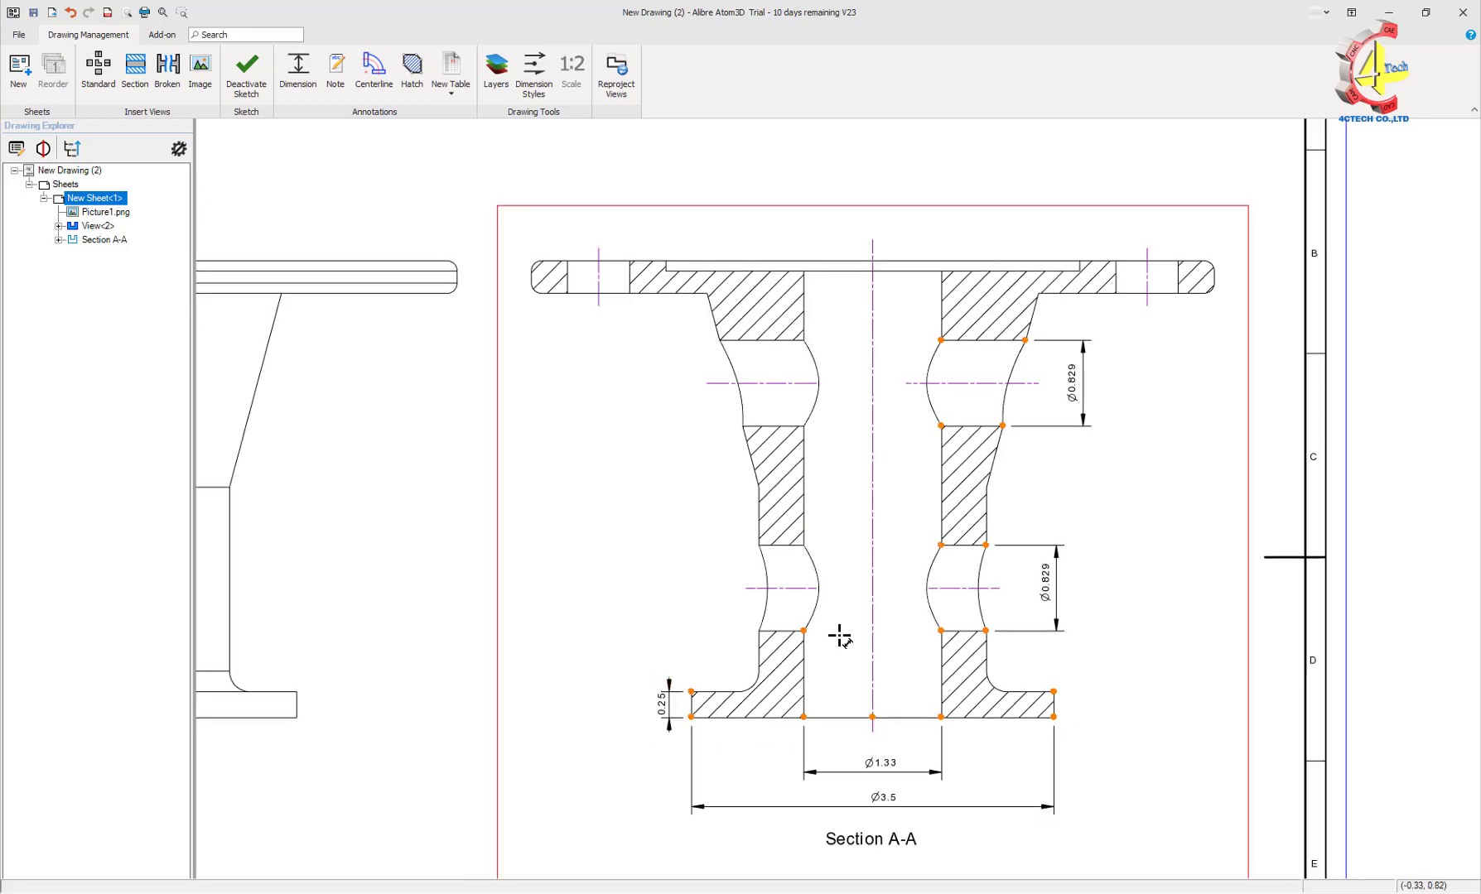
pyautogui.press('Escape')
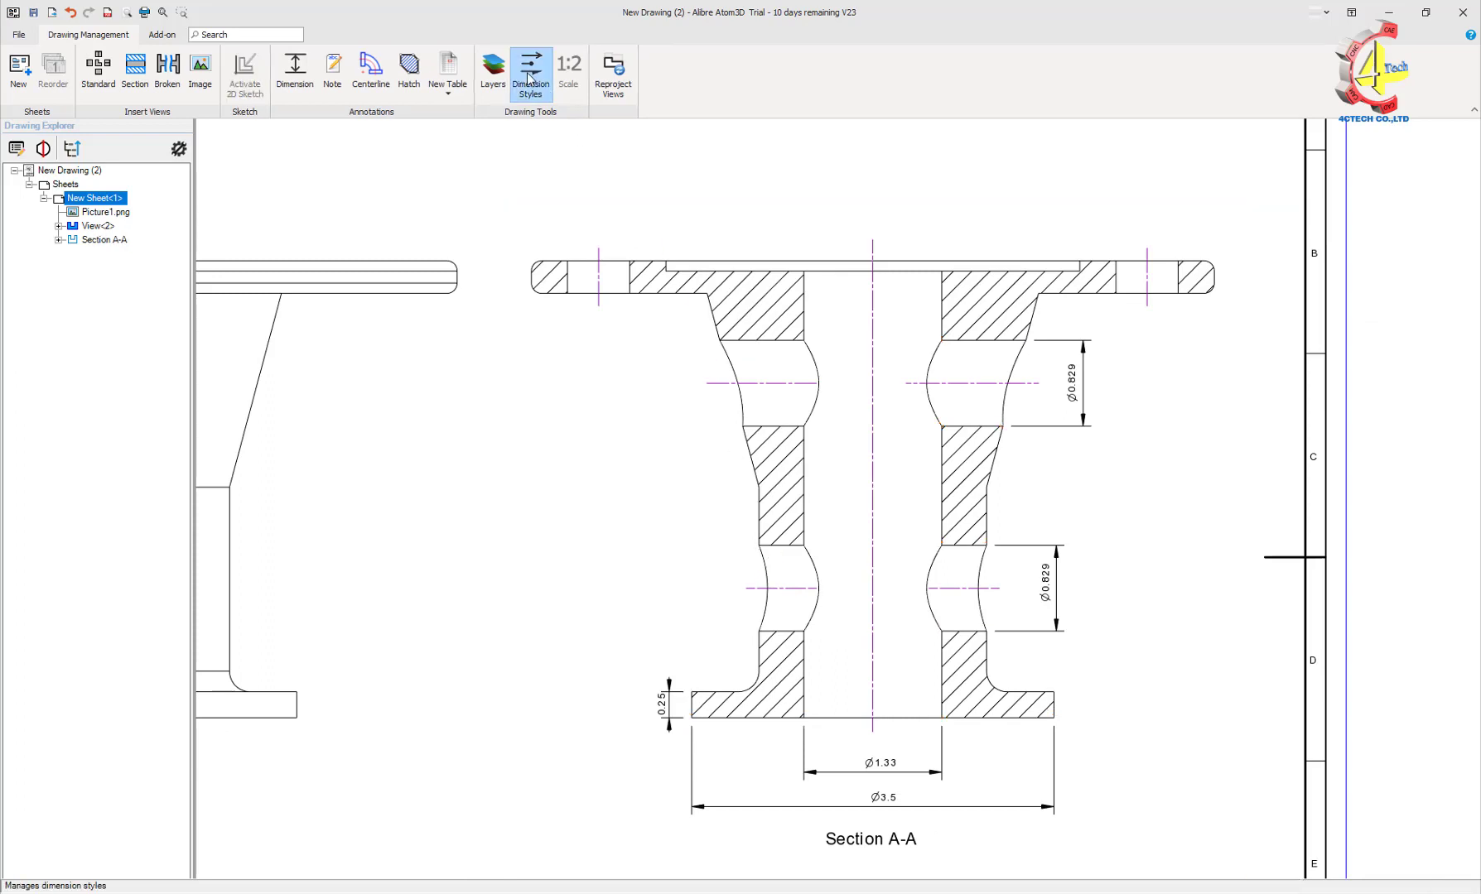
# Set the Default dimension style's text font size to 12 pt and apply it to the drawing
pyautogui.click(533, 71)
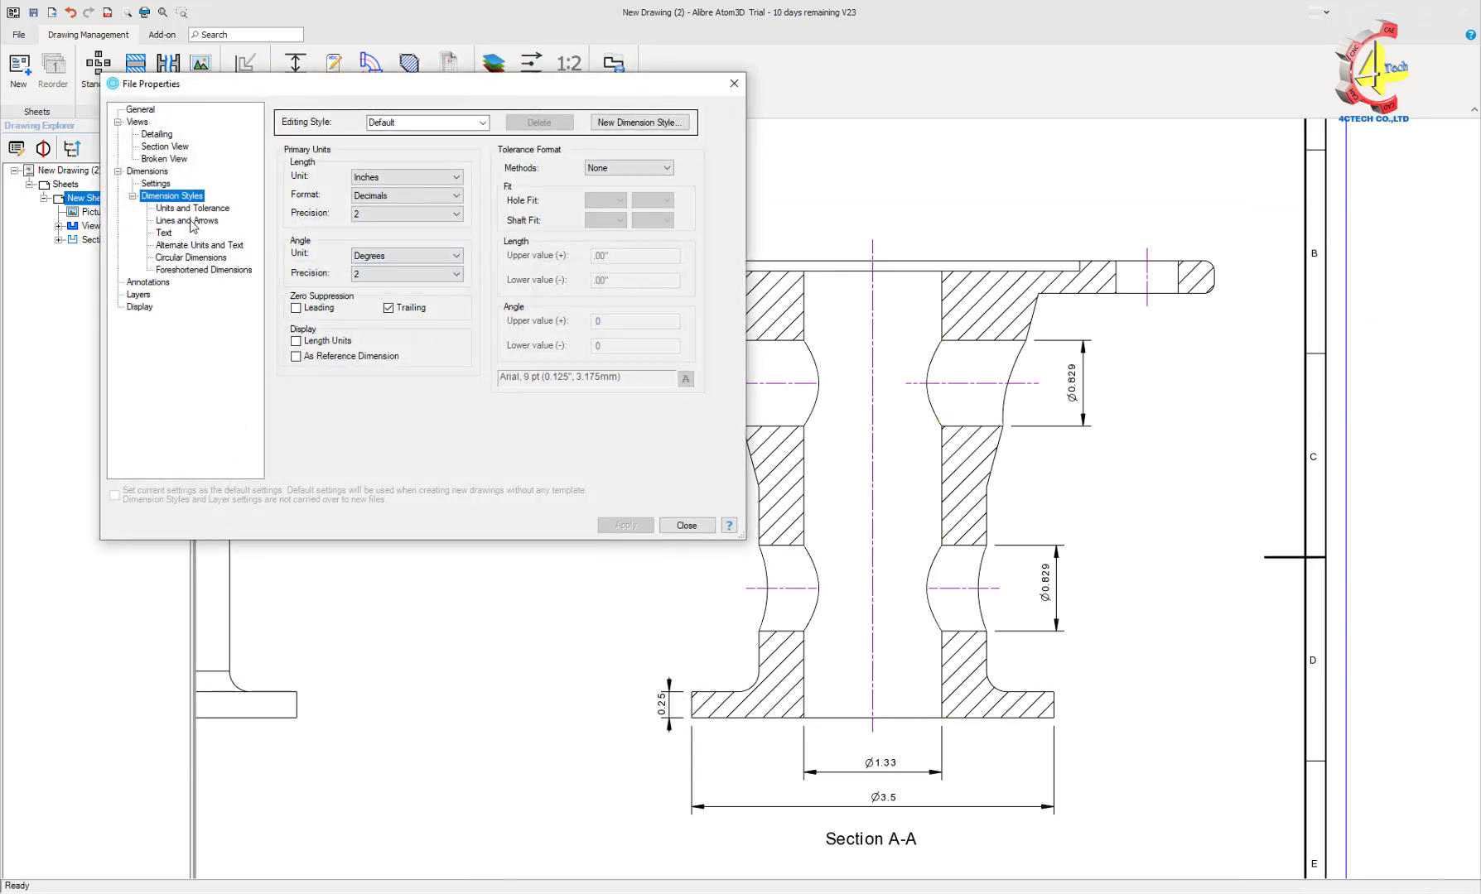
pyautogui.click(164, 233)
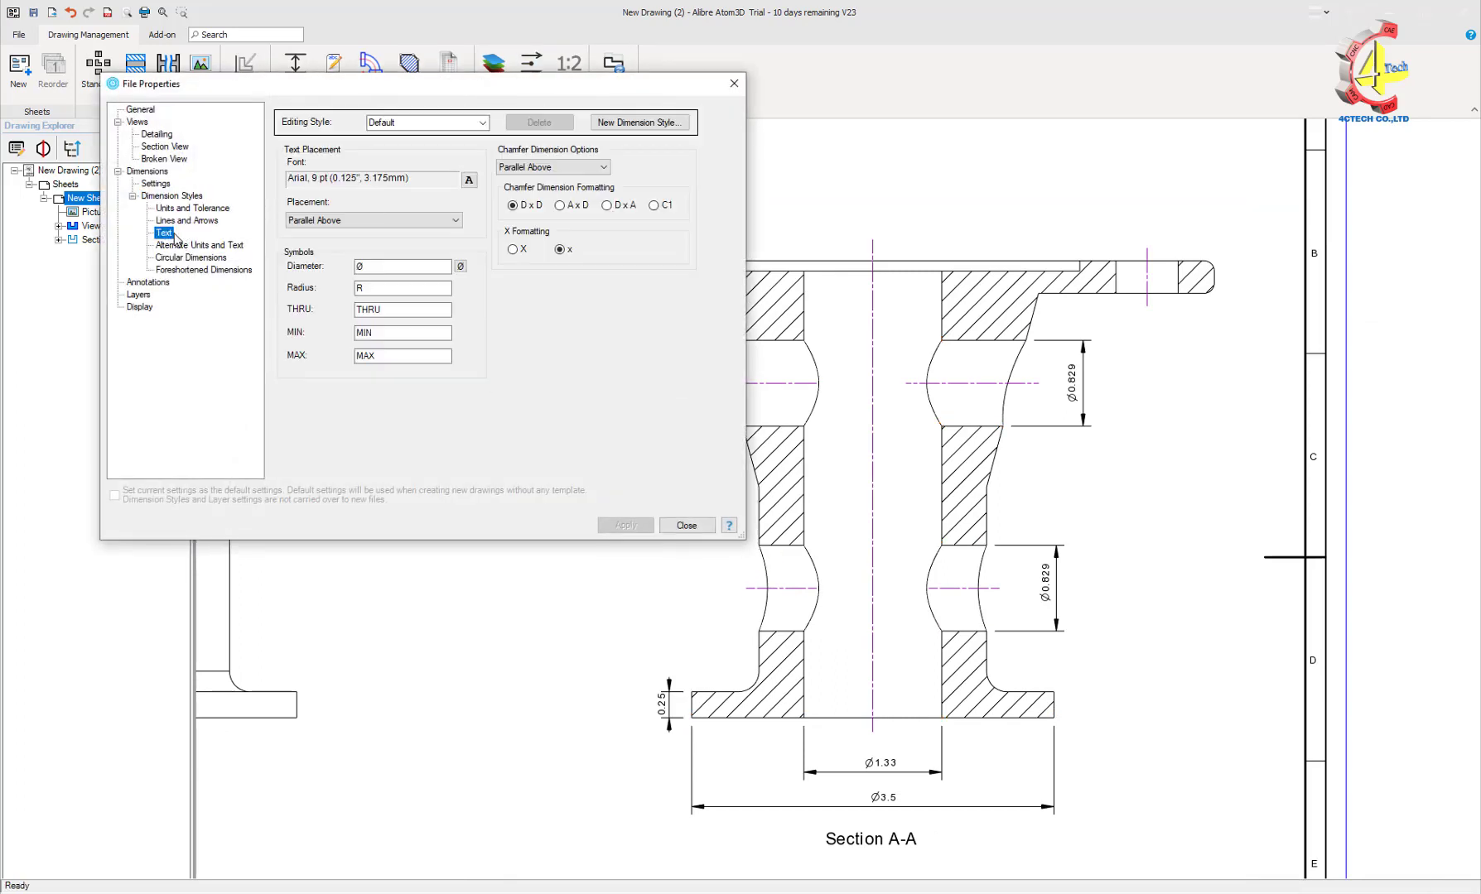
pyautogui.click(468, 180)
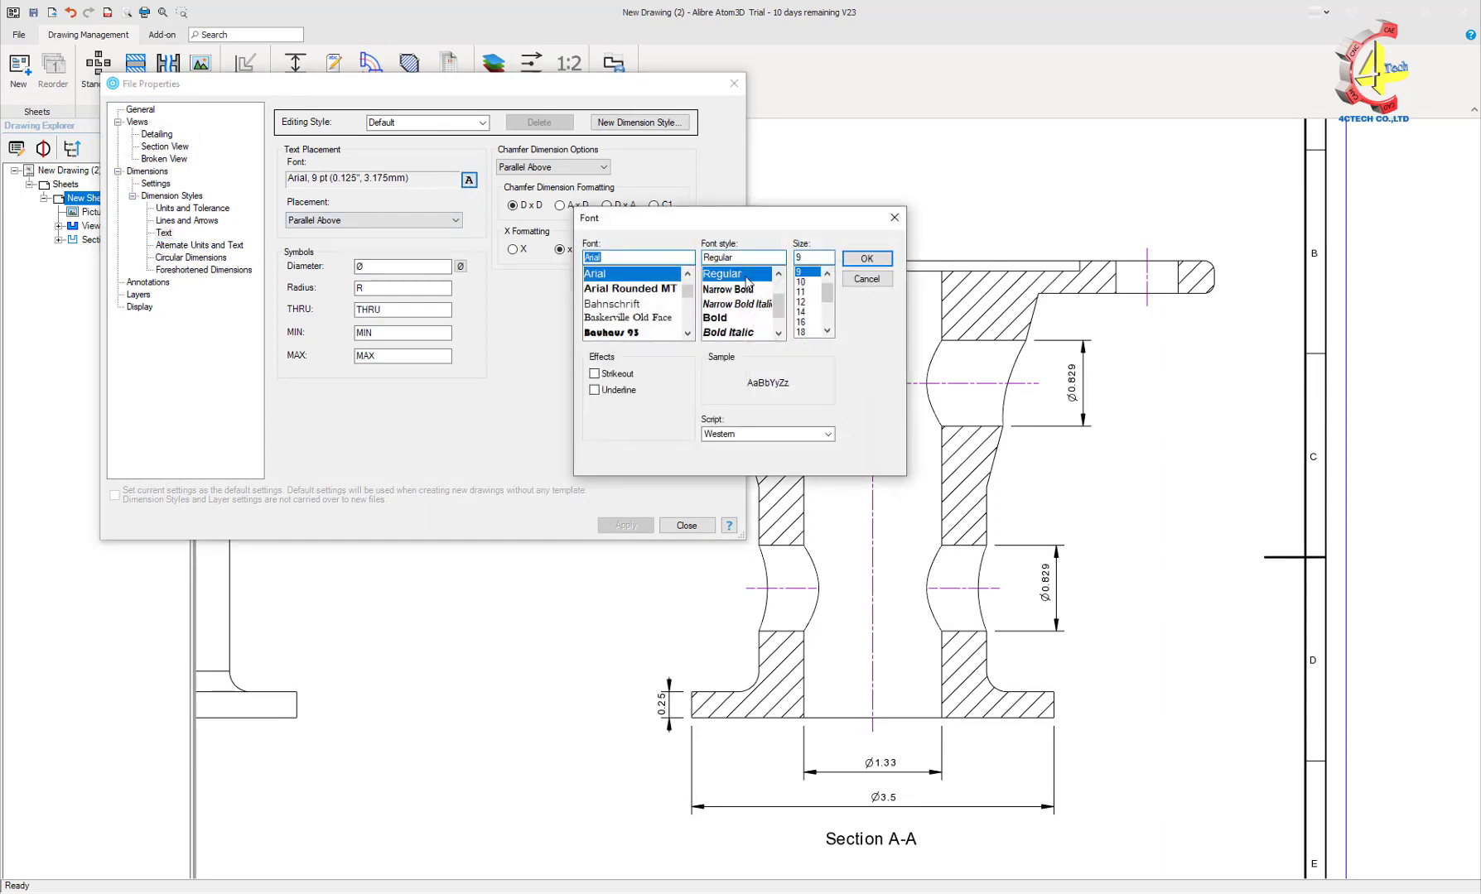
pyautogui.click(800, 302)
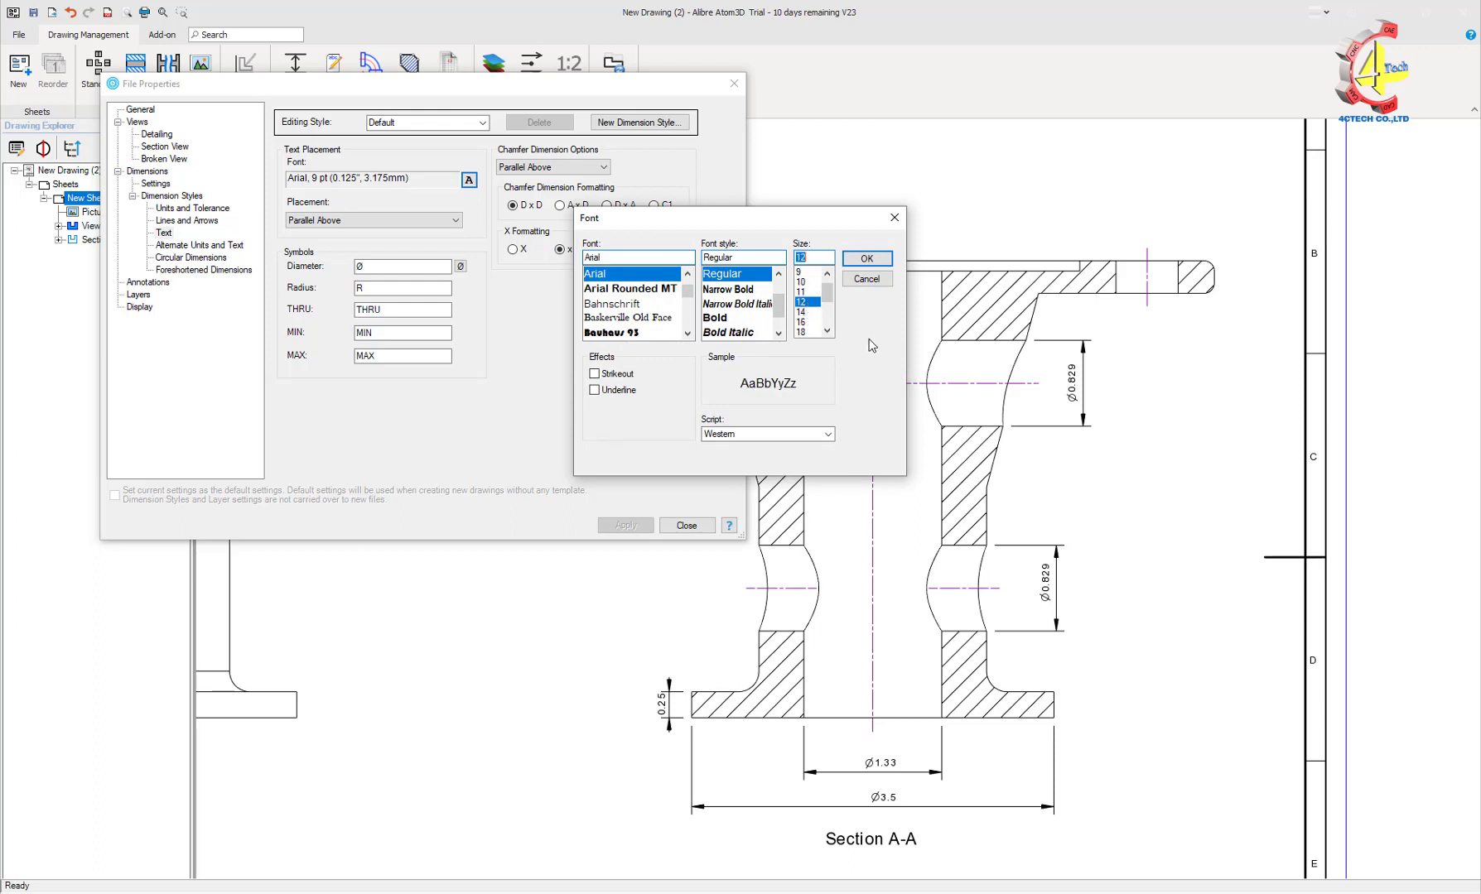
pyautogui.click(866, 260)
pyautogui.click(626, 527)
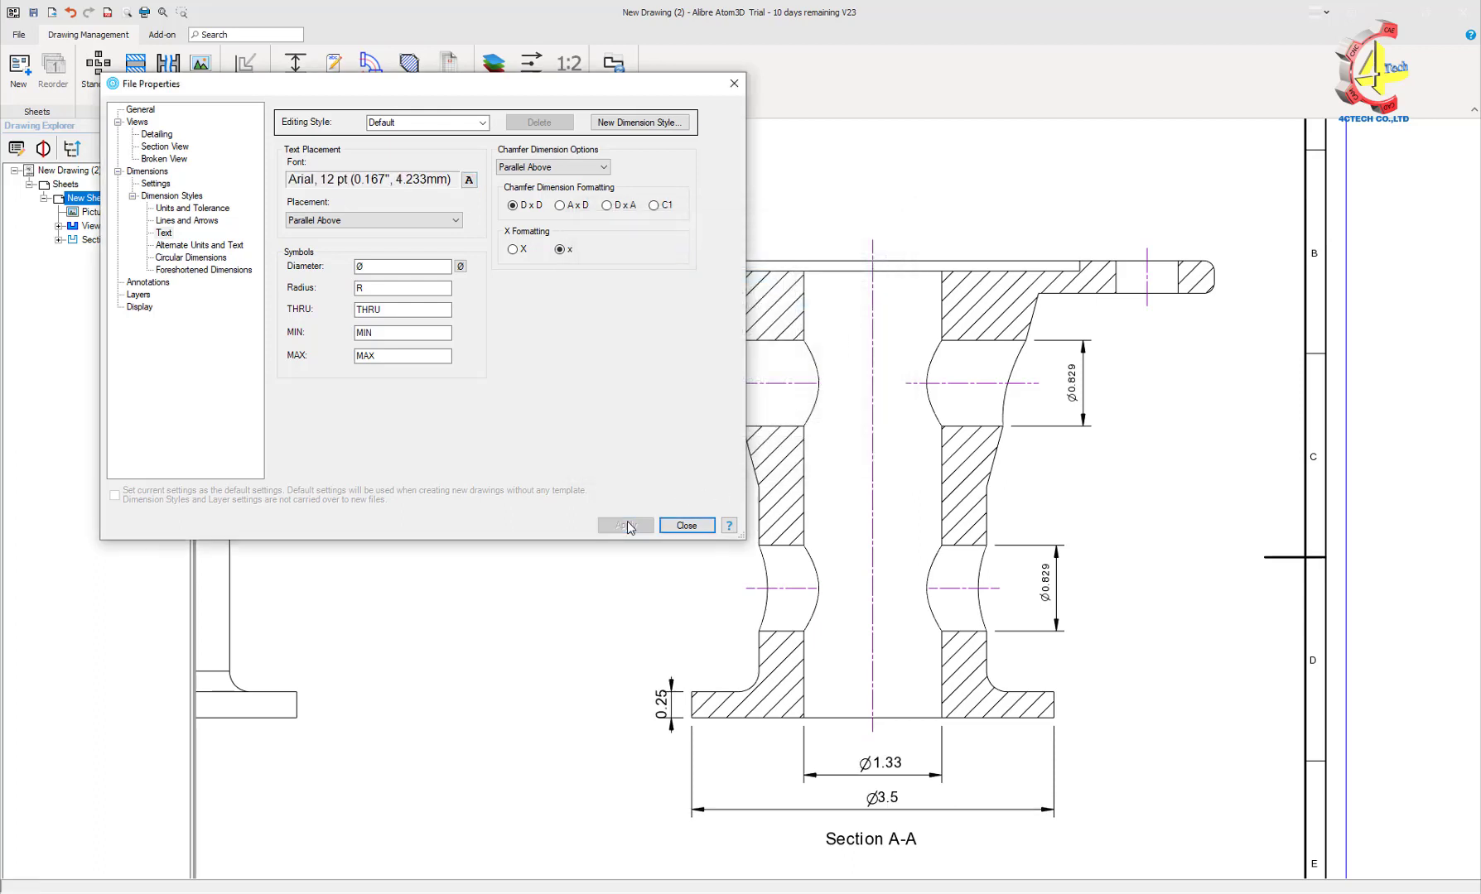
pyautogui.click(709, 530)
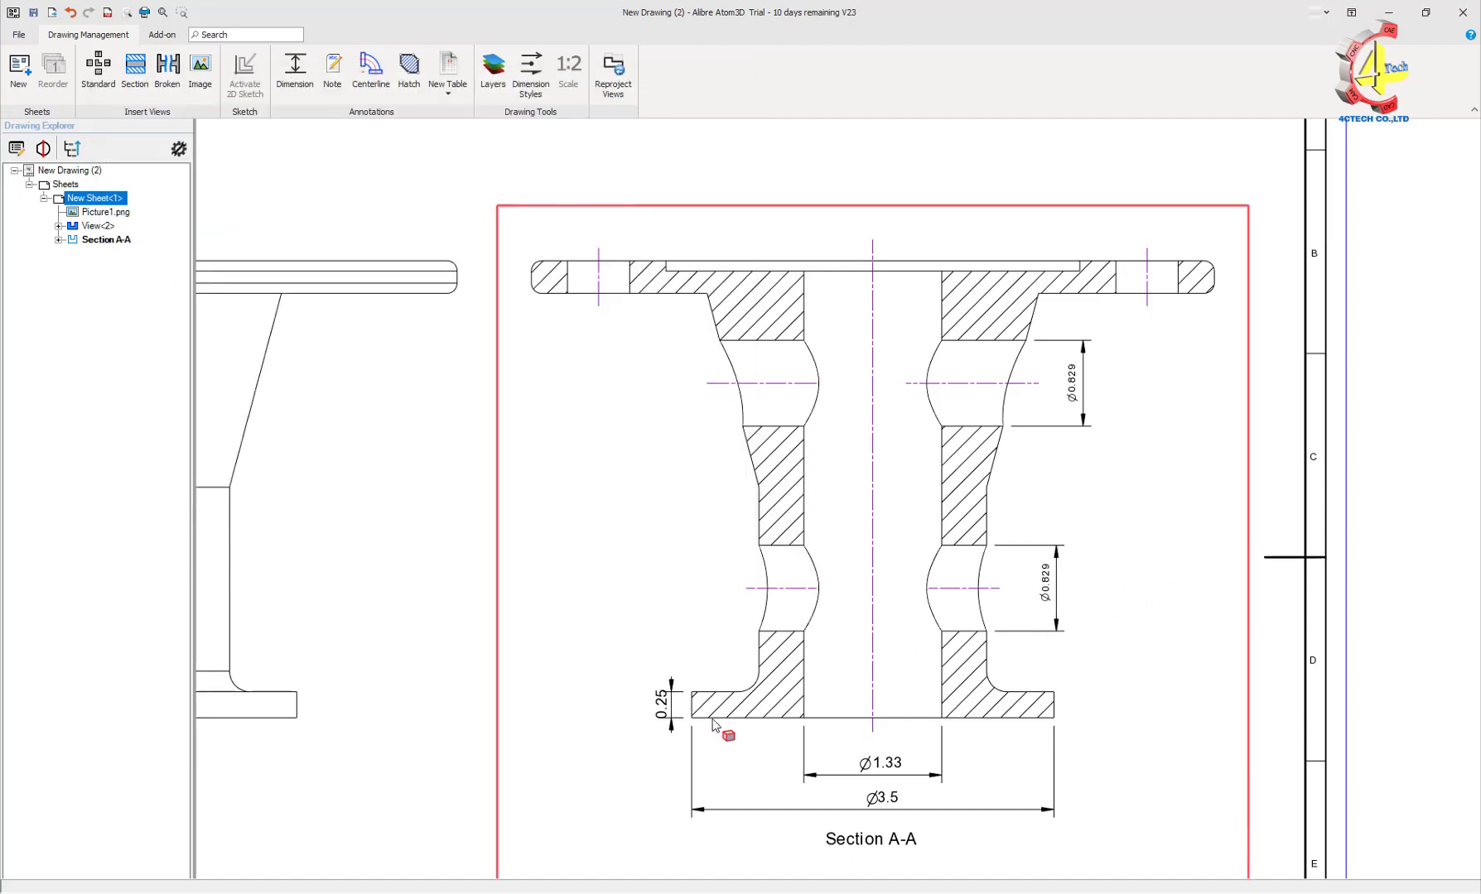
# Move the text of the lower flange's thickness dimension above its upper extension line in Section A-A
pyautogui.click(662, 694)
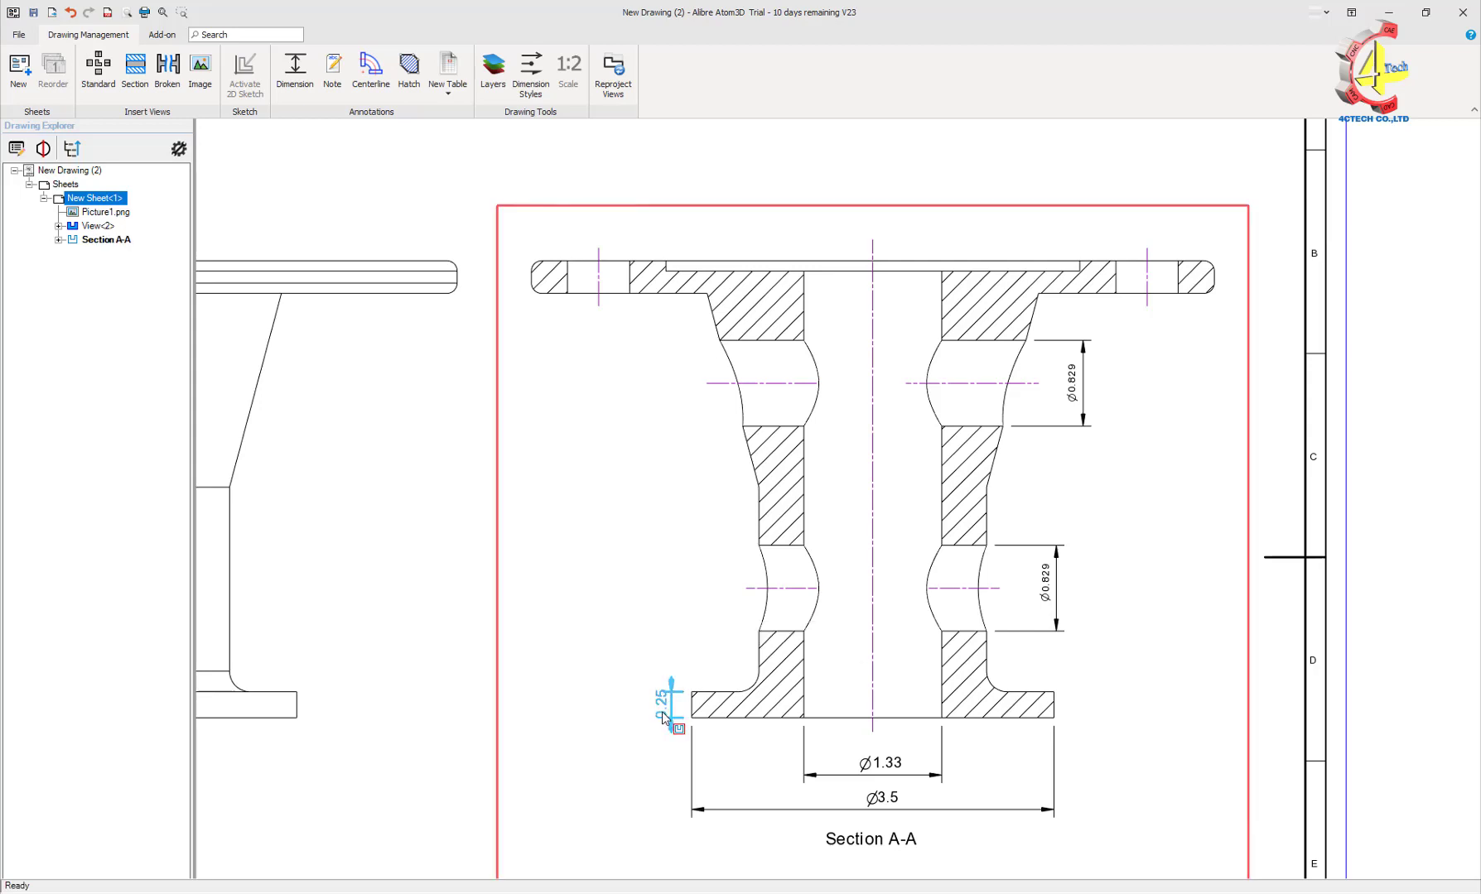
pyautogui.moveTo(678, 689); pyautogui.dragTo(677, 645)
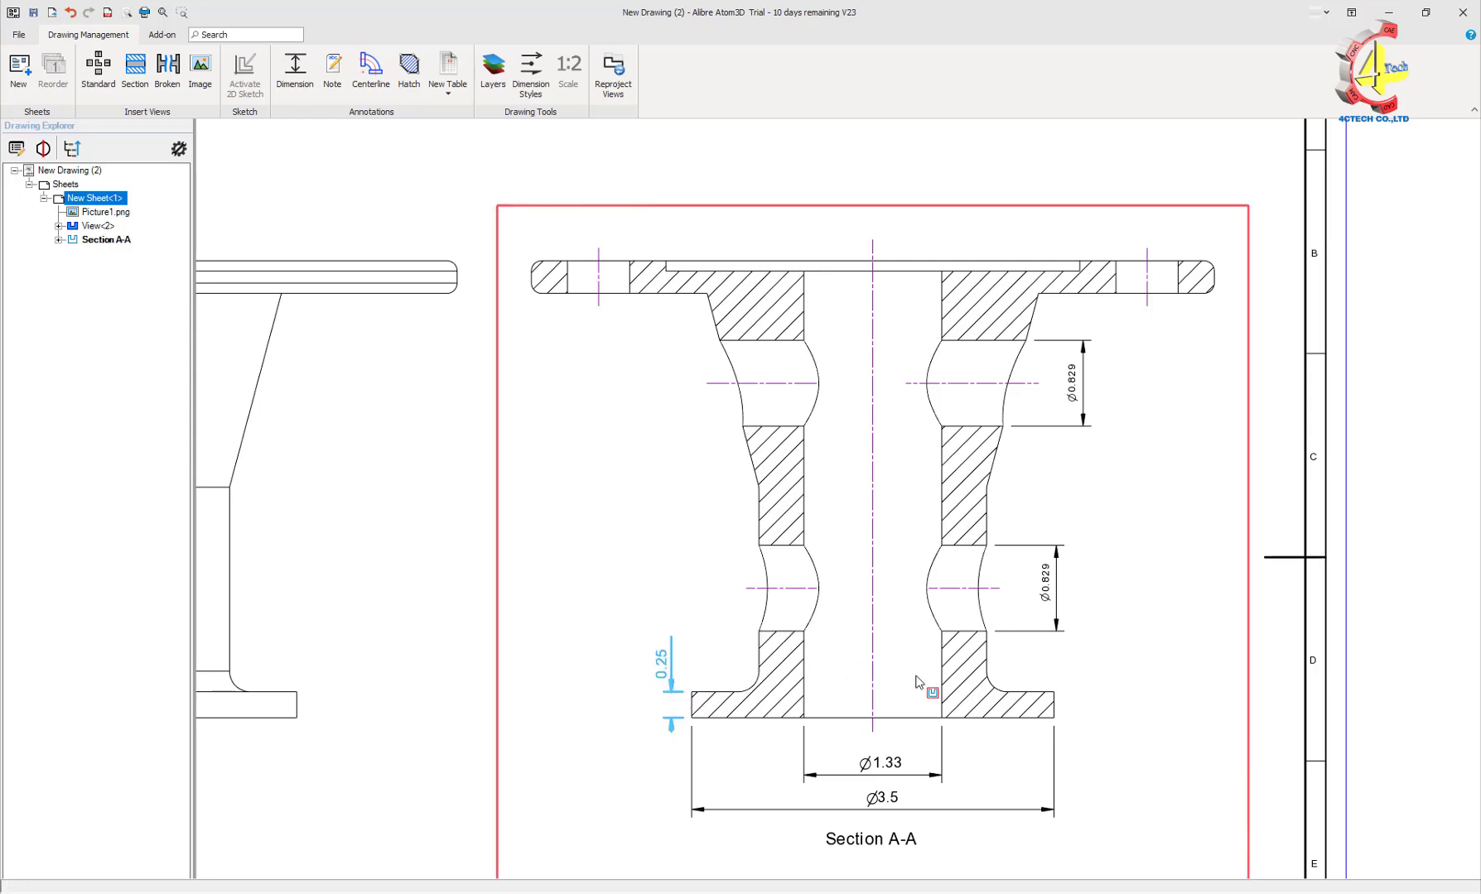
pyautogui.click(1050, 595)
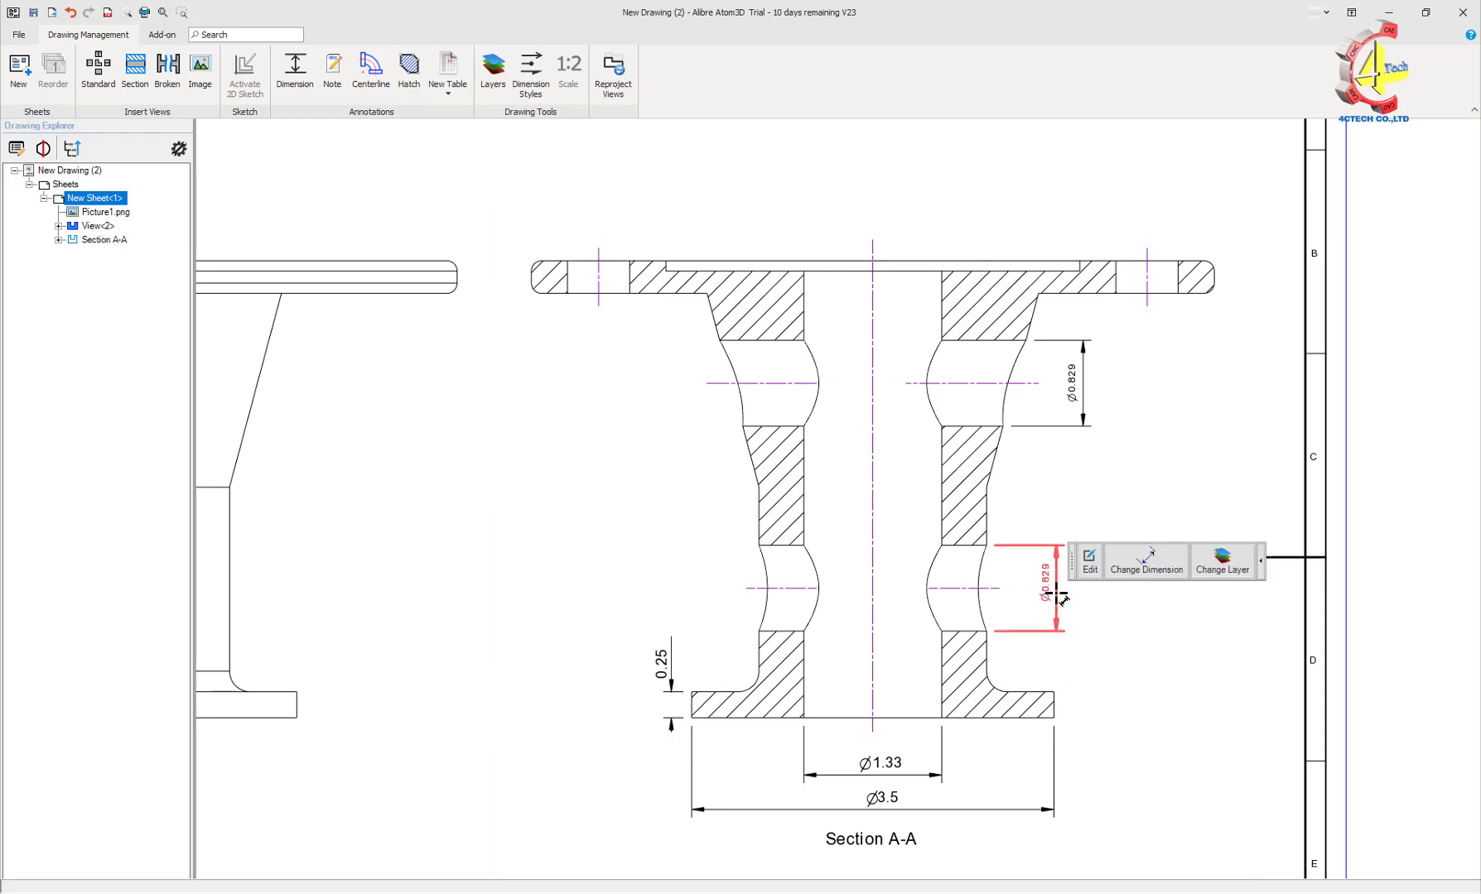
pyautogui.doubleClick(1056, 591)
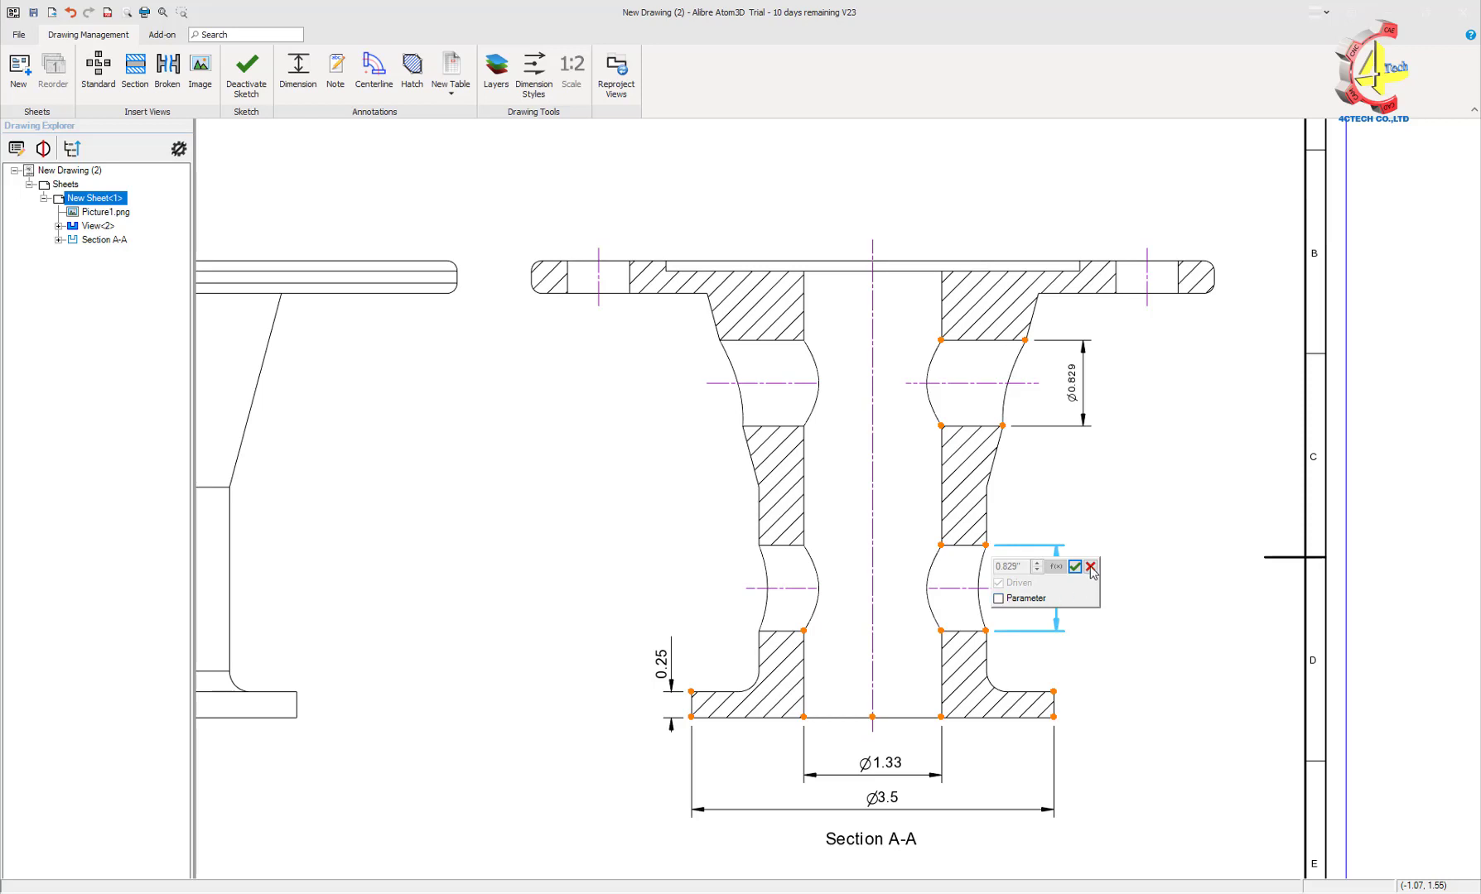
pyautogui.click(1090, 566)
# Delete the lower and upper cross hole diameter dimensions from Section A-A, undoing the accidental deletion of the section view
pyautogui.click(1057, 586)
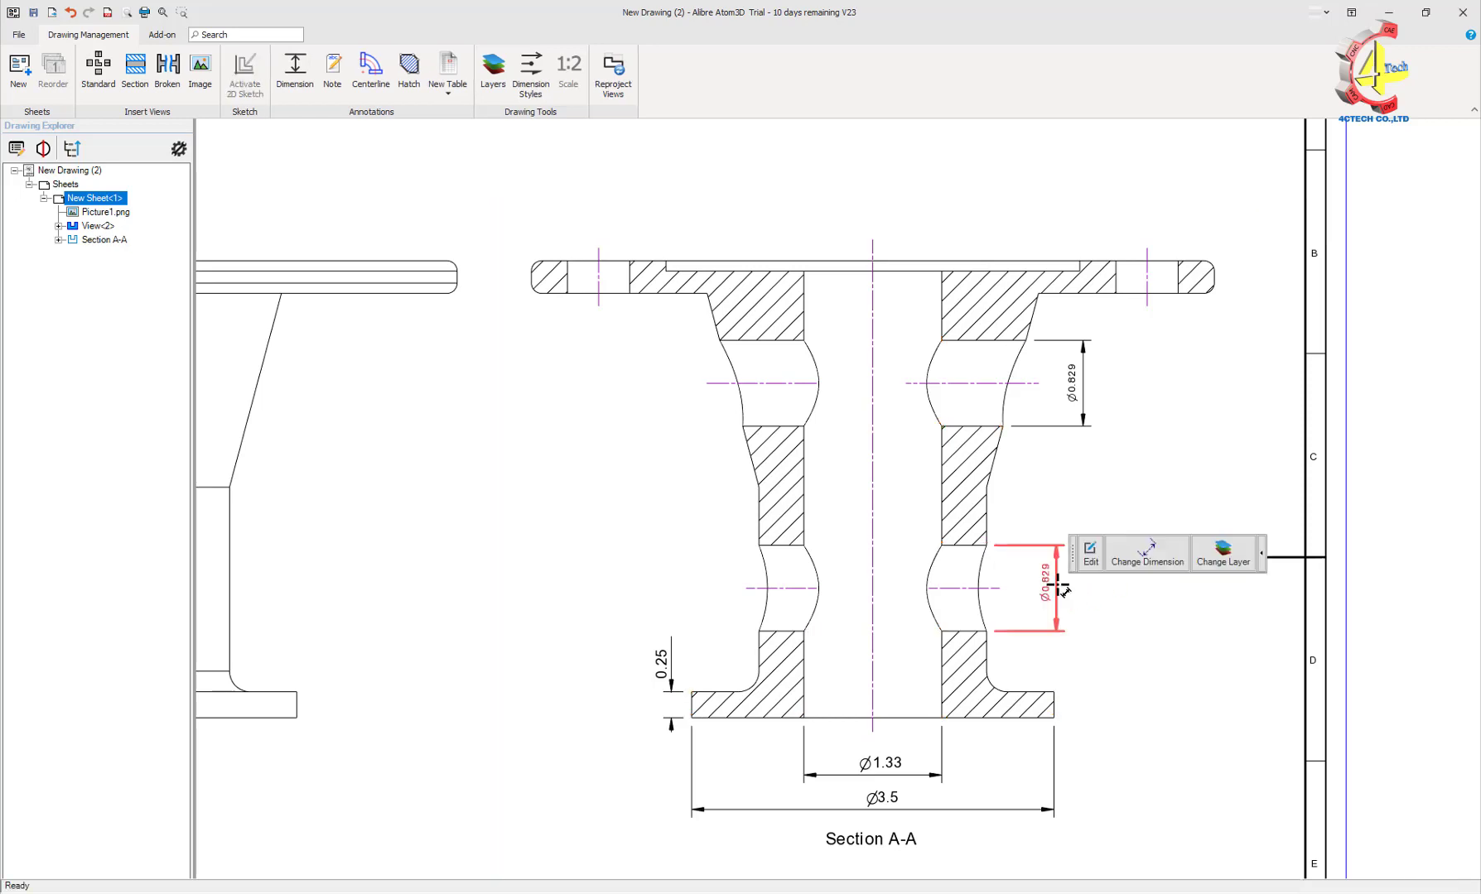
pyautogui.press('Delete')
pyautogui.click(1068, 460)
pyautogui.press('Delete')
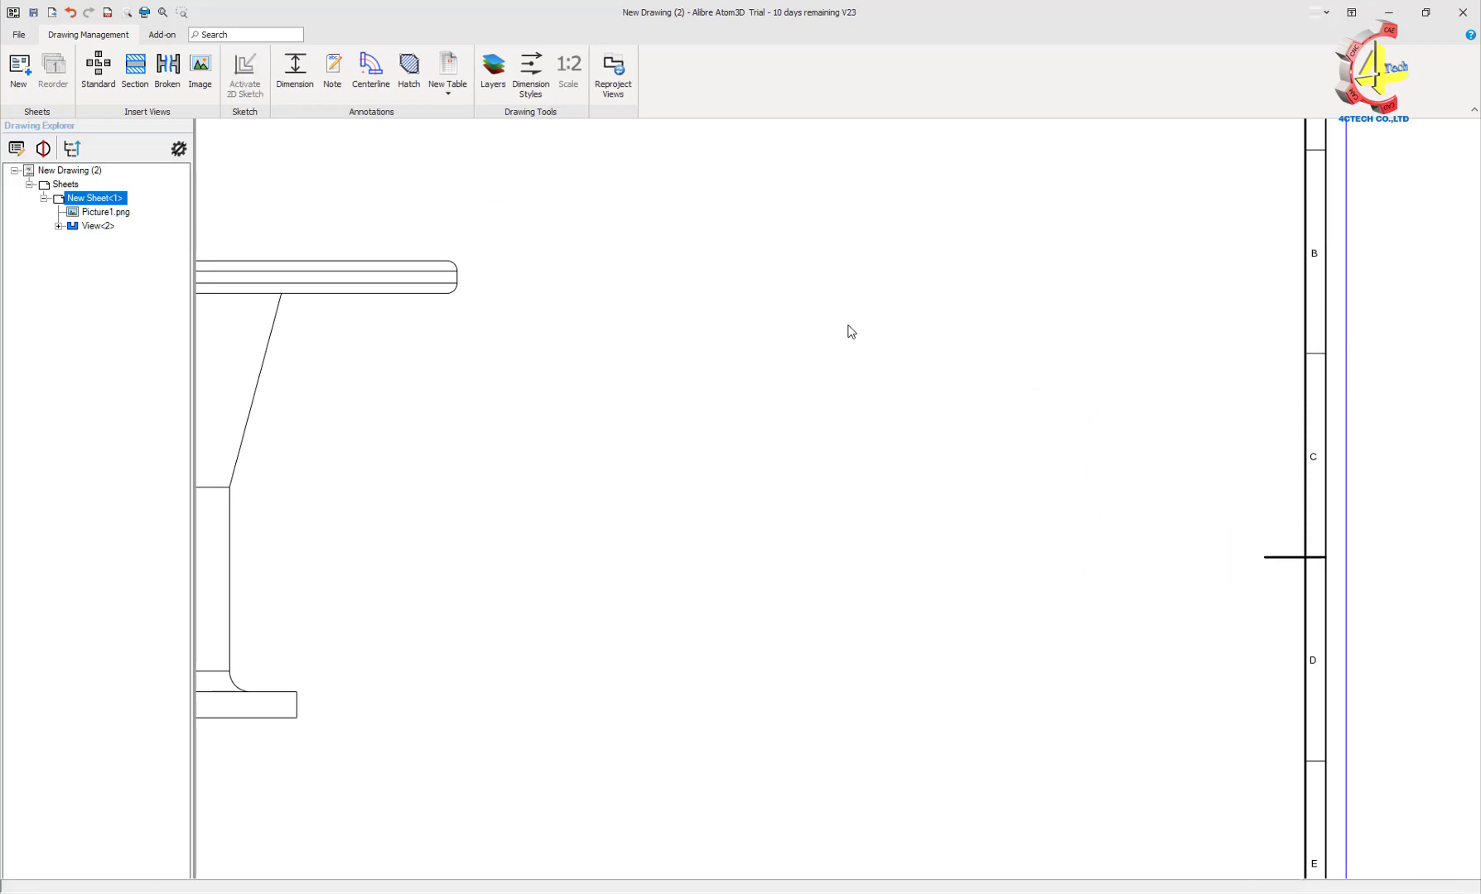
pyautogui.hotkey('ctrl', 'z')
pyautogui.click(1076, 377)
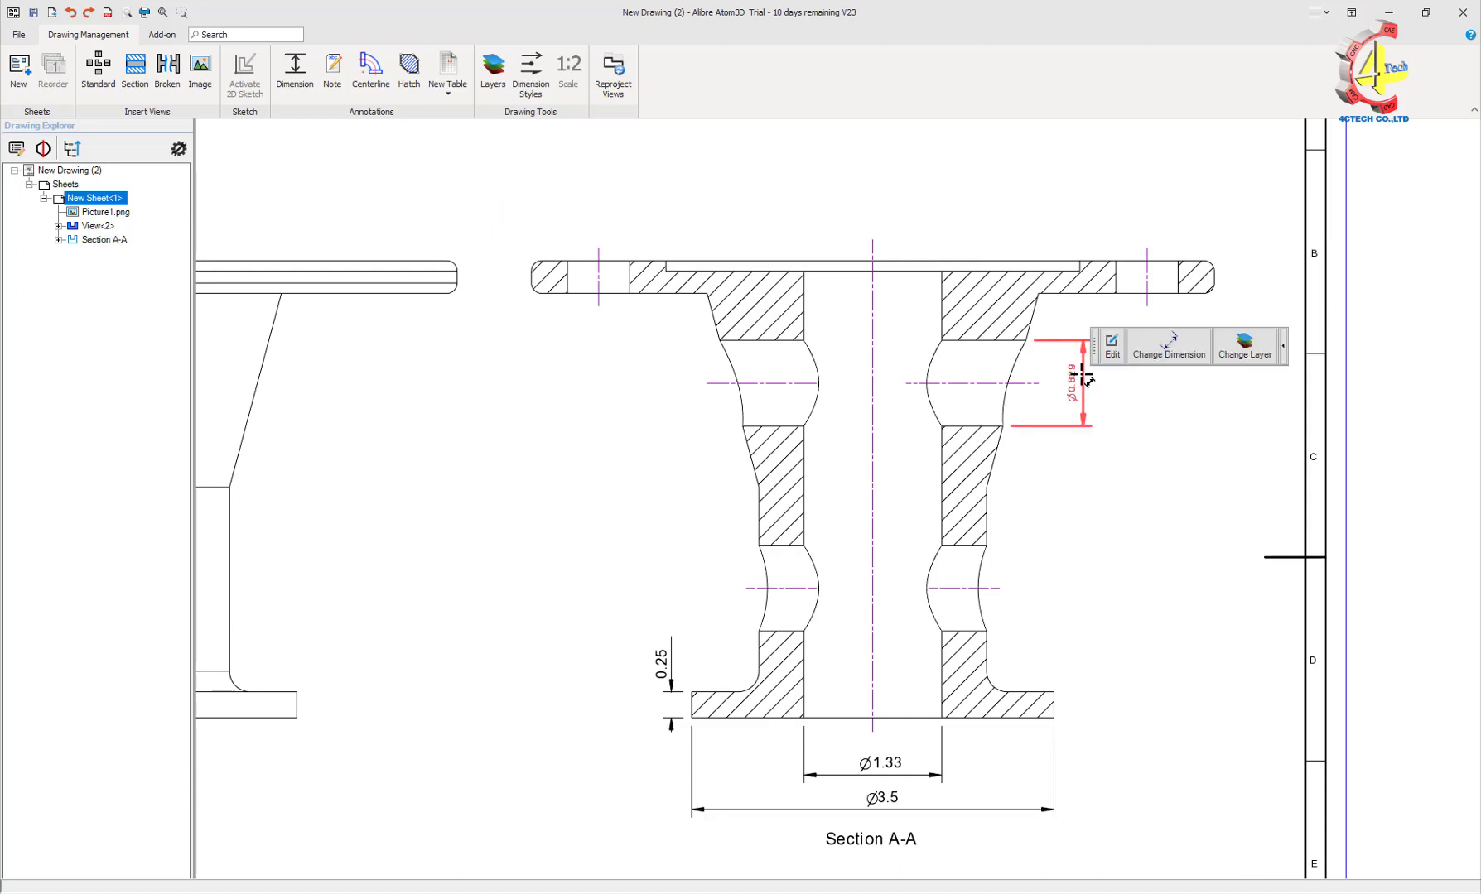
pyautogui.press('Delete')
# Dimension the lower cross hole's diameter again in Section A-A, placing the dimension to the right of the part
pyautogui.click(295, 67)
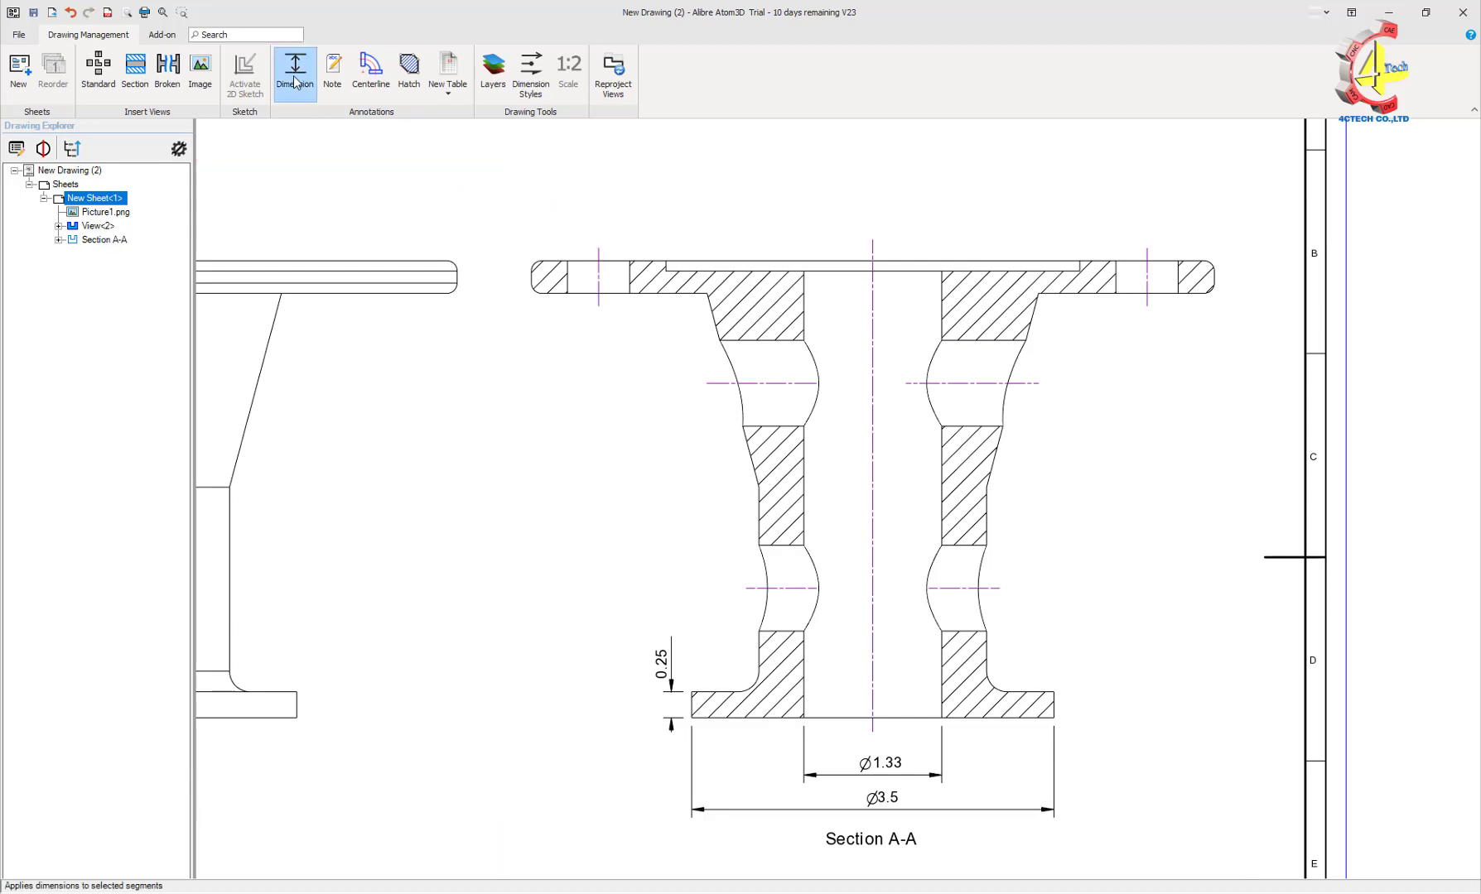
pyautogui.click(971, 631)
pyautogui.click(962, 546)
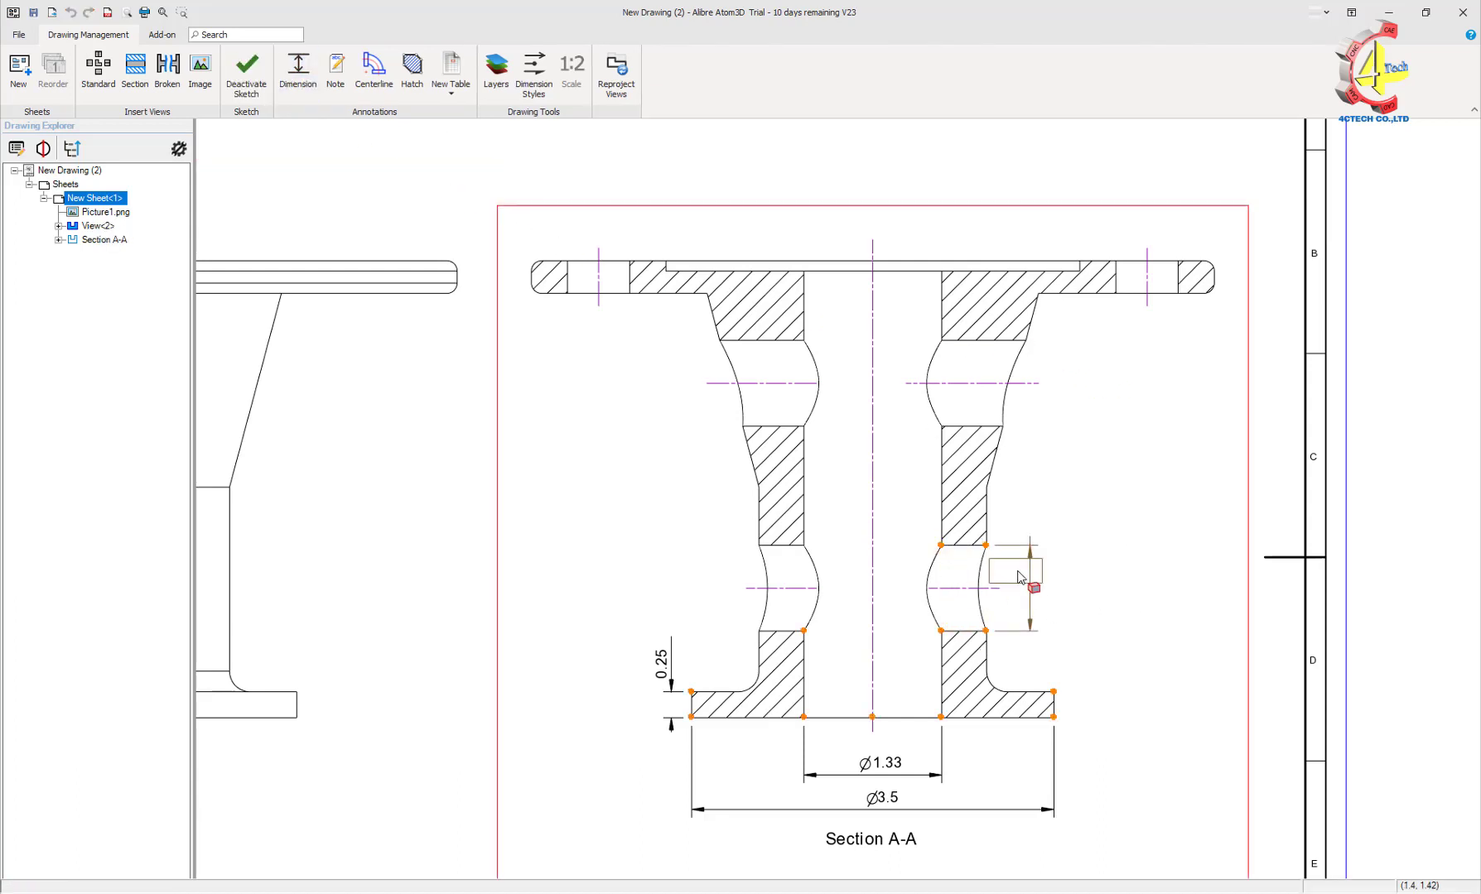
pyautogui.click(1045, 591)
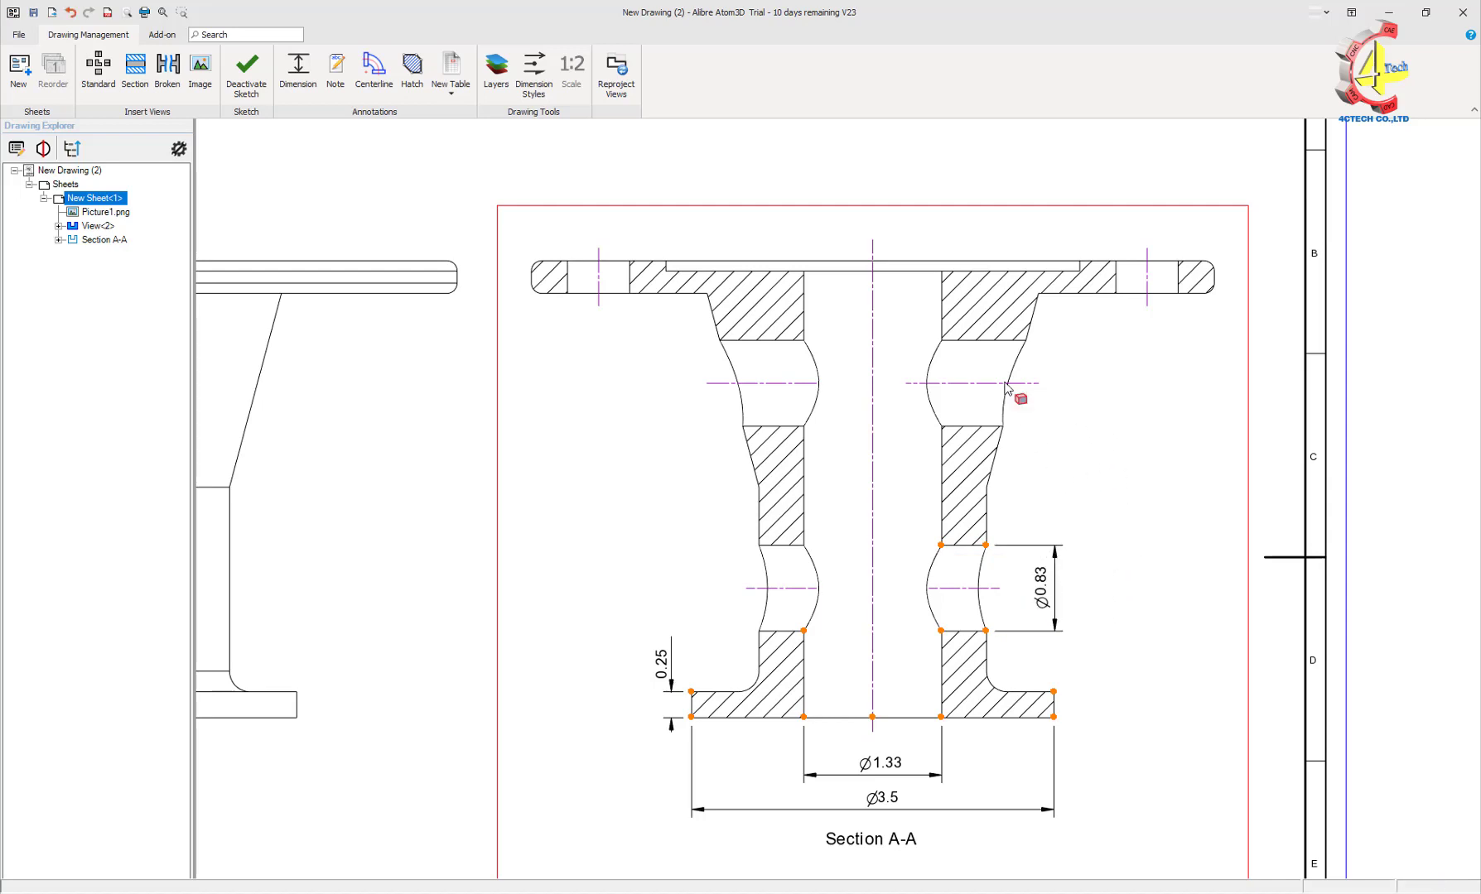
# Dimension the upper cross hole's diameter again in Section A-A, placing it to the right of the part
pyautogui.click(994, 427)
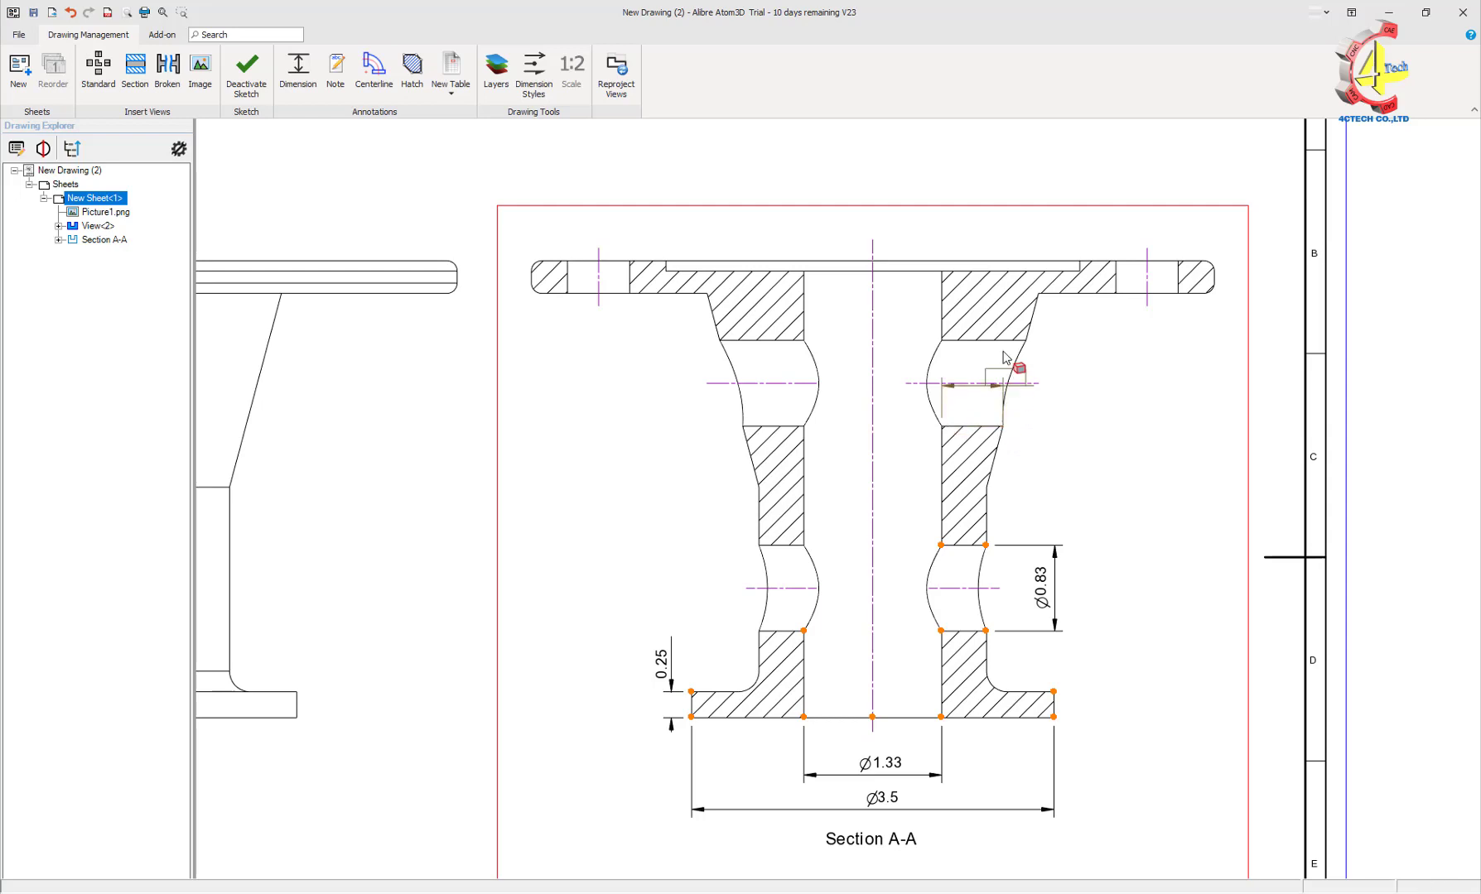
pyautogui.click(994, 340)
pyautogui.click(1074, 391)
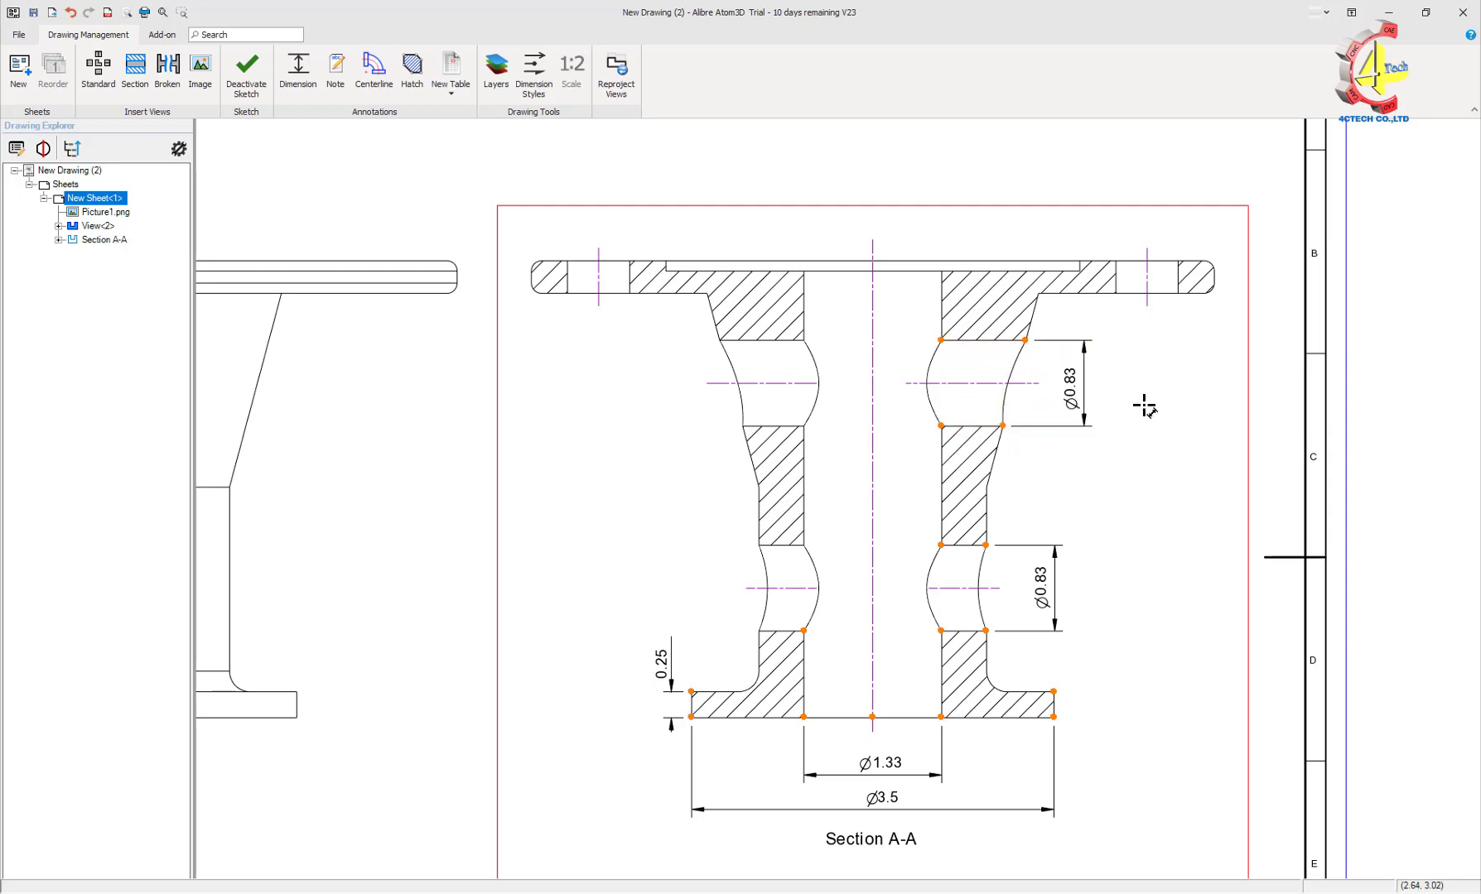
pyautogui.press('Escape')
# Set the new upper cross hole diameter dimension to three decimal places (.123)
pyautogui.click(1078, 391)
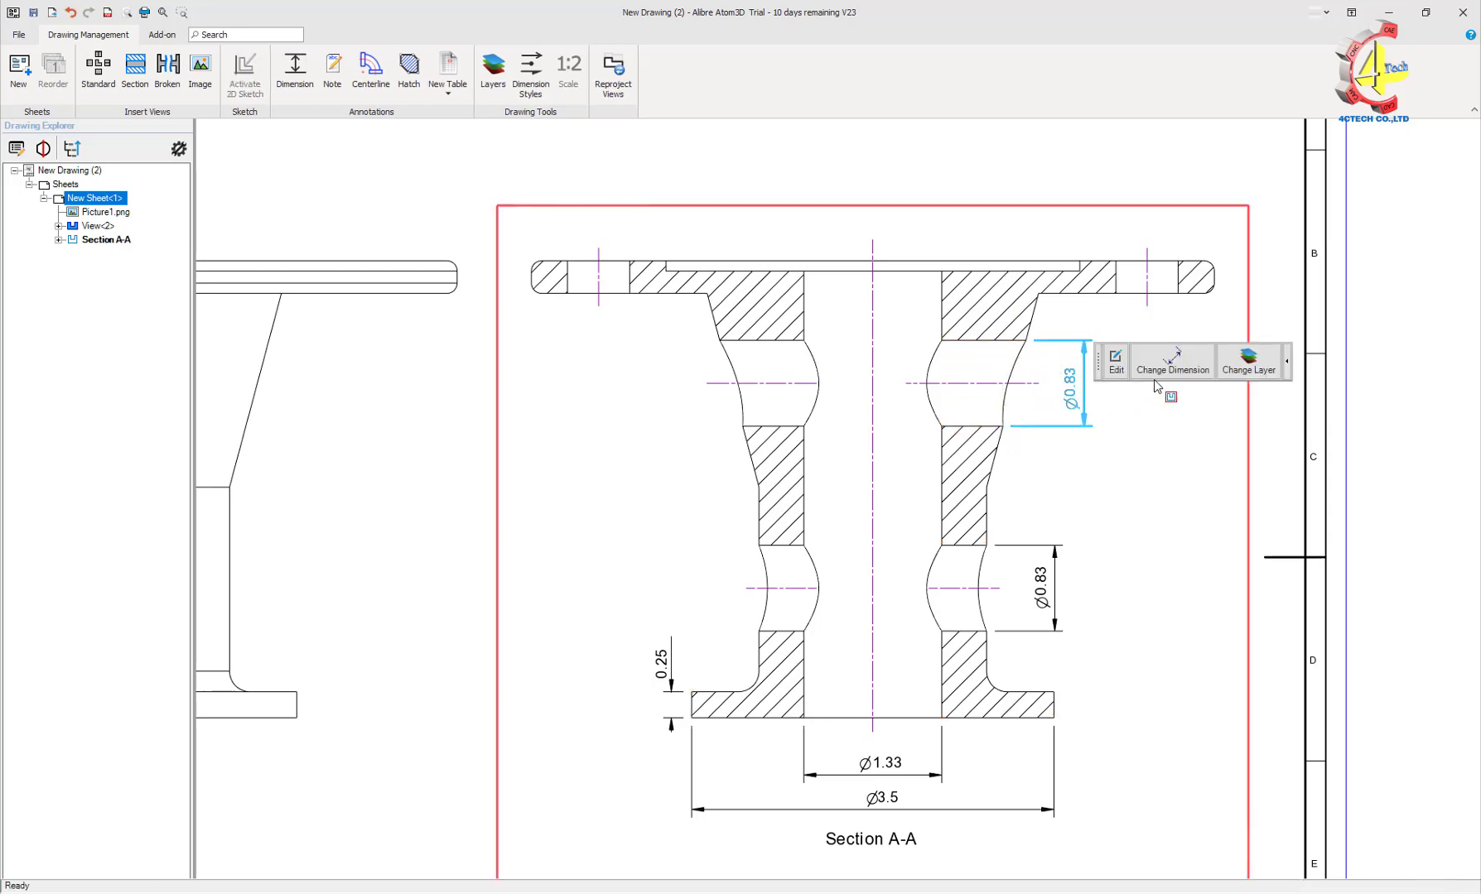
pyautogui.click(1163, 370)
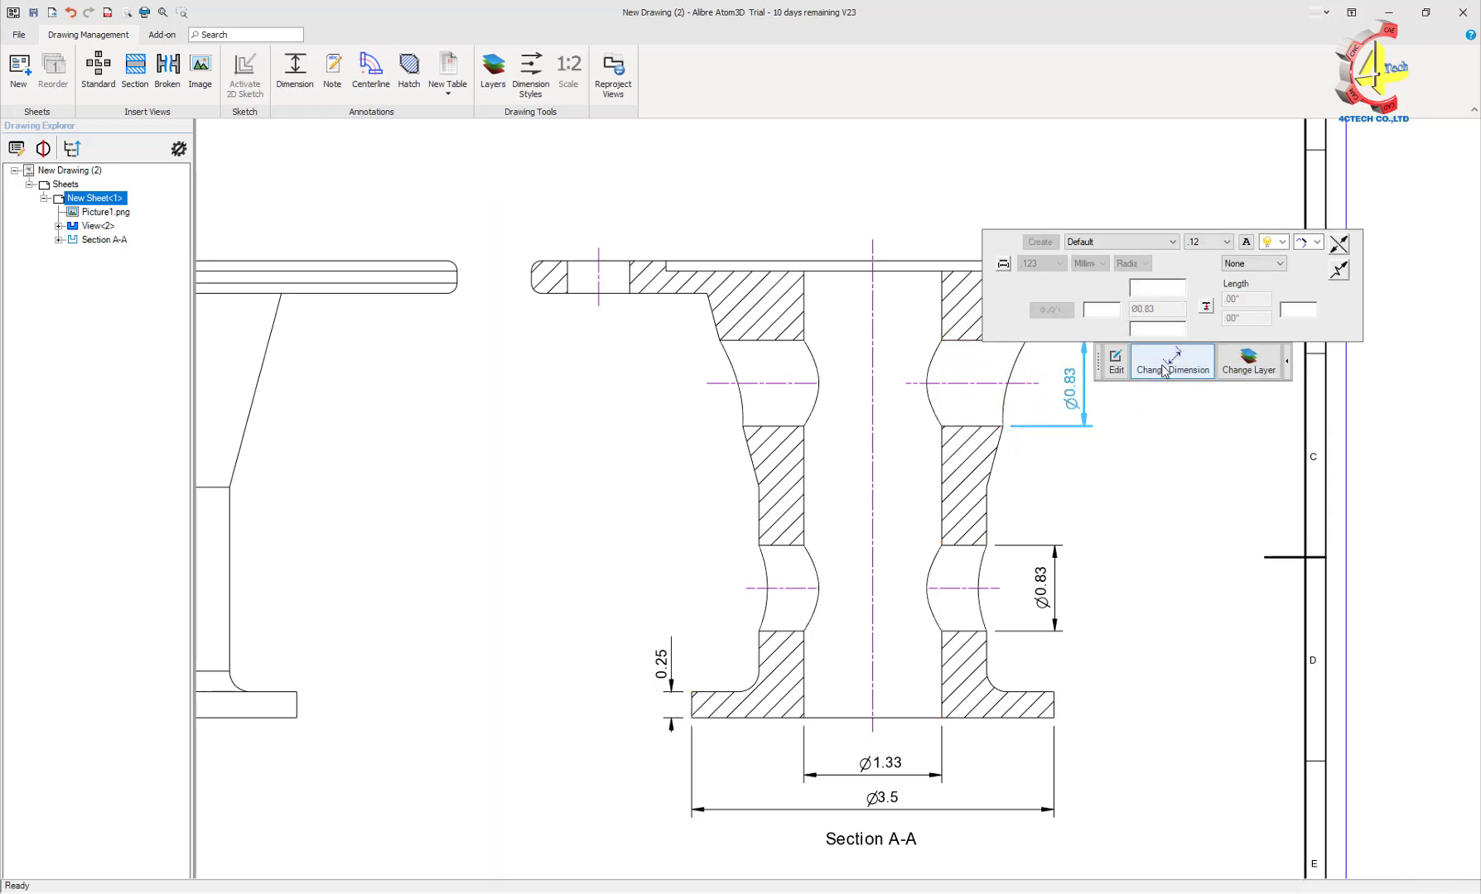
pyautogui.click(1217, 242)
pyautogui.click(1196, 286)
pyautogui.click(1153, 451)
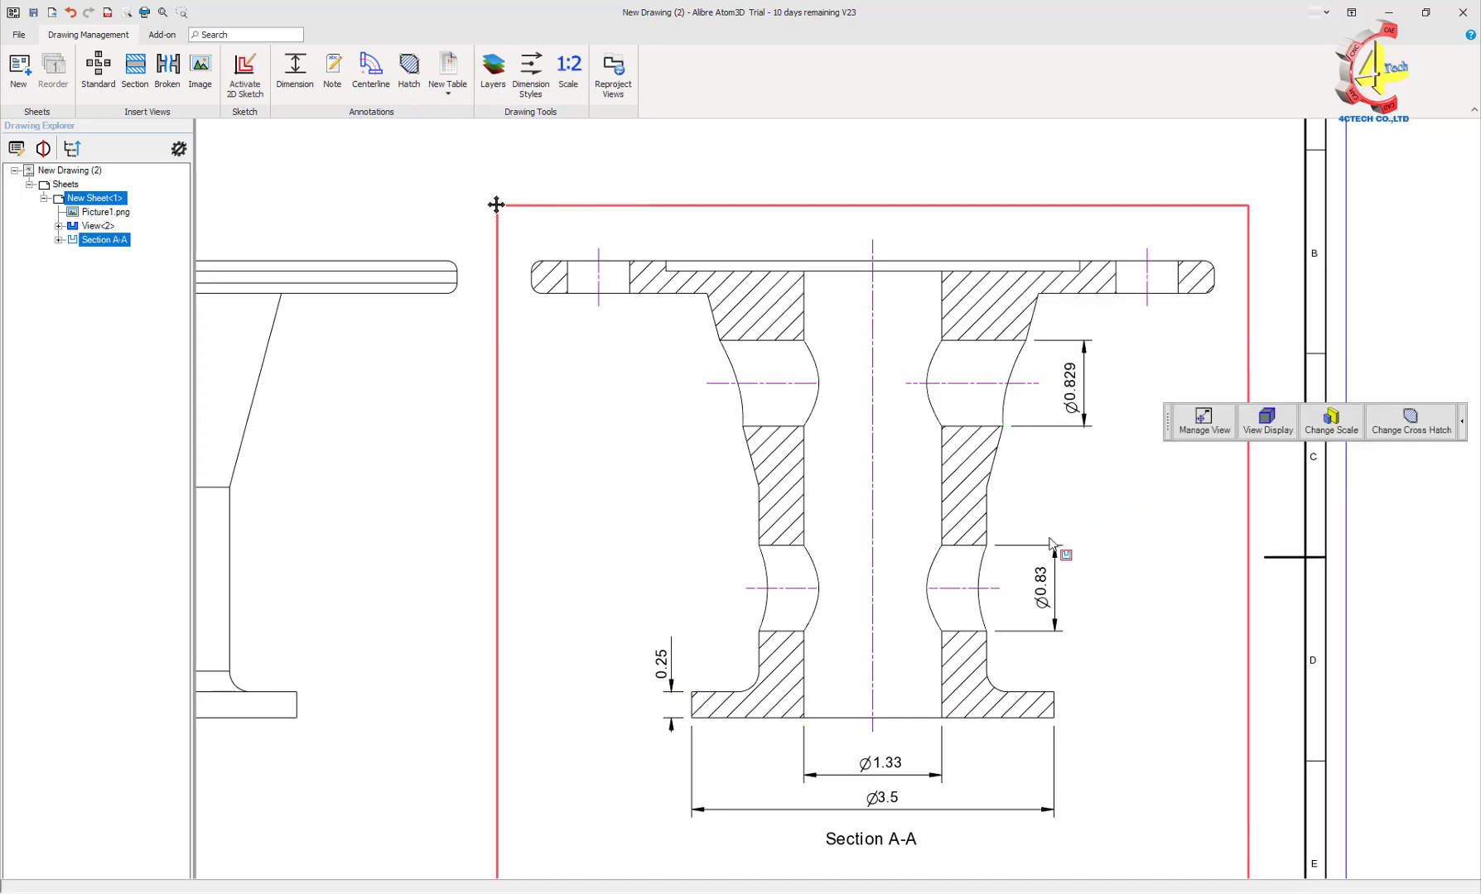
# Set the new lower cross hole diameter dimension to three decimal places (.123)
pyautogui.click(1050, 588)
pyautogui.click(1138, 554)
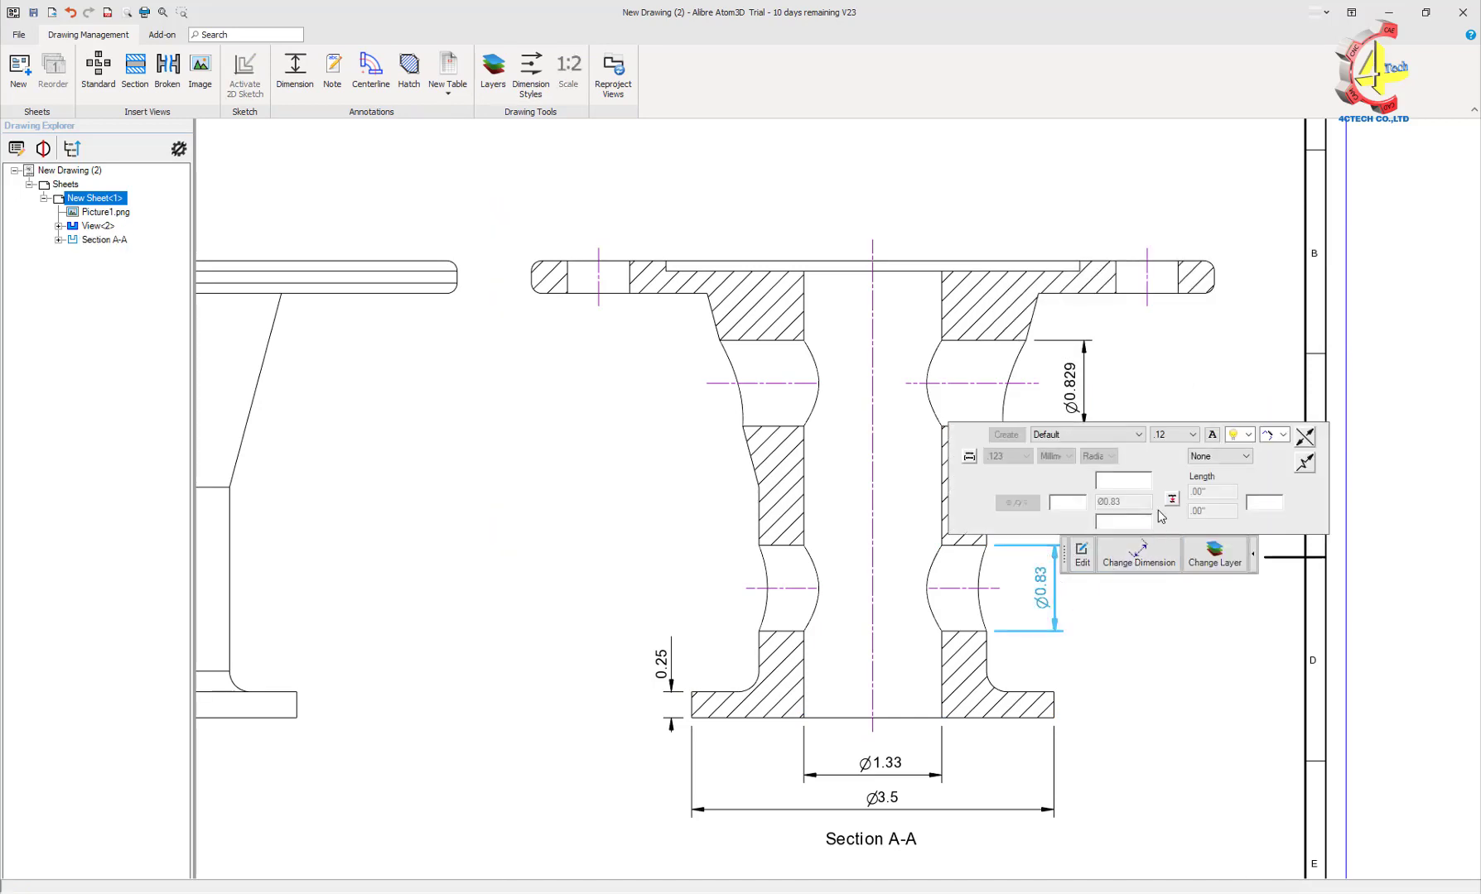
pyautogui.click(1192, 436)
pyautogui.click(1169, 483)
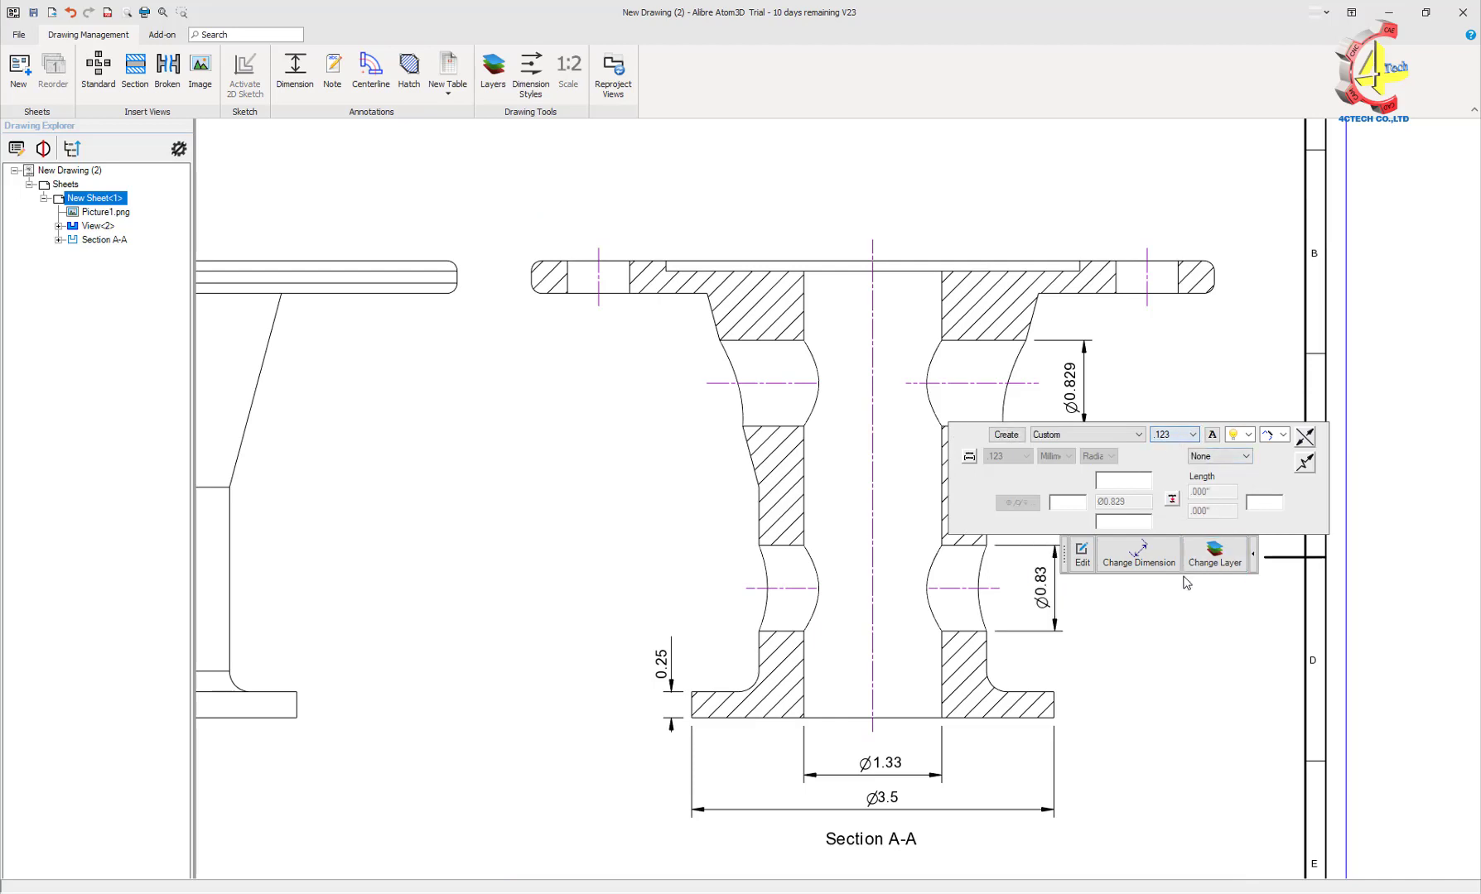
pyautogui.click(1154, 633)
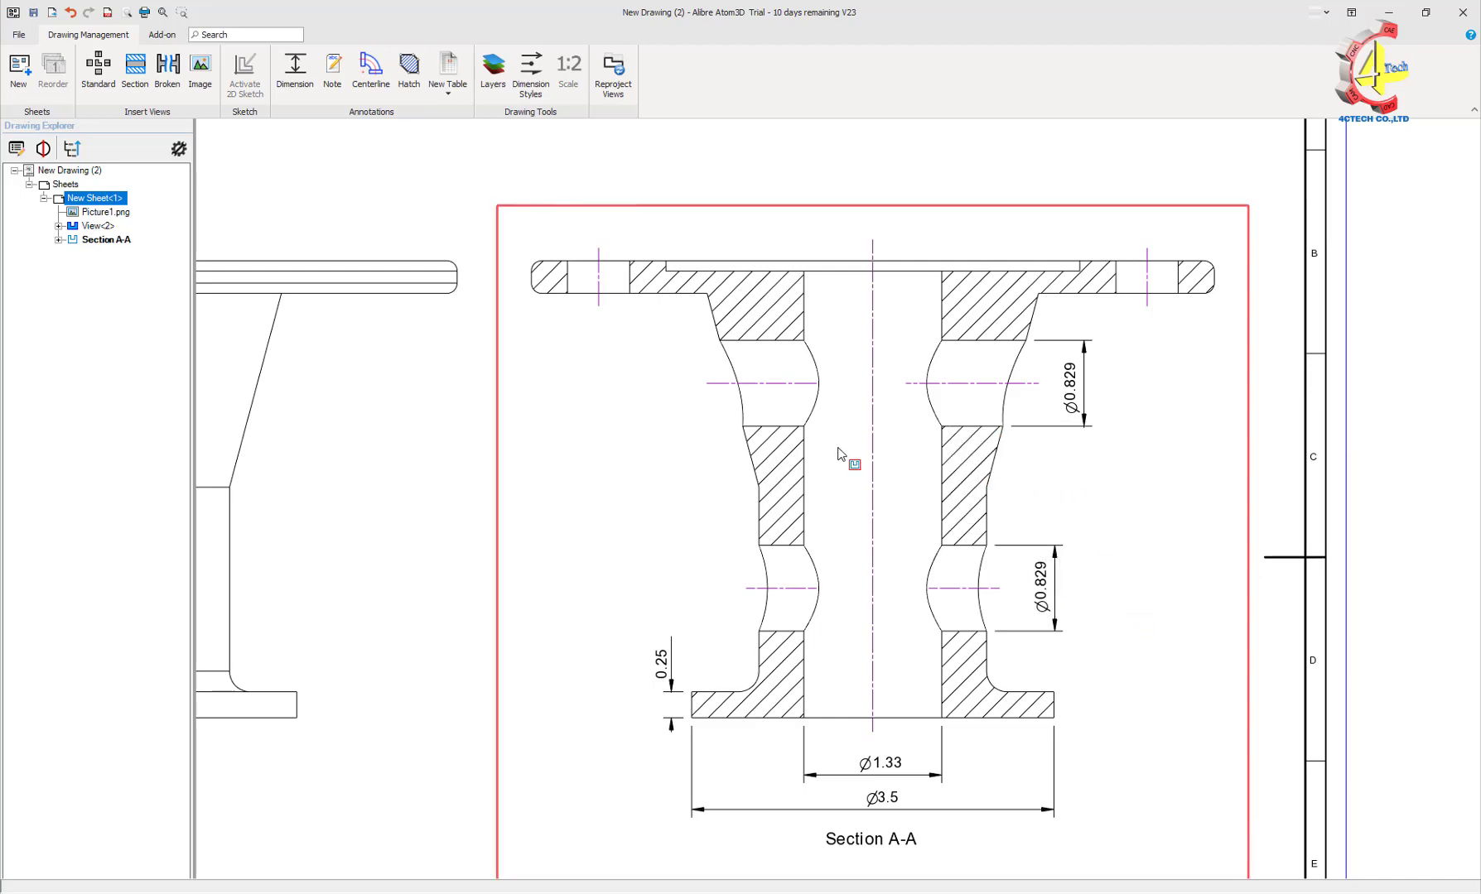
# Dimension the height from the base to the start of the taper, placing it left of Section A-A's lower body
pyautogui.click(295, 66)
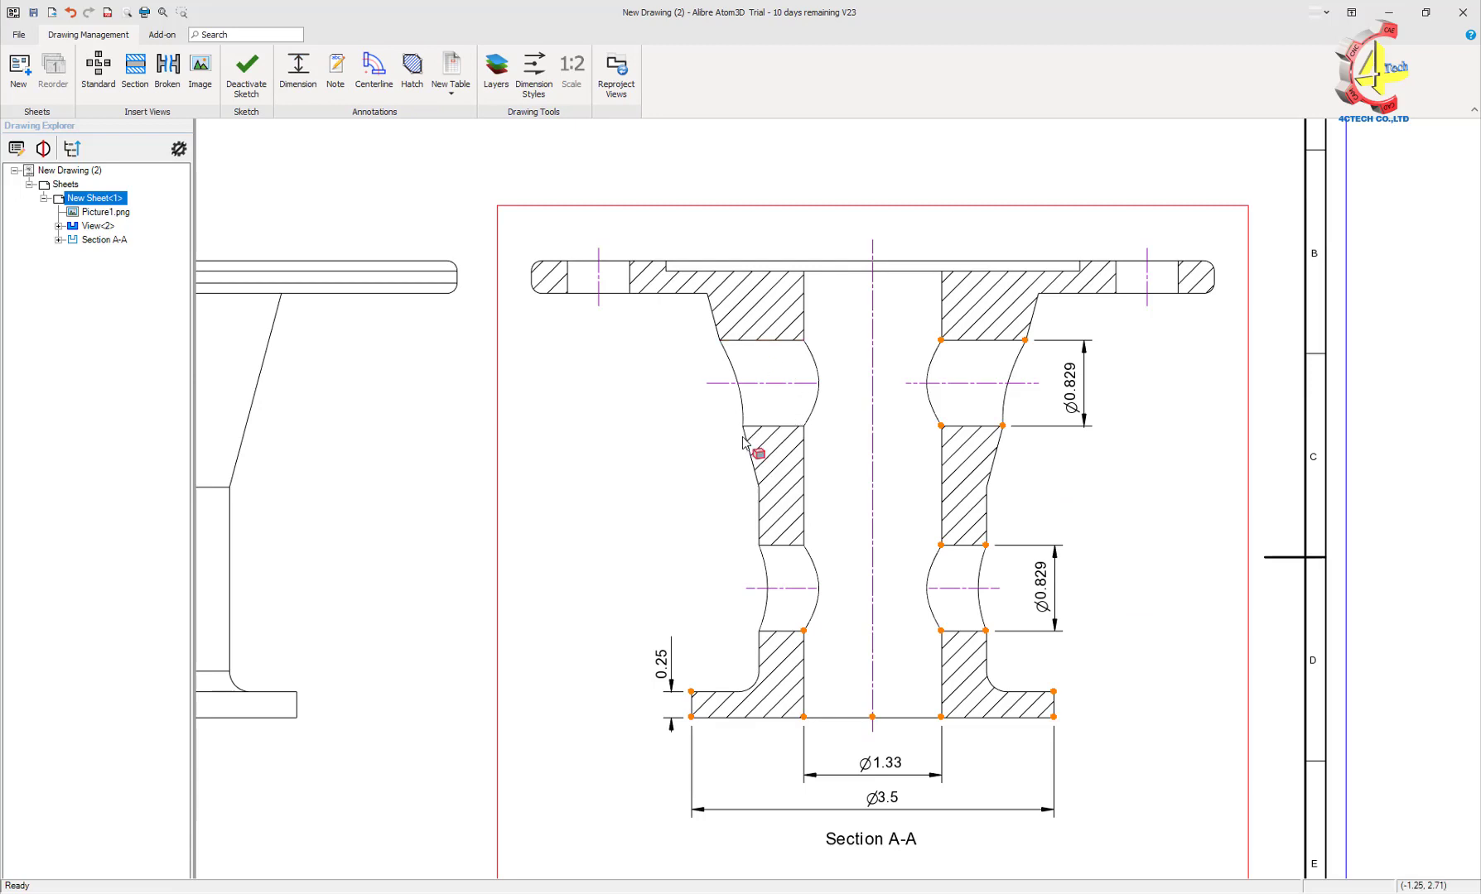
pyautogui.click(758, 486)
pyautogui.click(729, 718)
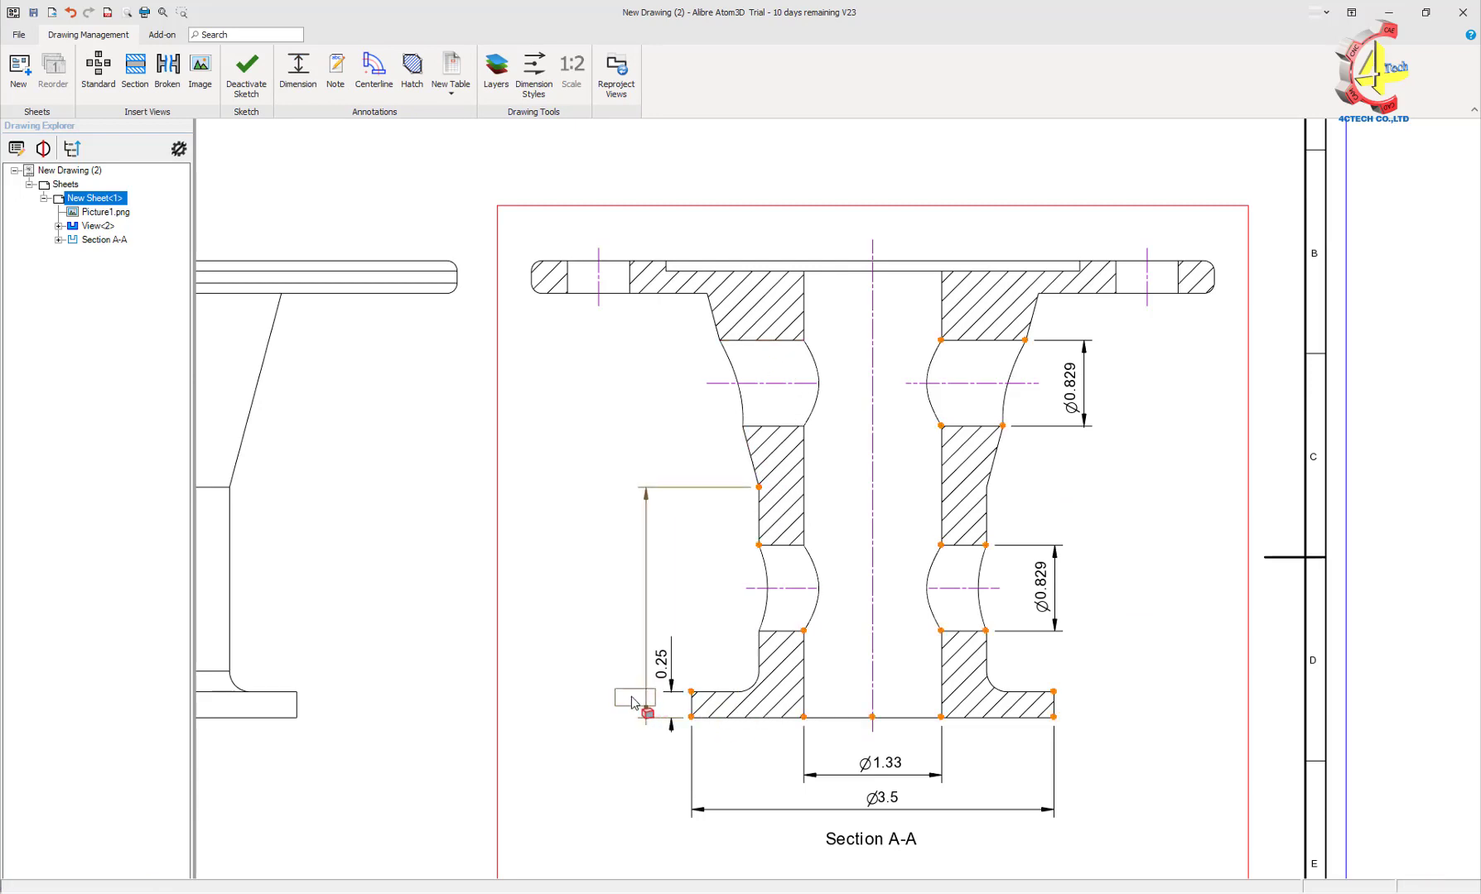
pyautogui.click(623, 623)
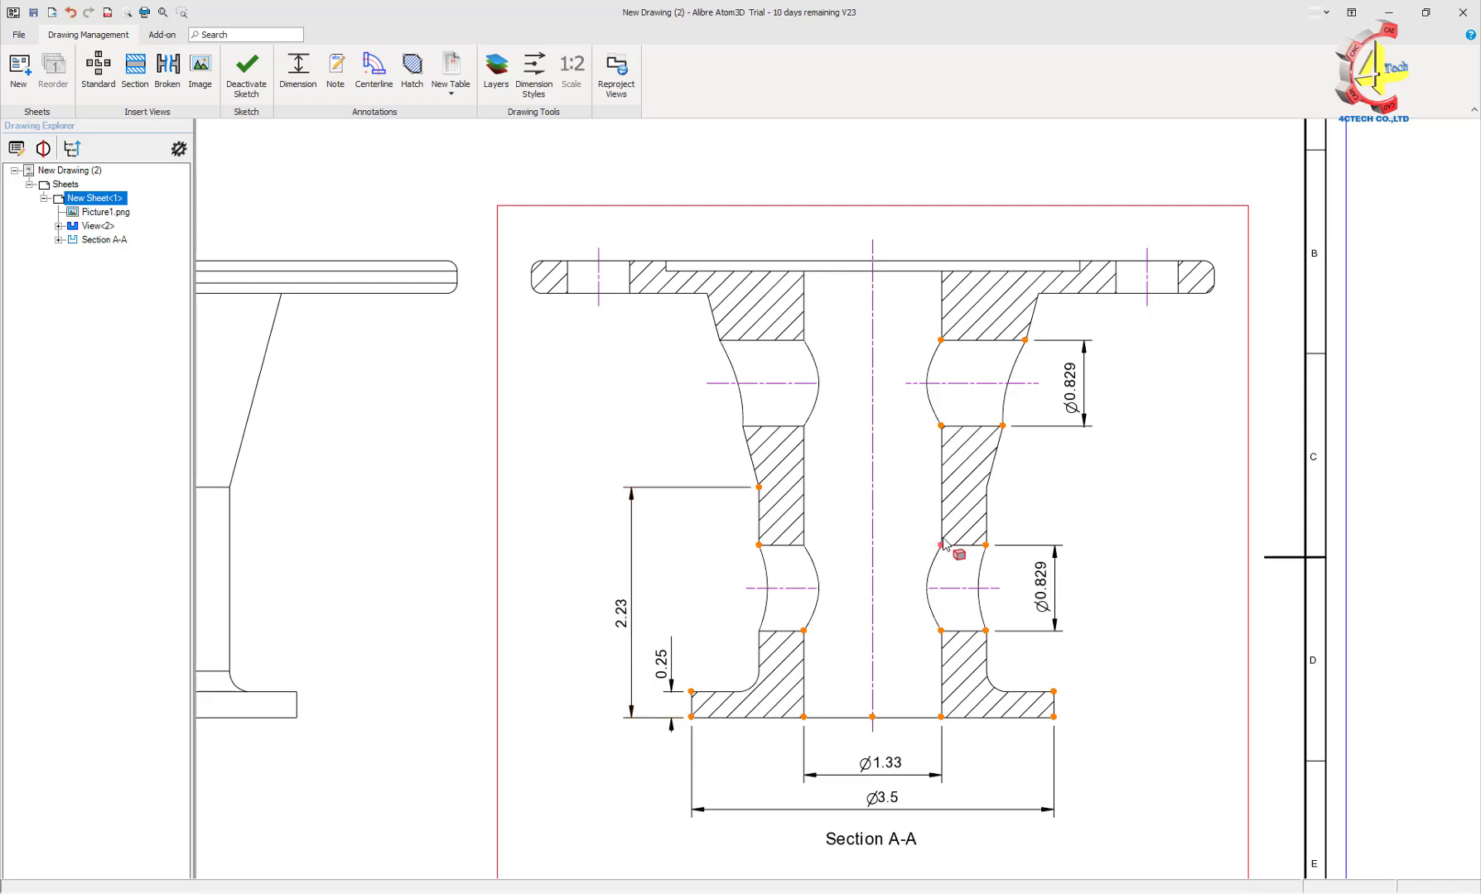
# Dimension the upper flange's thickness in Section A-A, placing the dimension beyond the flange's left end
pyautogui.click(577, 265)
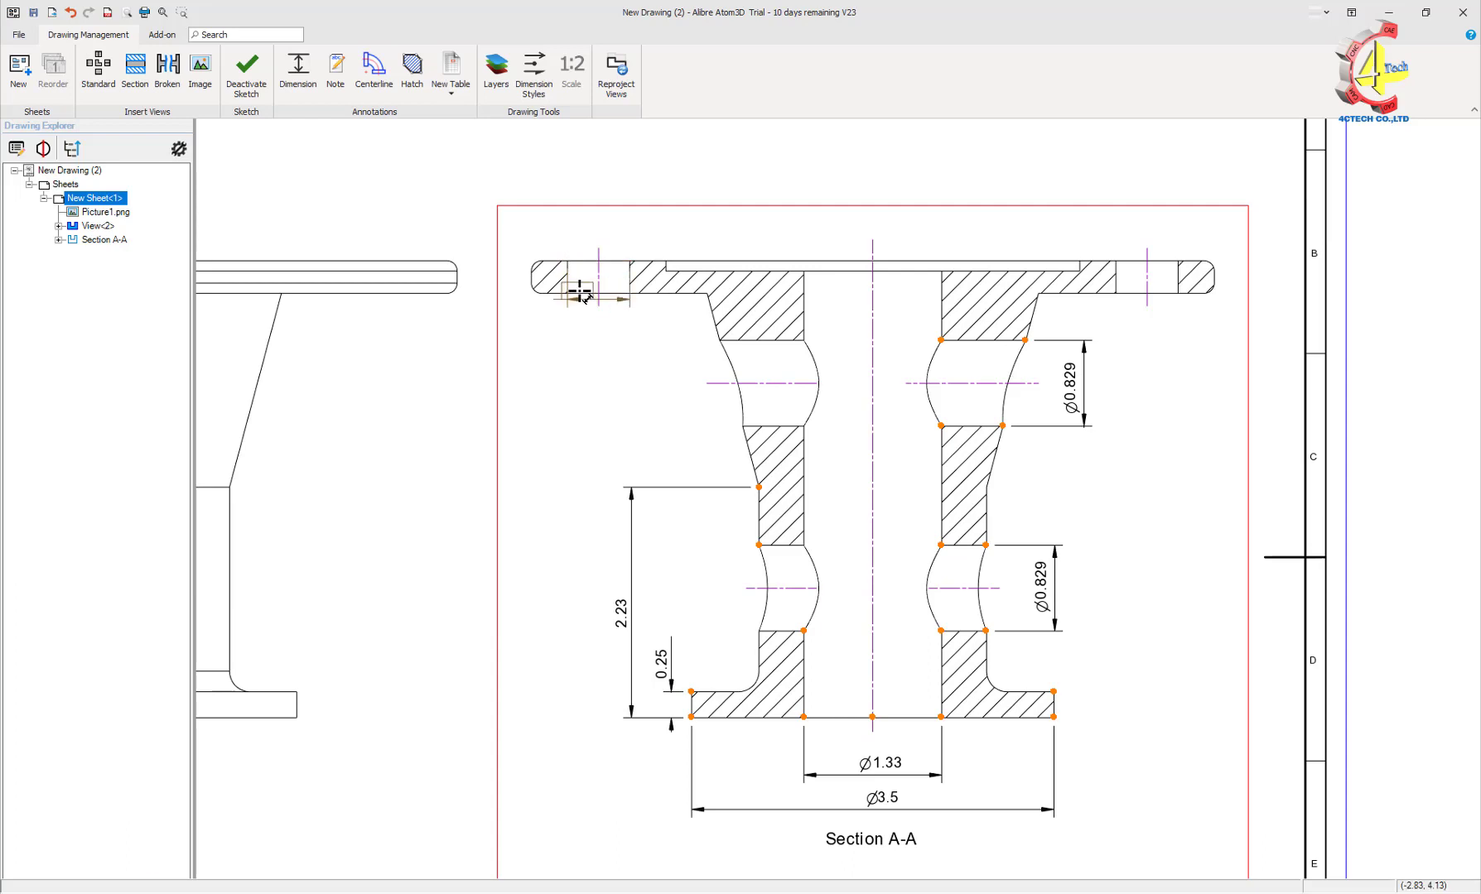
pyautogui.press('Escape')
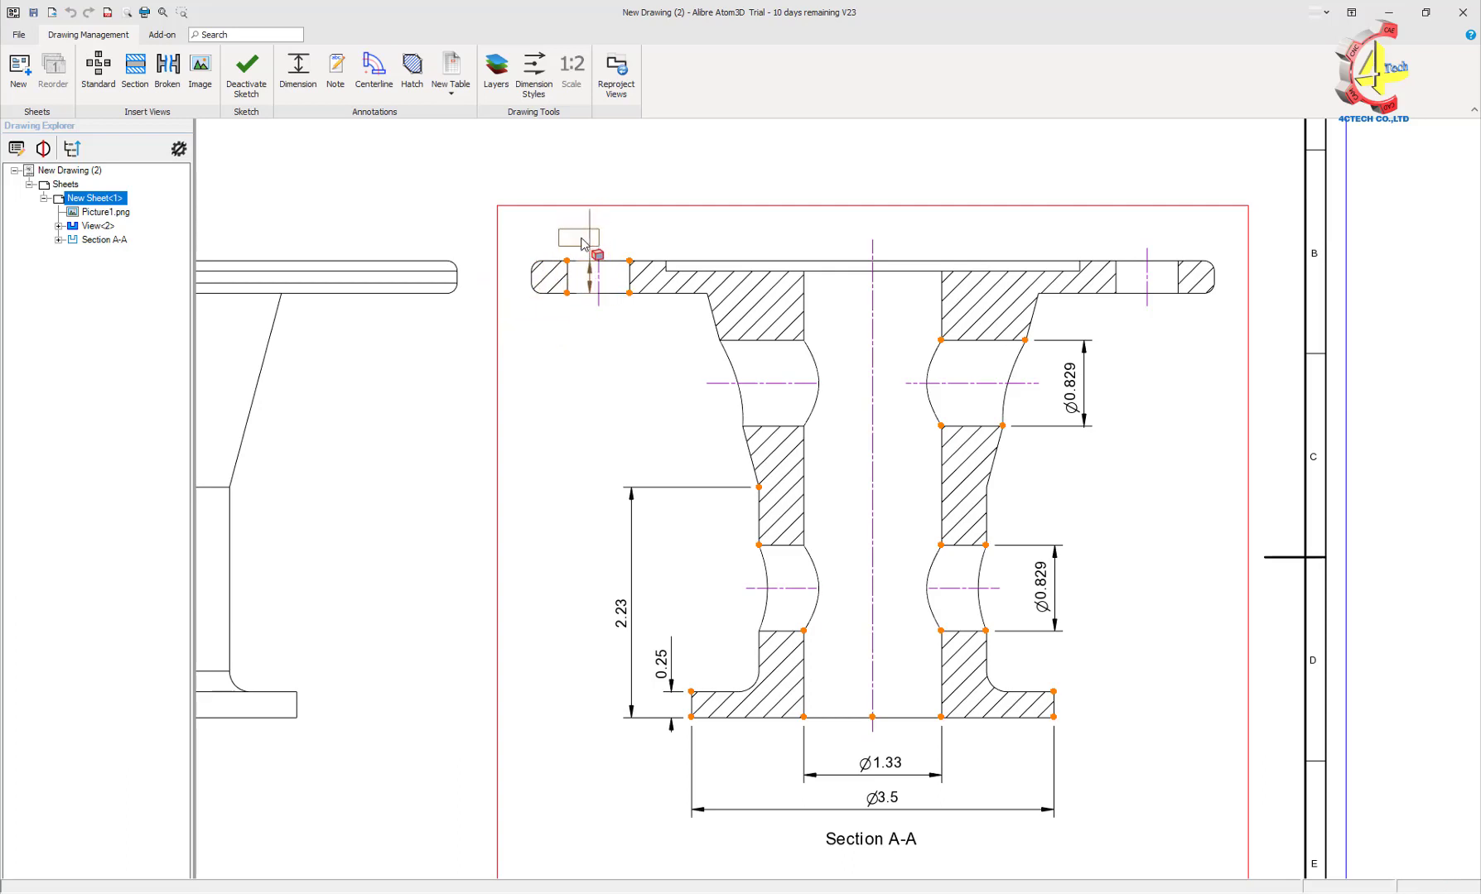
pyautogui.click(507, 282)
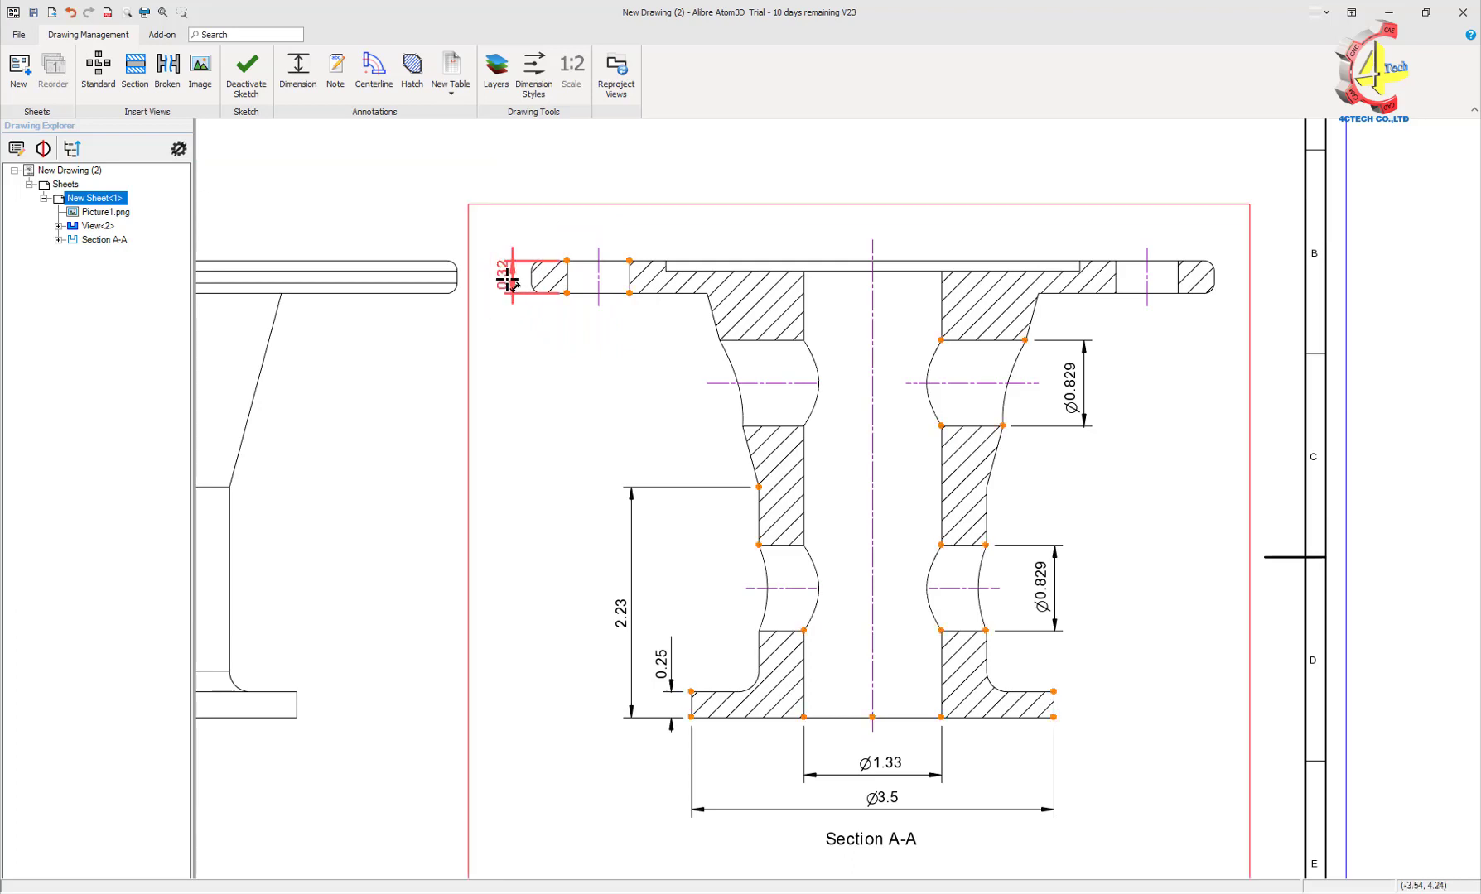
pyautogui.click(503, 279)
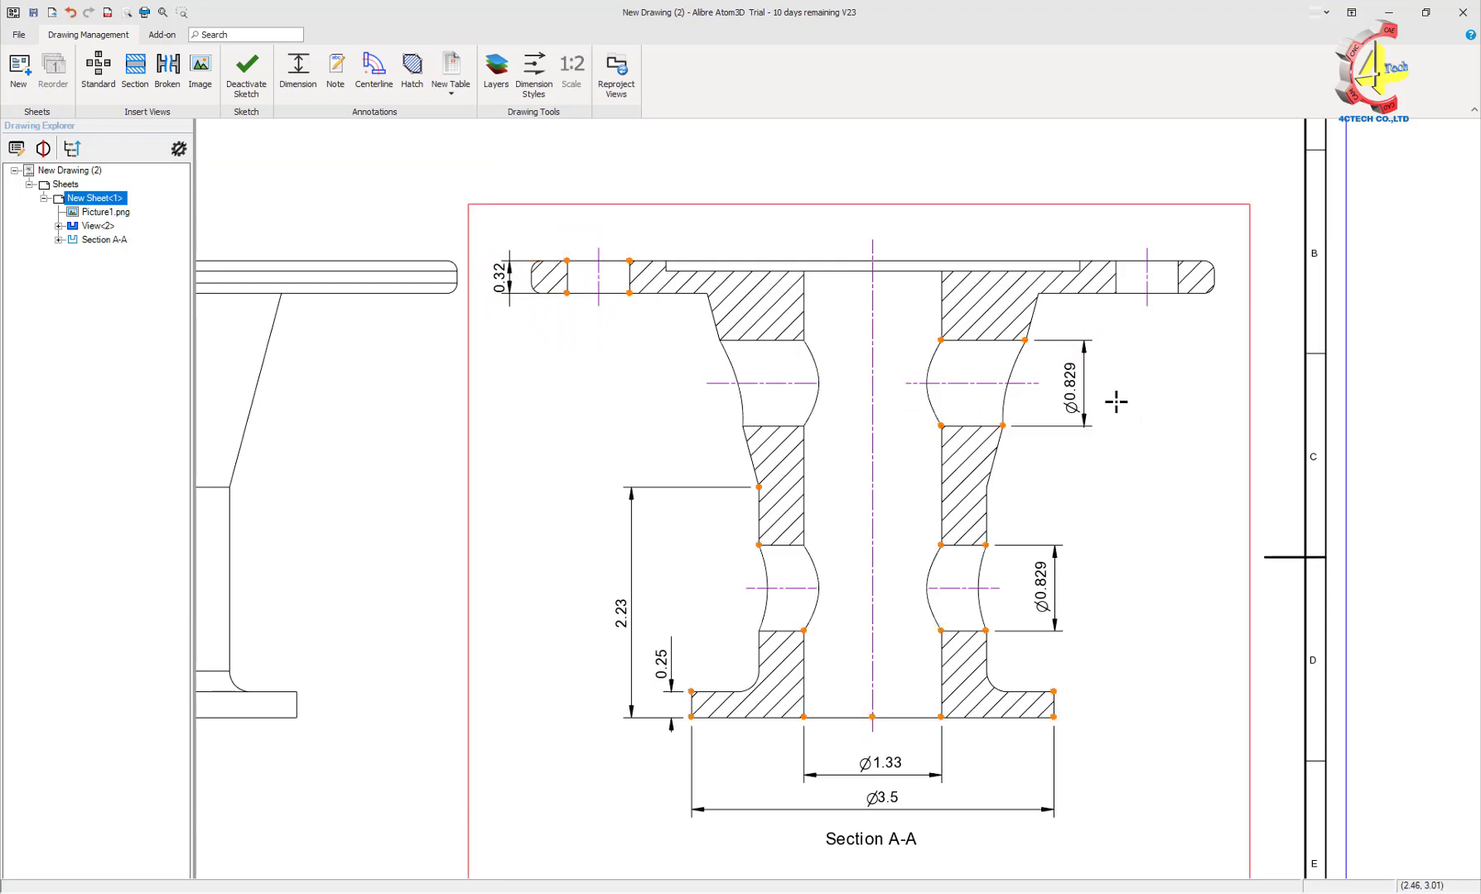
# Move the Section A-A view slightly to the right, away from the front view
pyautogui.click(564, 209)
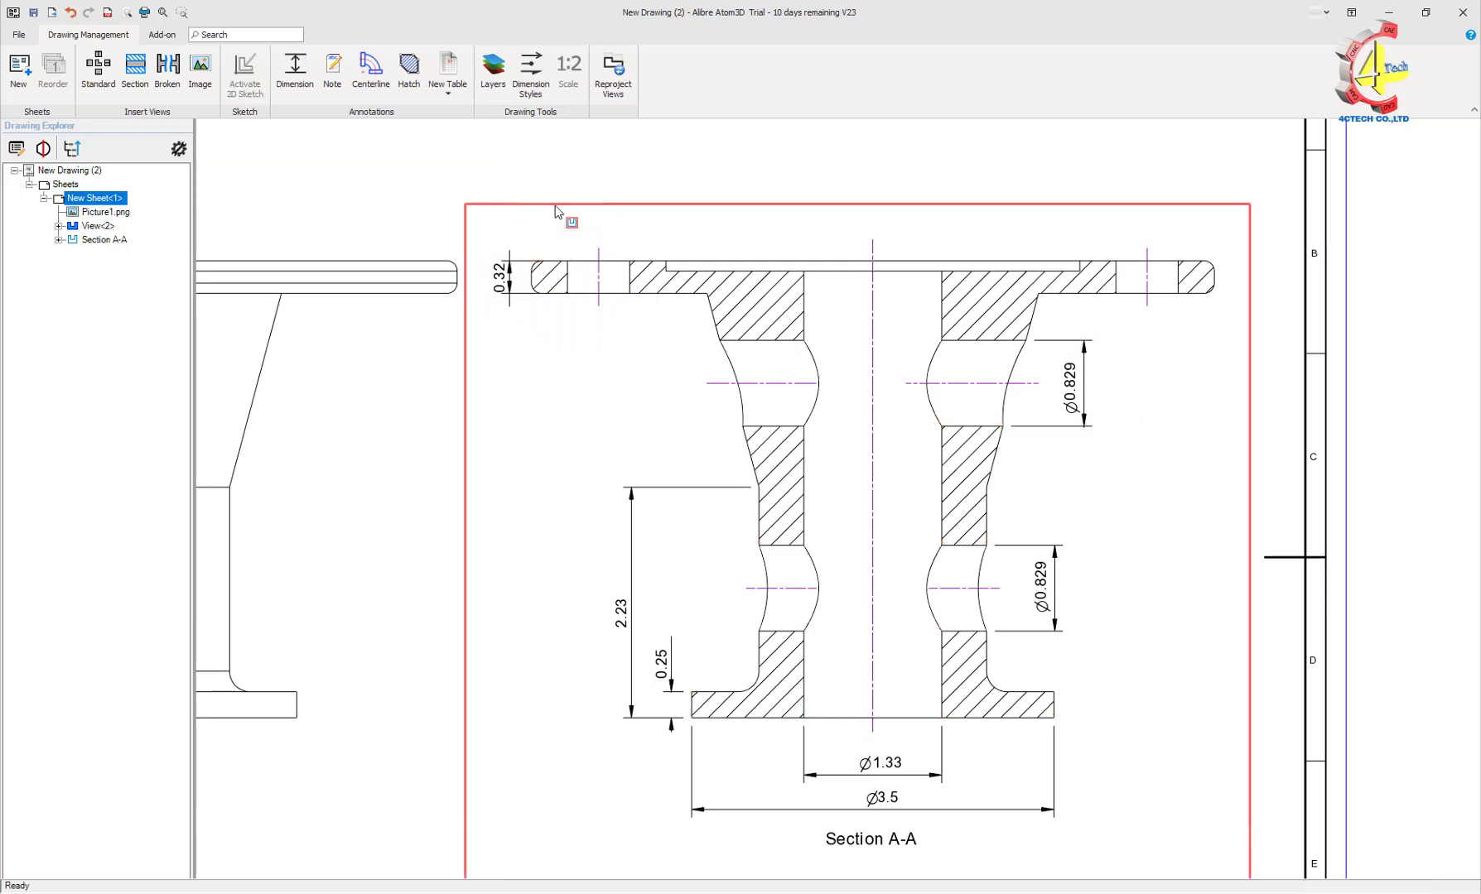
pyautogui.moveTo(483, 207); pyautogui.dragTo(505, 205)
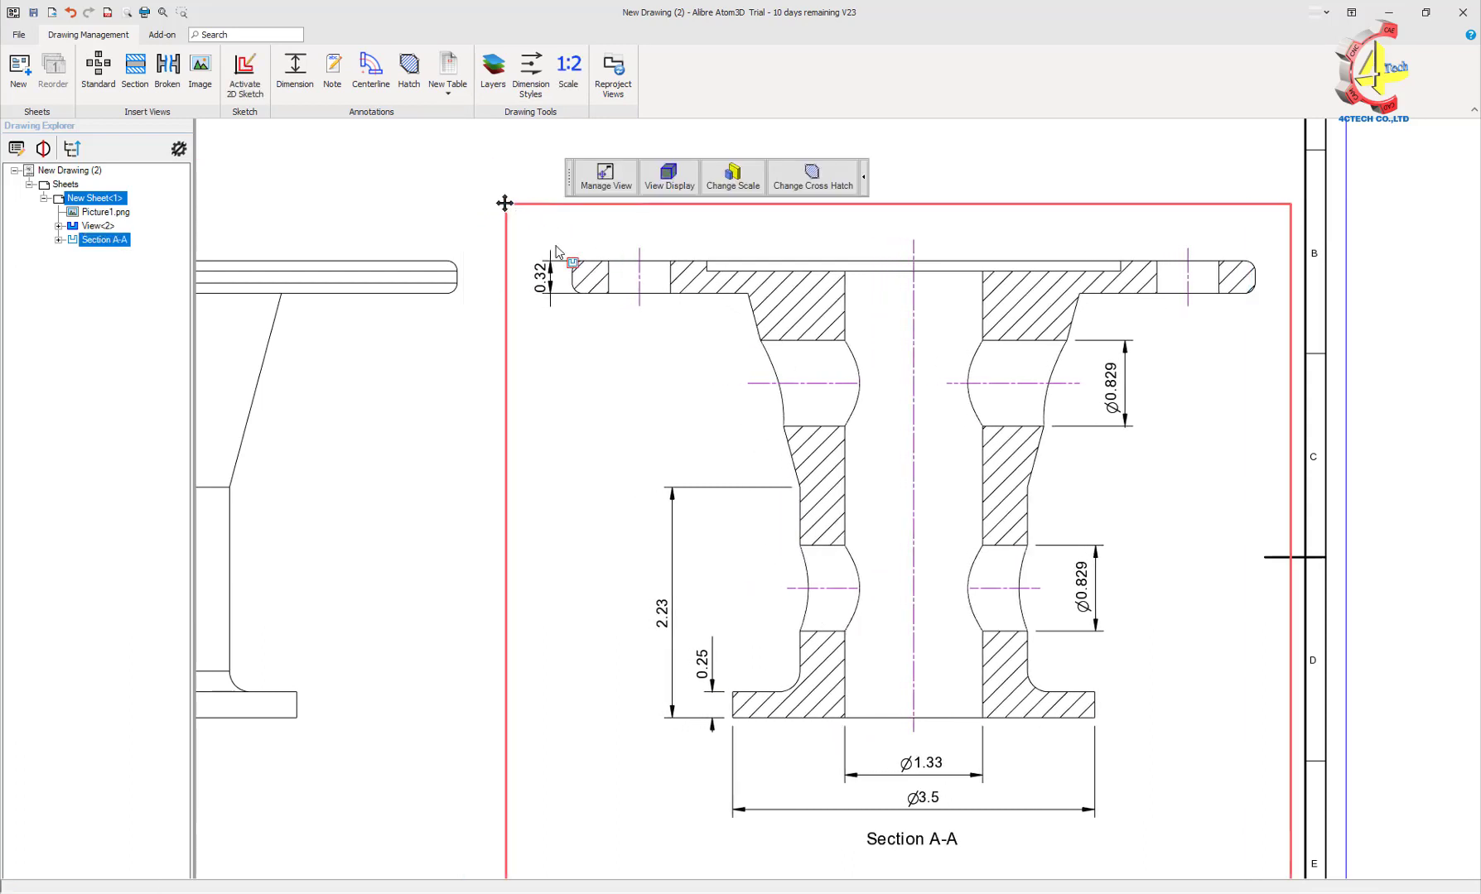
pyautogui.doubleClick(505, 205)
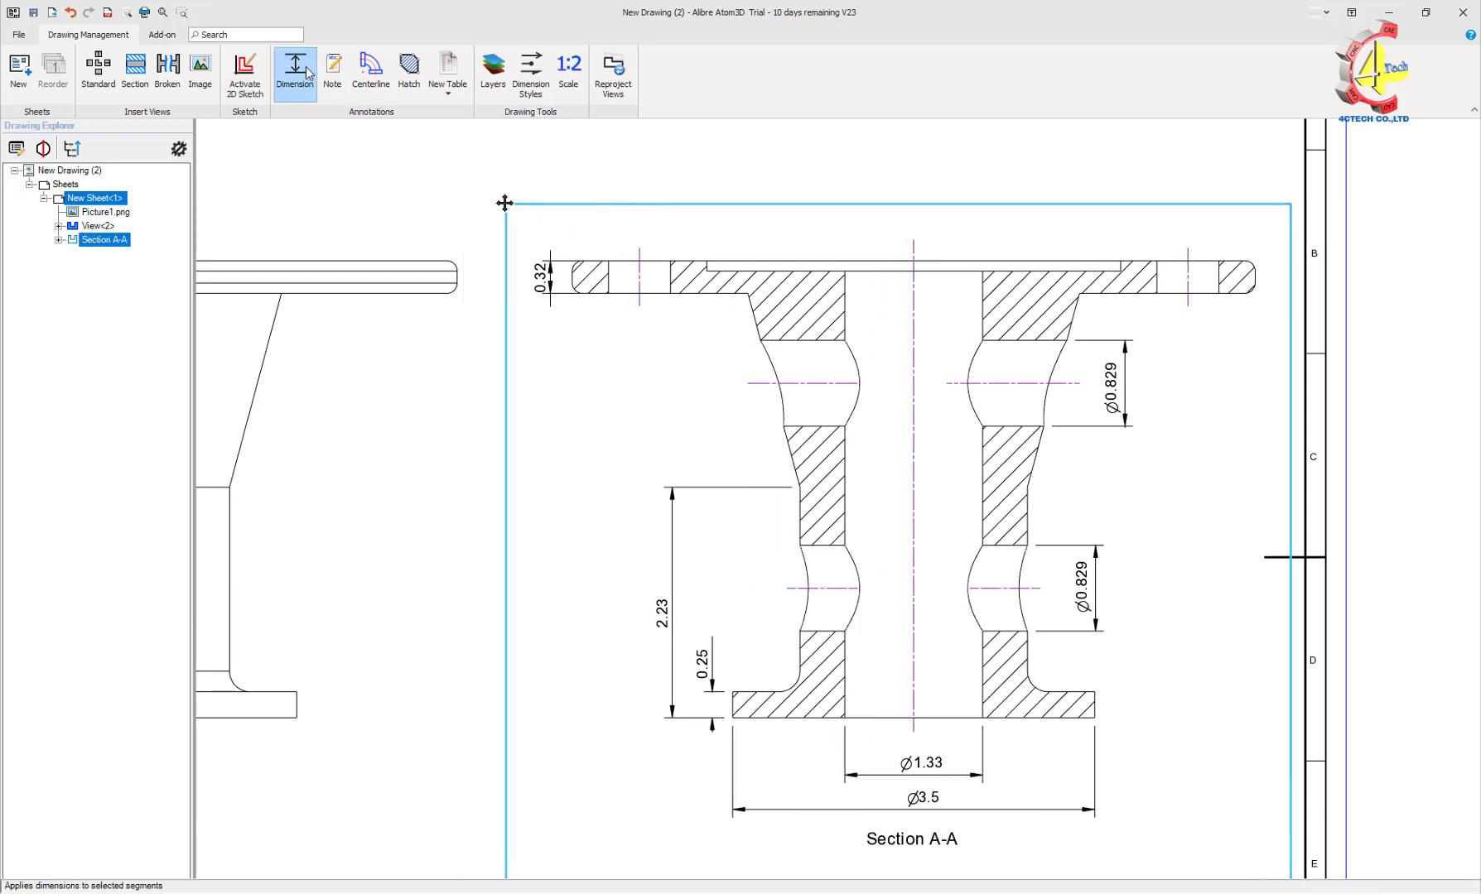
# Dimension the part's overall height in Section A-A from base to flange top, placing it beyond the flange's left end
pyautogui.click(636, 262)
pyautogui.press('Delete')
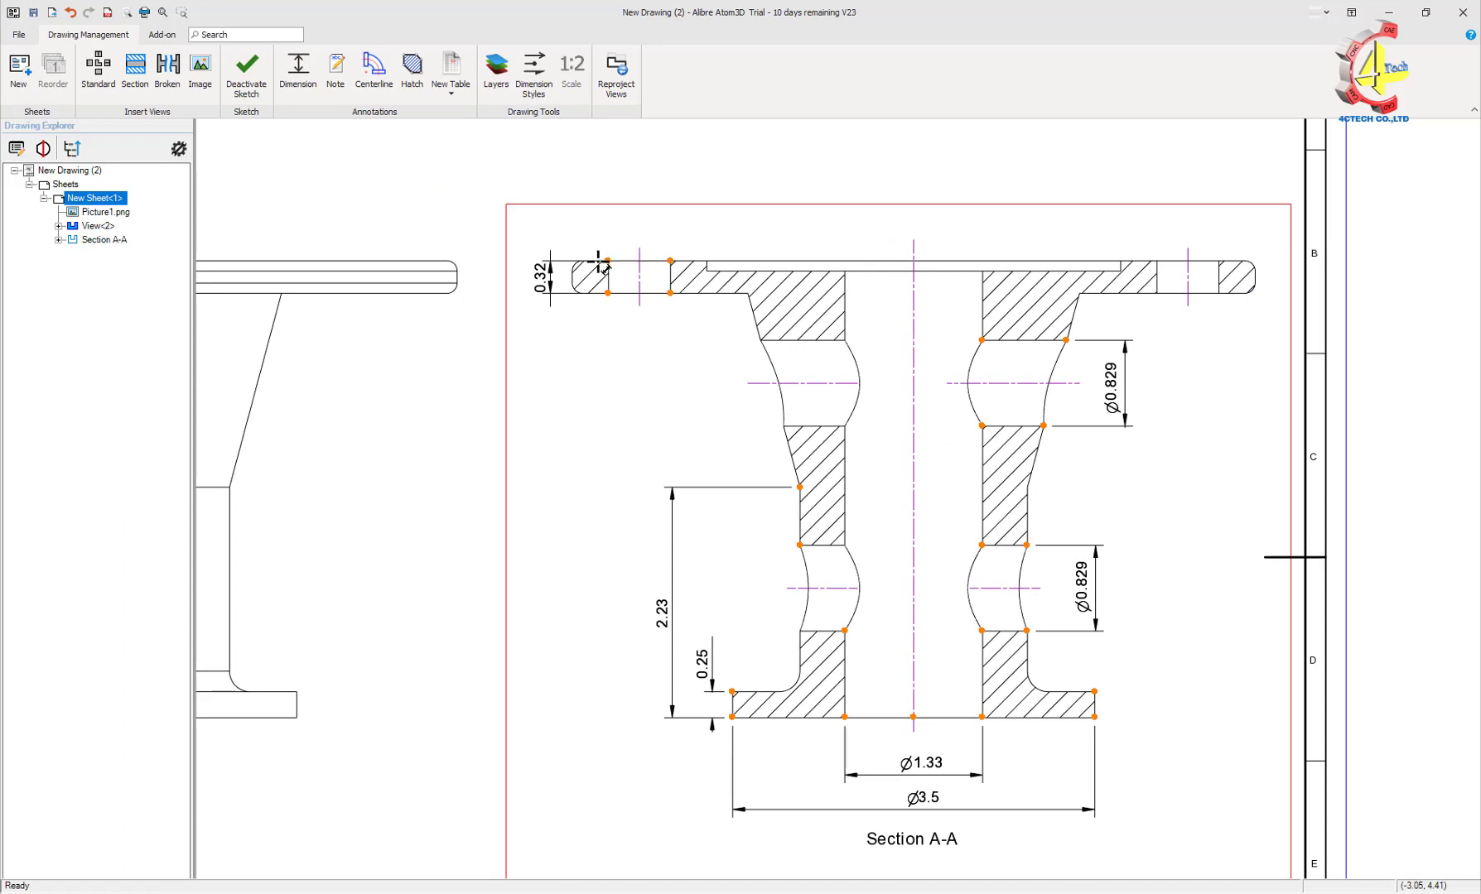
pyautogui.hotkey('ctrl', 'z')
pyautogui.moveTo(629, 266); pyautogui.dragTo(770, 721)
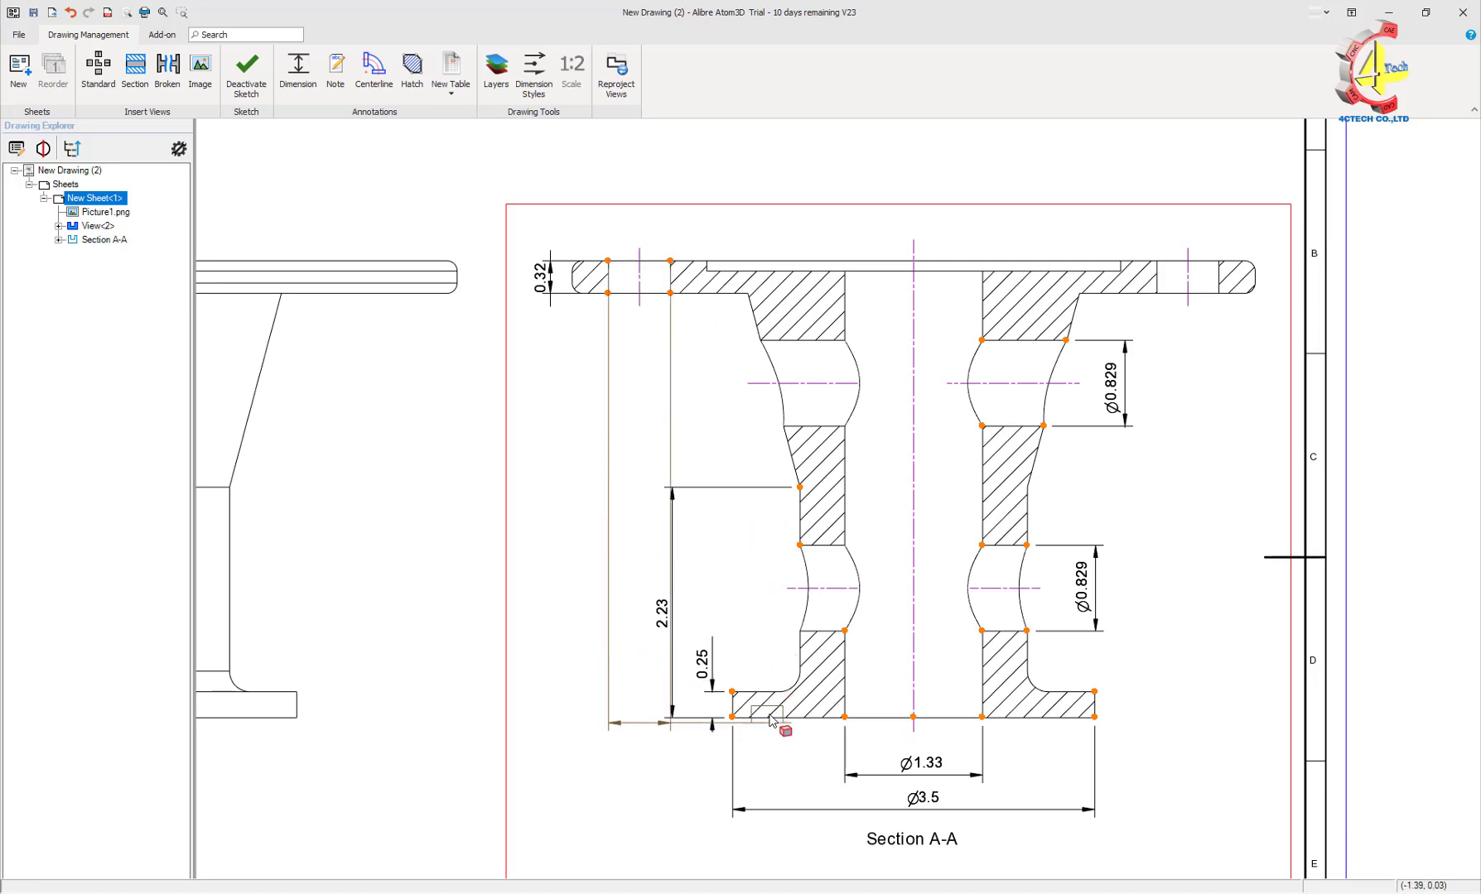
pyautogui.click(768, 718)
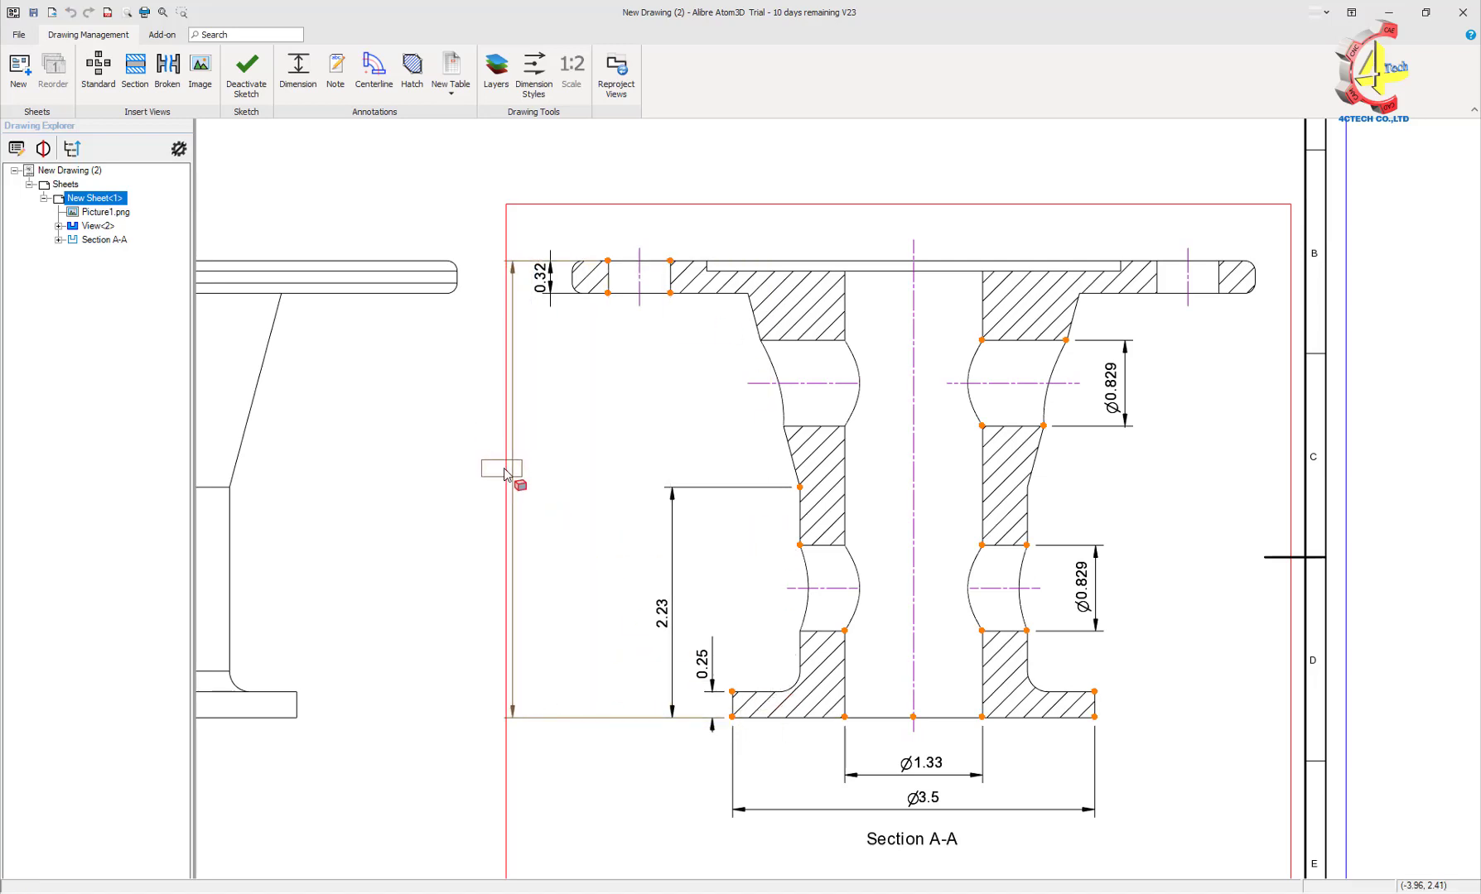
pyautogui.click(508, 479)
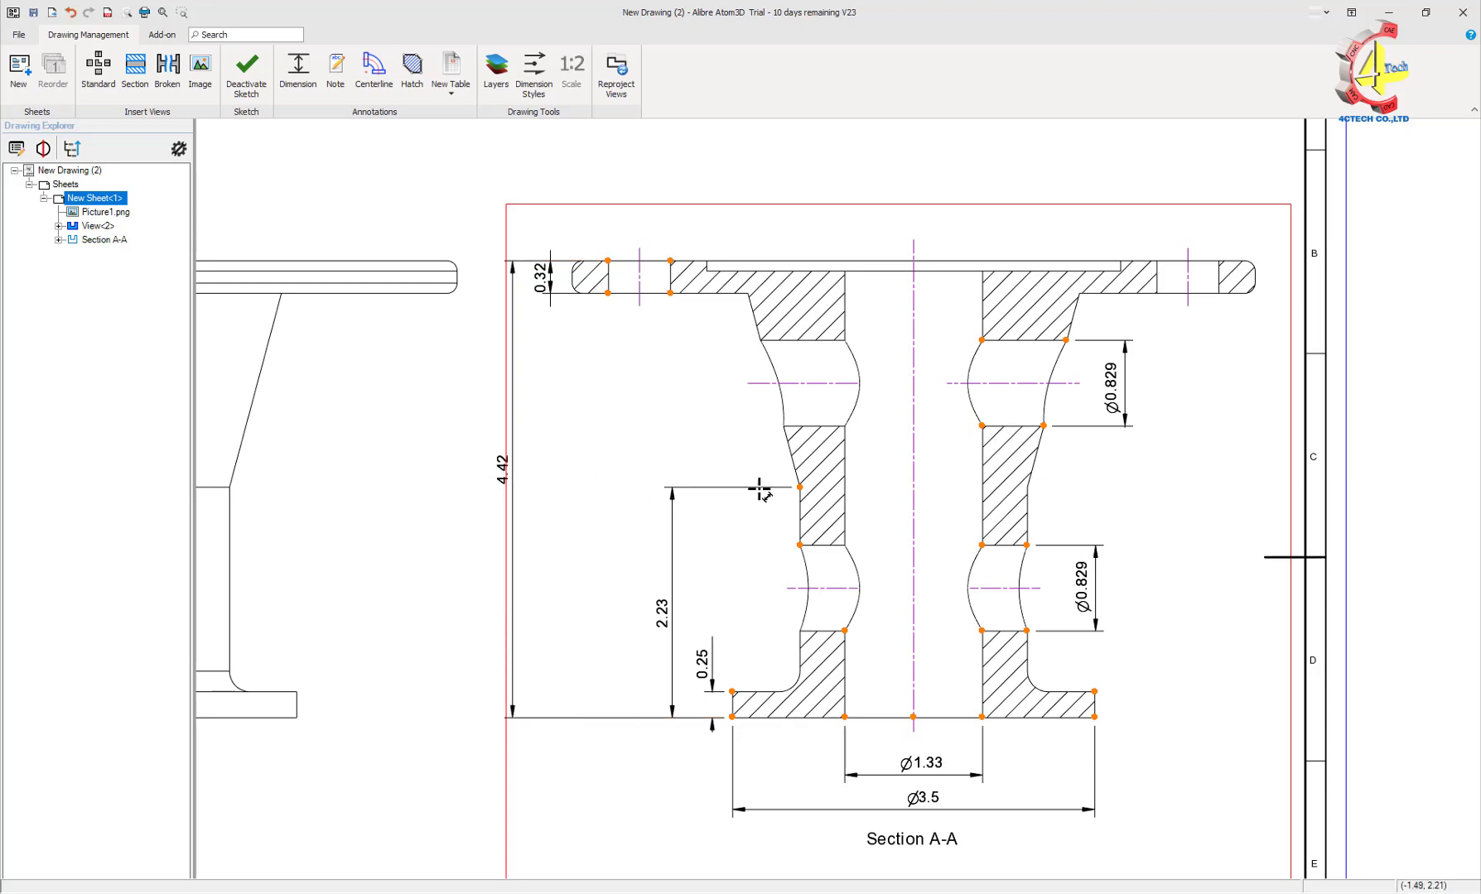
pyautogui.press('Escape')
# Dimension the top recess's width and the distance between the two flange hole centerlines, stacking both dimensions above Section A-A
pyautogui.click(1120, 271)
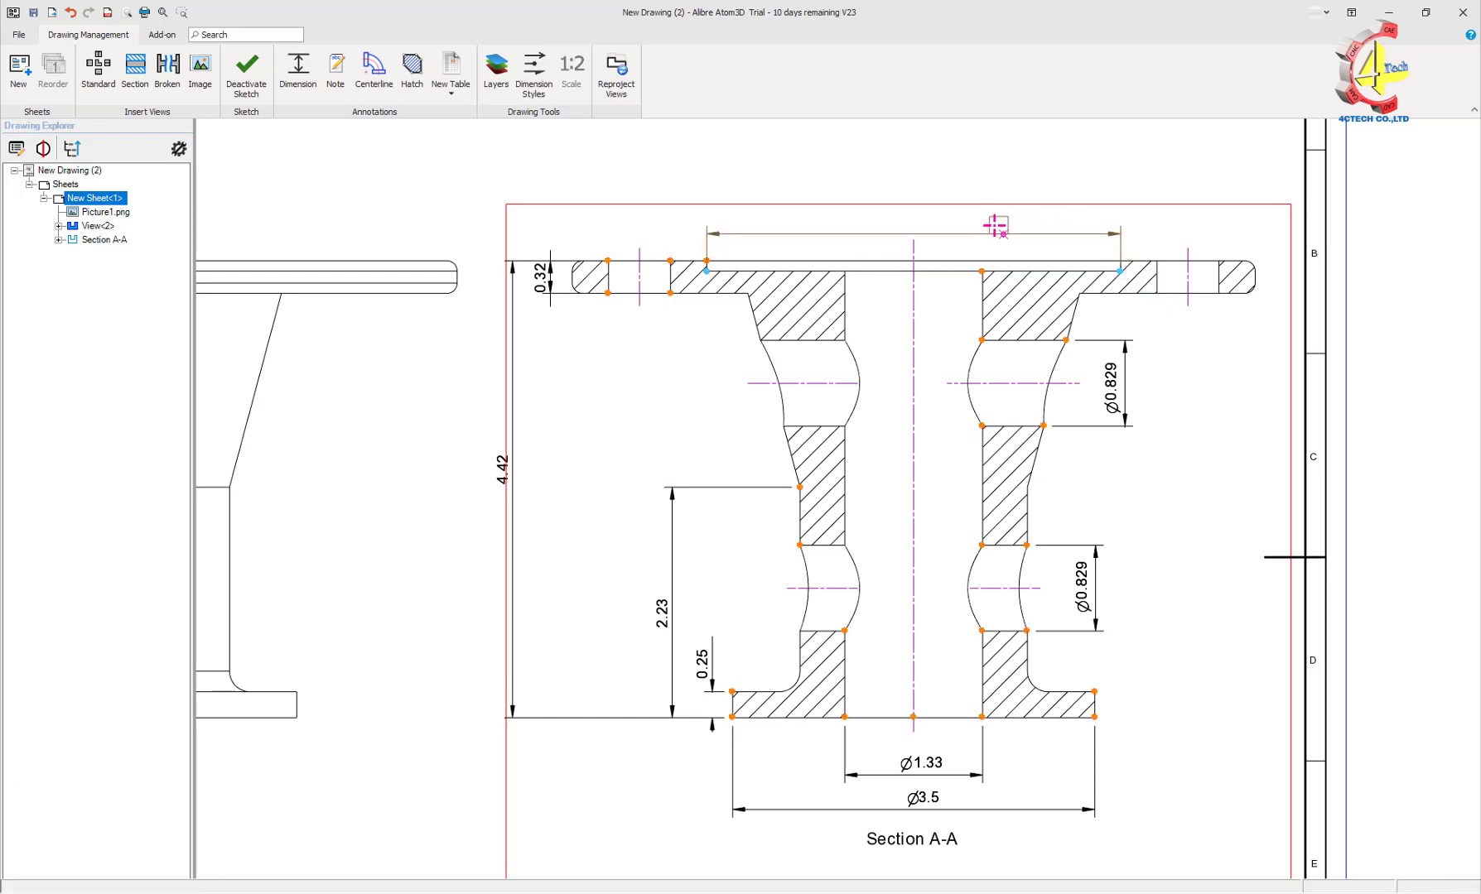
pyautogui.click(905, 220)
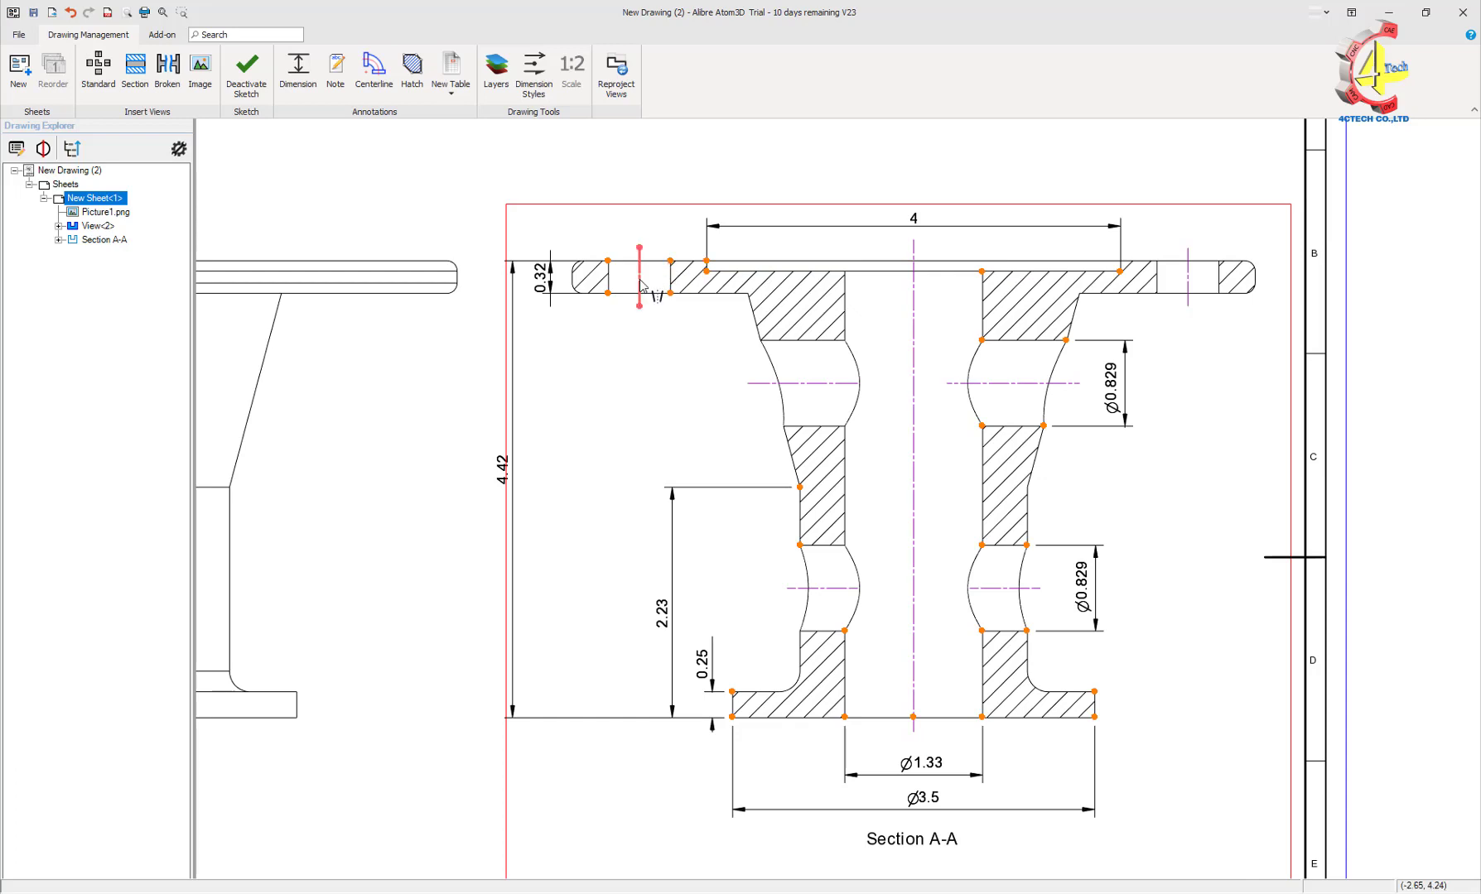
pyautogui.moveTo(641, 285); pyautogui.dragTo(1187, 280)
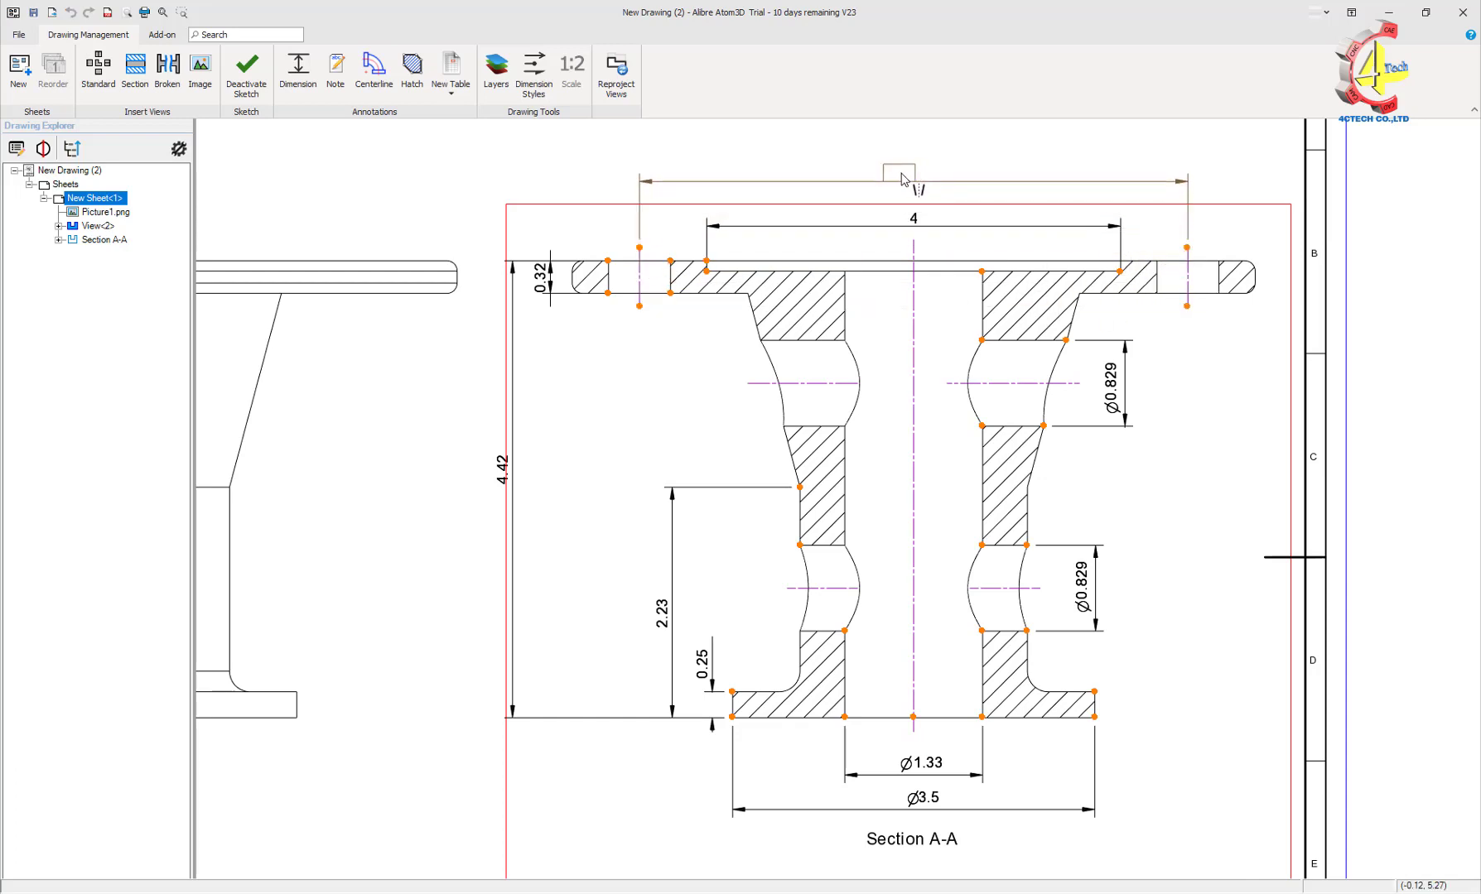
pyautogui.click(963, 193)
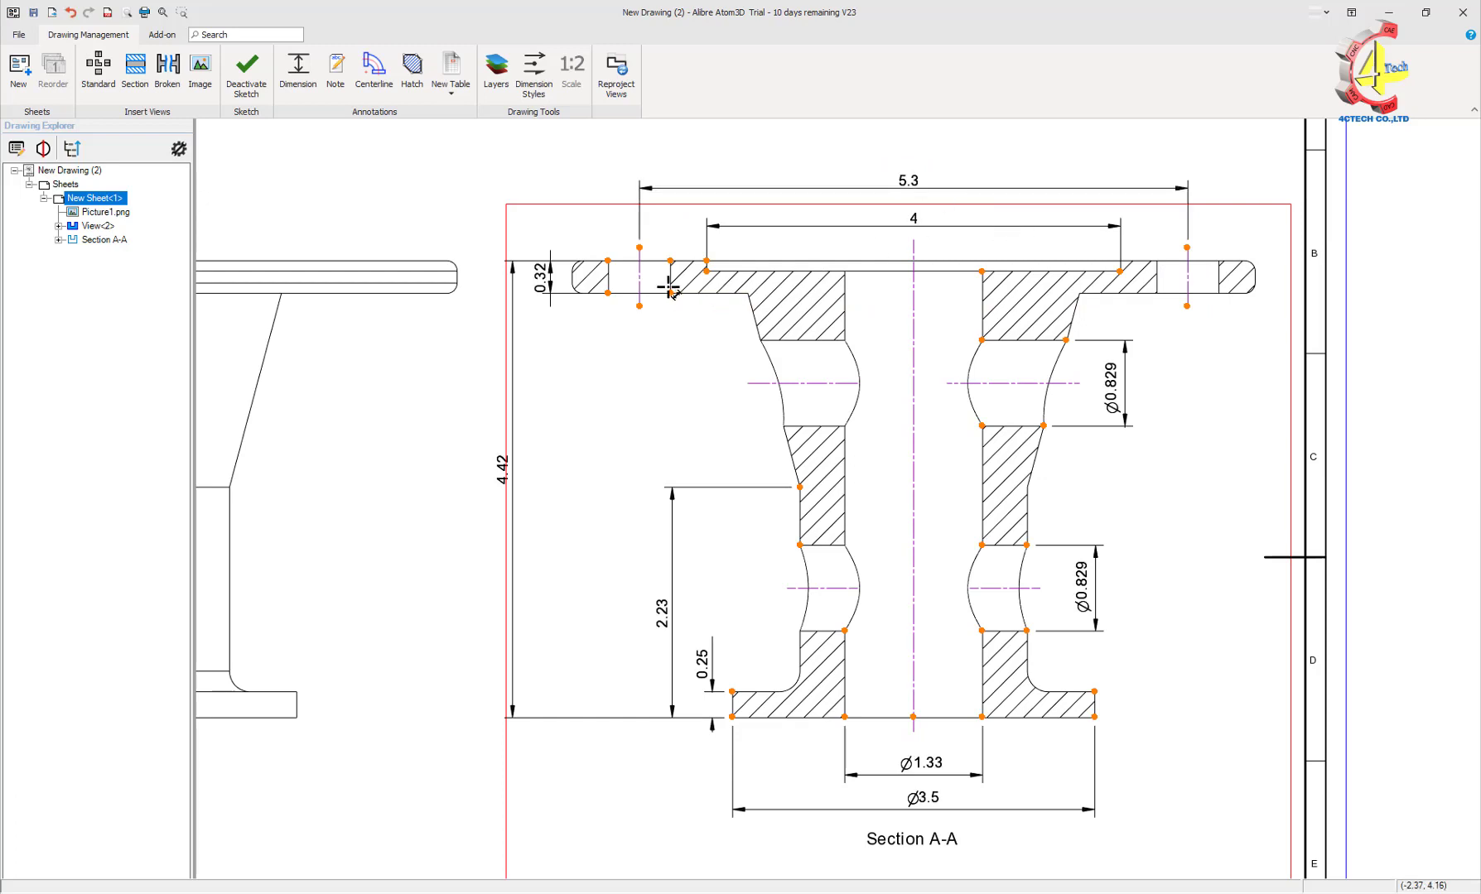
# Dimension the depth of the shallow top recess in Section A-A, placing the value inside the central bore
pyautogui.moveTo(797, 266); pyautogui.dragTo(873, 277)
pyautogui.click(873, 278)
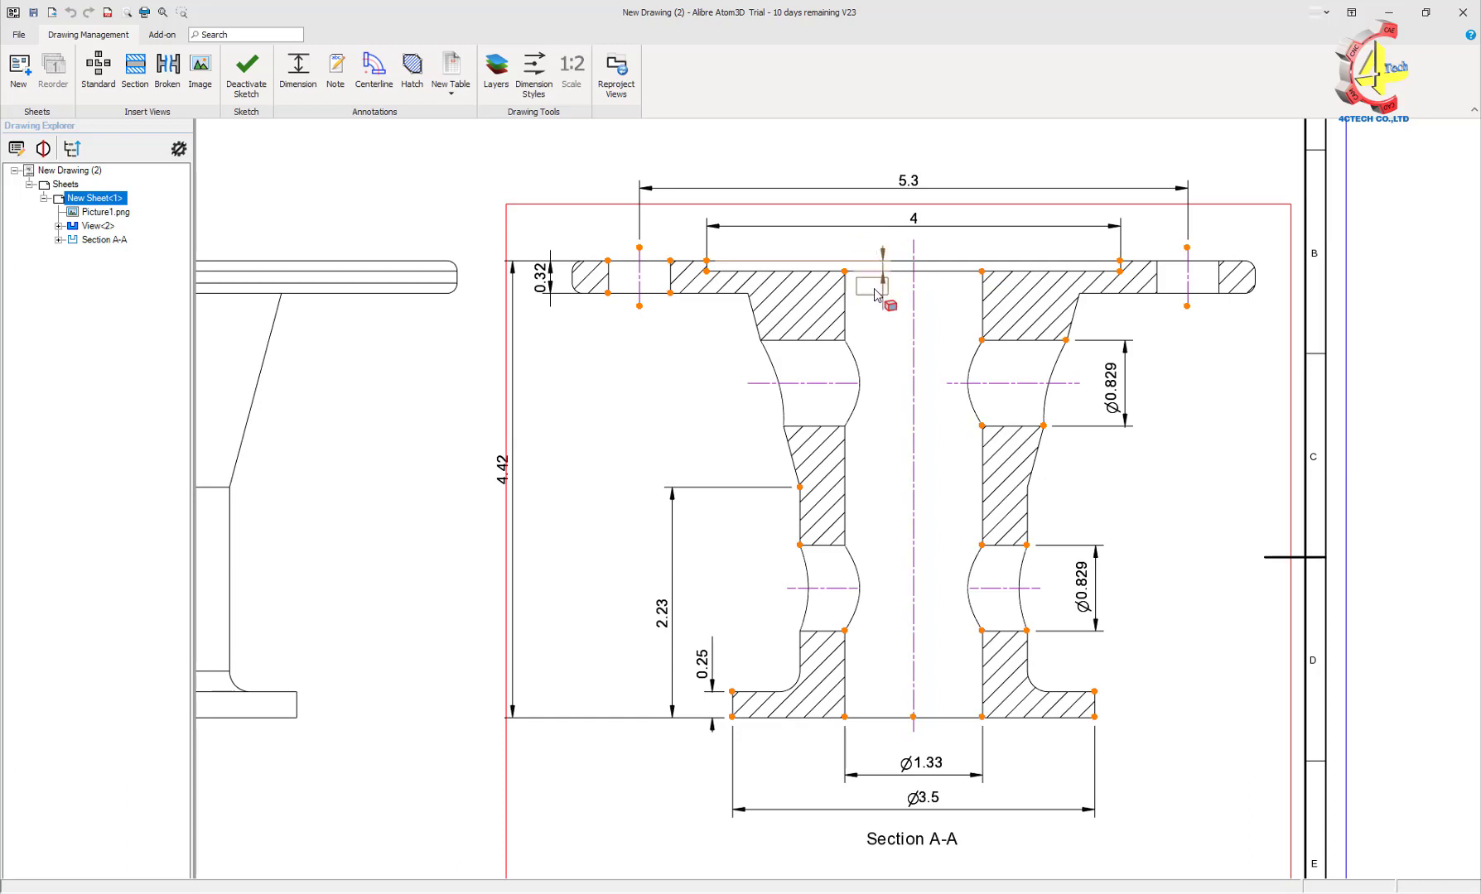
pyautogui.click(878, 306)
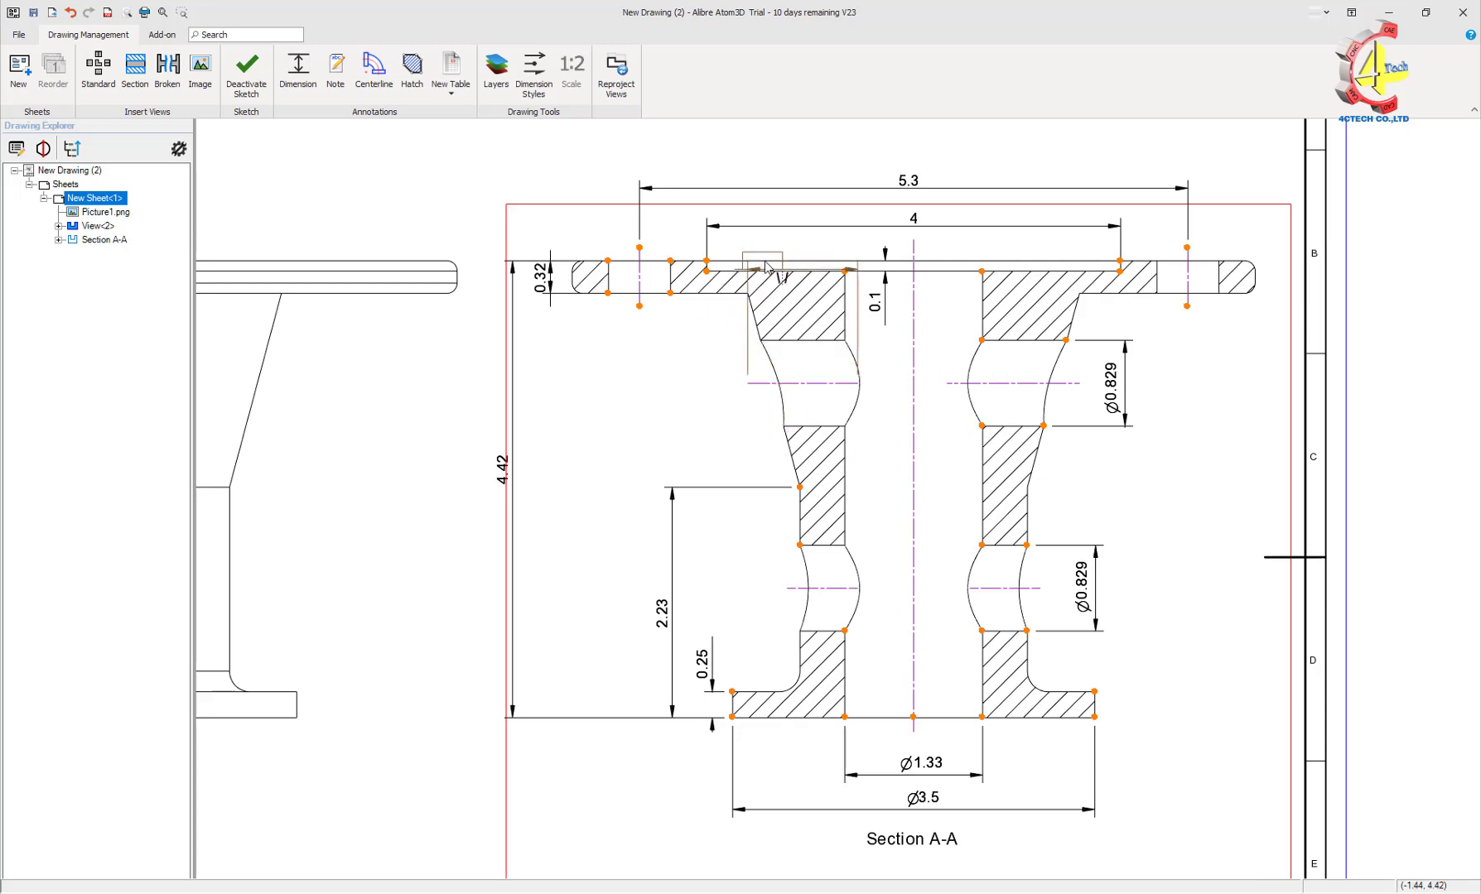
# Dimension the upper cross hole's centerline from the flange top, left of Section A-A, and shift the overall height dimension farther out
pyautogui.click(706, 261)
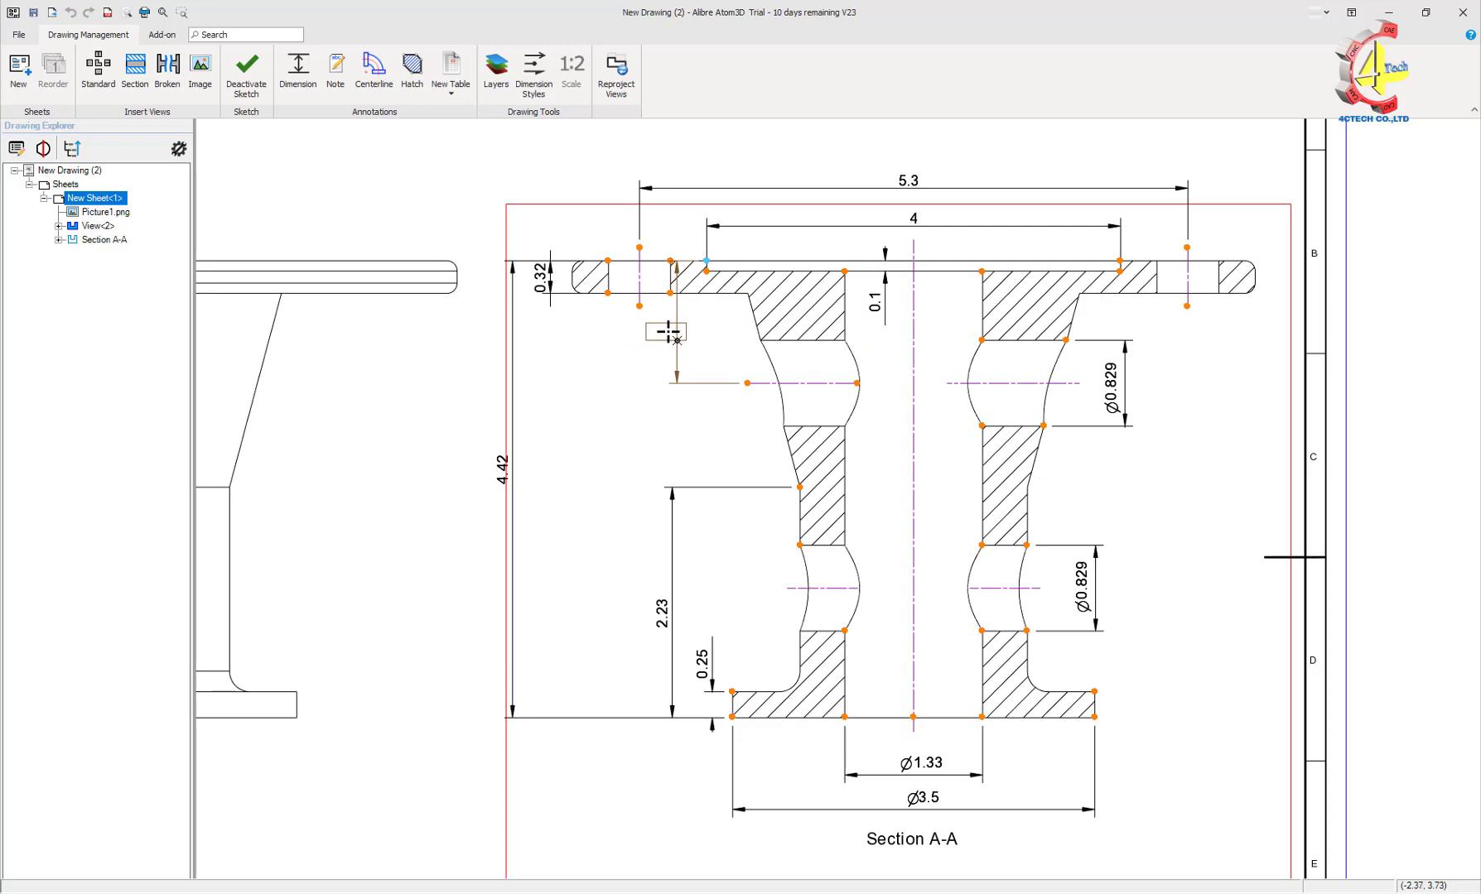
pyautogui.scroll(-1, 676, 336)
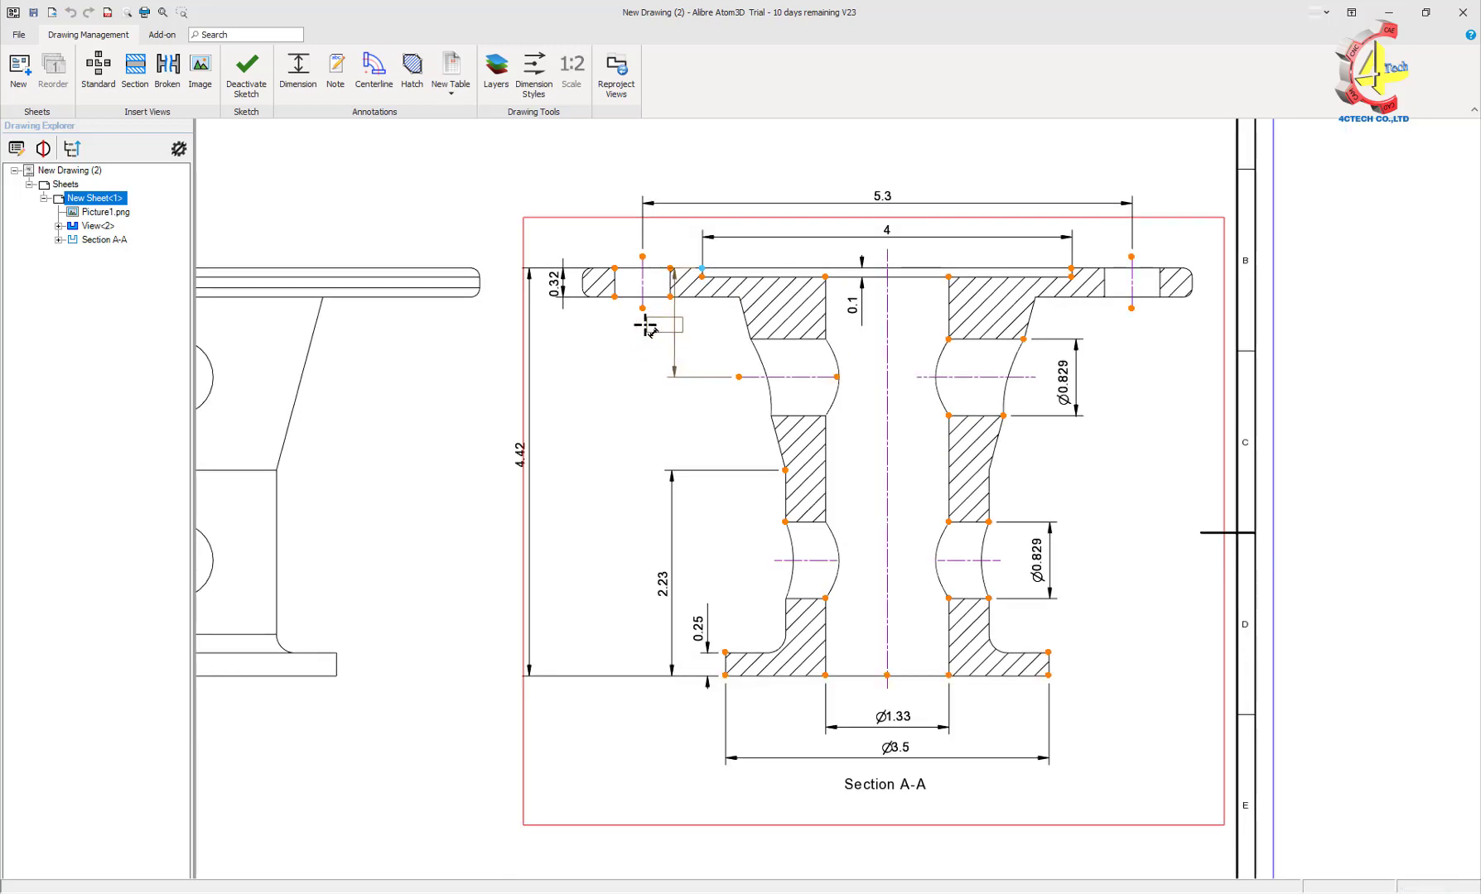
pyautogui.click(536, 332)
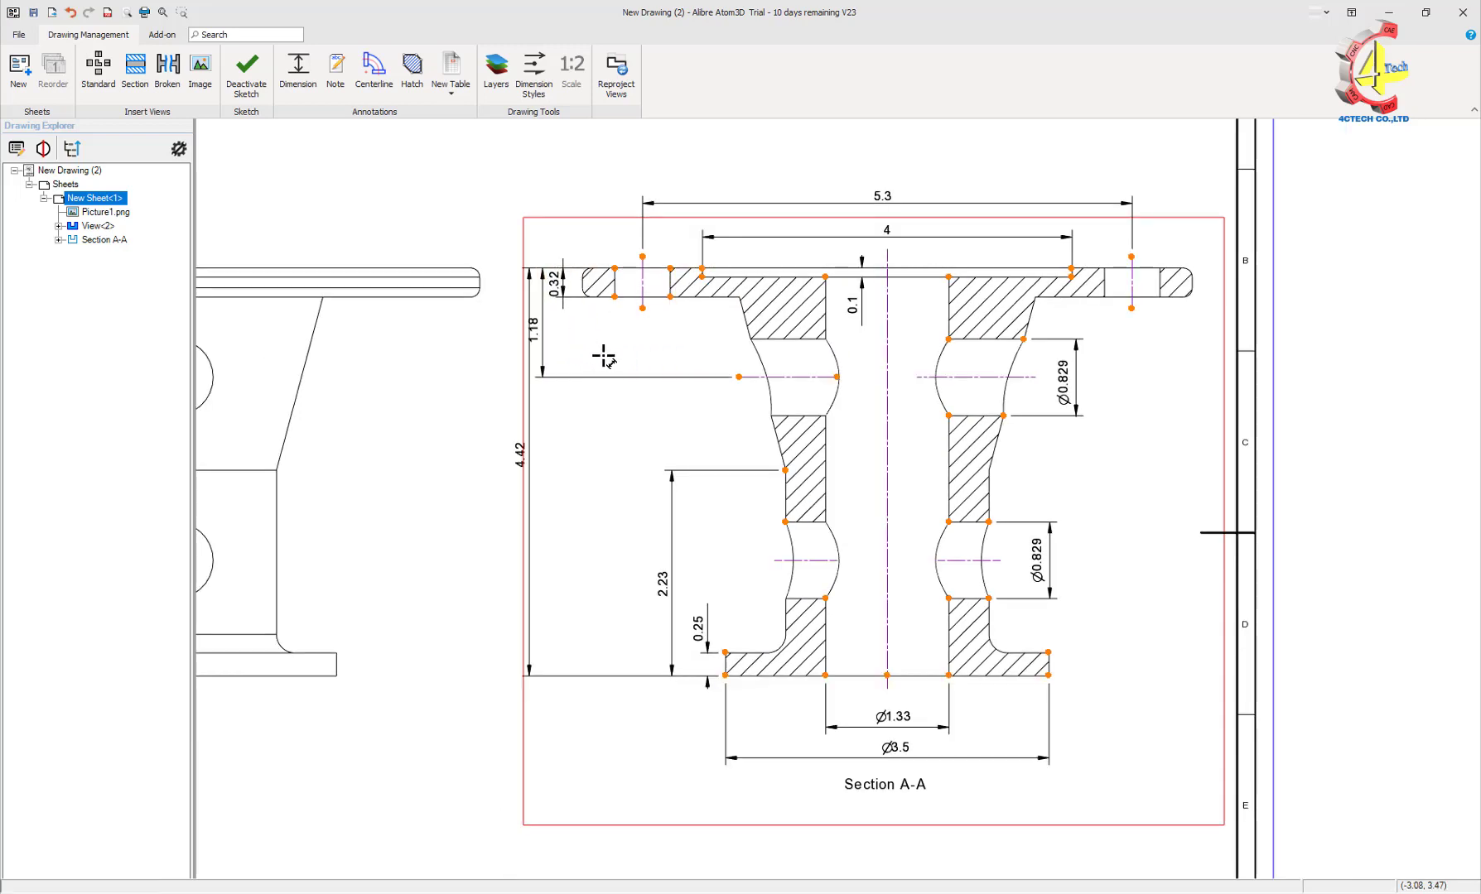
pyautogui.press('Escape')
pyautogui.moveTo(524, 462)
pyautogui.mouseDown()
pyautogui.moveTo(489, 461)
pyautogui.moveTo(500, 457)
pyautogui.mouseUp()
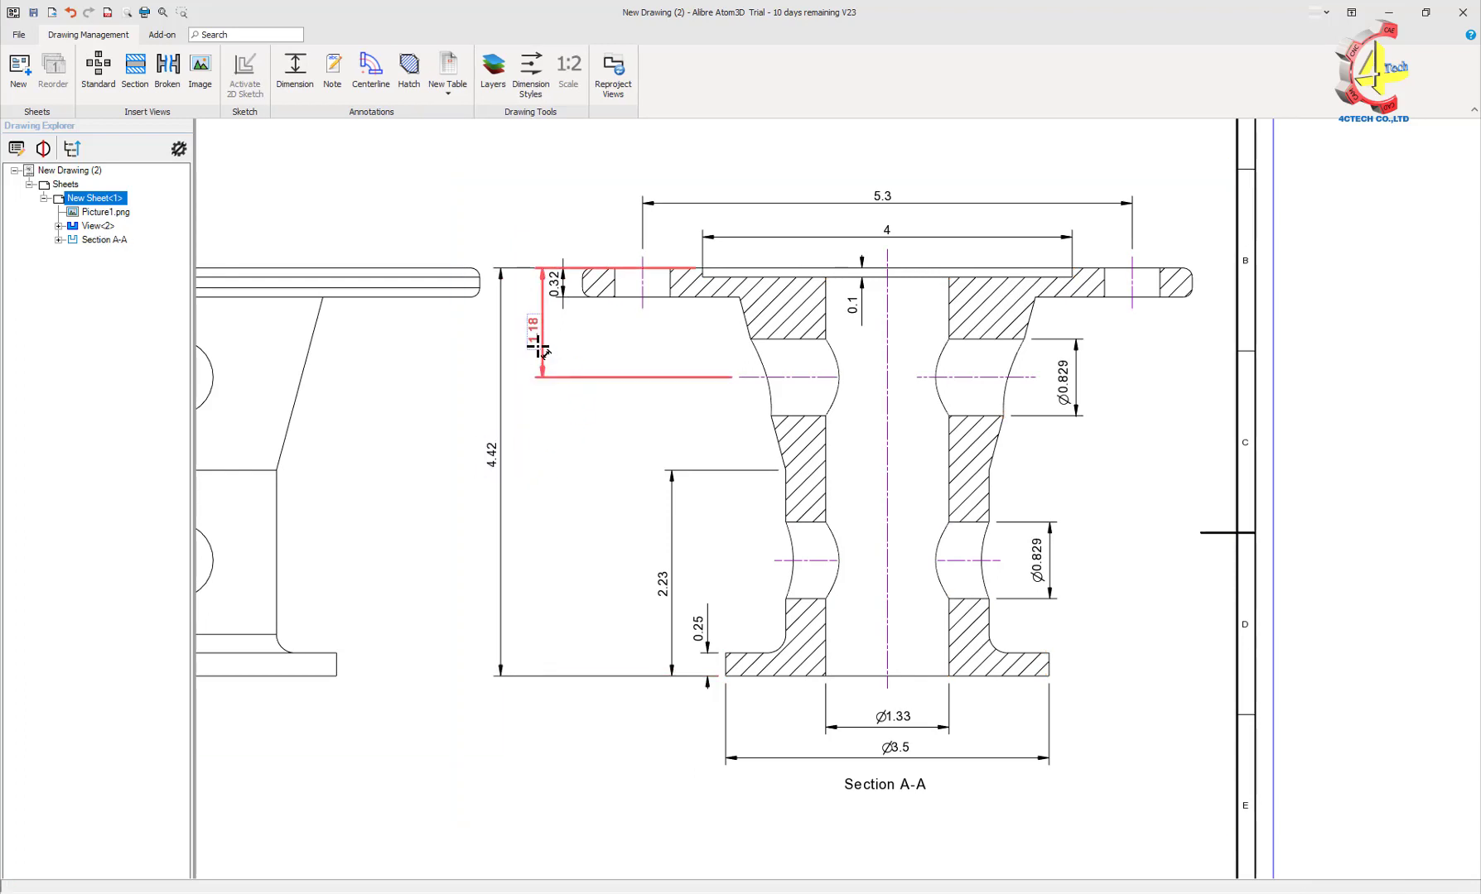
# Delete the flange thickness dimension at the flange's left end and dimension the thickness again beyond its right end
pyautogui.click(562, 286)
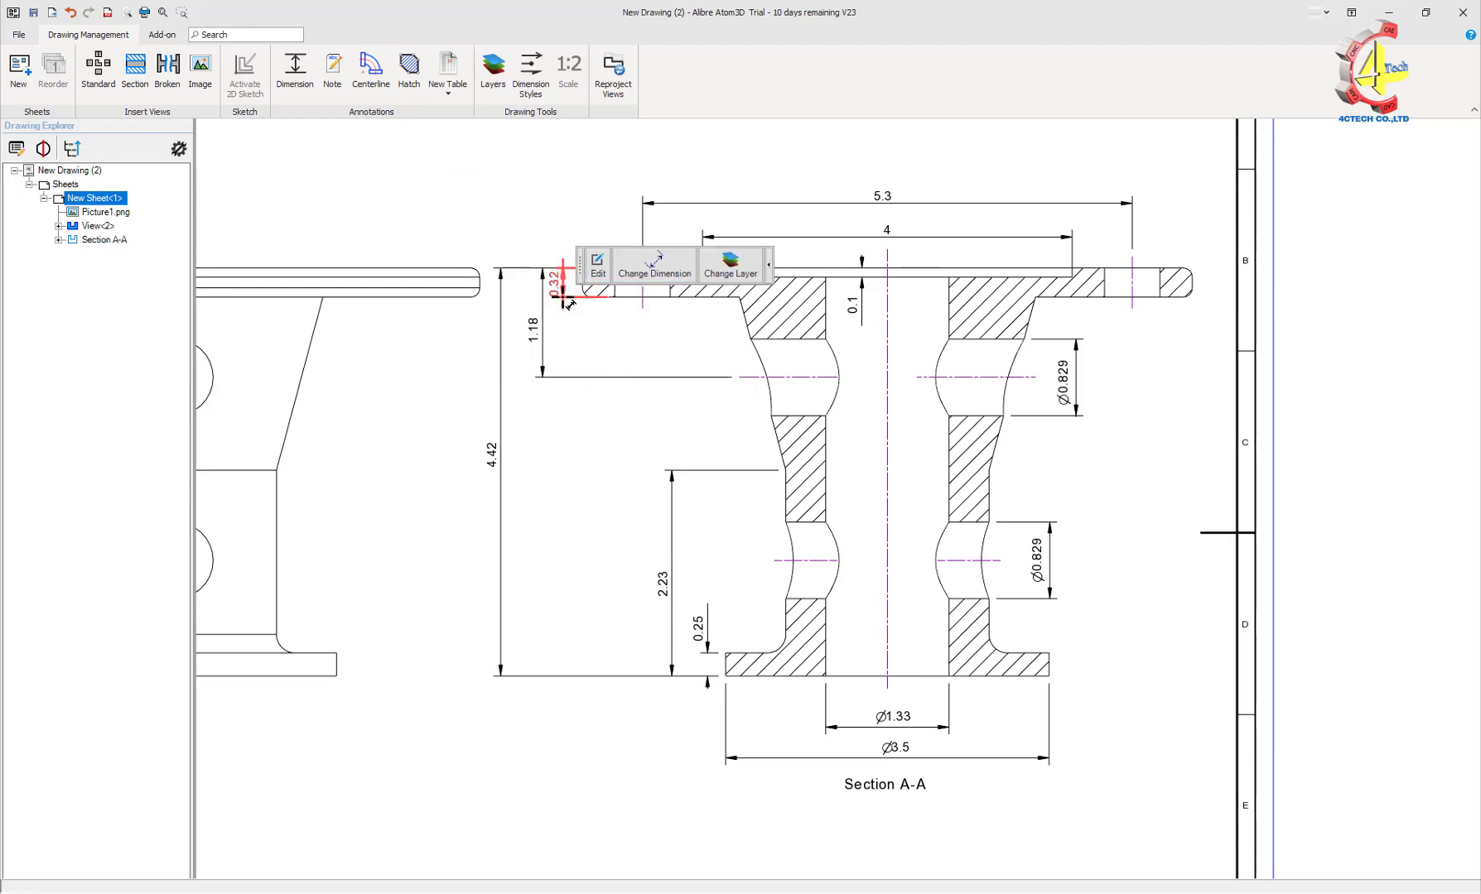
pyautogui.press('Delete')
pyautogui.click(295, 66)
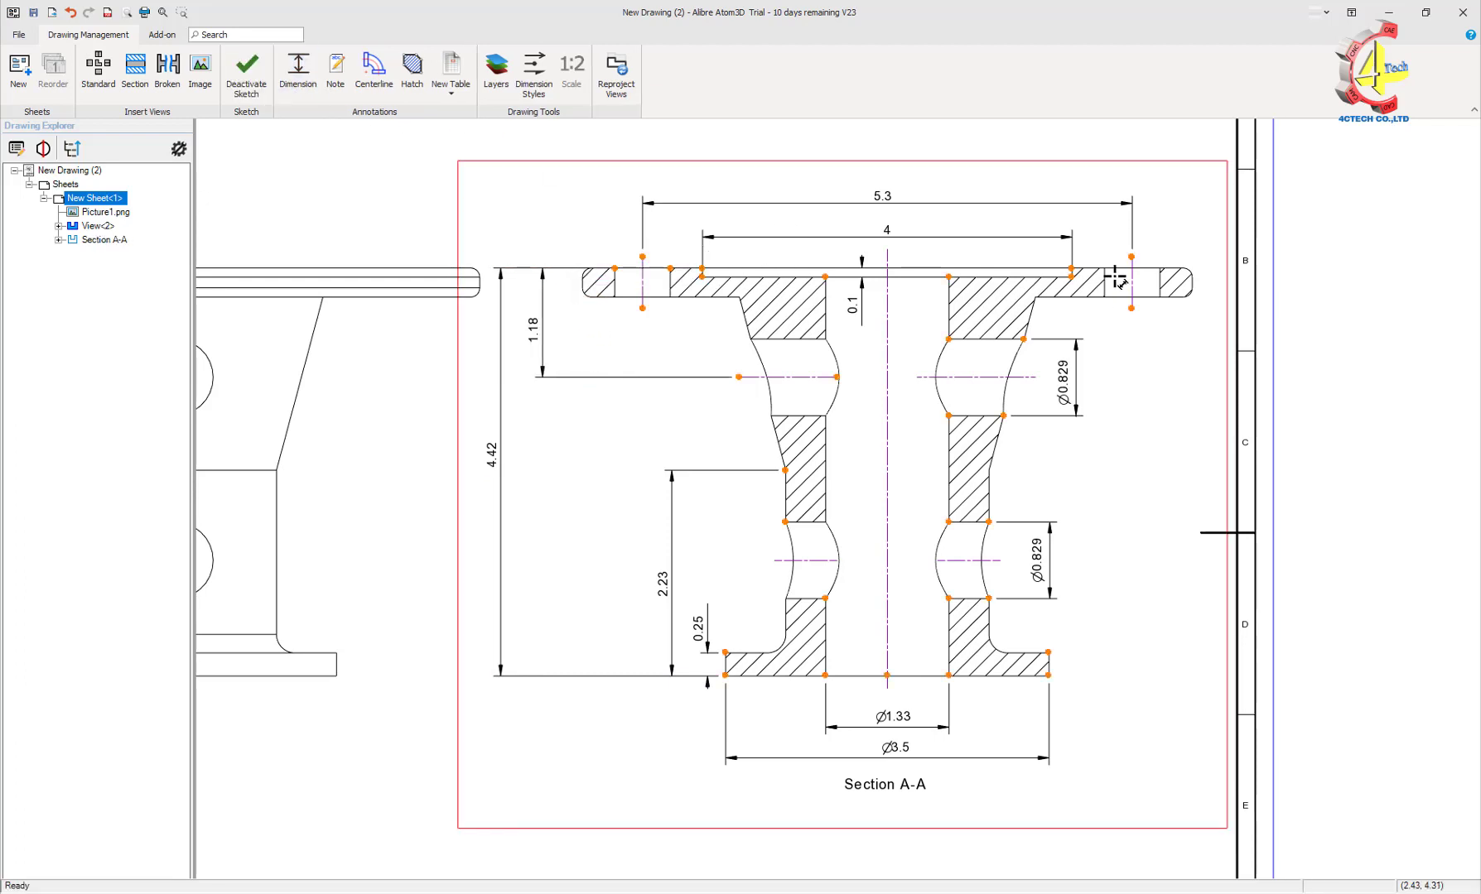
pyautogui.click(1142, 269)
pyautogui.click(1136, 296)
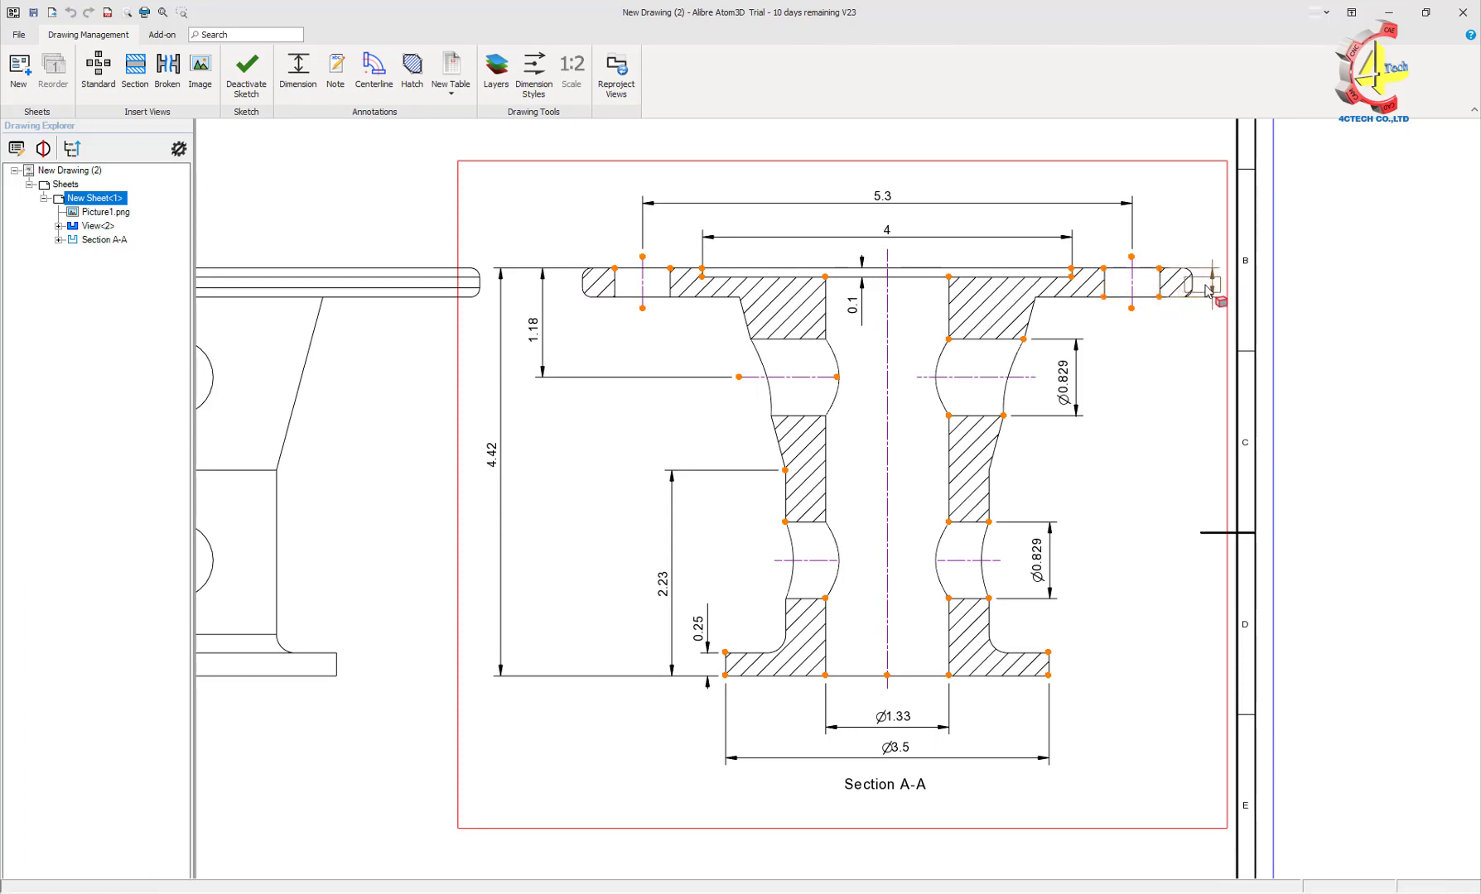
pyautogui.click(1216, 286)
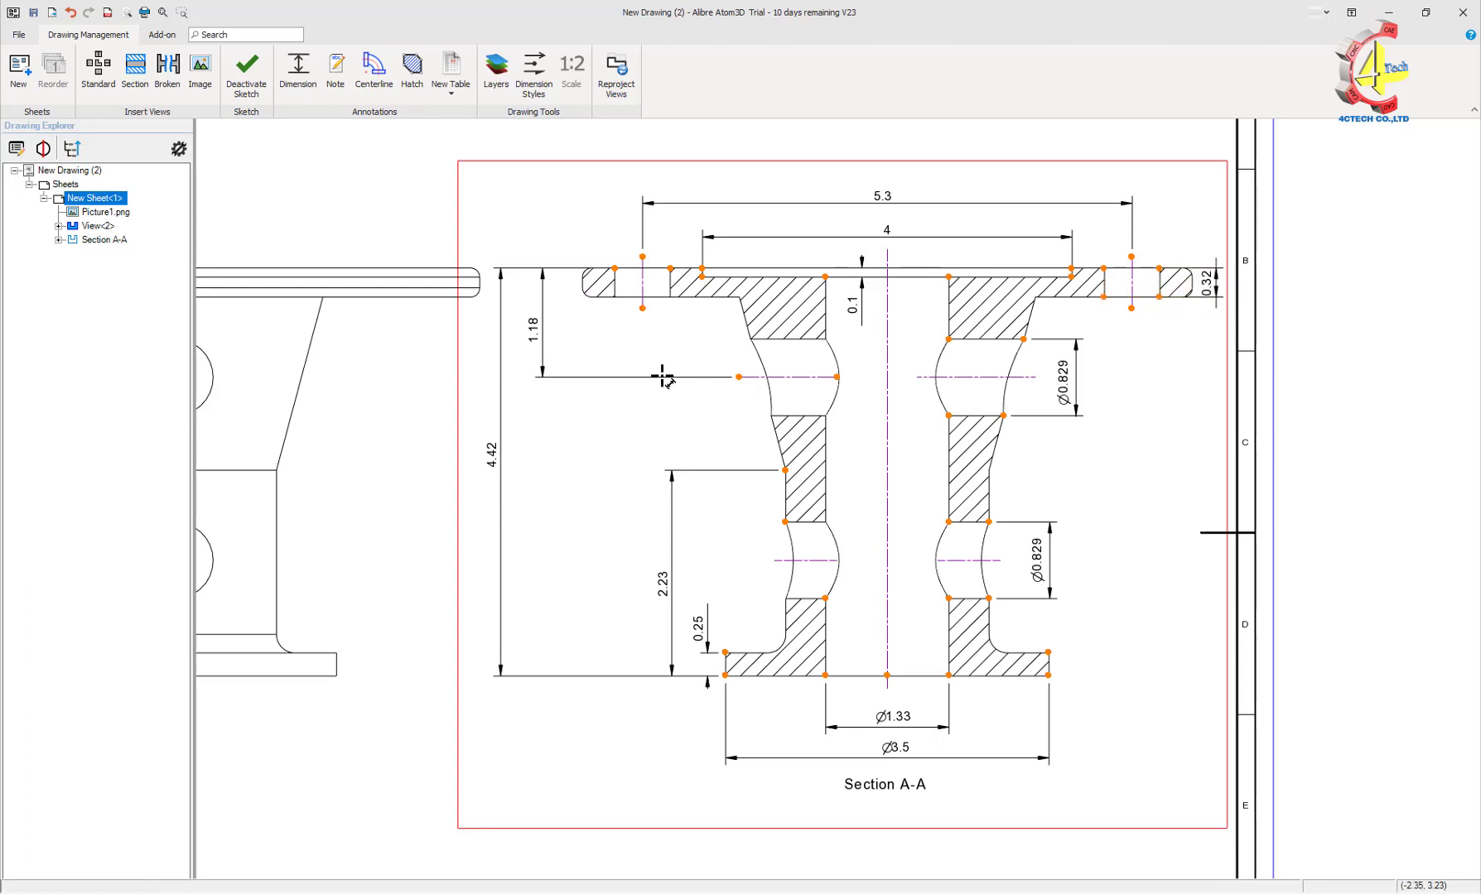
pyautogui.press('Escape')
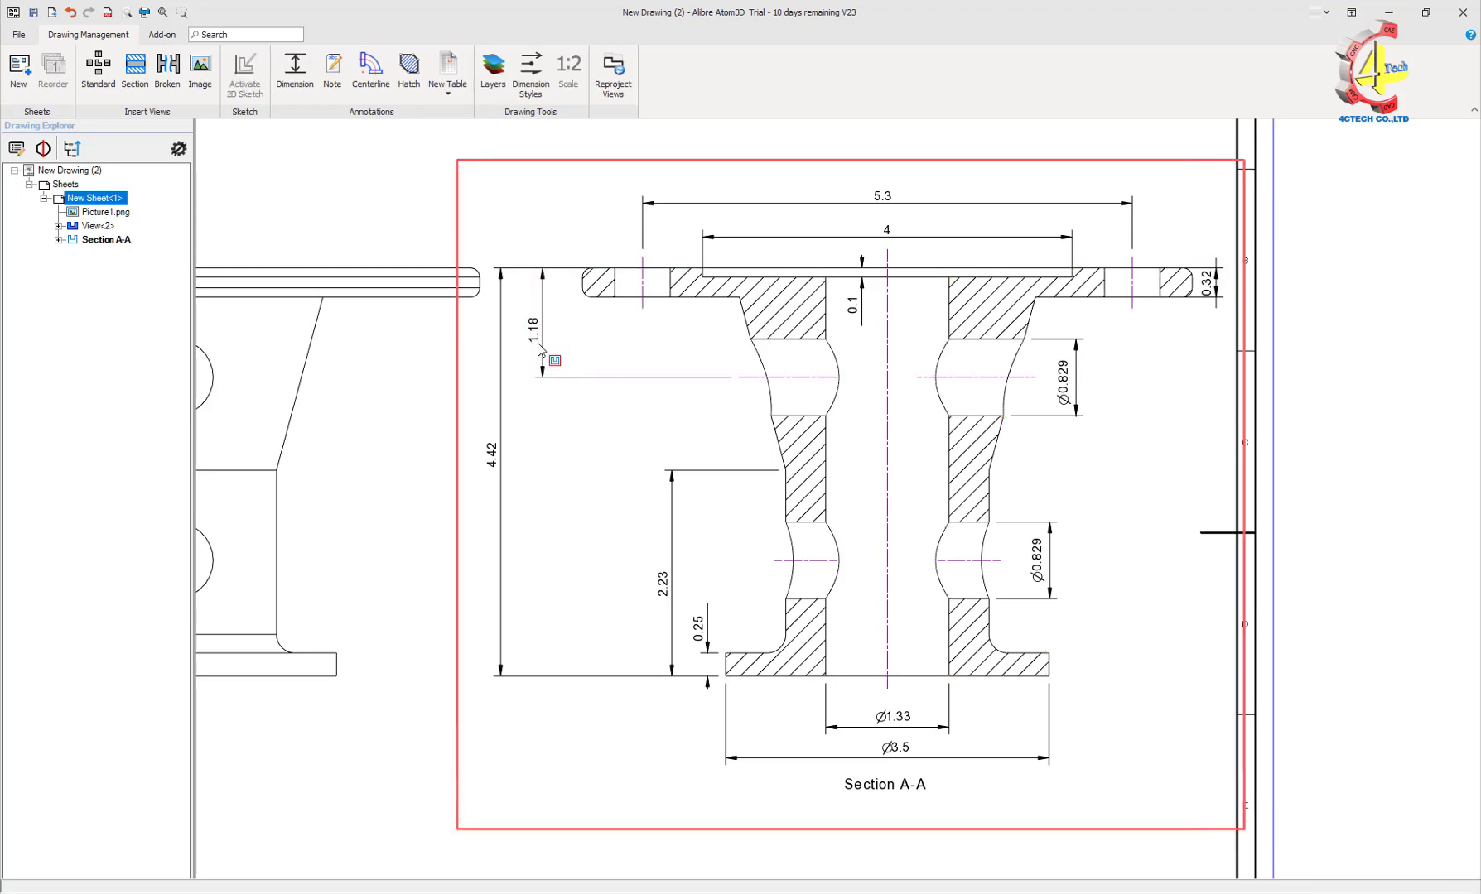
# Dimension the lower cross hole's centerline from the flange top, placing it just inside the overall height dimension
pyautogui.click(295, 73)
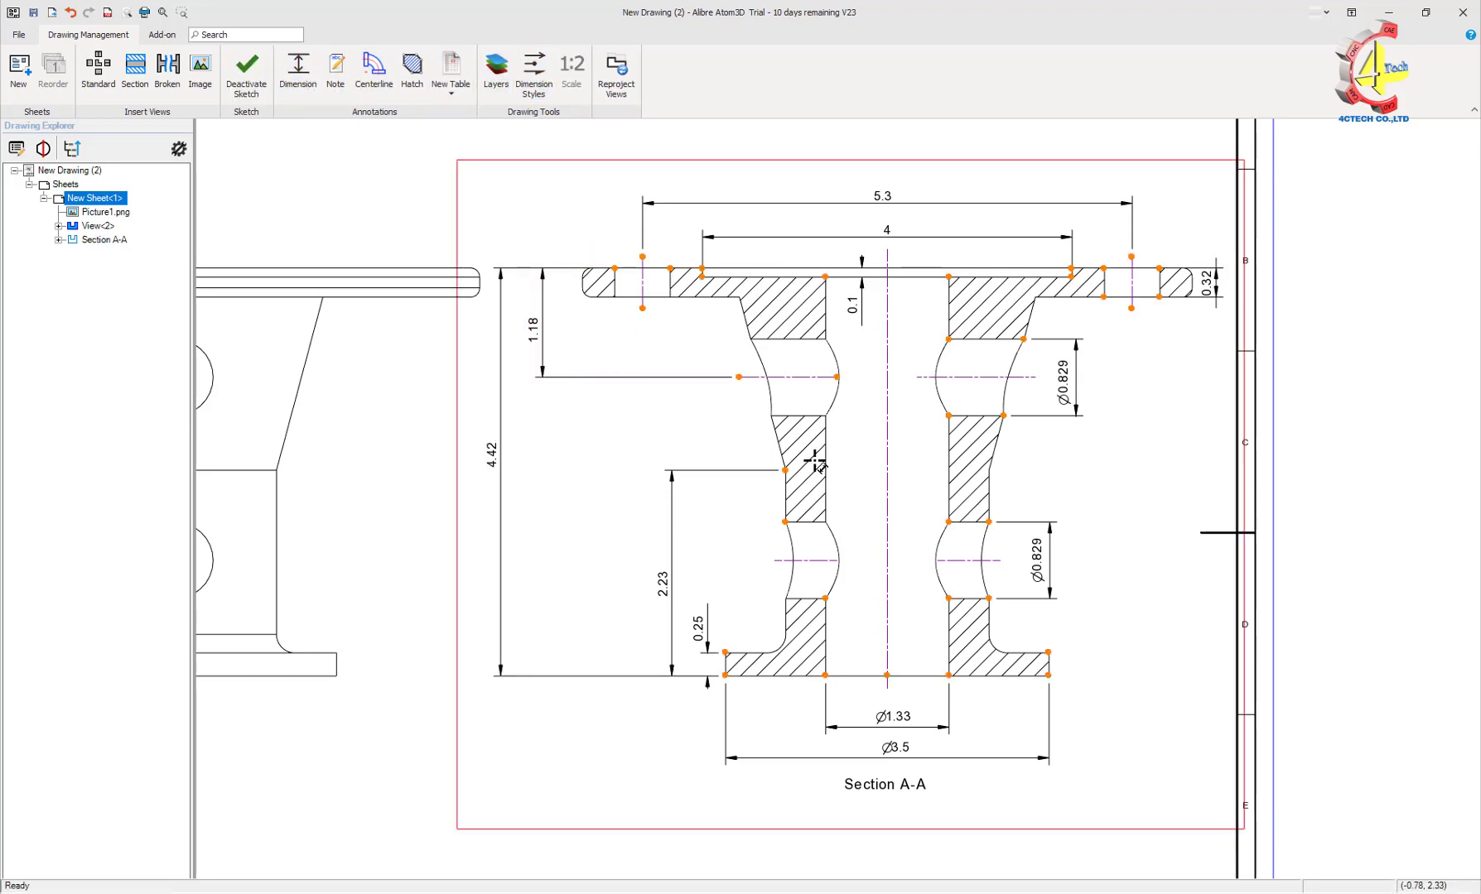
pyautogui.click(803, 562)
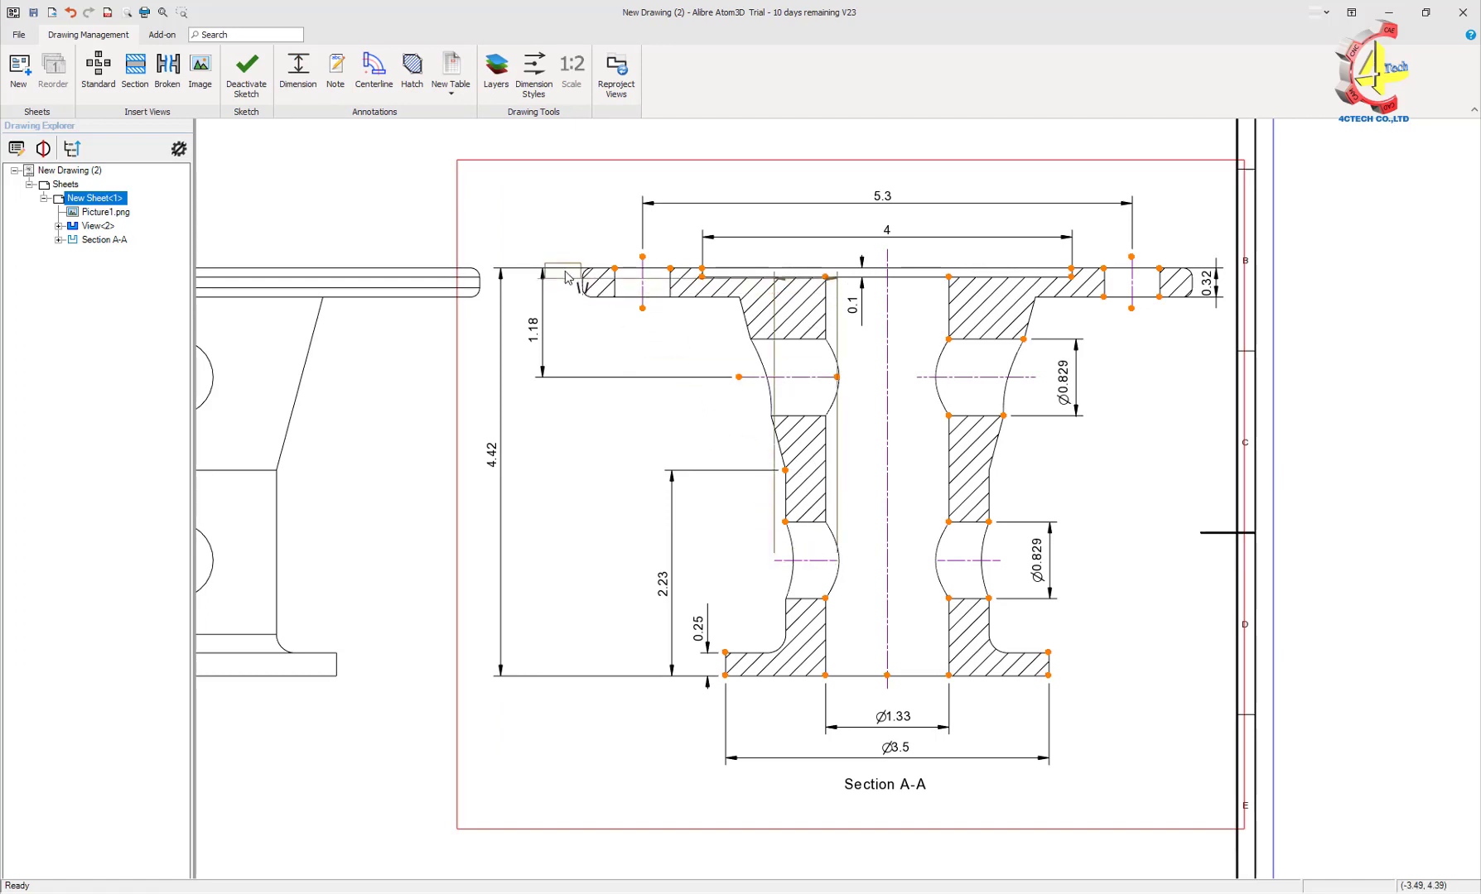
pyautogui.click(637, 269)
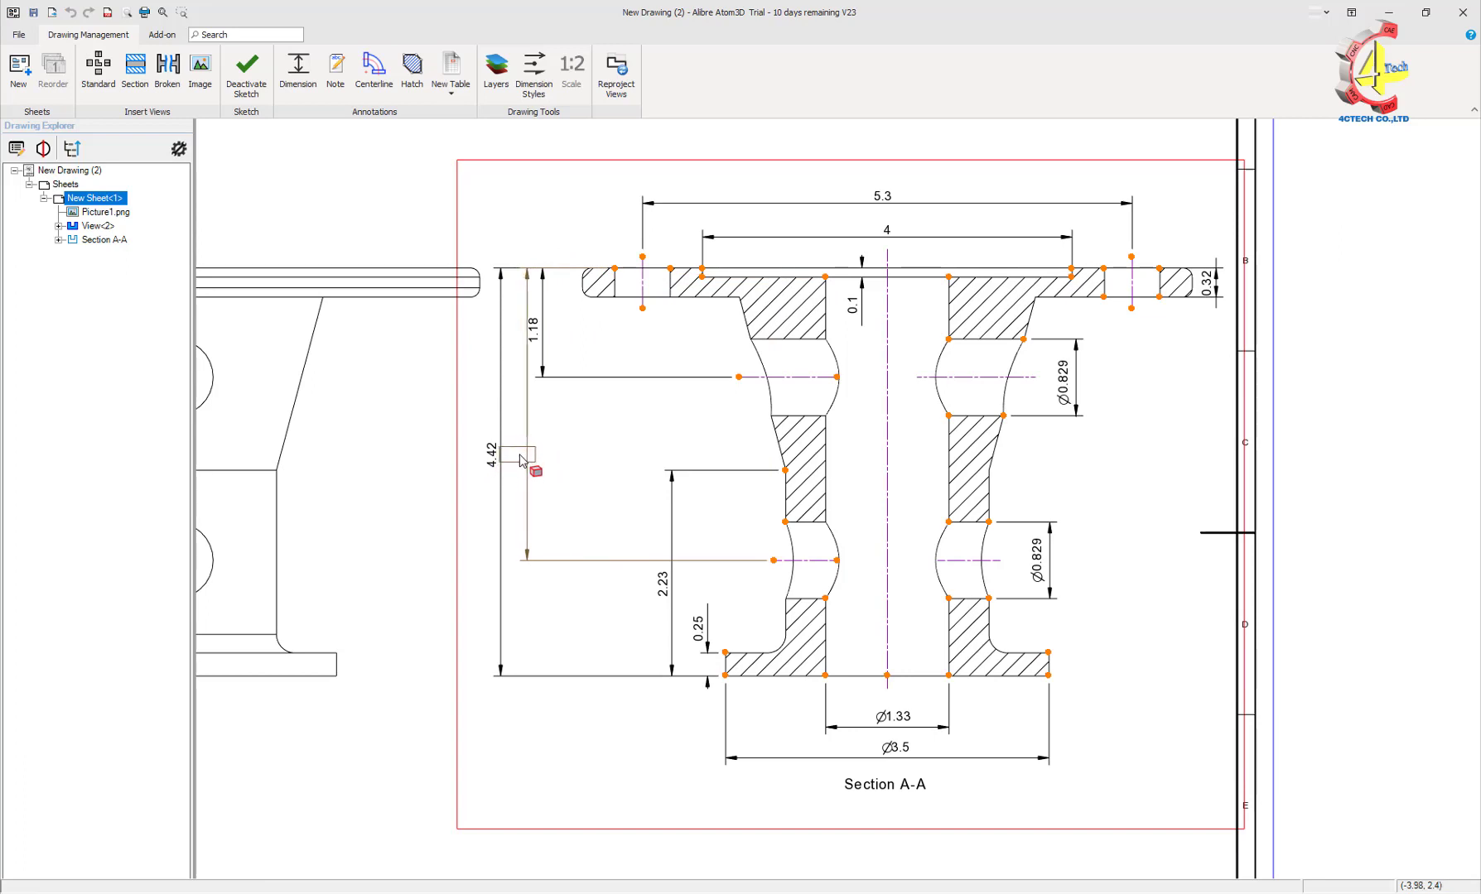
pyautogui.click(520, 461)
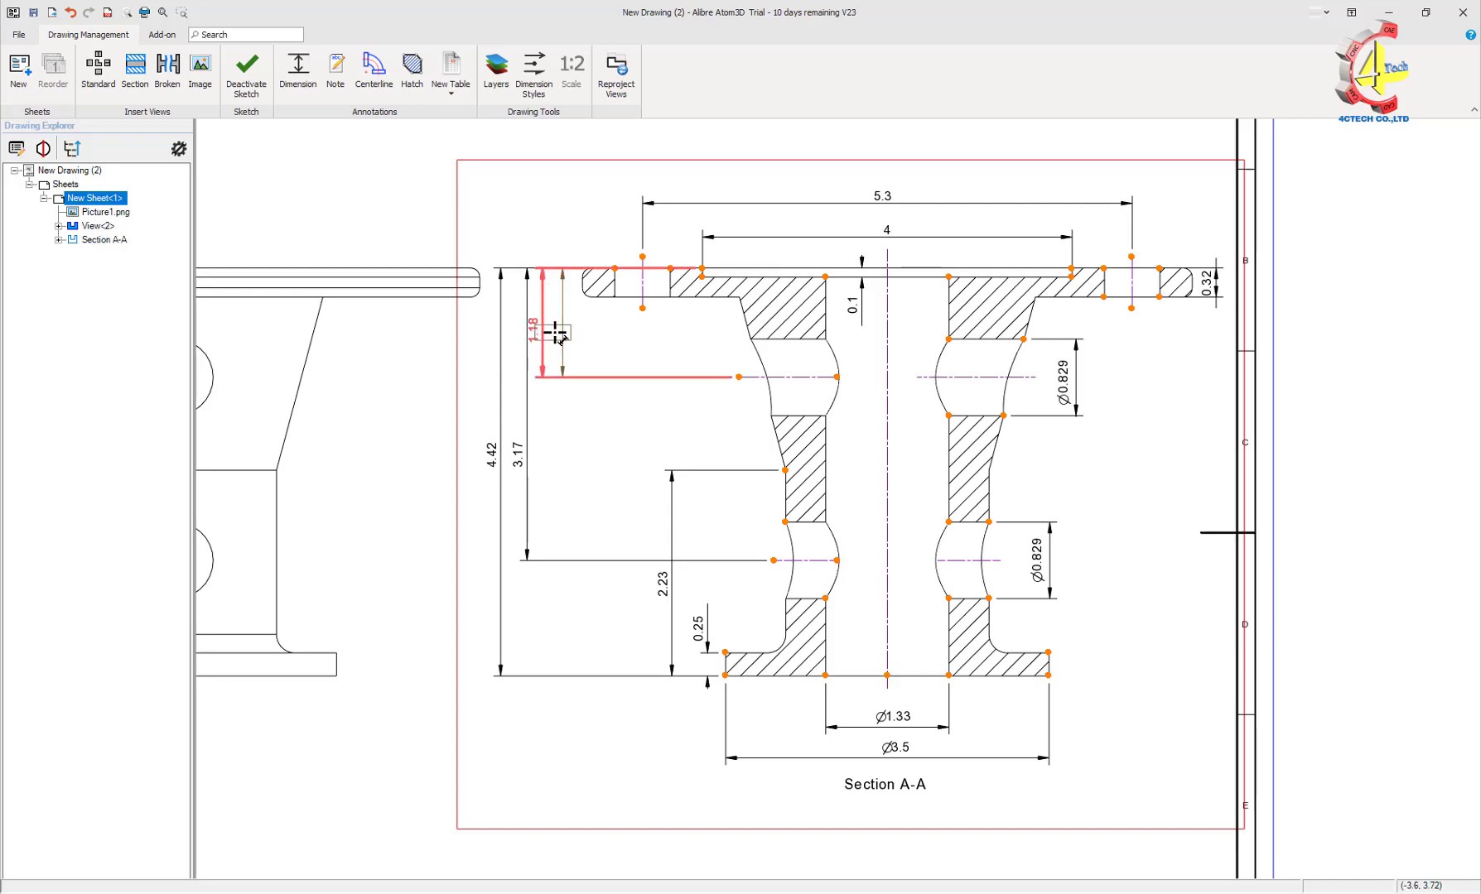
# Move both cross hole position dimensions slightly toward the section to space them out from the overall height dimension
pyautogui.moveTo(554, 333); pyautogui.dragTo(561, 358)
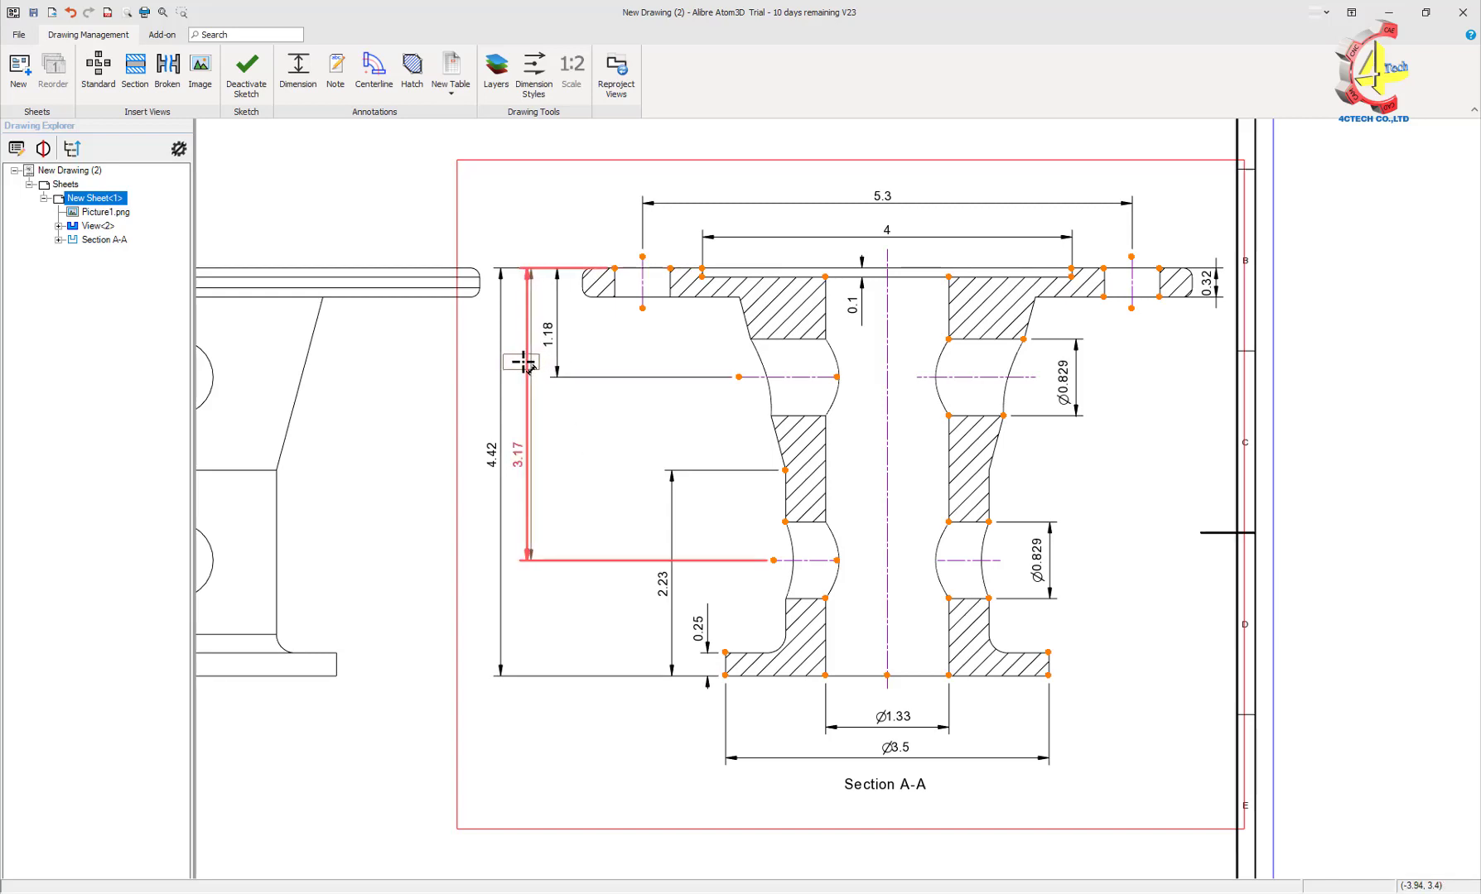
pyautogui.moveTo(524, 362); pyautogui.dragTo(528, 364)
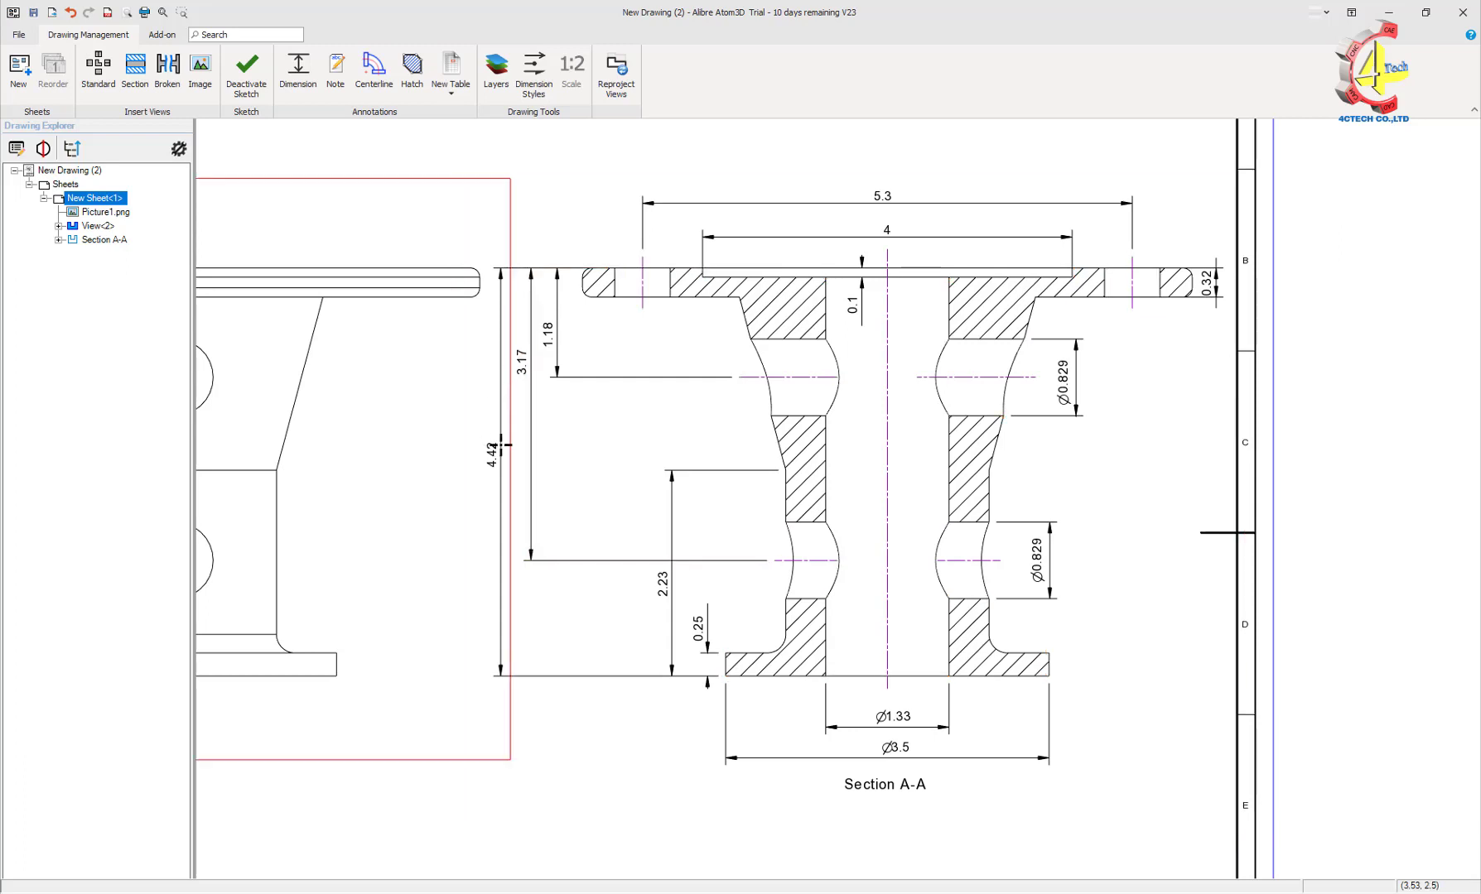
pyautogui.press('Escape')
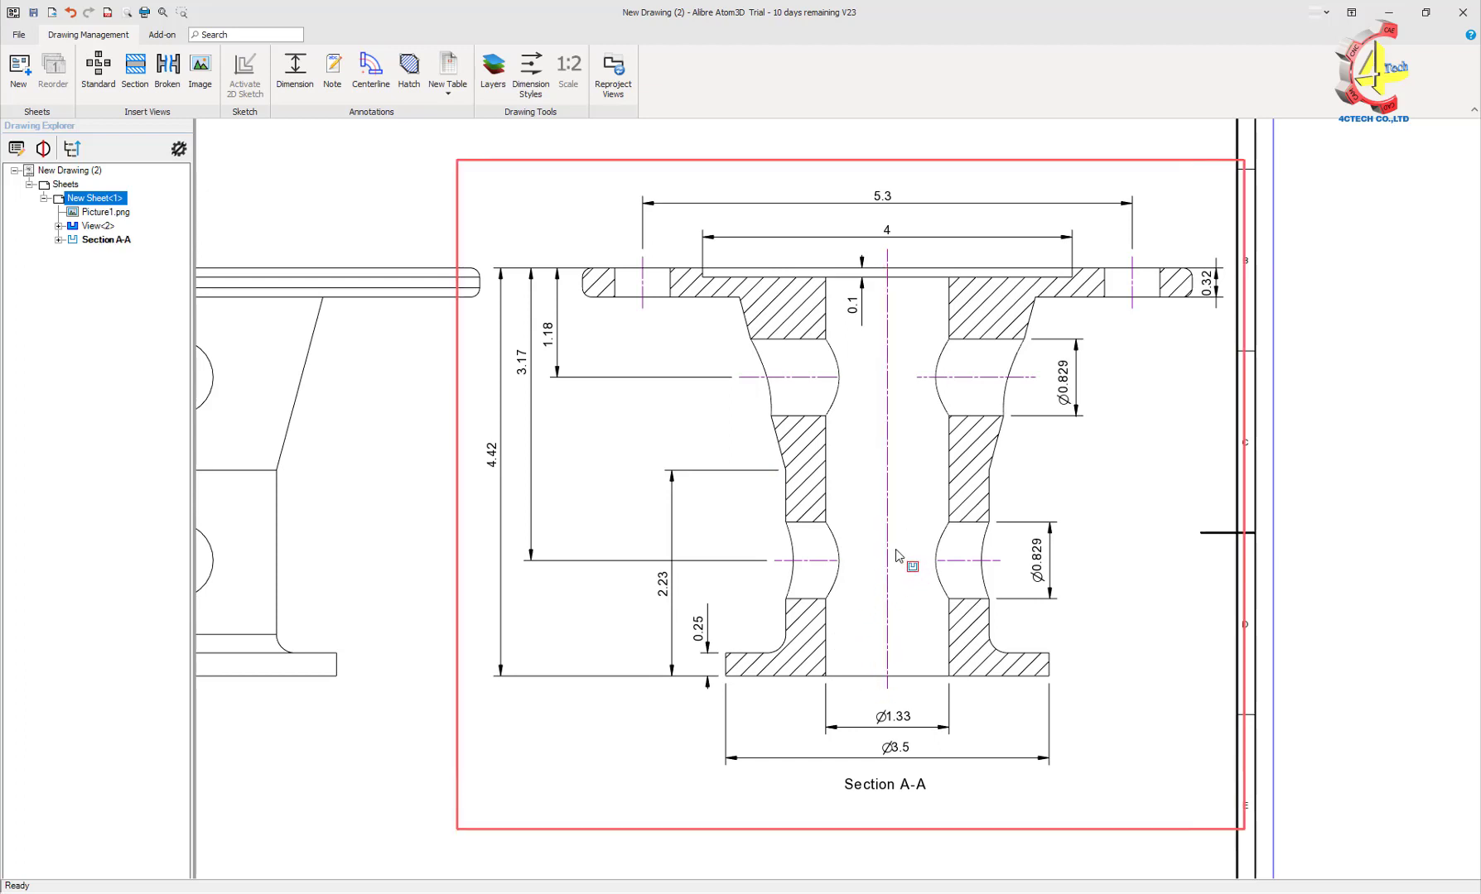
# Add a radius dimension to the fillet between the body and the base flange on Section A-A's right side
pyautogui.press('d')
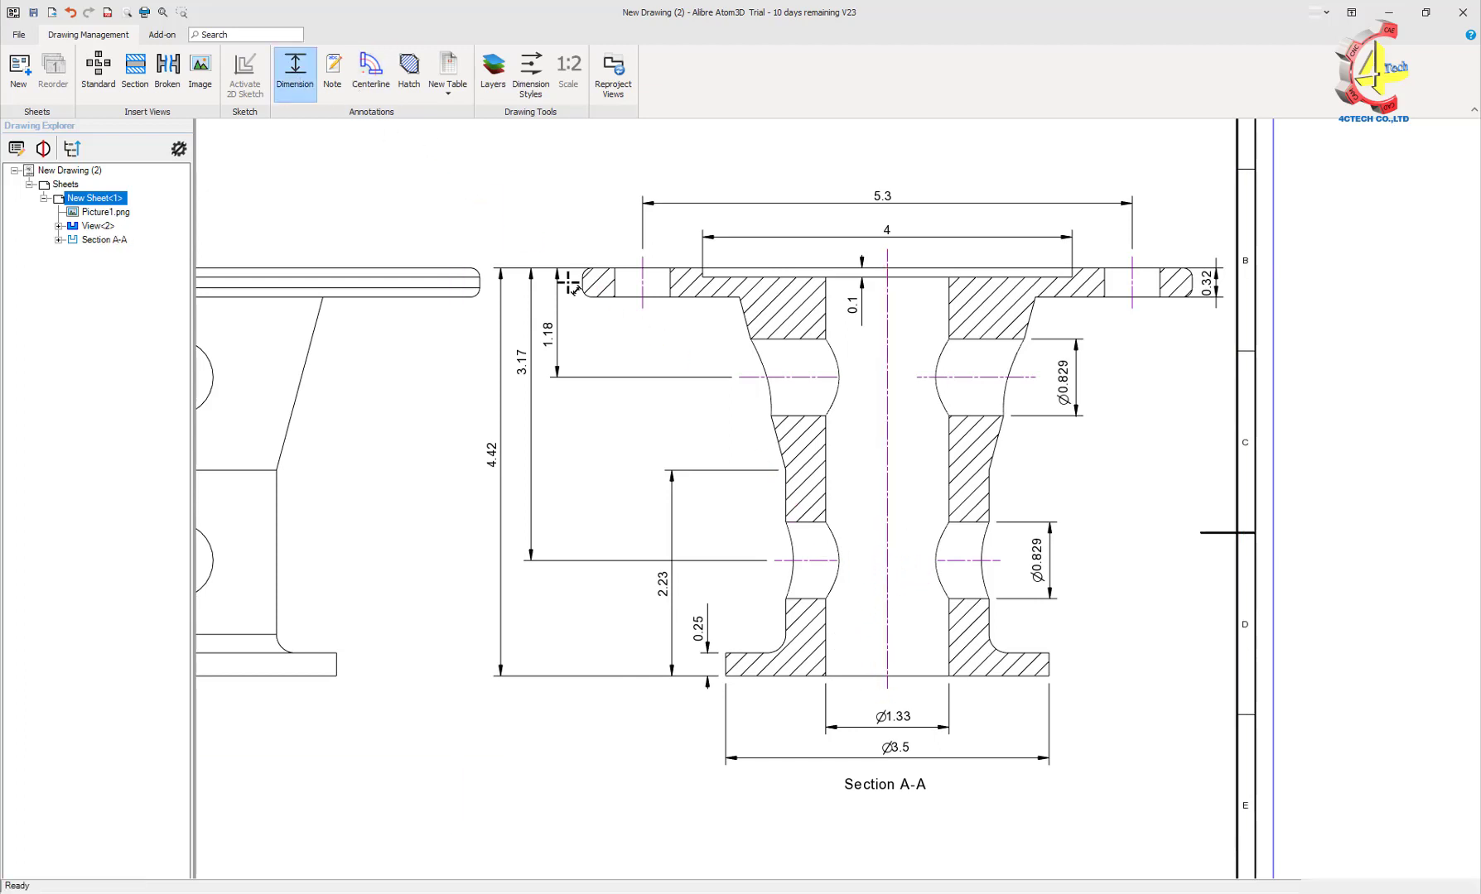
pyautogui.click(568, 283)
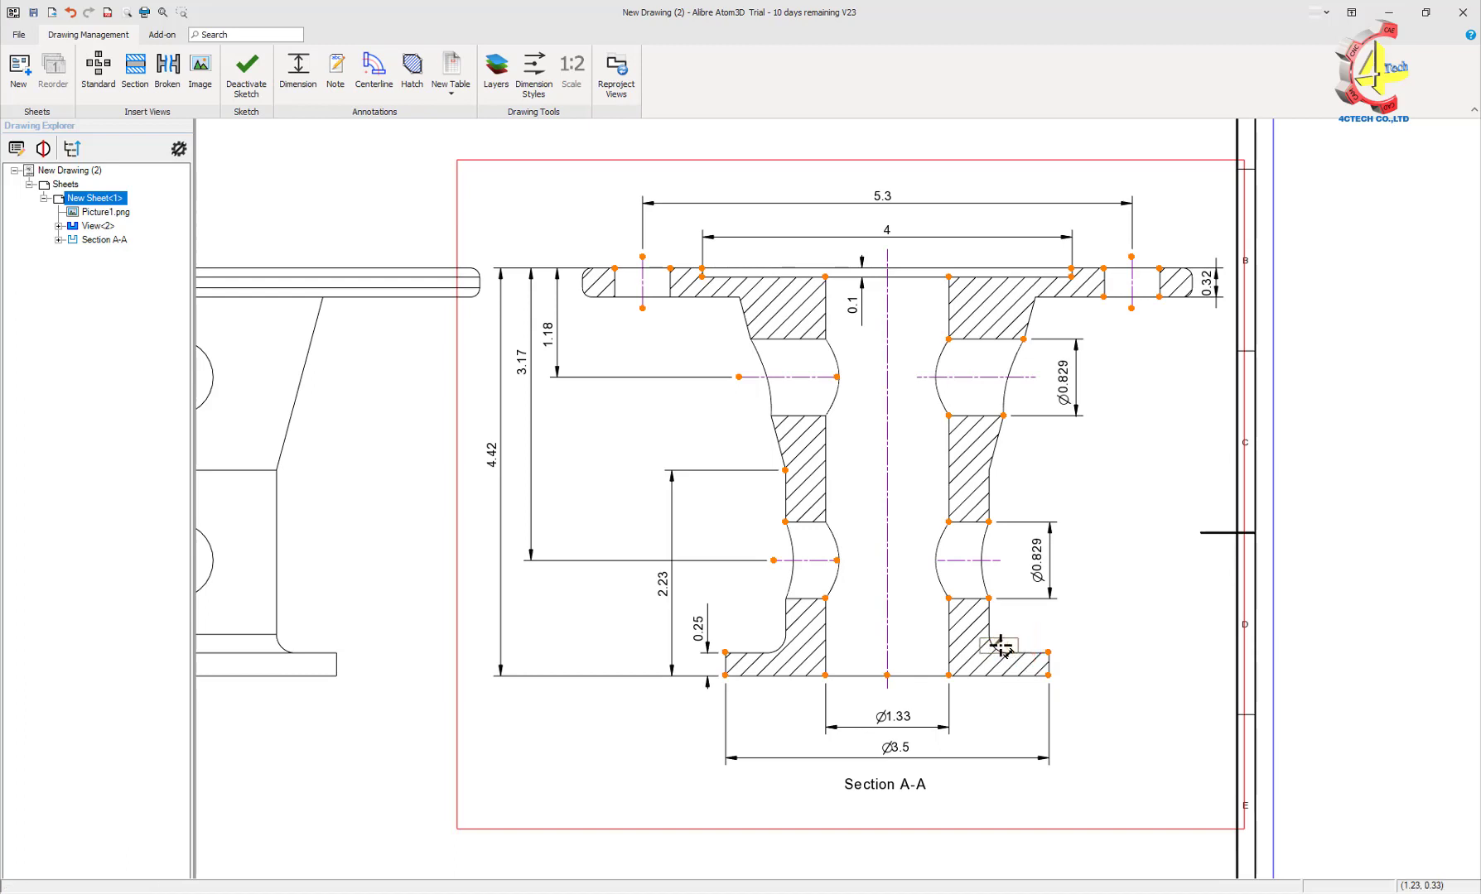
pyautogui.click(996, 644)
pyautogui.click(1067, 653)
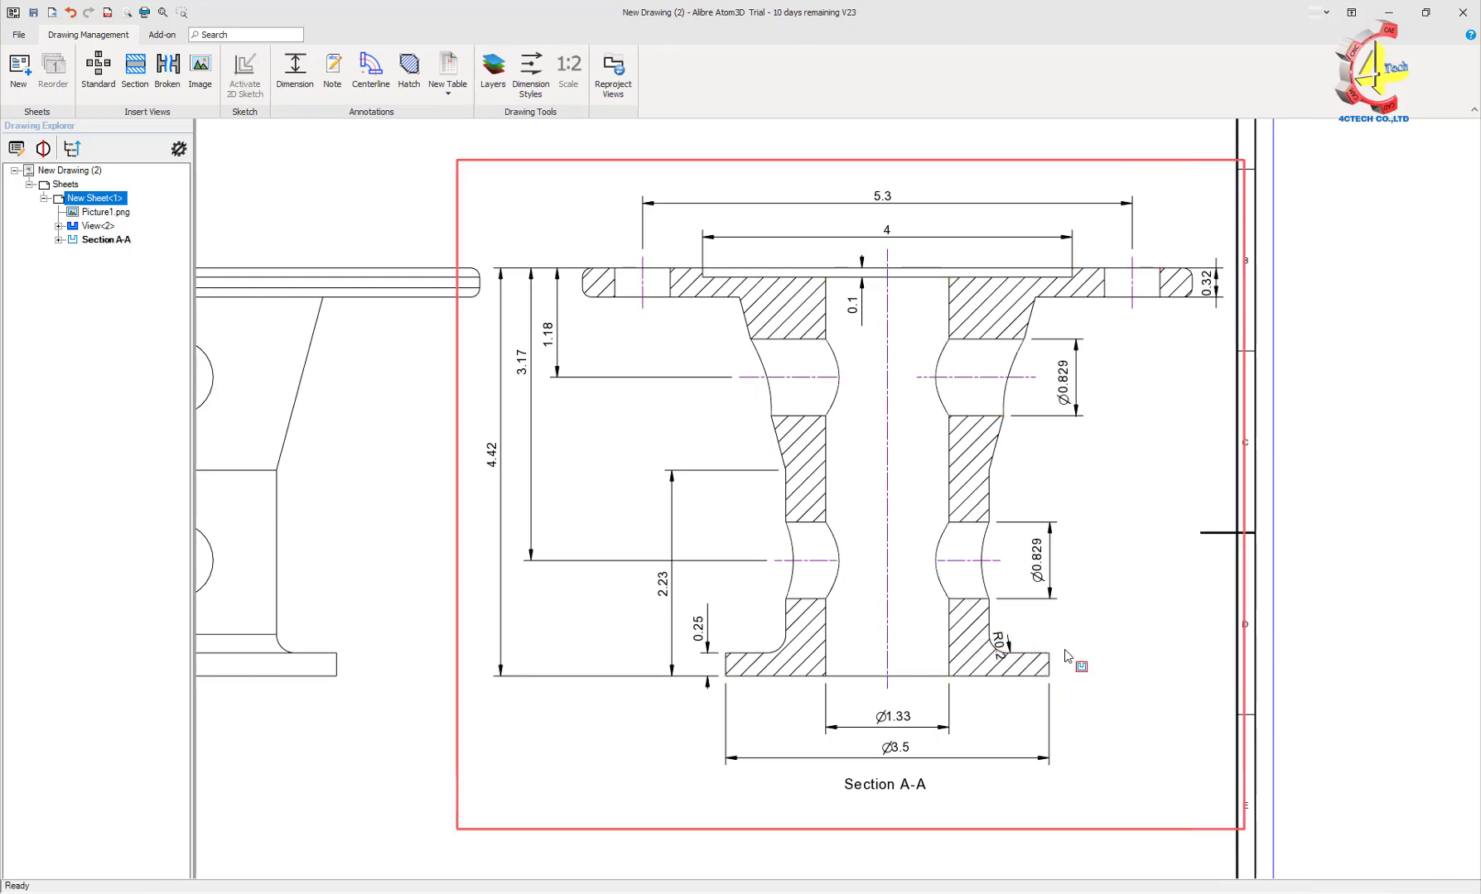
# Shift the base fillet's radius dimension slightly and change its text alignment to horizontal
pyautogui.click(1005, 639)
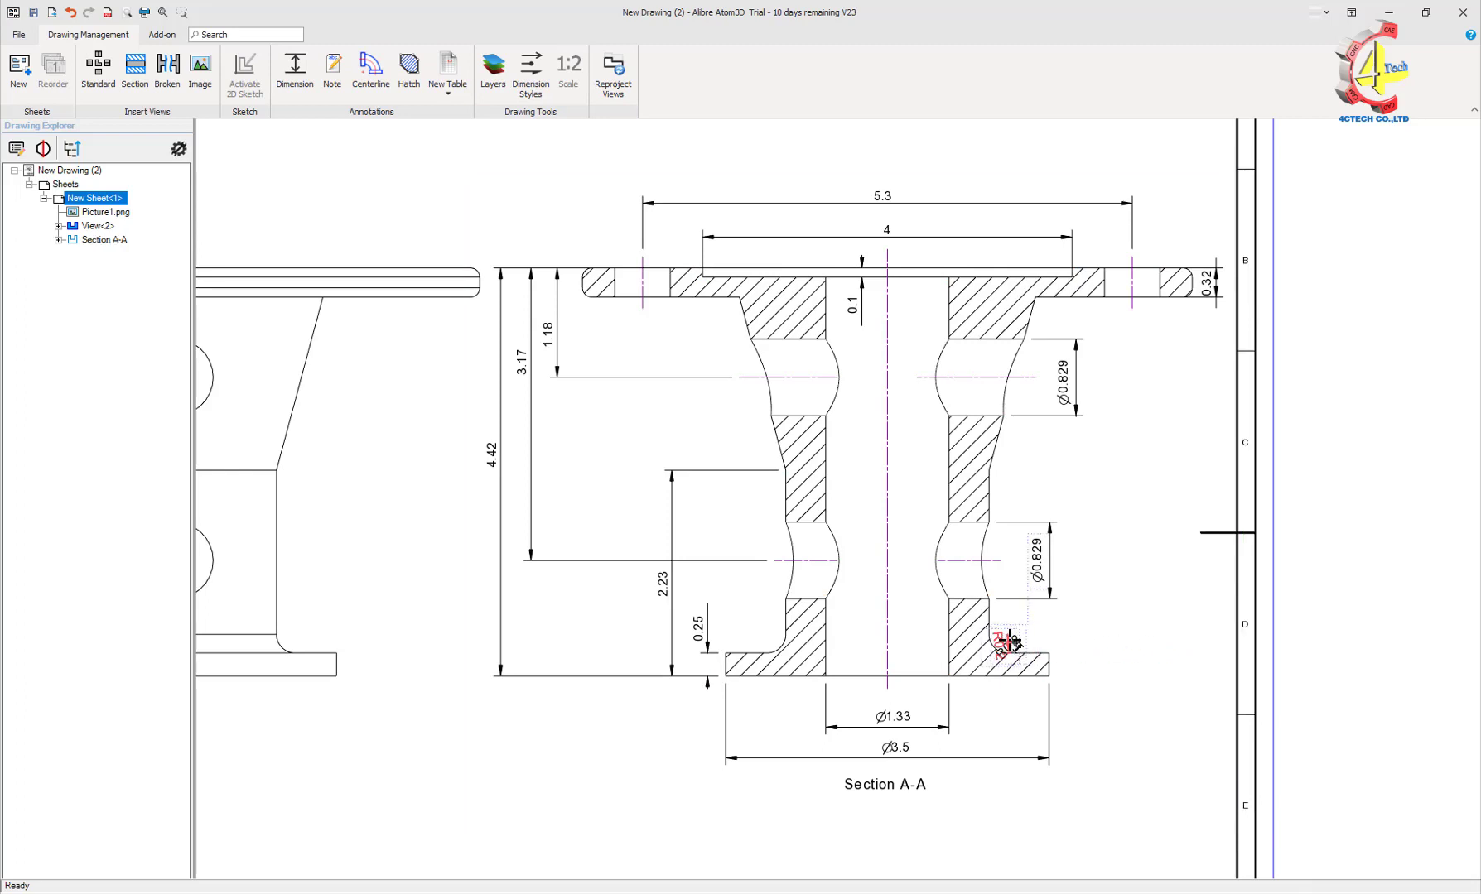
pyautogui.click(1008, 642)
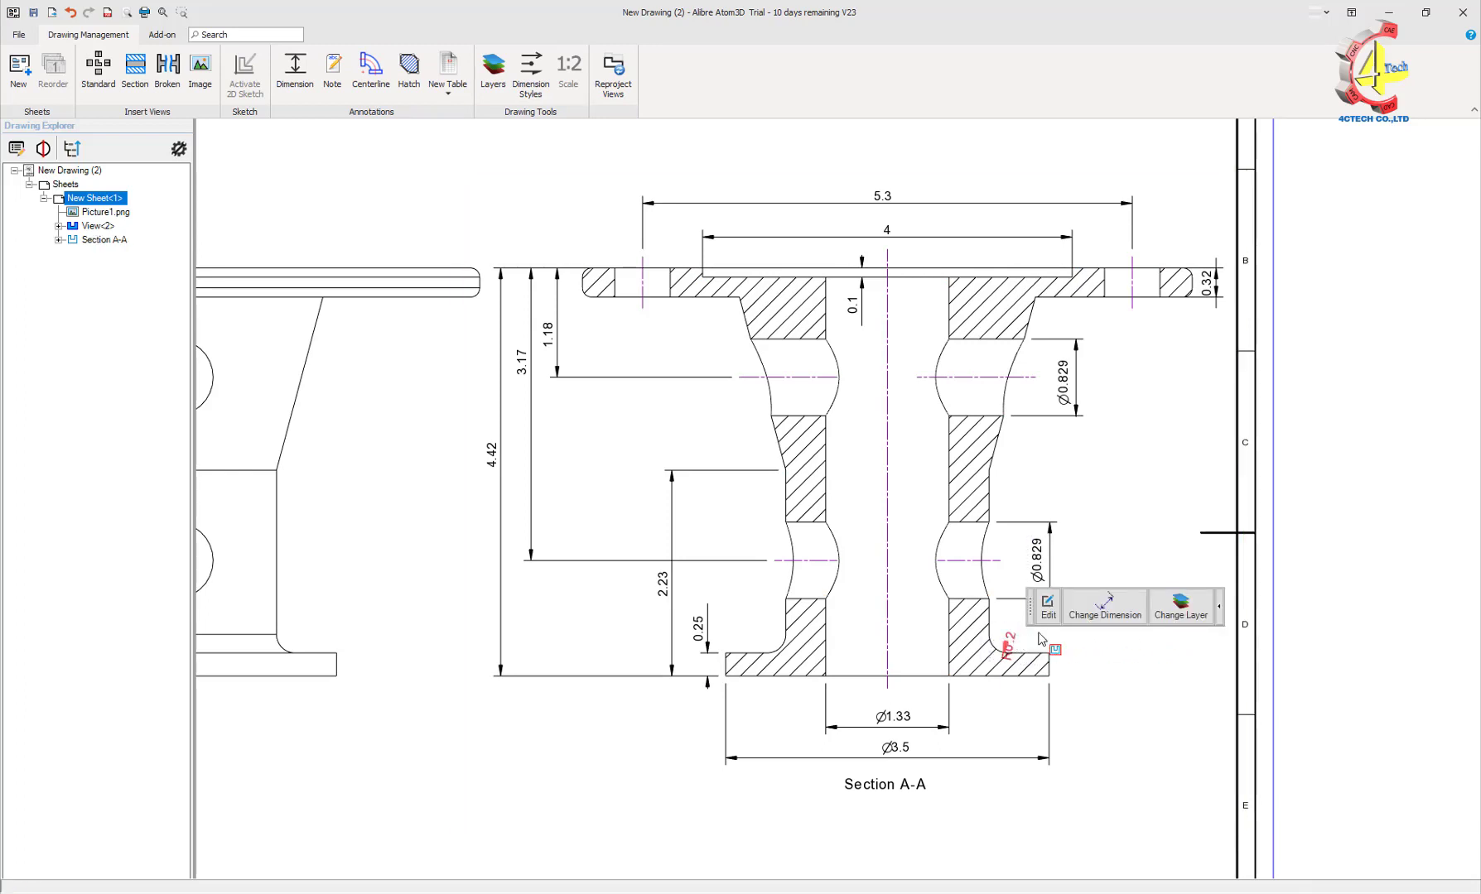
pyautogui.click(1129, 615)
pyautogui.click(1248, 509)
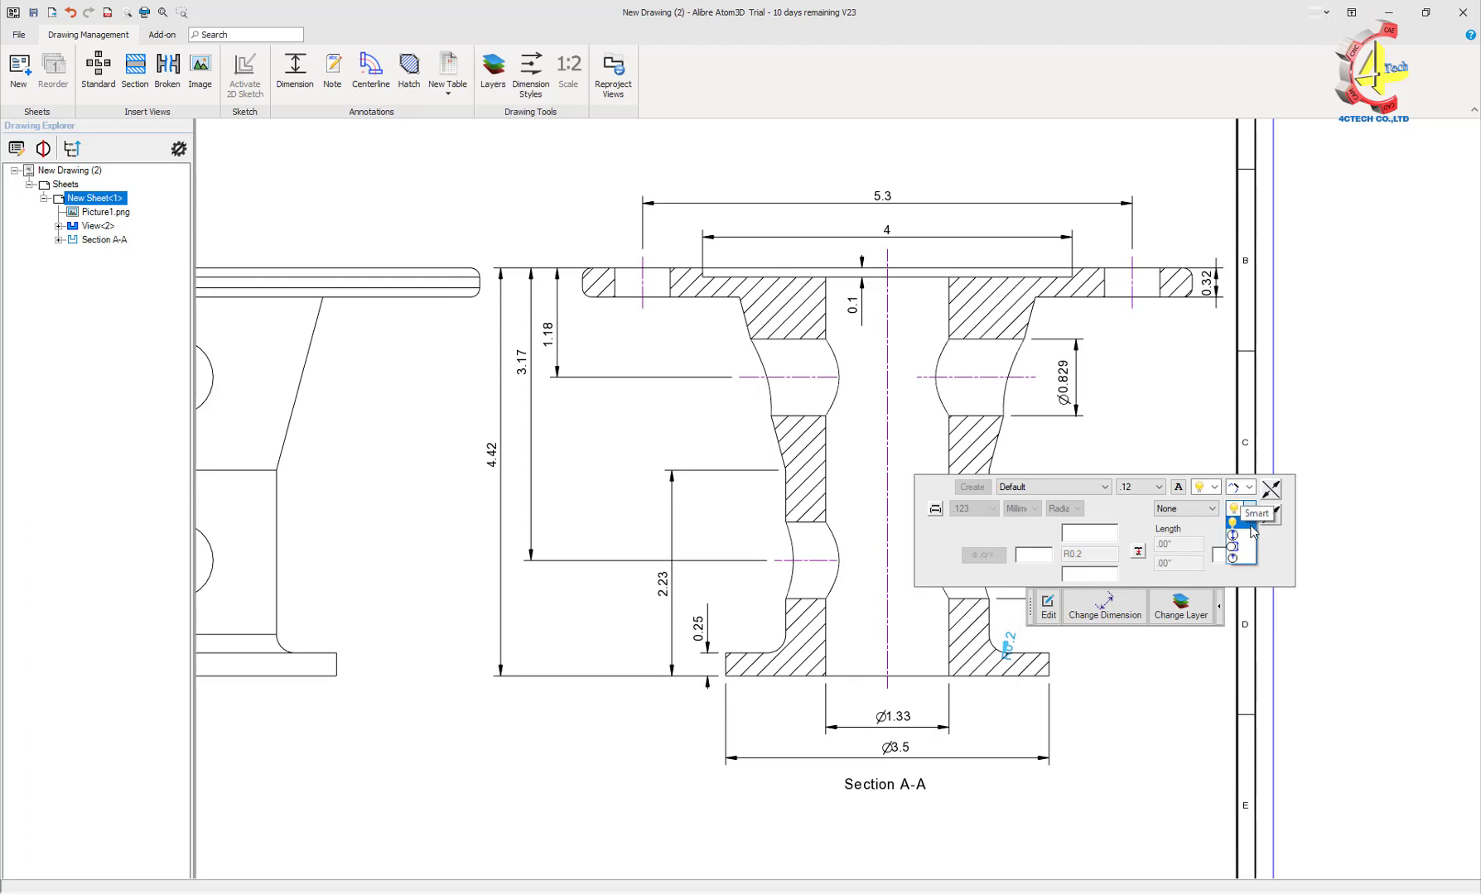
pyautogui.click(1240, 560)
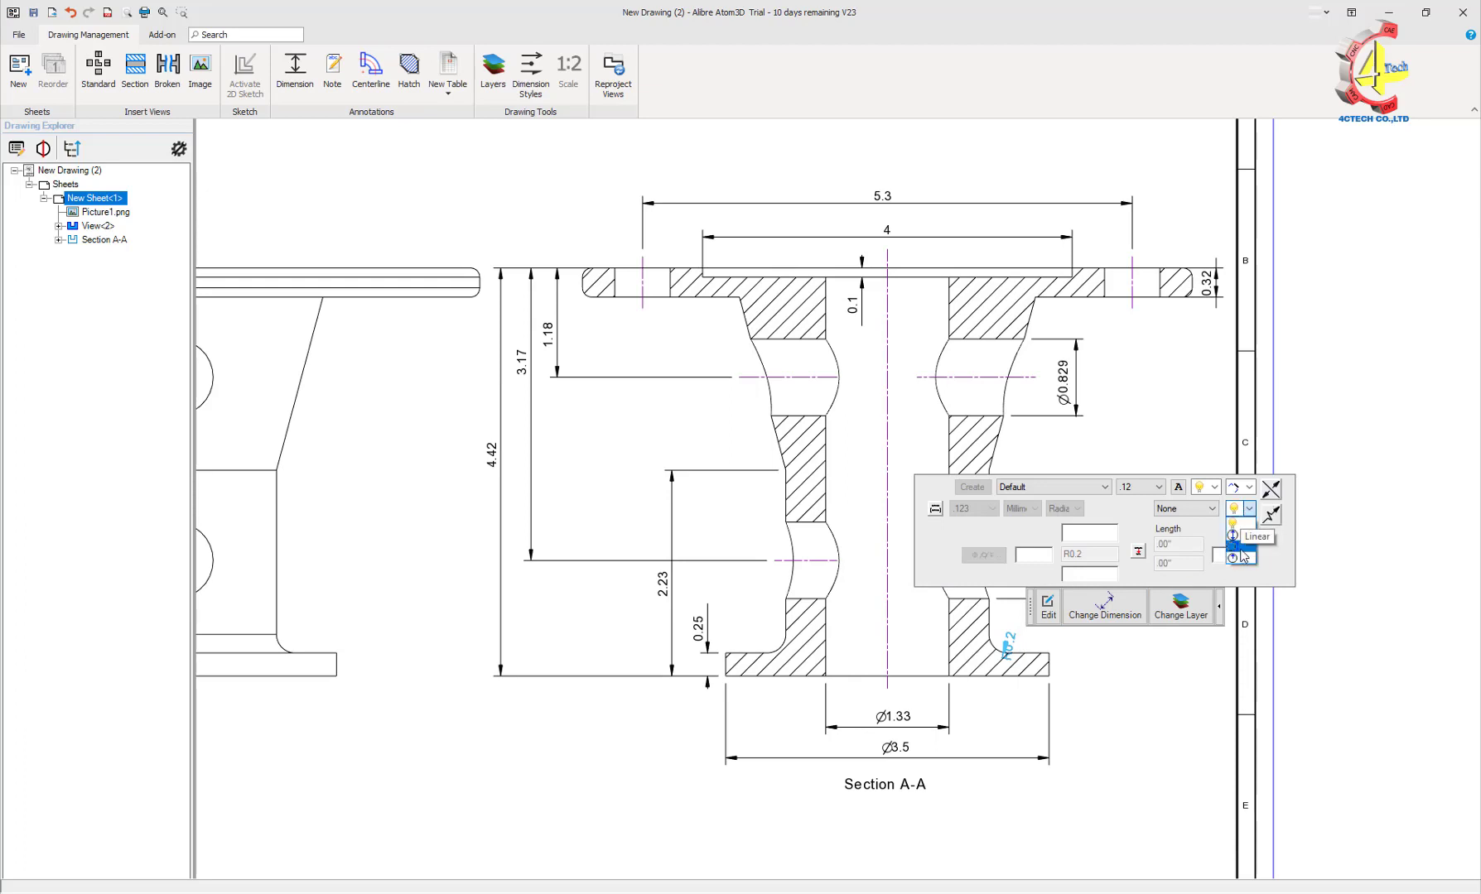
pyautogui.click(1251, 489)
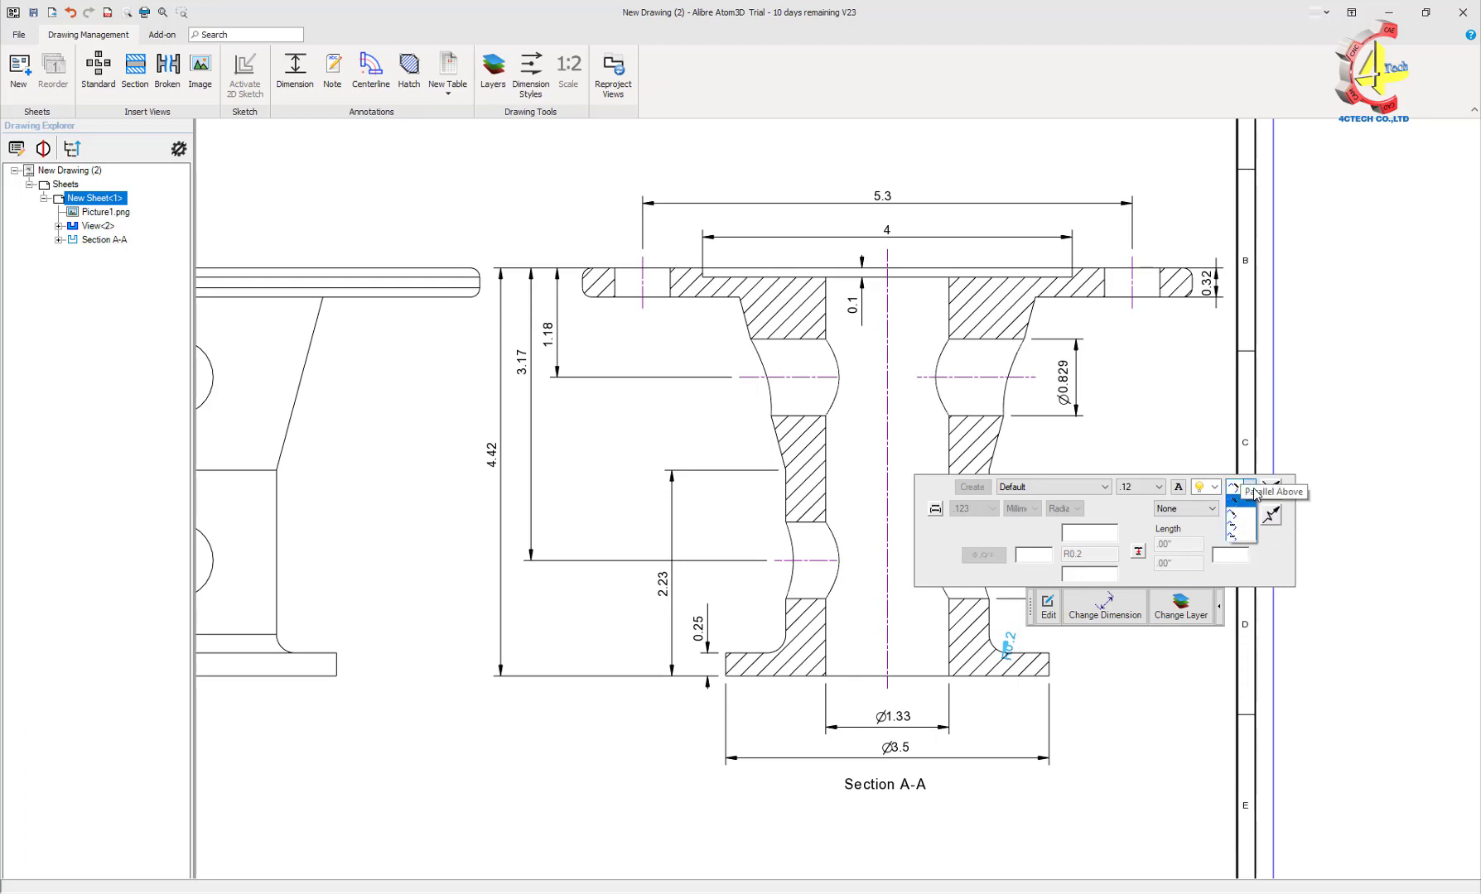
pyautogui.click(1242, 534)
pyautogui.click(1131, 665)
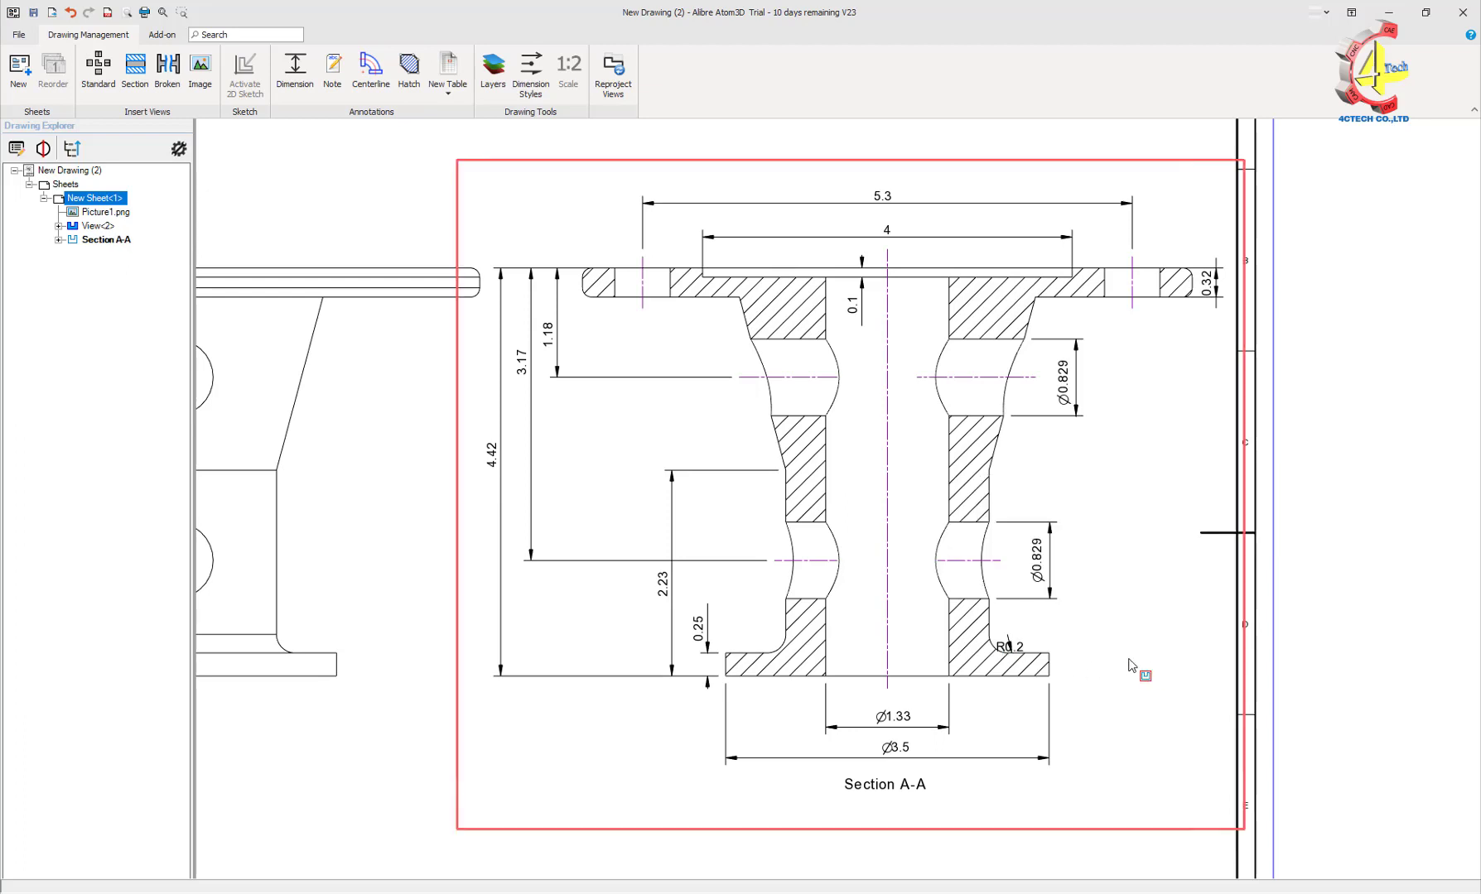
# Move the base fillet's radius text clear of Section A-A, and add a radius dimension to the top flange's upper outer edge
pyautogui.moveTo(1029, 630); pyautogui.dragTo(1073, 632)
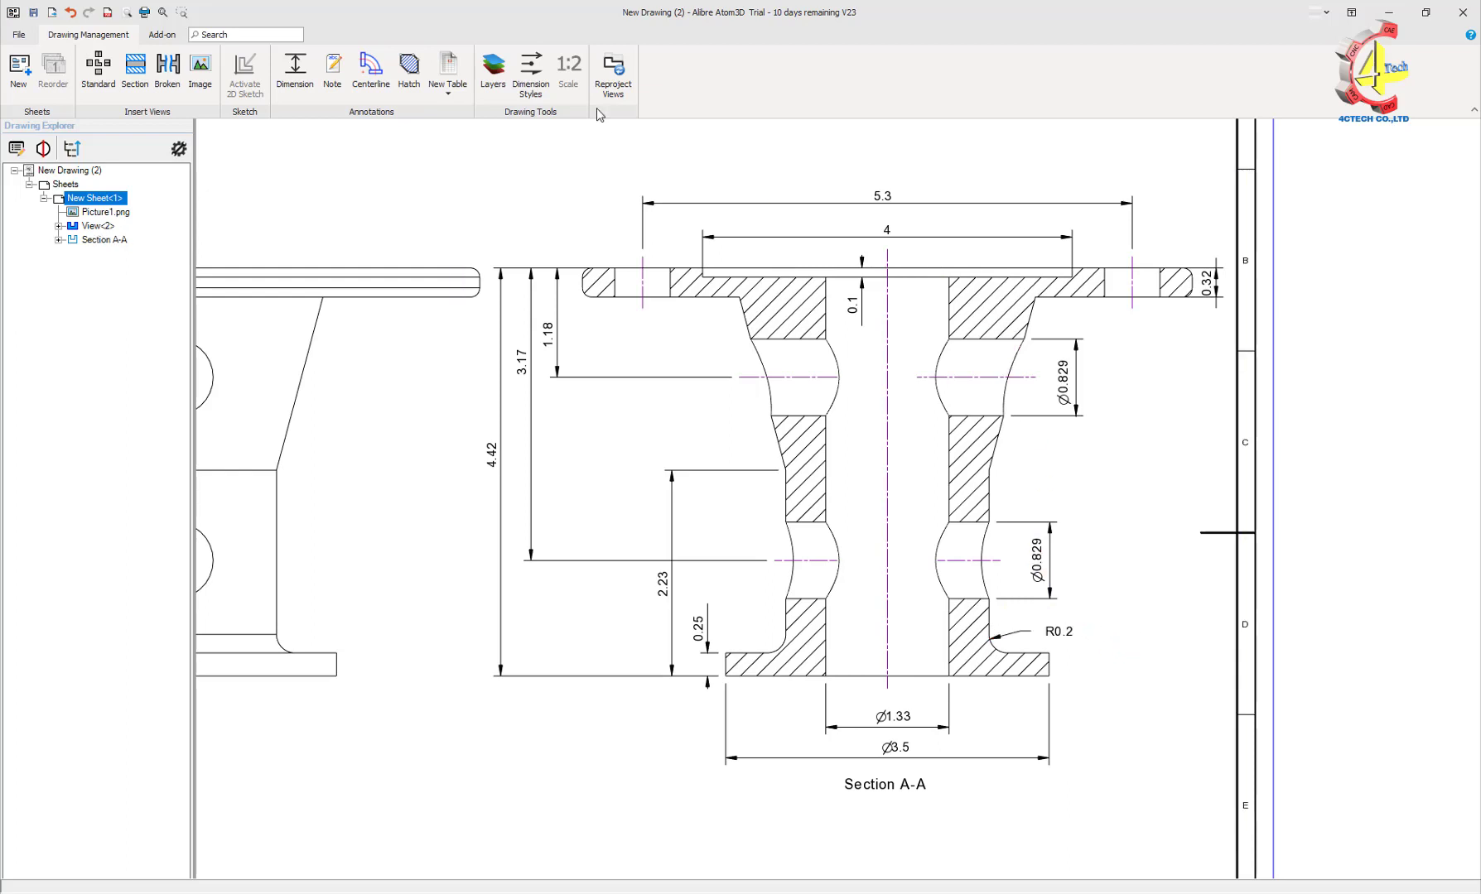
pyautogui.click(295, 72)
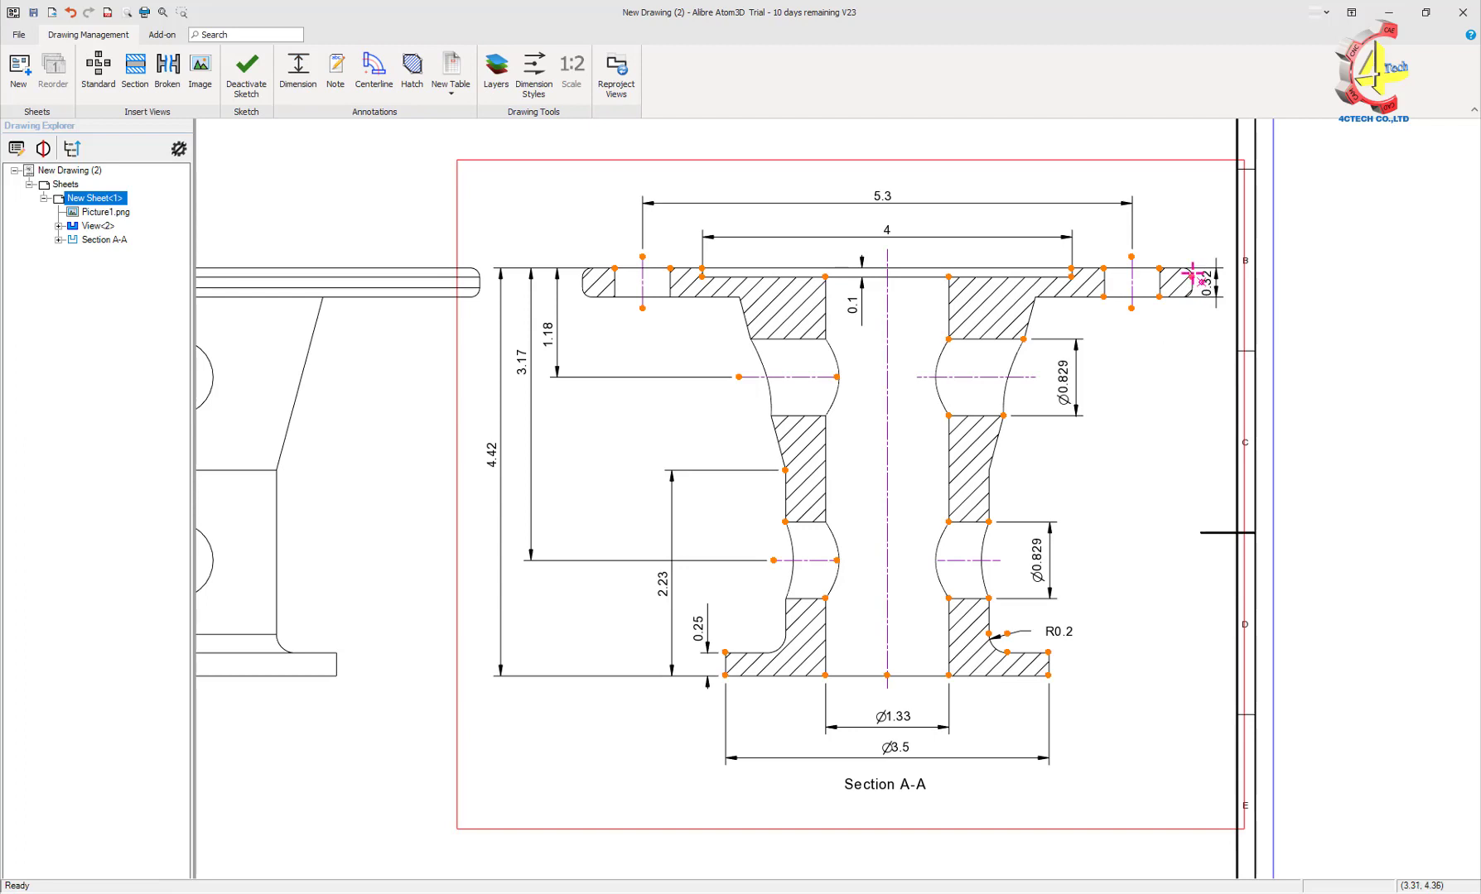
pyautogui.scroll(1, 1205, 280)
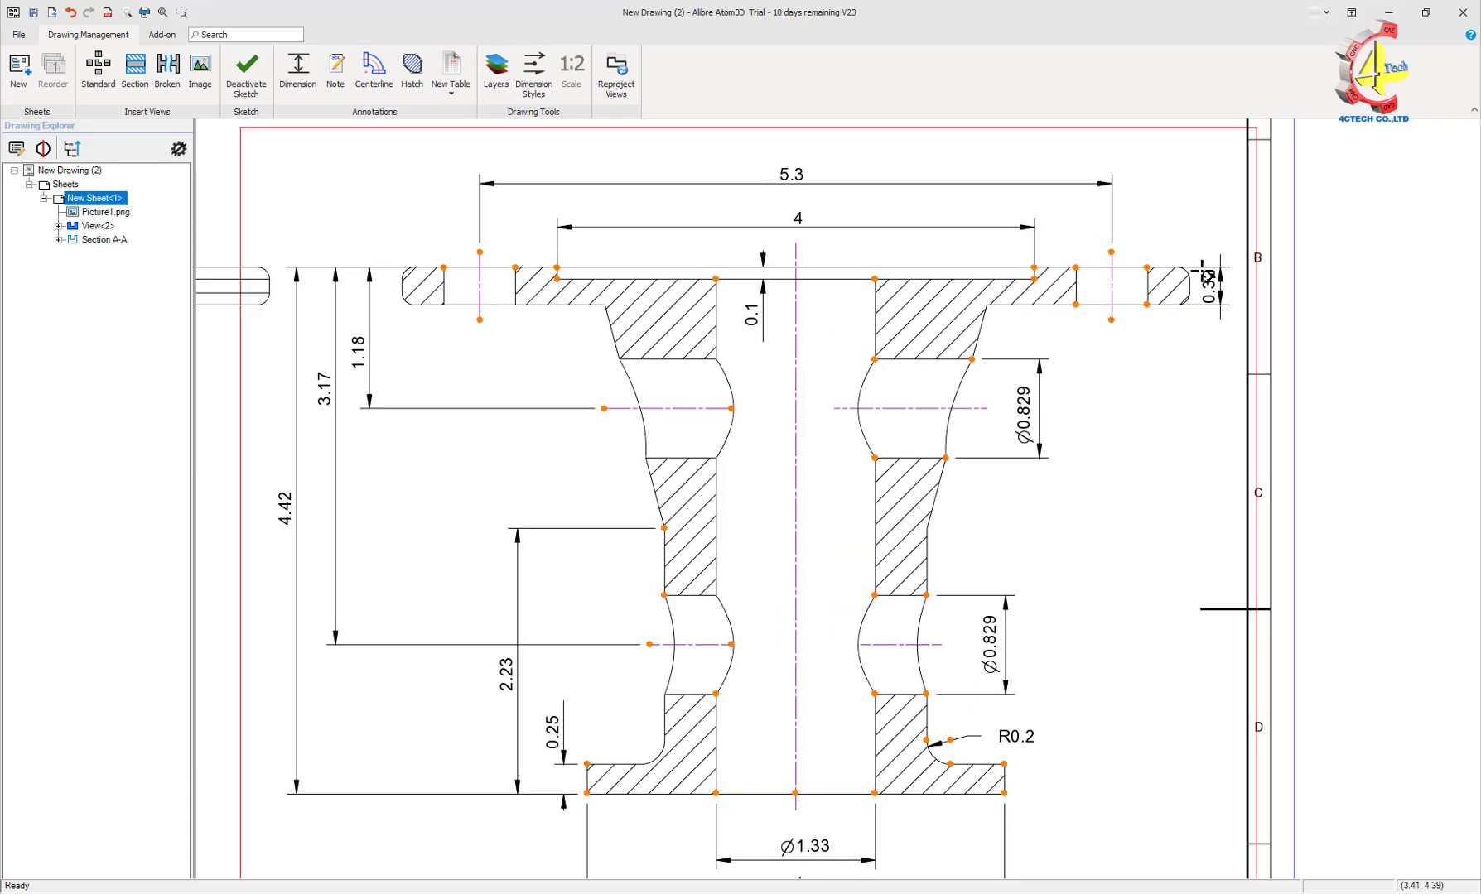
pyautogui.click(1189, 278)
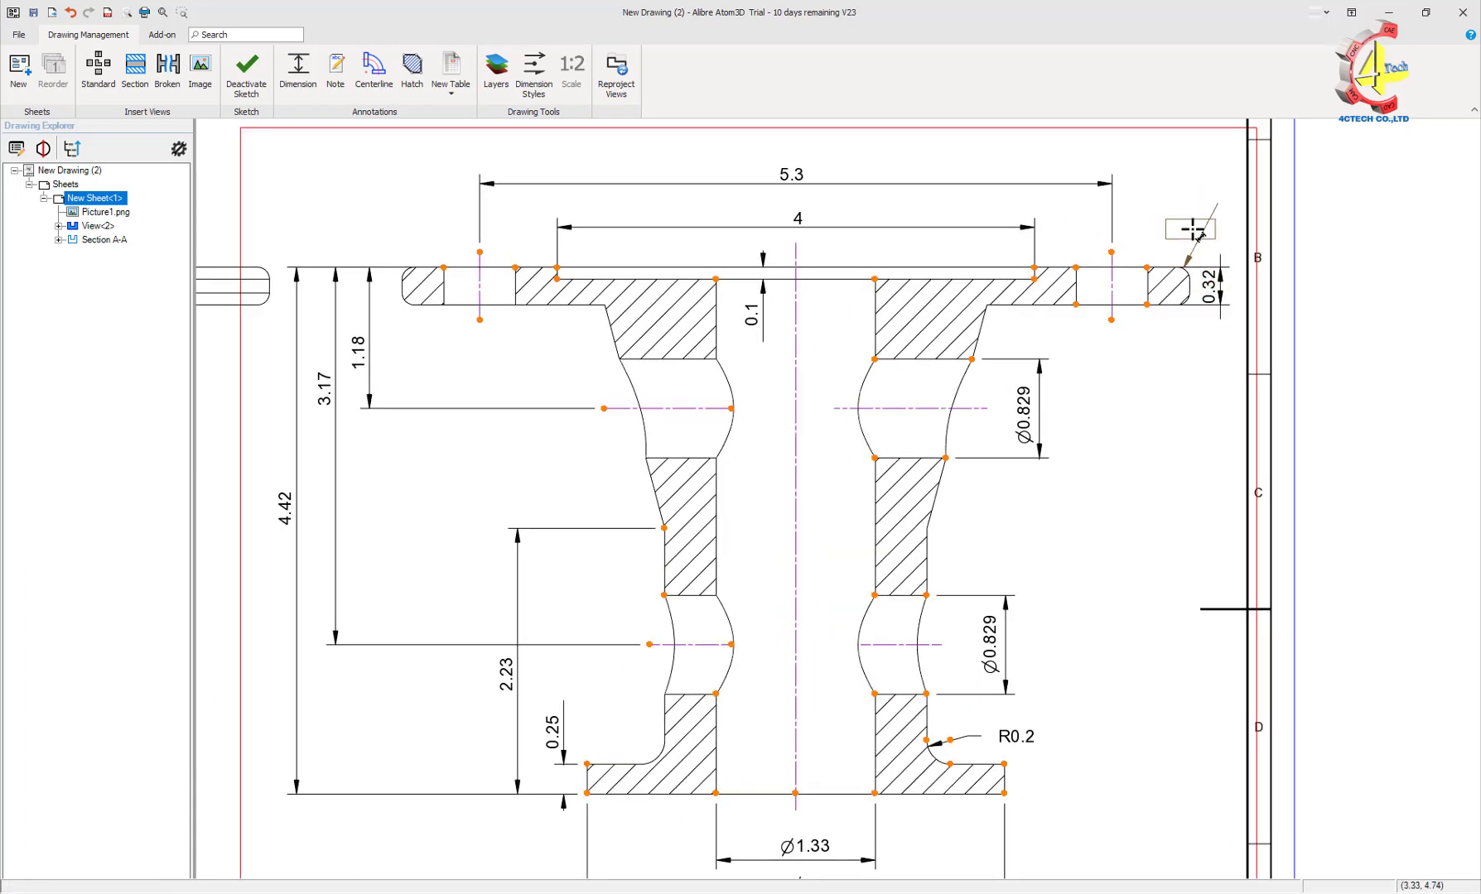
pyautogui.click(1196, 229)
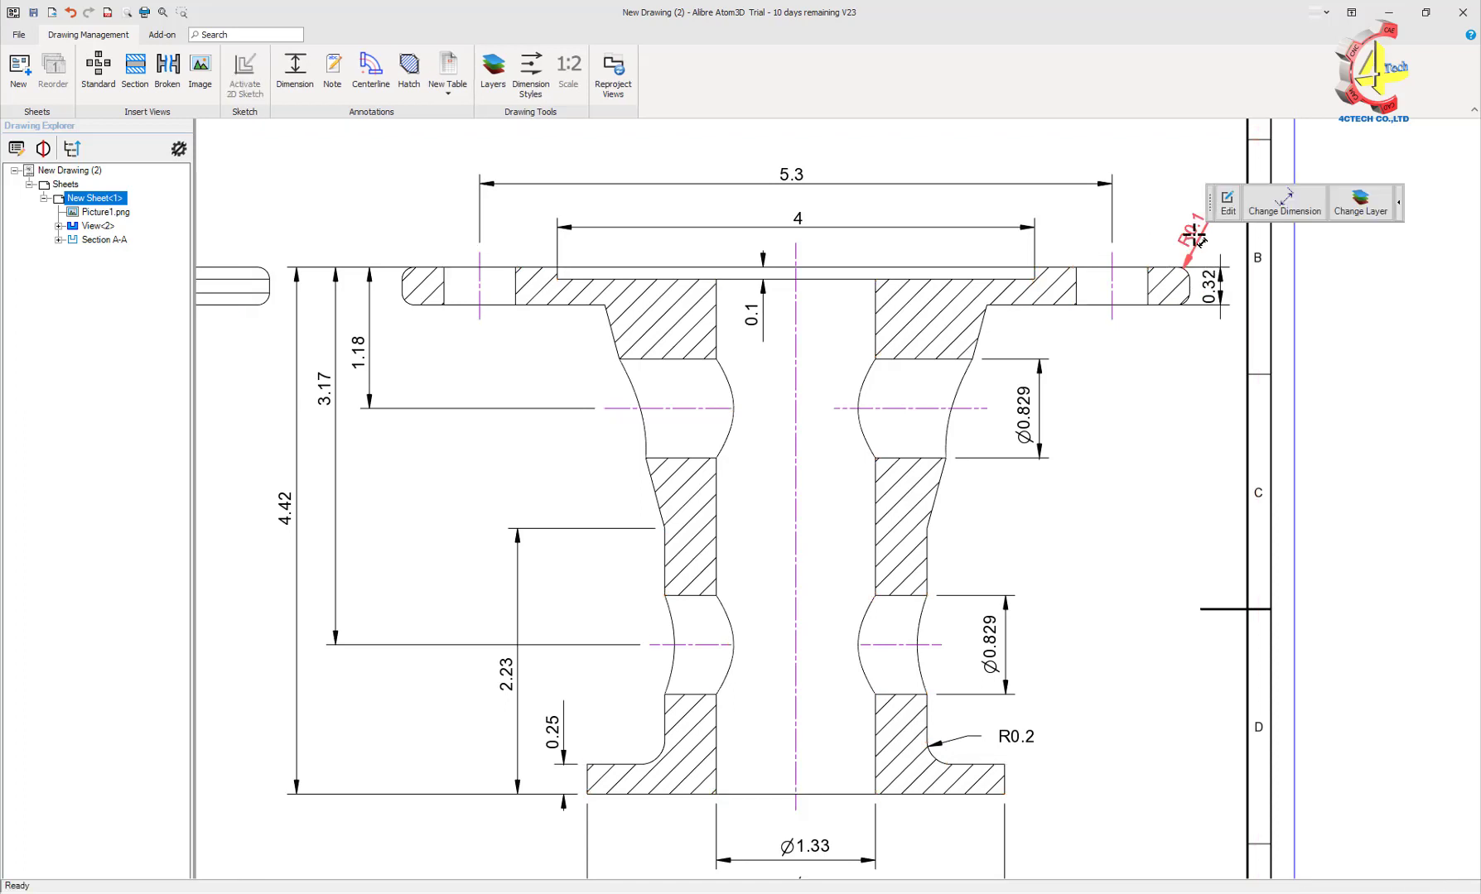
# Set the top flange radius dimension's text alignment to horizontal and position it just above the flange's outer edge
pyautogui.click(1284, 207)
pyautogui.click(1429, 138)
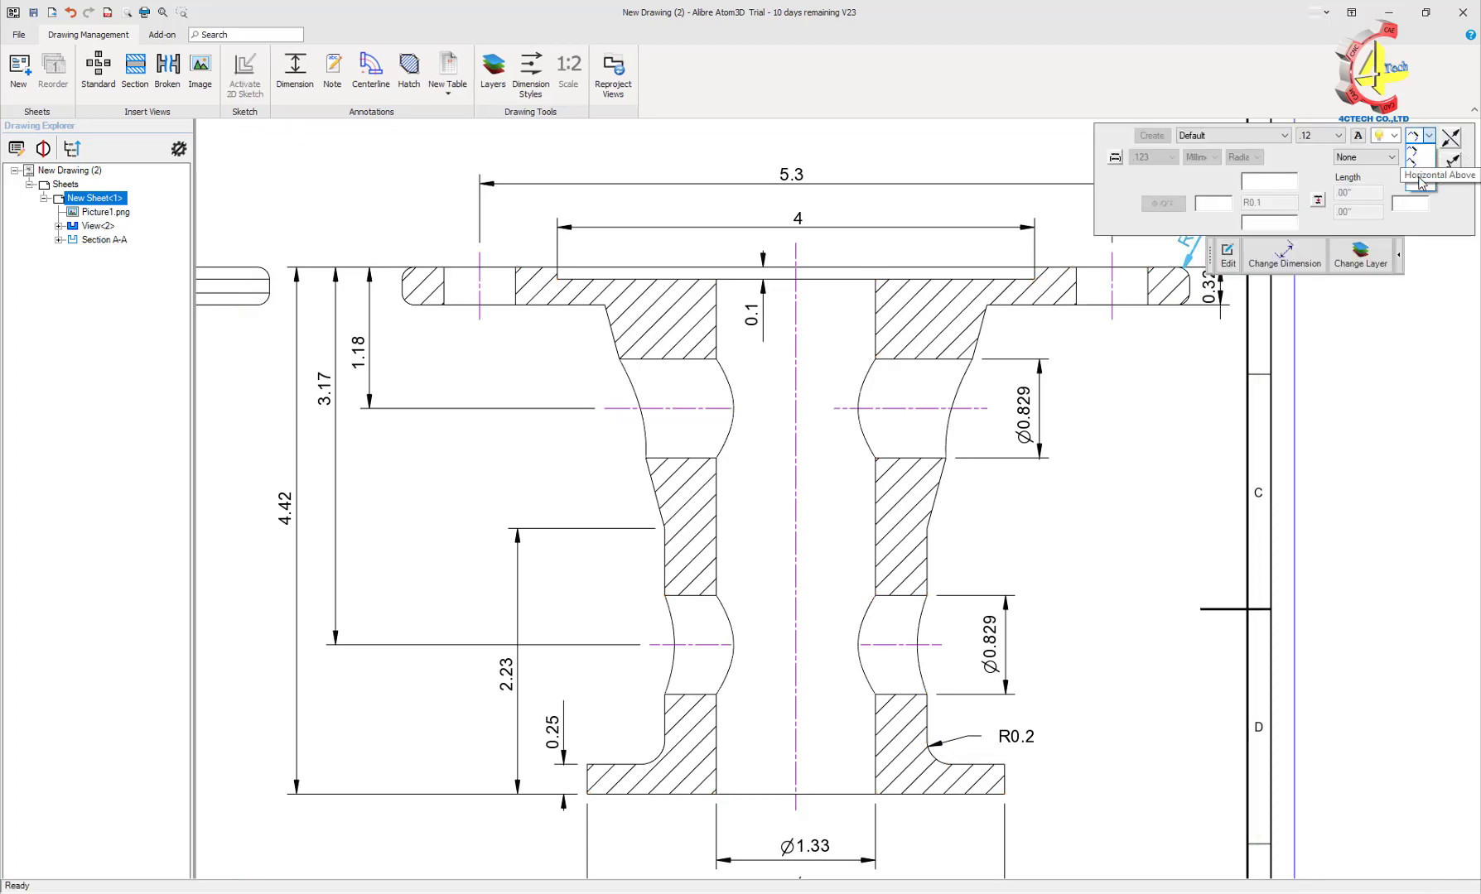
pyautogui.click(1421, 185)
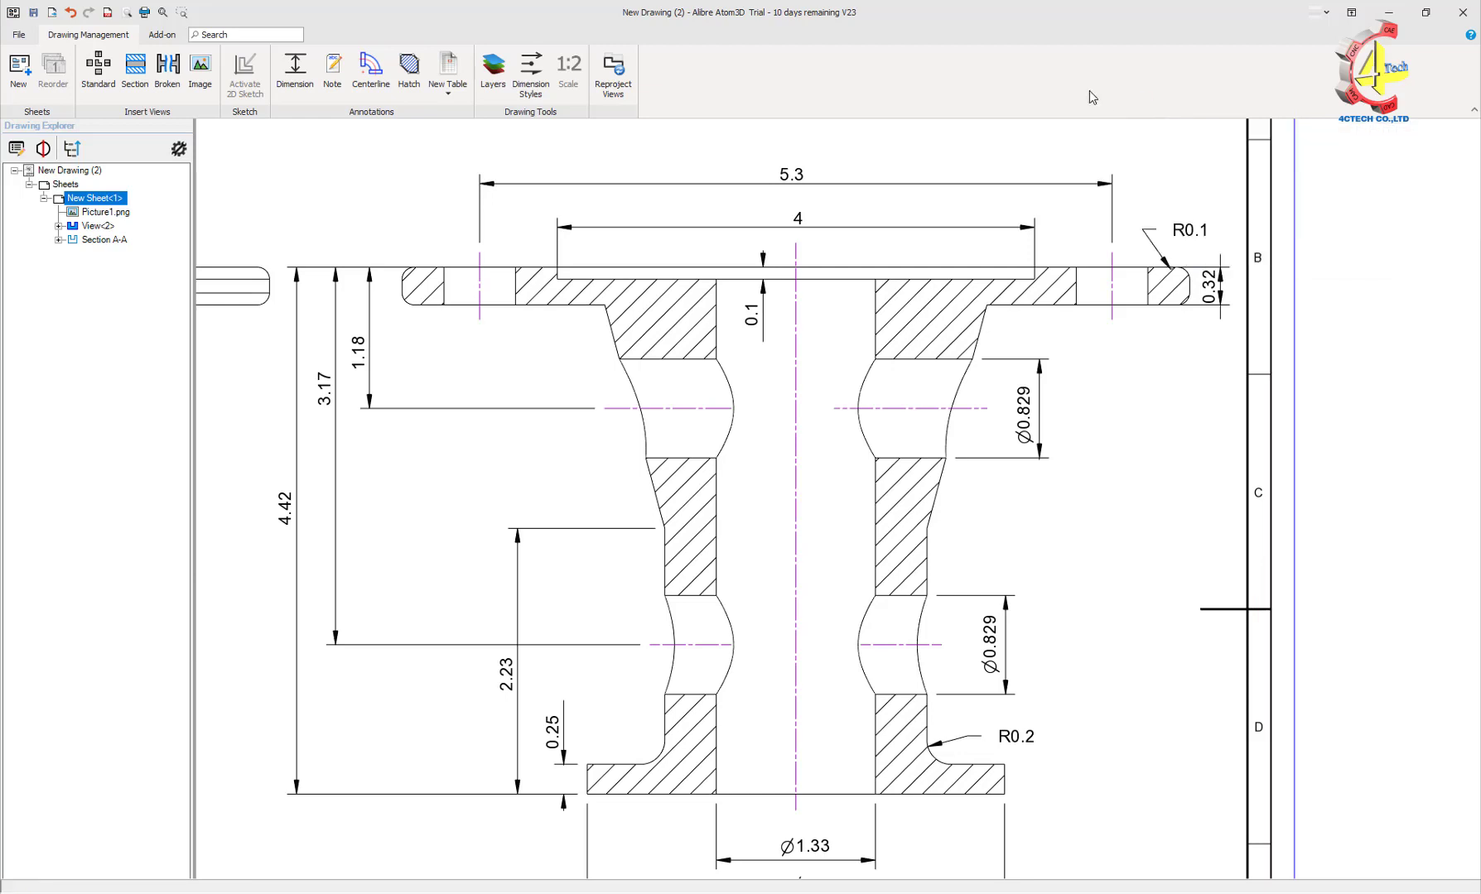
pyautogui.moveTo(1202, 229)
pyautogui.mouseDown()
pyautogui.moveTo(1226, 219)
pyautogui.moveTo(1167, 222)
pyautogui.moveTo(1231, 234)
pyautogui.moveTo(1163, 221)
pyautogui.moveTo(1192, 222)
pyautogui.moveTo(1202, 254)
pyautogui.moveTo(1183, 240)
pyautogui.mouseUp()
pyautogui.scroll(-1, 1139, 267)
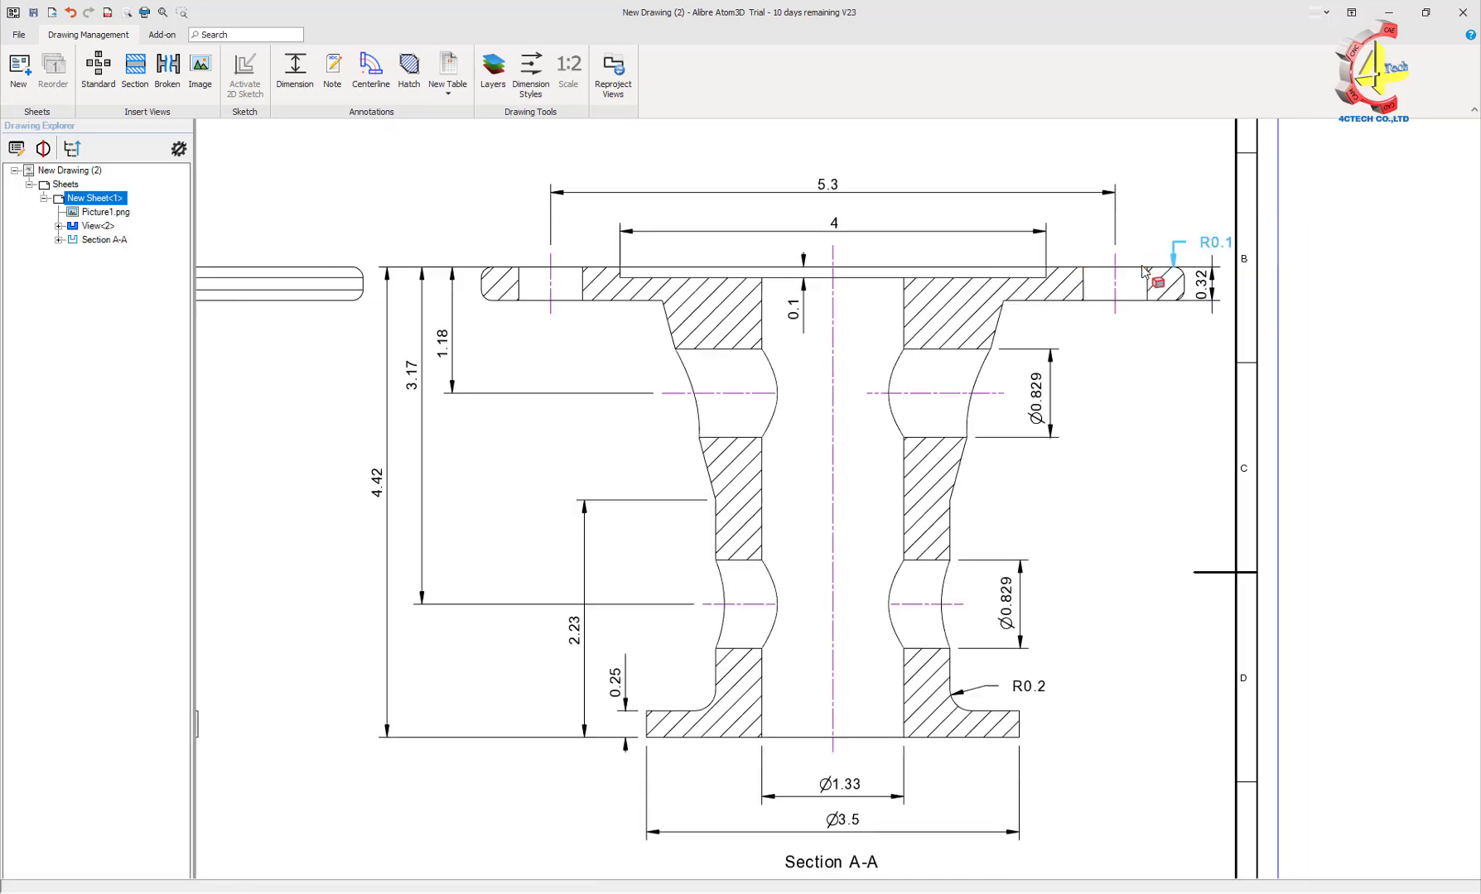
pyautogui.scroll(-1, 1012, 183)
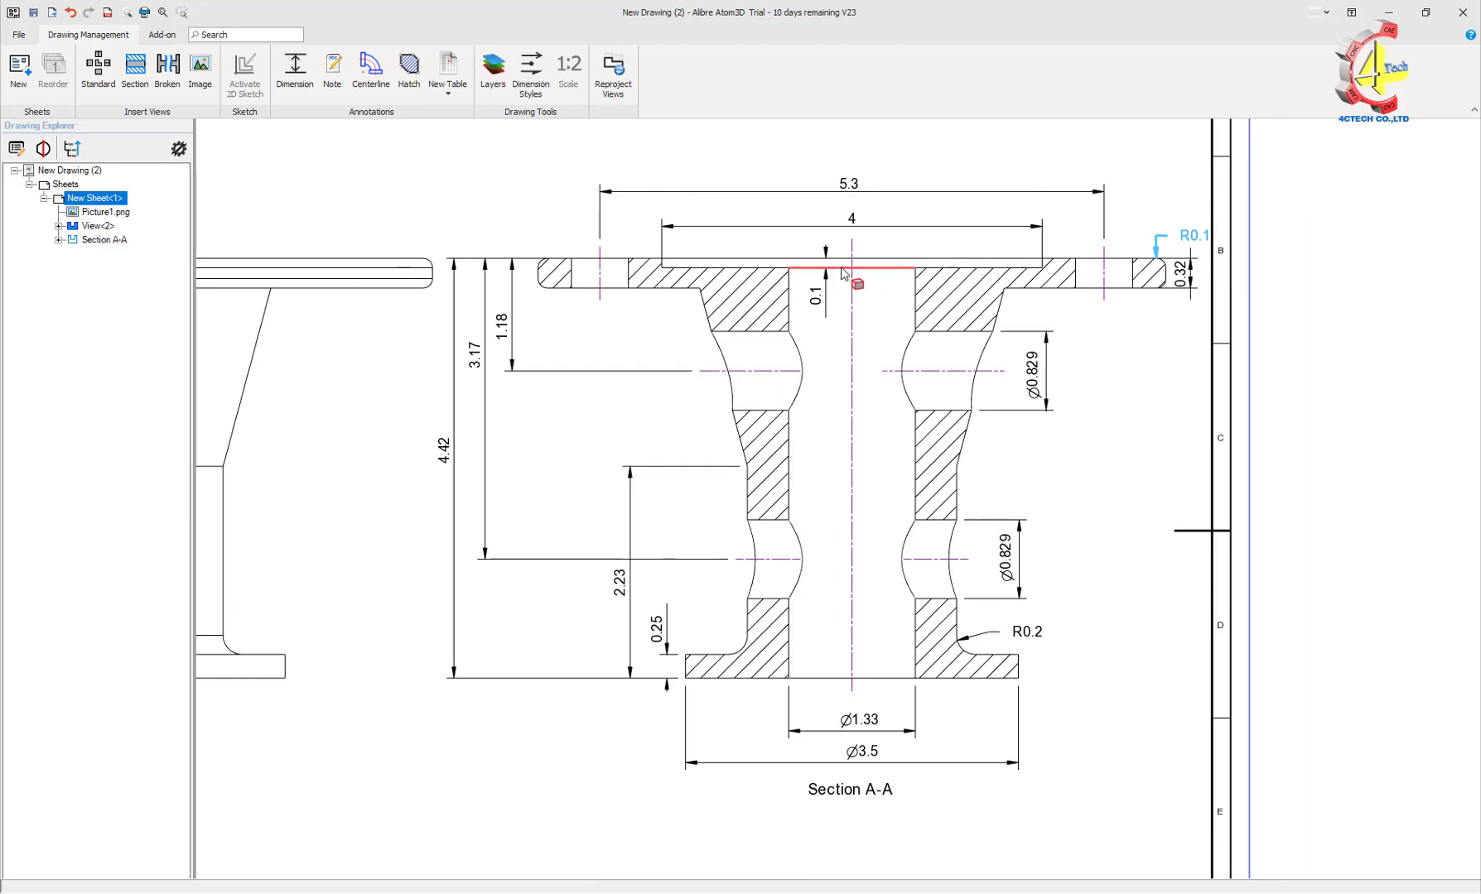
pyautogui.scroll(-1, 819, 252)
pyautogui.click(1101, 374)
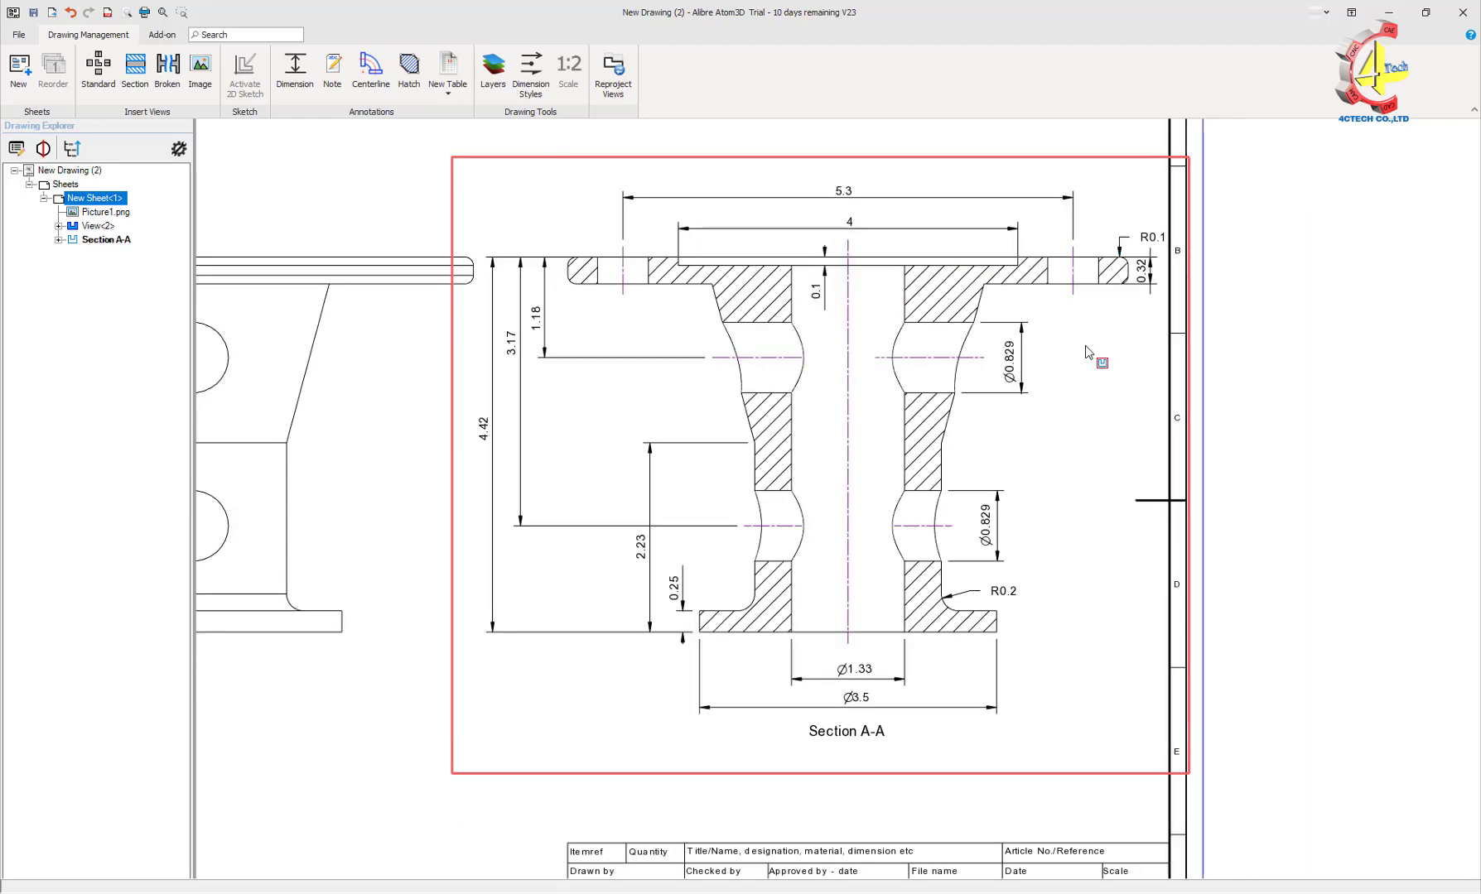
# Start publishing the current sheet to PDF with Microsoft Print to PDF as the printer
pyautogui.scroll(-1, 1312, 335)
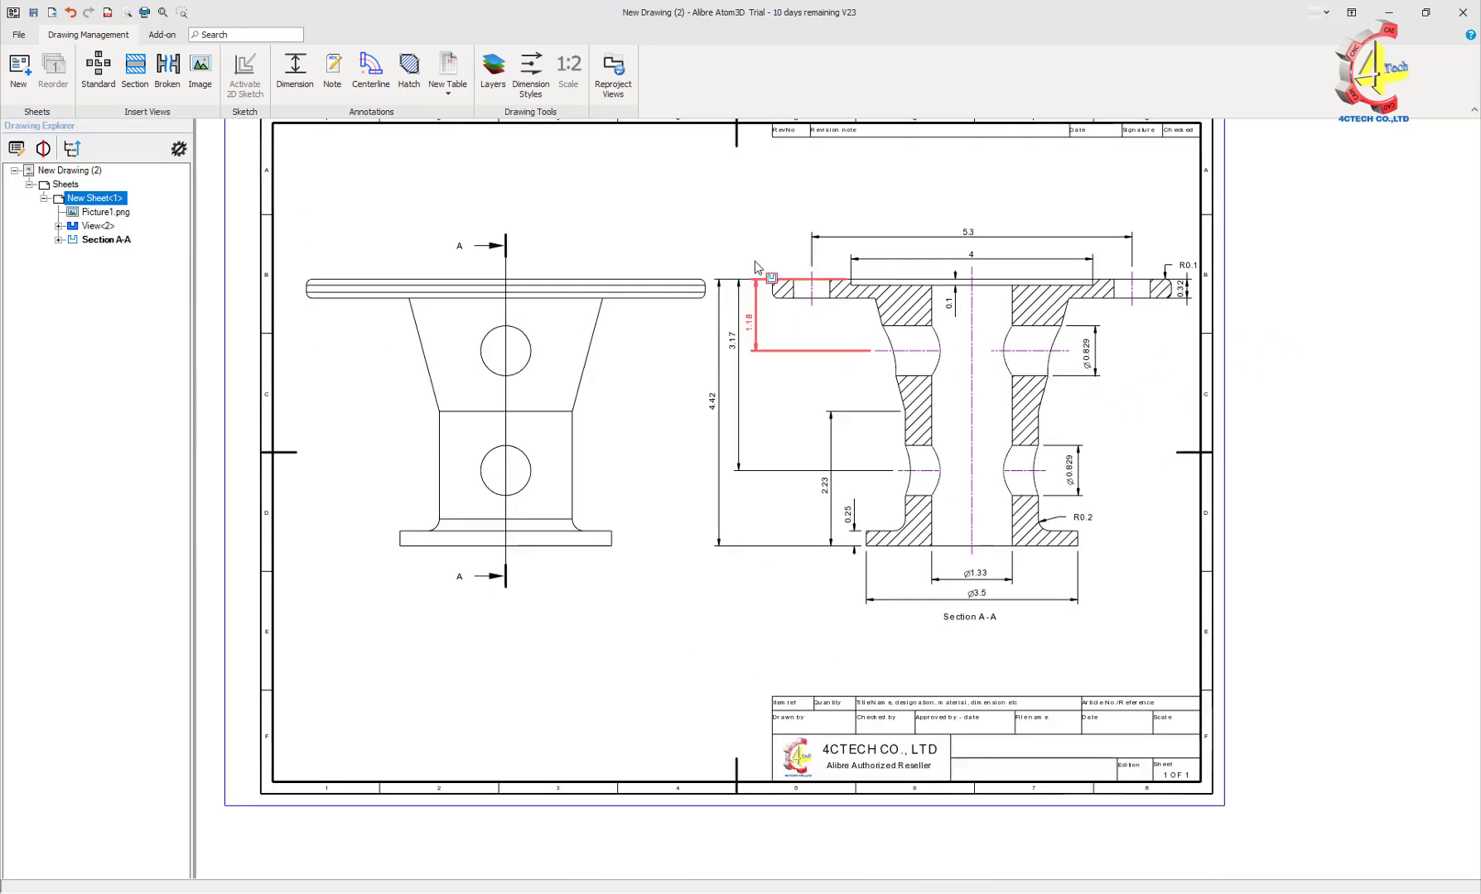
pyautogui.scroll(1, 761, 234)
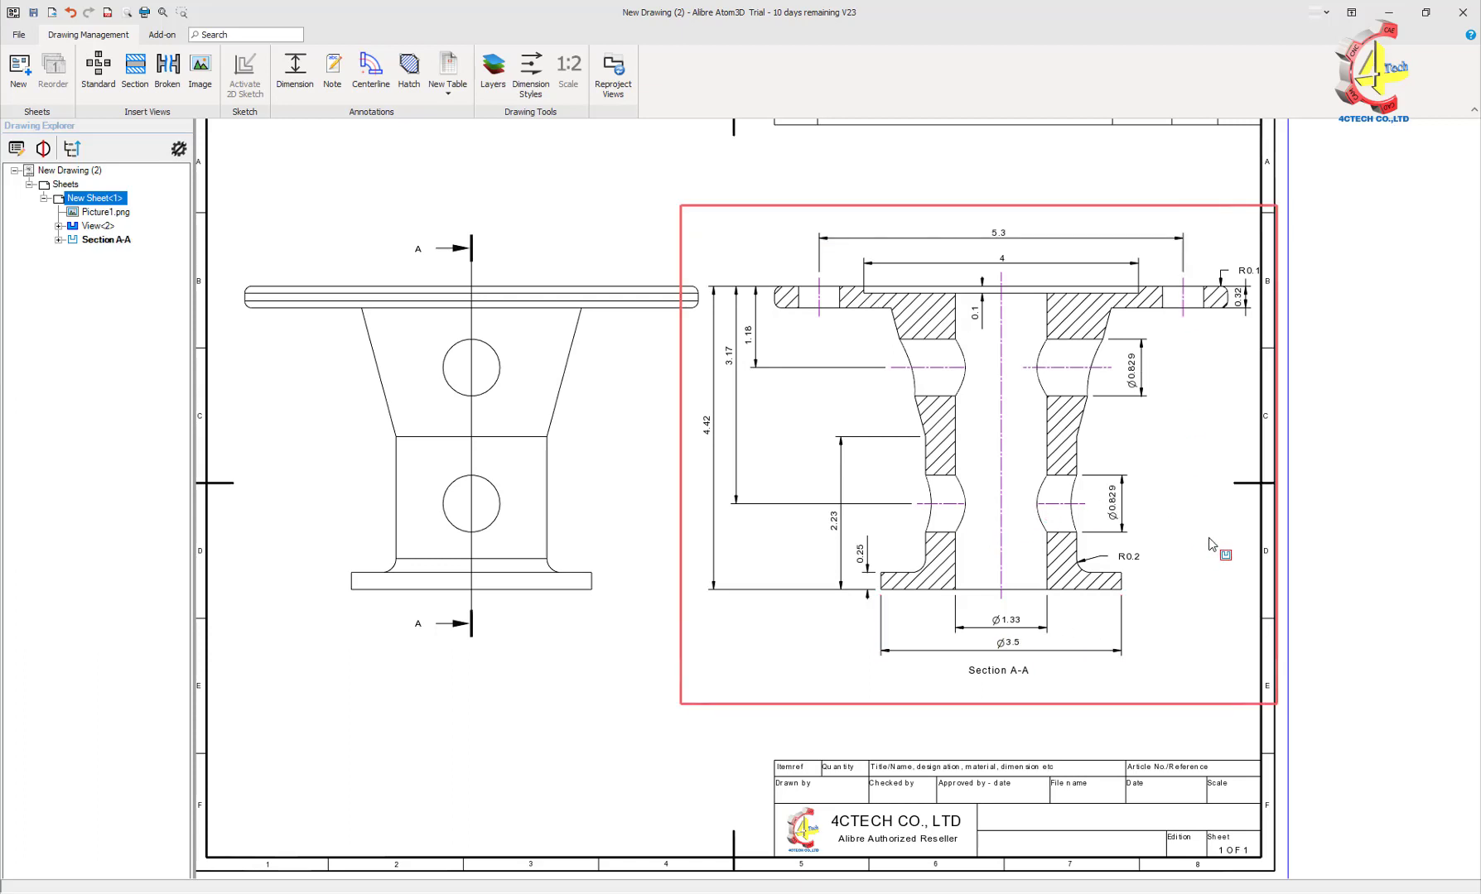
pyautogui.scroll(1, 1222, 361)
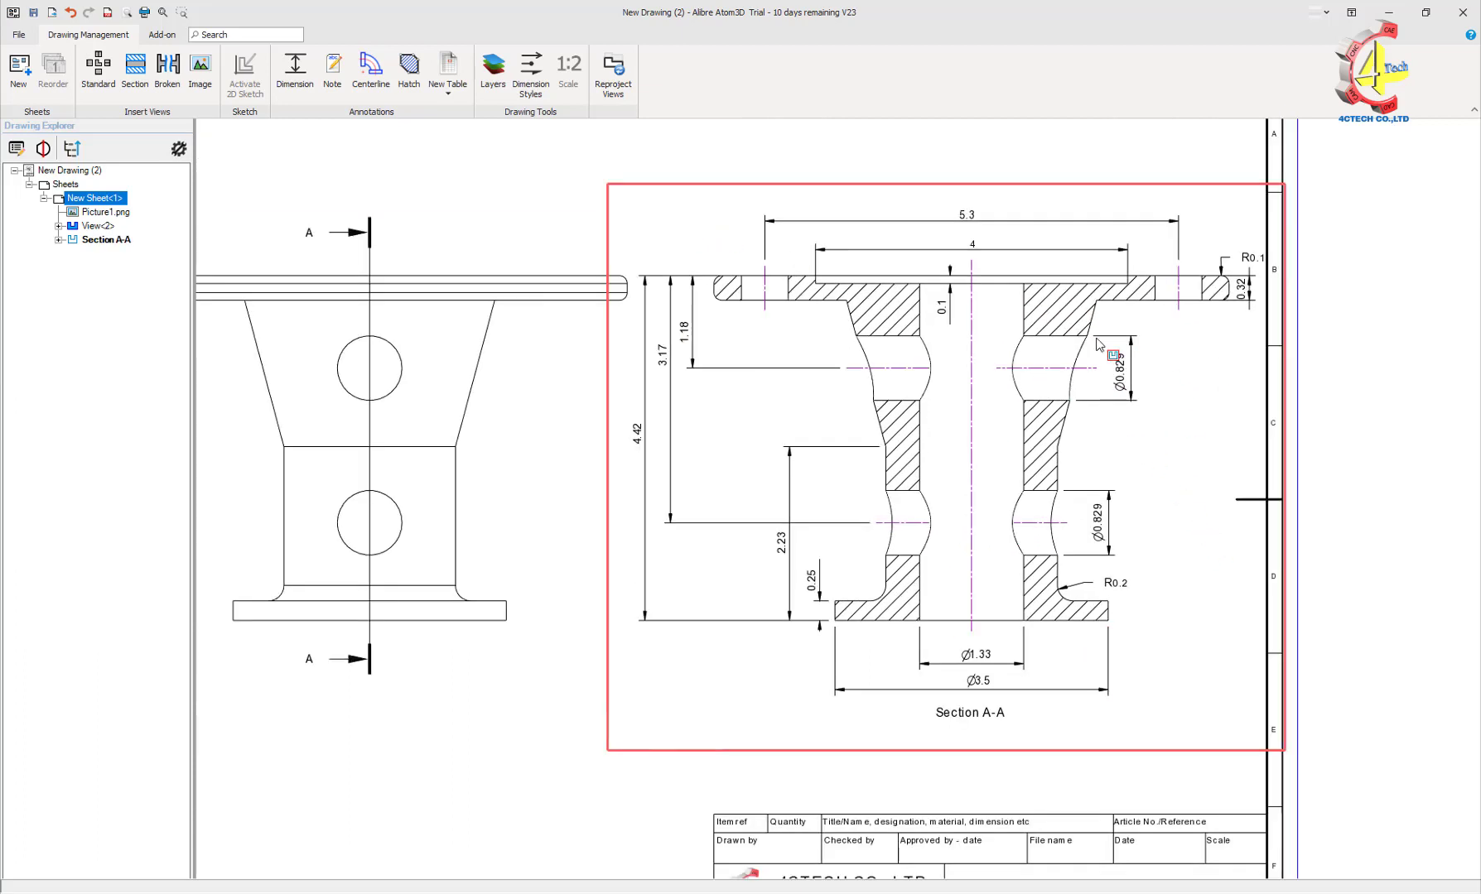
pyautogui.click(18, 34)
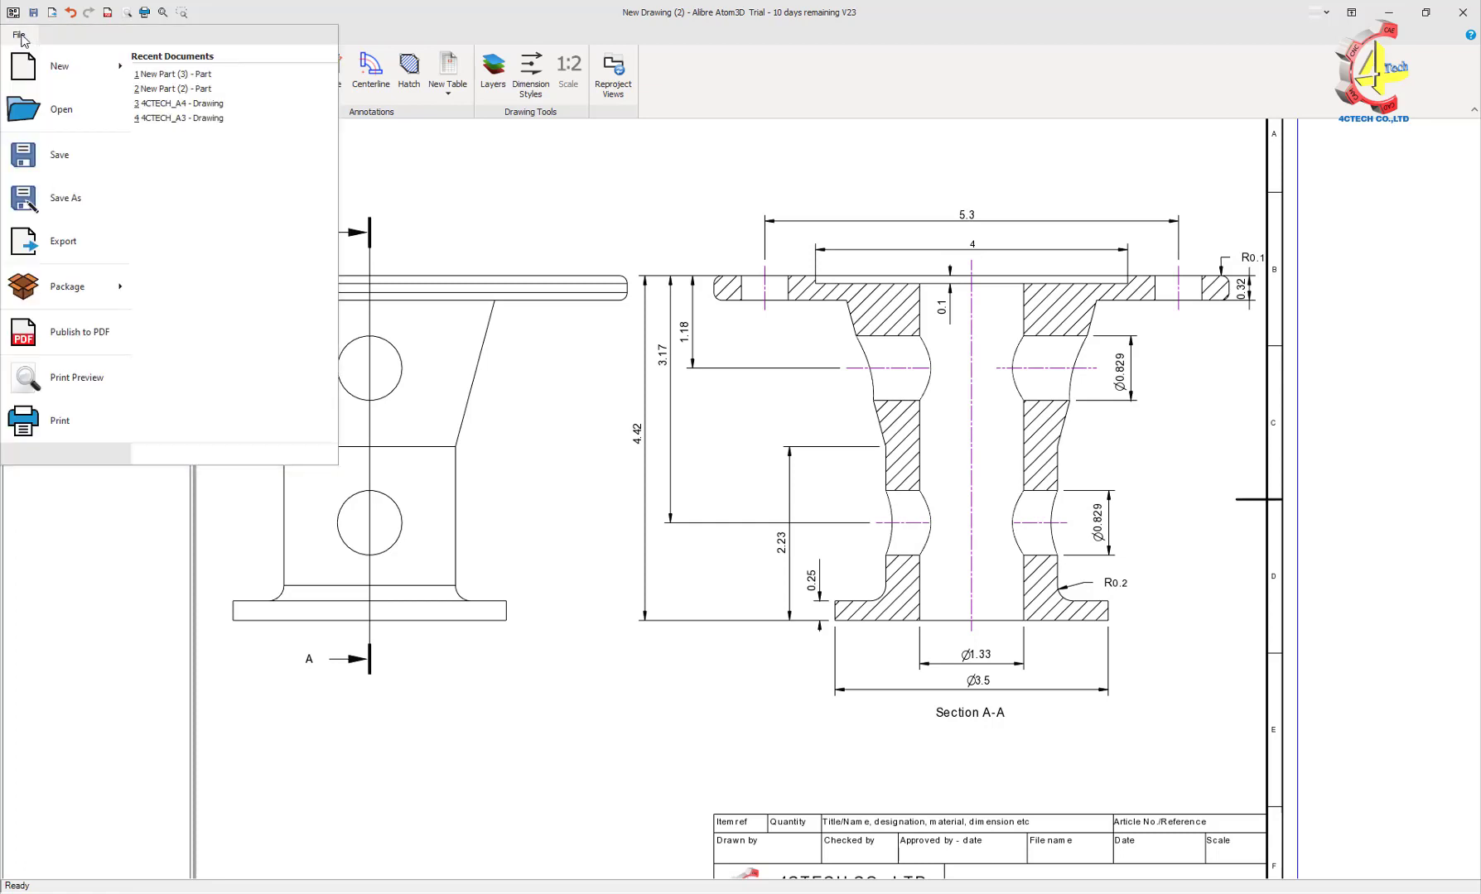
pyautogui.click(95, 350)
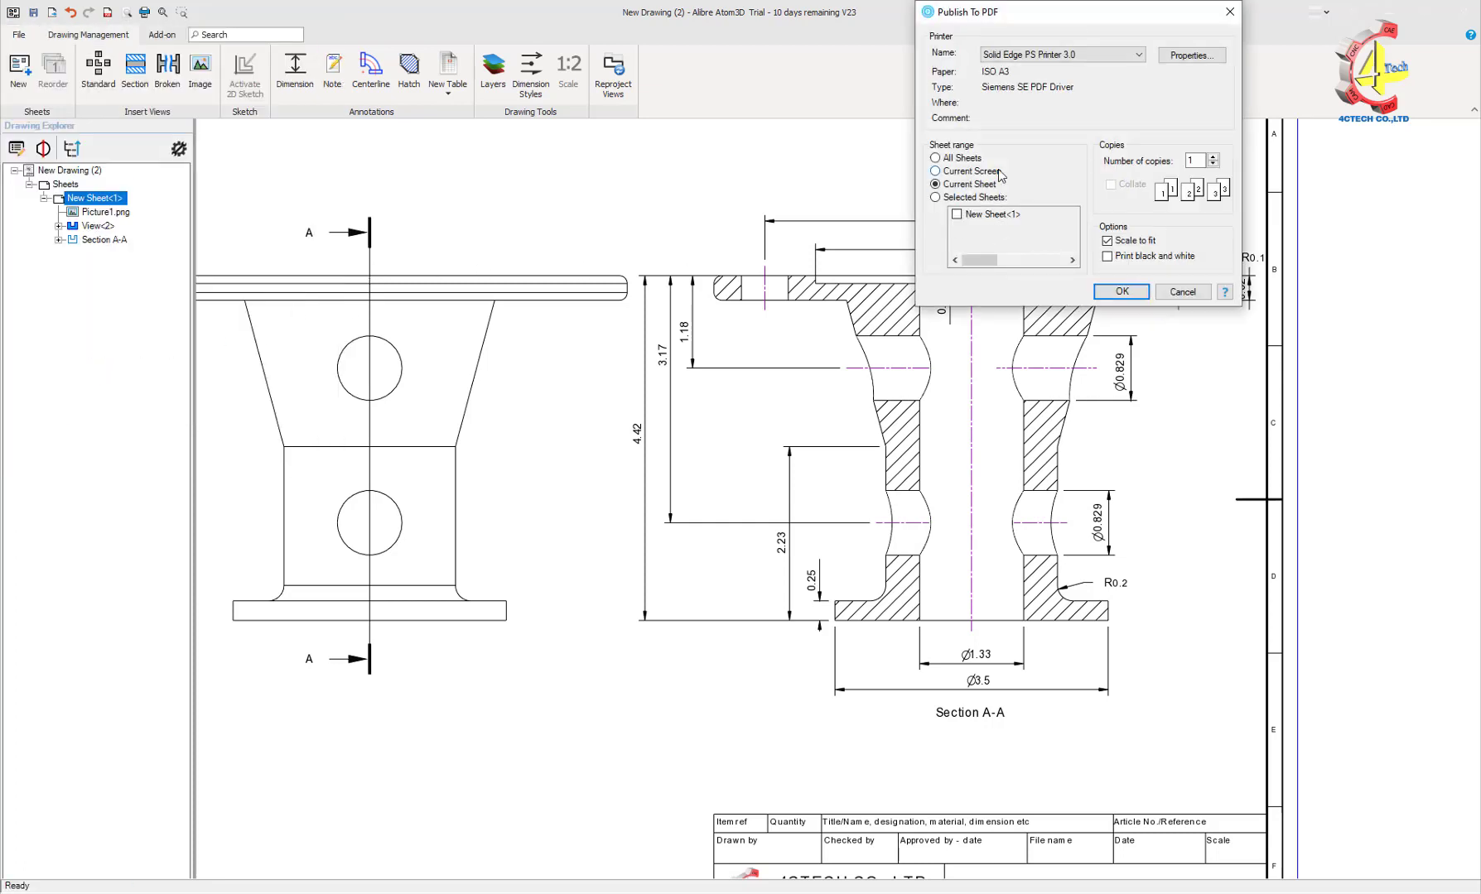
pyautogui.click(1085, 55)
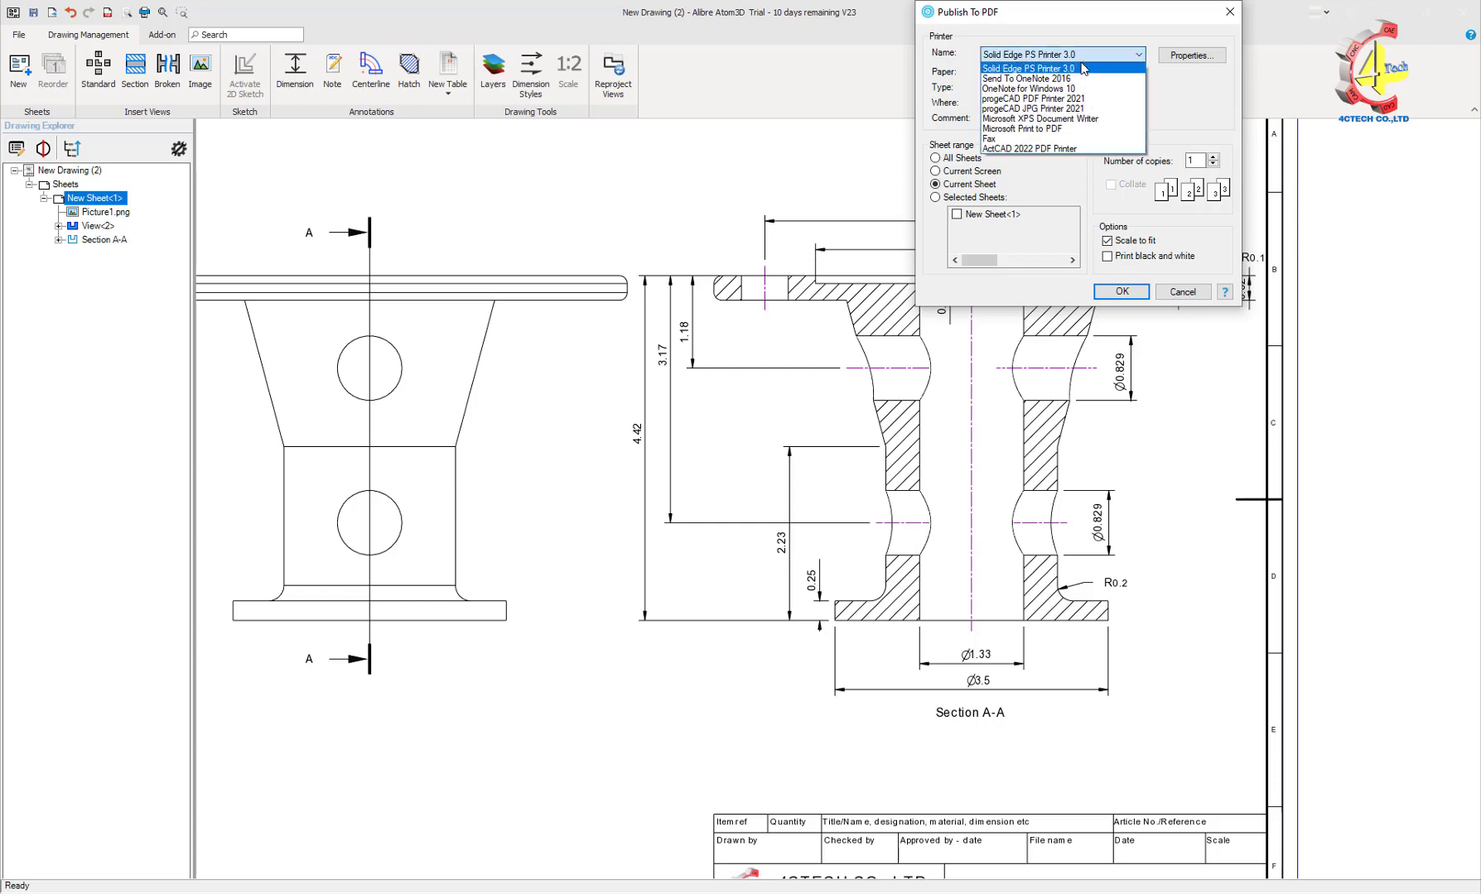
pyautogui.click(1048, 130)
pyautogui.click(1042, 55)
pyautogui.click(1023, 123)
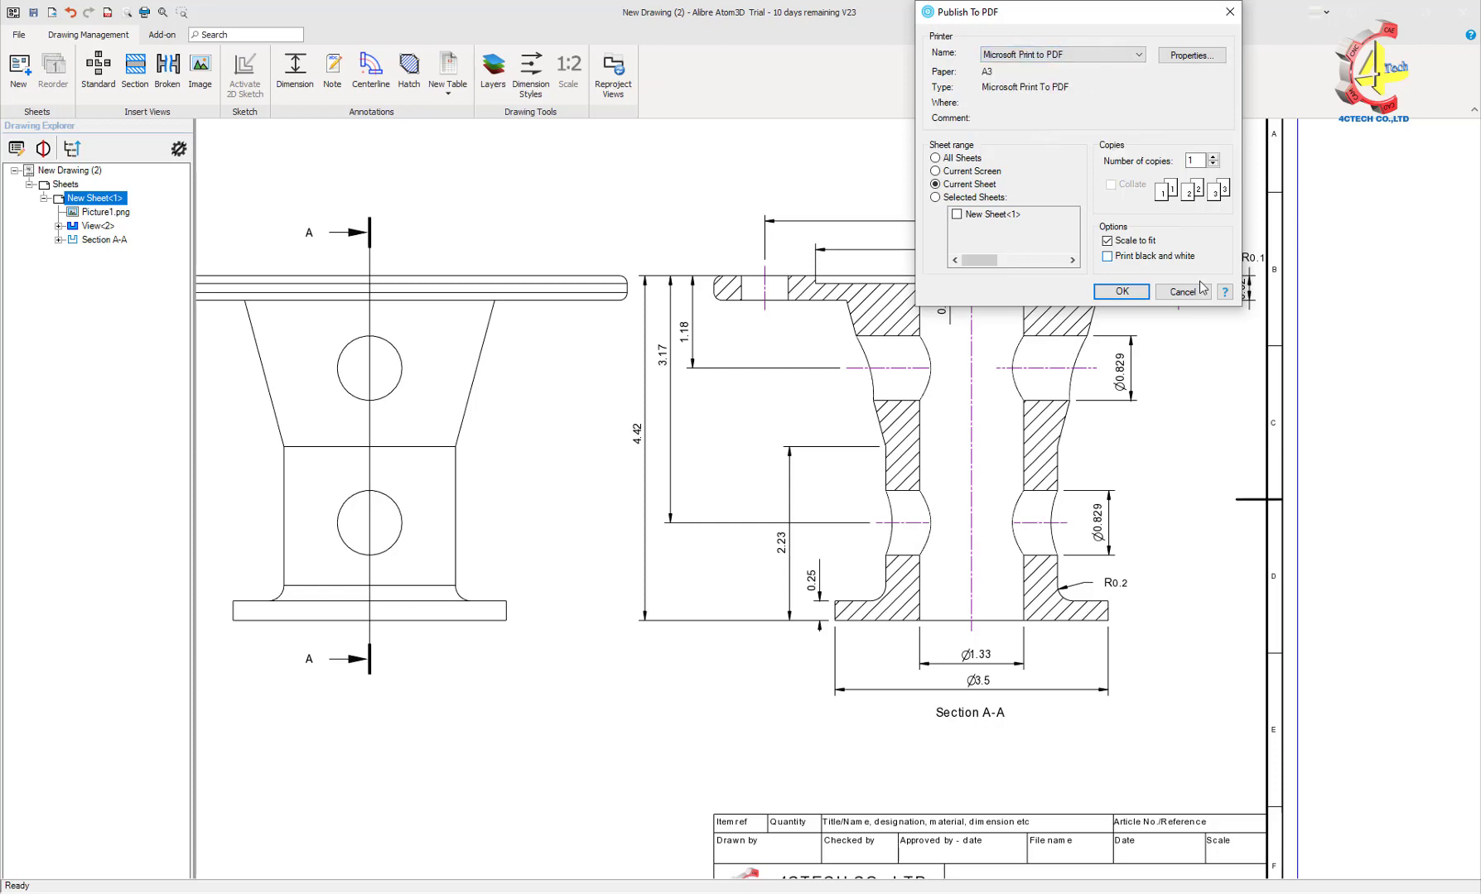
# Confirm the PDF output and save it on the Desktop as Demo
pyautogui.click(1121, 292)
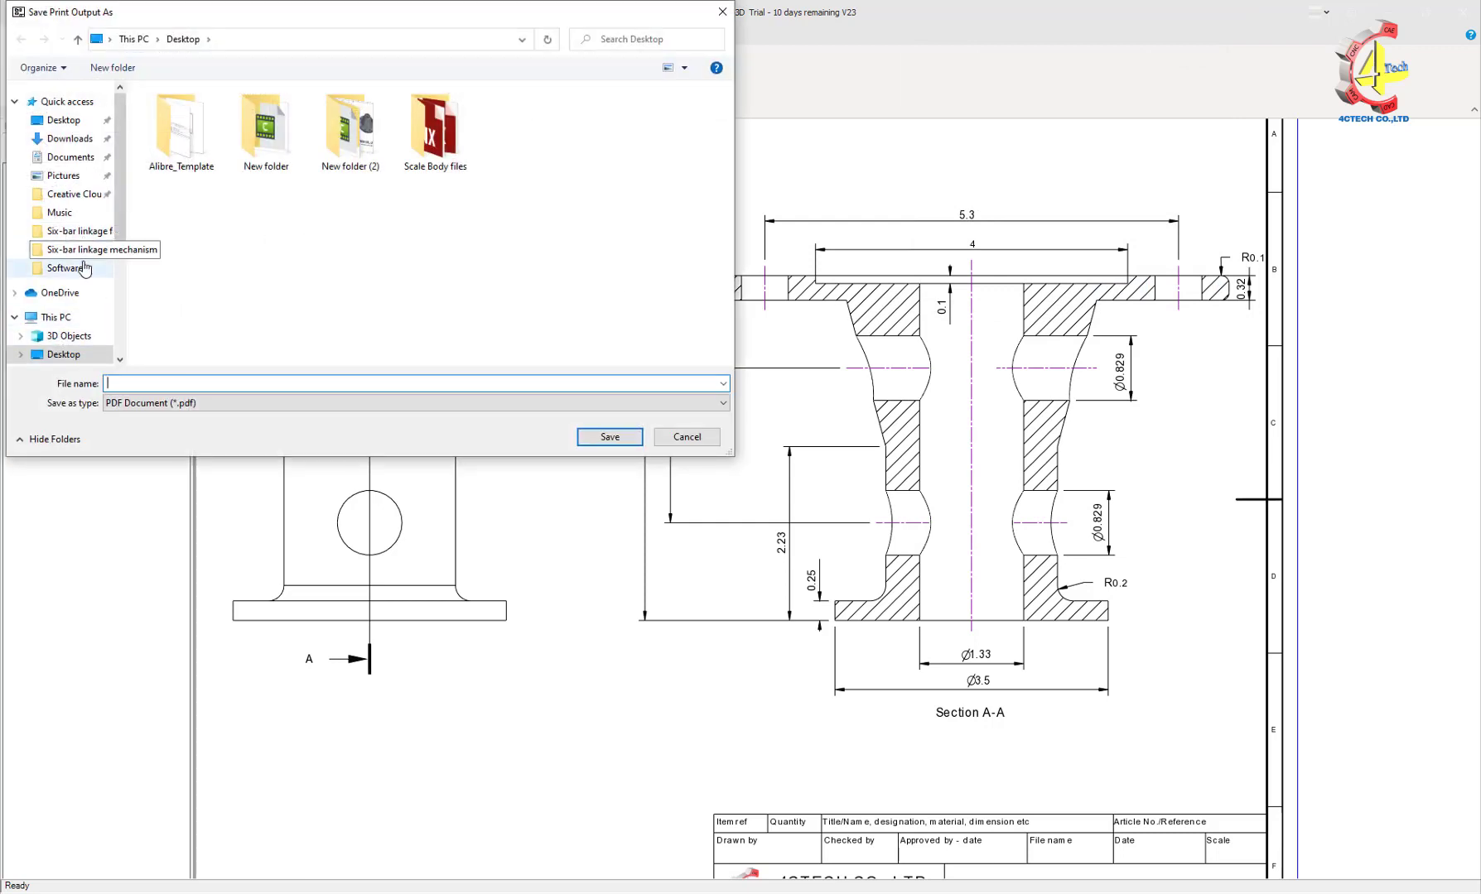
pyautogui.click(157, 386)
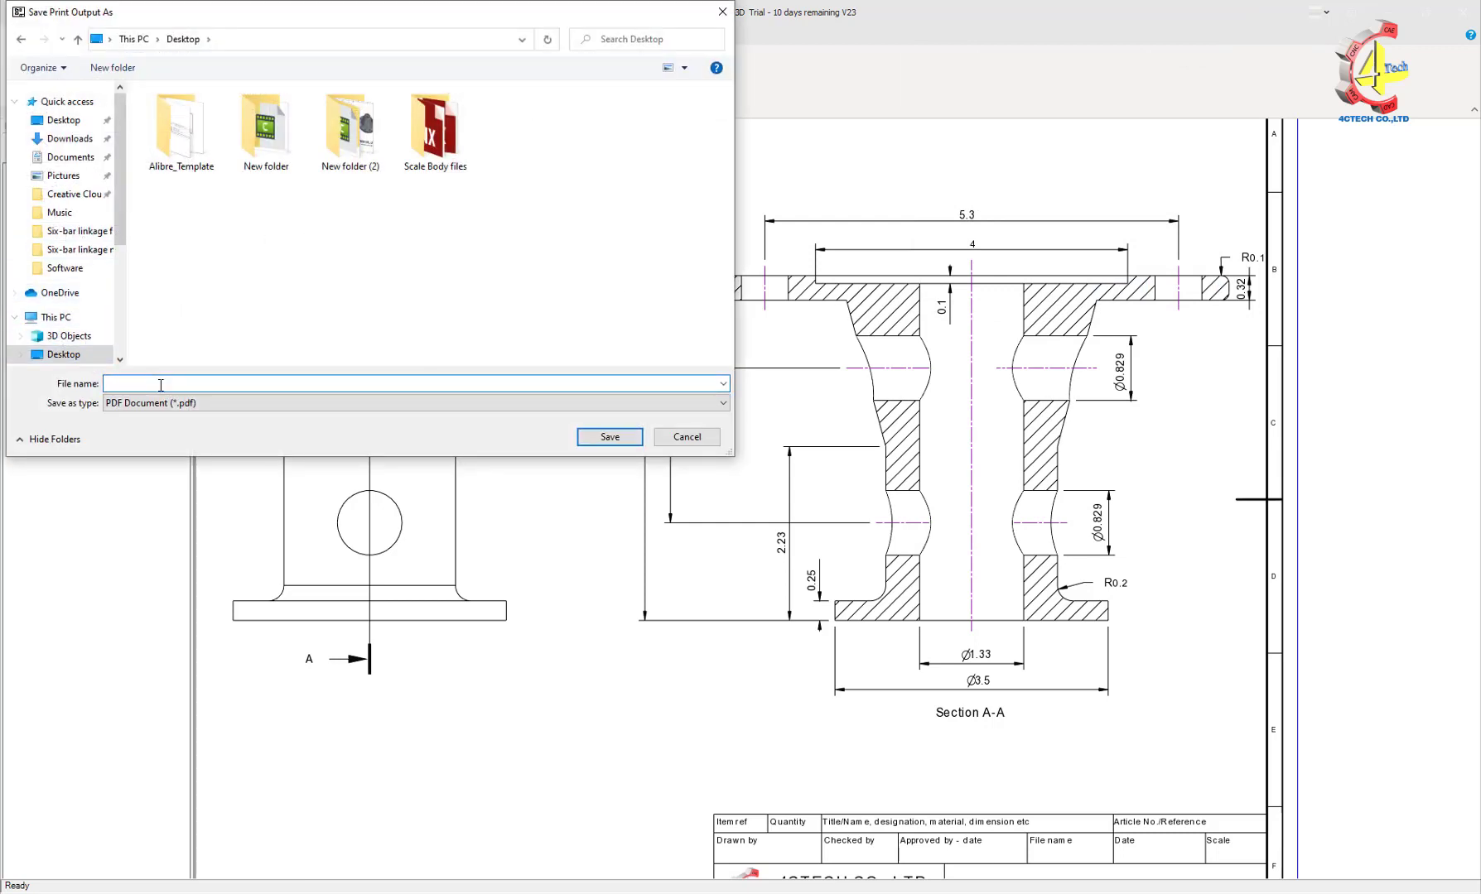
pyautogui.write('Demo')
pyautogui.click(610, 437)
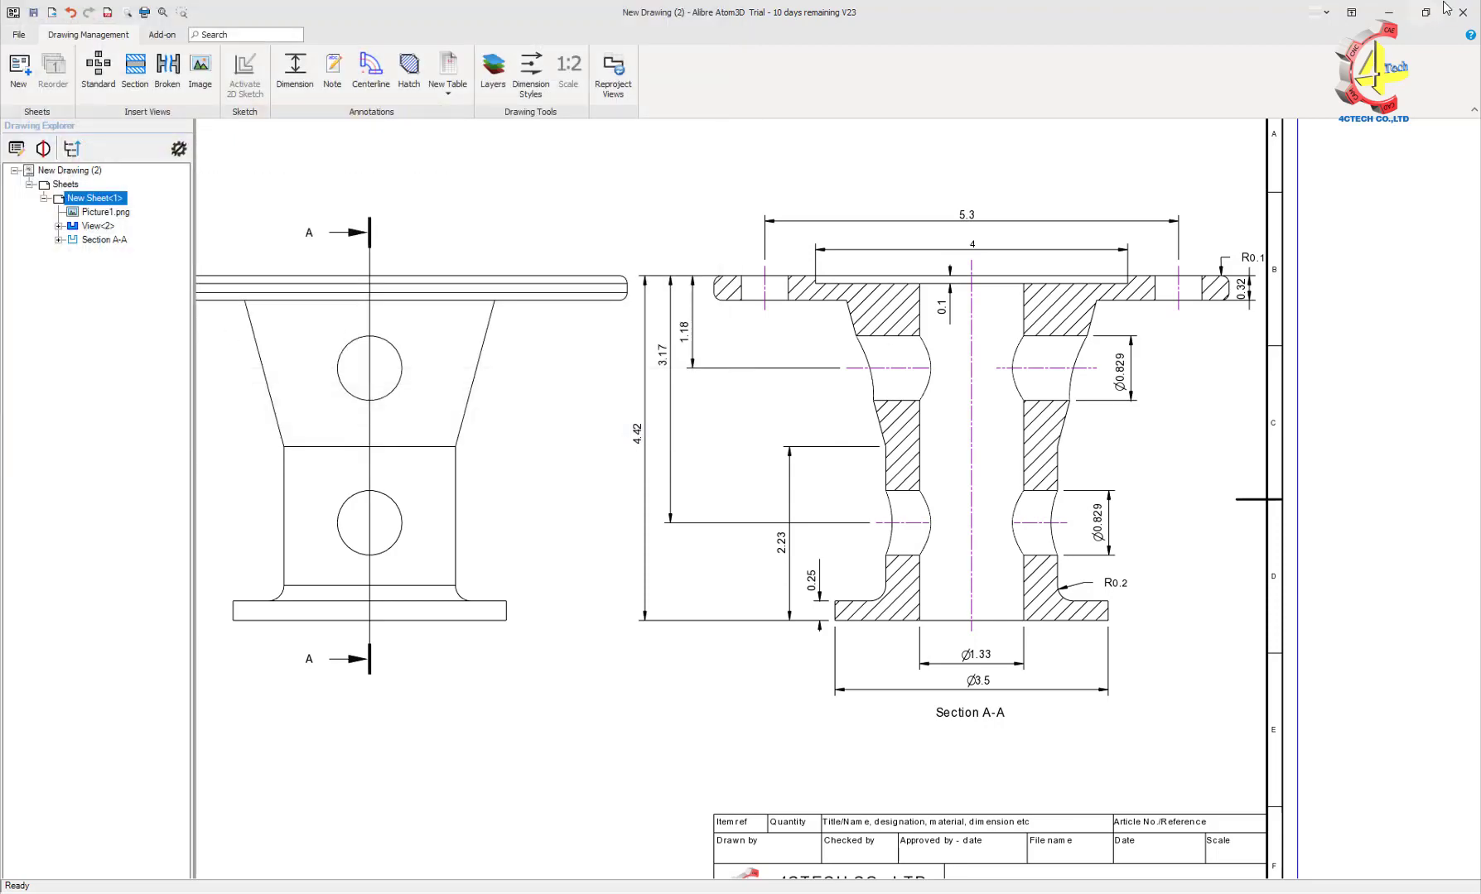
# Minimize the drawing and part windows, and open Demo.pdf from the desktop
pyautogui.click(1388, 14)
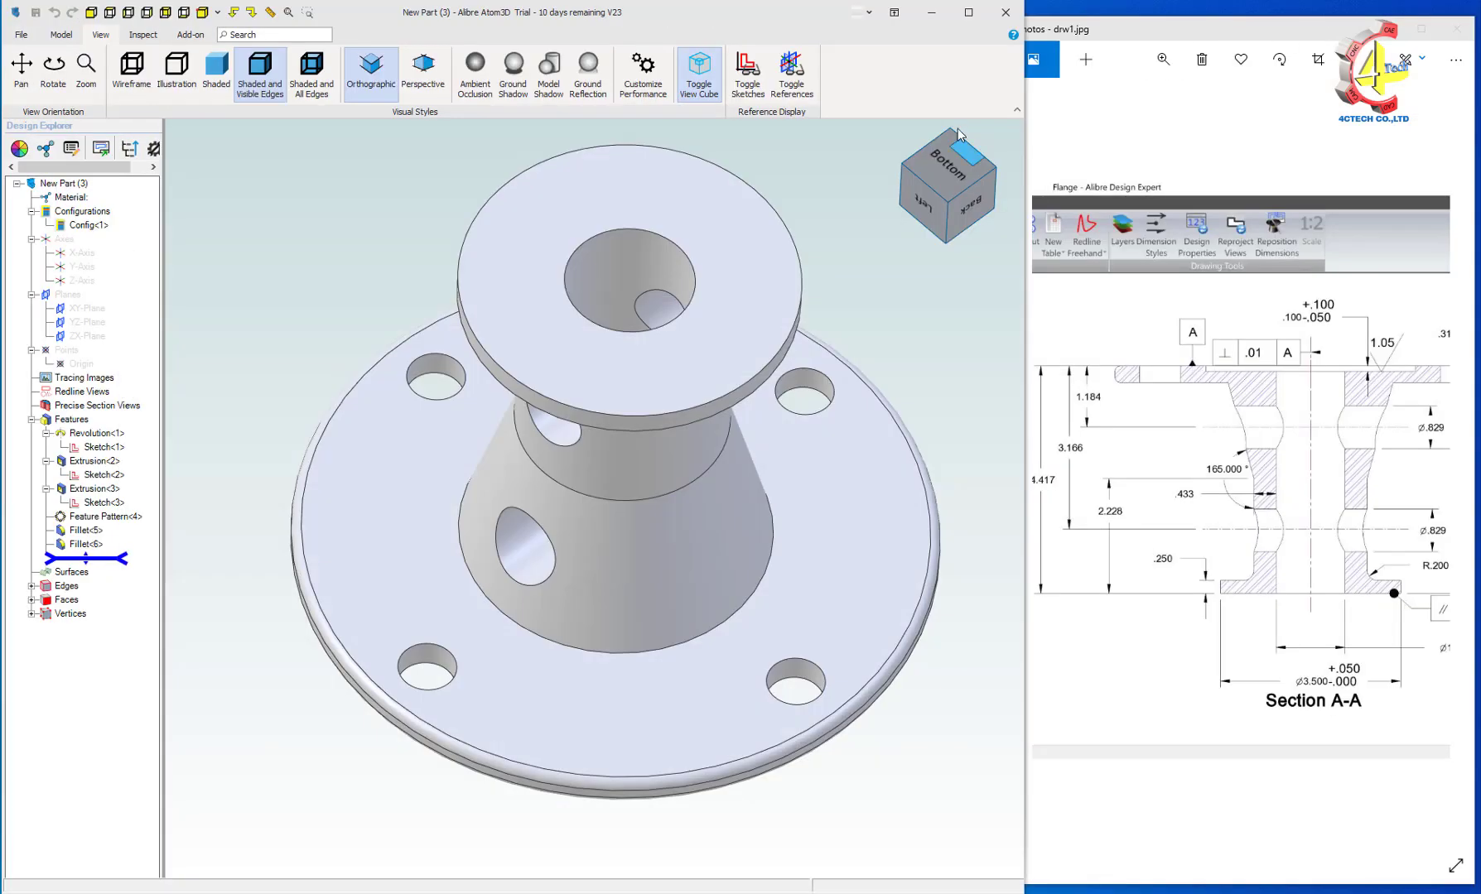
pyautogui.click(944, 11)
pyautogui.doubleClick(30, 505)
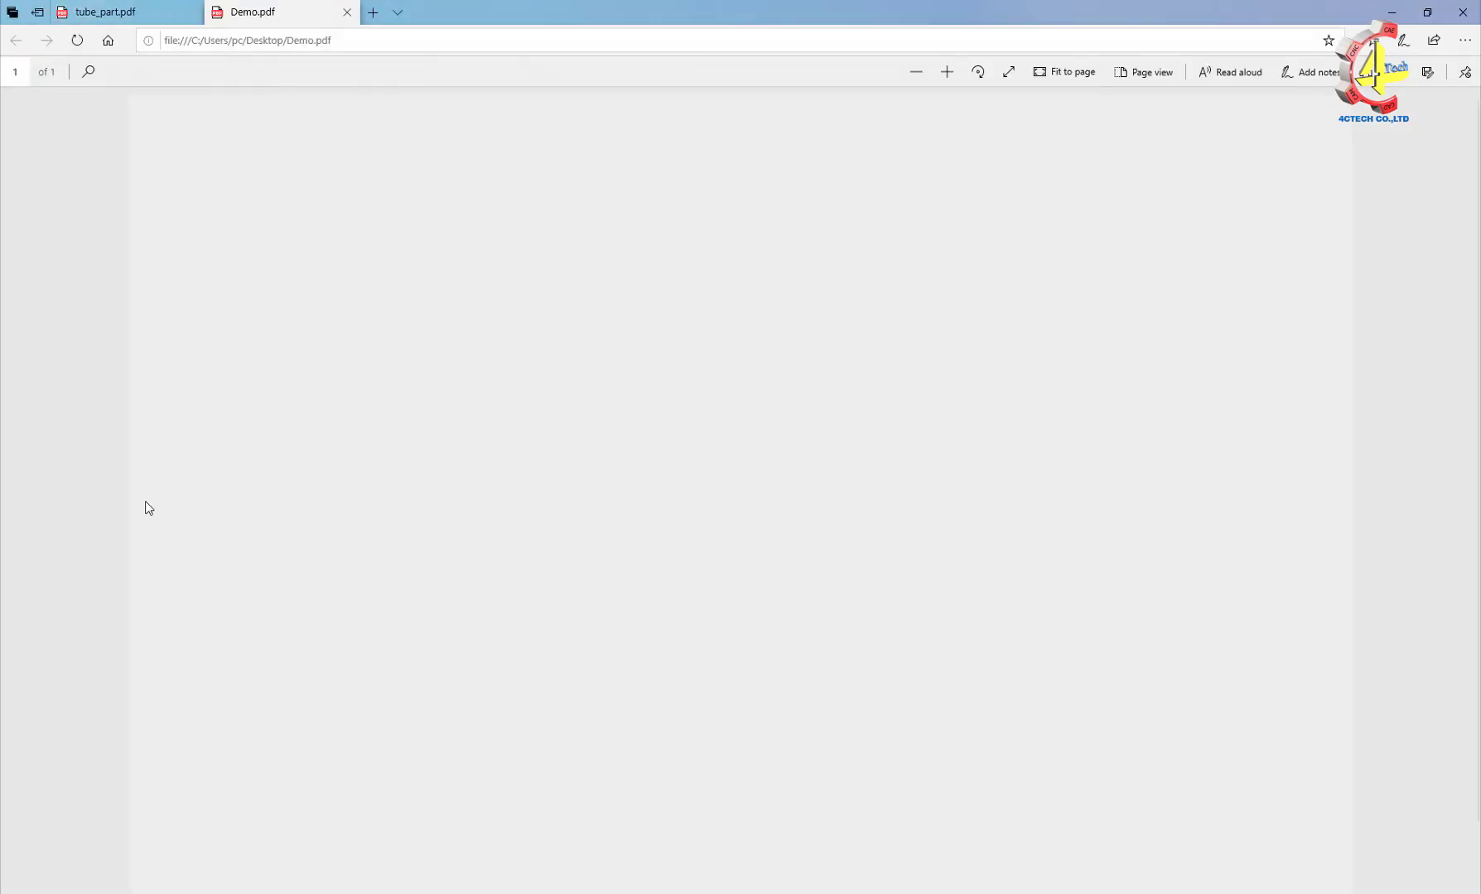
# Examine the front view and the dimensioned Section A-A in the published Demo.pdf
pyautogui.keyDown('ctrl'); pyautogui.scroll(3, 1090, 453); pyautogui.keyUp('ctrl')
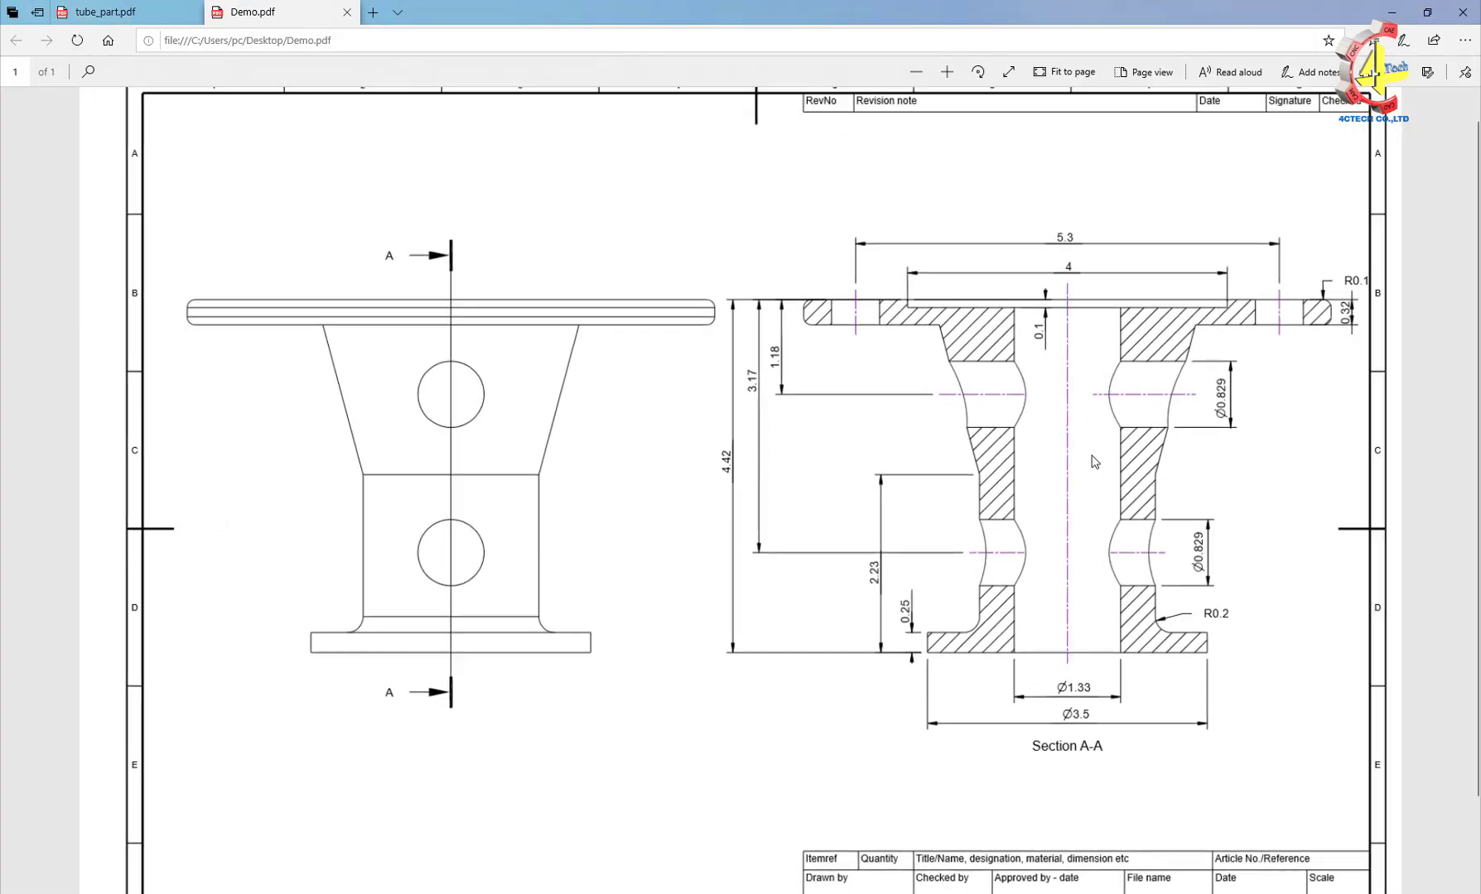
pyautogui.scroll(-1, 1055, 372)
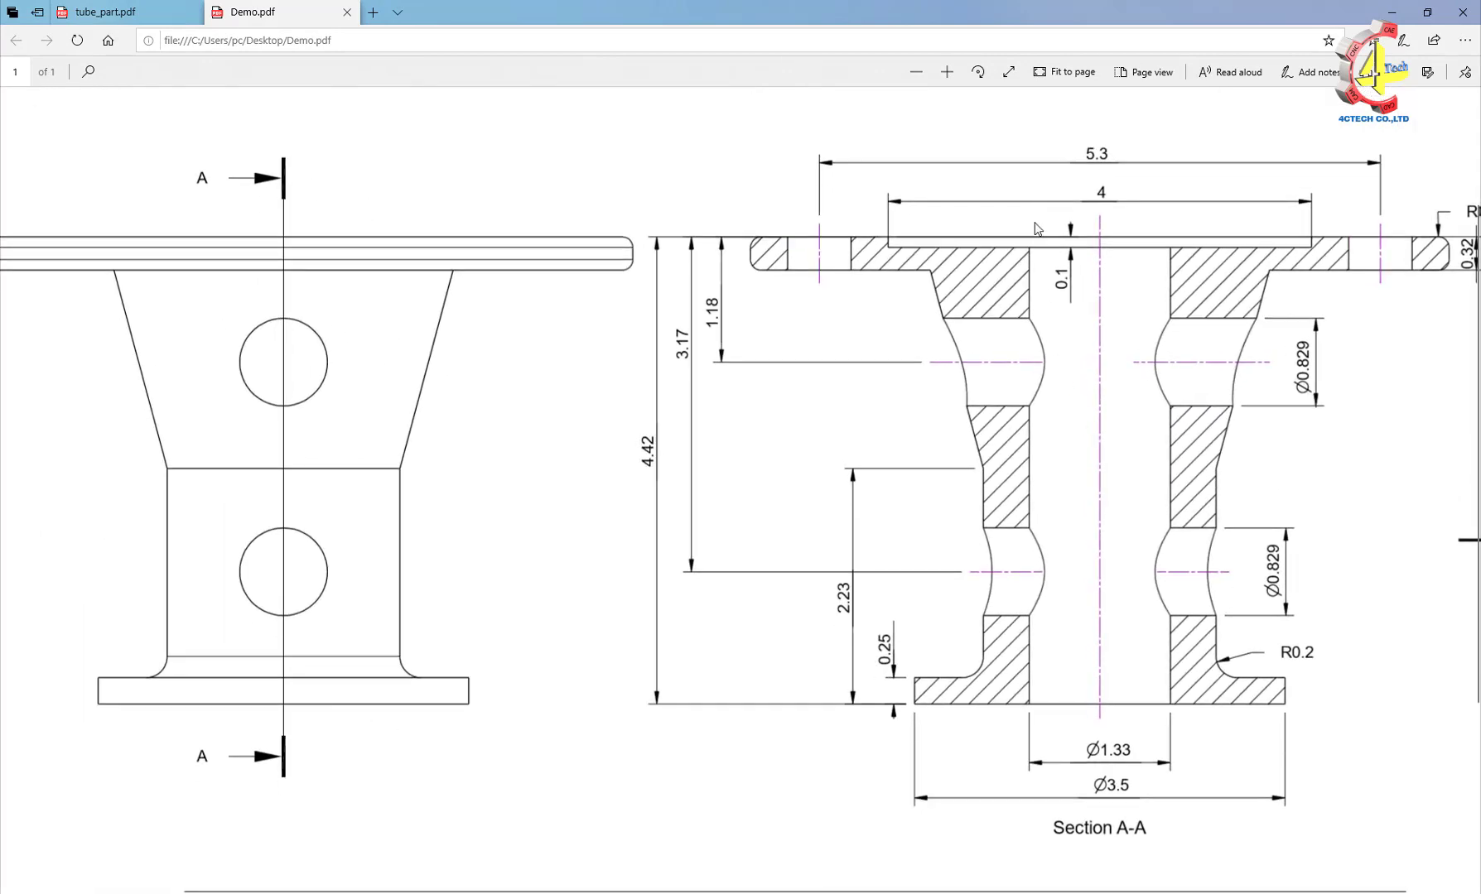
pyautogui.scroll(1, 1063, 314)
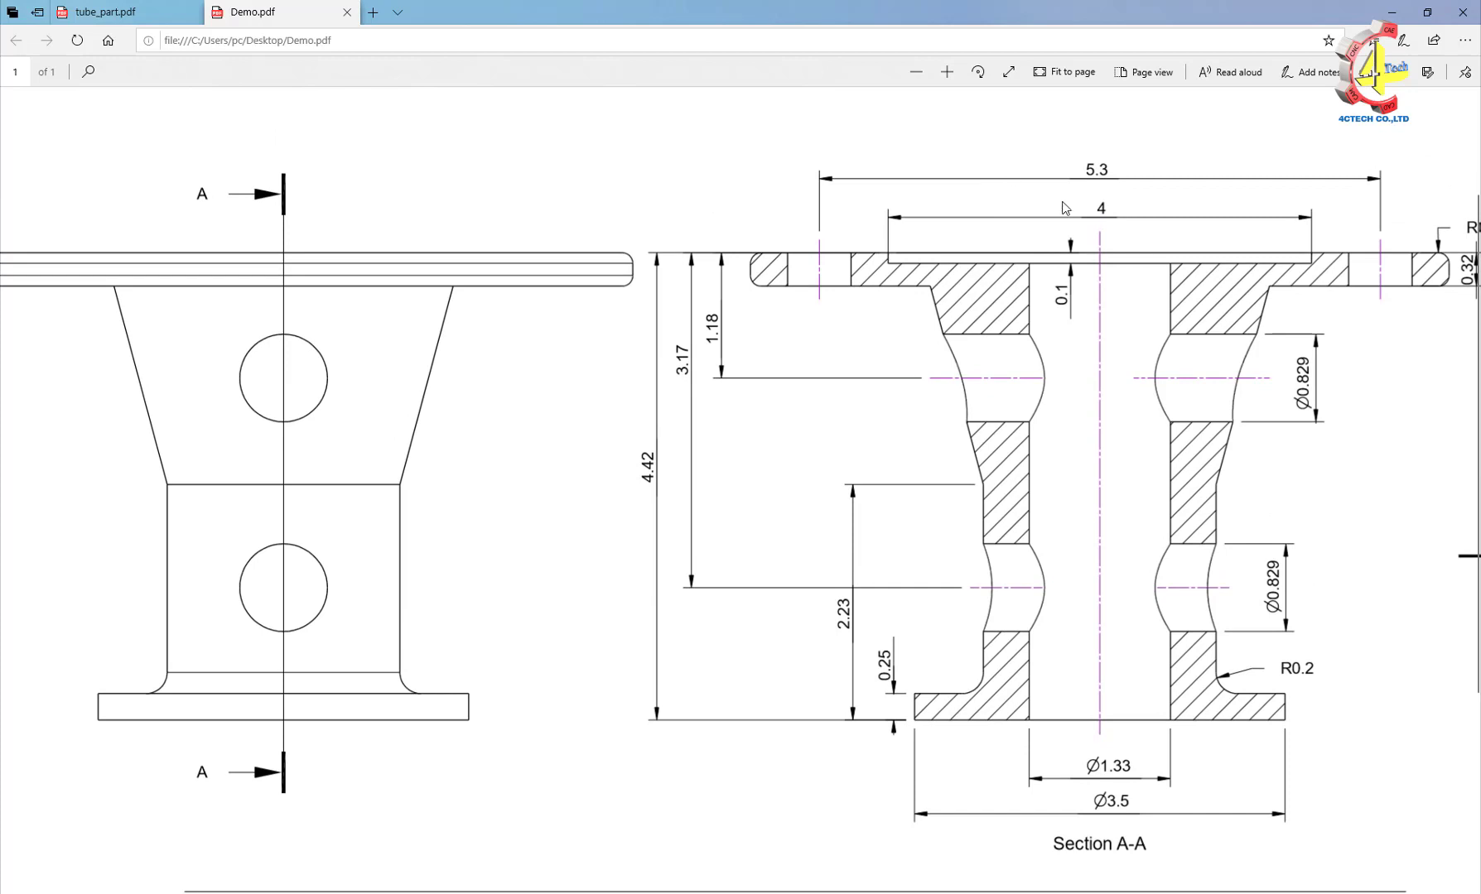
pyautogui.keyDown('ctrl'); pyautogui.scroll(-1, 1170, 248); pyautogui.keyUp('ctrl')
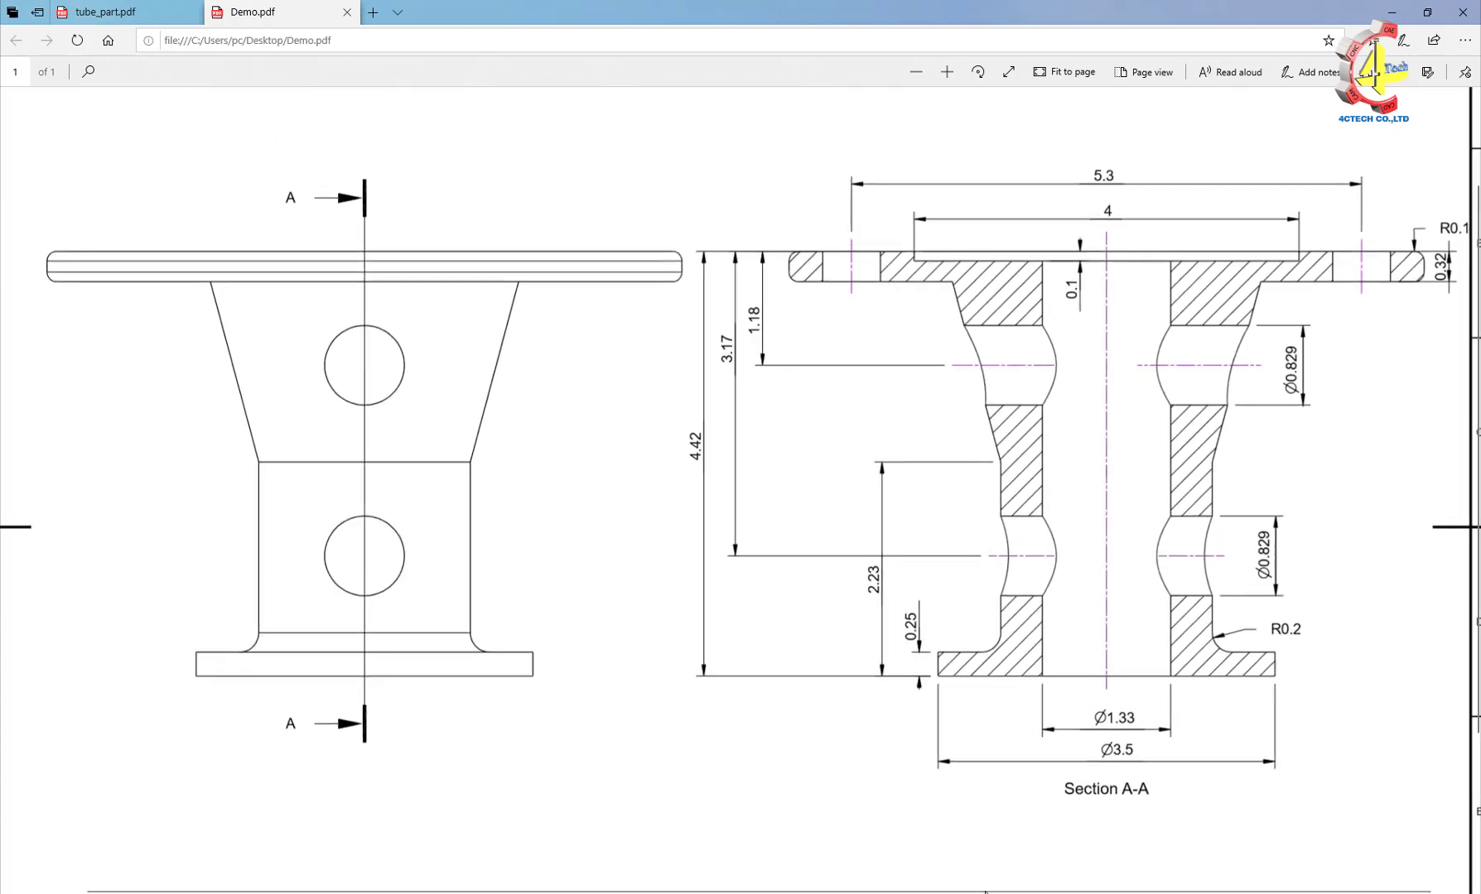
pyautogui.hscroll(-1, 996, 890)
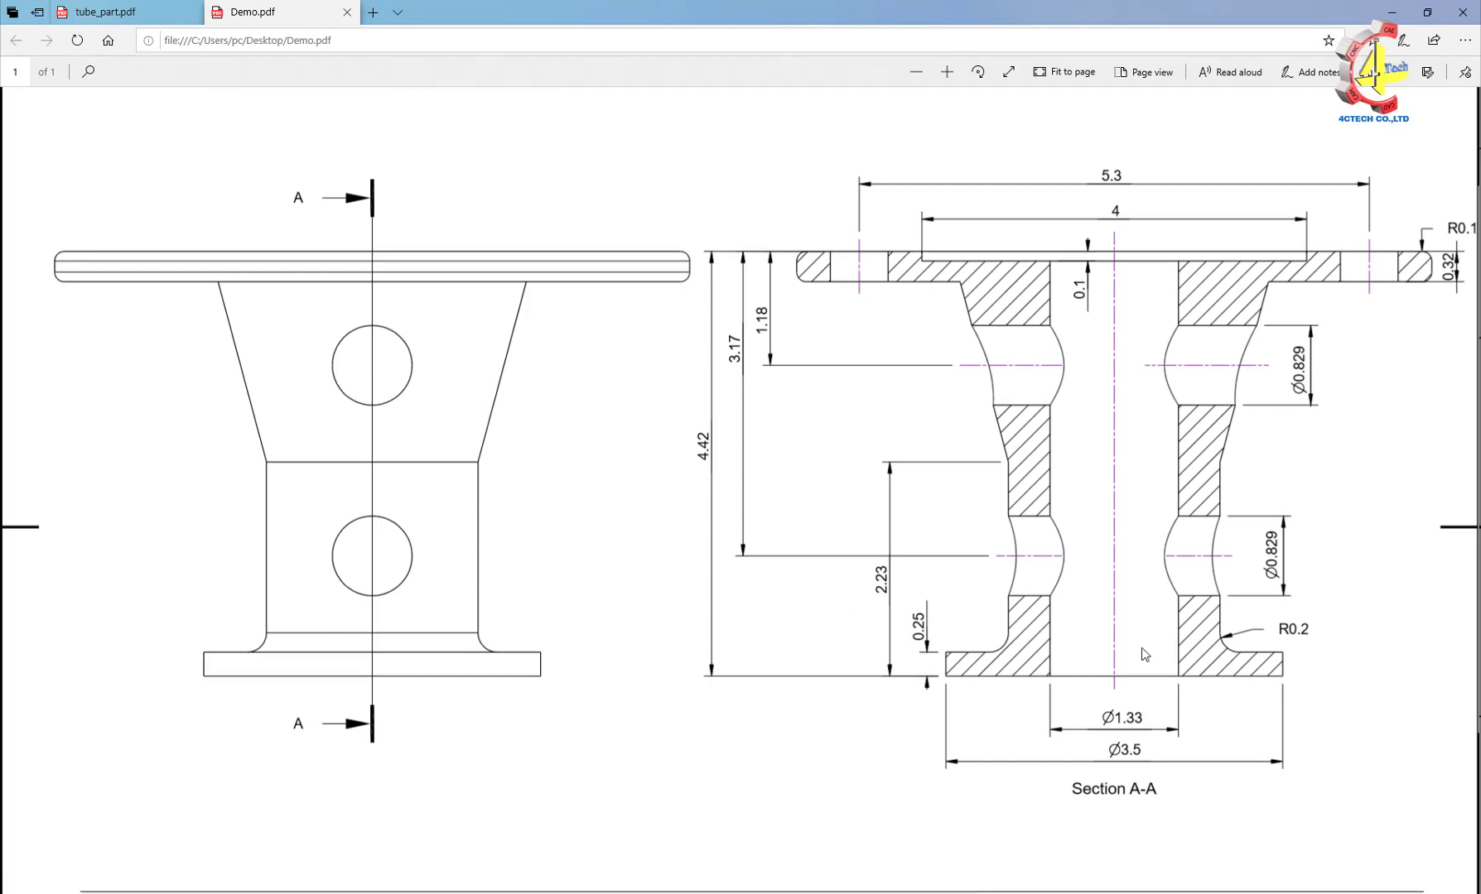
pyautogui.keyDown('ctrl'); pyautogui.scroll(-1, 1143, 654); pyautogui.keyUp('ctrl')
pyautogui.keyDown('ctrl'); pyautogui.scroll(1, 1143, 654); pyautogui.keyUp('ctrl')
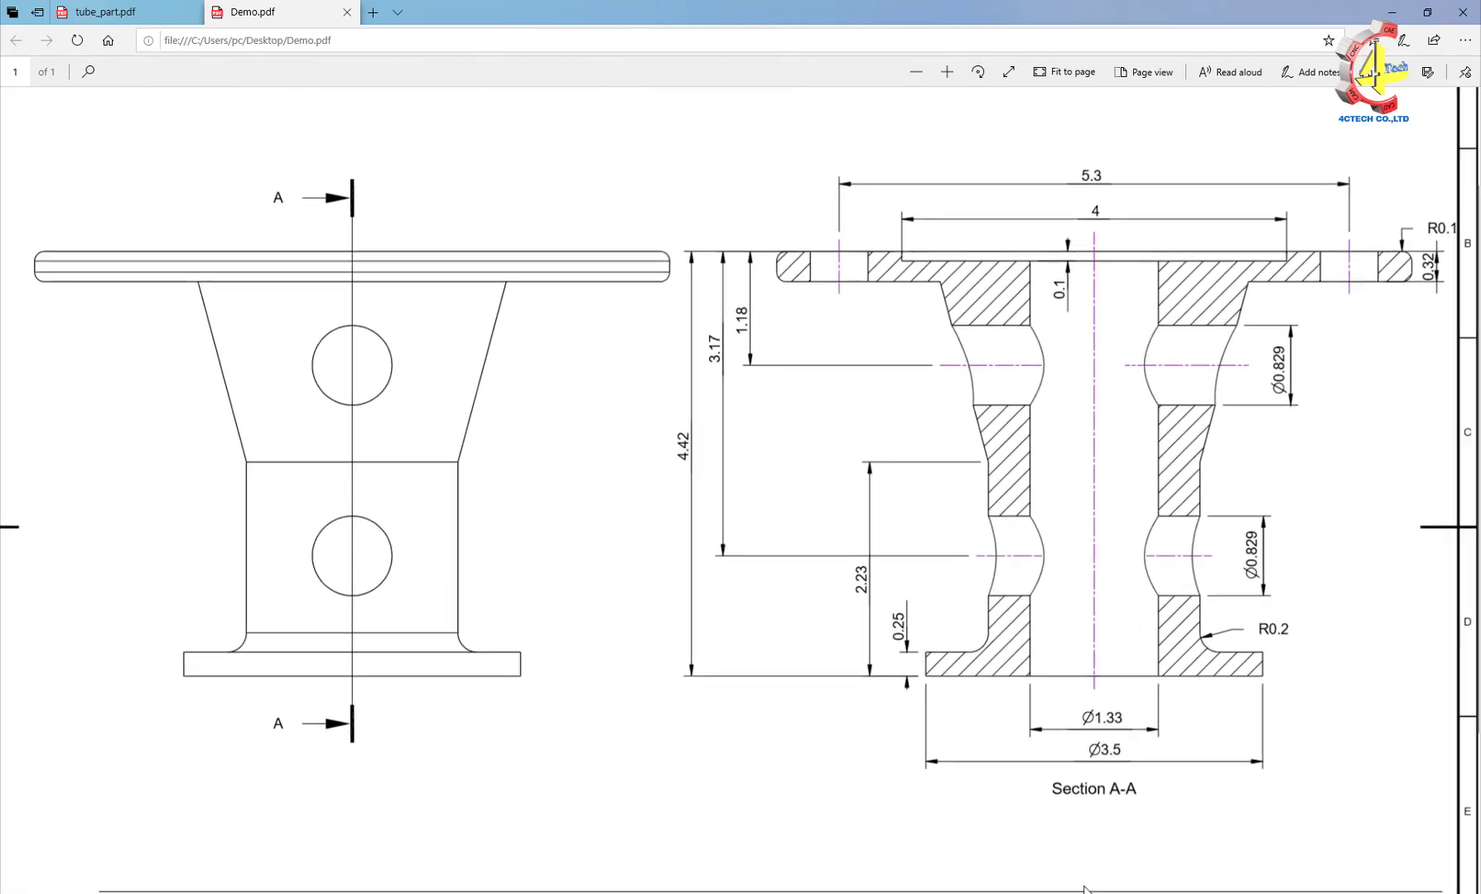
pyautogui.moveTo(1097, 889); pyautogui.dragTo(1071, 889)
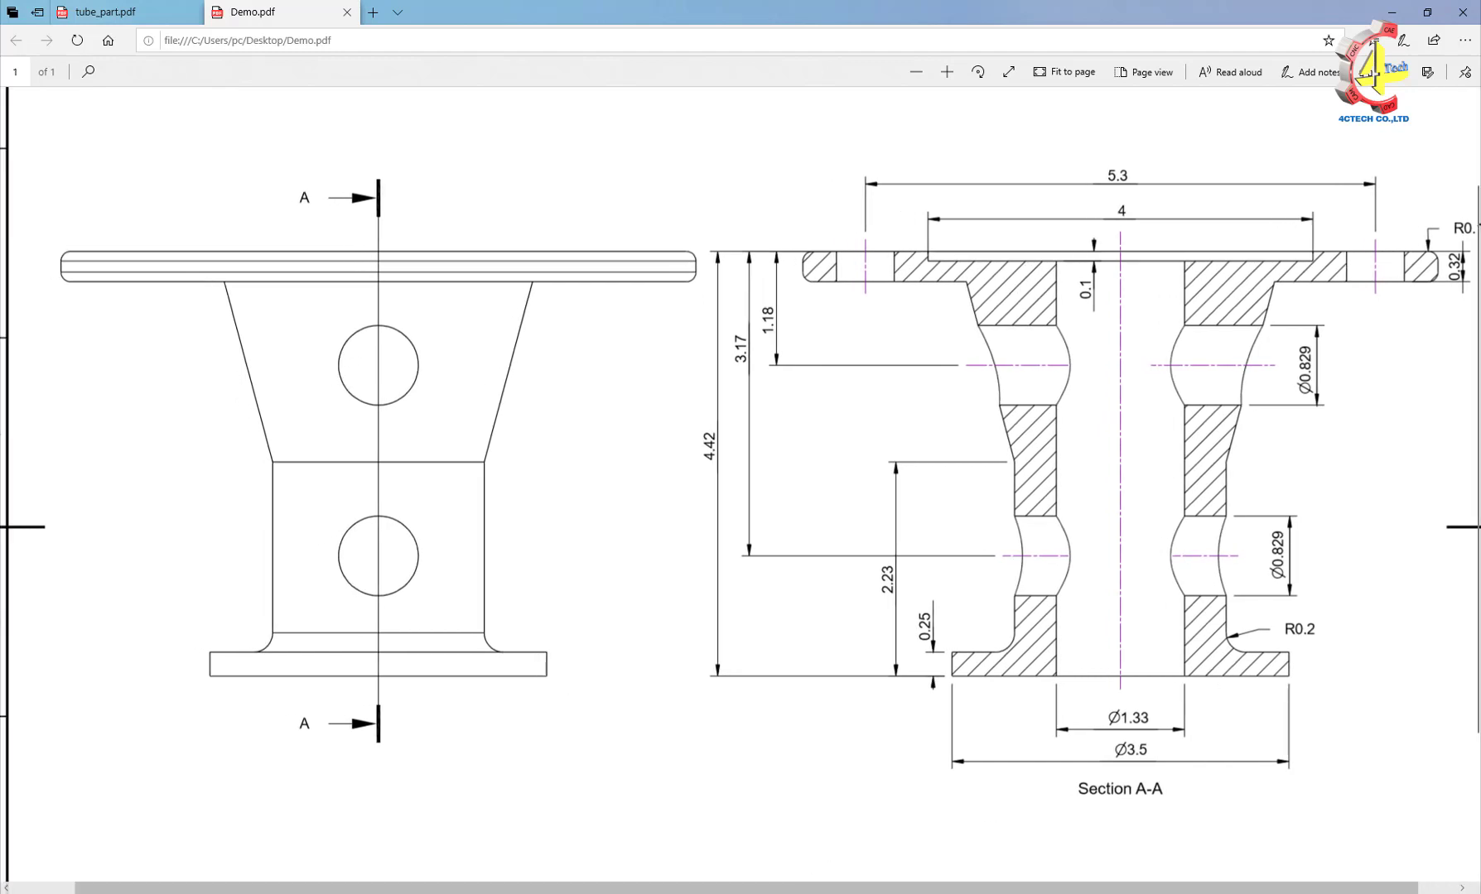
# Switch to the Alibre Atom3D part window to view the flange model, and return to Demo.pdf
pyautogui.moveTo(356, 891)
pyautogui.click(358, 835)
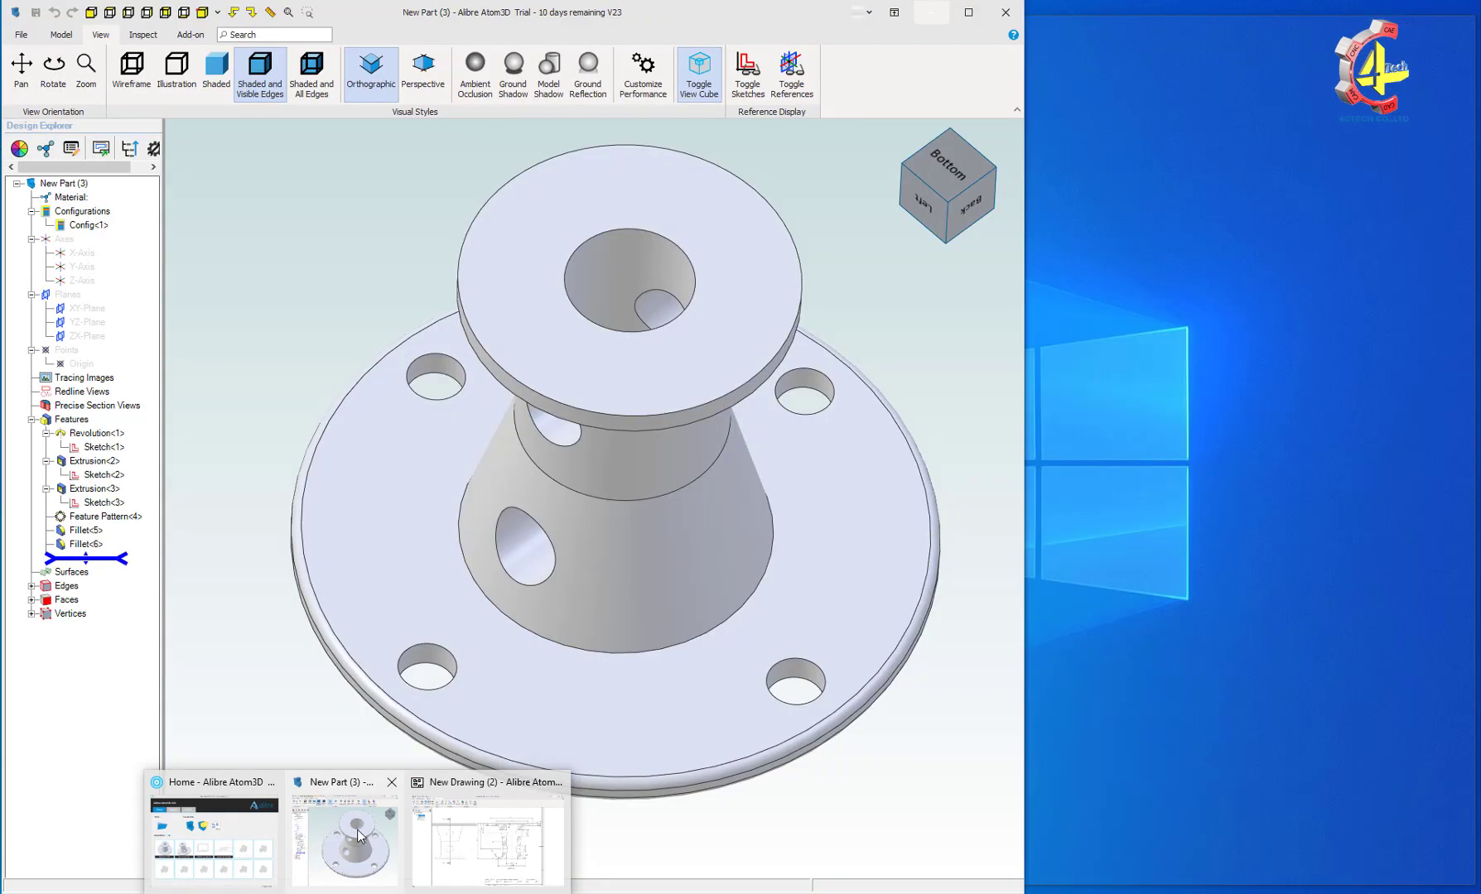
pyautogui.hotkey('alt', 'Tab')
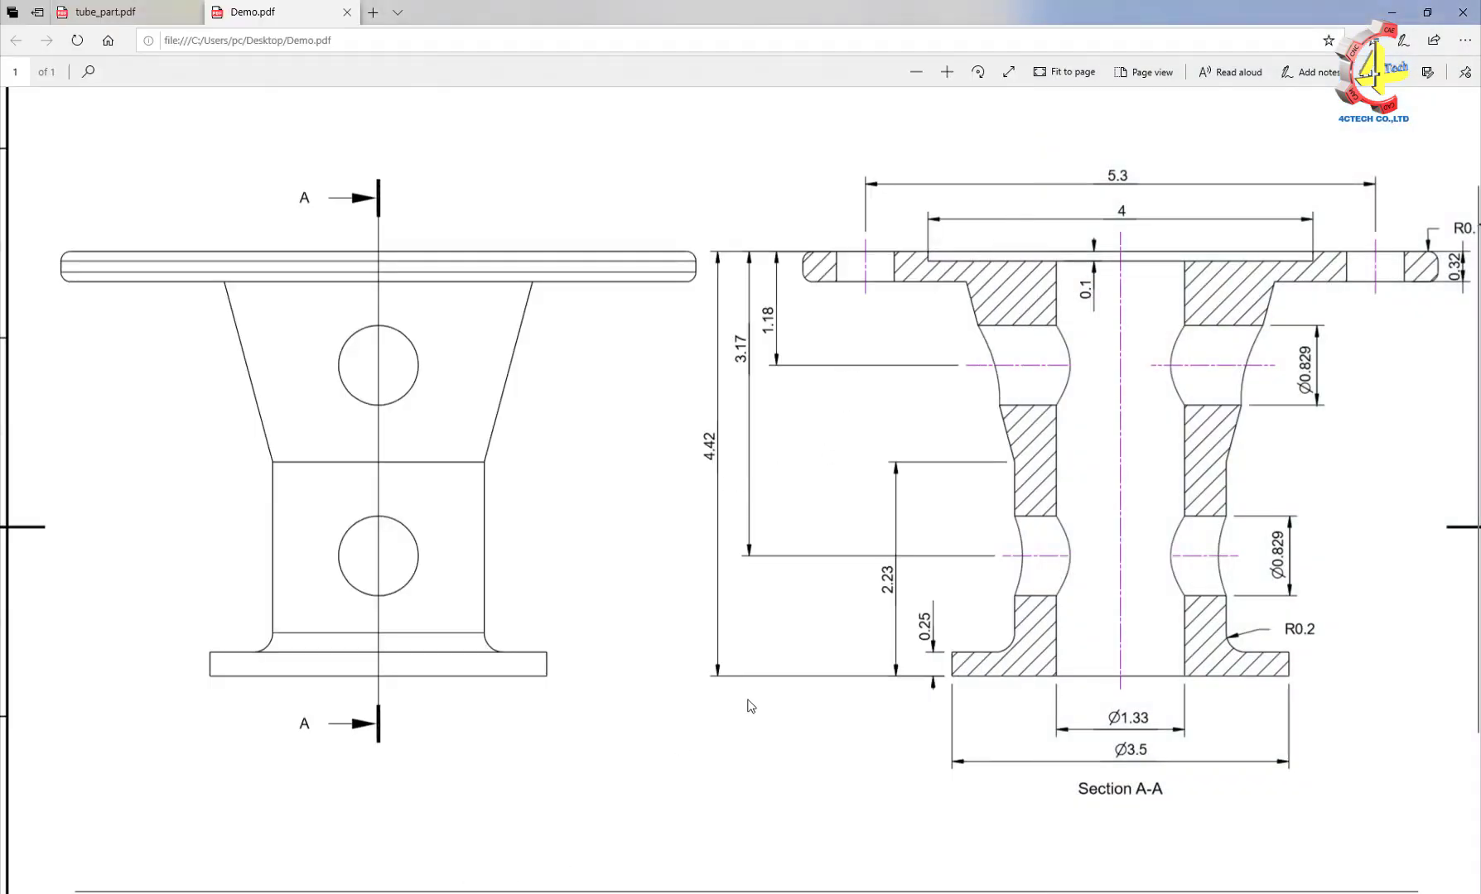
pyautogui.keyDown('ctrl'); pyautogui.scroll(-1, 1090, 489); pyautogui.keyUp('ctrl')
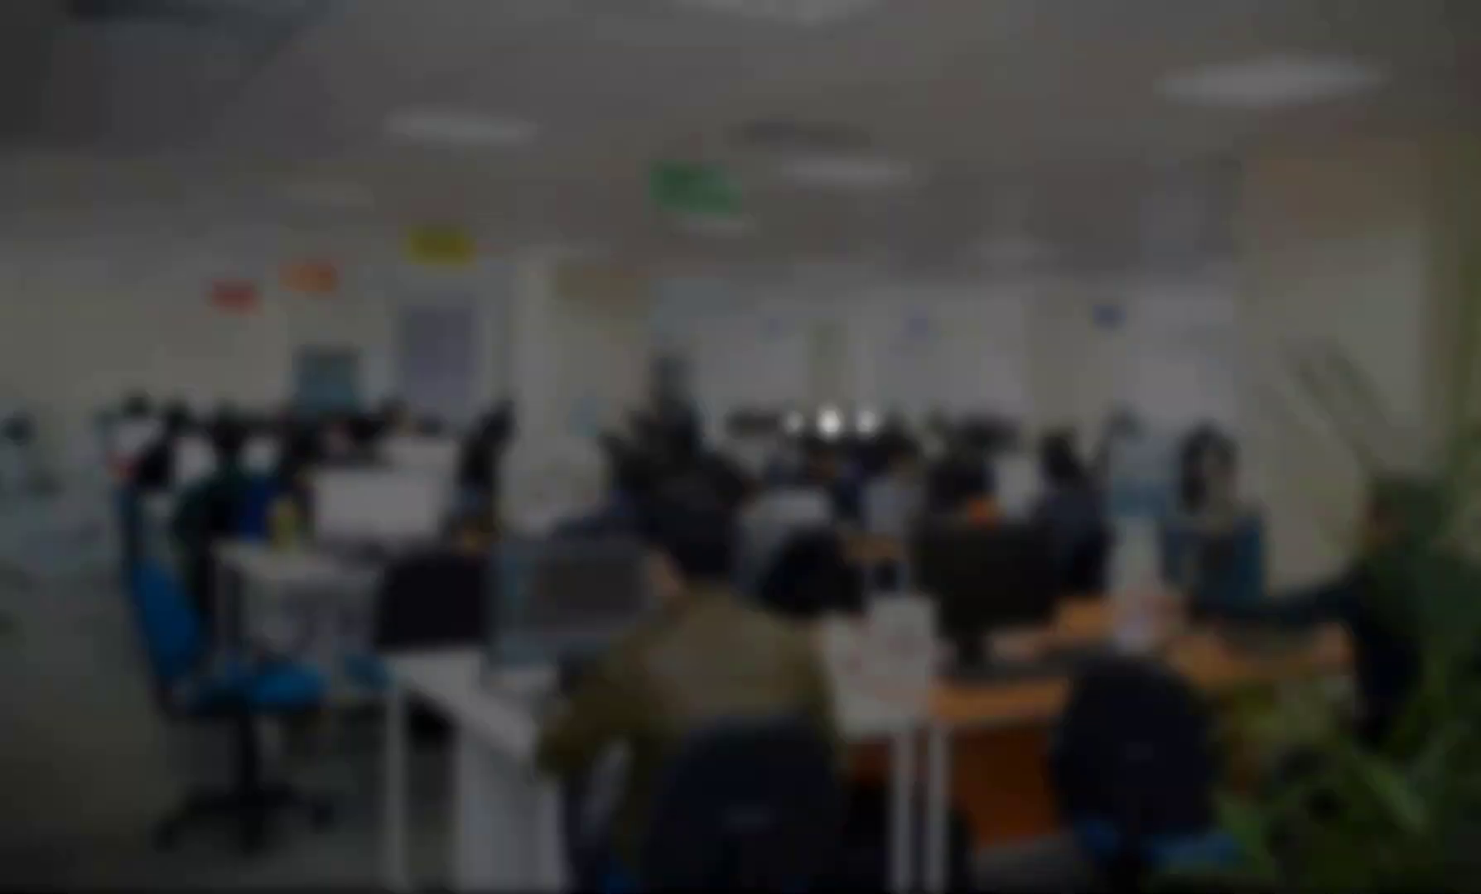